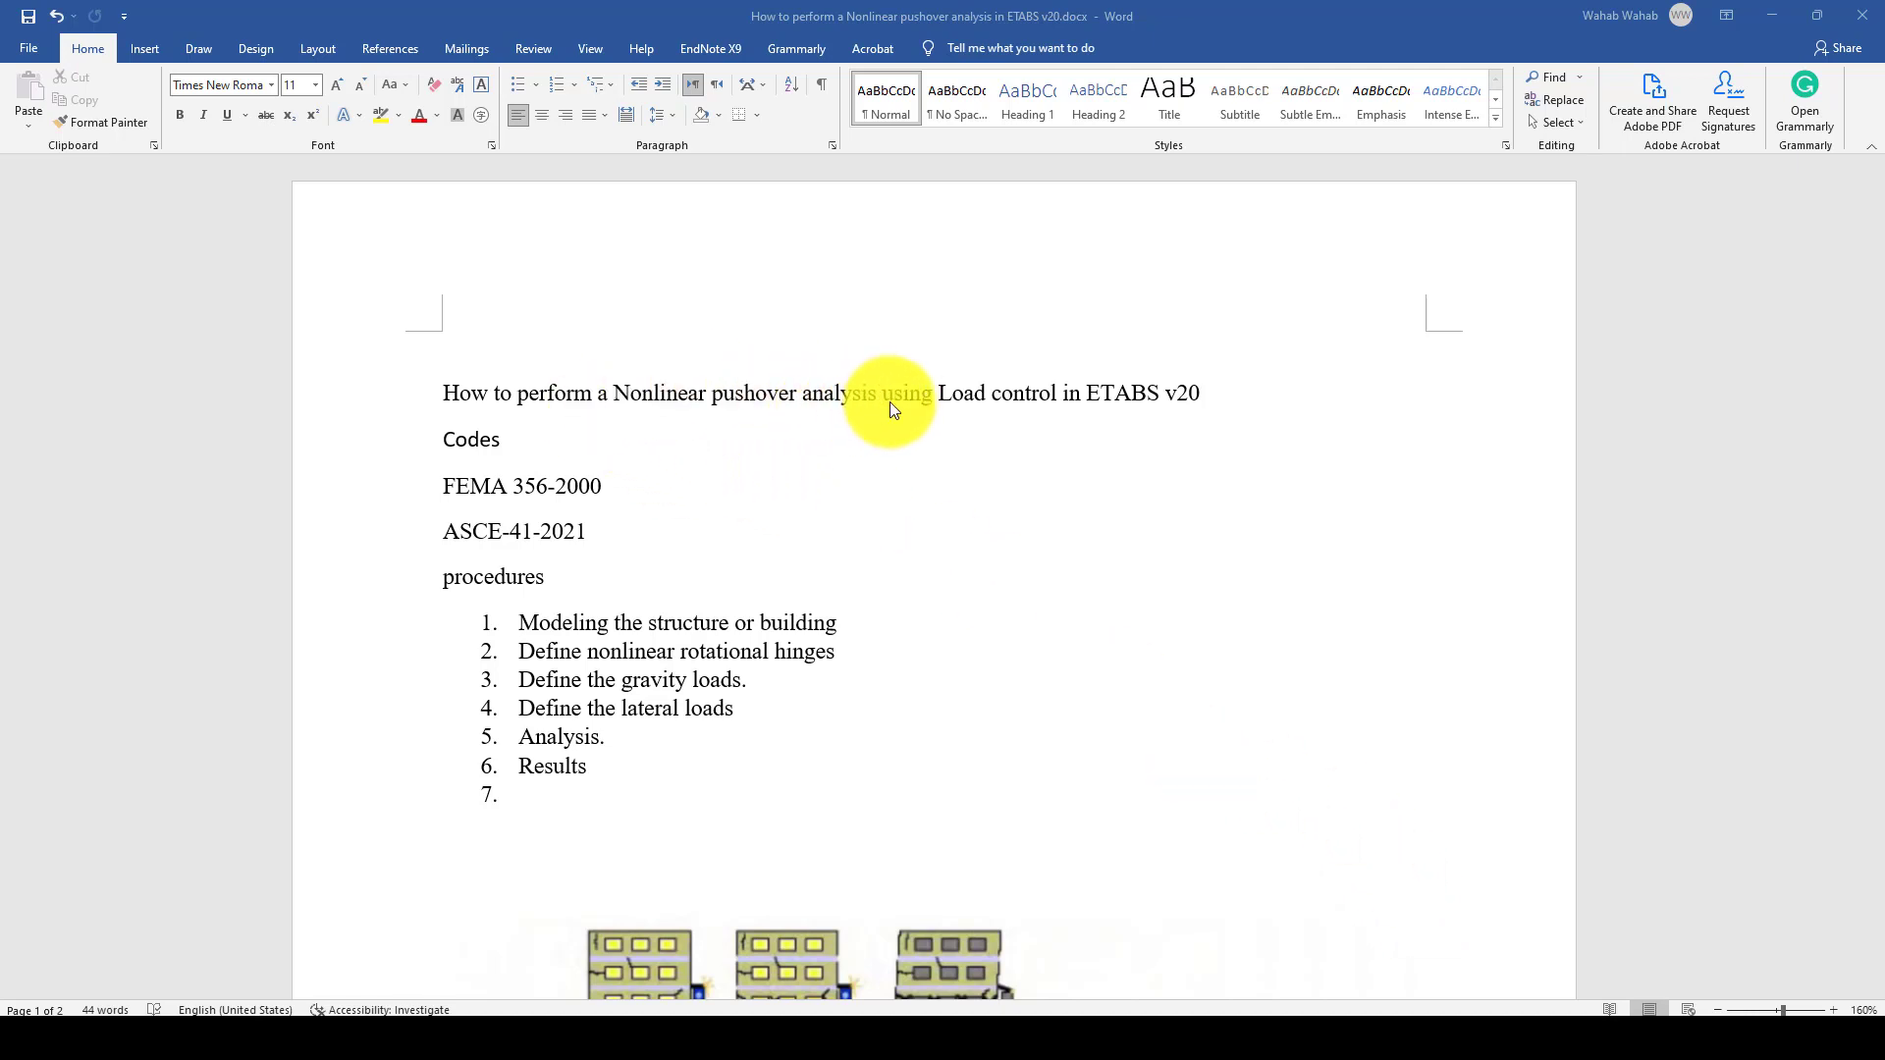
{"action": "left_click_drag", "start_coordinate": [939, 393], "coordinate": [1028, 393]}
{"action": "left_click", "coordinate": [945, 393]}
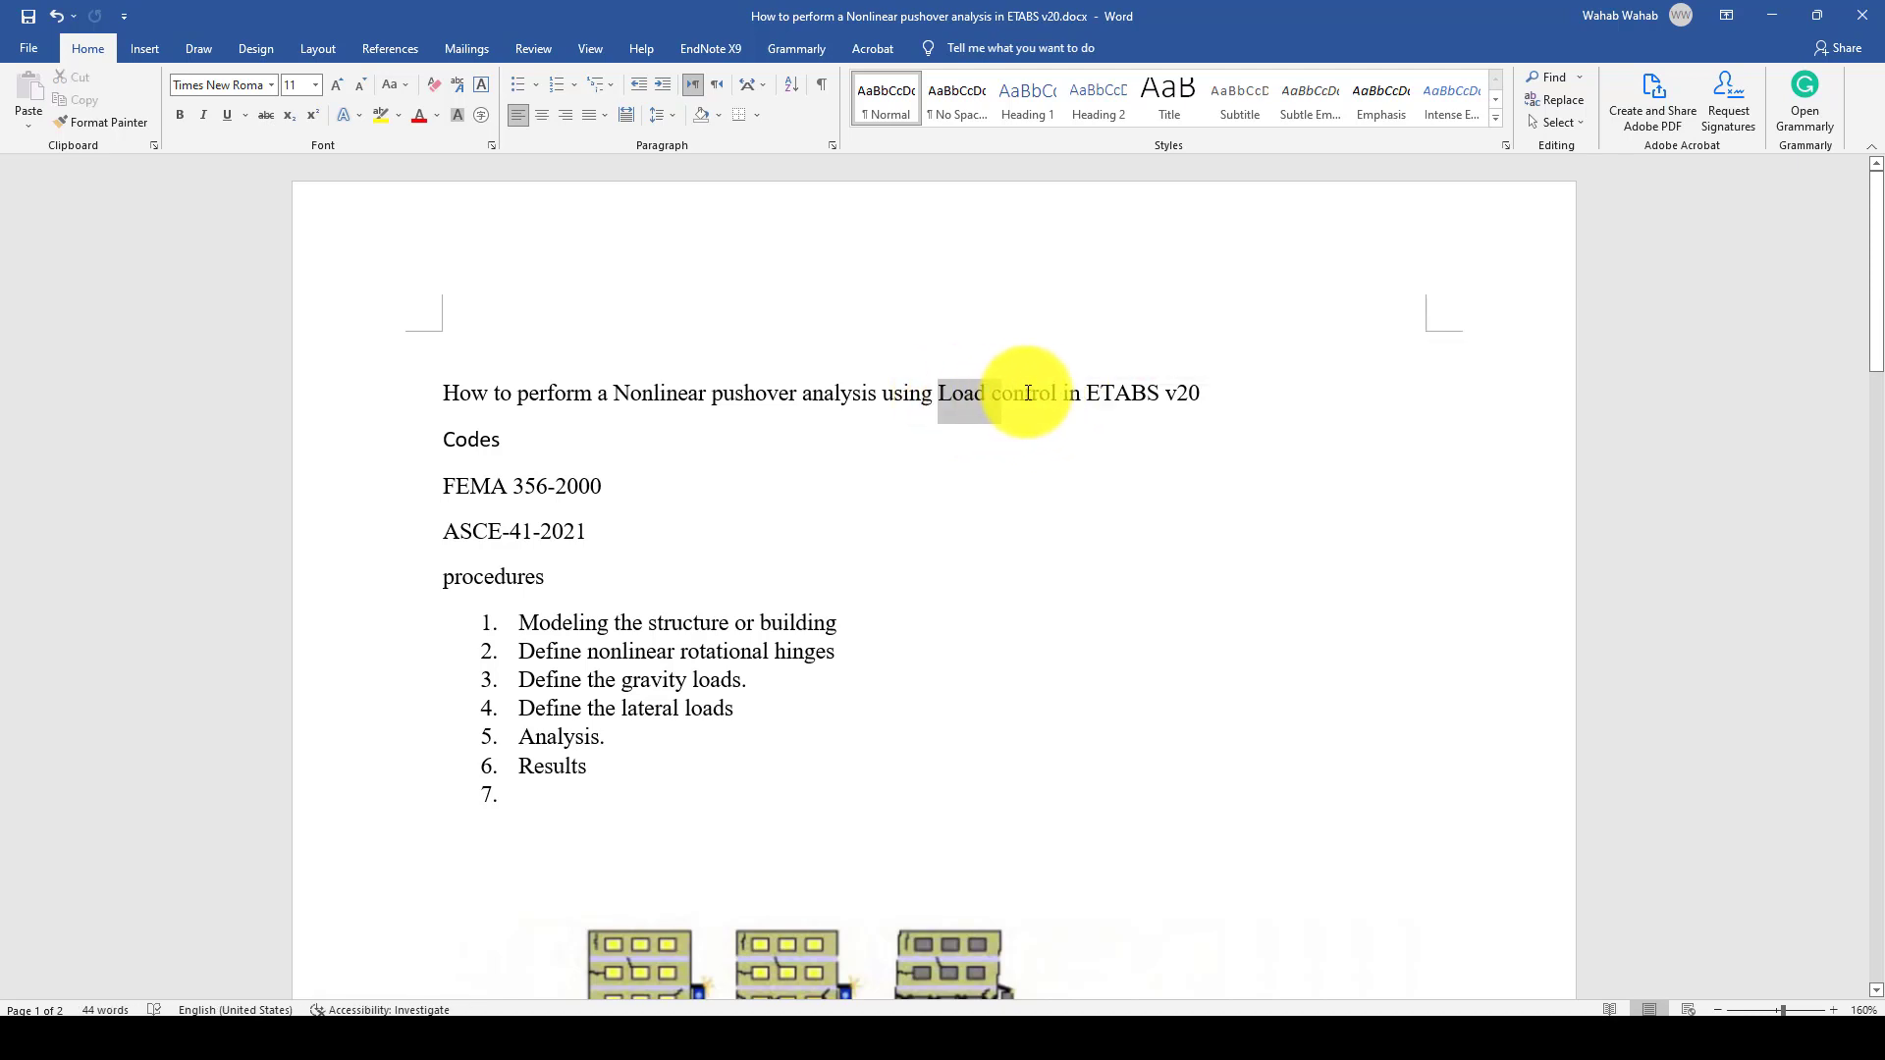
{"action": "left_click", "coordinate": [972, 596]}
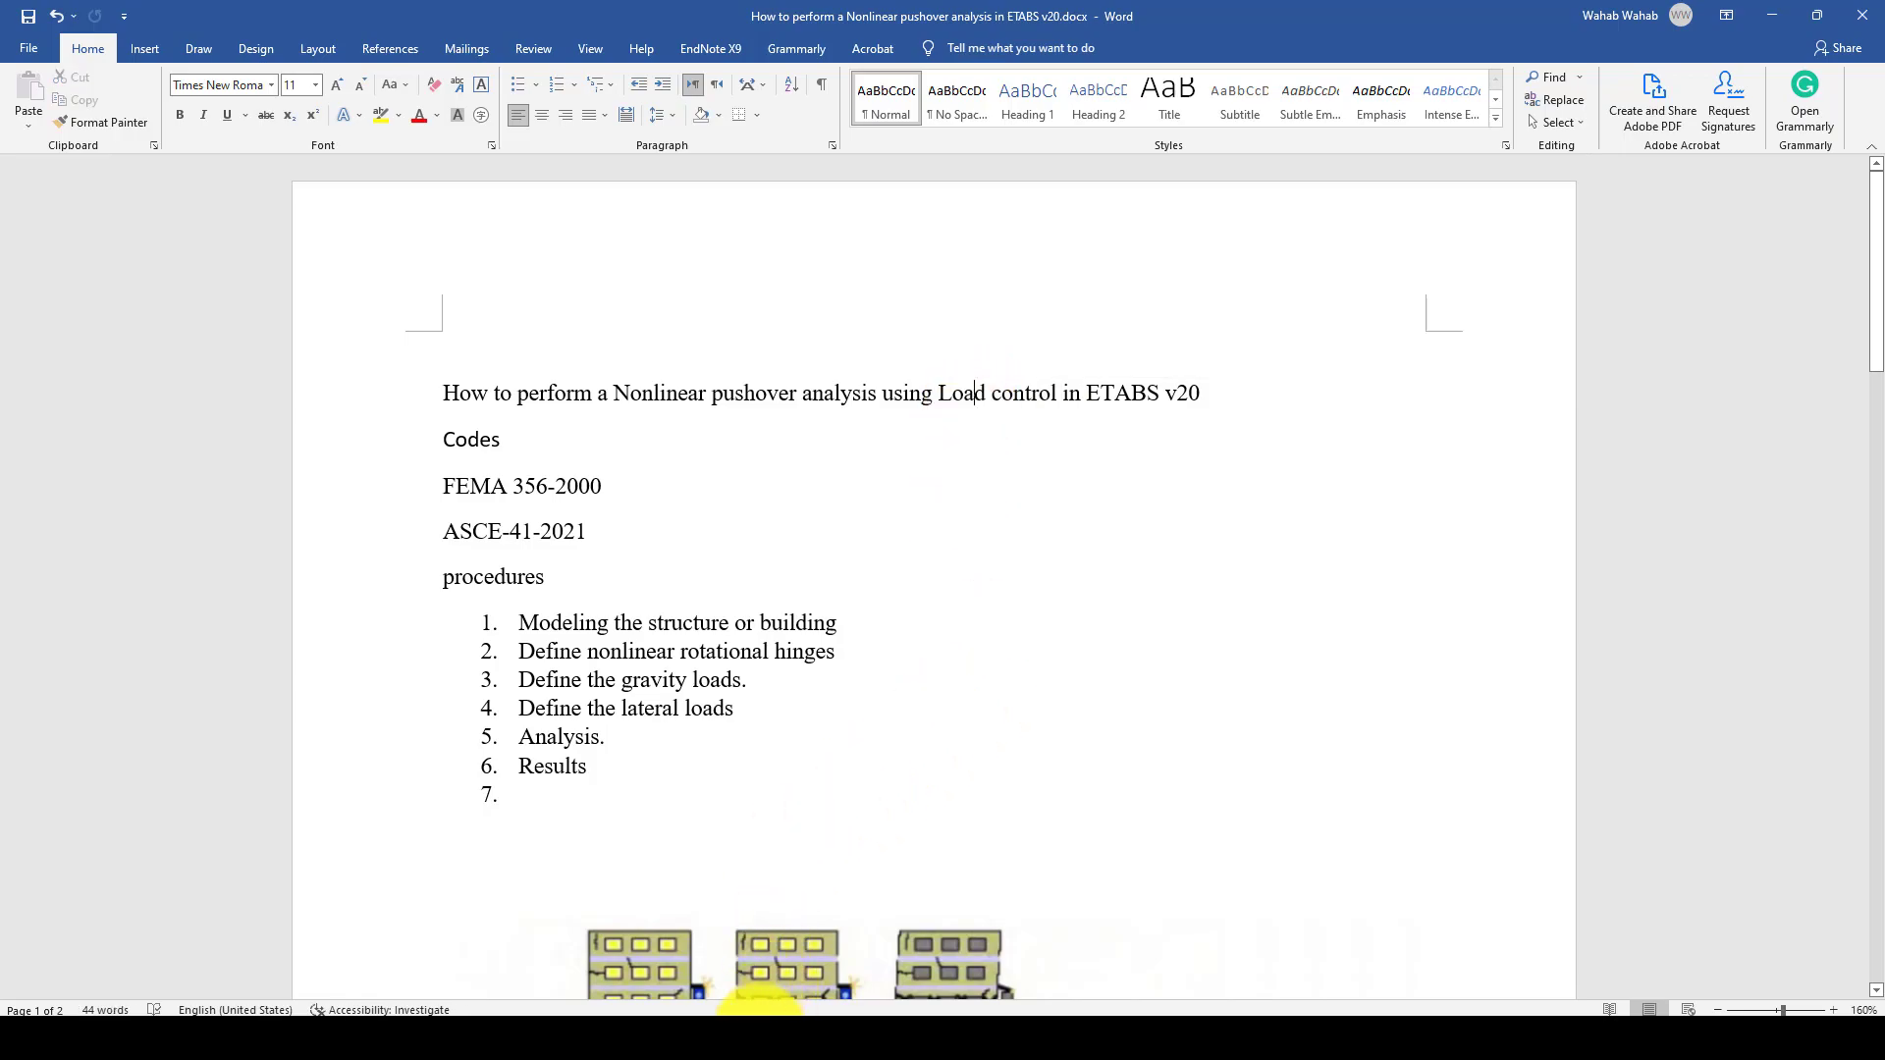
- Switch to the pushover image in Paint and annotate it with a handwritten displacement, a circled curve end and a triangular lateral load sketch
{"action": "left_click", "coordinate": [762, 1009]}
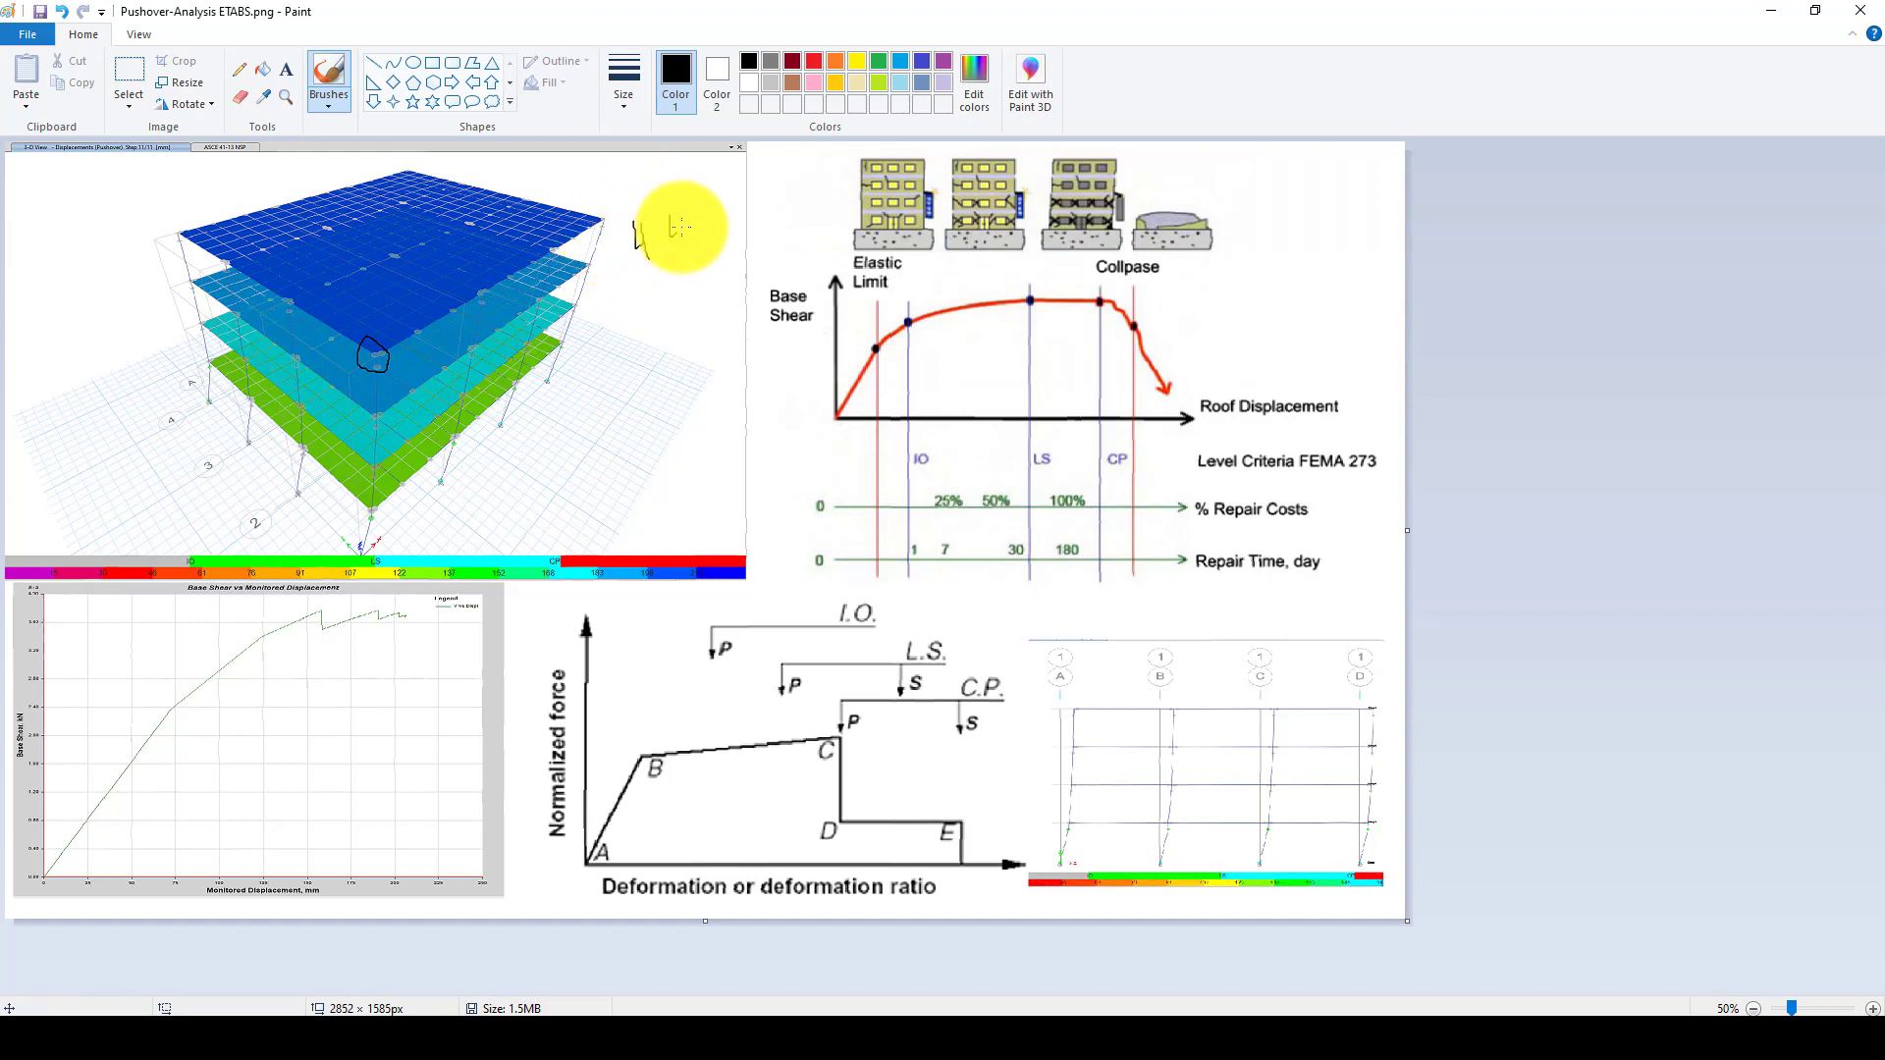
{"action": "left_click_drag", "start_coordinate": [680, 227], "coordinate": [668, 219]}
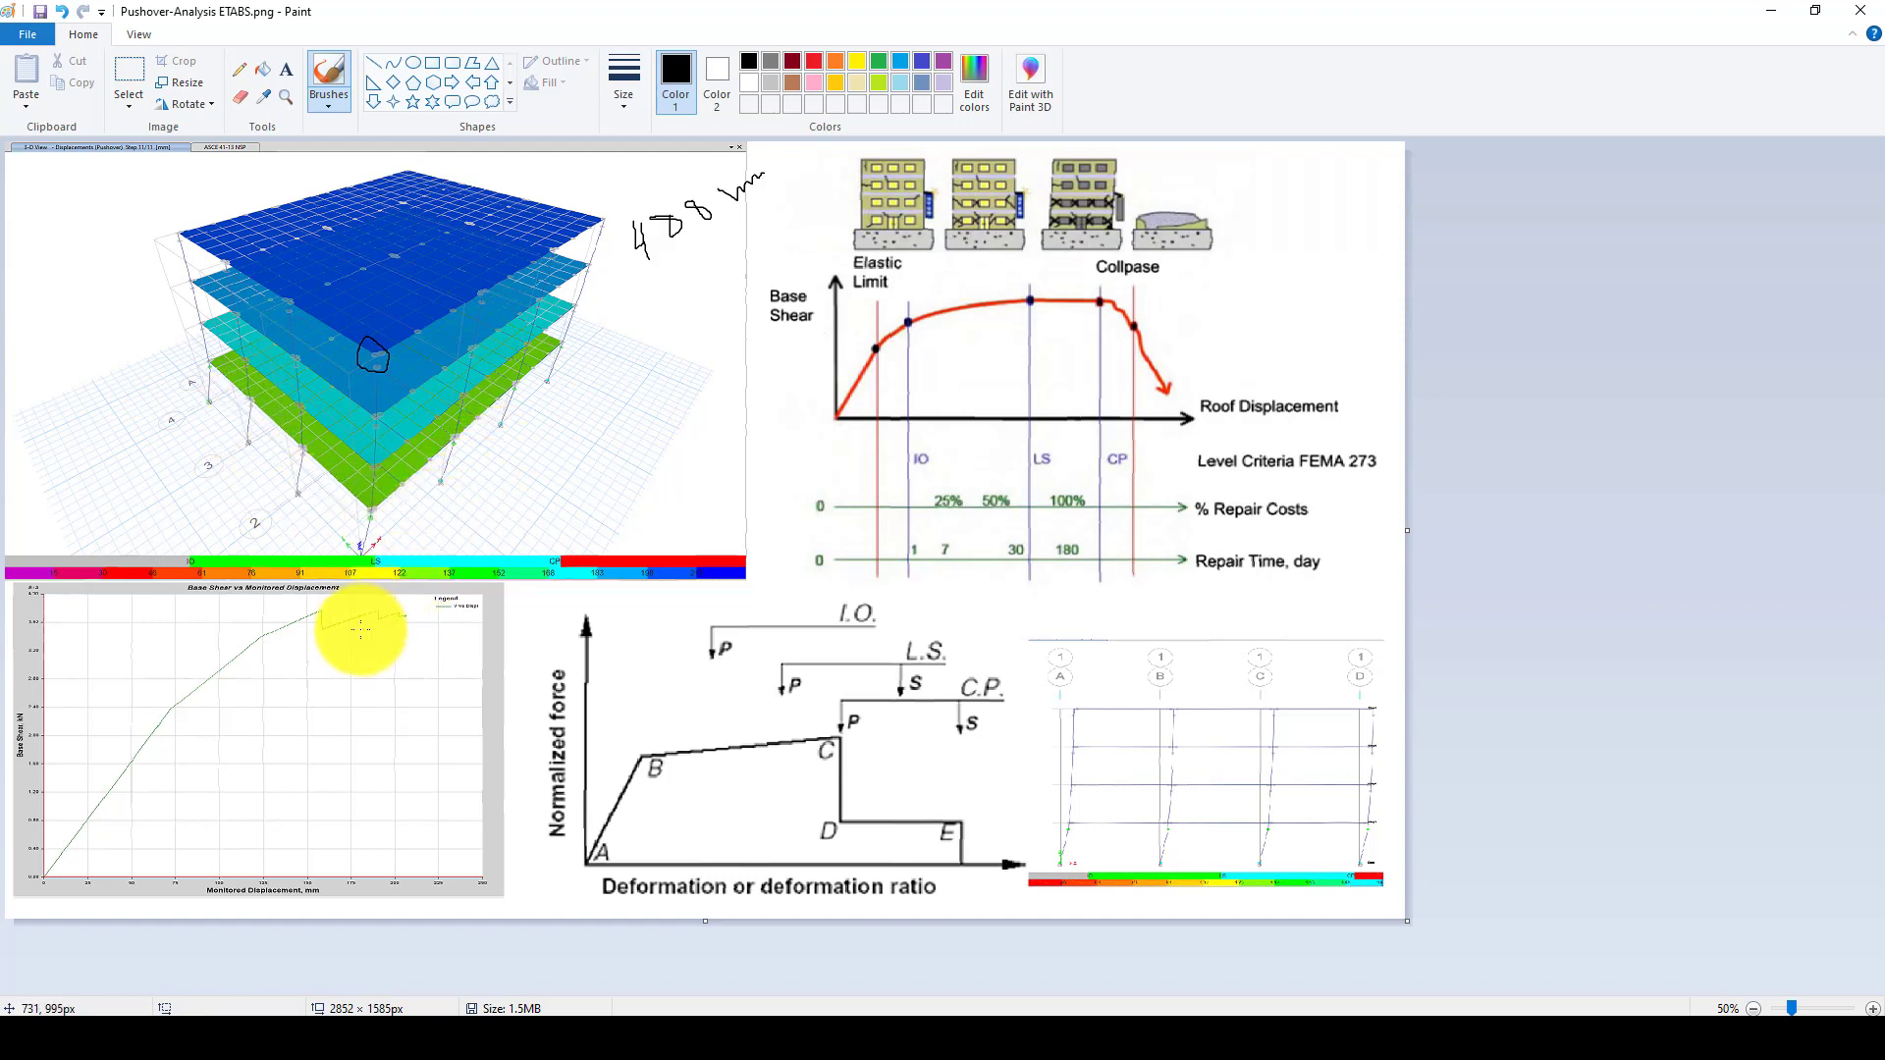
{"action": "mouse_move", "coordinate": [345, 639]}
{"action": "left_mouse_down"}
{"action": "mouse_move", "coordinate": [417, 622]}
{"action": "mouse_move", "coordinate": [358, 603]}
{"action": "left_mouse_up"}
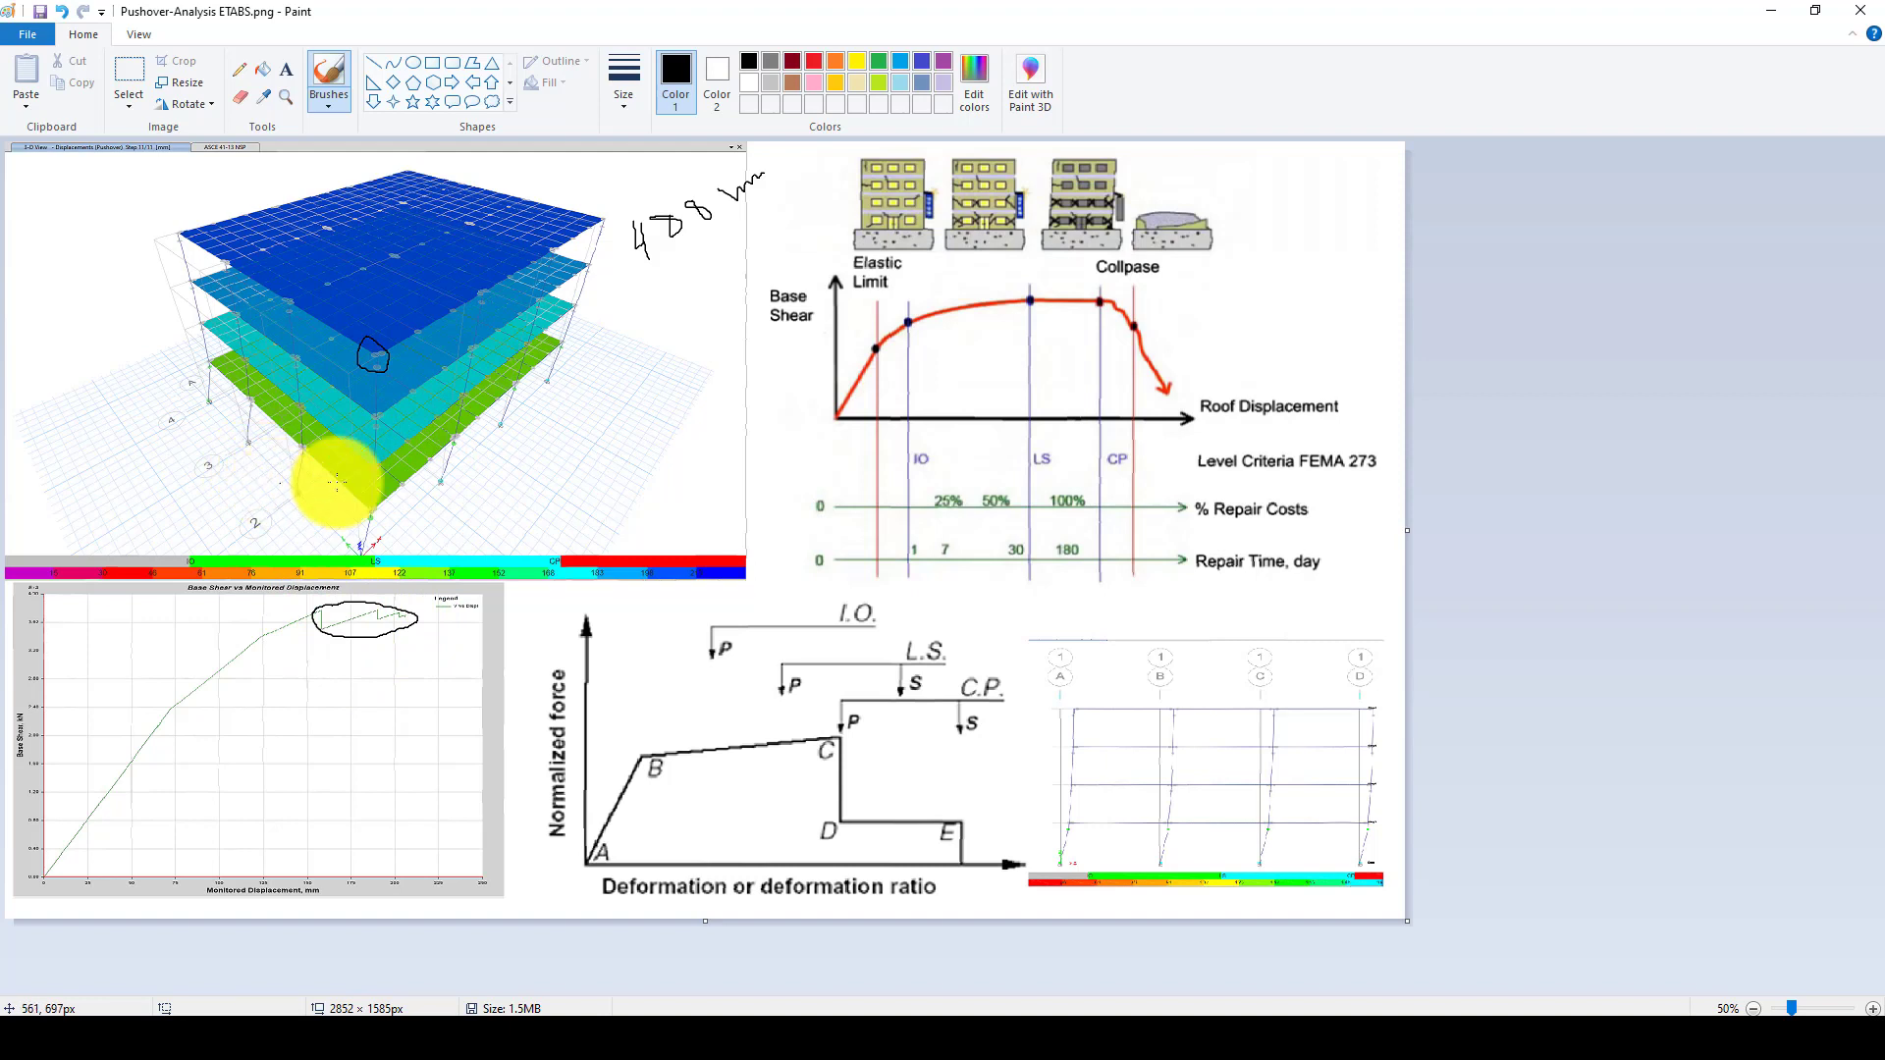
{"action": "left_click_drag", "start_coordinate": [643, 283], "coordinate": [764, 195]}
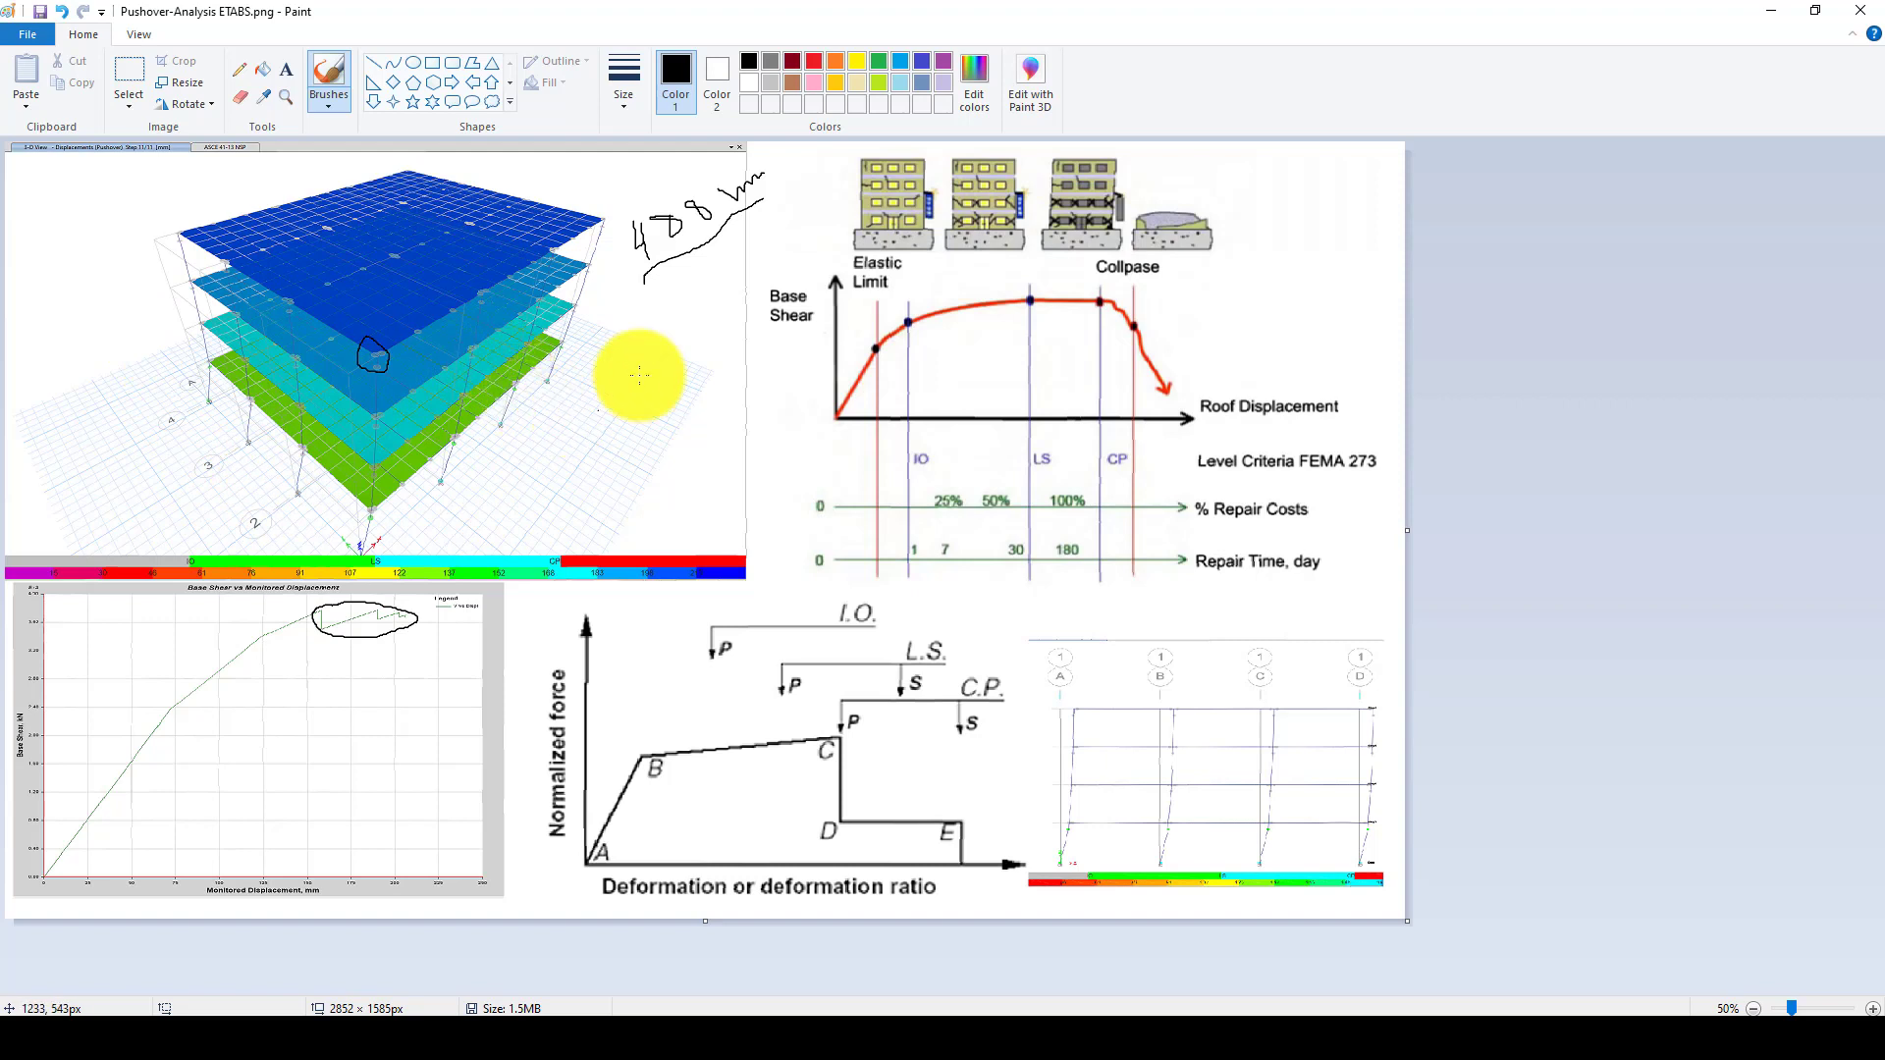
{"action": "mouse_move", "coordinate": [697, 269]}
{"action": "left_mouse_down"}
{"action": "mouse_move", "coordinate": [697, 460]}
{"action": "mouse_move", "coordinate": [674, 275]}
{"action": "mouse_move", "coordinate": [614, 315]}
{"action": "mouse_move", "coordinate": [685, 422]}
{"action": "left_mouse_up"}
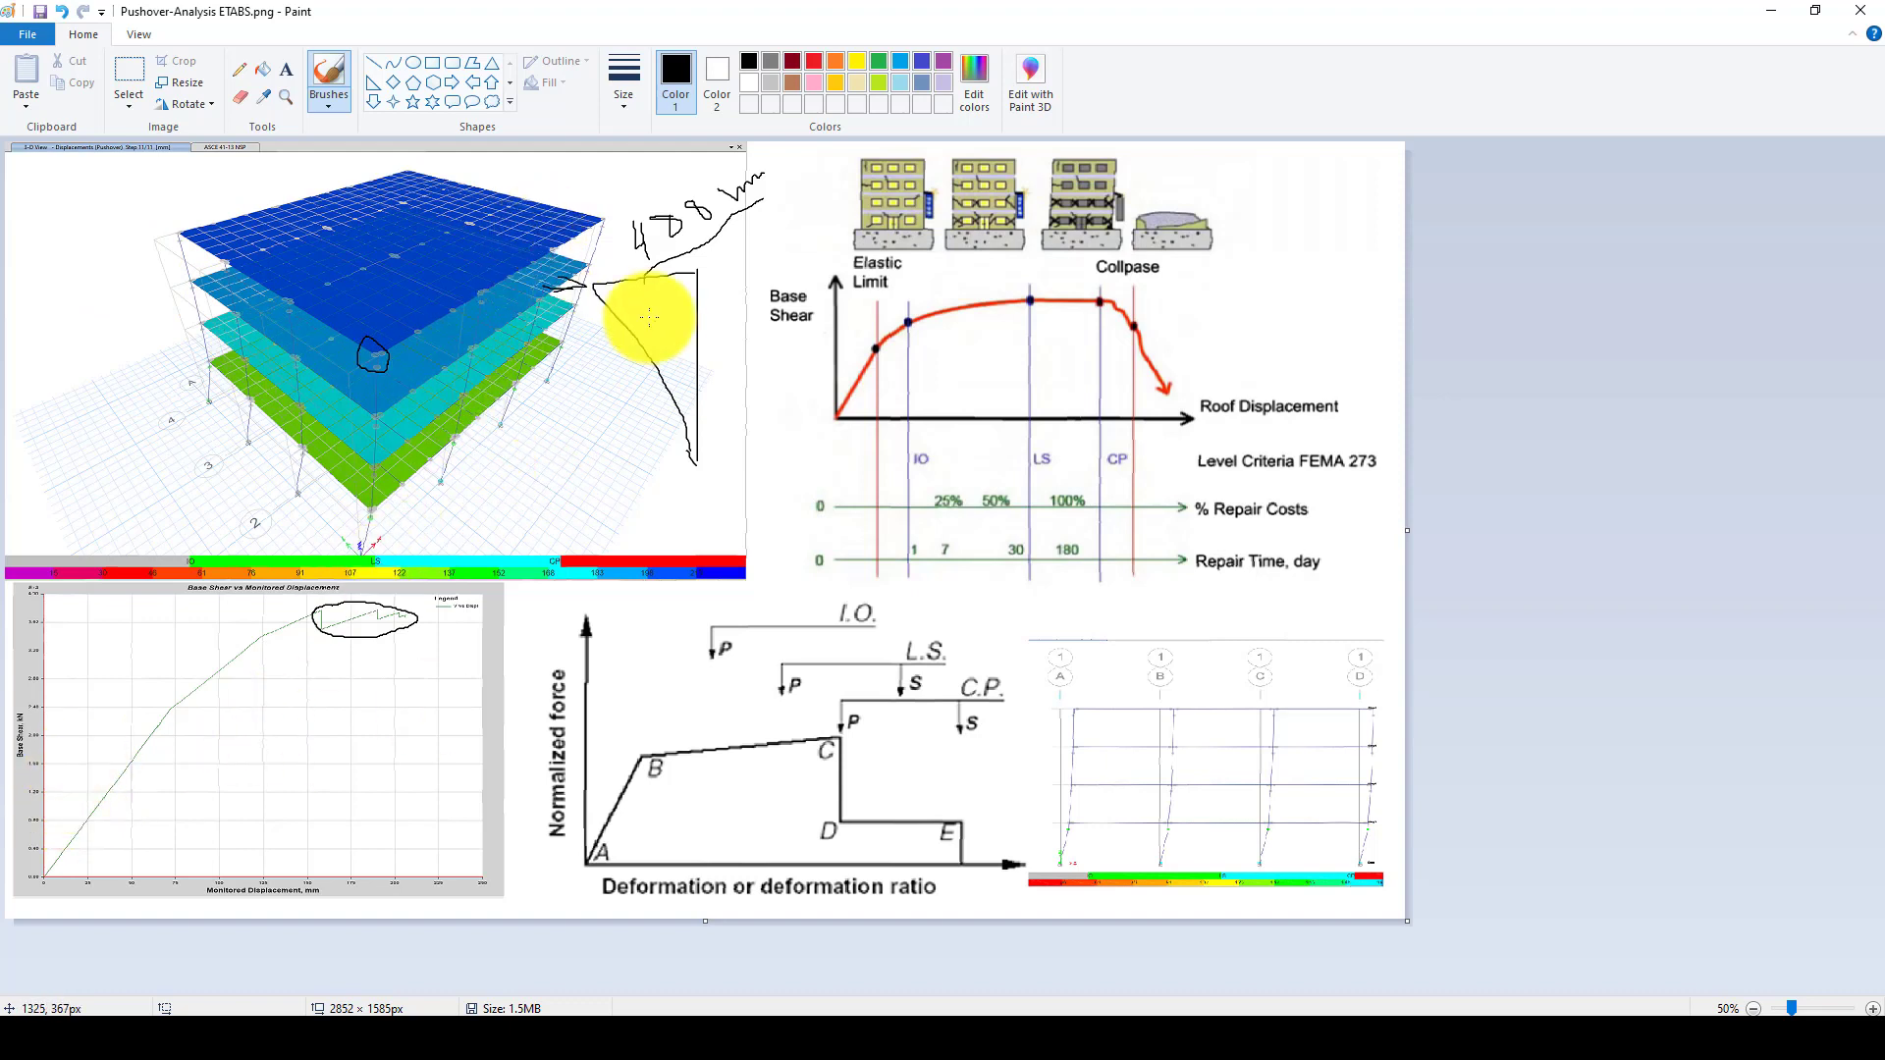
{"action": "left_click_drag", "start_coordinate": [566, 336], "coordinate": [645, 334]}
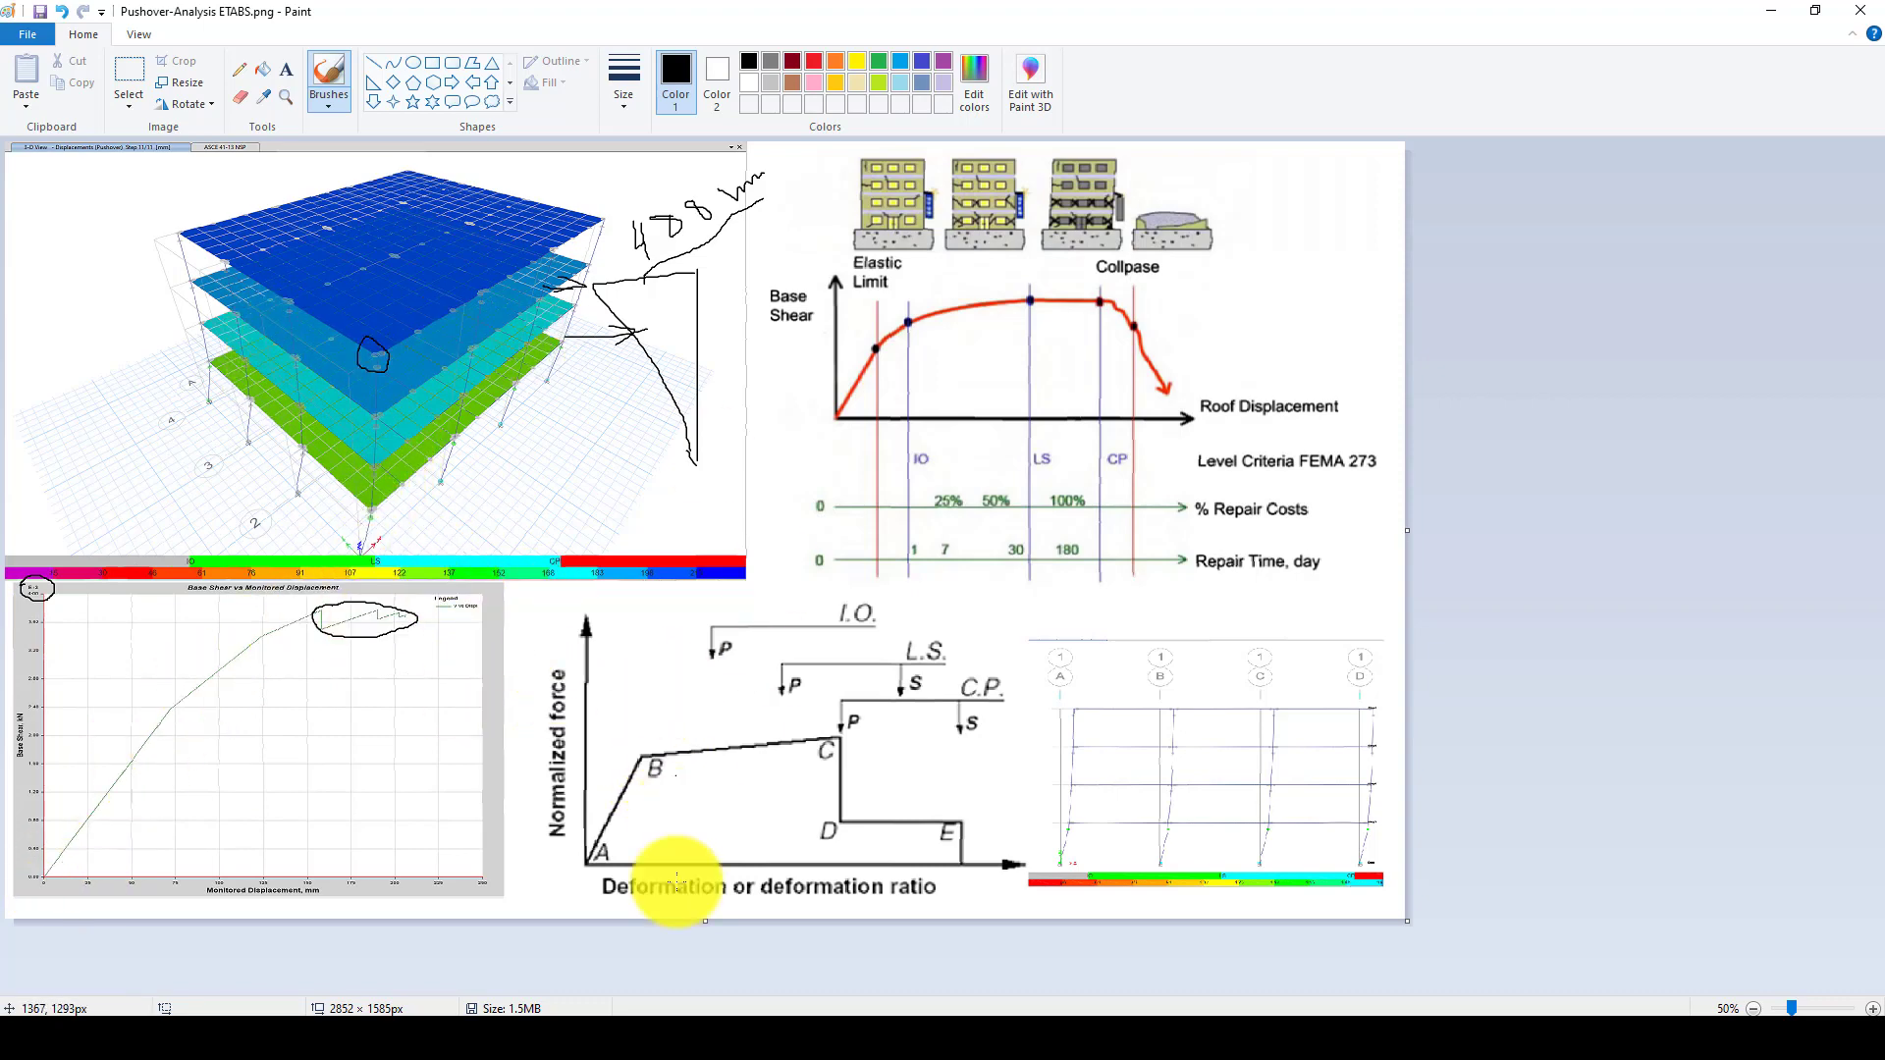
- Switch to ETABS and initialize the new model with built-in settings: Metric SI, region Europe, Euro sections, AISC 360-10 and ACI 318-19
{"action": "left_click", "coordinate": [705, 1031]}
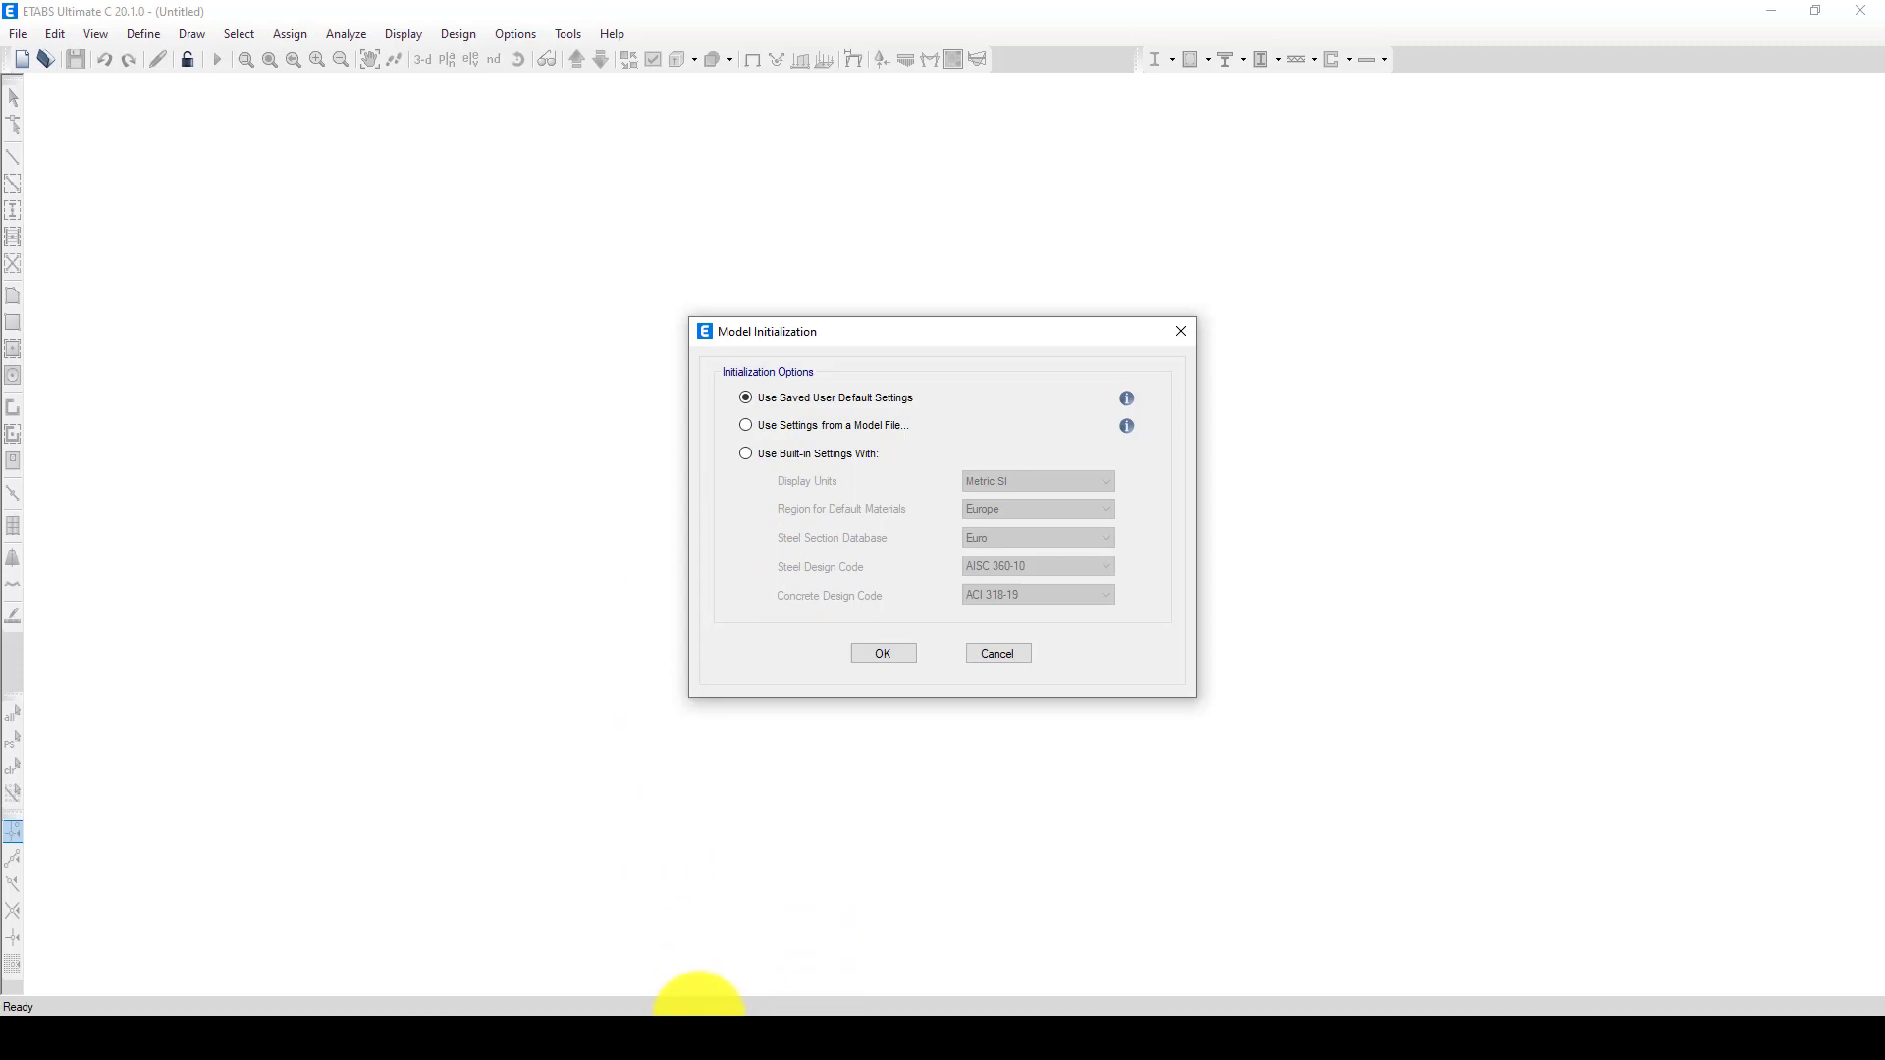
{"action": "mouse_move", "coordinate": [667, 1031]}
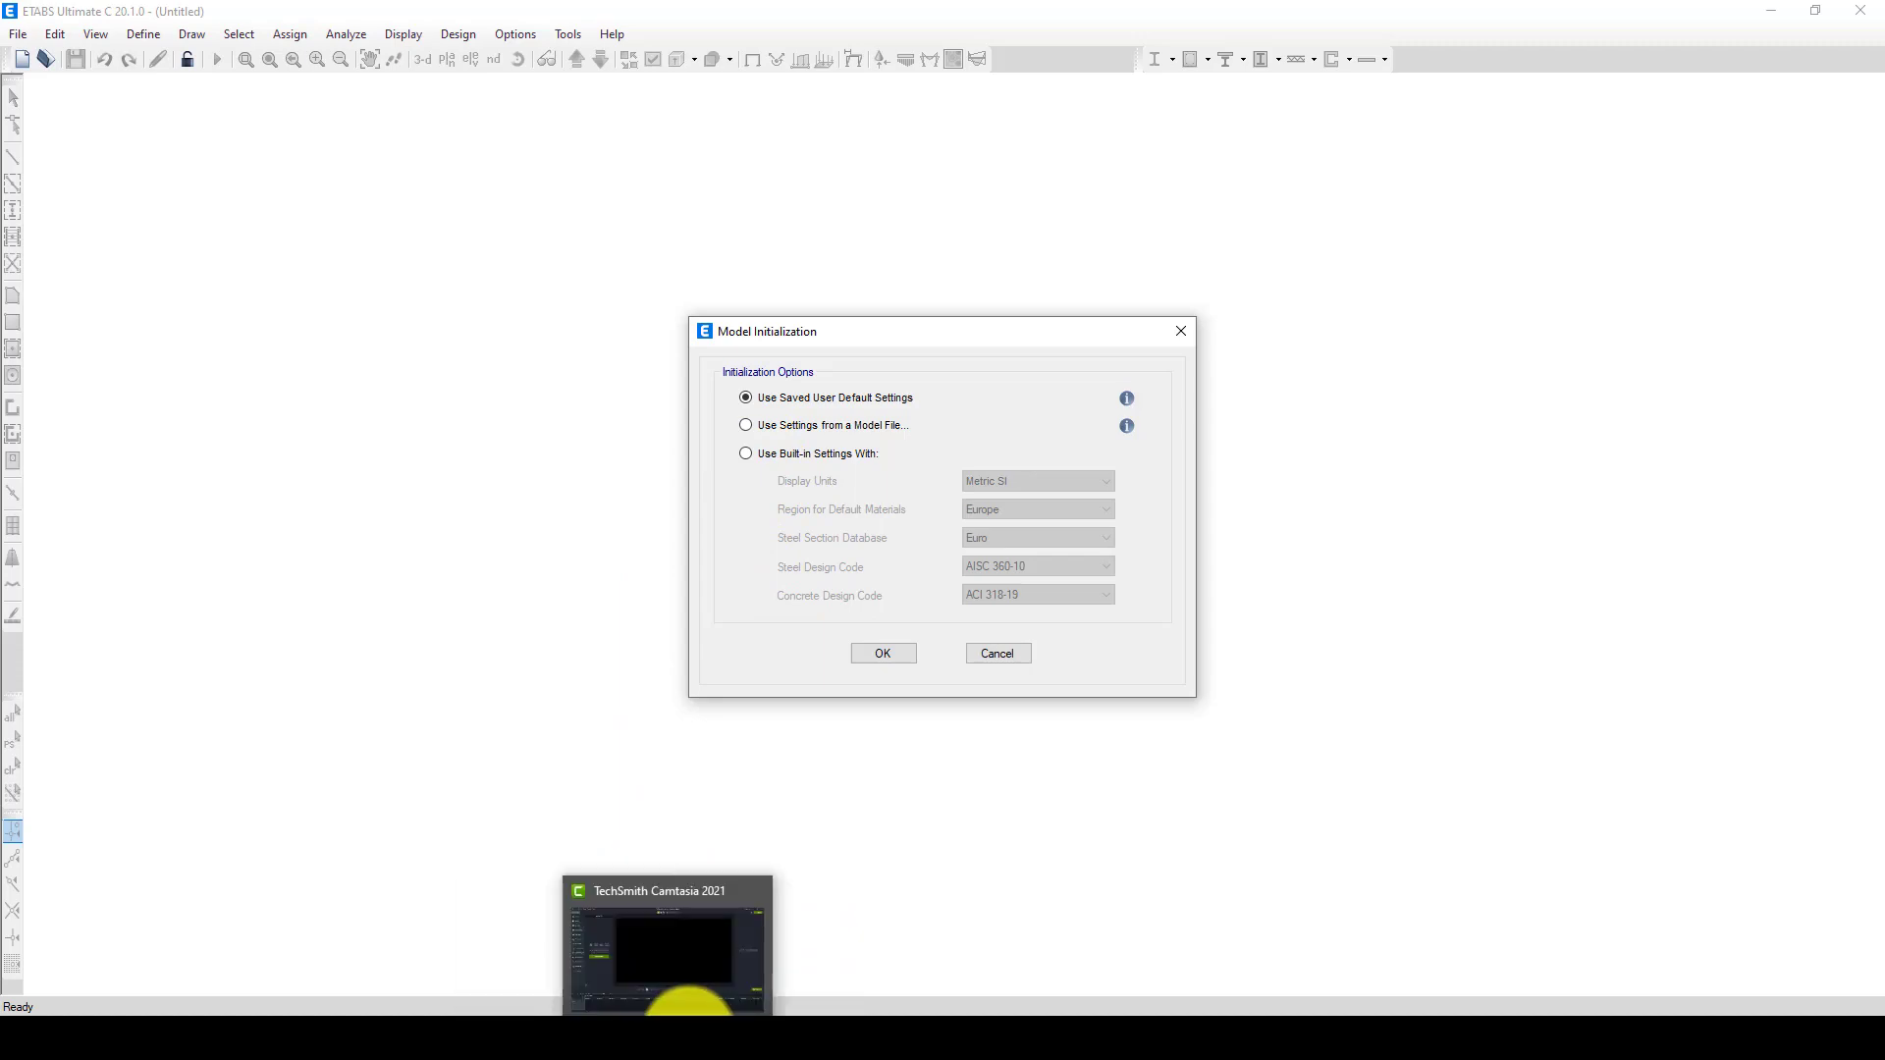
{"action": "left_click", "coordinate": [700, 959]}
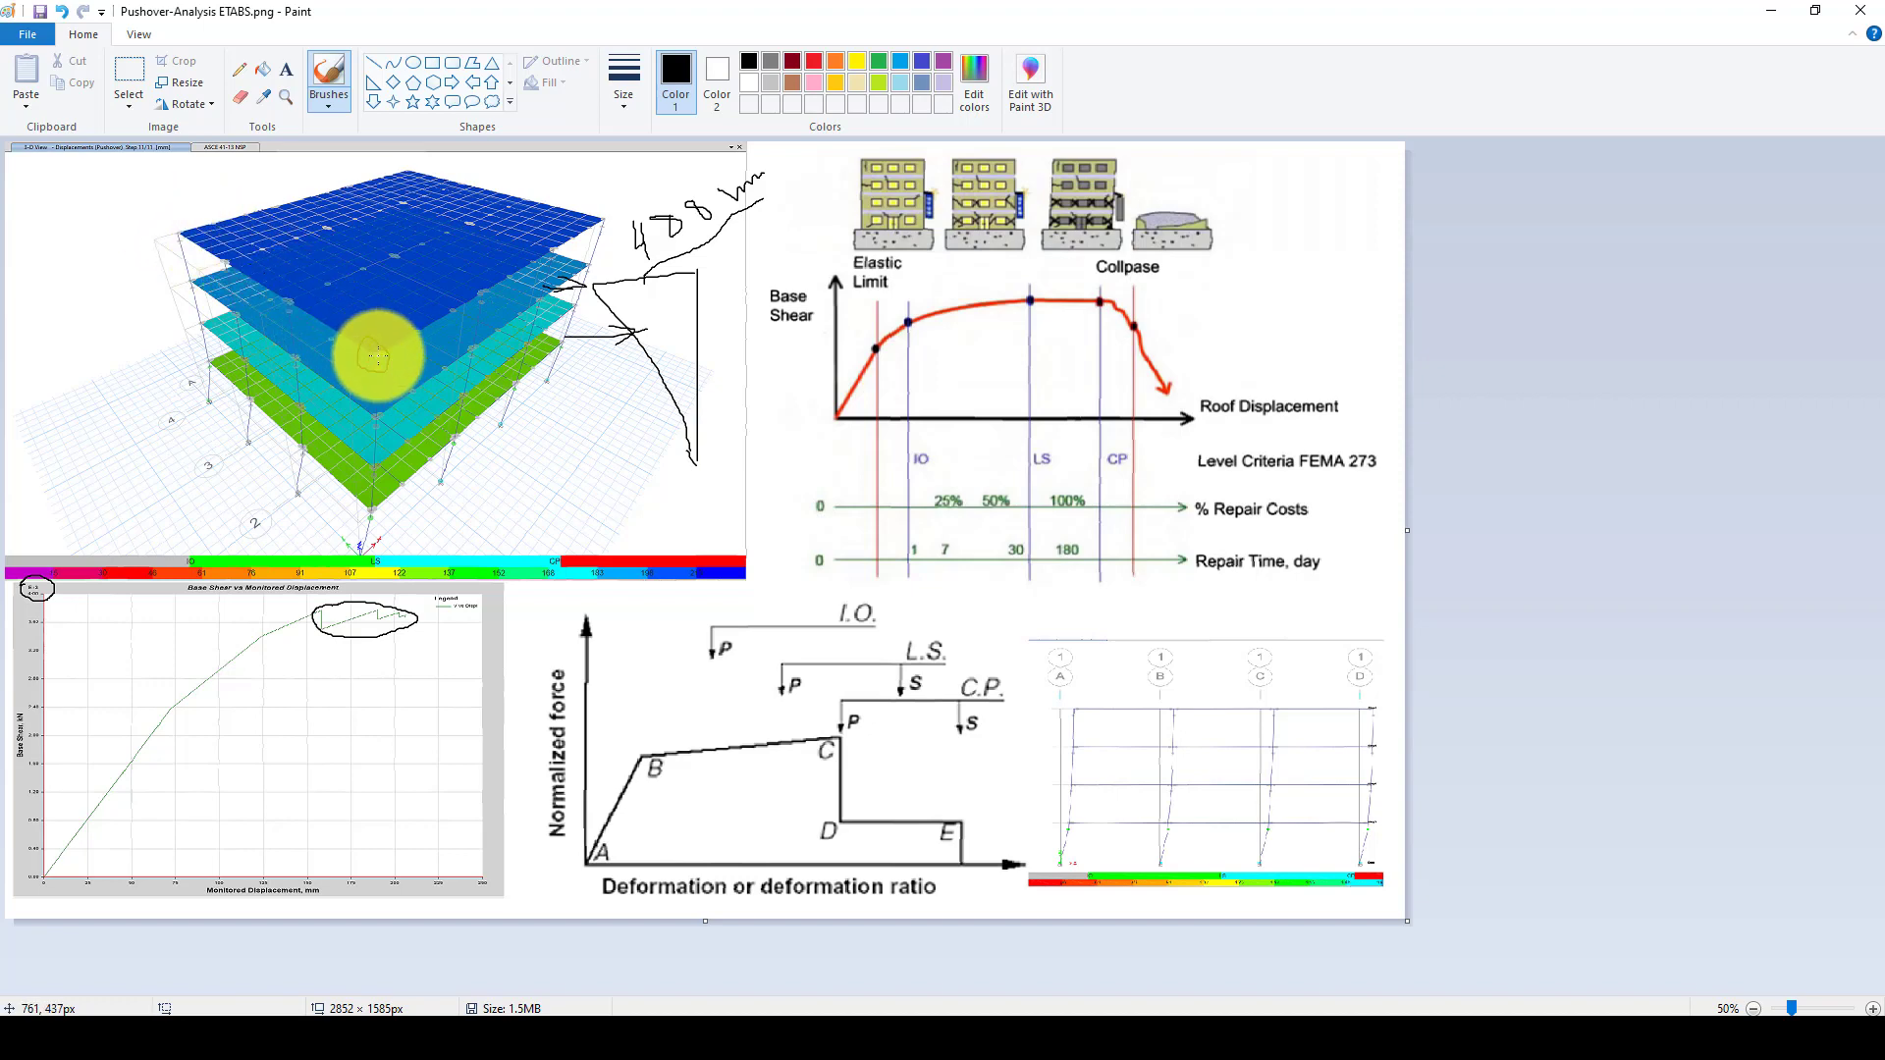
{"action": "left_click", "coordinate": [781, 1026]}
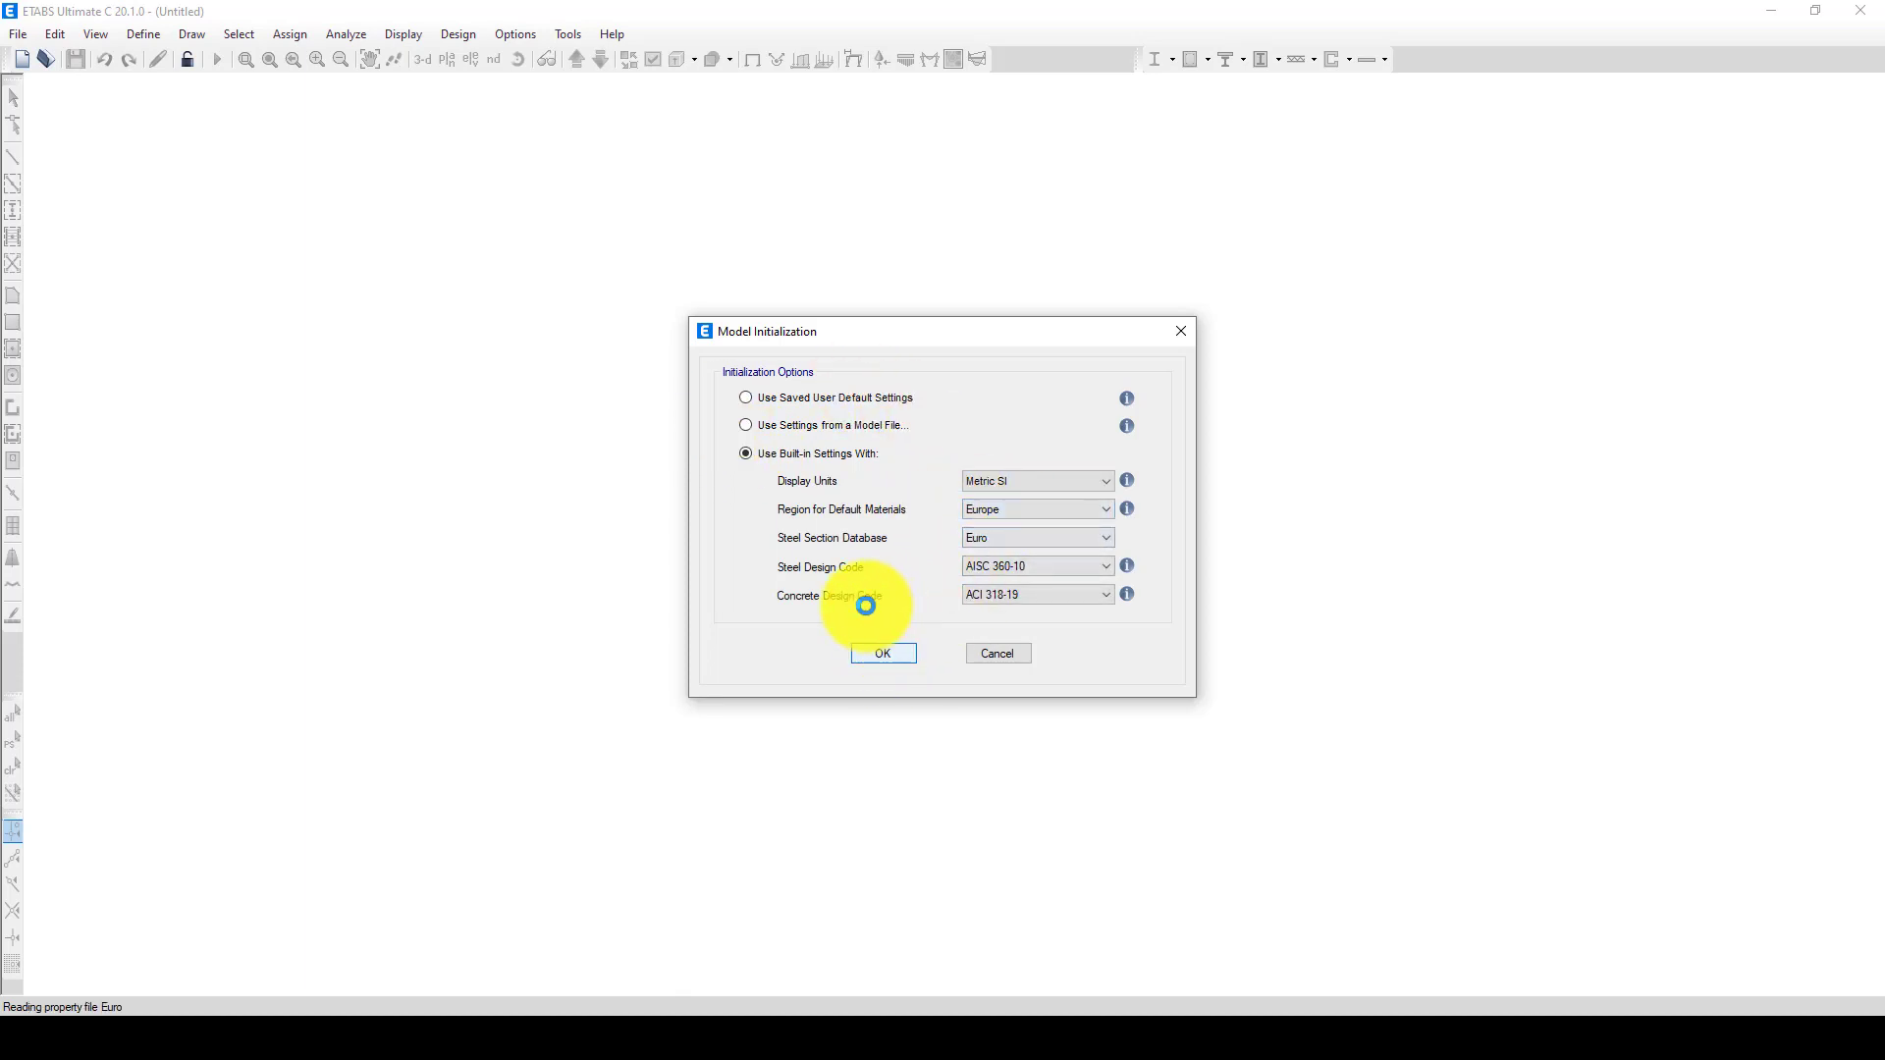
{"action": "left_click", "coordinate": [884, 653]}
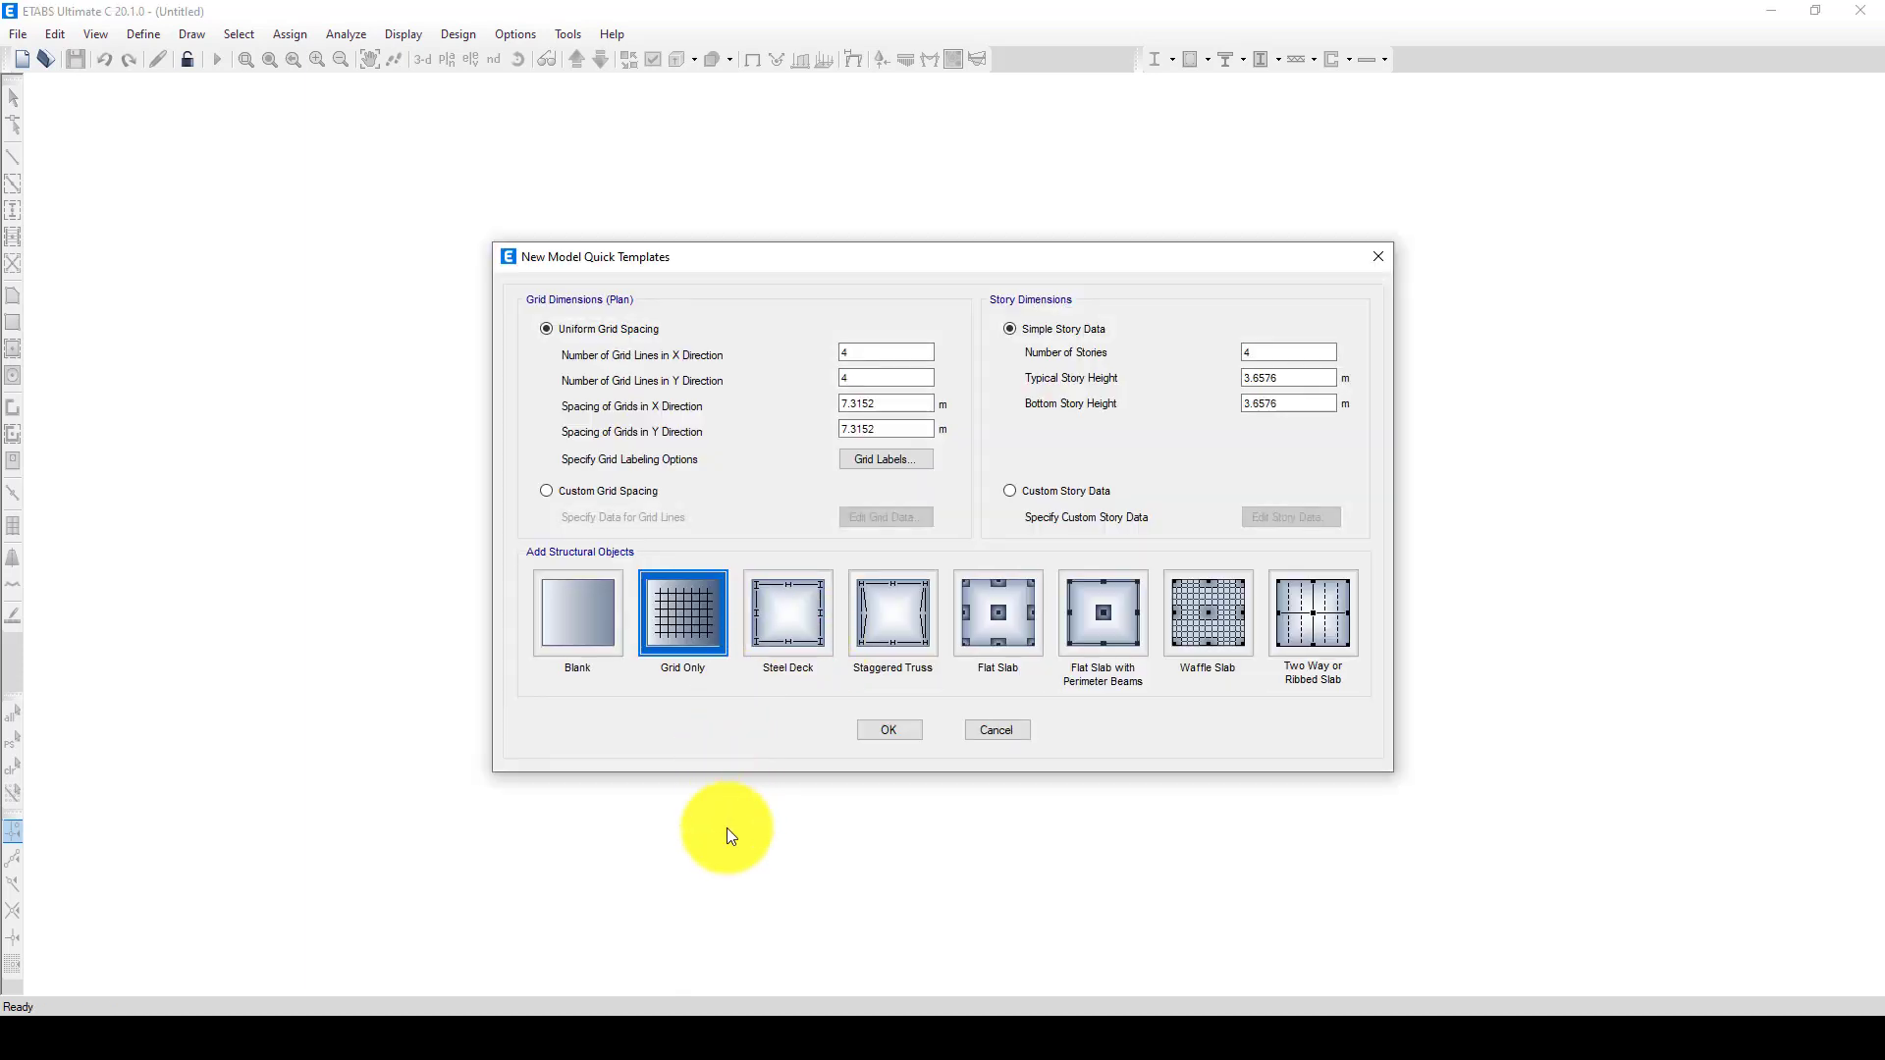
- Compare the 3D building in the Paint reference image with the X and Y grid line counts of the ETABS quick template
{"action": "mouse_move", "coordinate": [712, 1001]}
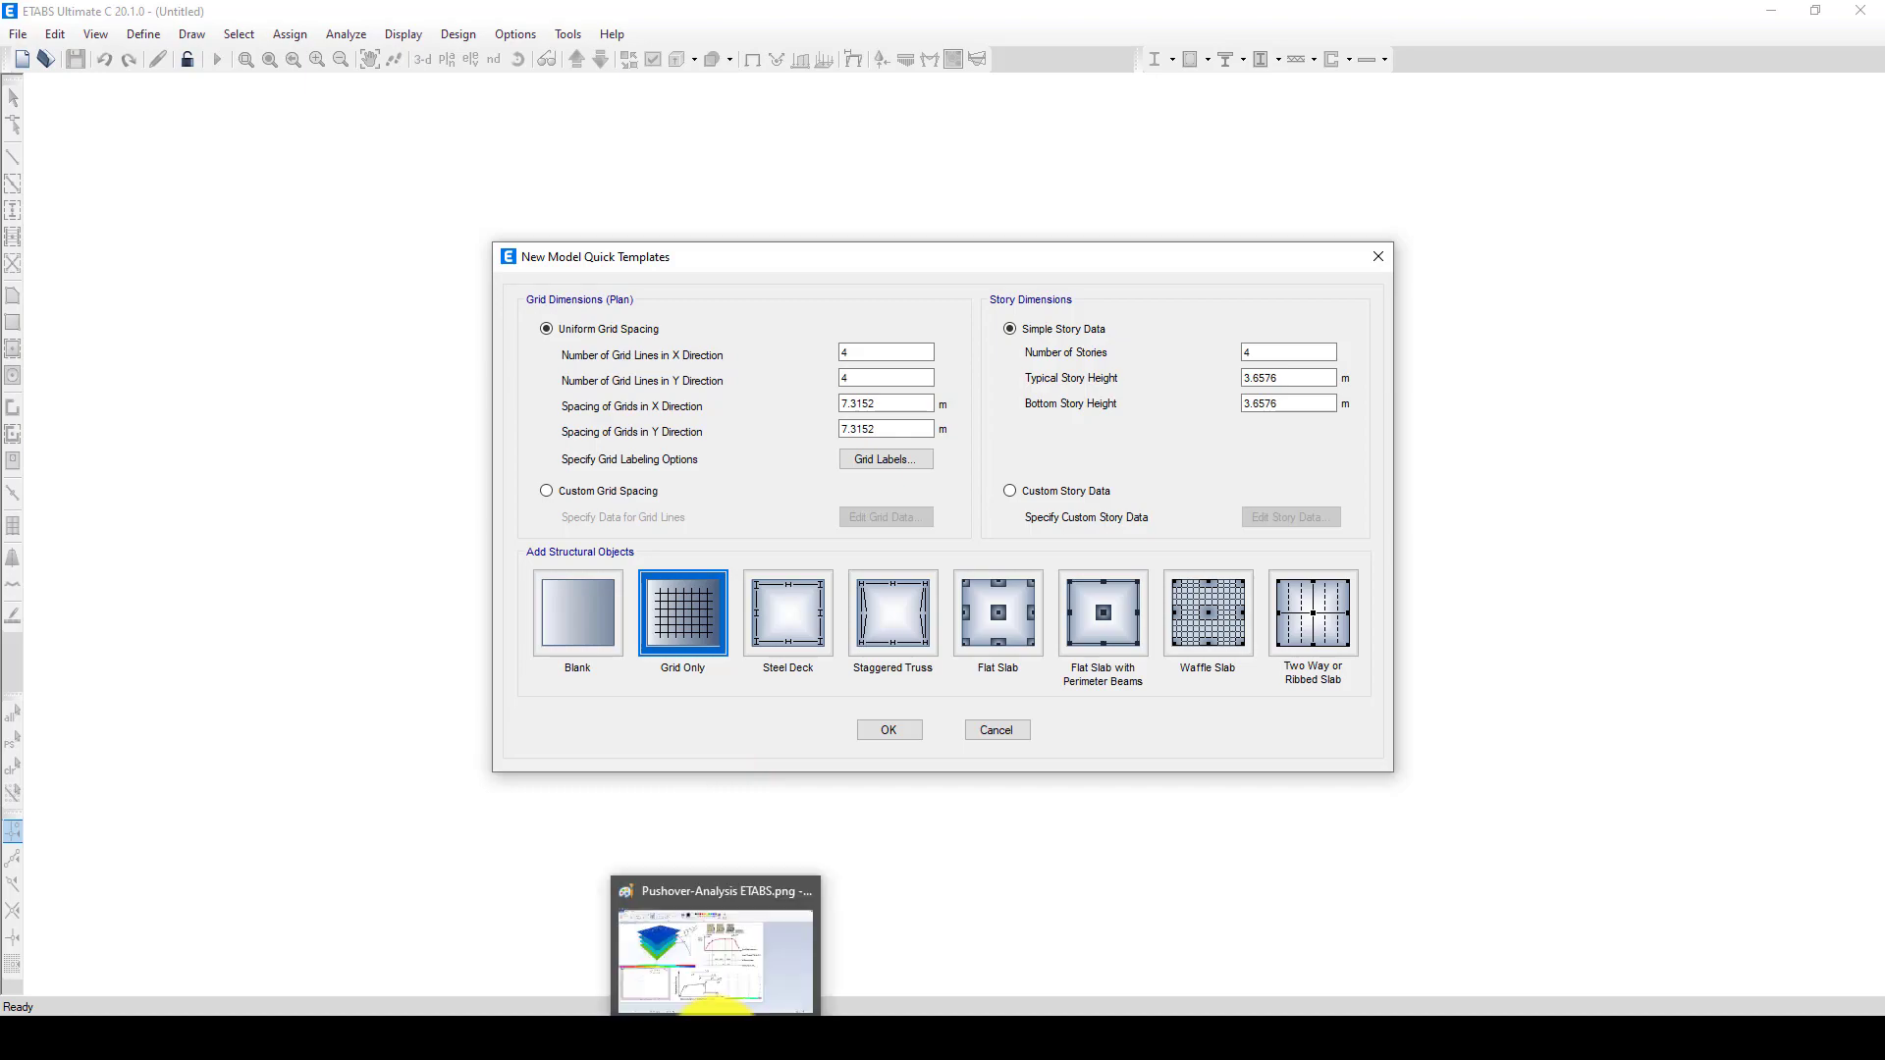
{"action": "left_click", "coordinate": [715, 931]}
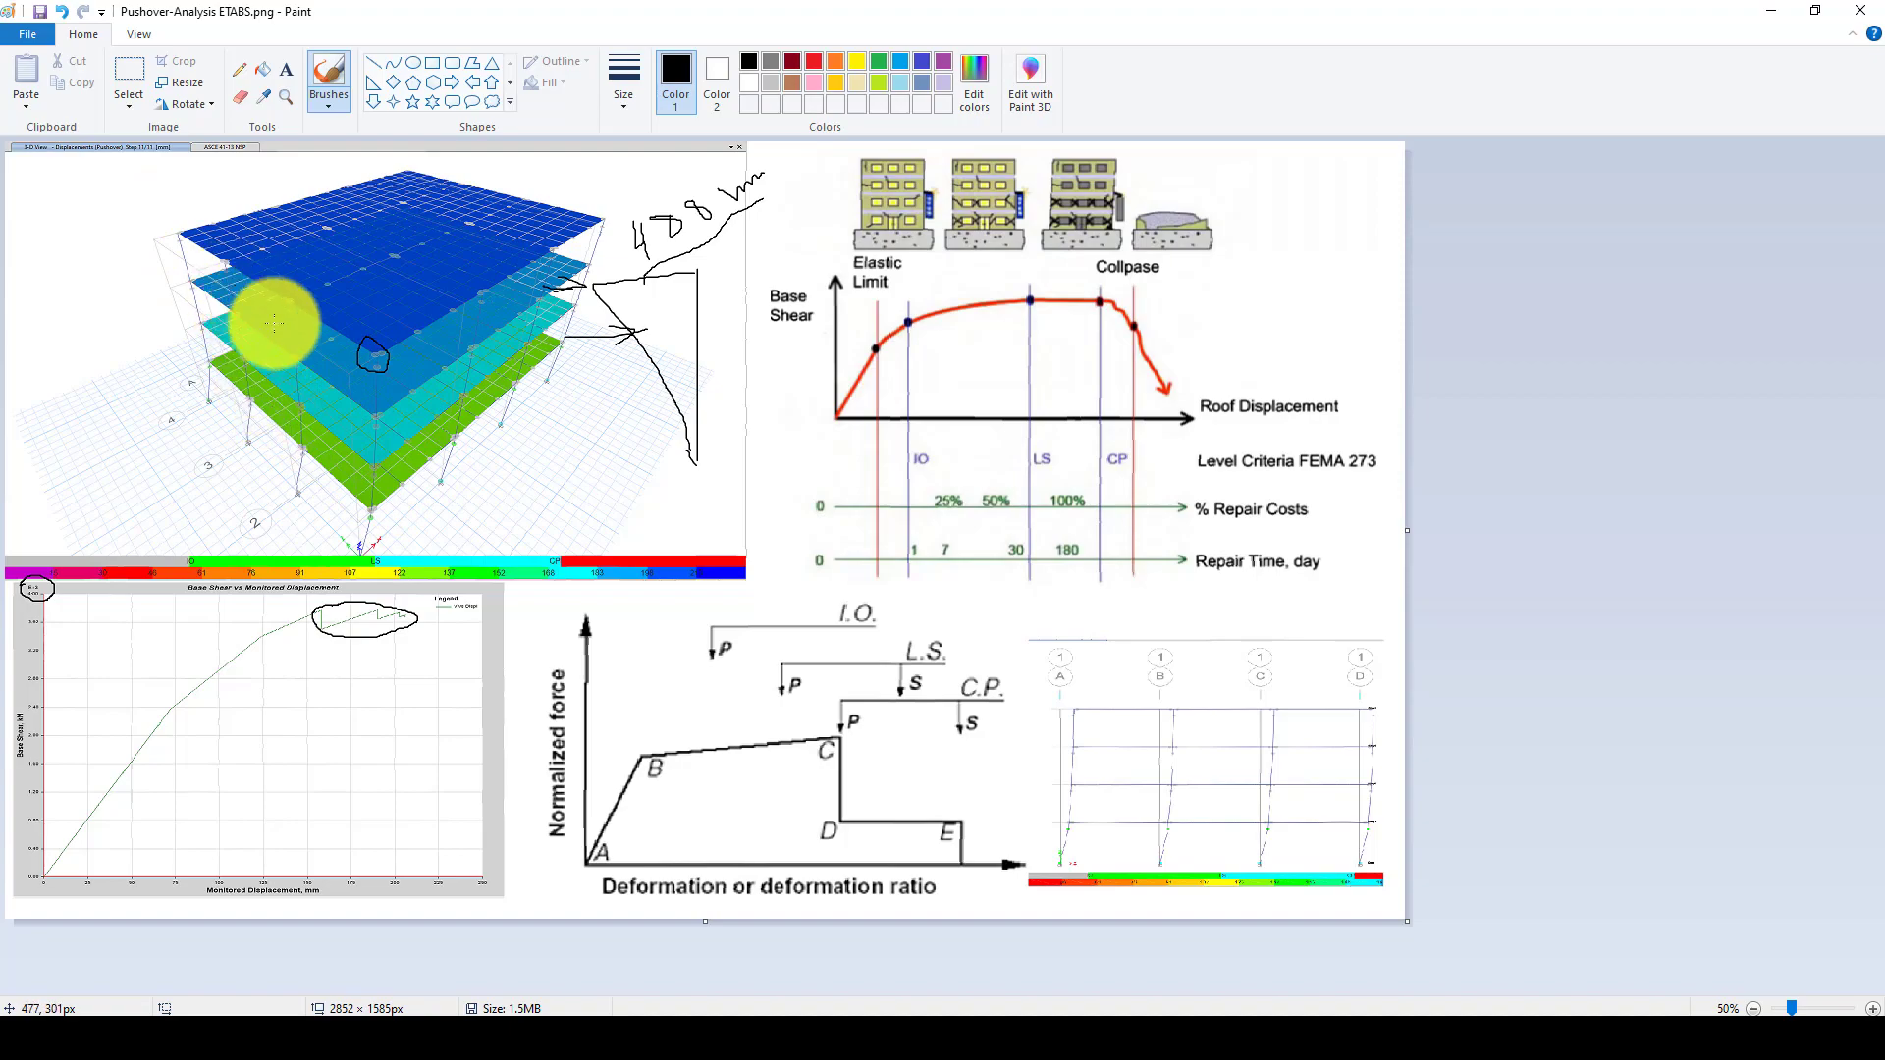
{"action": "left_click", "coordinate": [834, 981]}
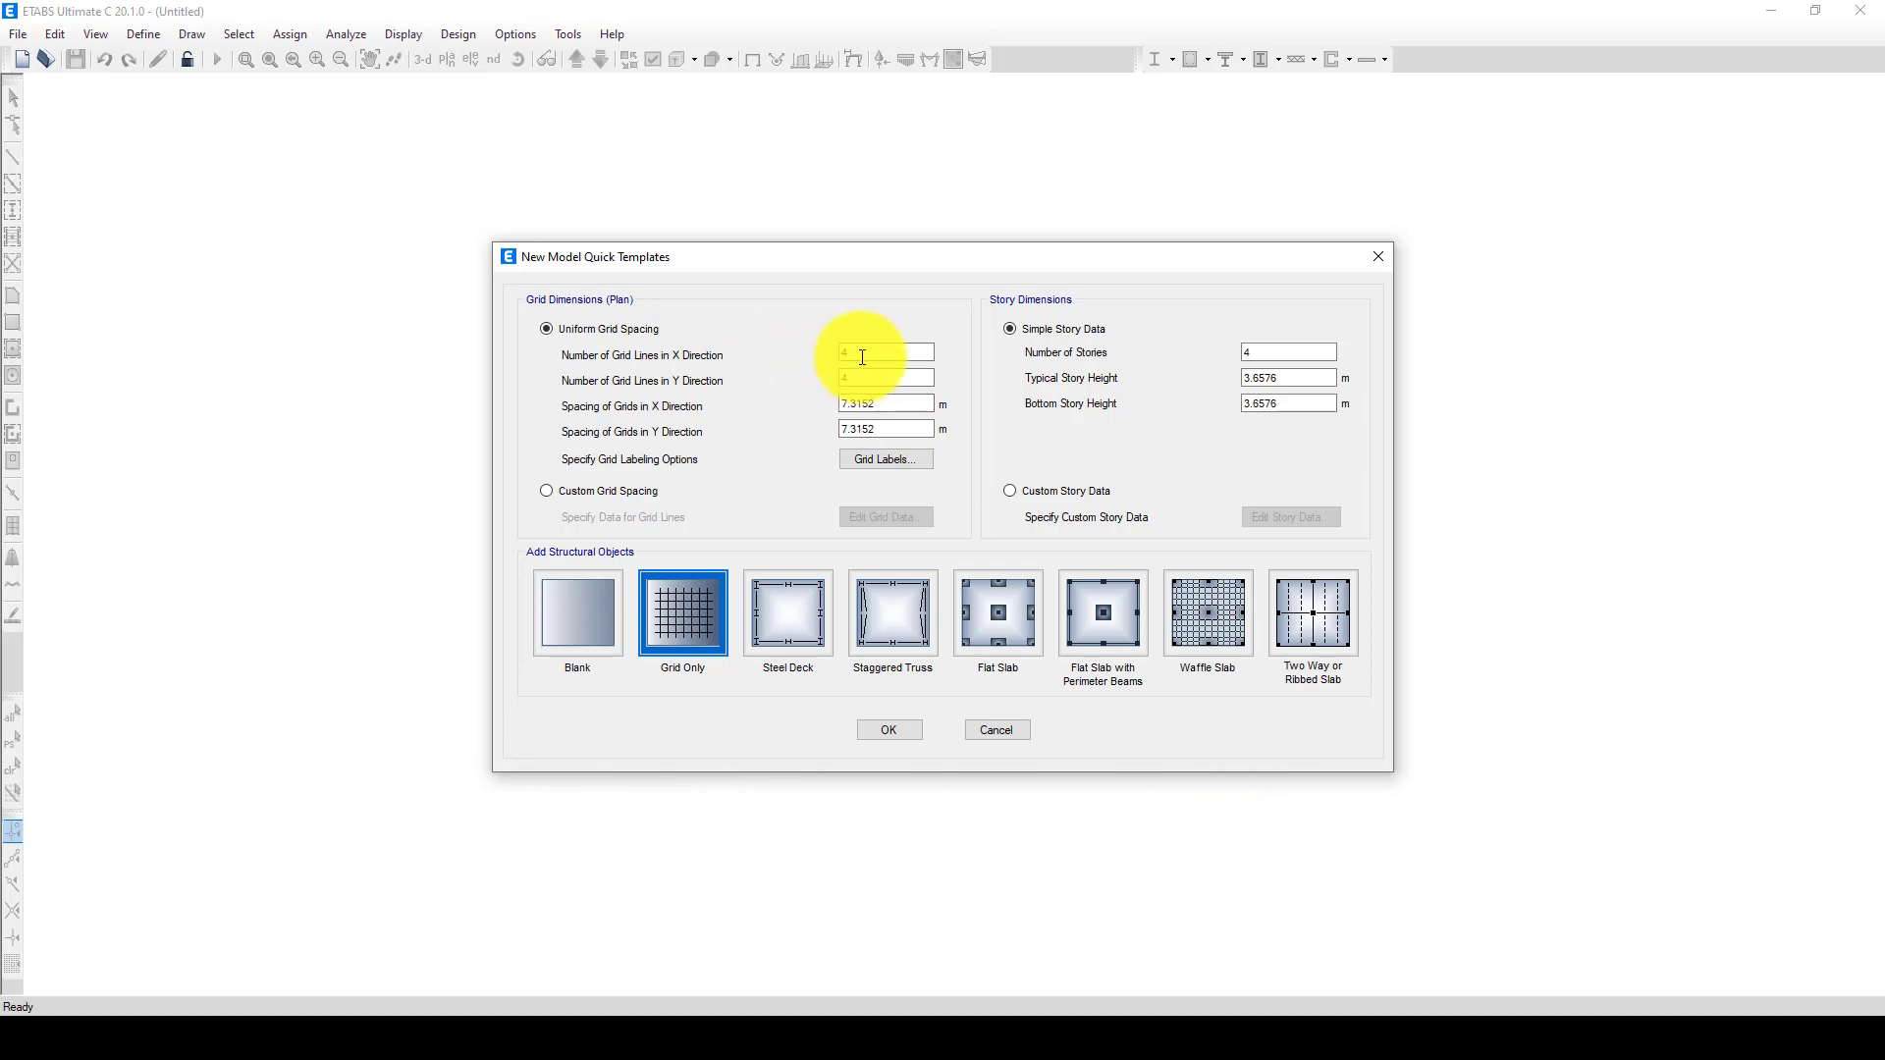
{"action": "left_click_drag", "start_coordinate": [863, 358], "coordinate": [816, 356]}
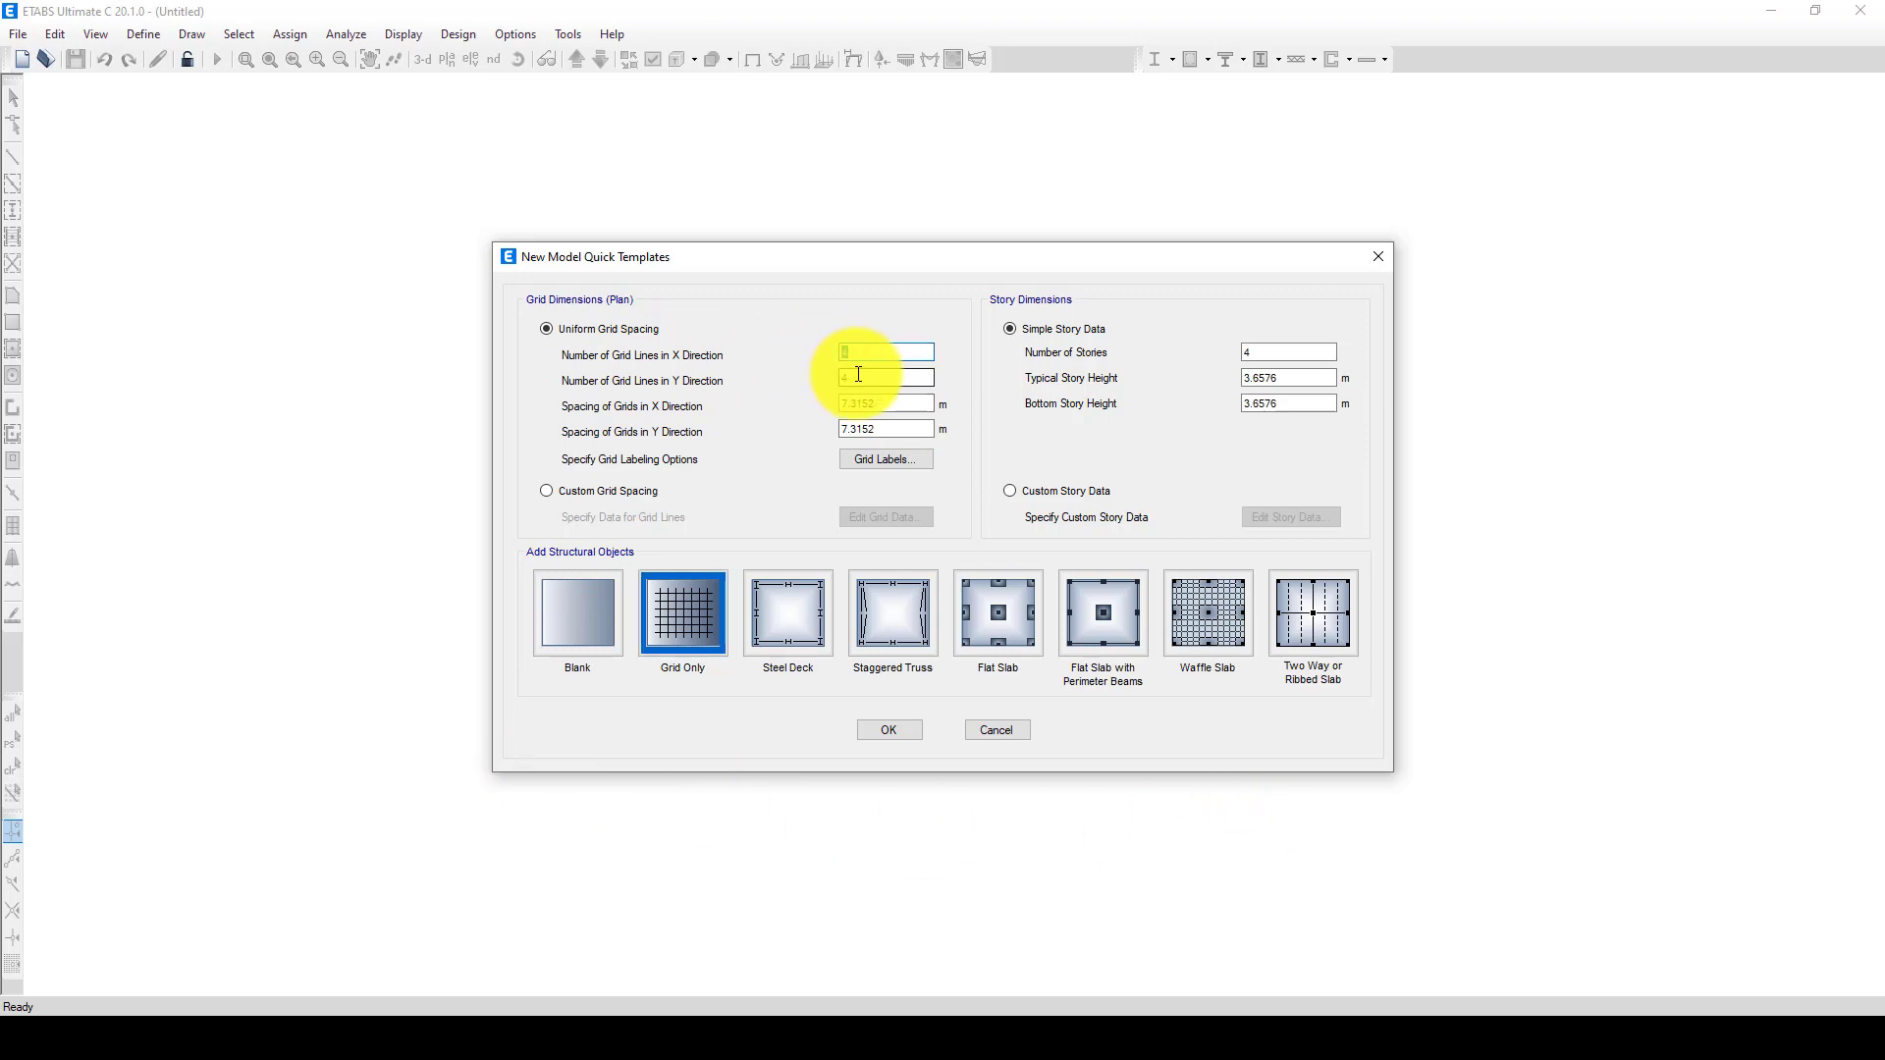
{"action": "left_click", "coordinate": [842, 378]}
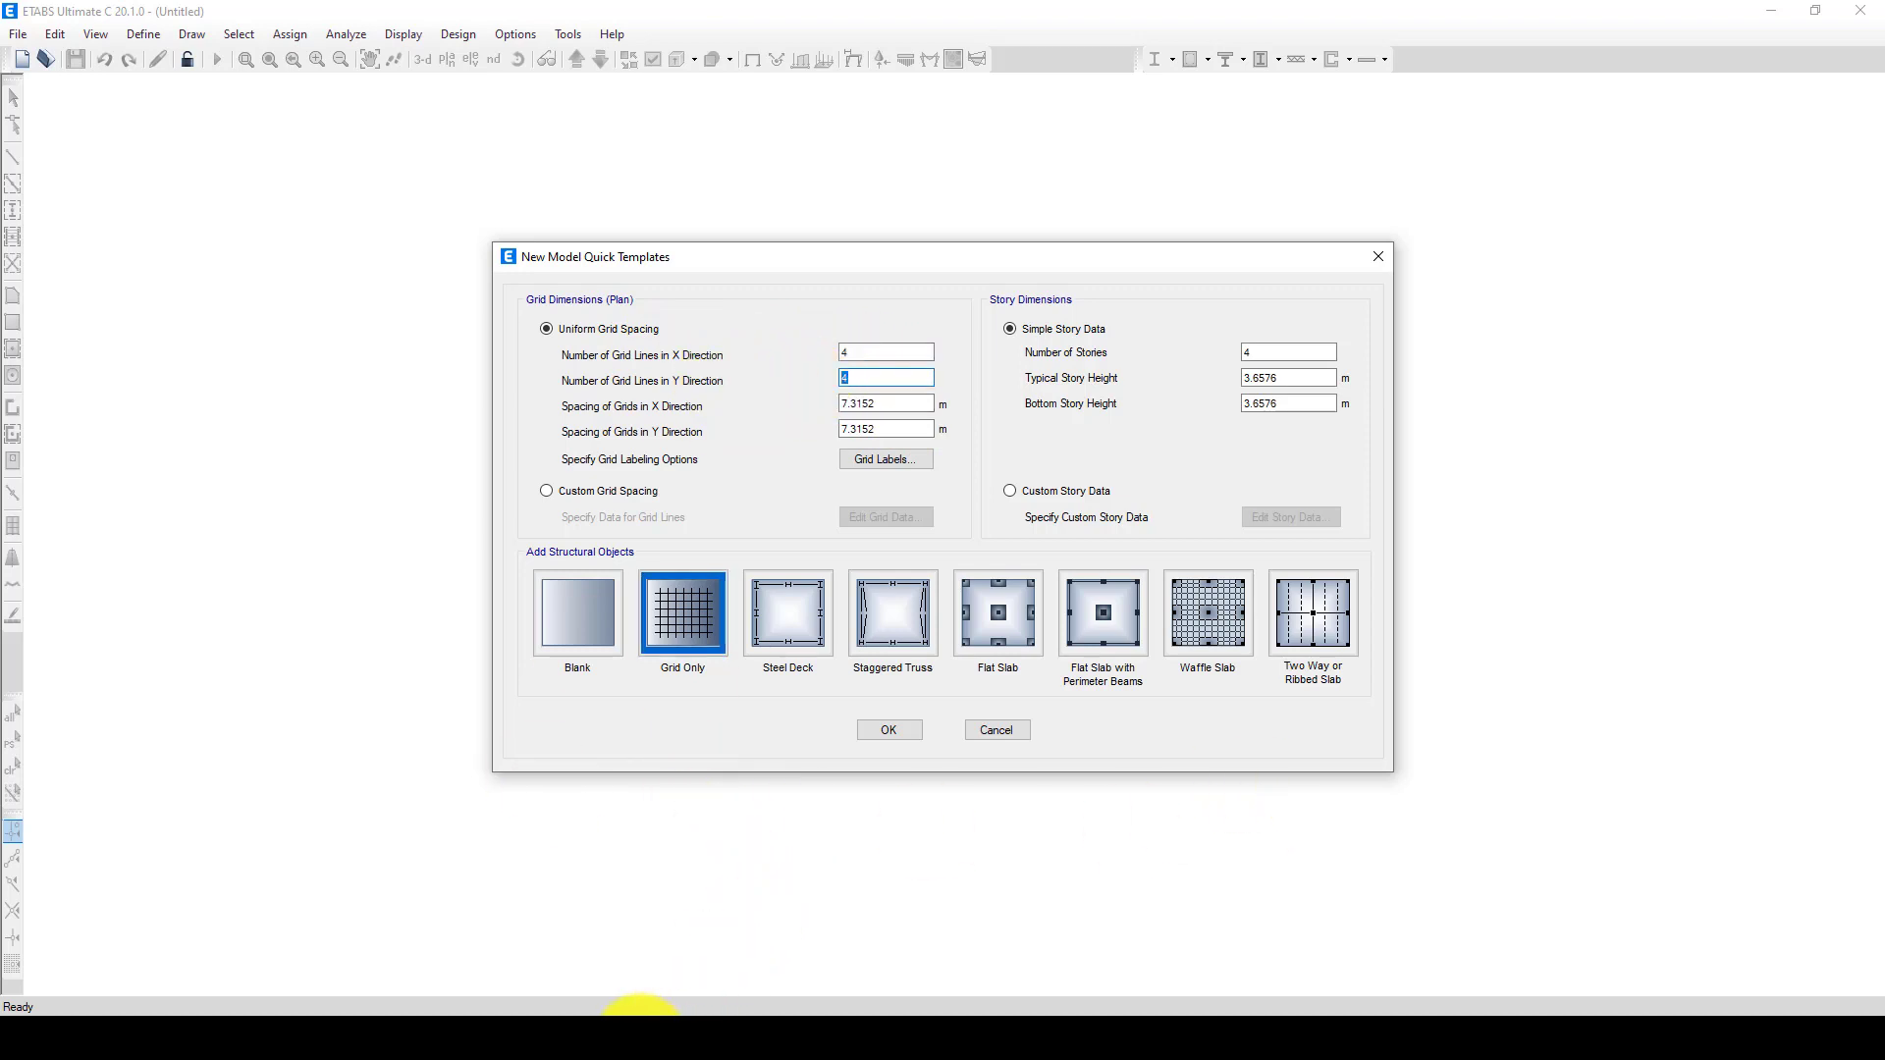
- Switch to the reference image in Paint and mark a single frame on the 3D building with brush strokes
{"action": "left_click", "coordinate": [640, 1026]}
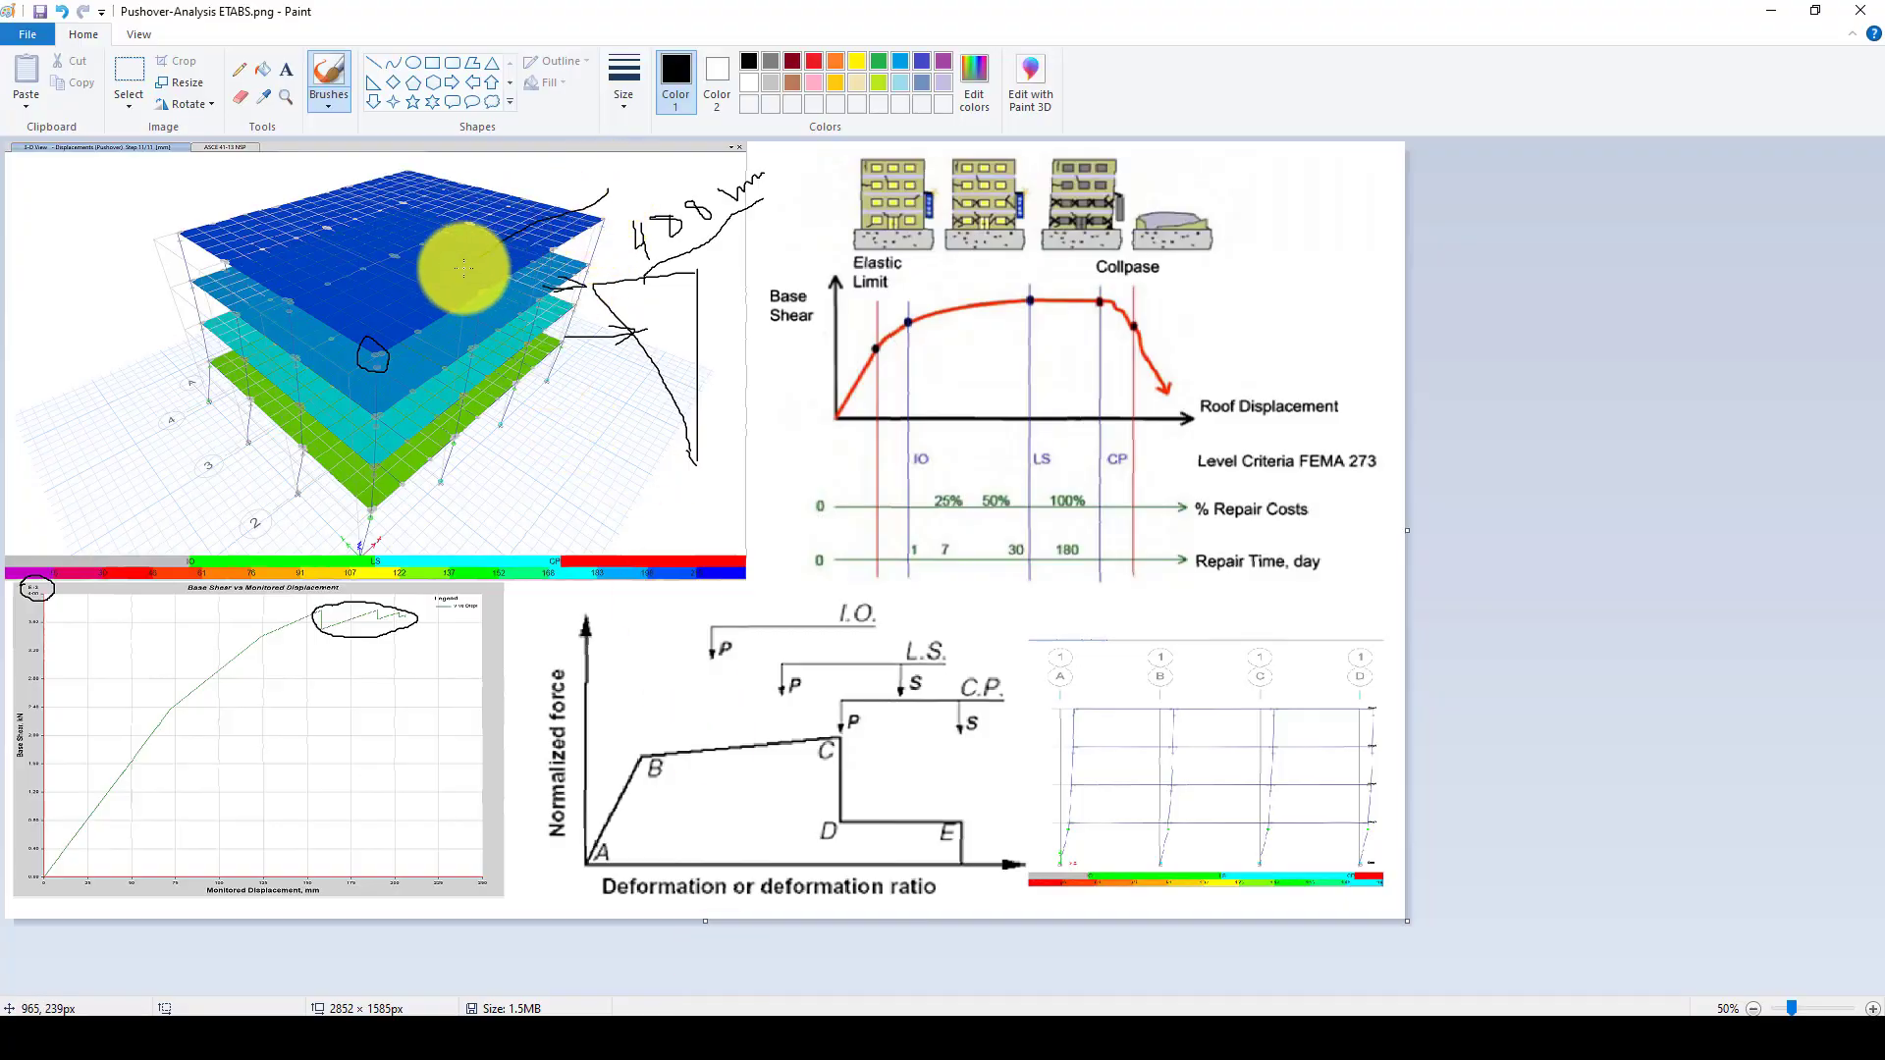
{"action": "mouse_move", "coordinate": [464, 267]}
{"action": "left_mouse_down"}
{"action": "mouse_move", "coordinate": [390, 312]}
{"action": "mouse_move", "coordinate": [347, 375]}
{"action": "mouse_move", "coordinate": [325, 479]}
{"action": "left_mouse_up"}
{"action": "mouse_move", "coordinate": [373, 559]}
{"action": "left_mouse_down"}
{"action": "mouse_move", "coordinate": [490, 530]}
{"action": "mouse_move", "coordinate": [574, 412]}
{"action": "mouse_move", "coordinate": [634, 245]}
{"action": "mouse_move", "coordinate": [569, 199]}
{"action": "left_mouse_up"}
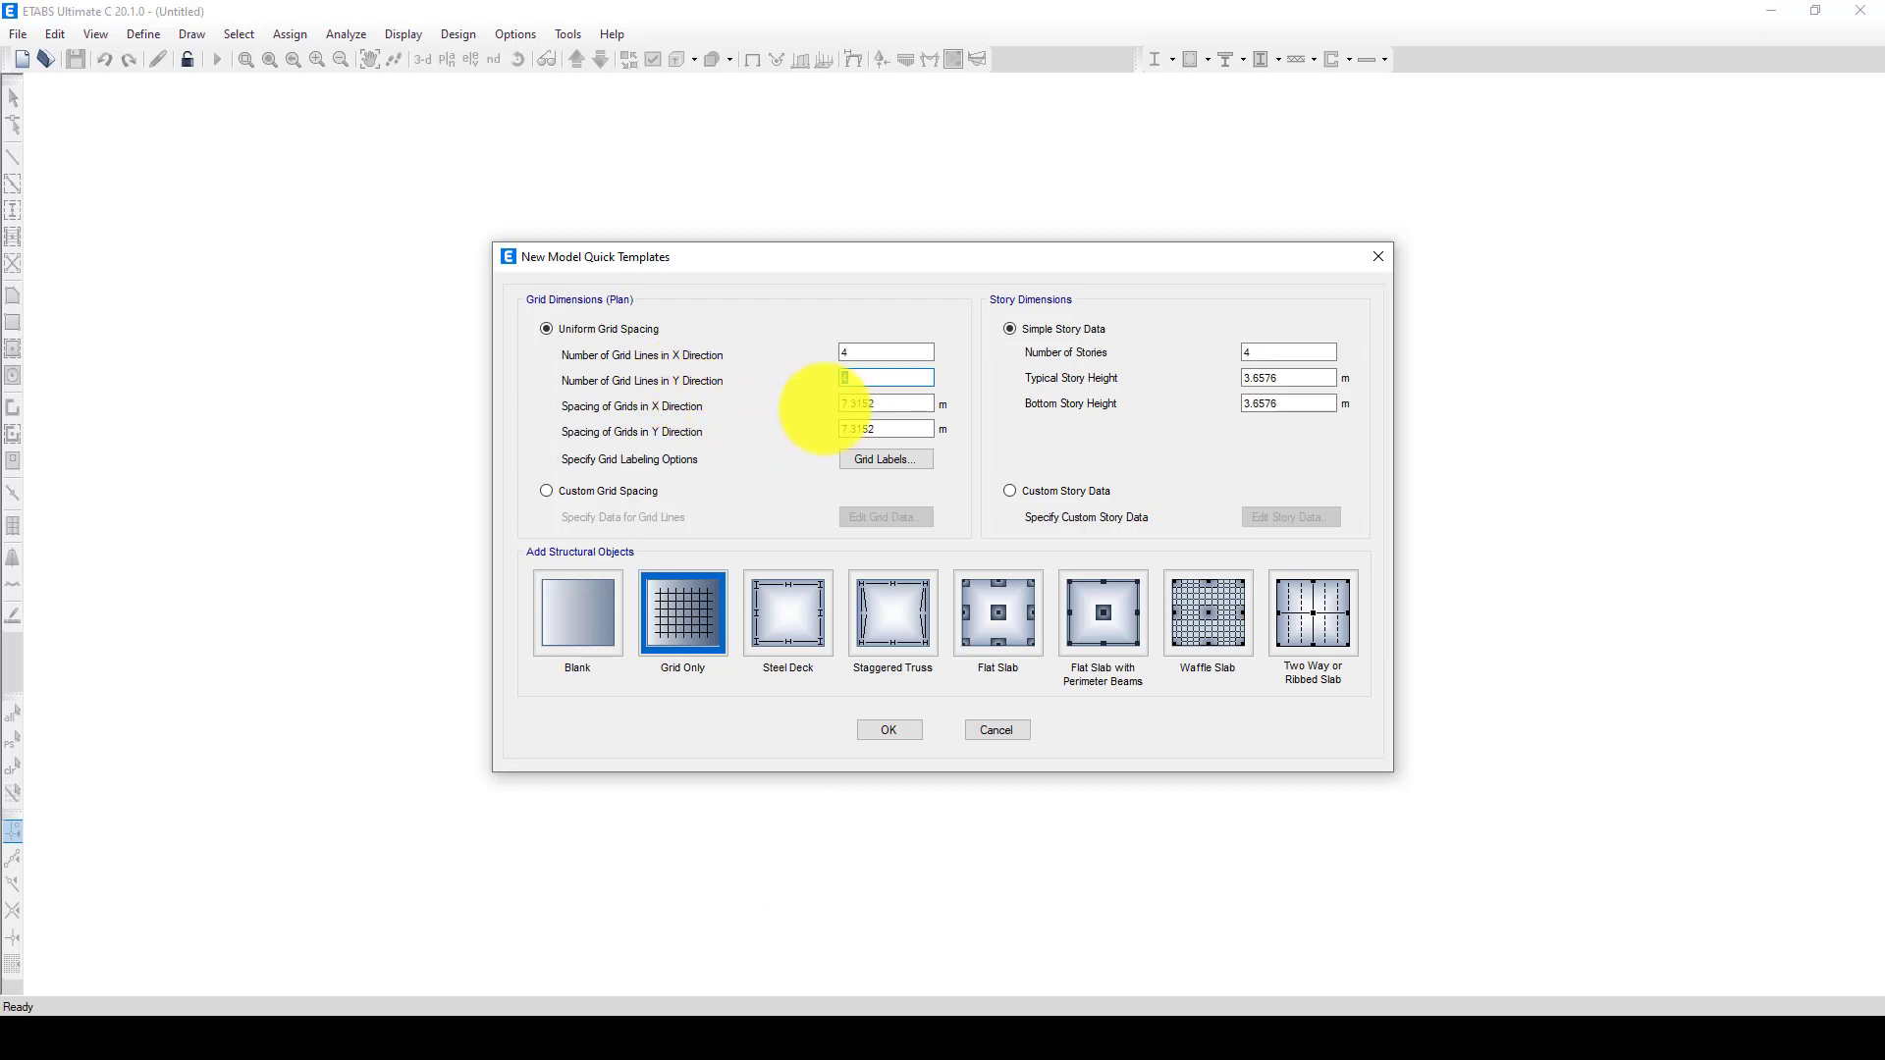
- Return to ETABS and set one grid line in the Y direction, with grid spacings of 6 m in X and 1 m in Y
{"action": "type", "text": "1"}
{"action": "key", "text": "Tab"}
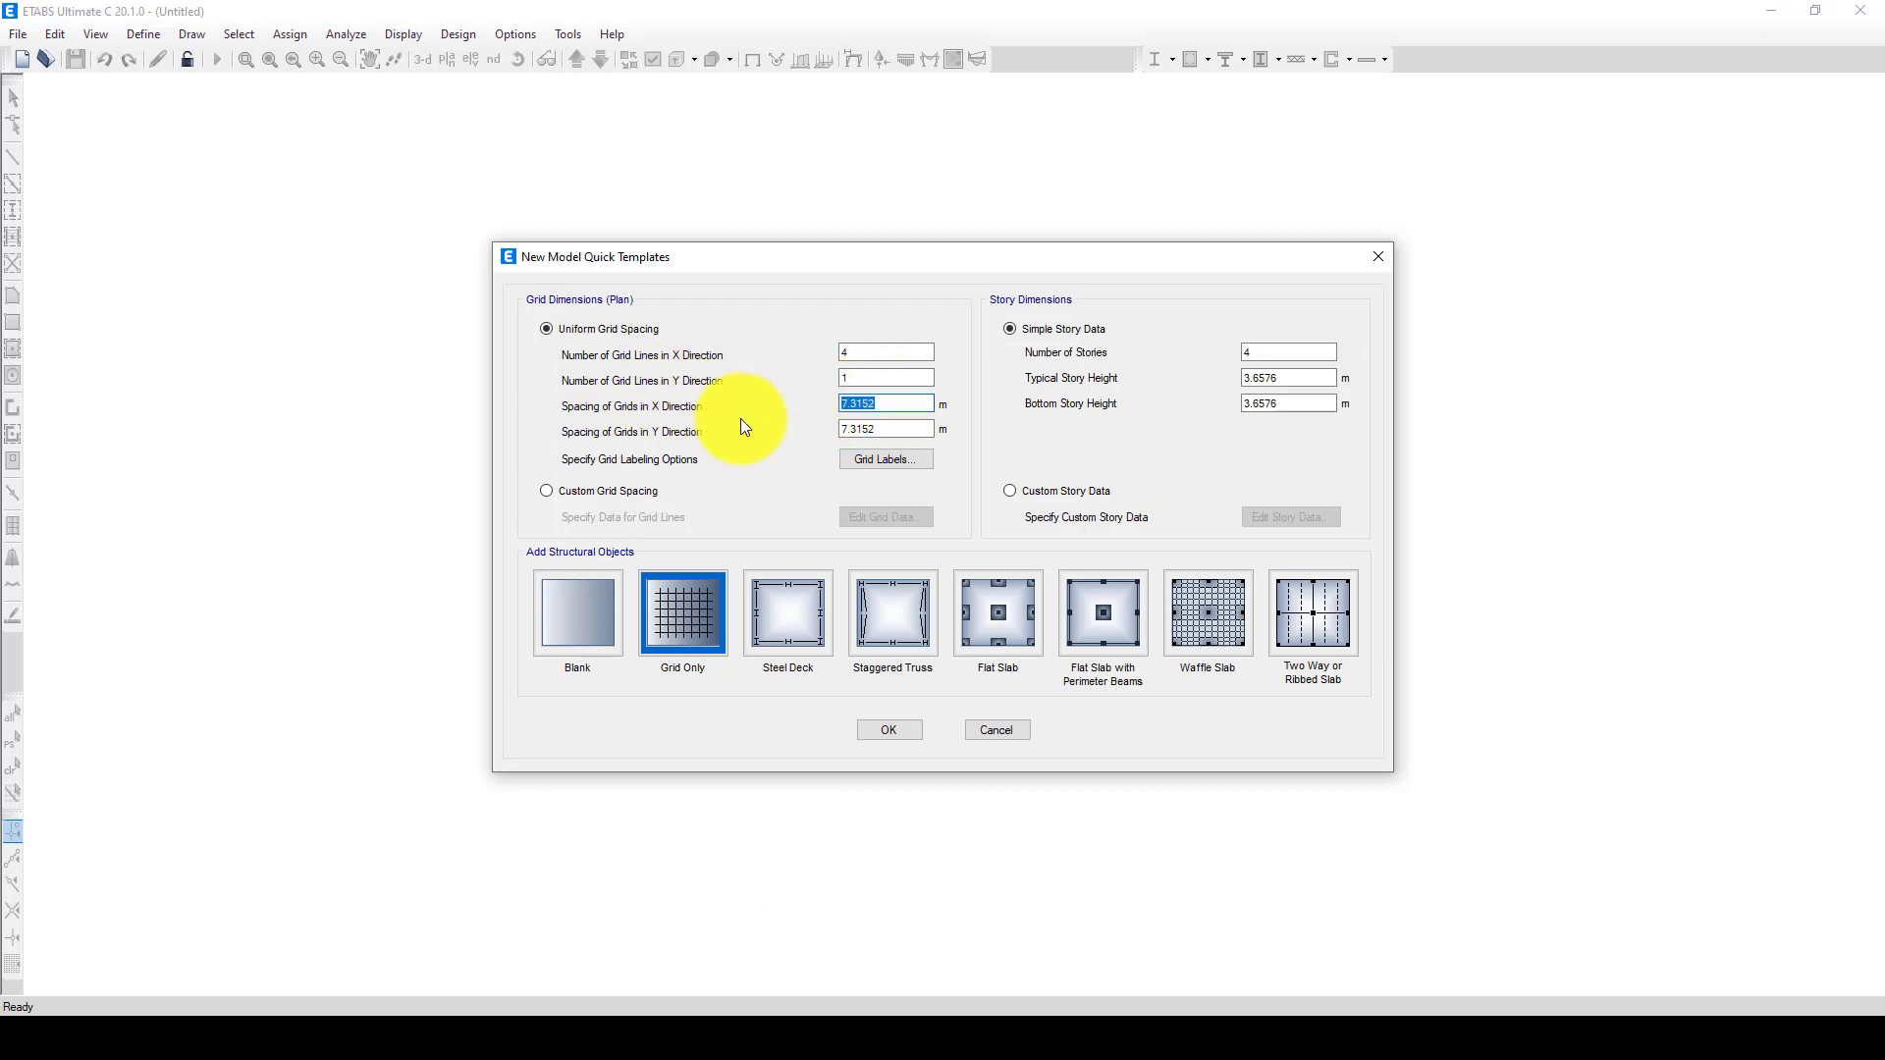
{"action": "type", "text": "6"}
{"action": "key", "text": "Tab"}
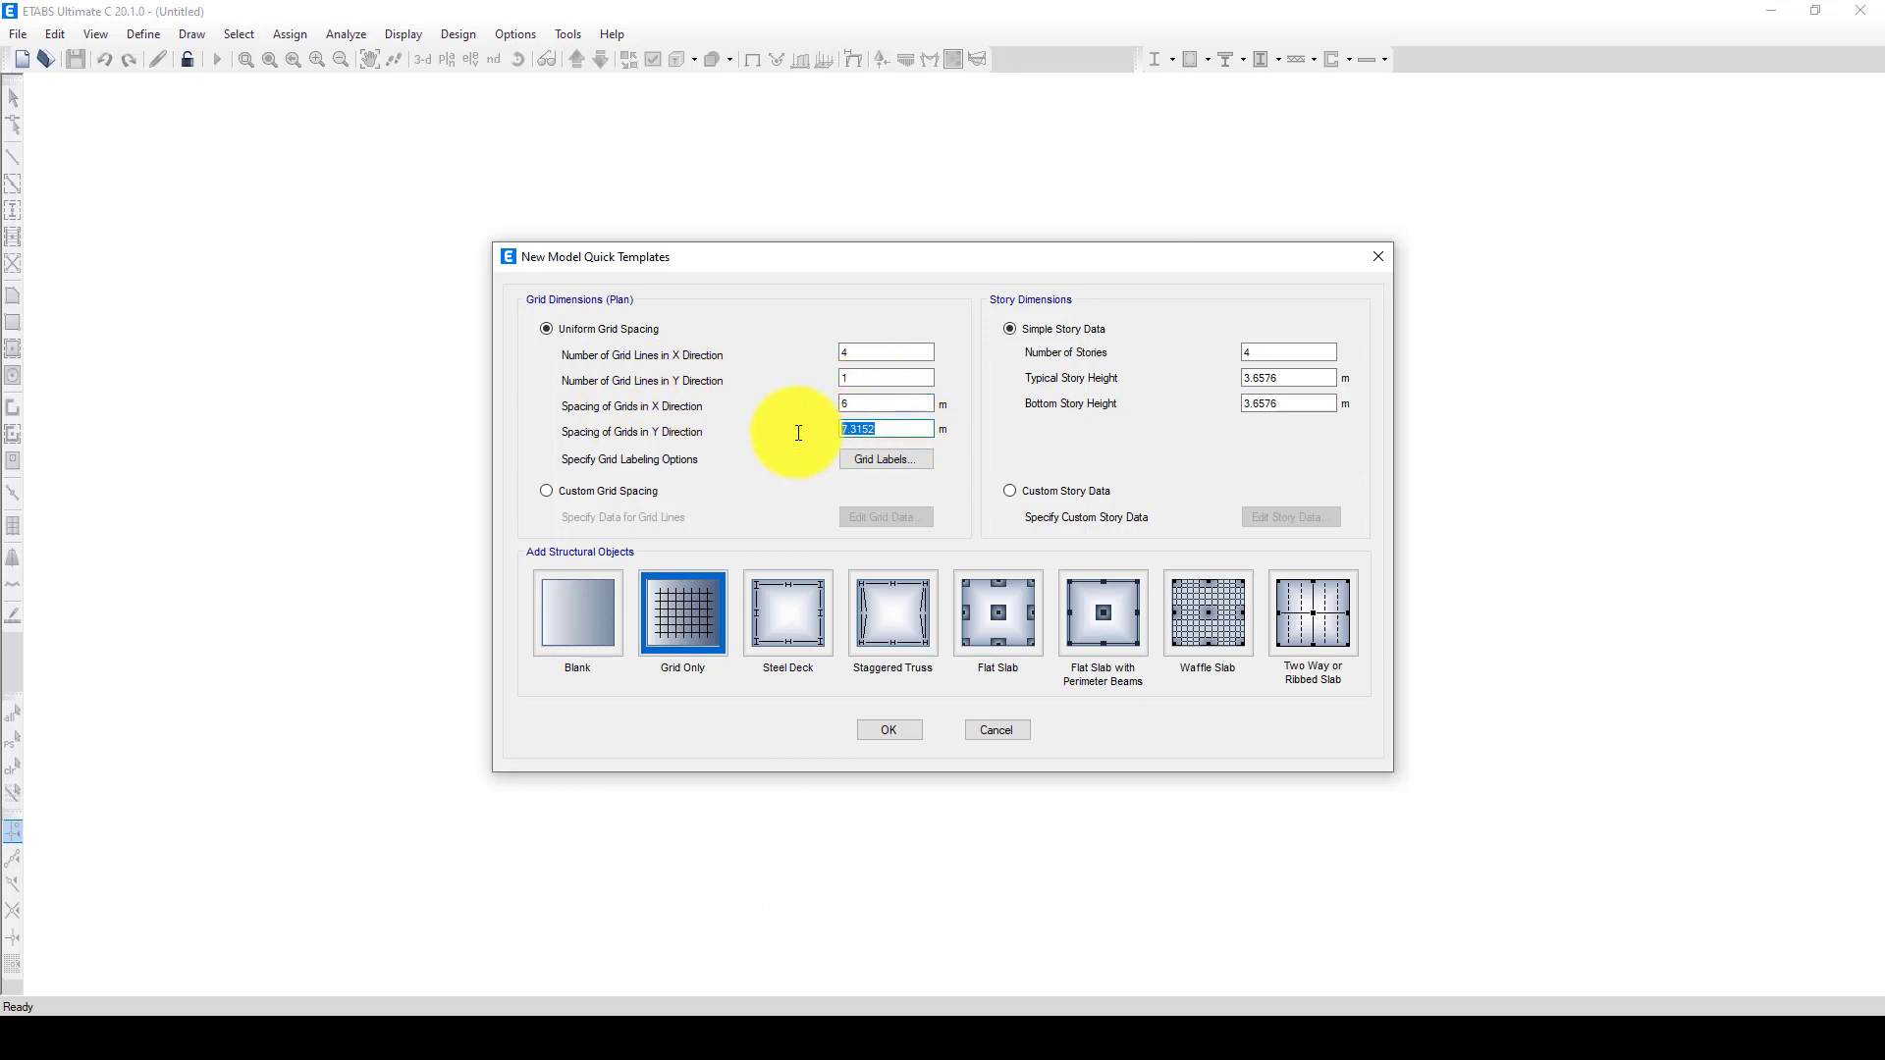
{"action": "type", "text": "1"}
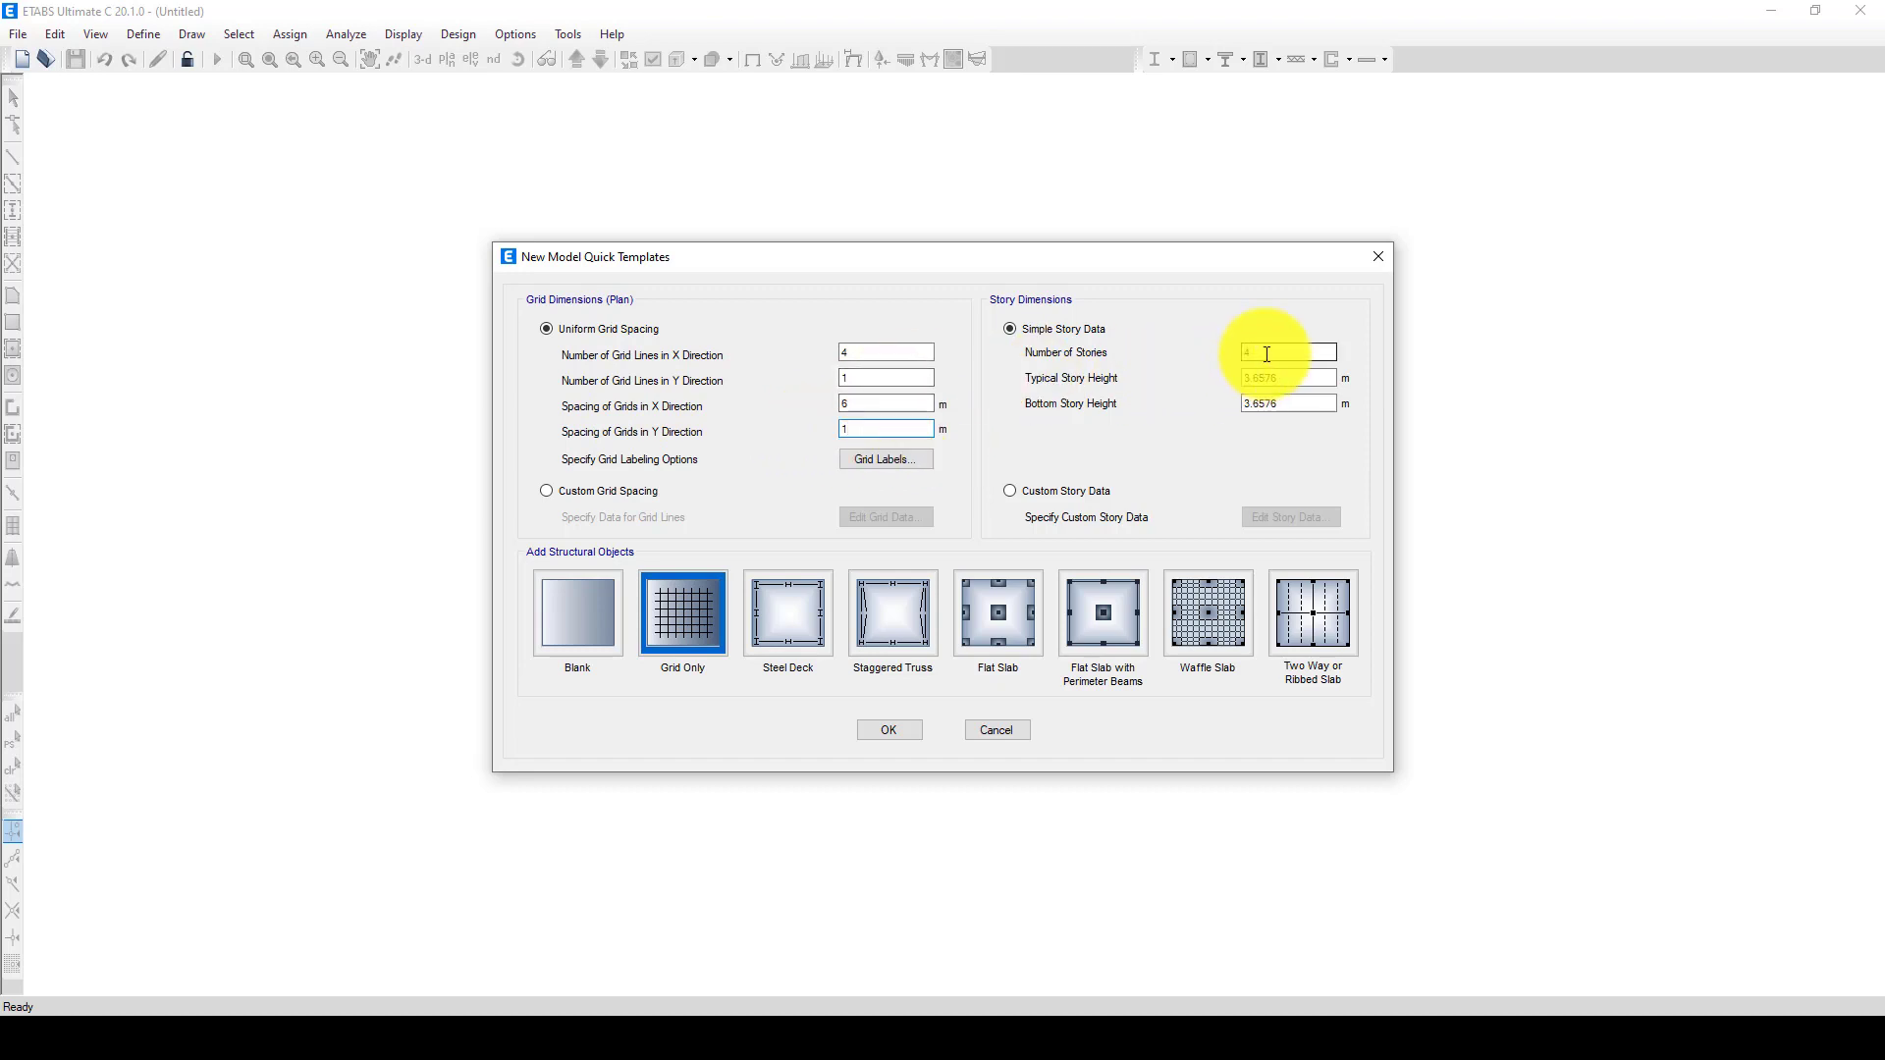
- Set the typical story height to 3 m and the bottom story height to 3.2 m, and create the grid-only model
{"action": "double_click", "coordinate": [1290, 376]}
{"action": "type", "text": "3"}
{"action": "double_click", "coordinate": [1284, 402]}
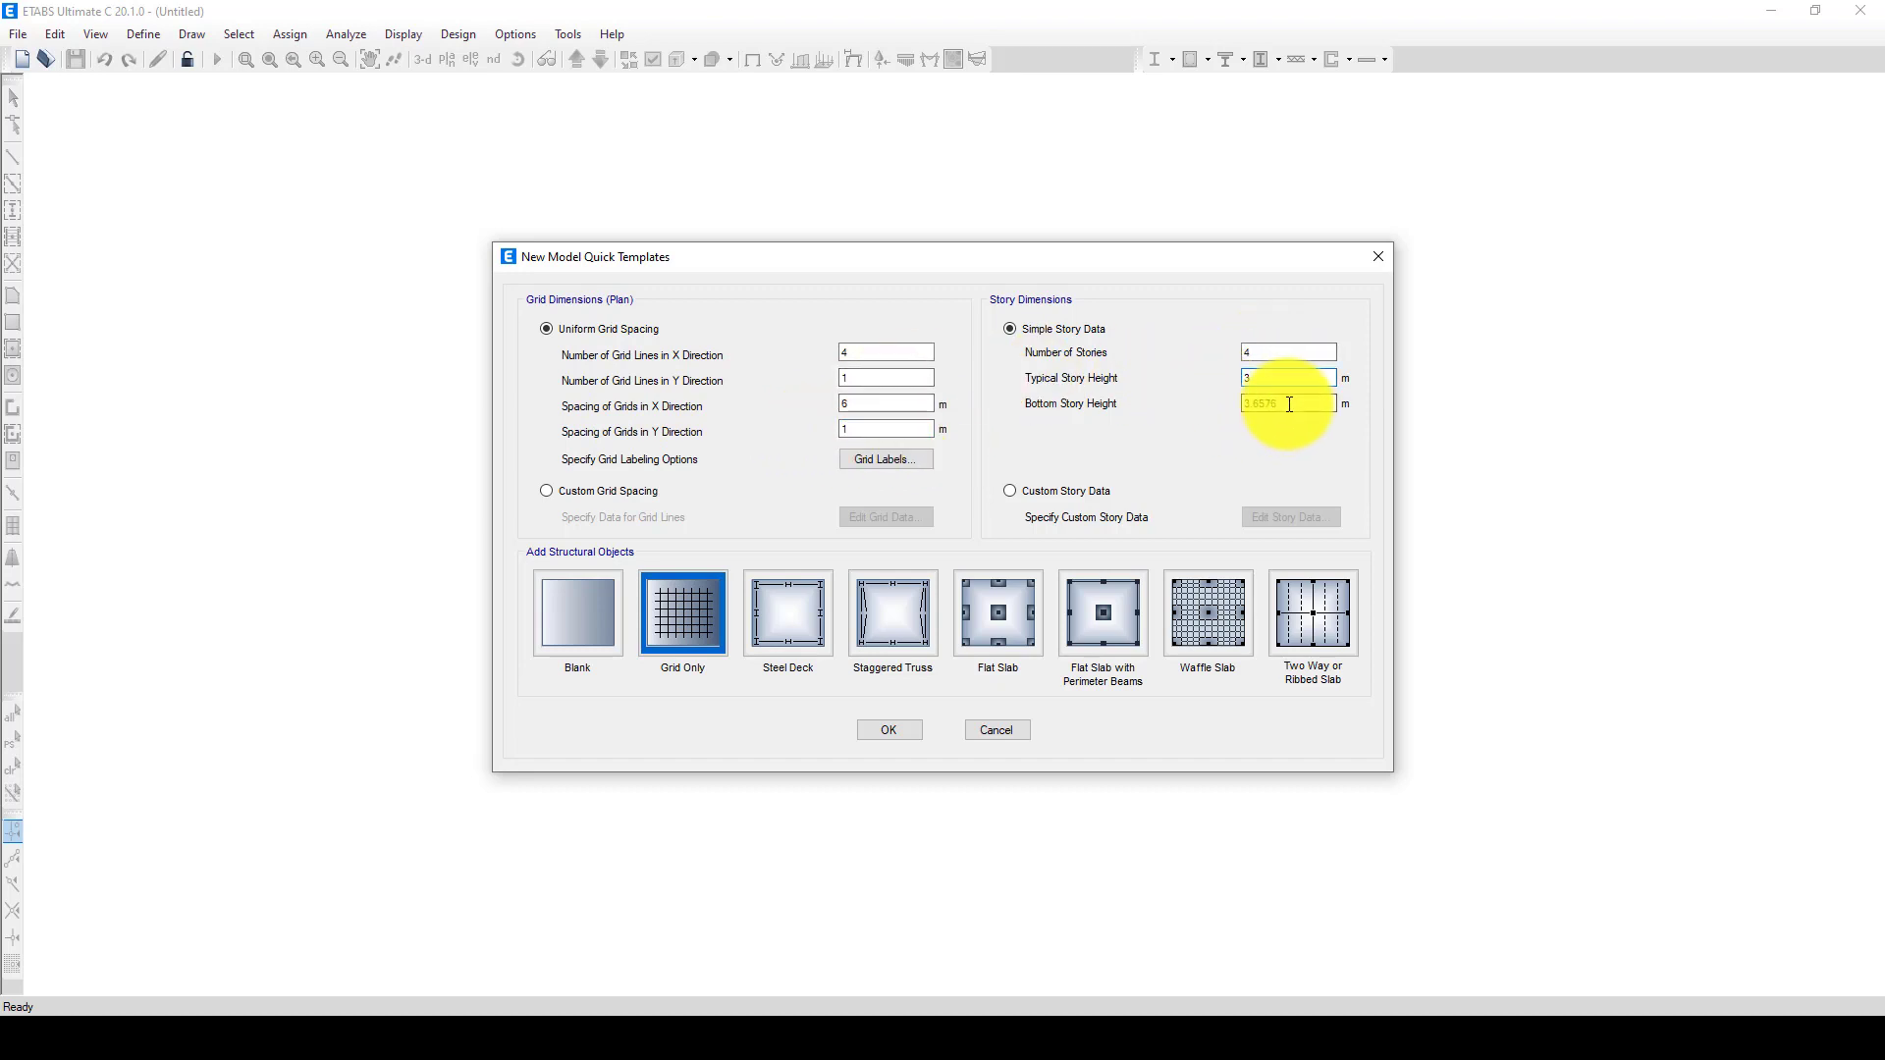
{"action": "type", "text": "3.2"}
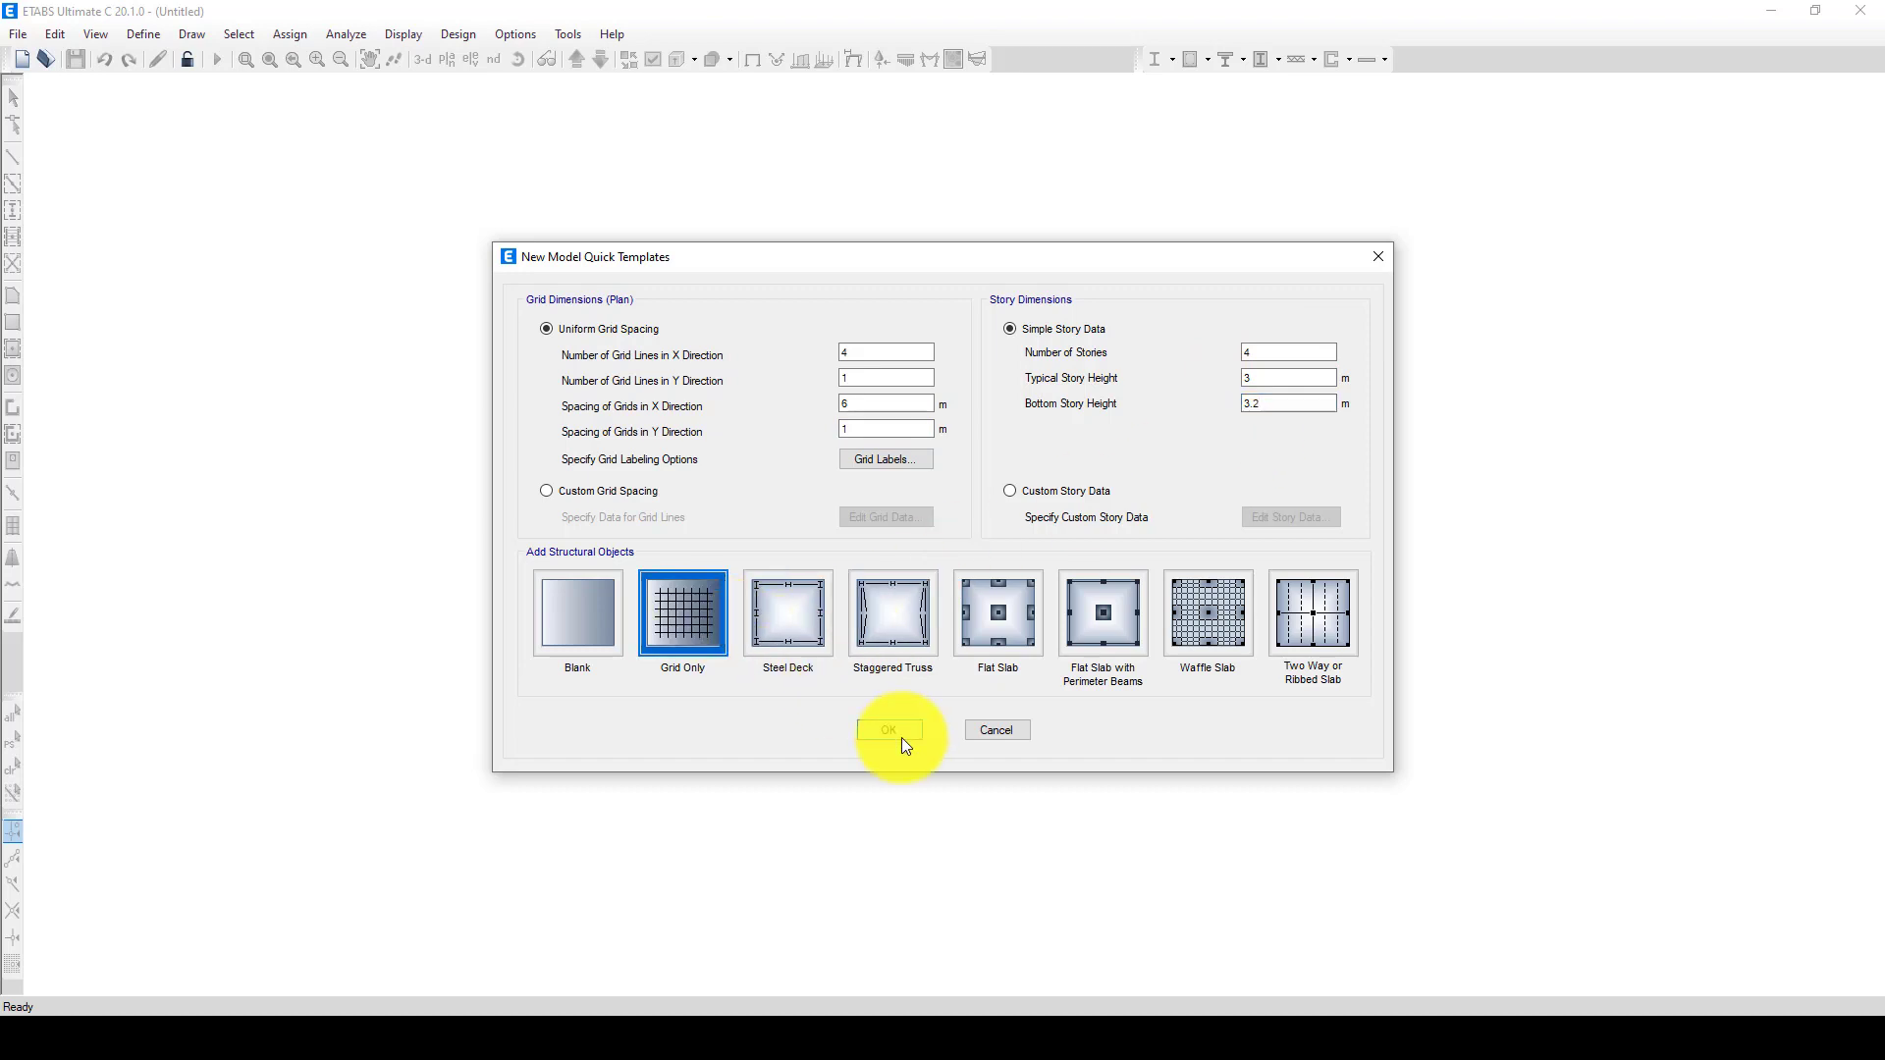
{"action": "left_click", "coordinate": [892, 732]}
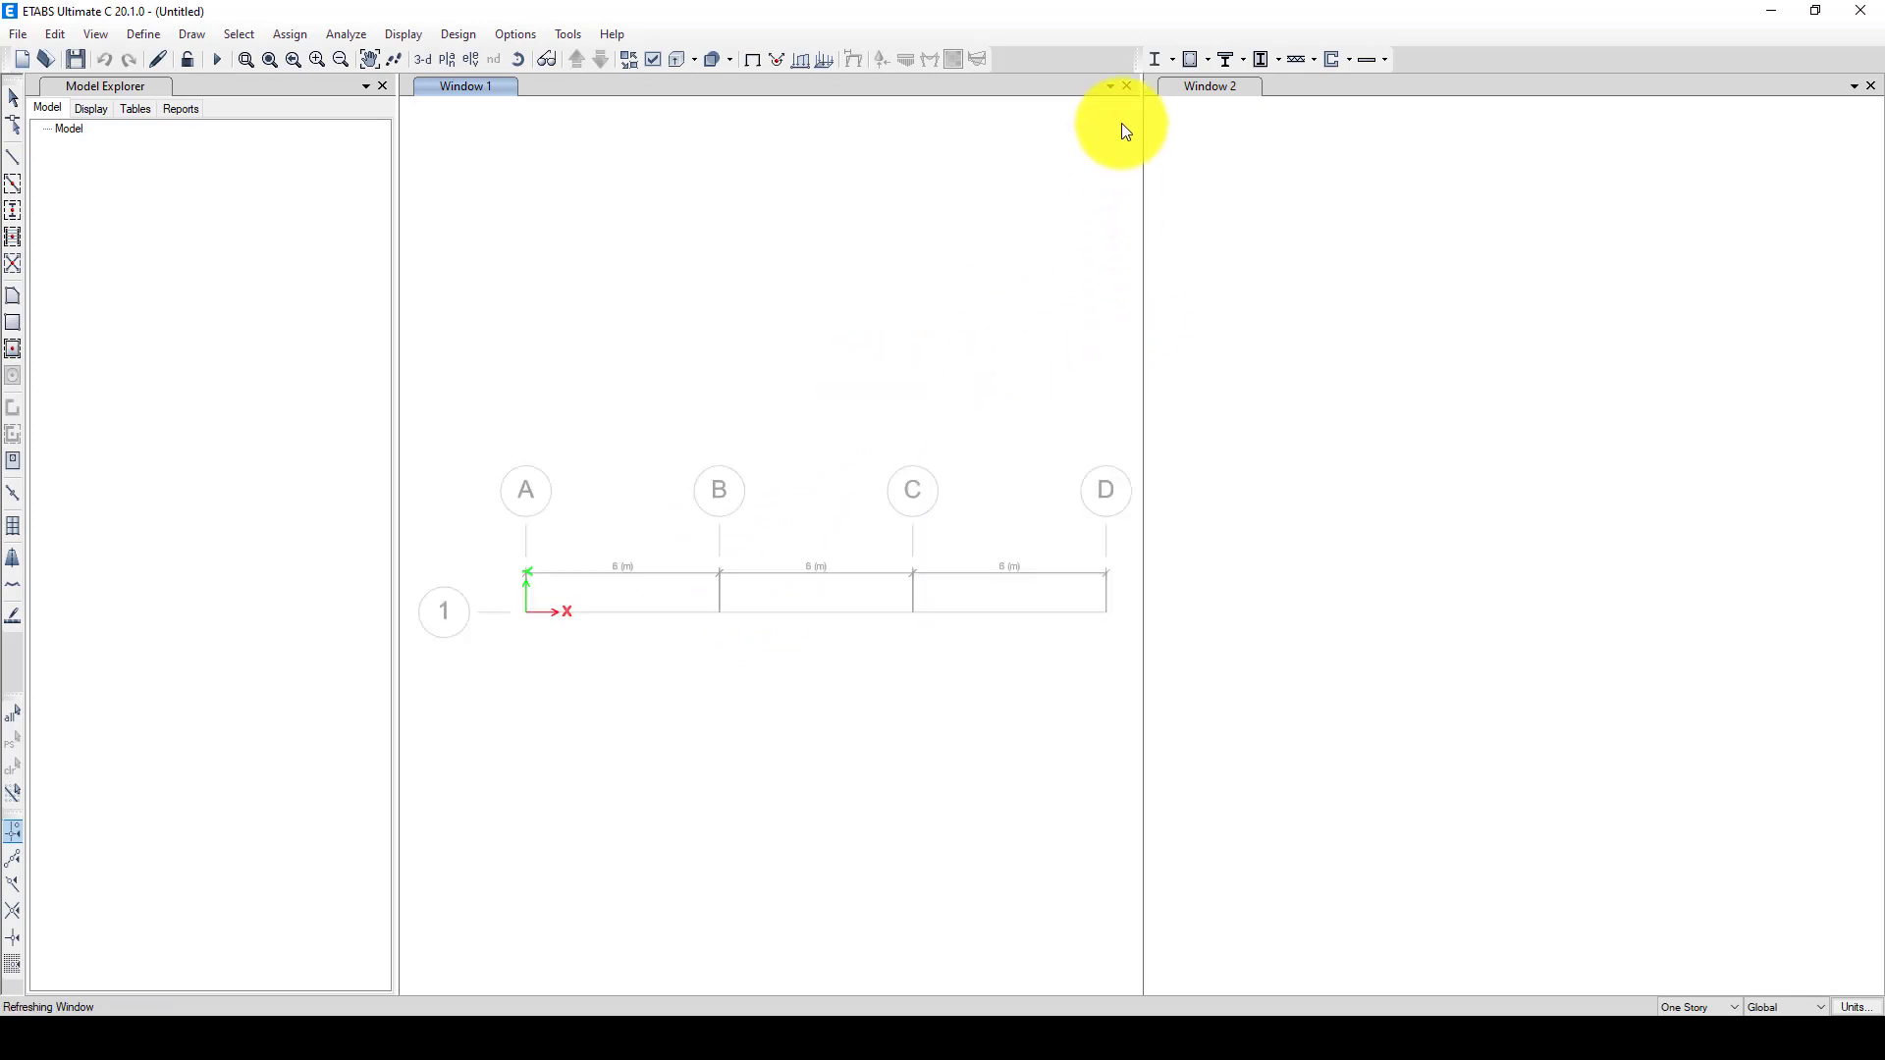
- Close the plan view window and show the elevation view of grid line 1 in the remaining window
{"action": "left_click", "coordinate": [1129, 87]}
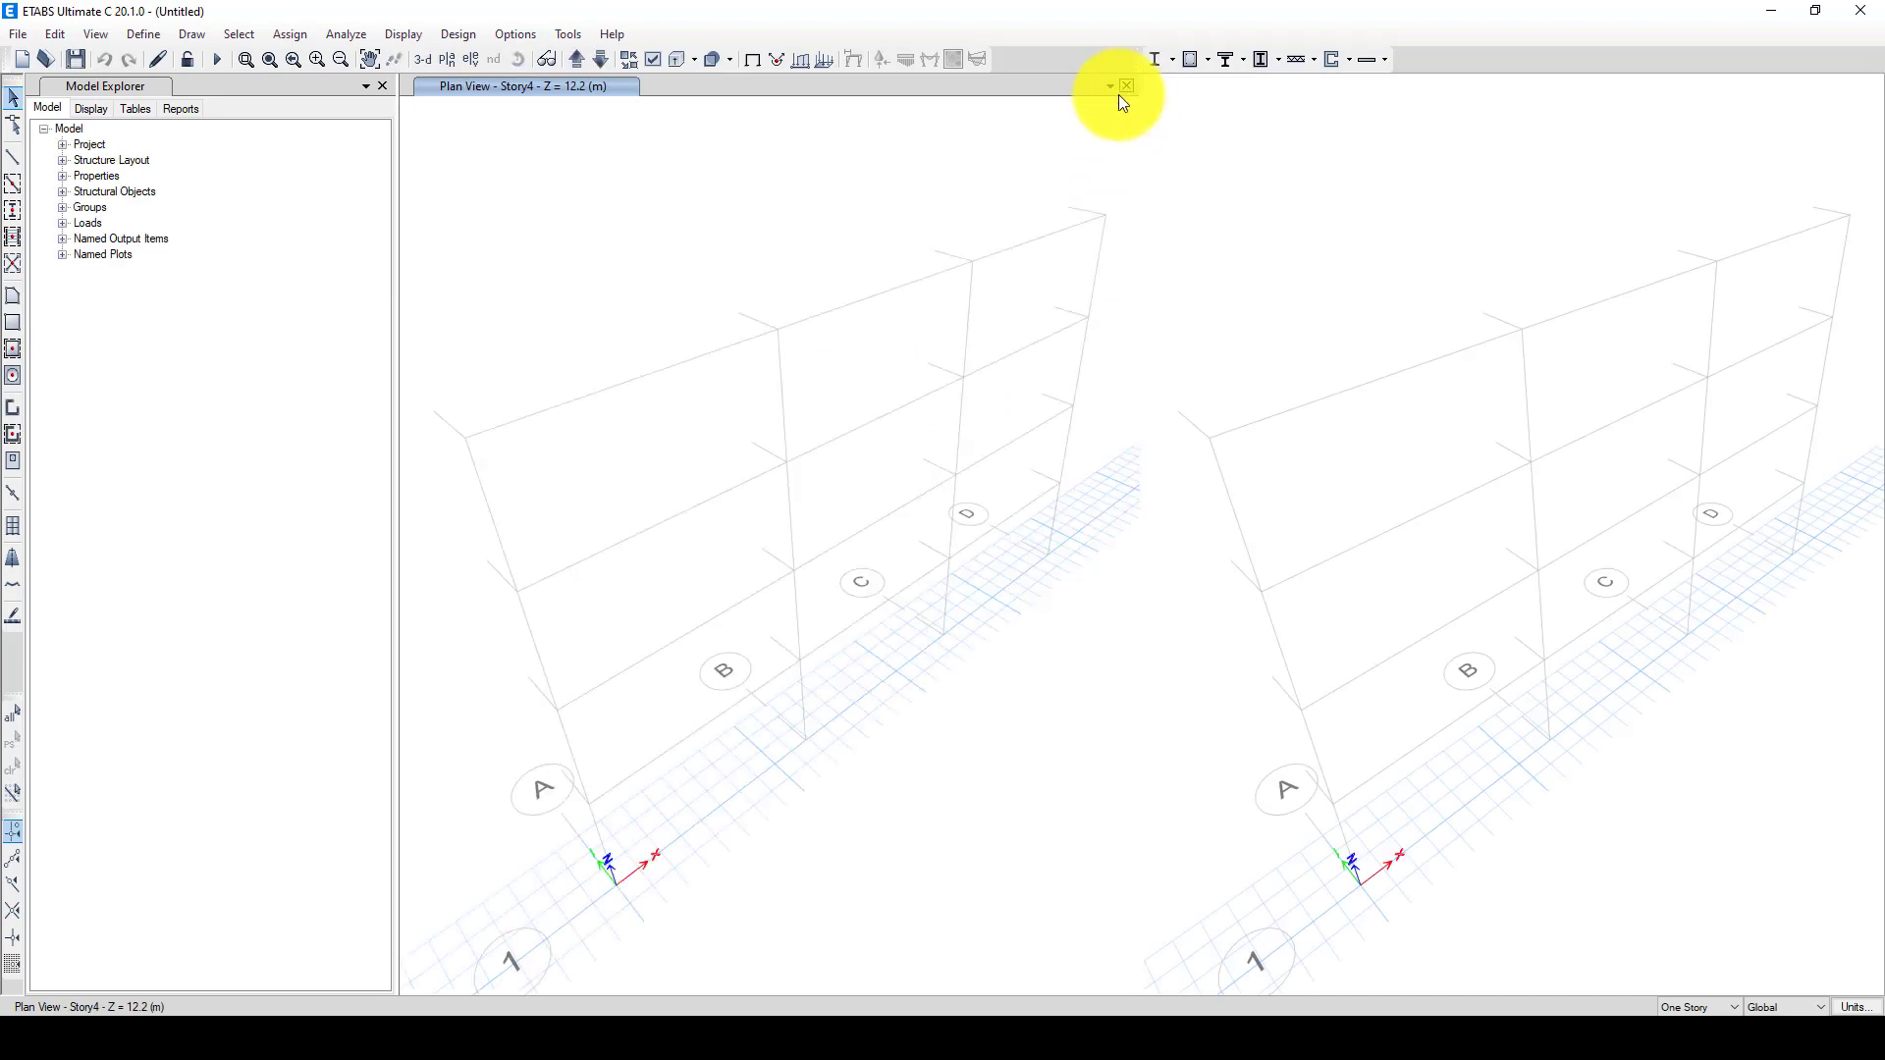
{"action": "left_click", "coordinate": [471, 60]}
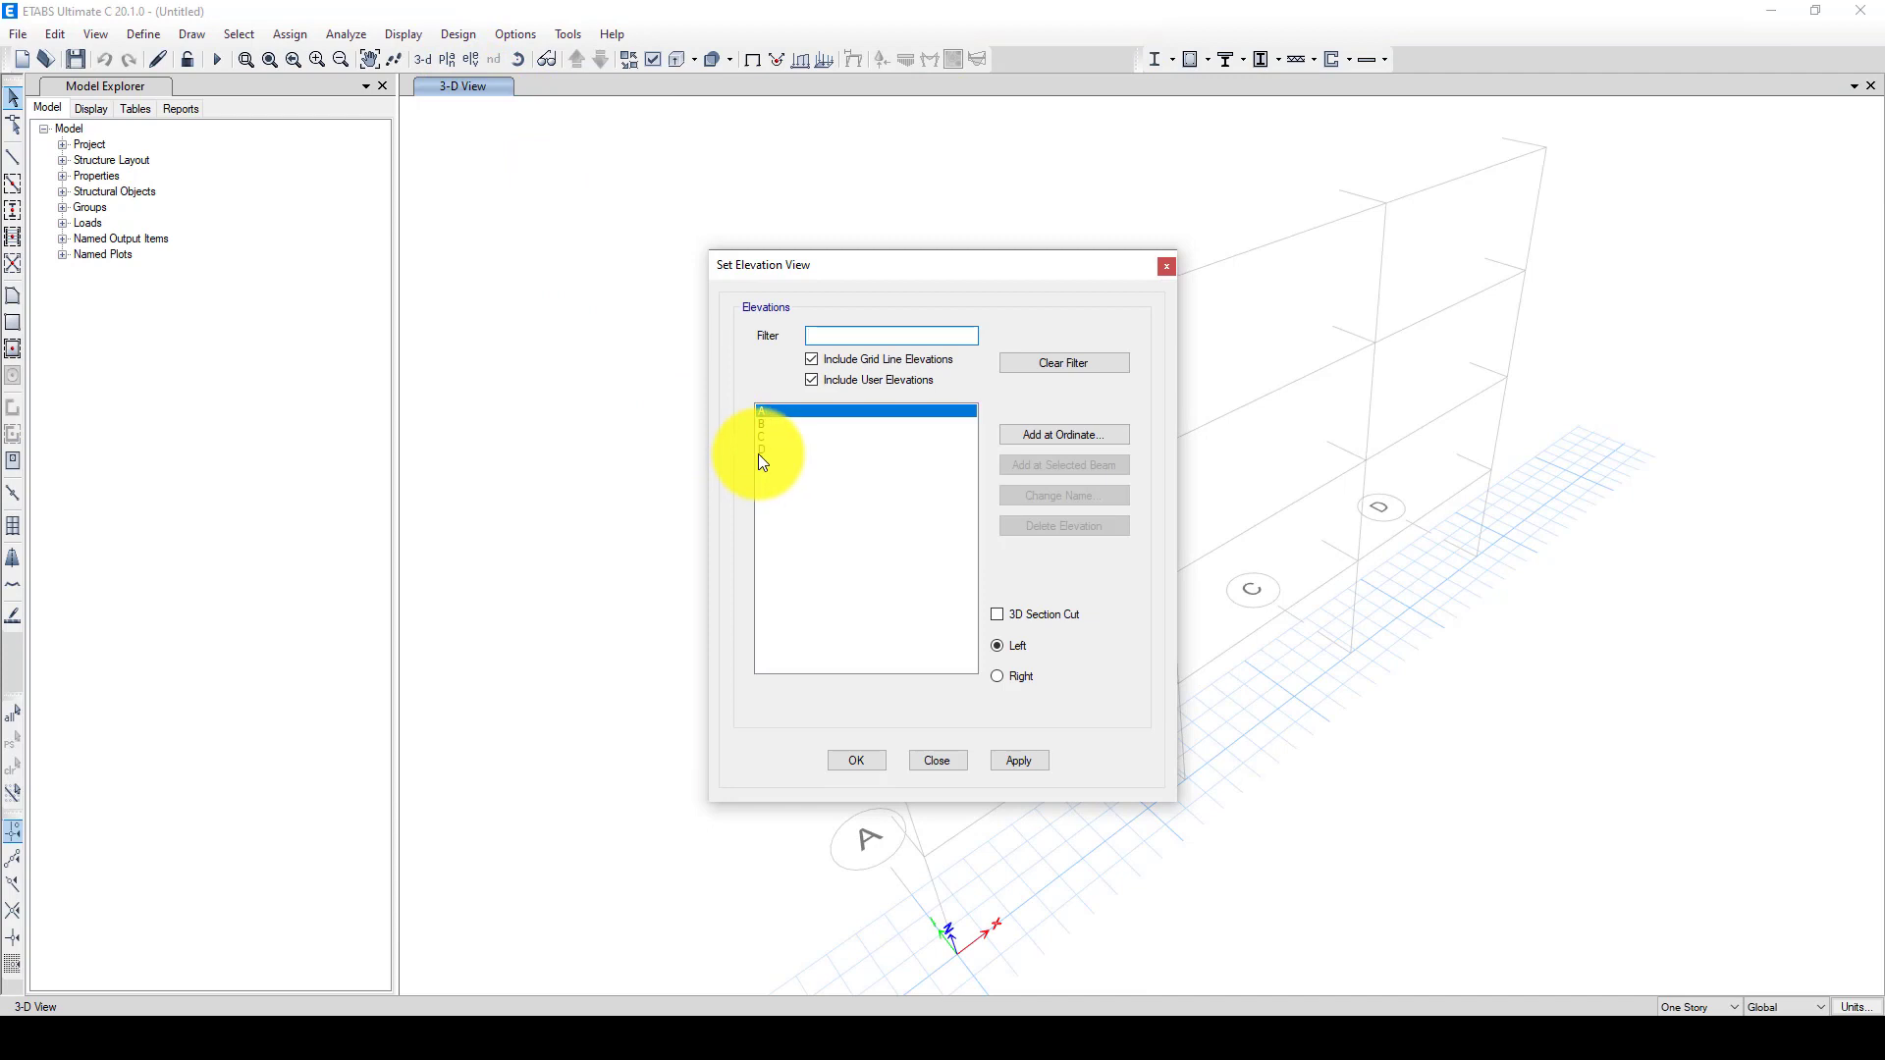
{"action": "left_click", "coordinate": [781, 459]}
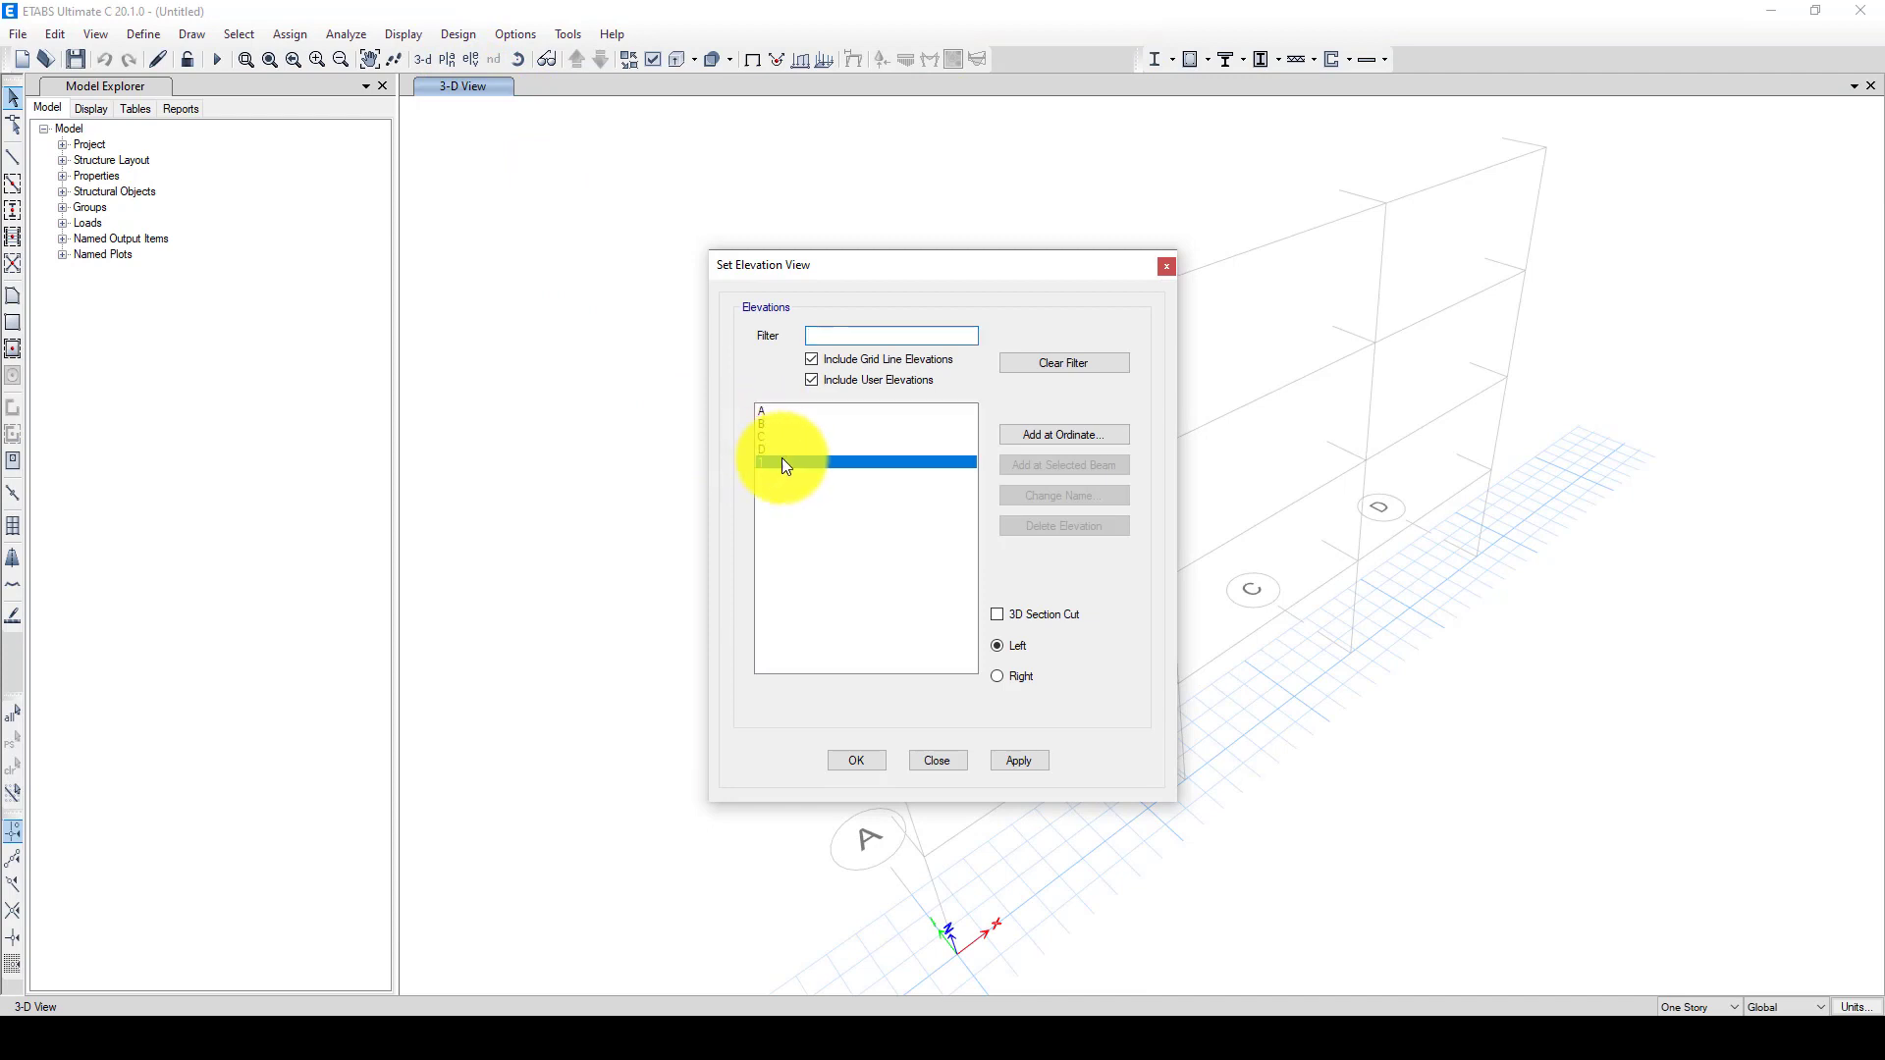
{"action": "left_click", "coordinate": [860, 762]}
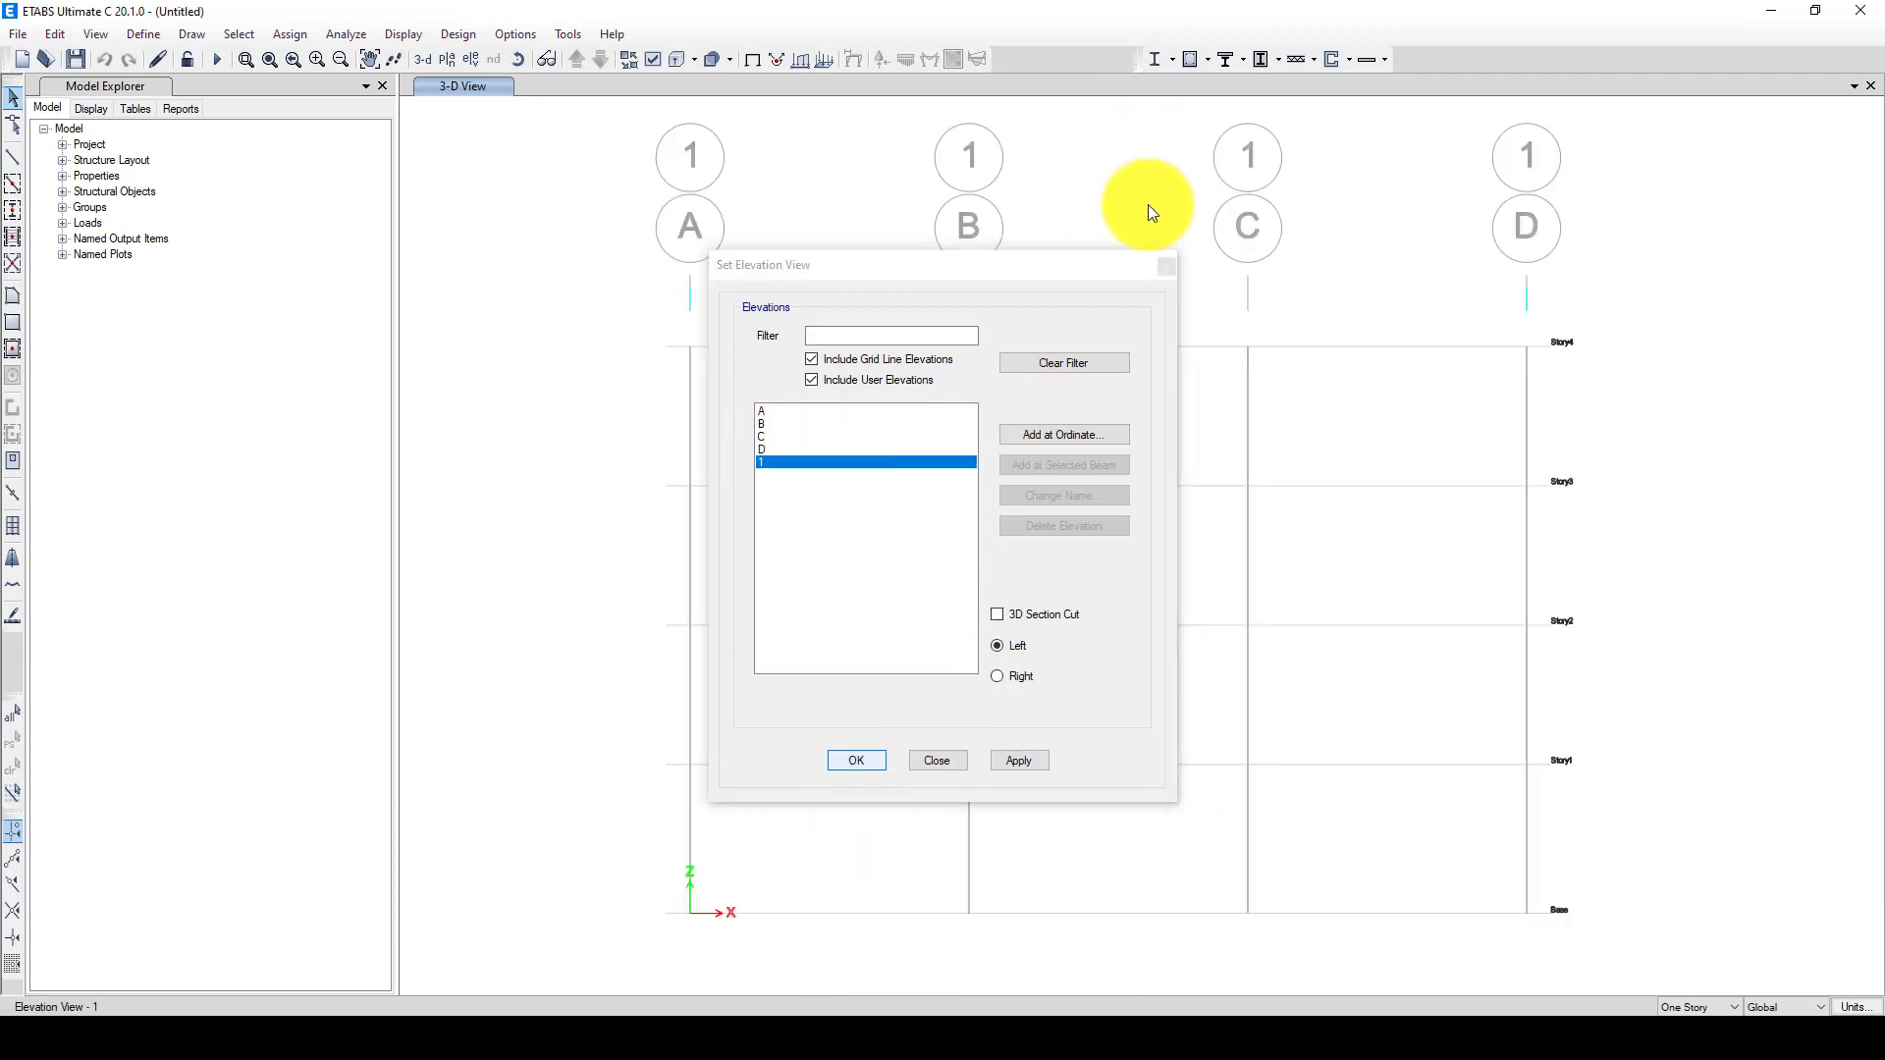
{"action": "scroll", "coordinate": [657, 369], "scroll_direction": "up", "scroll_amount": 5}
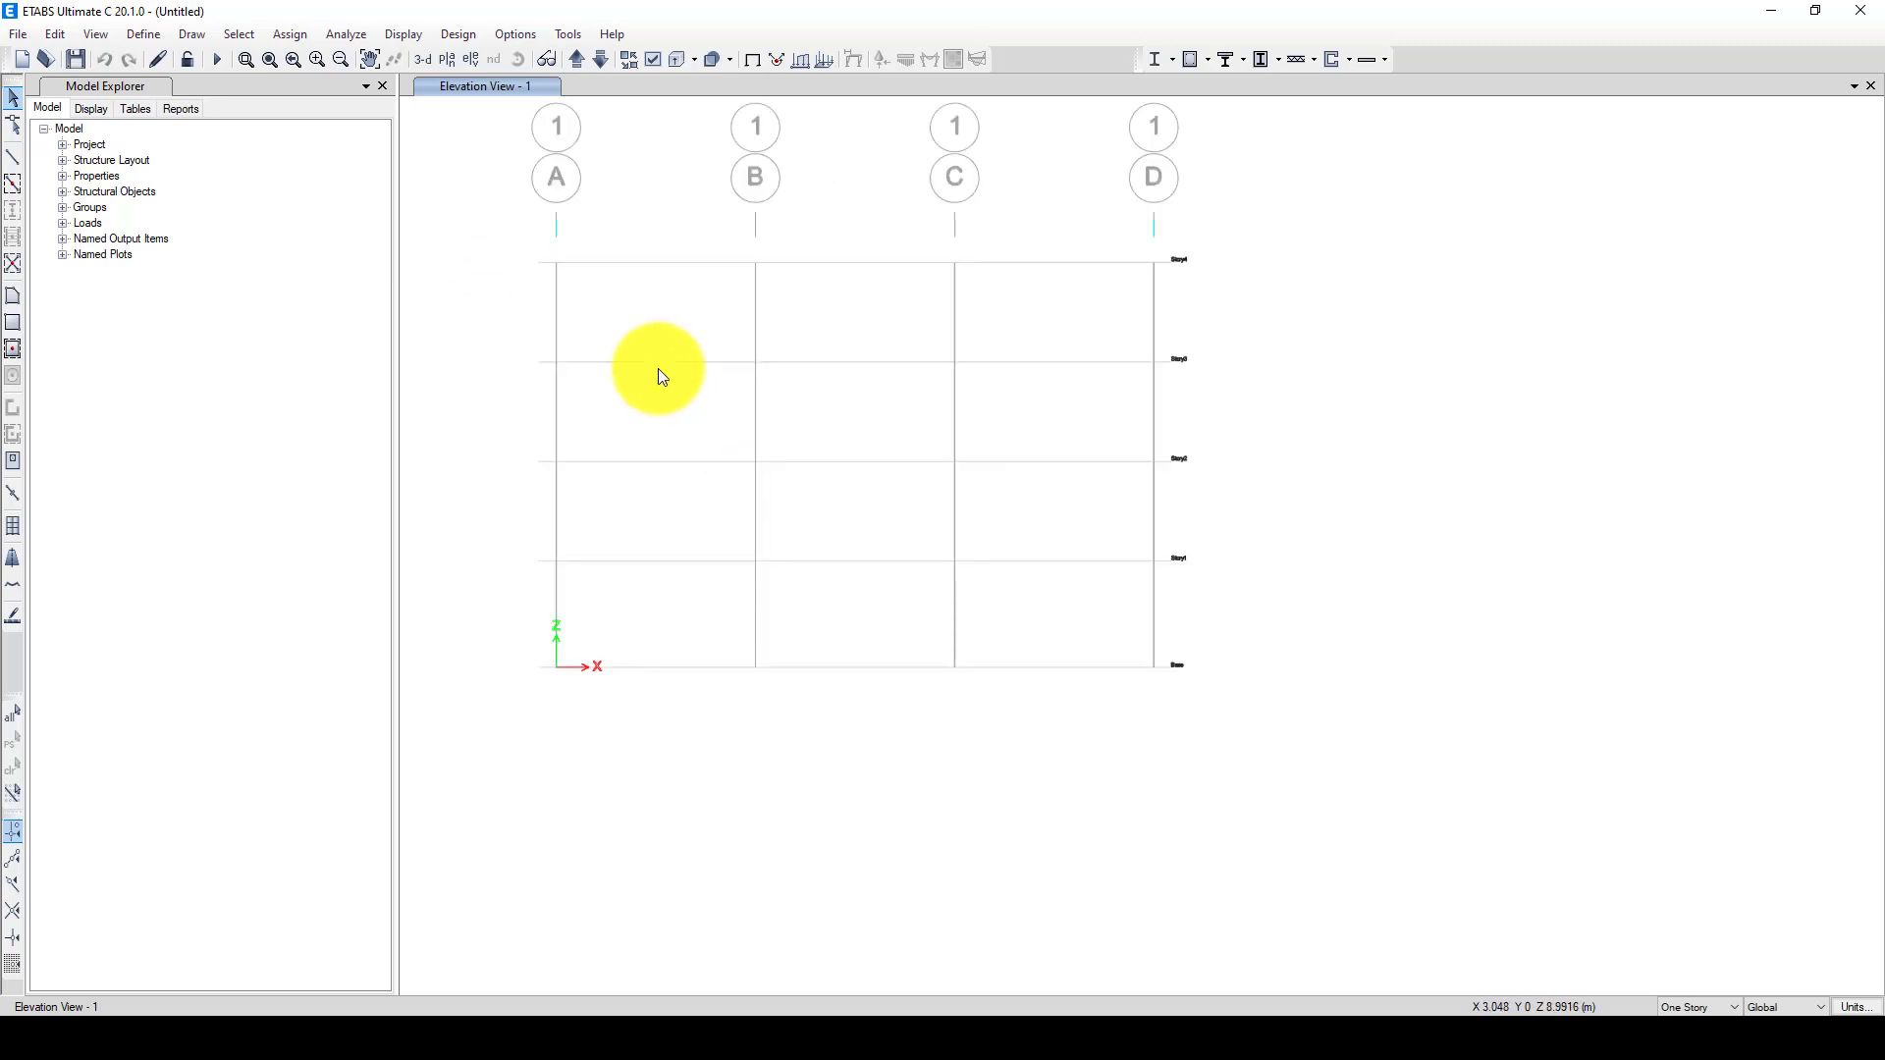
- Review the list of defined materials and accept it without edits
{"action": "left_click", "coordinate": [145, 35]}
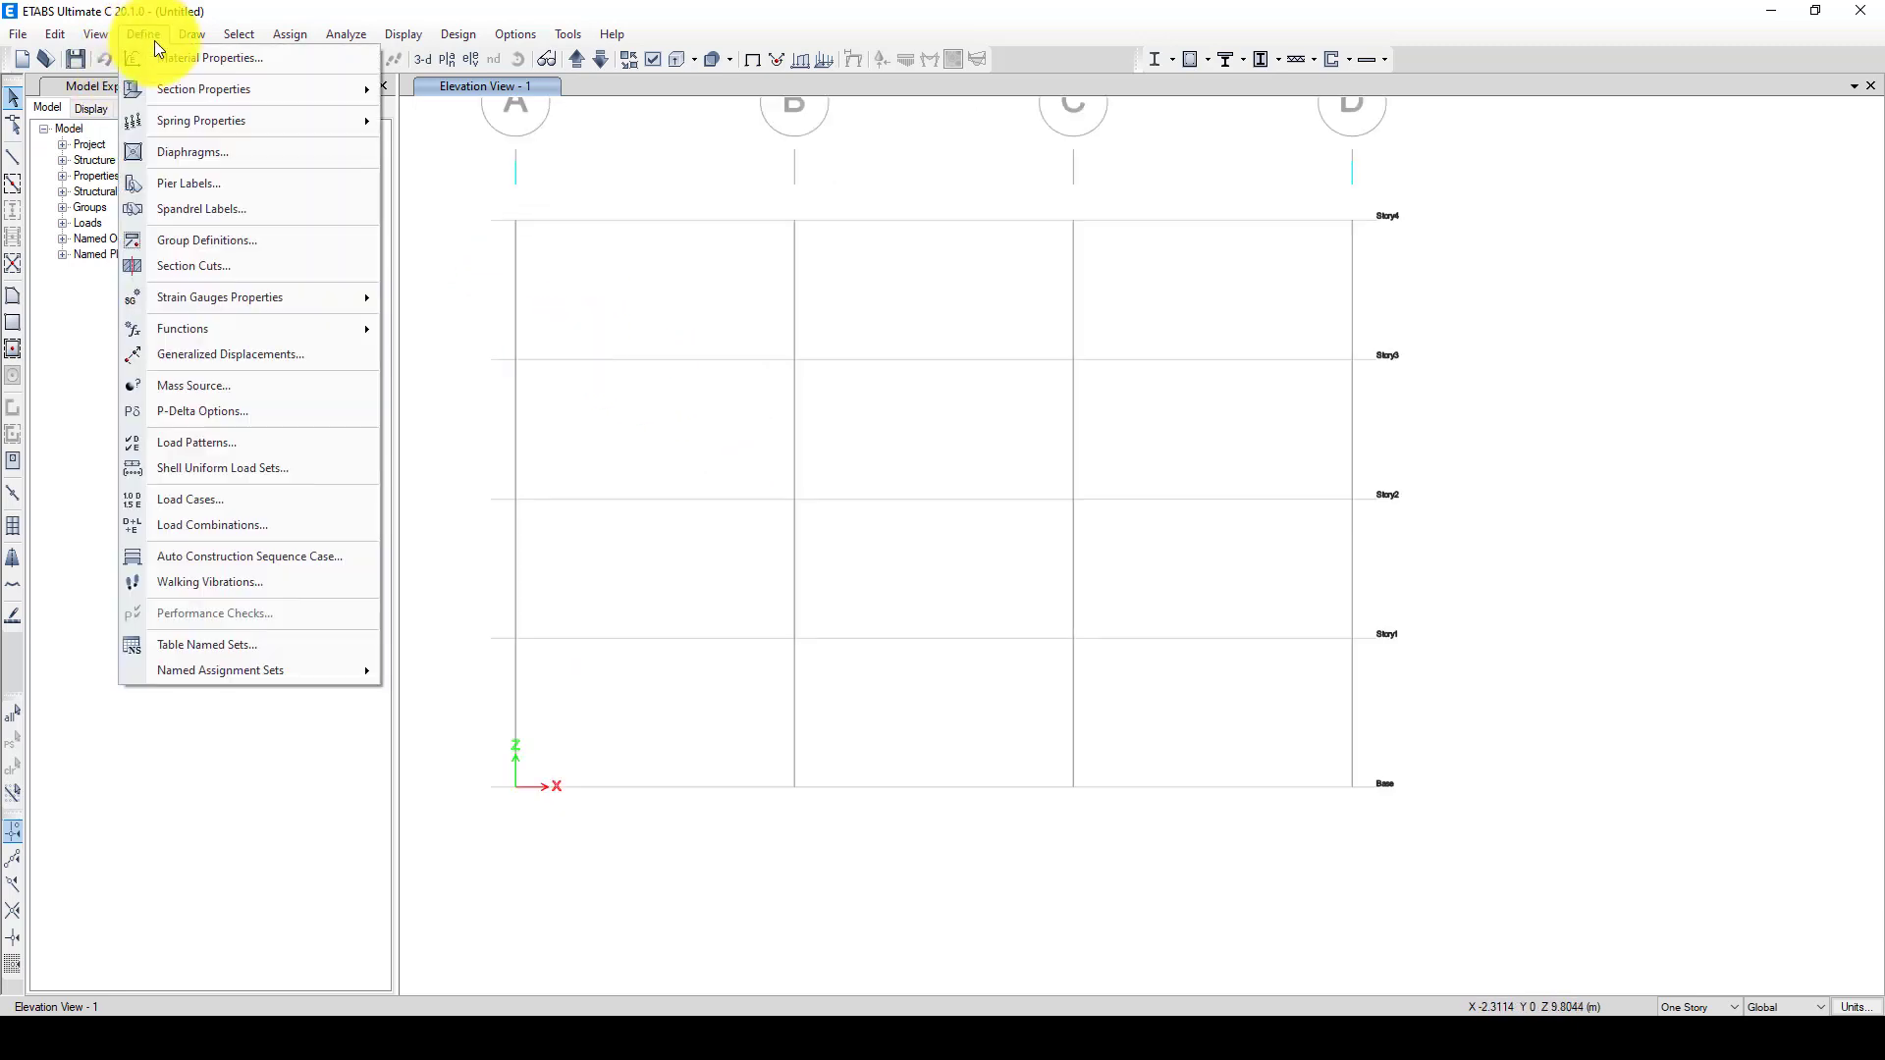
{"action": "left_click", "coordinate": [216, 55]}
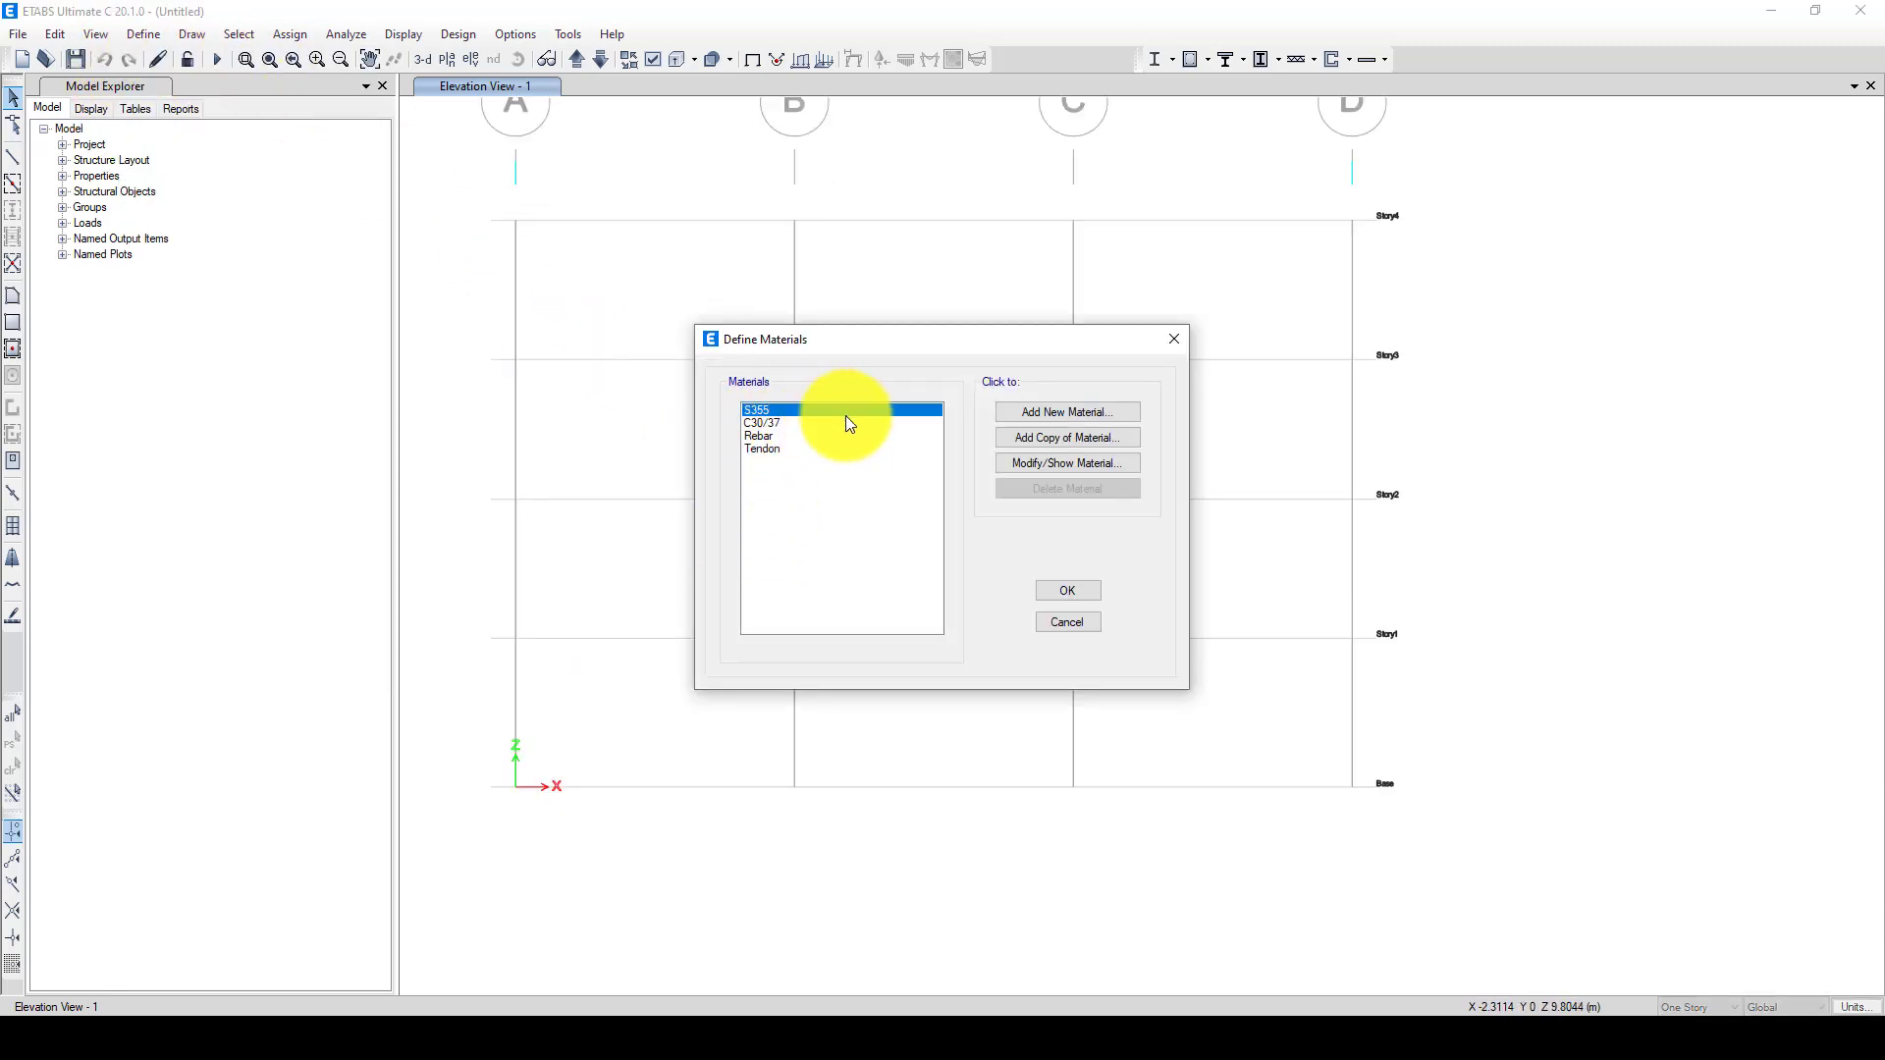
{"action": "left_click", "coordinate": [1068, 593]}
- Try to import the IPE400 and IPE500 steel I sections with material S355 from the Euro database, closing the frame properties without accepting them
{"action": "left_click", "coordinate": [143, 34]}
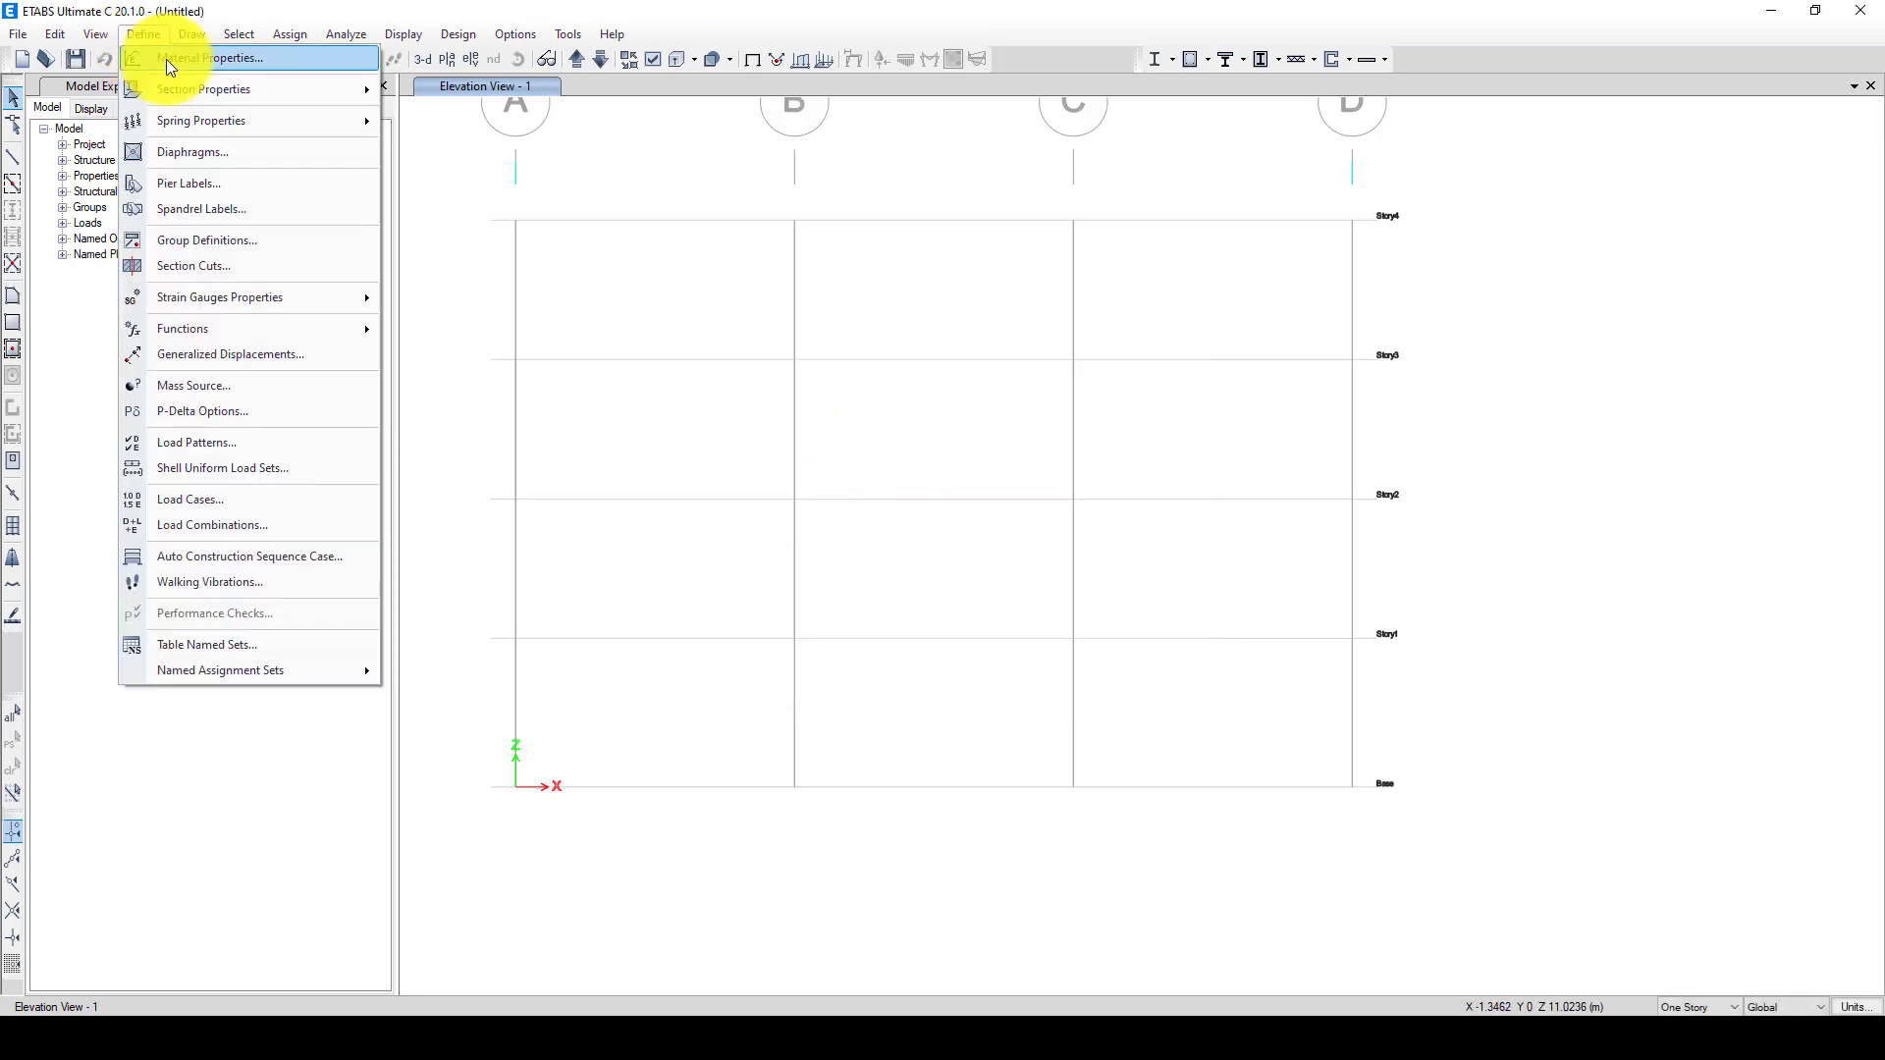
{"action": "mouse_move", "coordinate": [292, 98]}
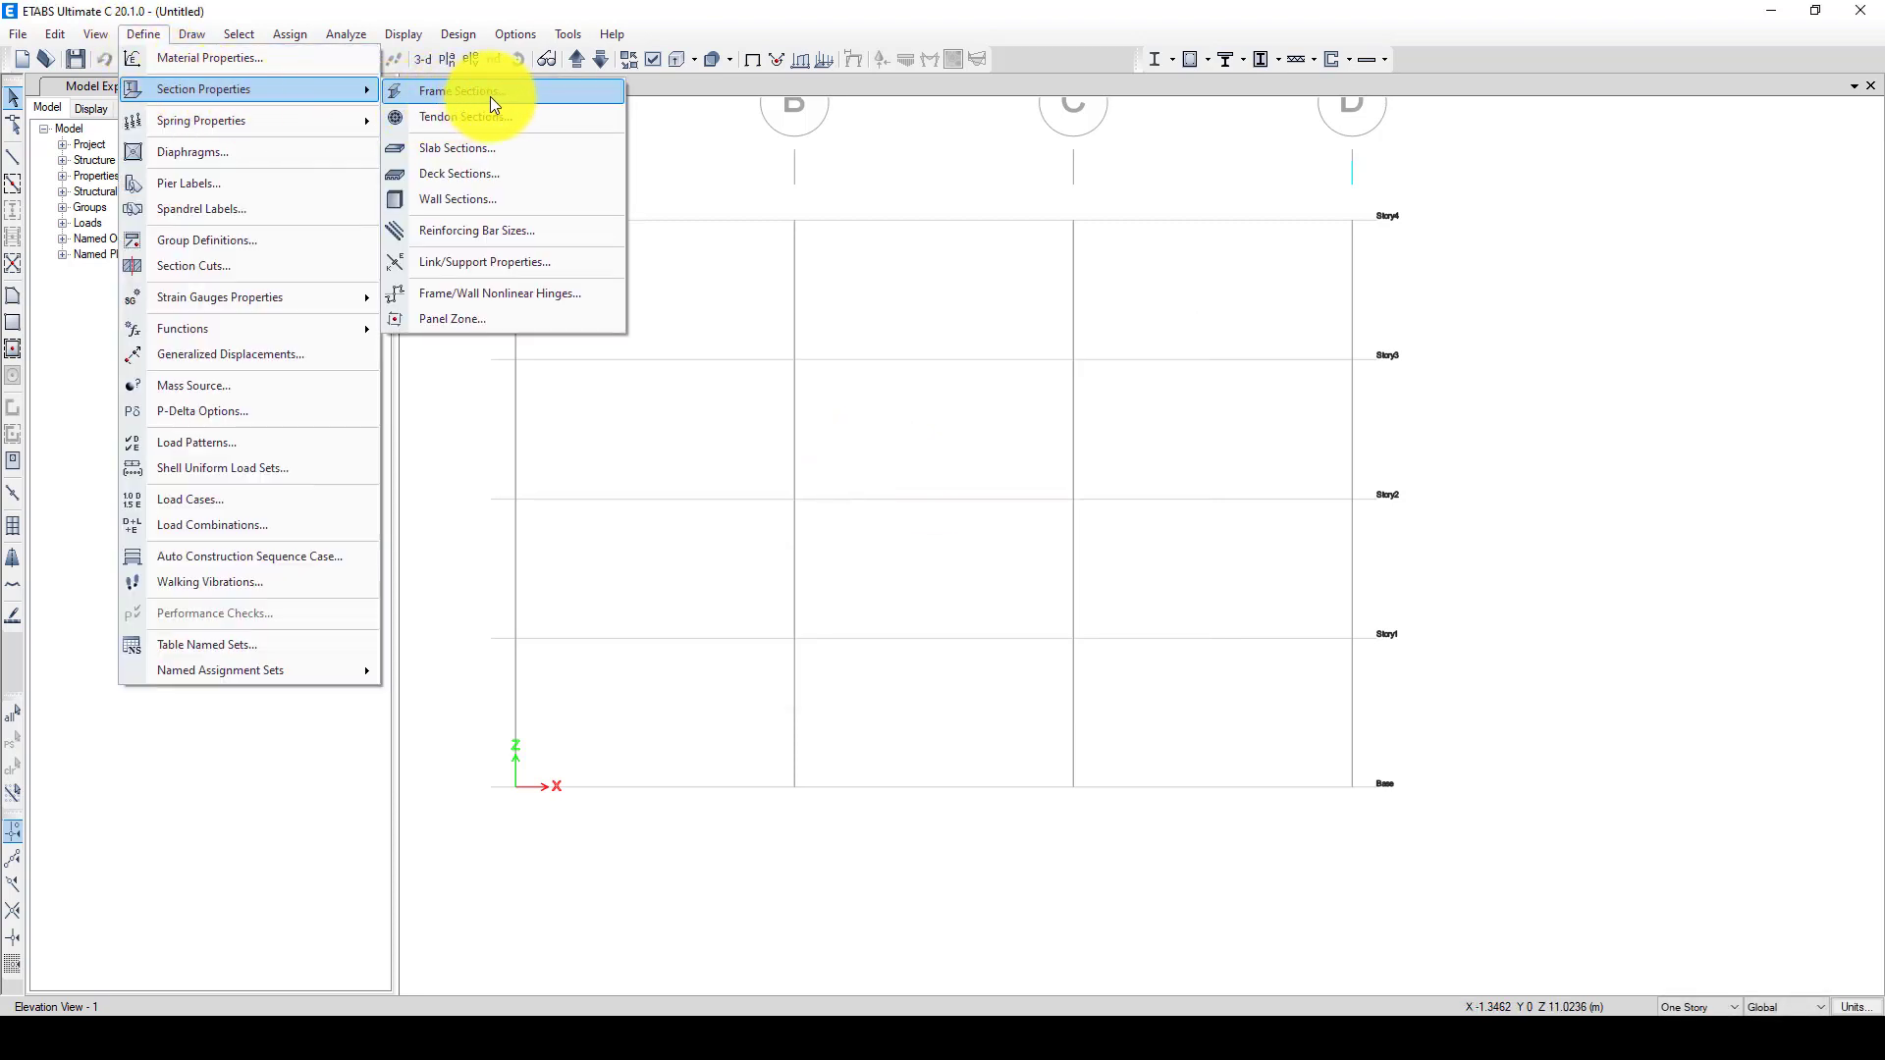
{"action": "left_click", "coordinate": [457, 91]}
{"action": "left_click_drag", "start_coordinate": [957, 496], "coordinate": [927, 694]}
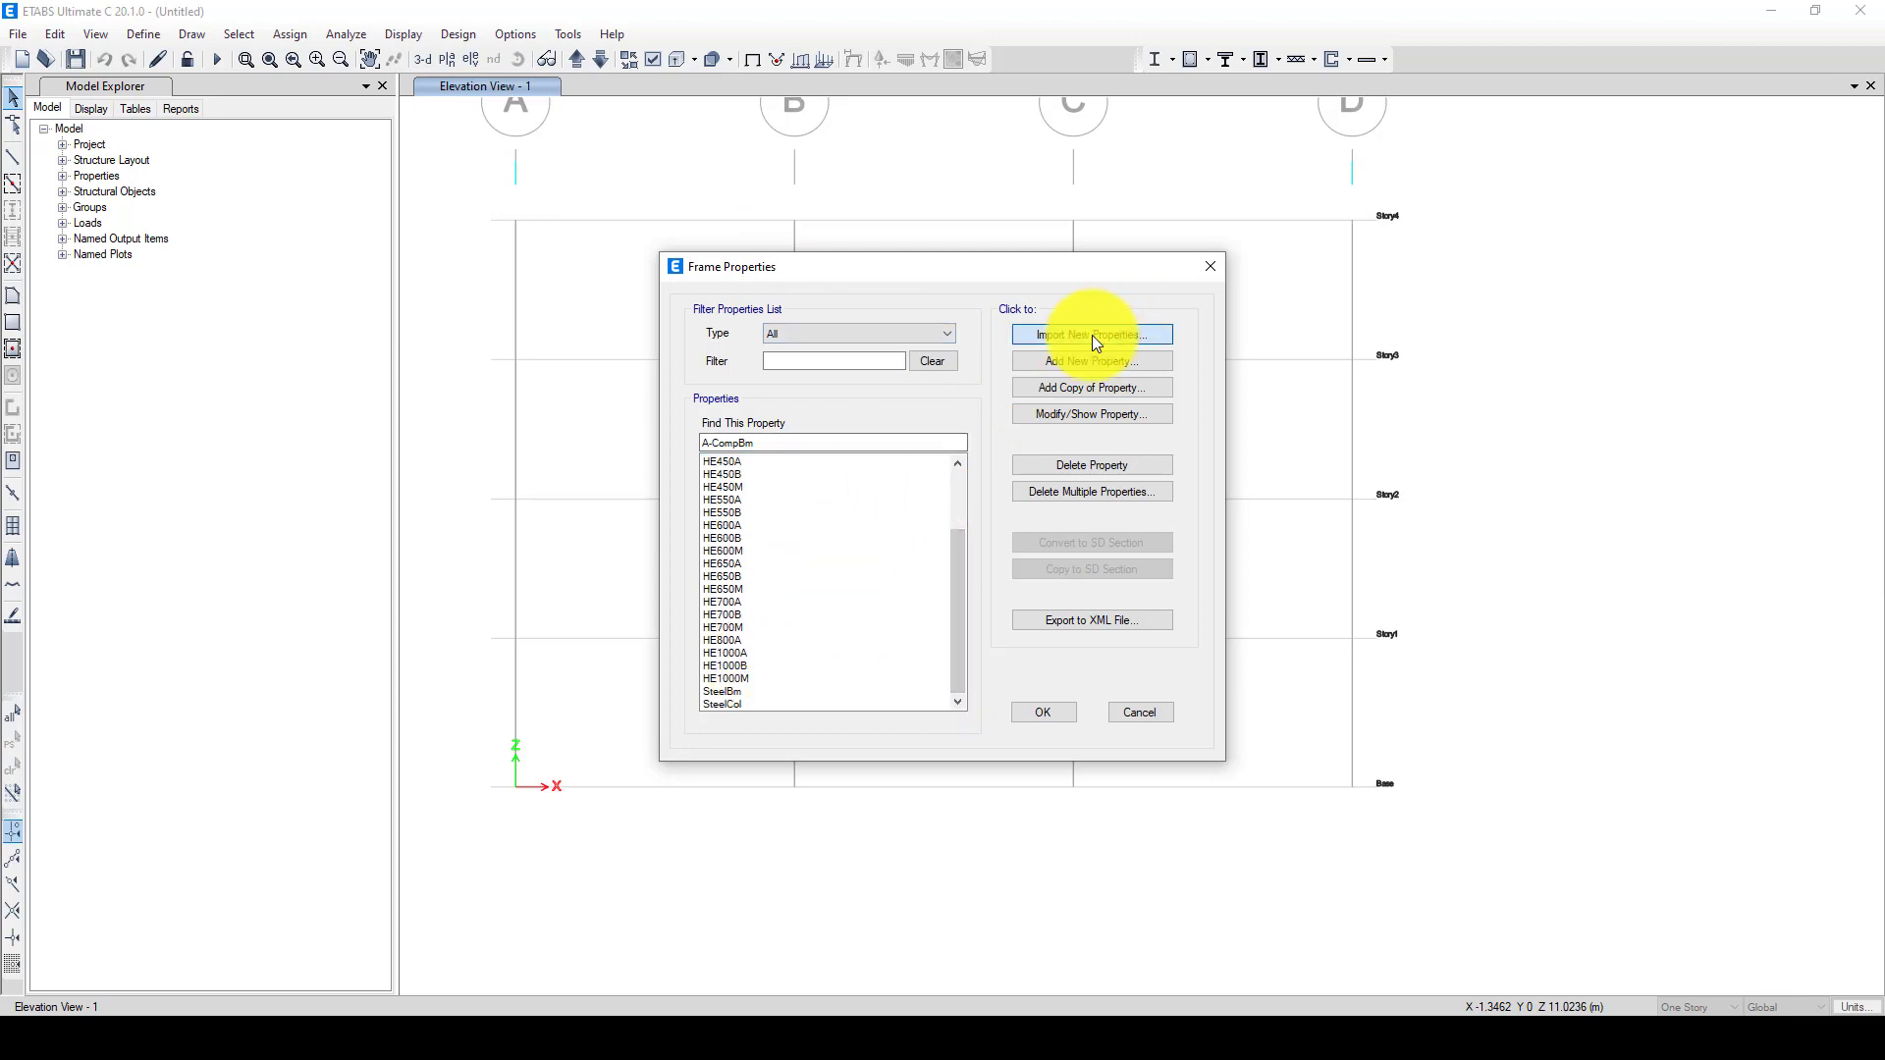
{"action": "left_click", "coordinate": [1086, 360]}
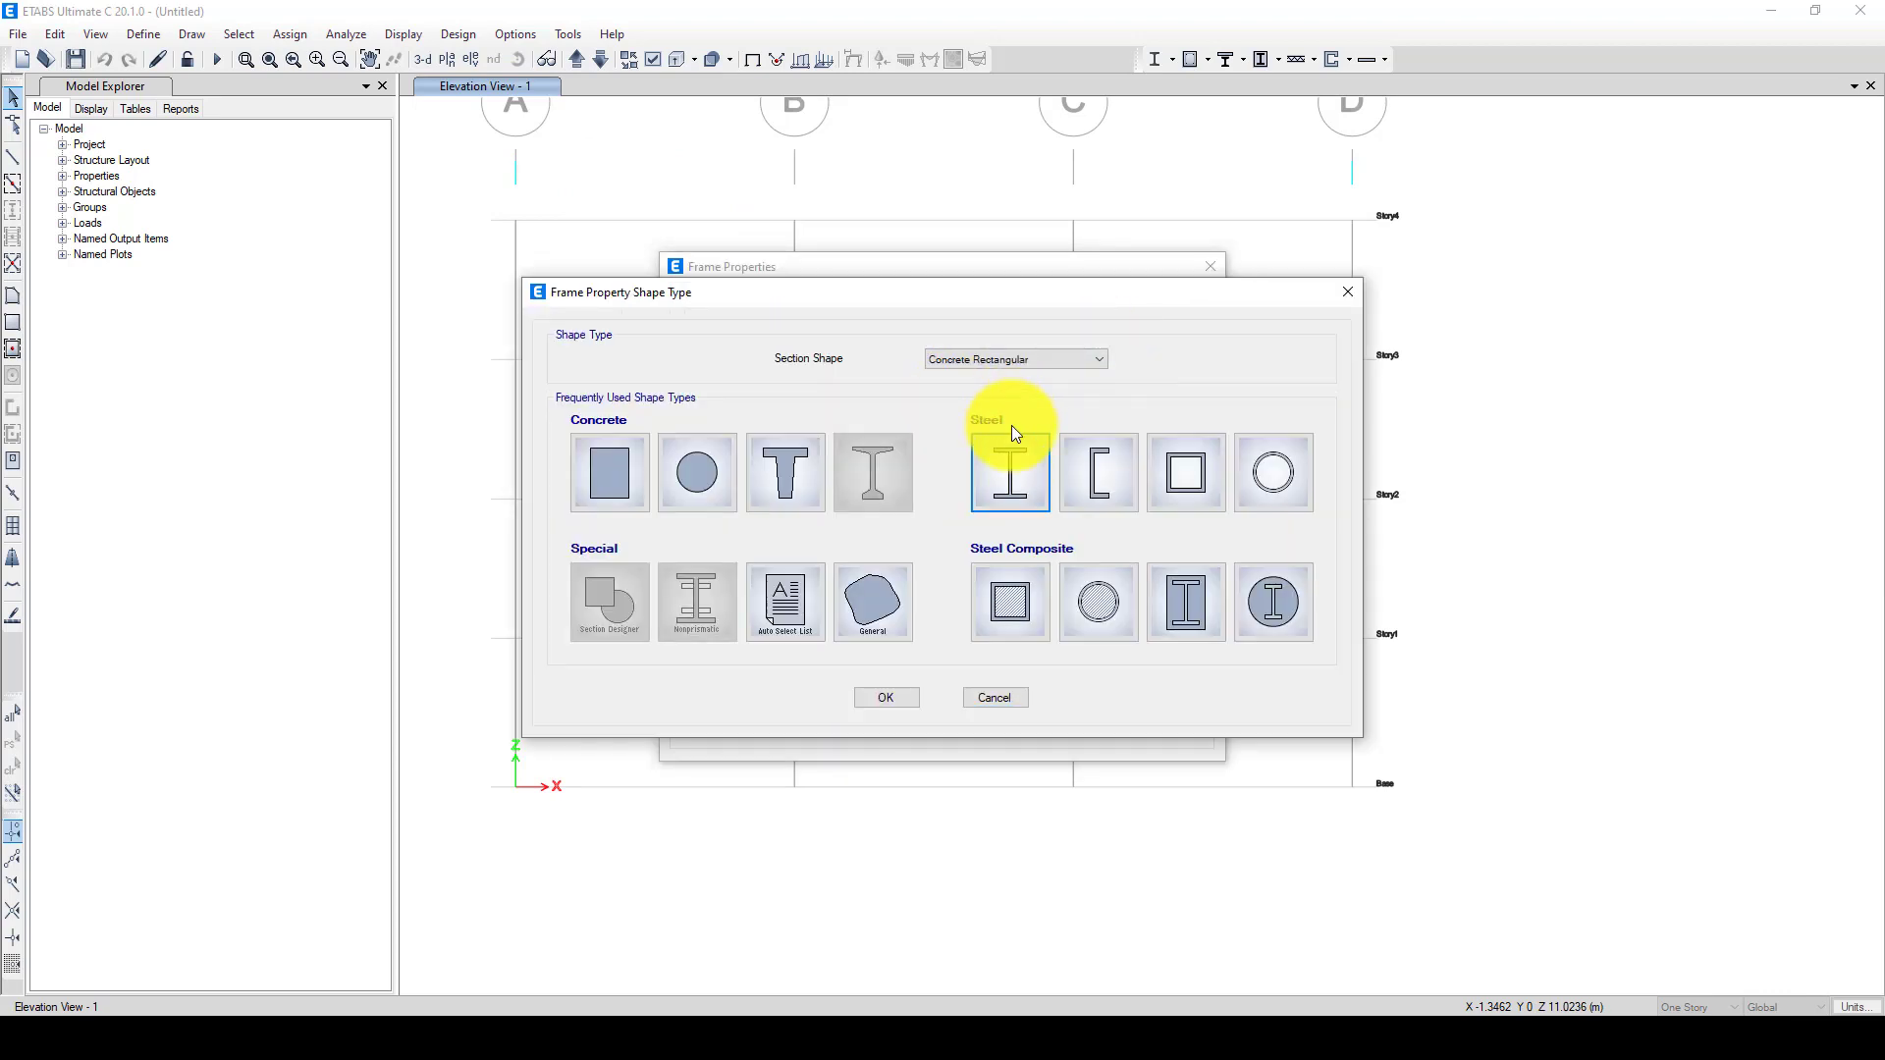
{"action": "left_click", "coordinate": [1005, 468]}
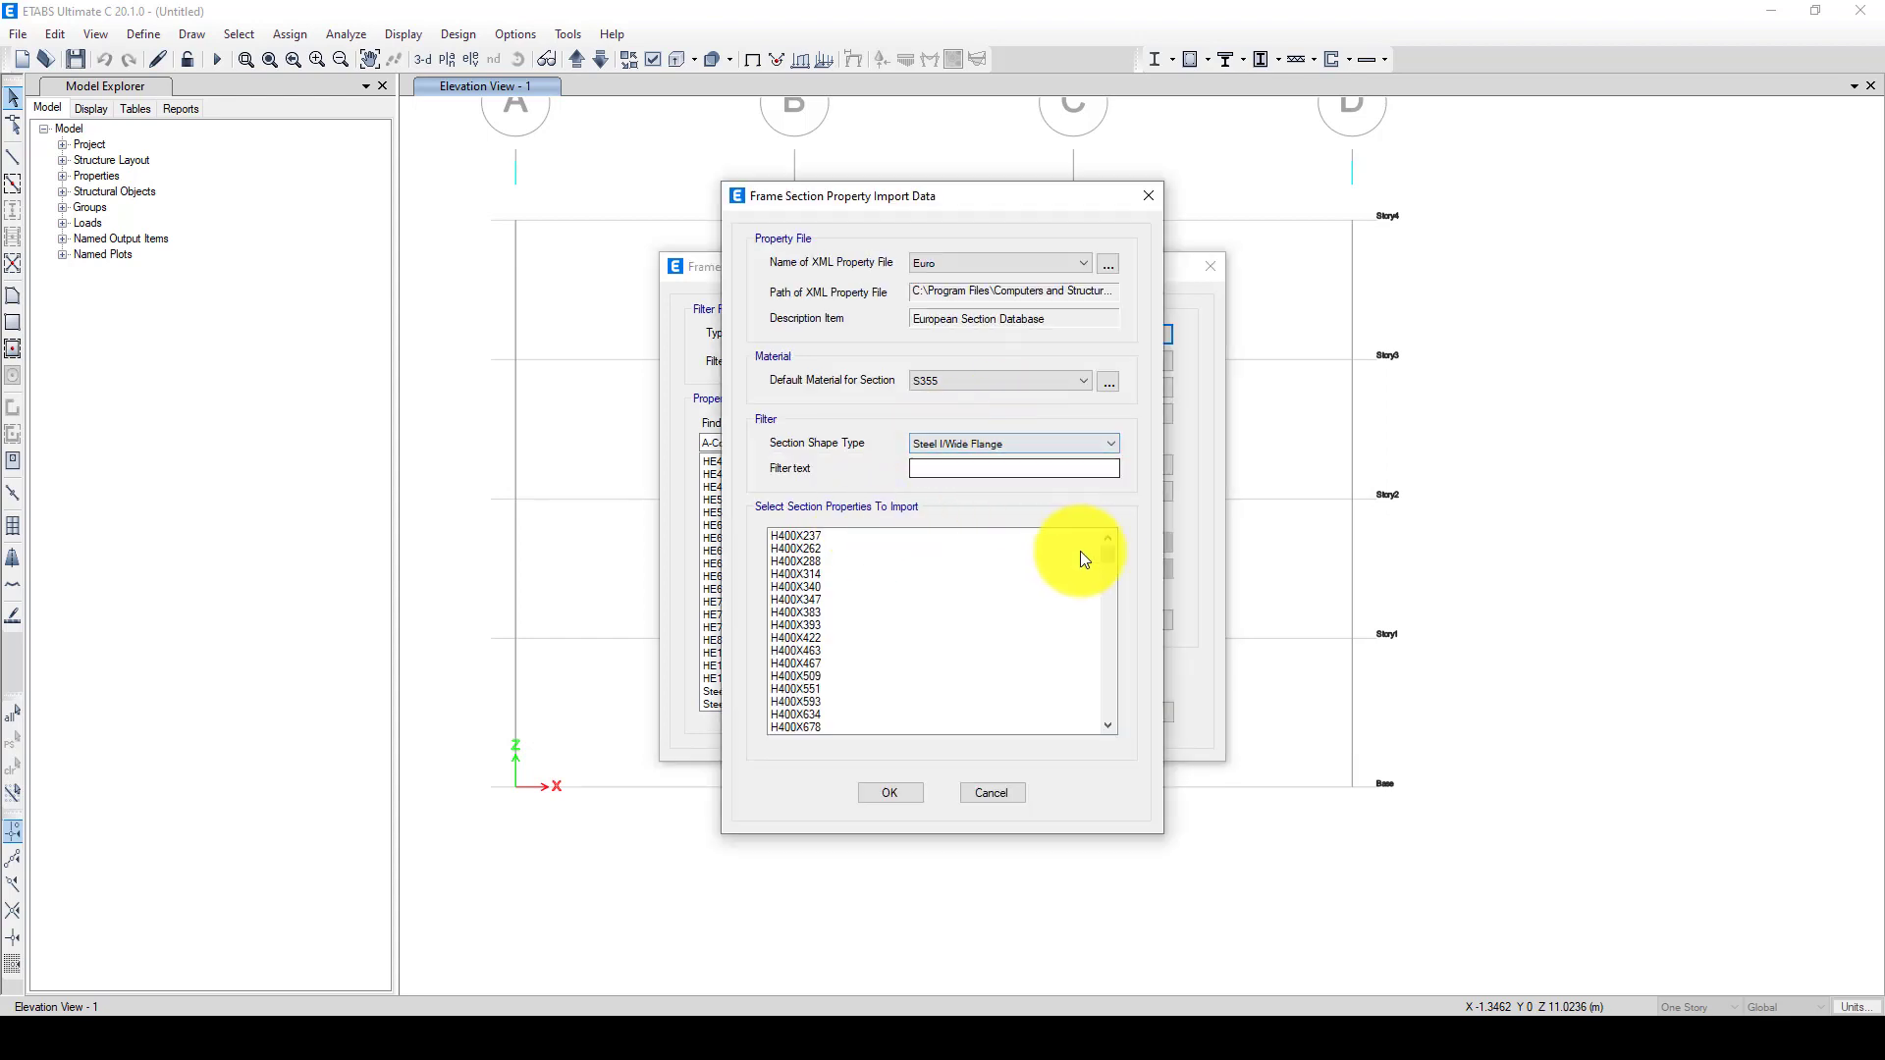
{"action": "left_click_drag", "start_coordinate": [1105, 559], "coordinate": [1104, 667]}
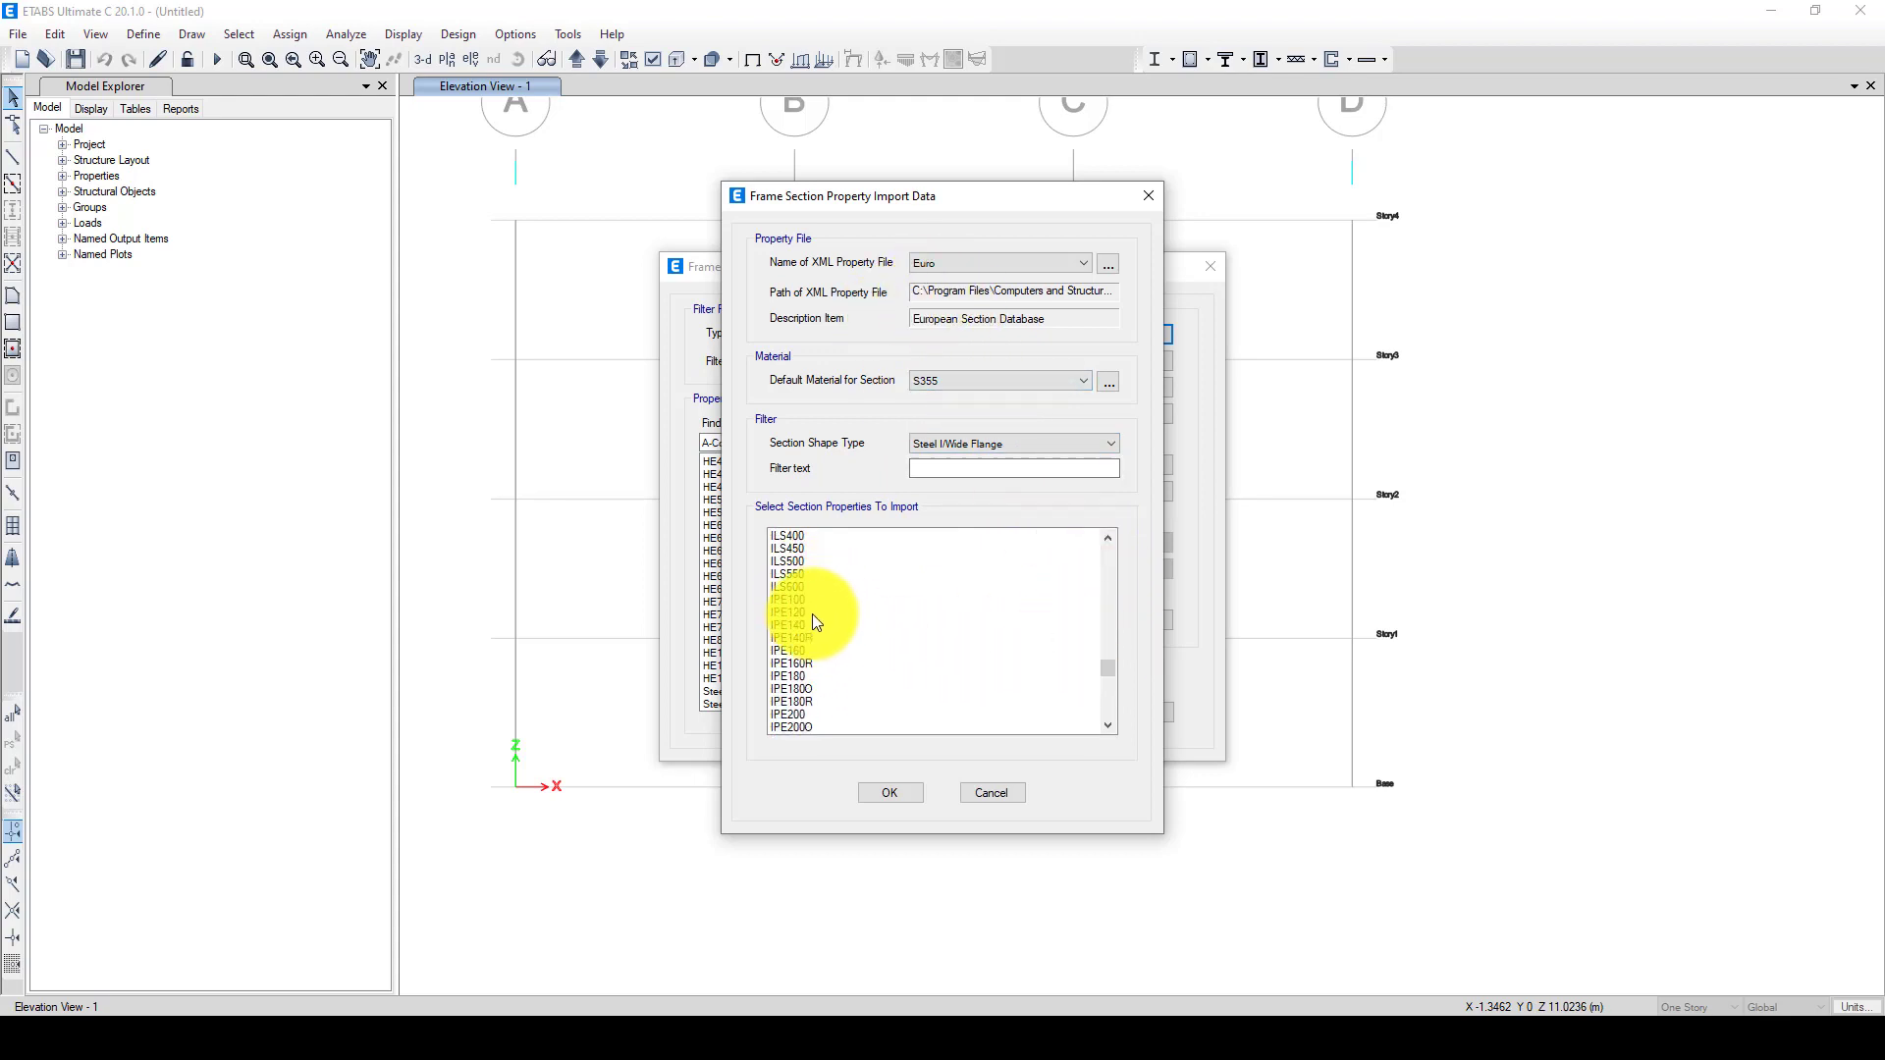
{"action": "scroll", "coordinate": [791, 660], "scroll_direction": "down", "scroll_amount": 8}
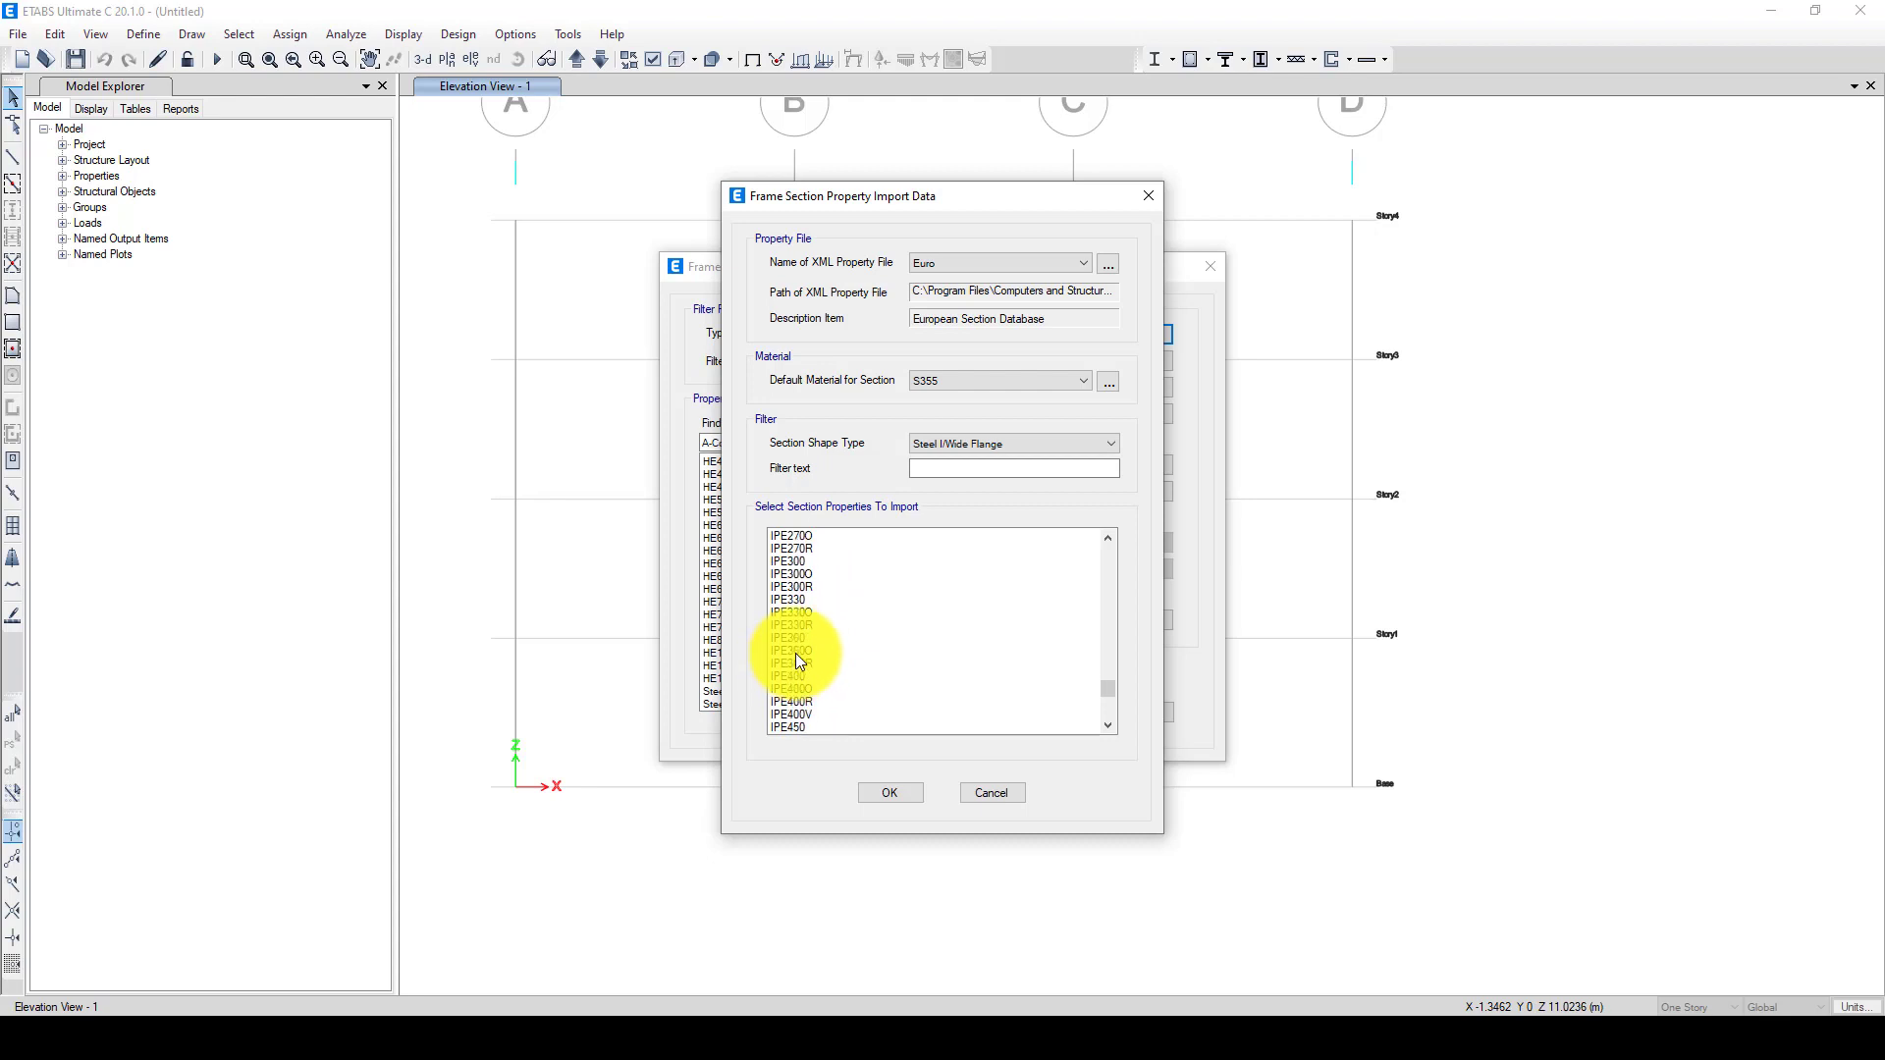
{"action": "left_click", "coordinate": [809, 675]}
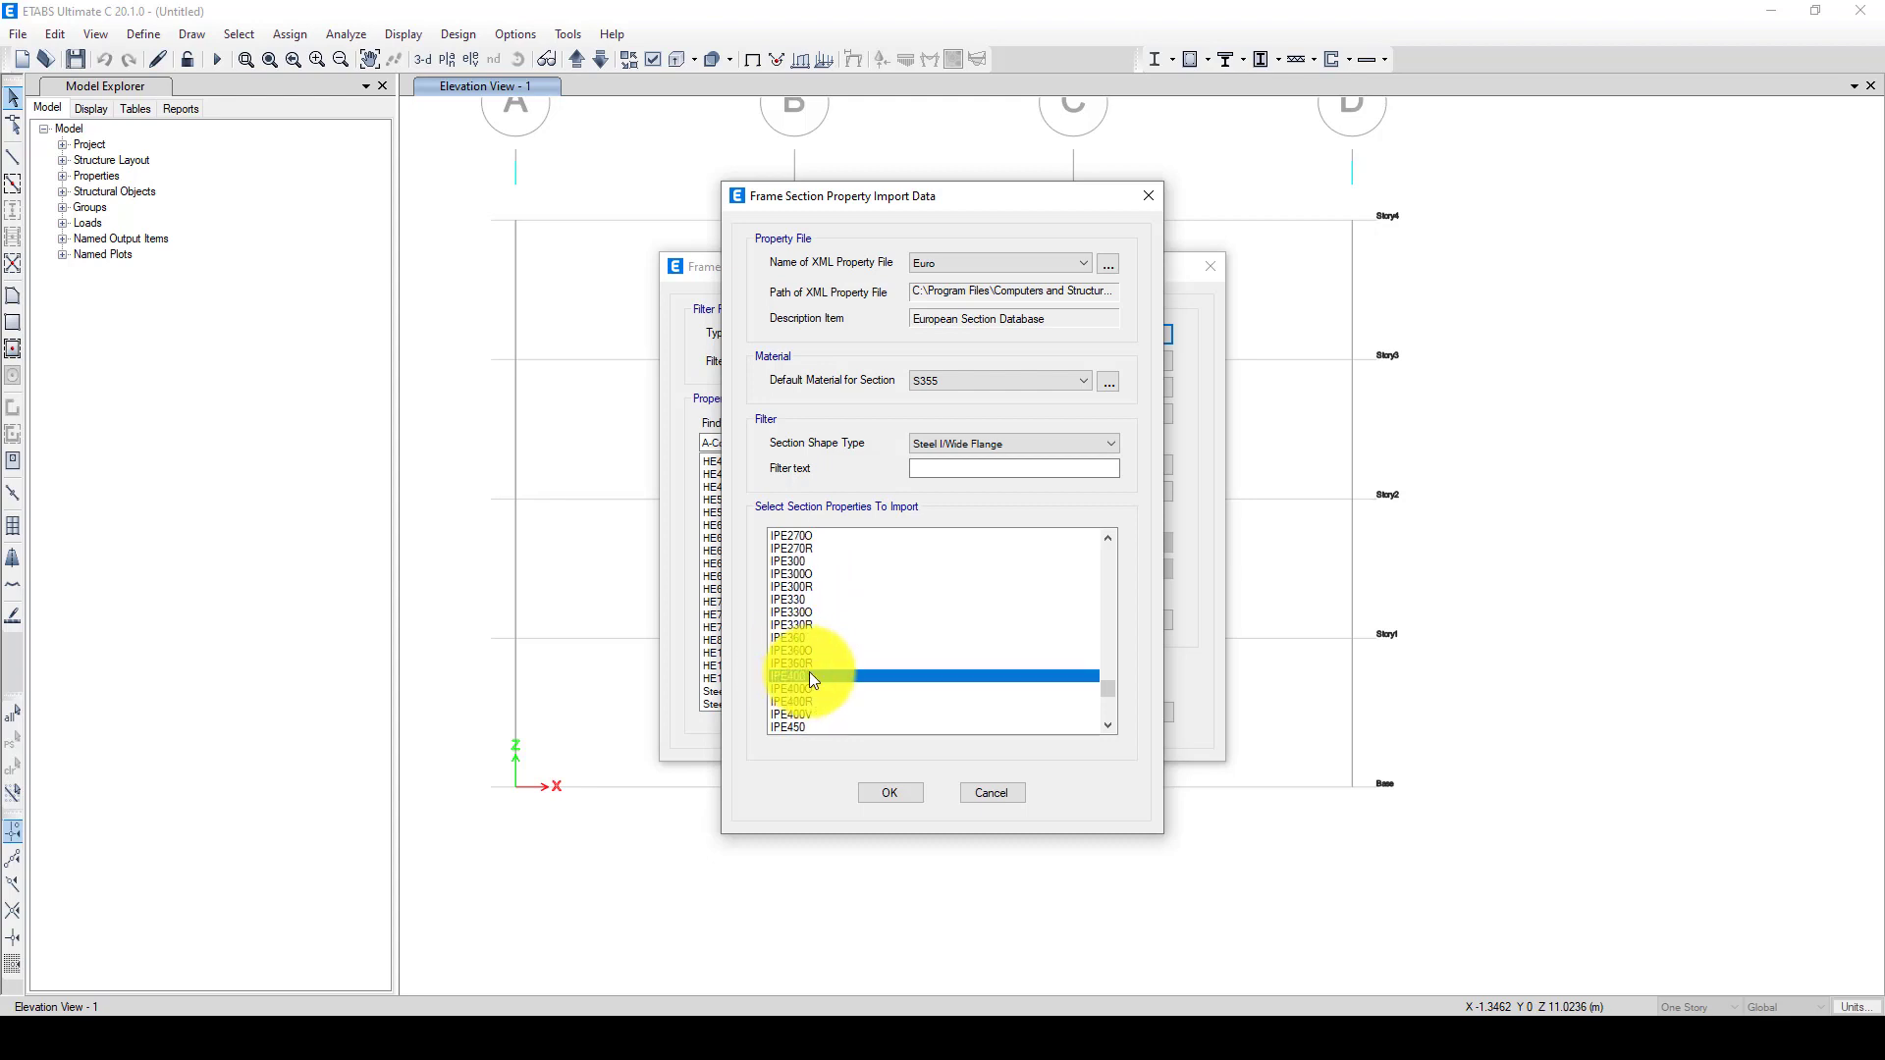
{"action": "scroll", "coordinate": [816, 668], "scroll_direction": "down", "scroll_amount": 5}
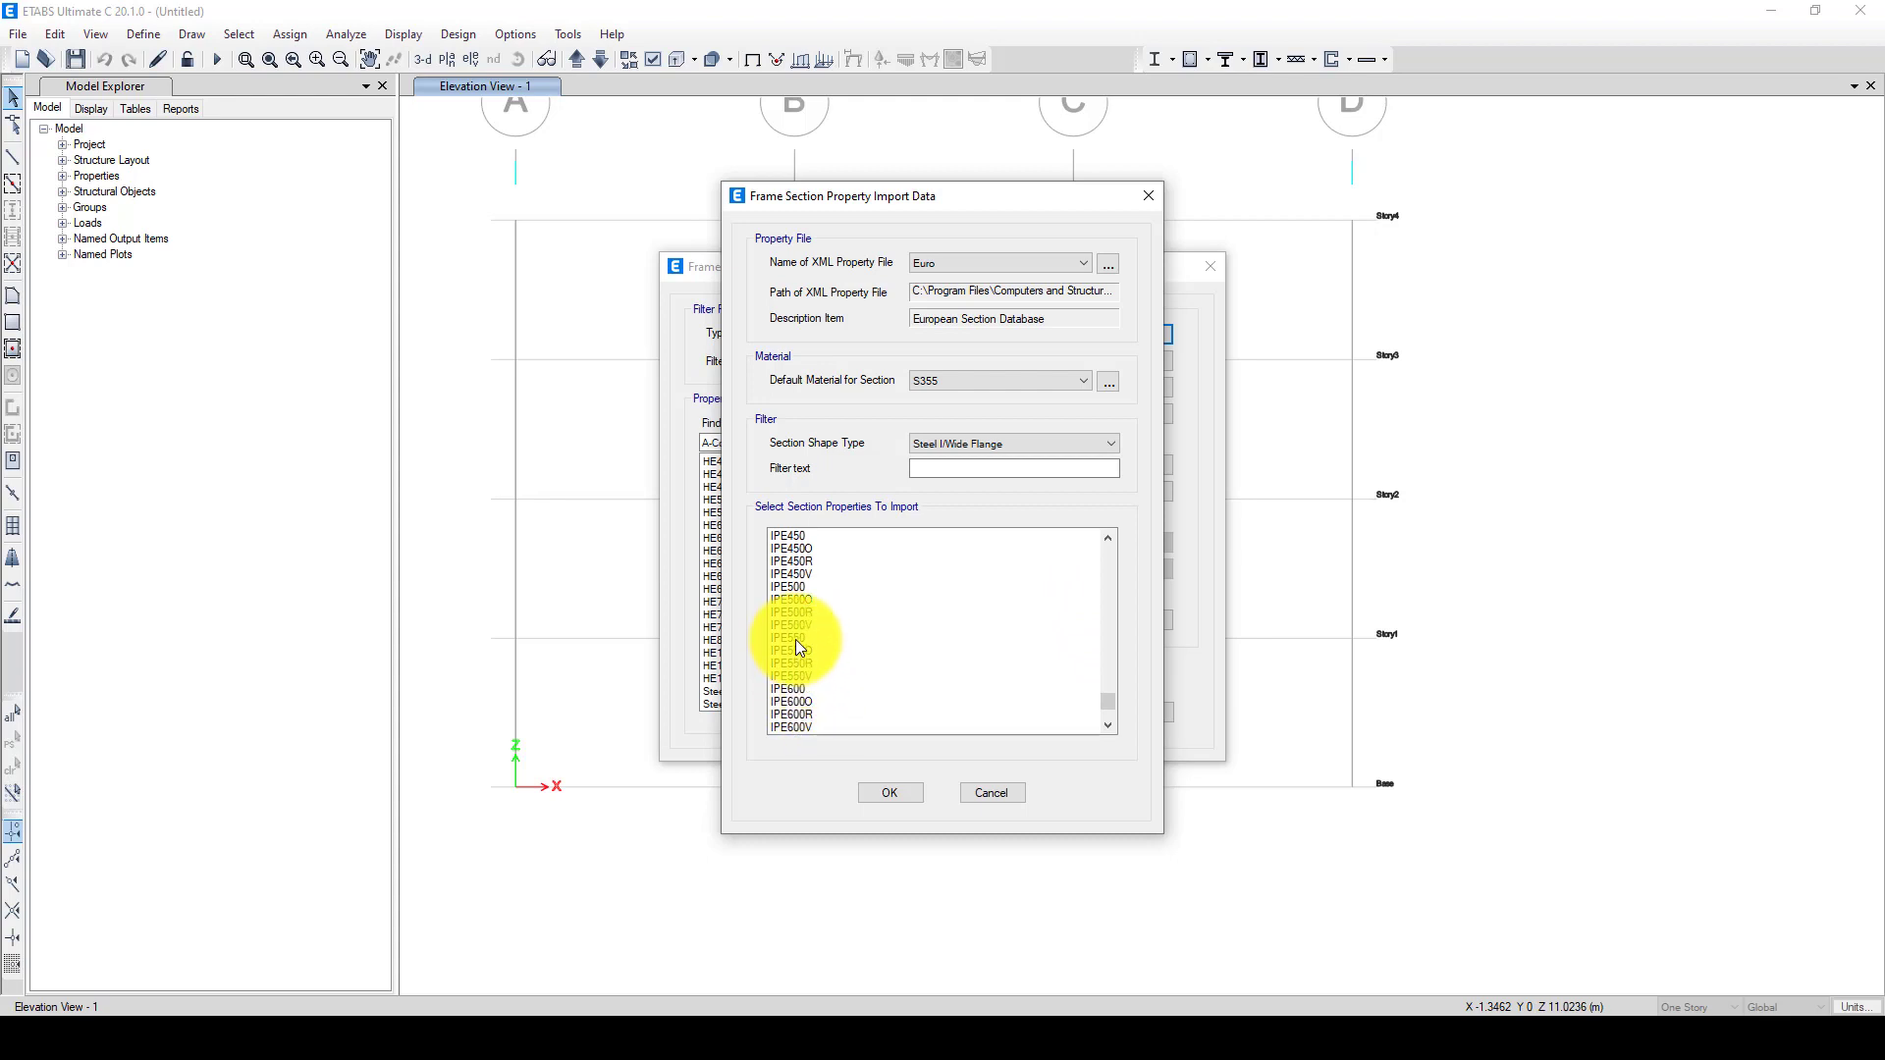
{"action": "left_click", "coordinate": [794, 586]}
{"action": "left_click", "coordinate": [887, 792]}
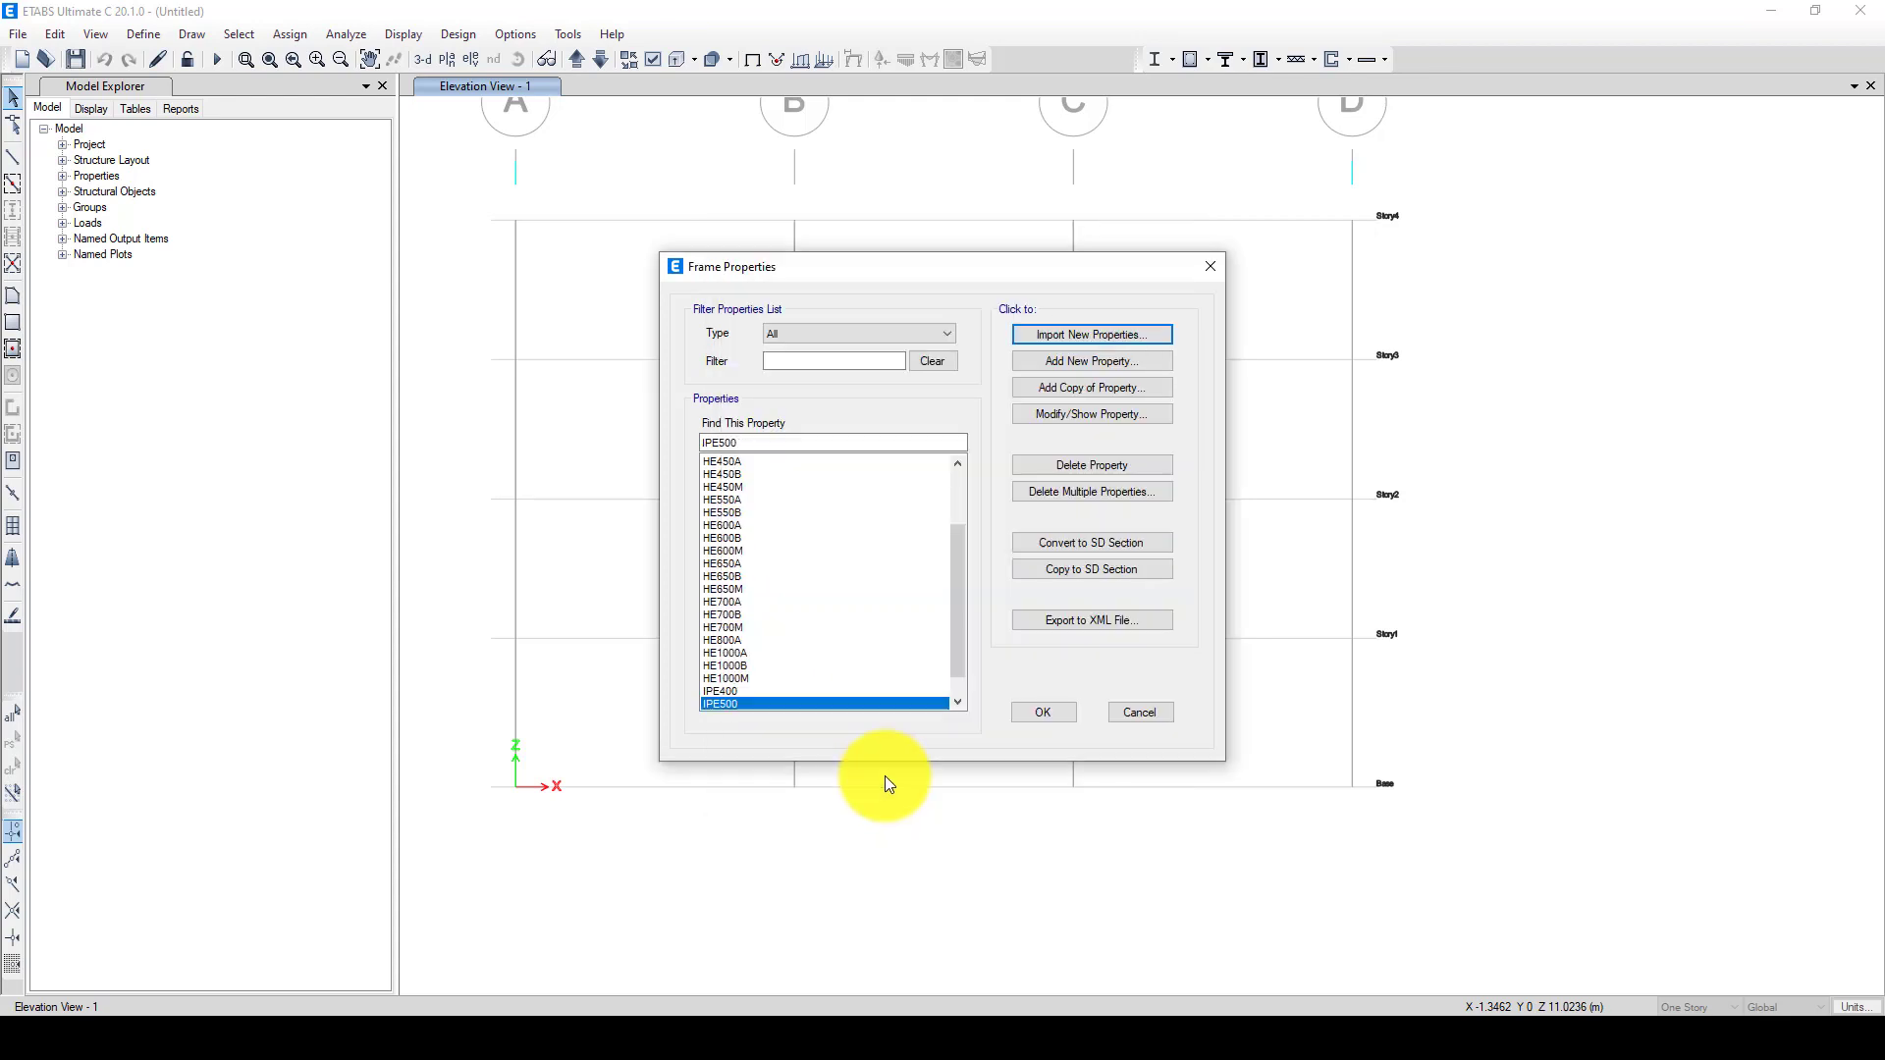
{"action": "left_click", "coordinate": [1212, 268]}
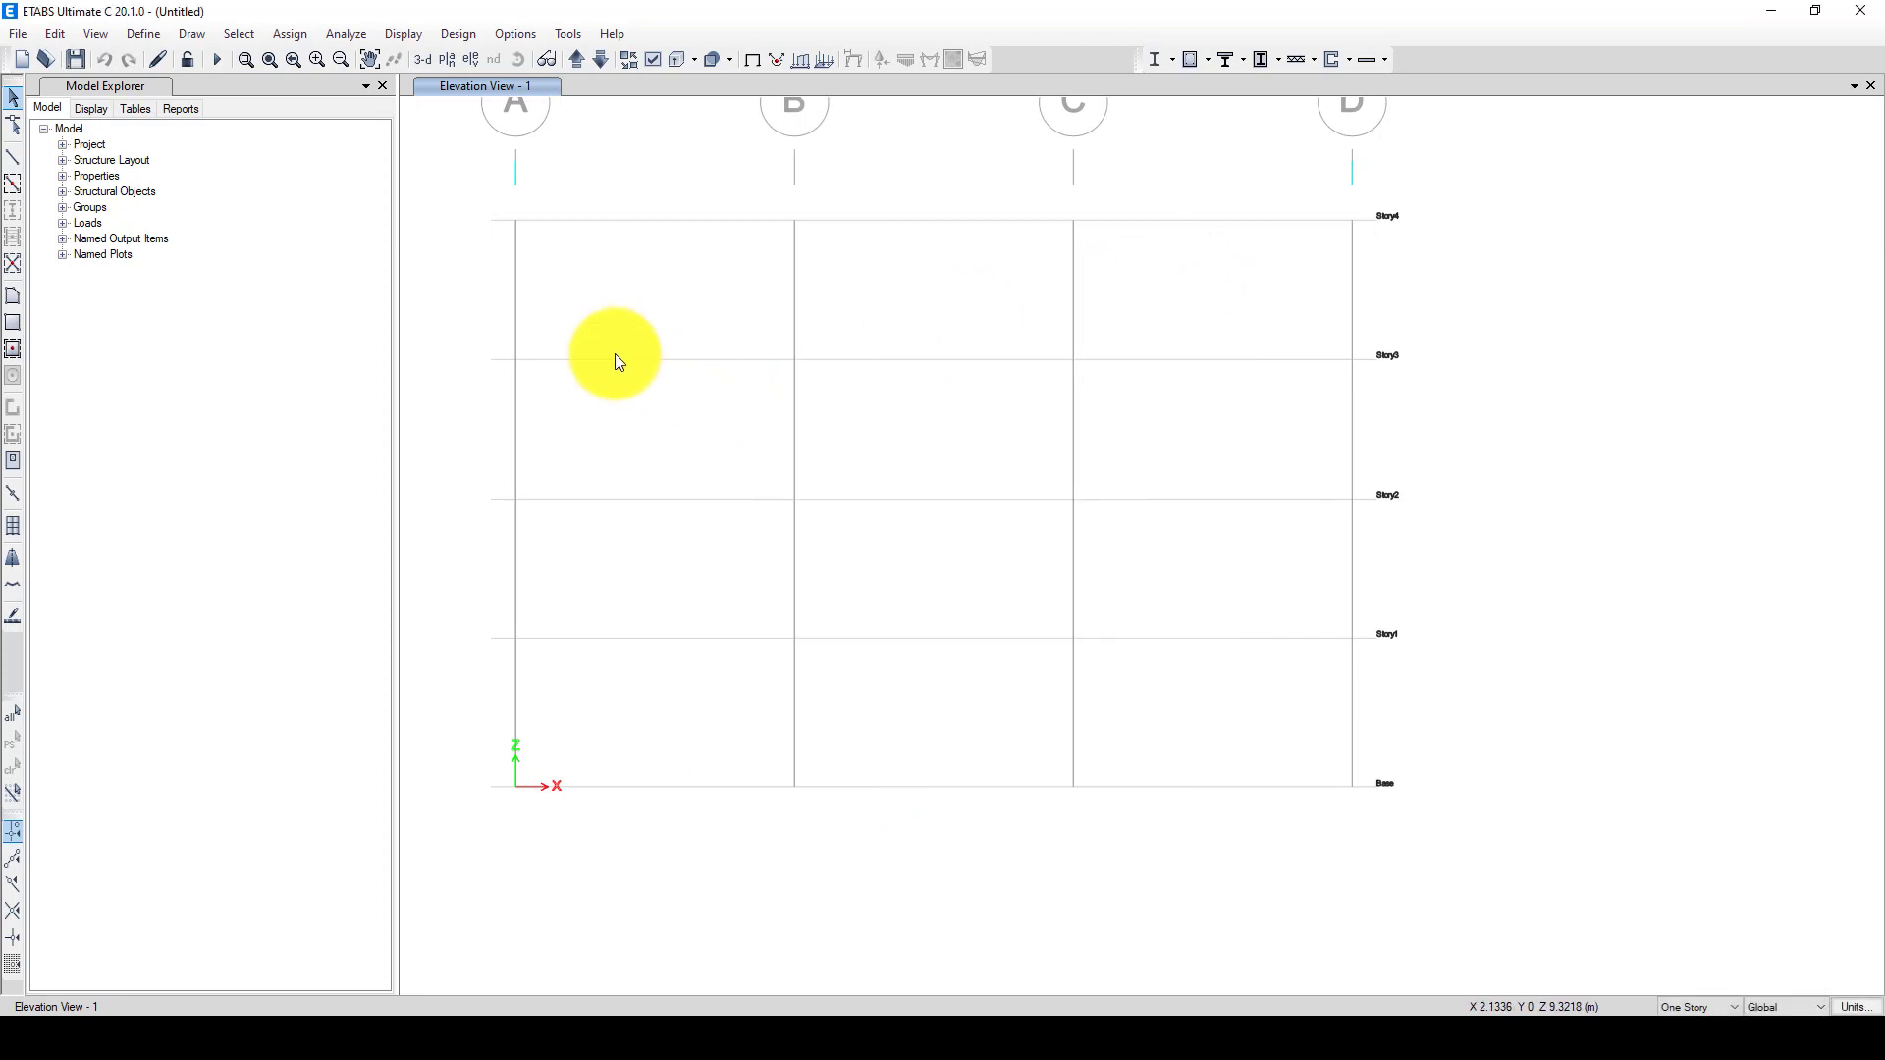
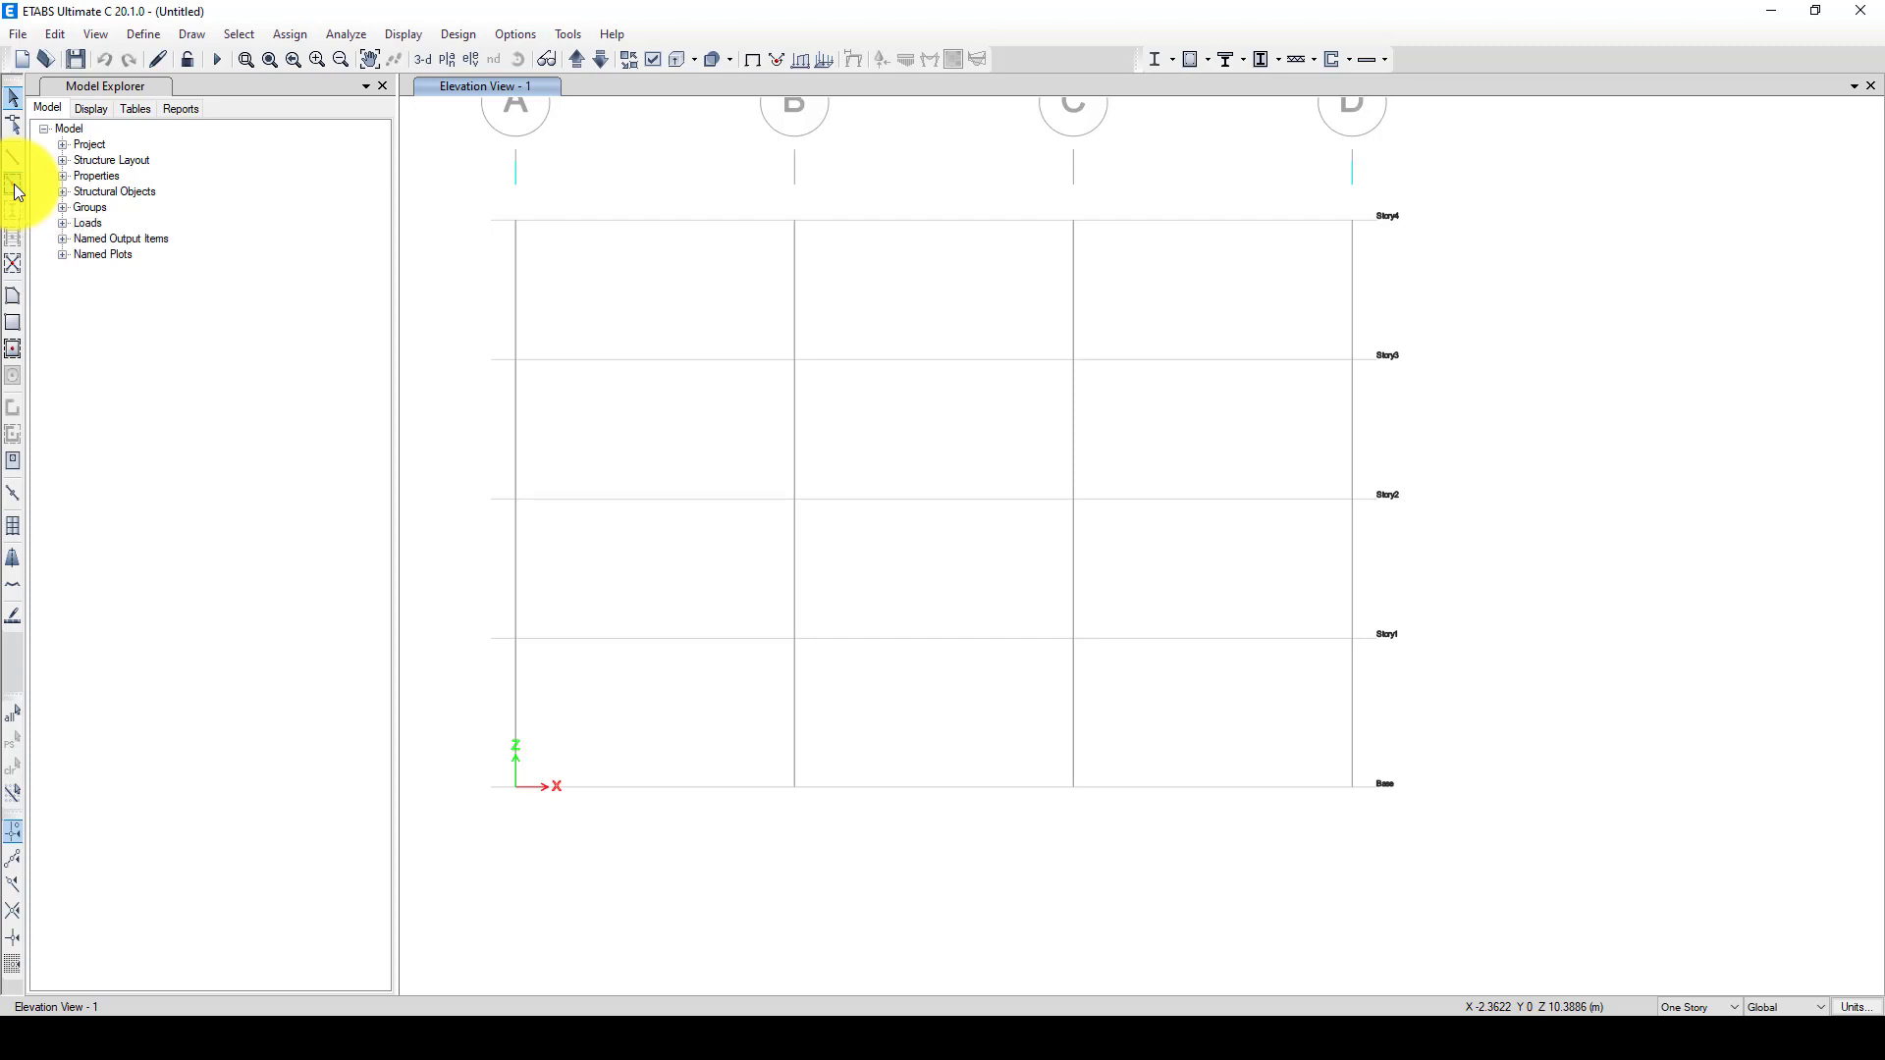
- Start the quick frame drawing tool and look through its available section properties for the IPE sections
{"action": "left_click", "coordinate": [15, 185]}
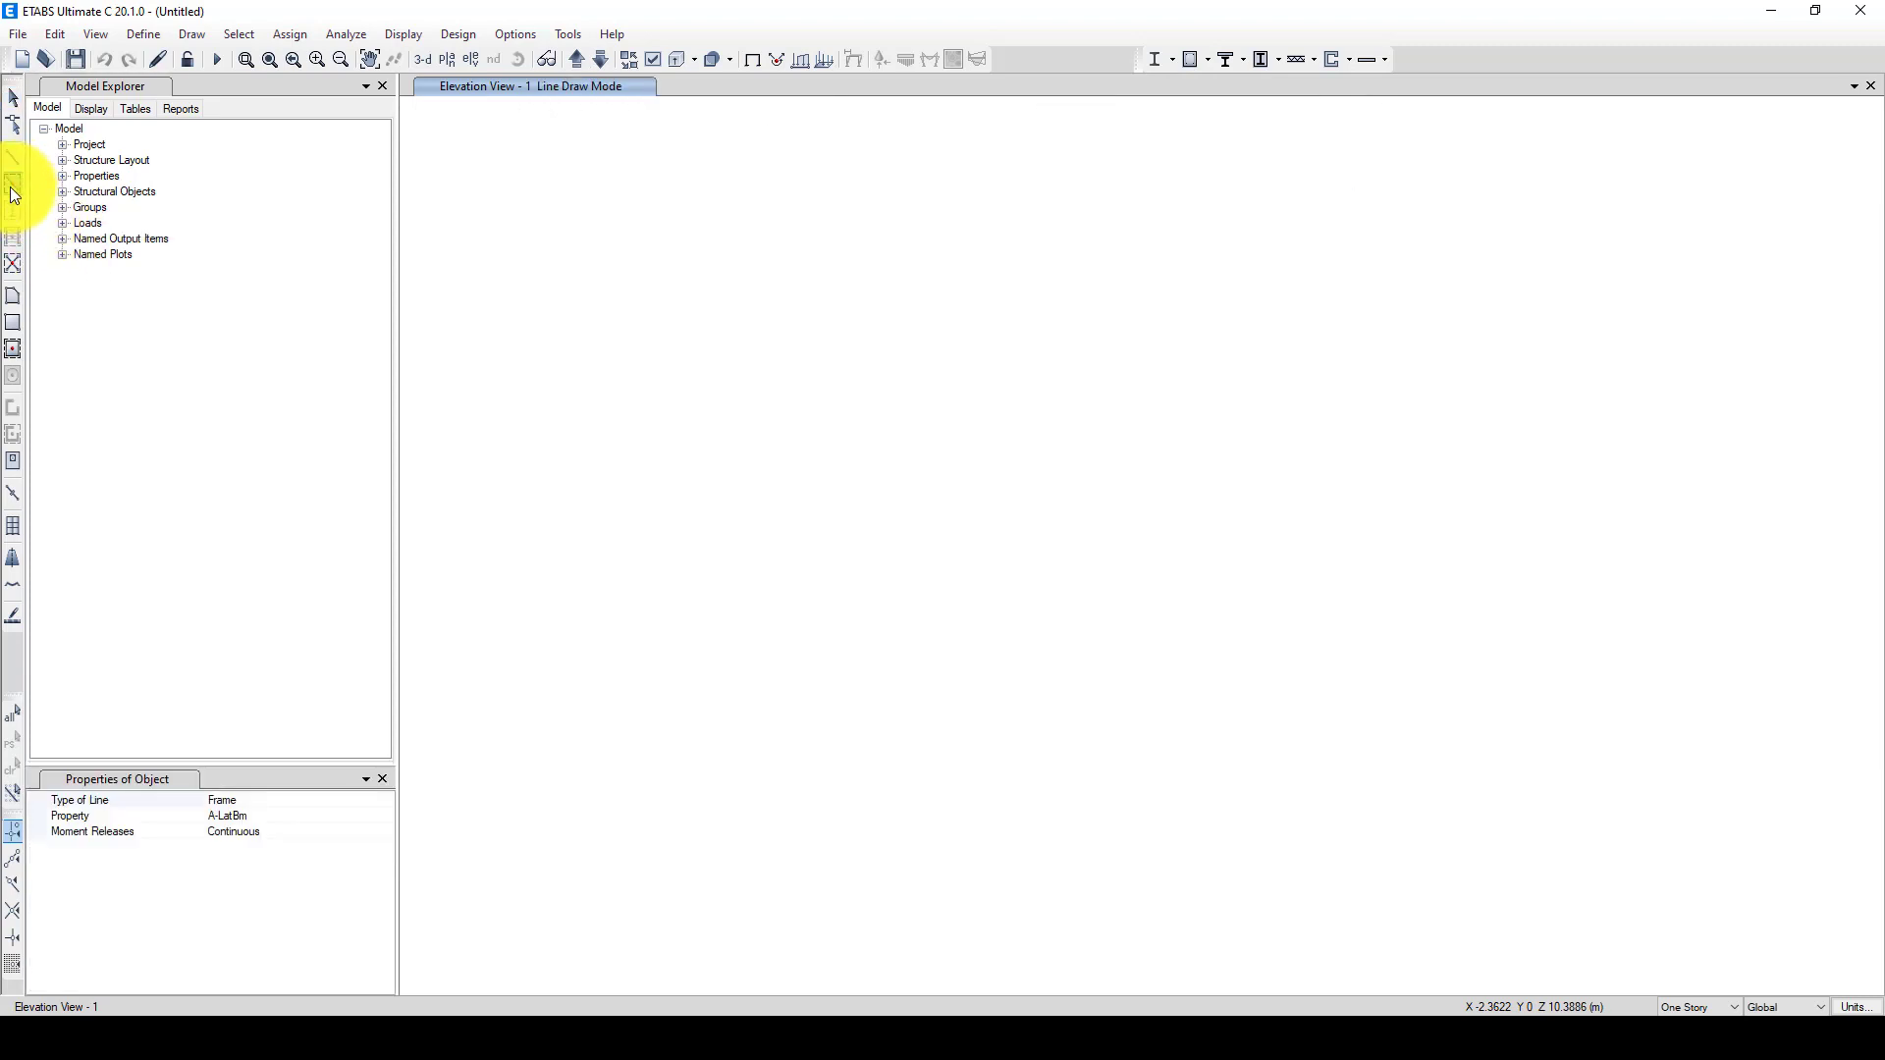
{"action": "left_click", "coordinate": [386, 816]}
{"action": "scroll", "coordinate": [340, 898], "scroll_direction": "down", "scroll_amount": 15}
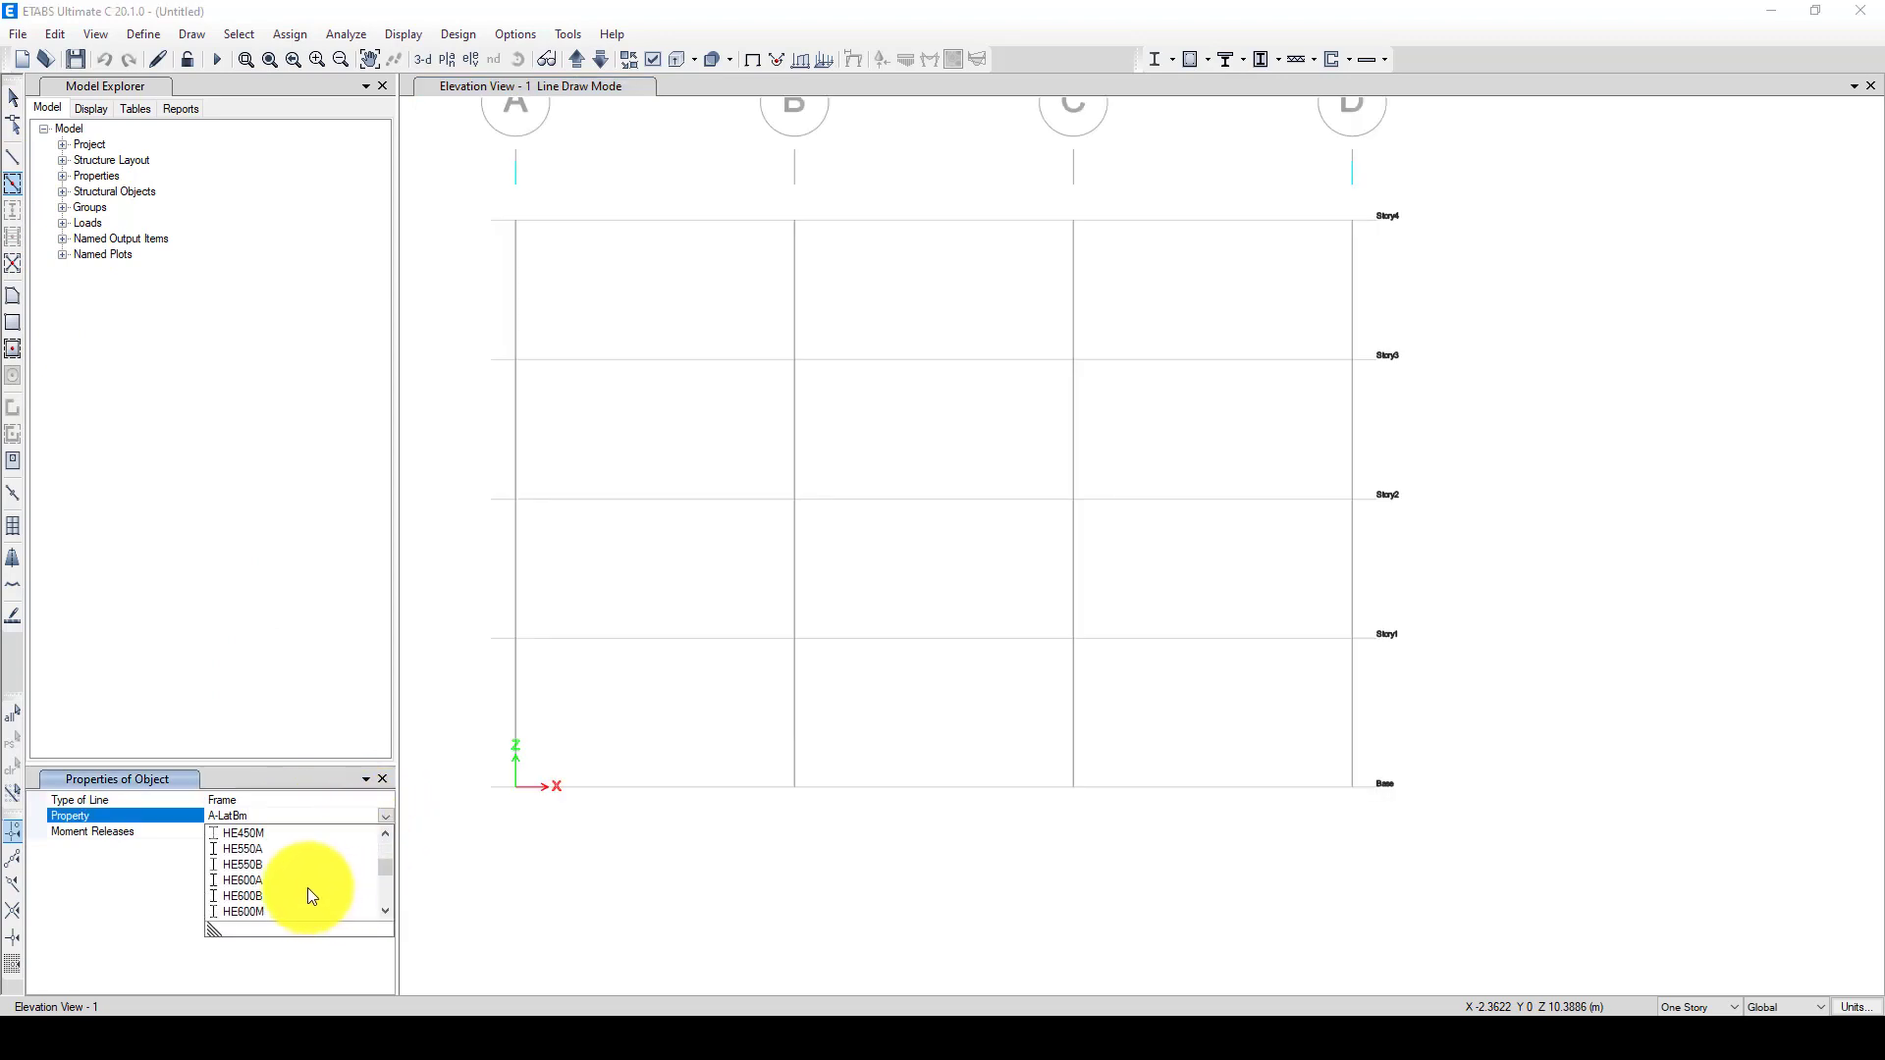
{"action": "scroll", "coordinate": [283, 884], "scroll_direction": "down", "scroll_amount": 3}
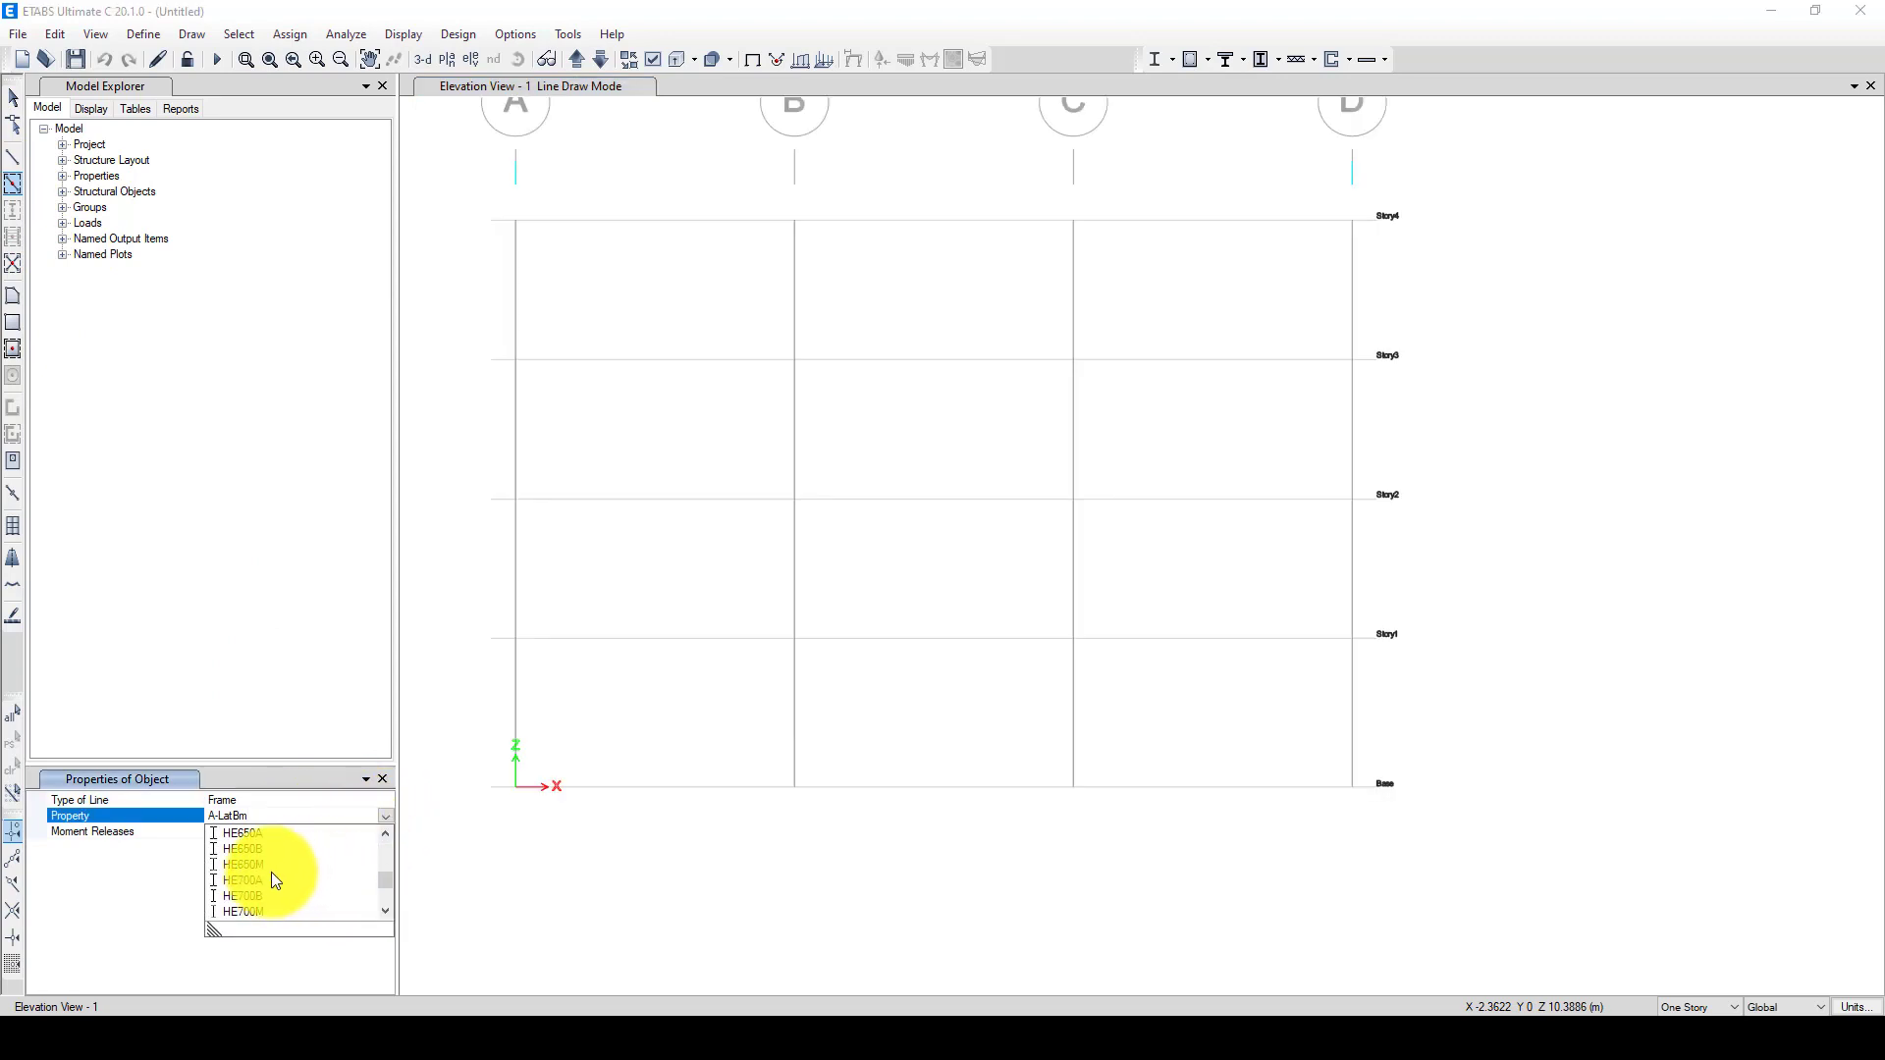
{"action": "scroll", "coordinate": [261, 895], "scroll_direction": "down", "scroll_amount": 2}
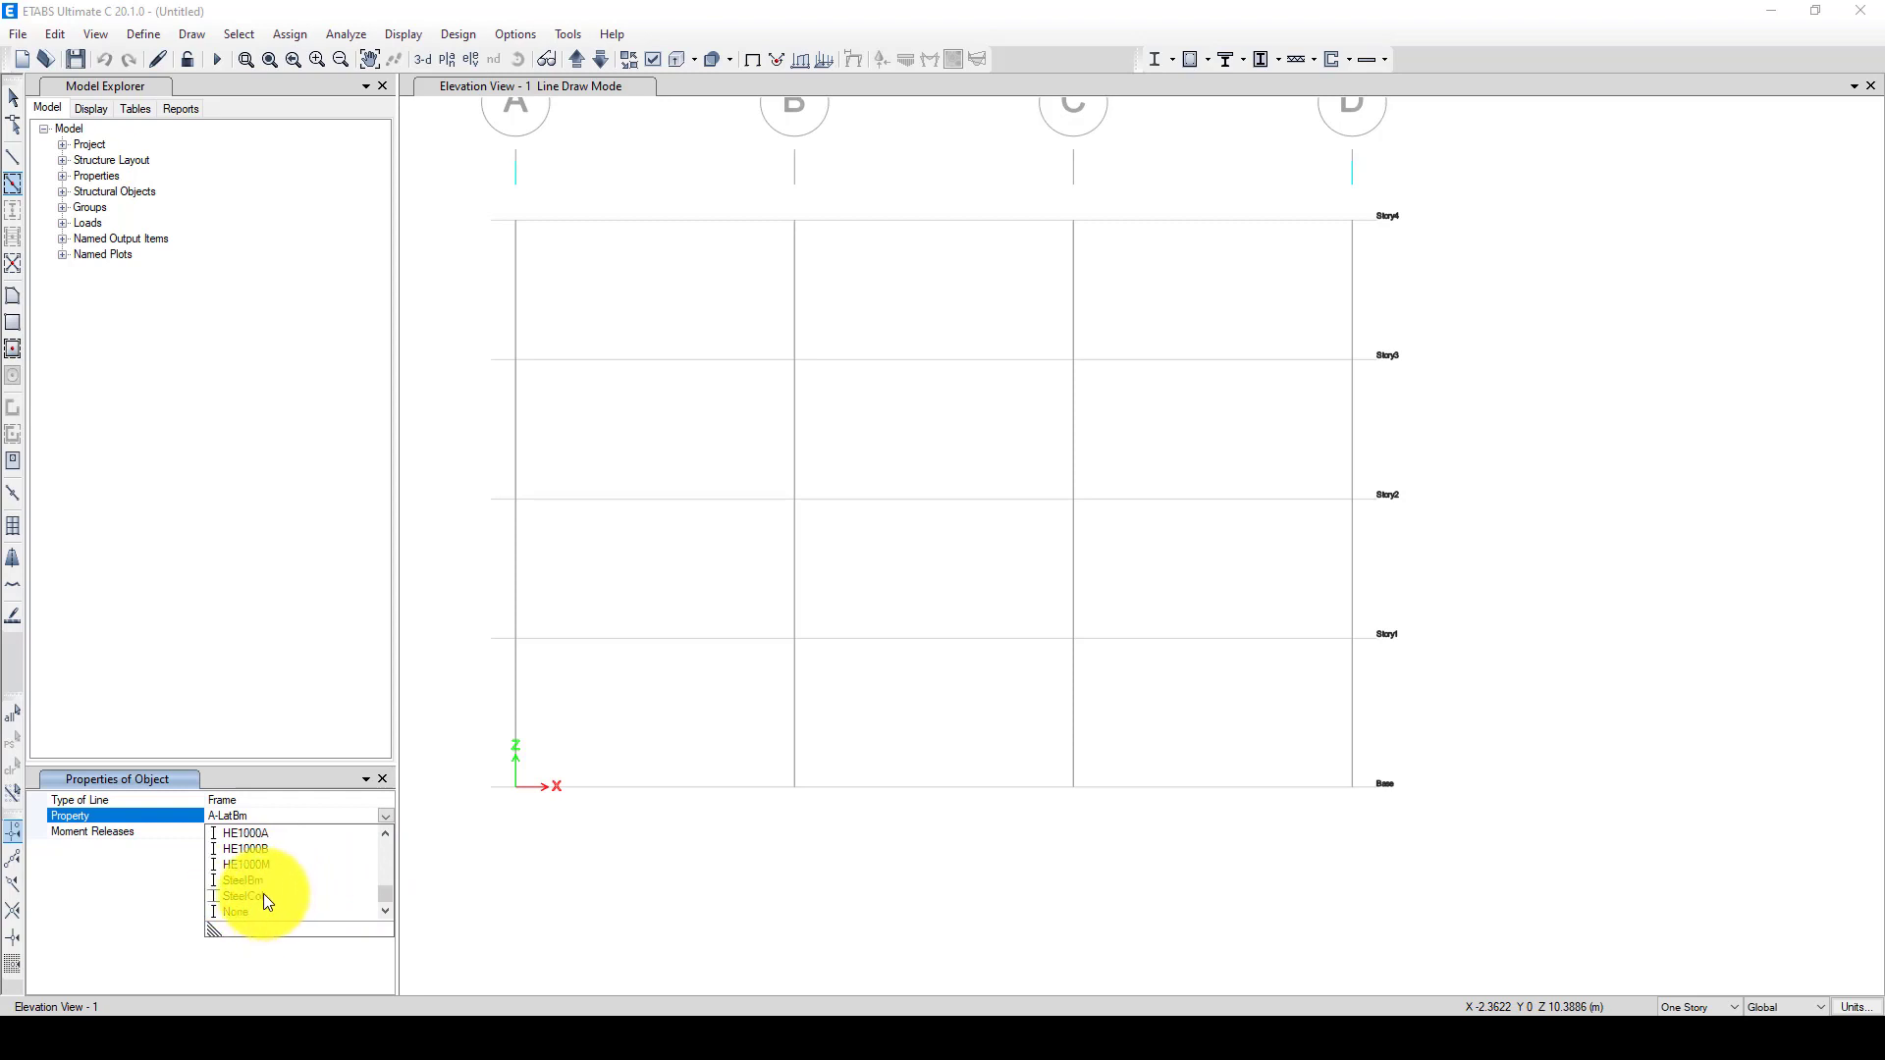
{"action": "scroll", "coordinate": [263, 893], "scroll_direction": "up", "scroll_amount": 15}
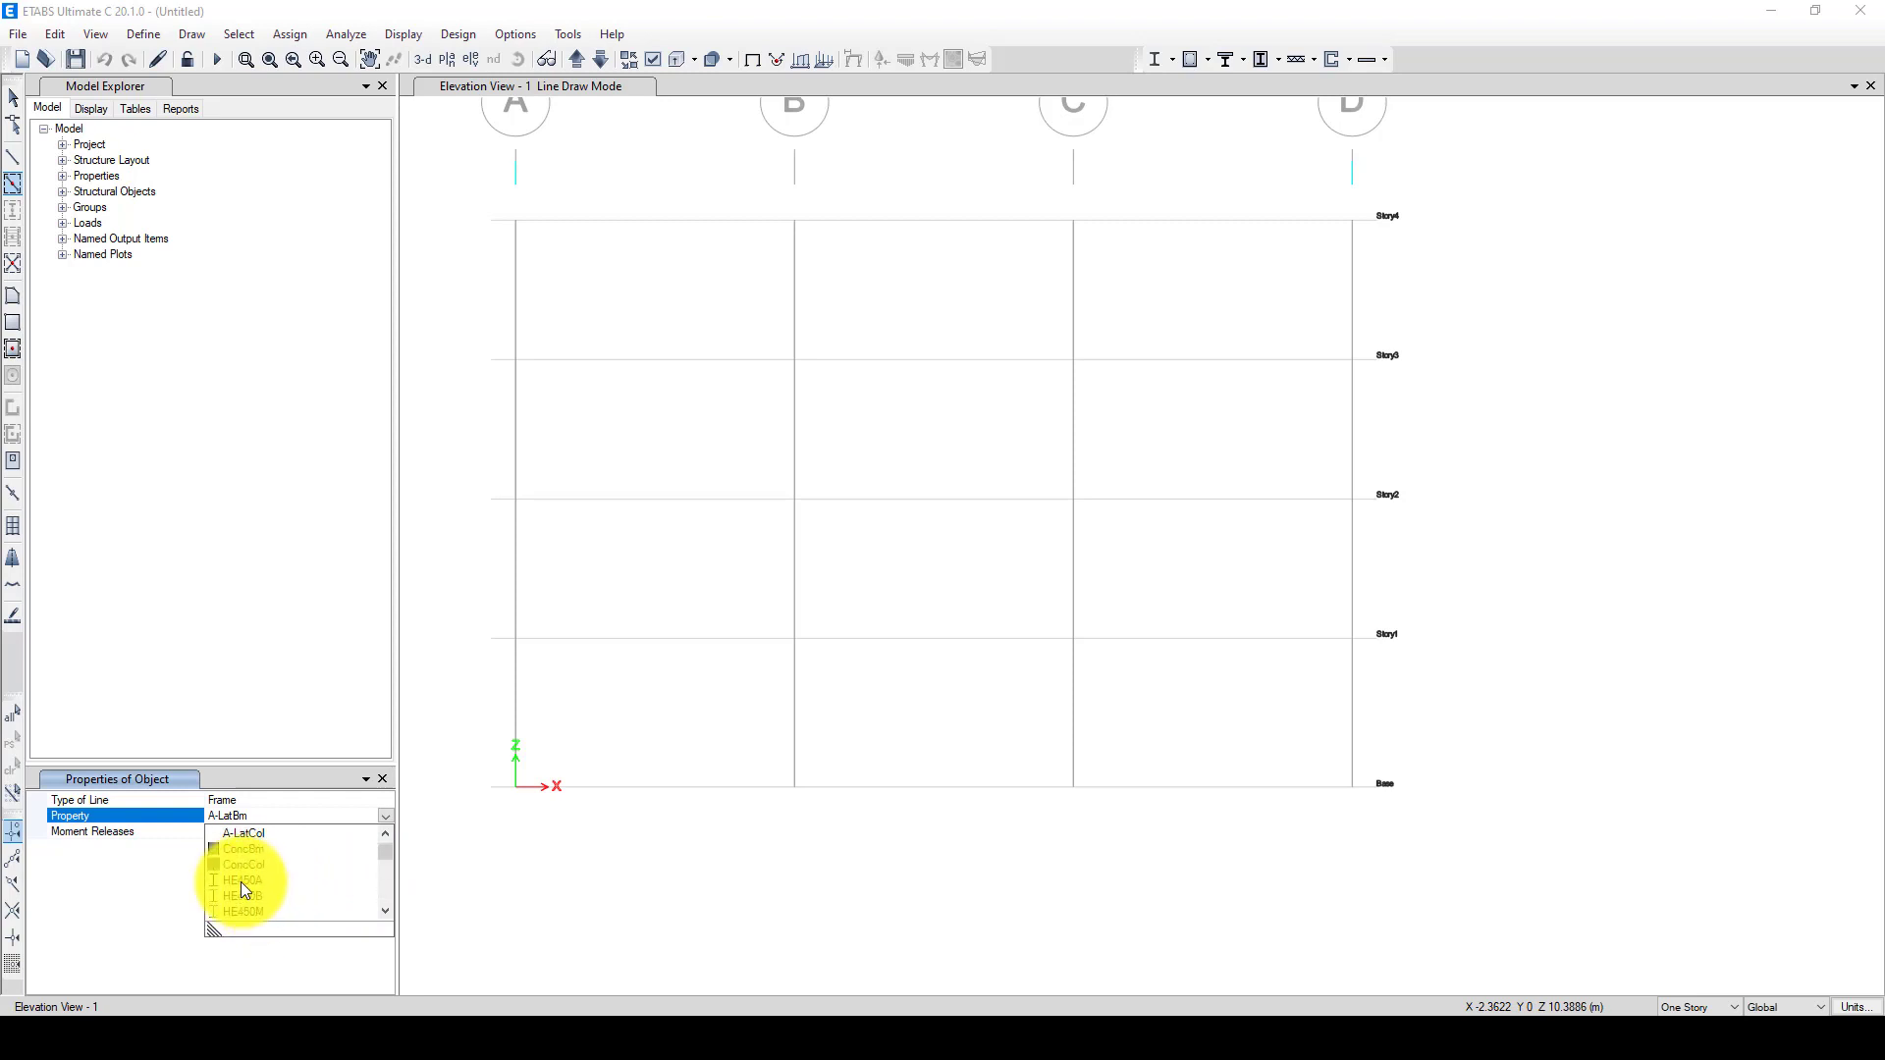
{"action": "scroll", "coordinate": [268, 881], "scroll_direction": "down", "scroll_amount": 1}
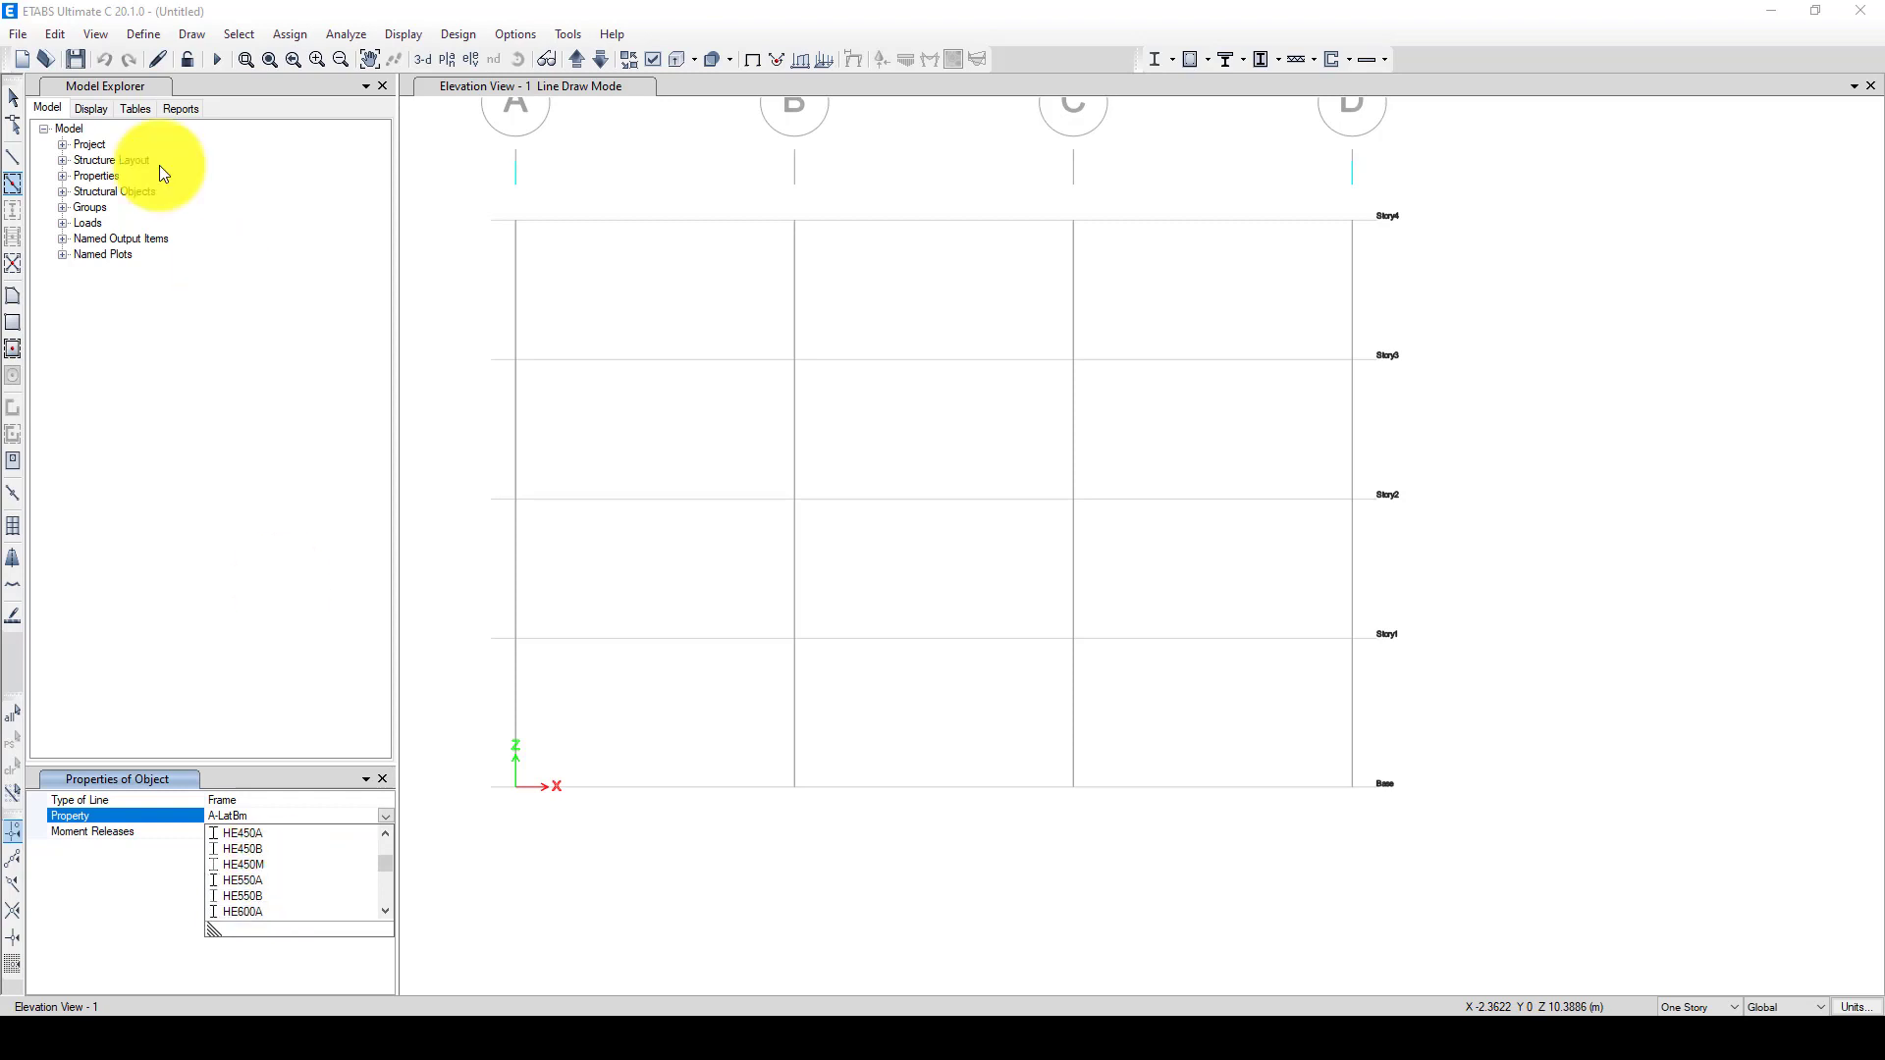
{"action": "left_click", "coordinate": [183, 42]}
- Import the steel I/Wide Flange sections IPE400 and IPE500 with material S355 from the Euro database and accept the frame property list
{"action": "left_click", "coordinate": [143, 35]}
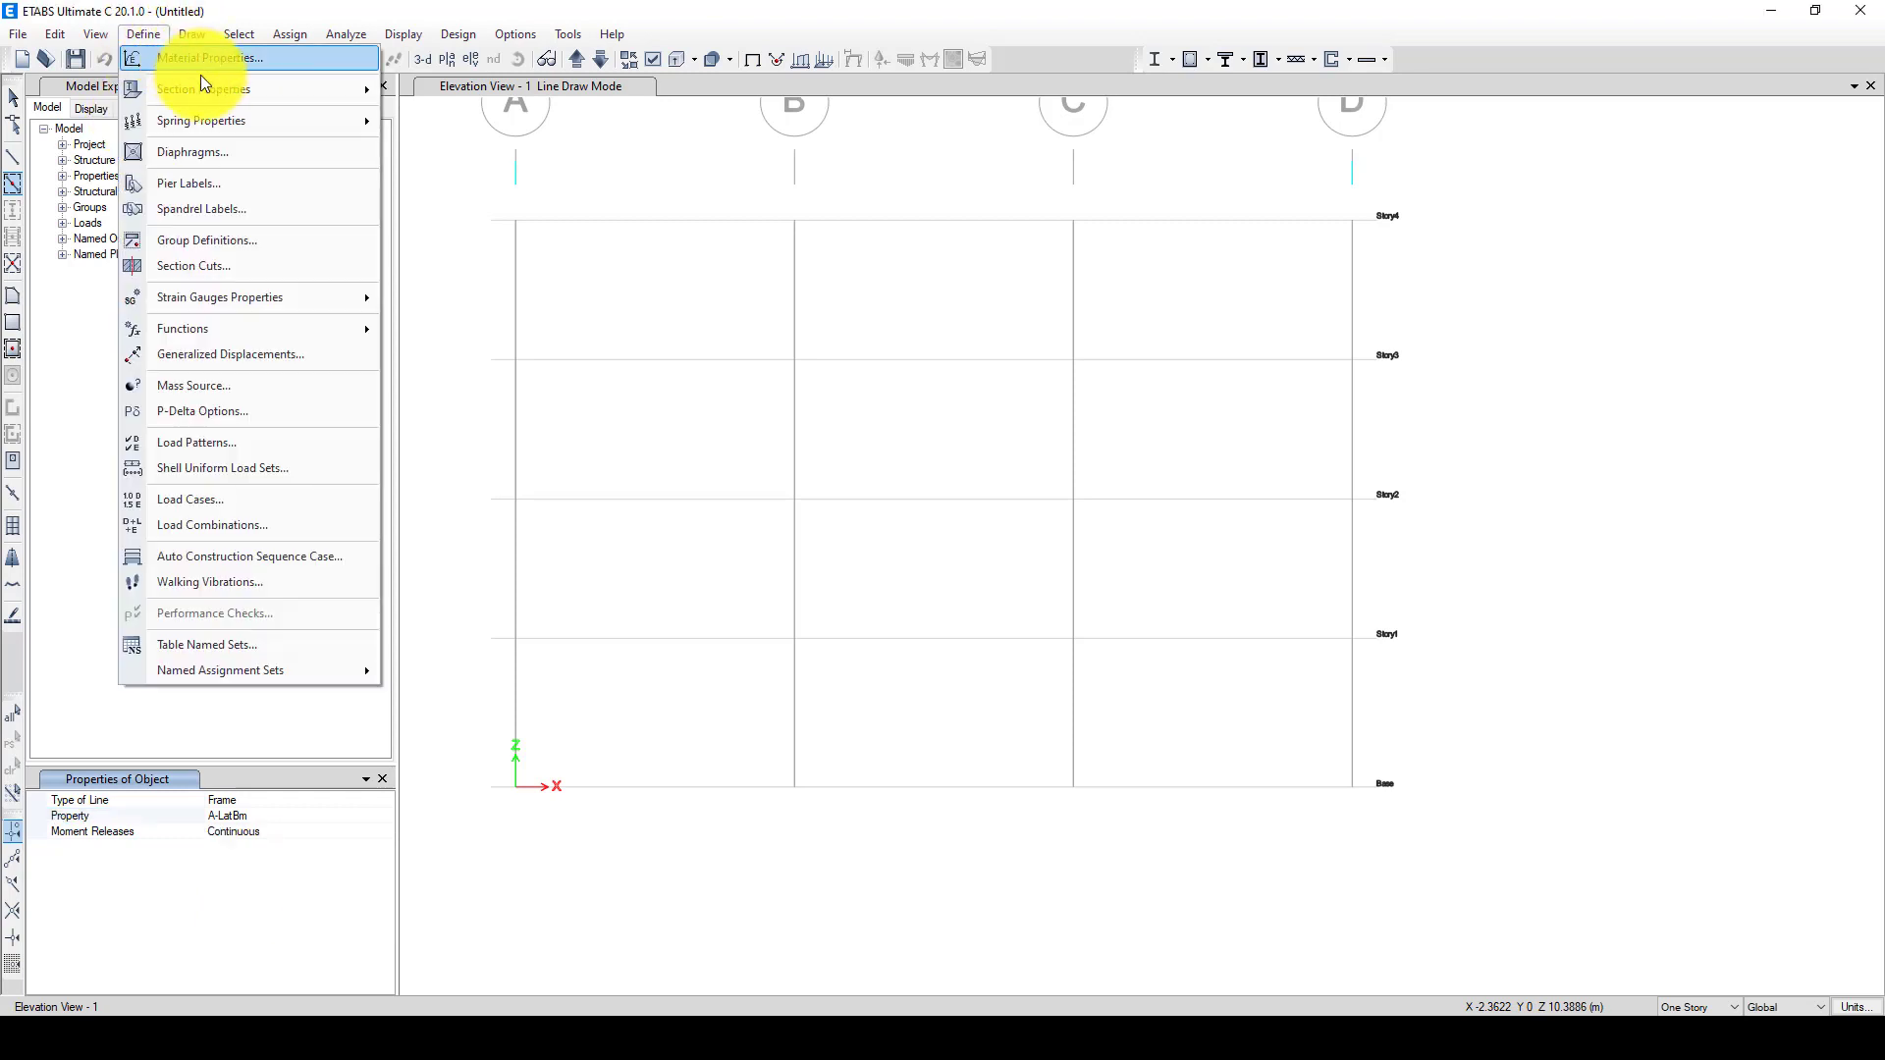
{"action": "mouse_move", "coordinate": [343, 89]}
{"action": "left_click", "coordinate": [439, 91]}
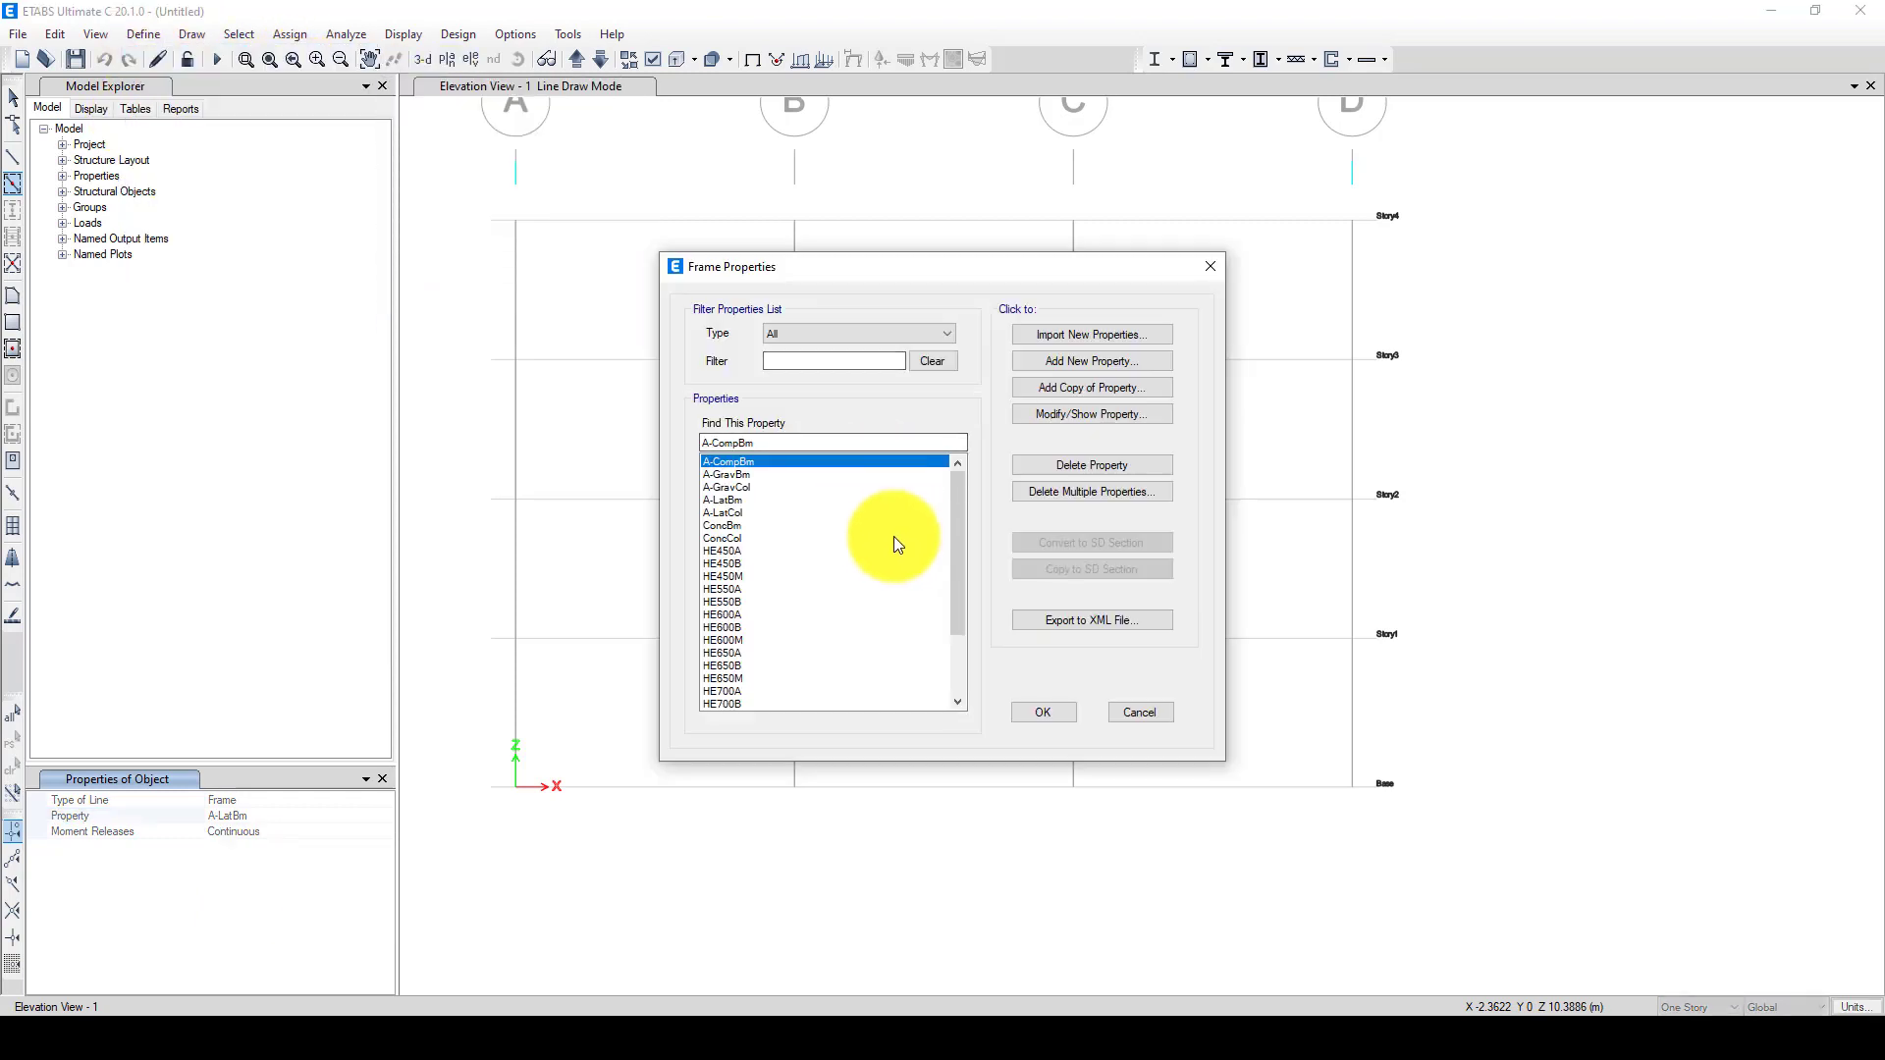
{"action": "left_click", "coordinate": [1094, 335]}
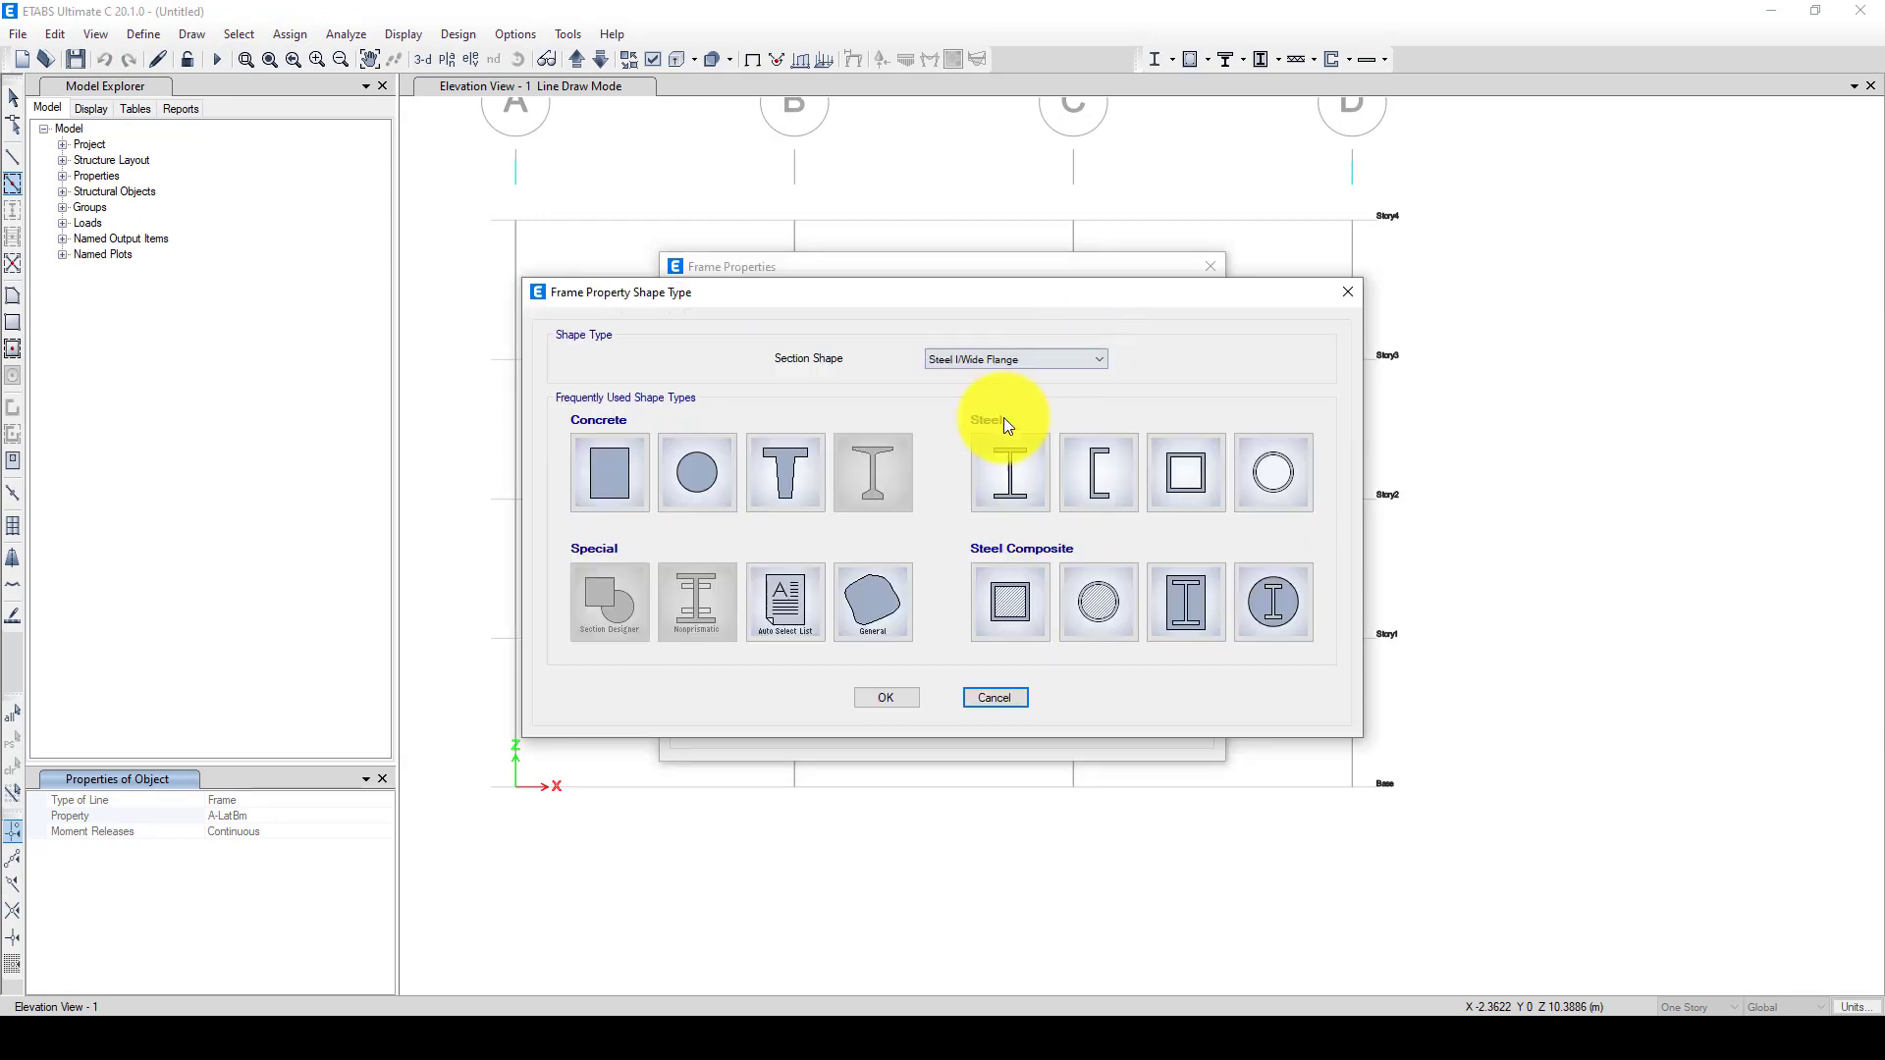
{"action": "left_click", "coordinate": [1027, 477]}
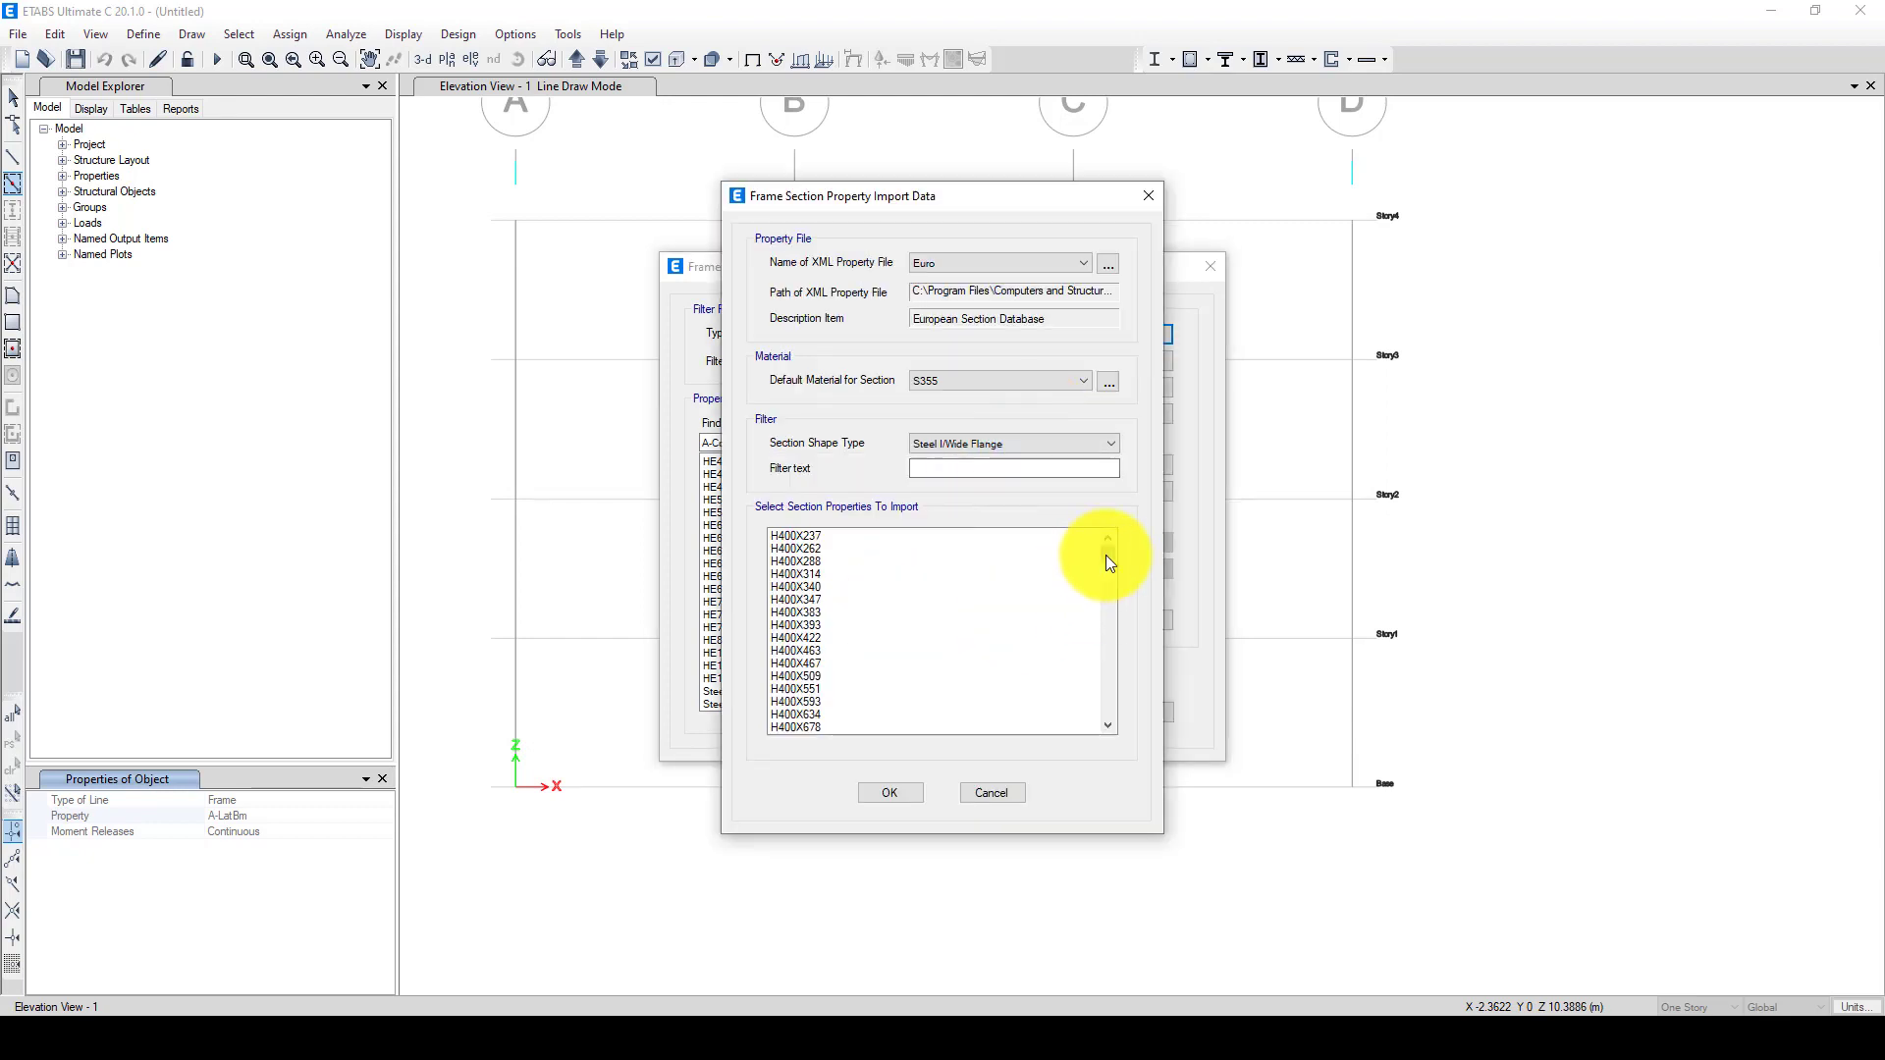
{"action": "left_click_drag", "start_coordinate": [1105, 555], "coordinate": [1106, 670]}
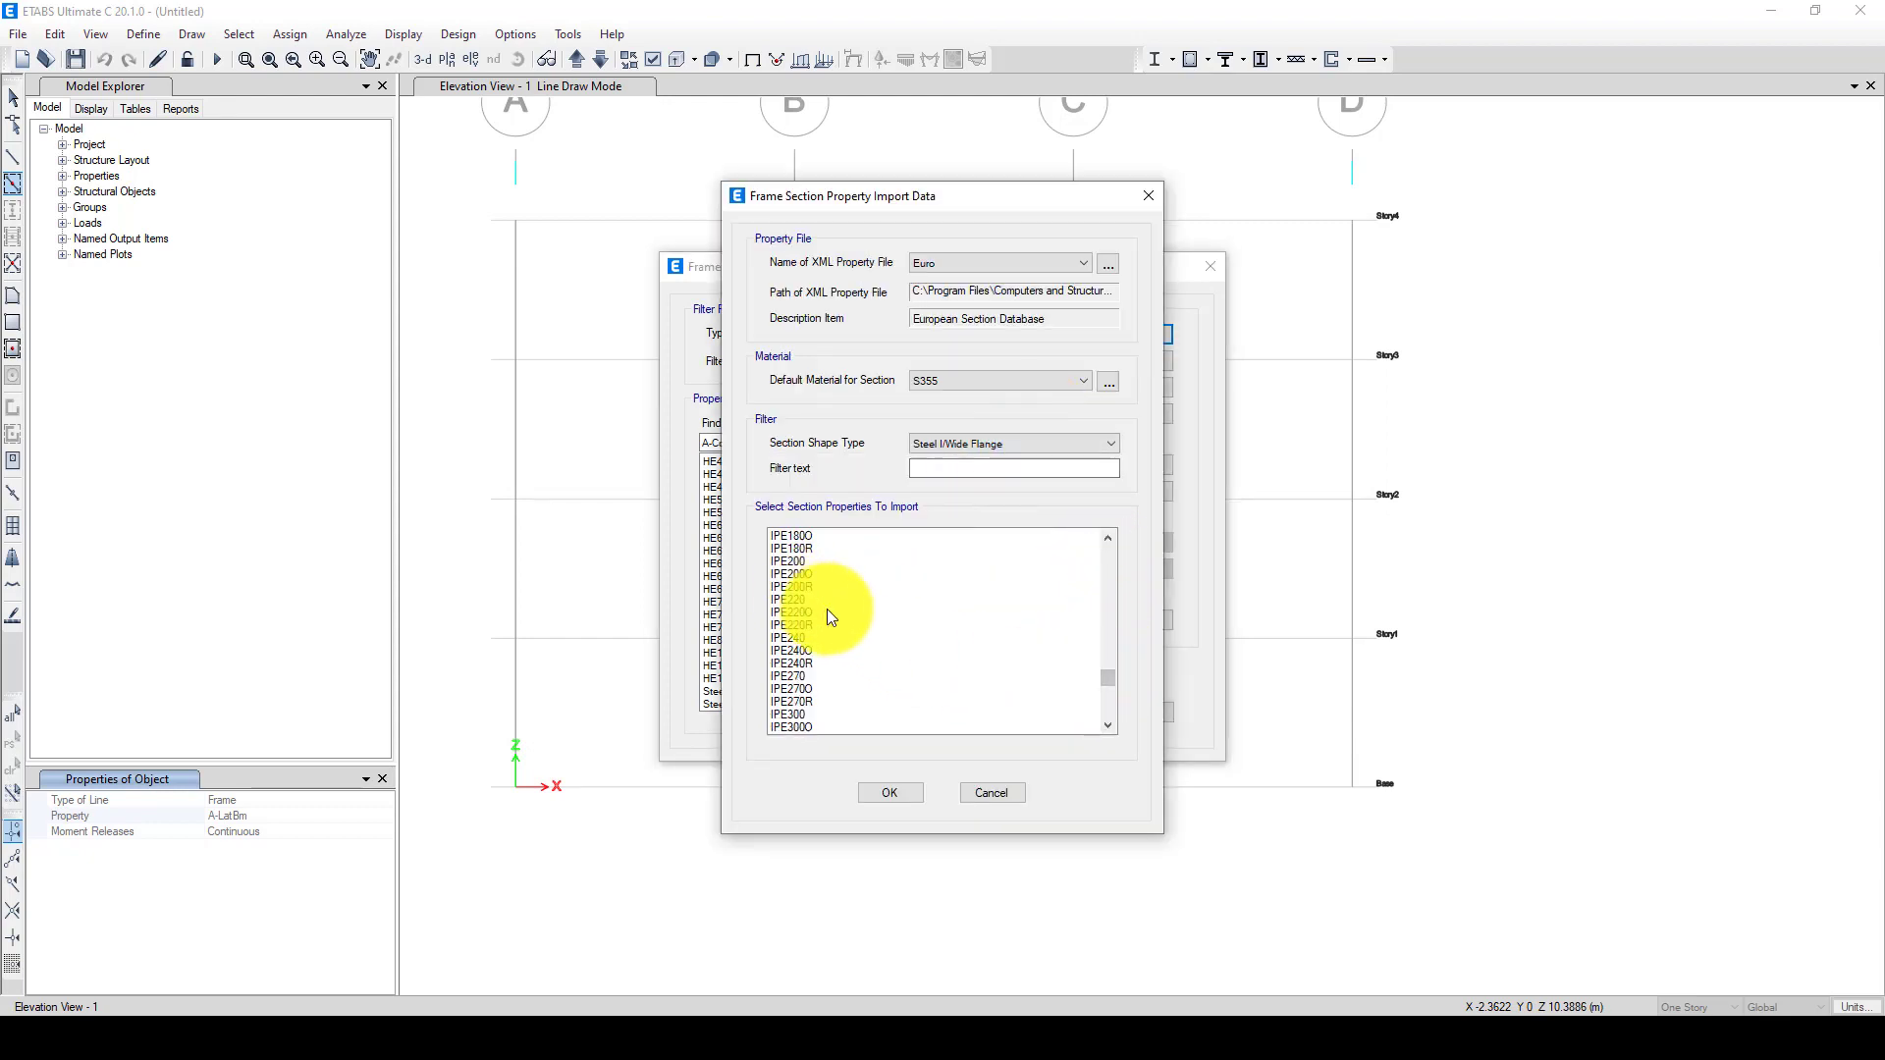
{"action": "scroll", "coordinate": [828, 613], "scroll_direction": "down", "scroll_amount": 5}
{"action": "left_click", "coordinate": [797, 638]}
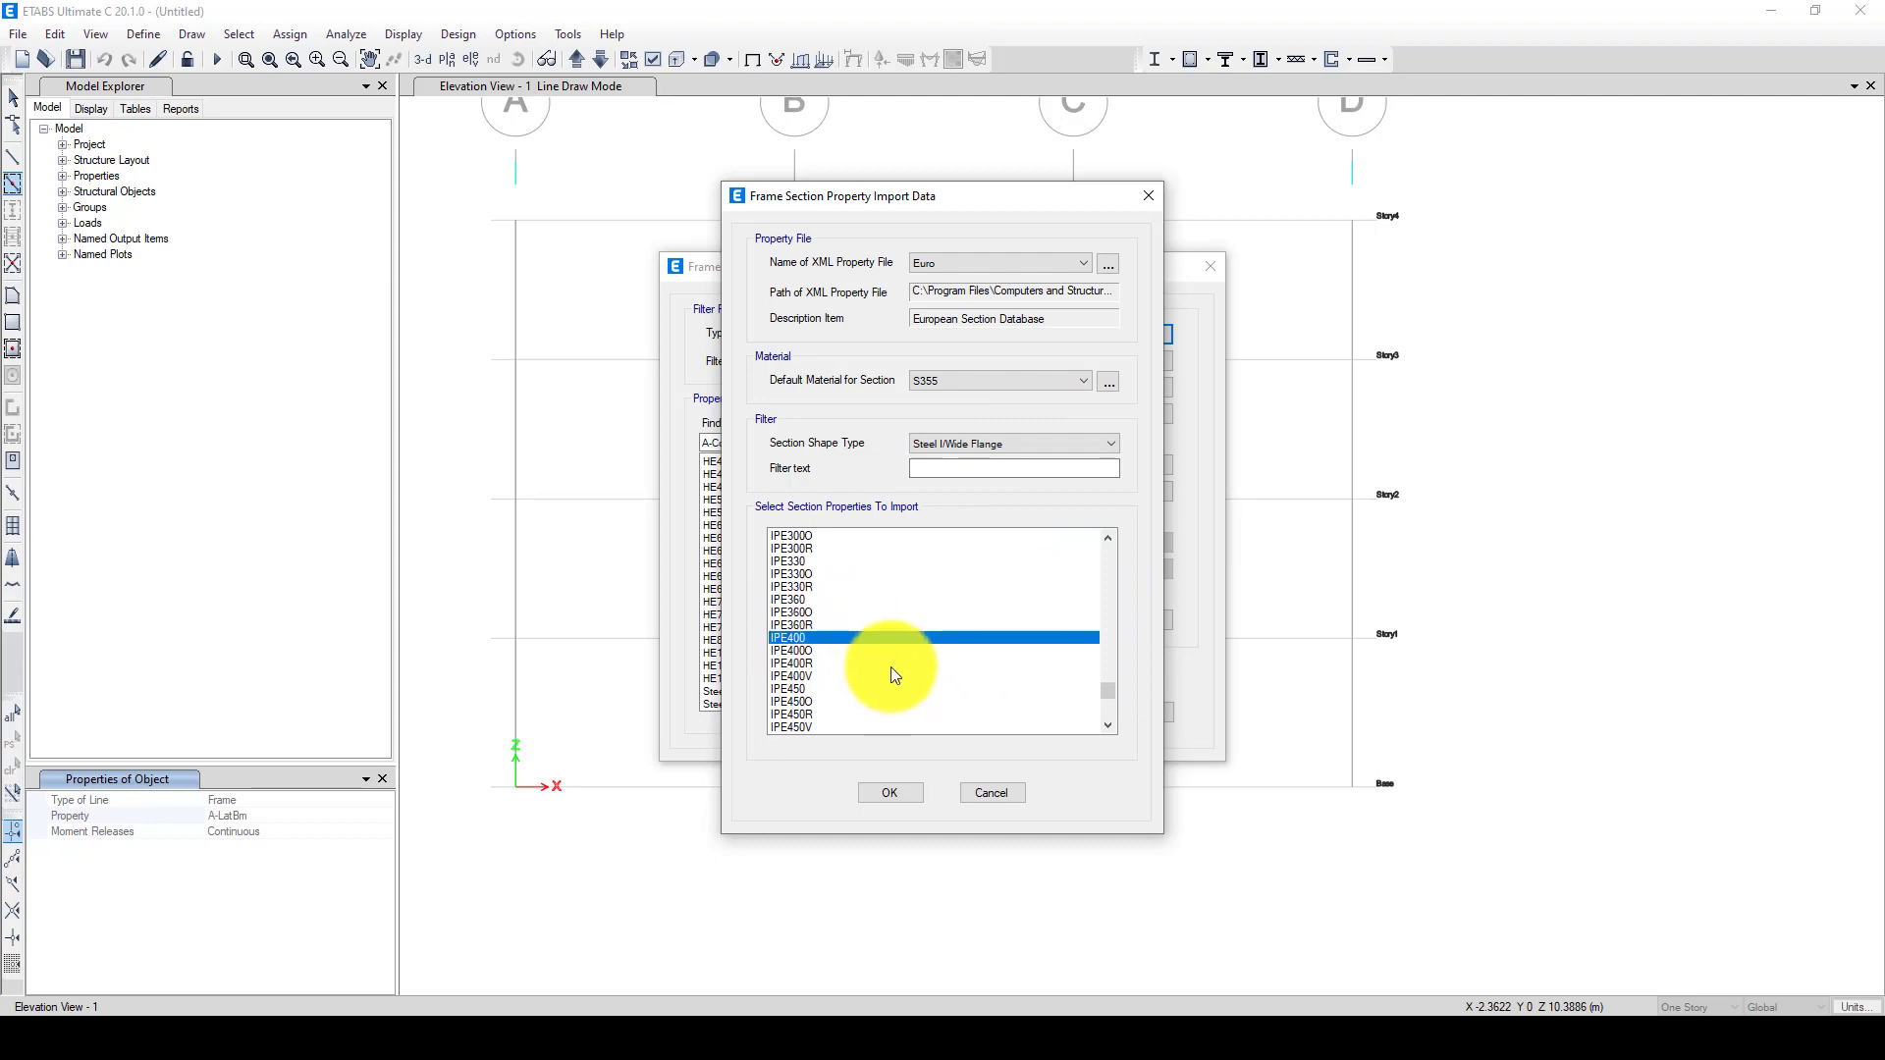
{"action": "scroll", "coordinate": [868, 675], "scroll_direction": "down", "scroll_amount": 5}
{"action": "left_click", "coordinate": [797, 549]}
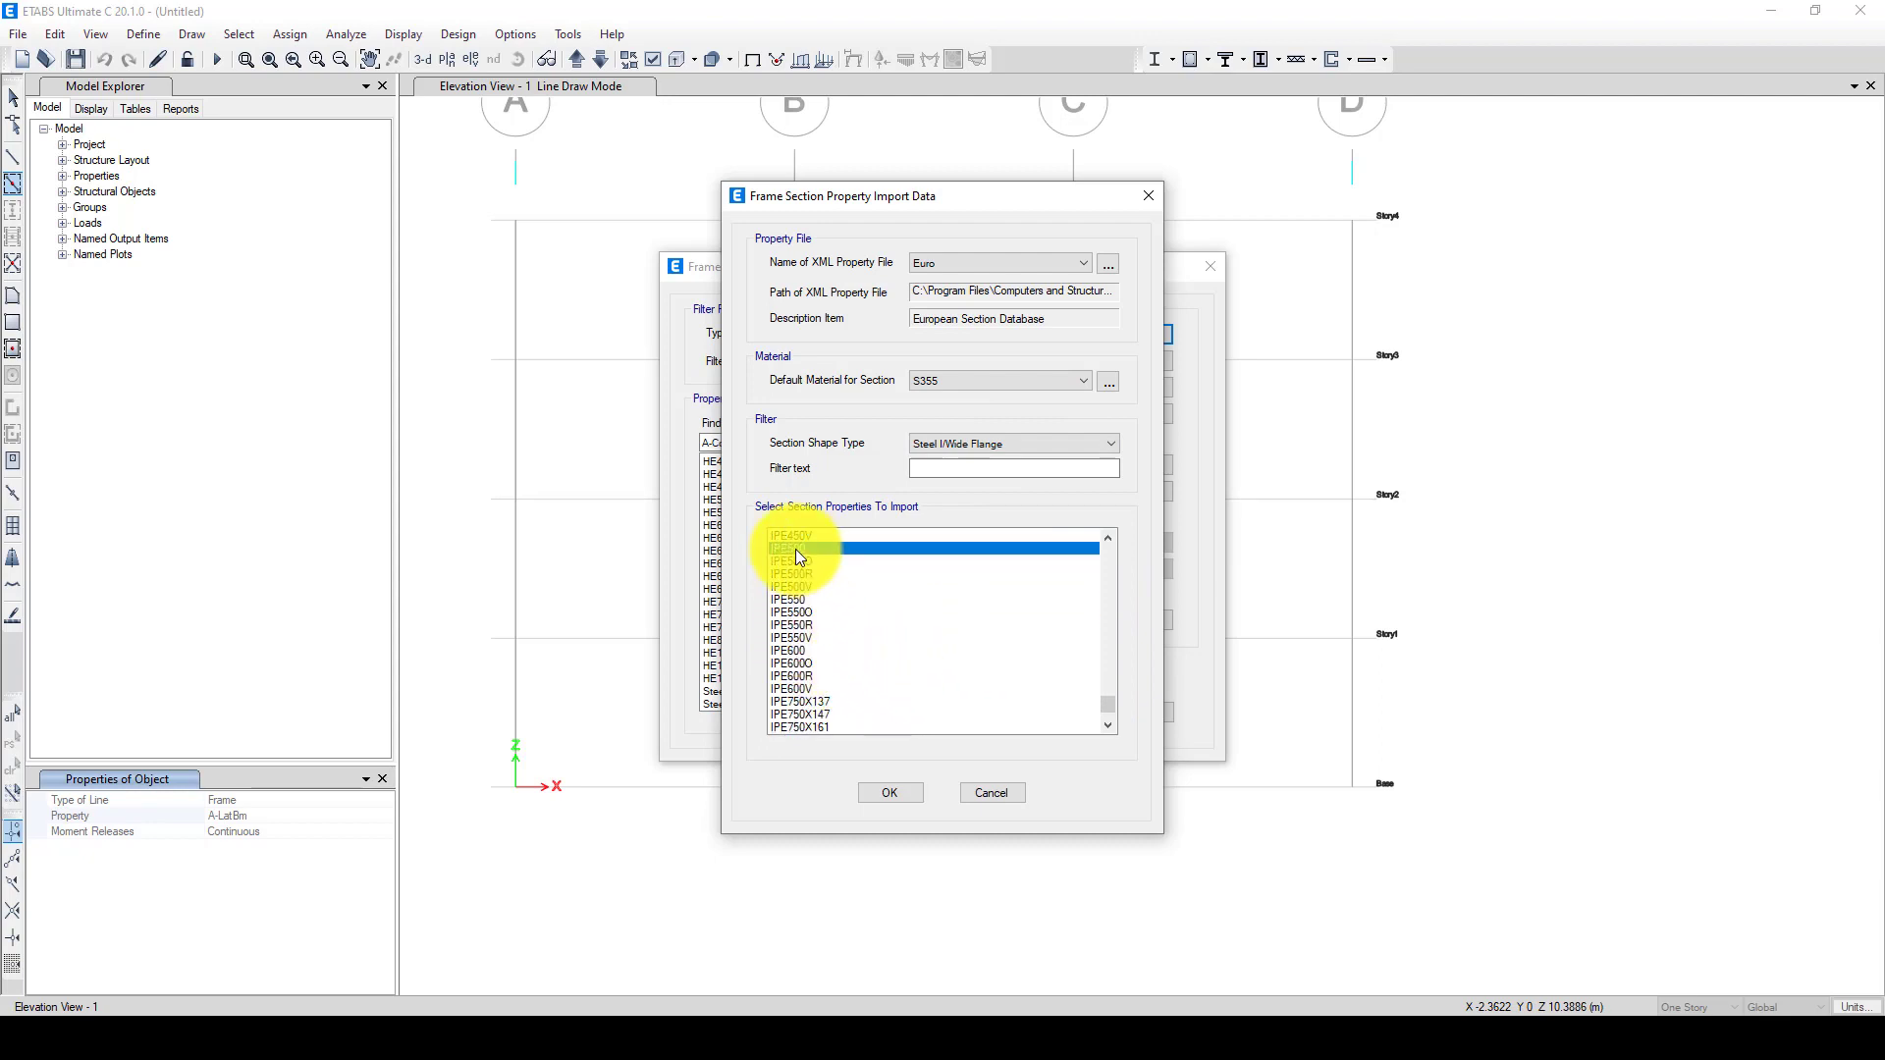
{"action": "left_click", "coordinate": [885, 793]}
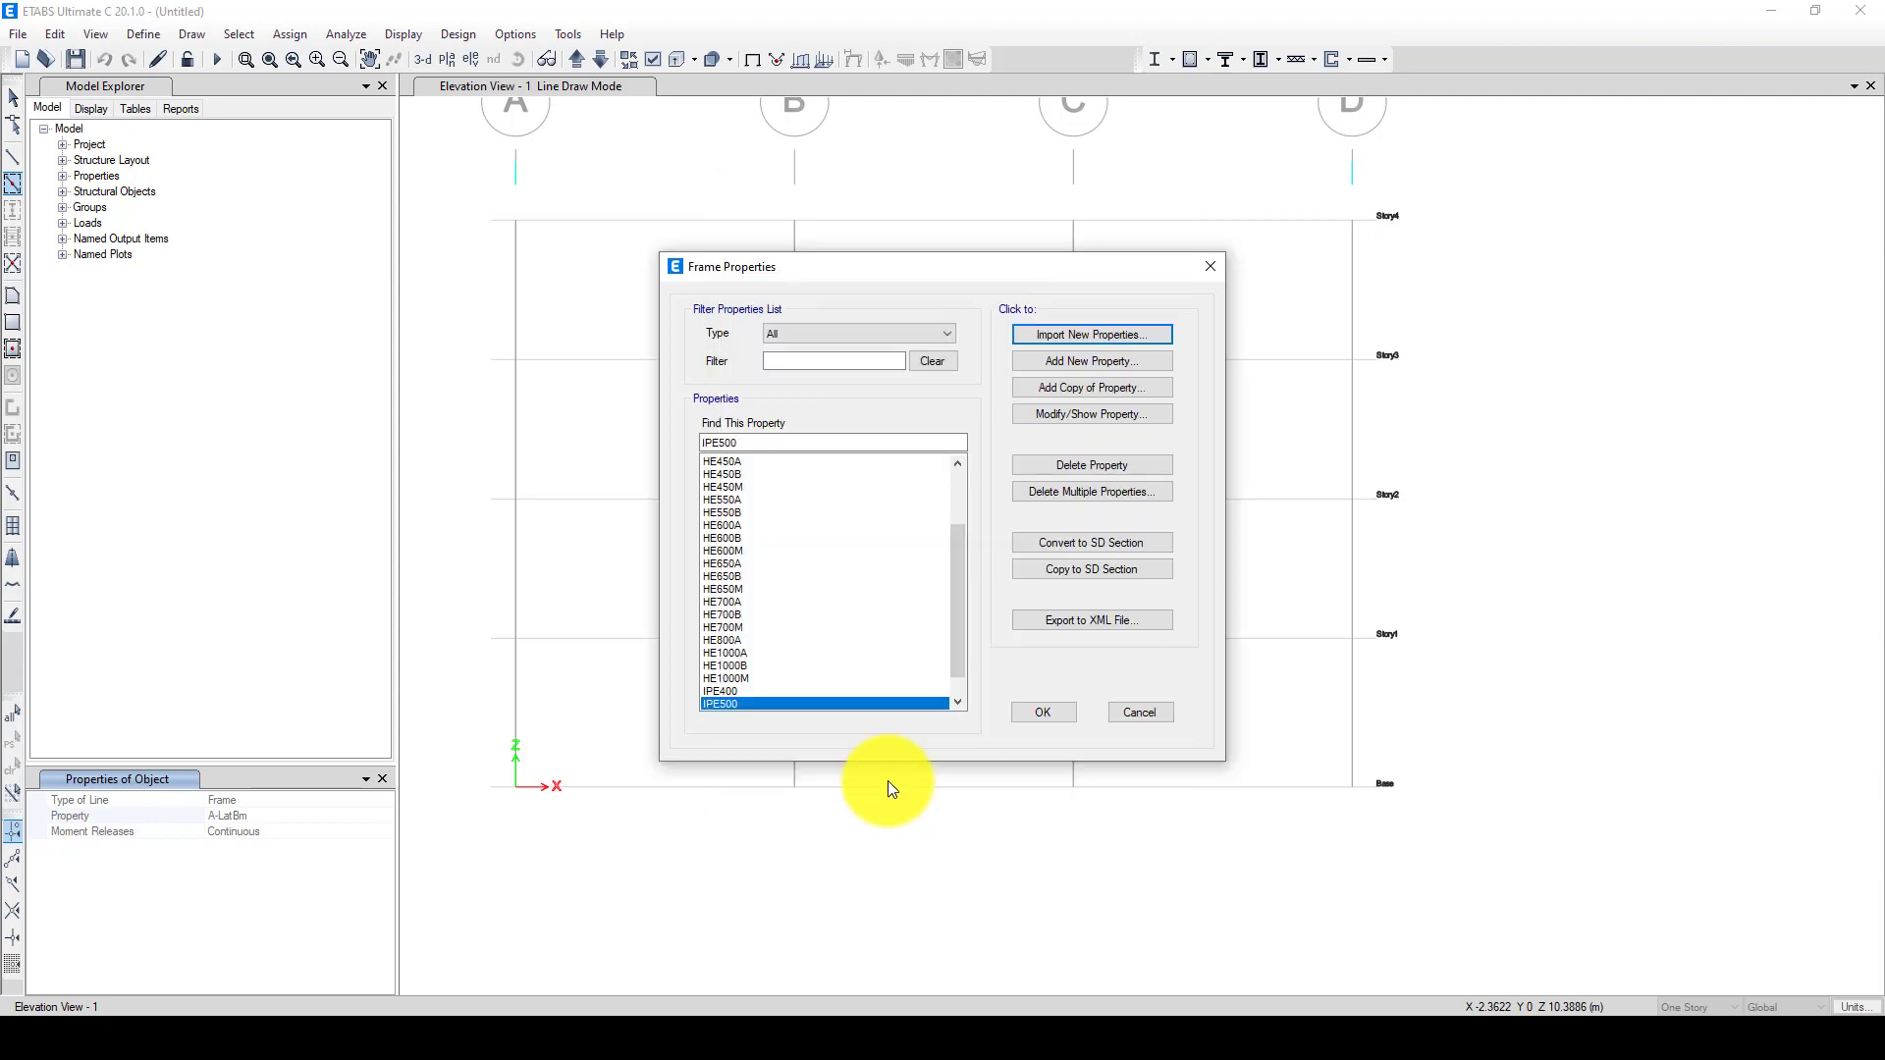
{"action": "left_click", "coordinate": [1043, 714]}
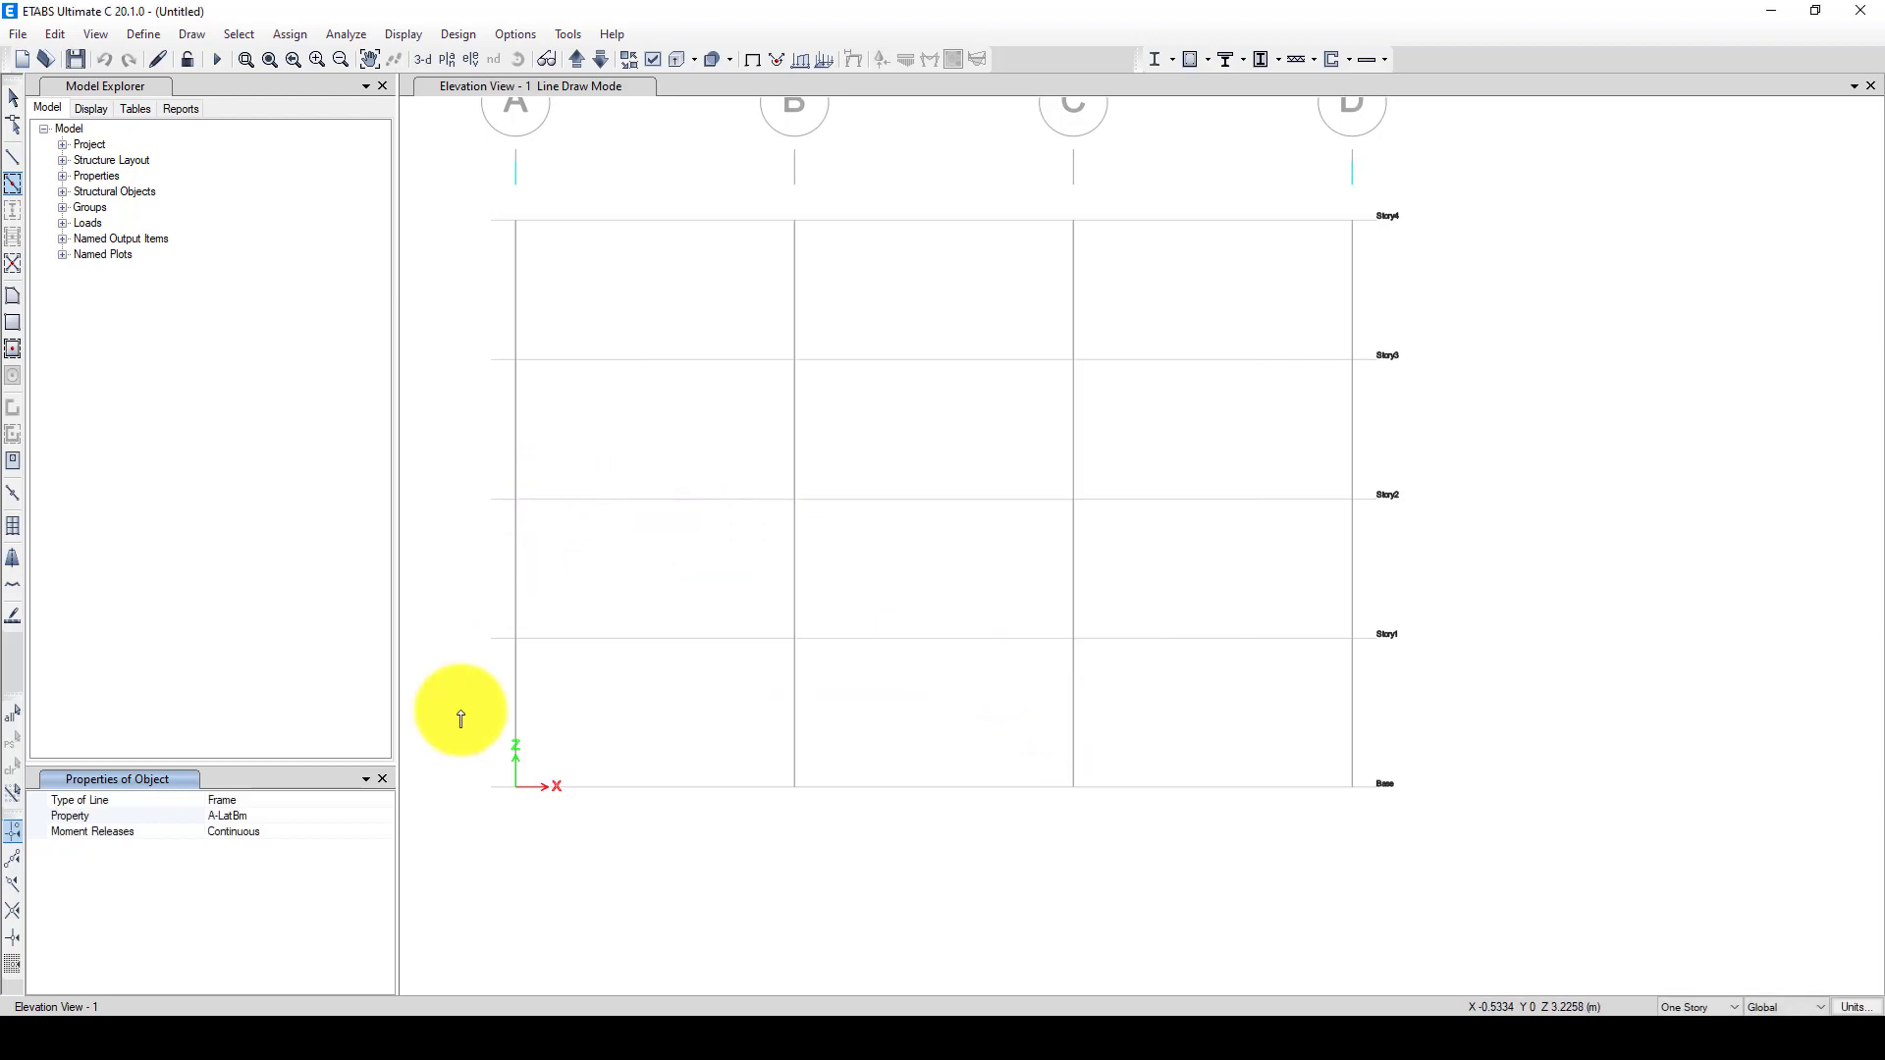
- Set the section property to IPE400 and draw beams between grids A and B at all four story levels
{"action": "left_click", "coordinate": [299, 814]}
{"action": "left_click", "coordinate": [386, 816]}
{"action": "scroll", "coordinate": [328, 896], "scroll_direction": "down", "scroll_amount": 2}
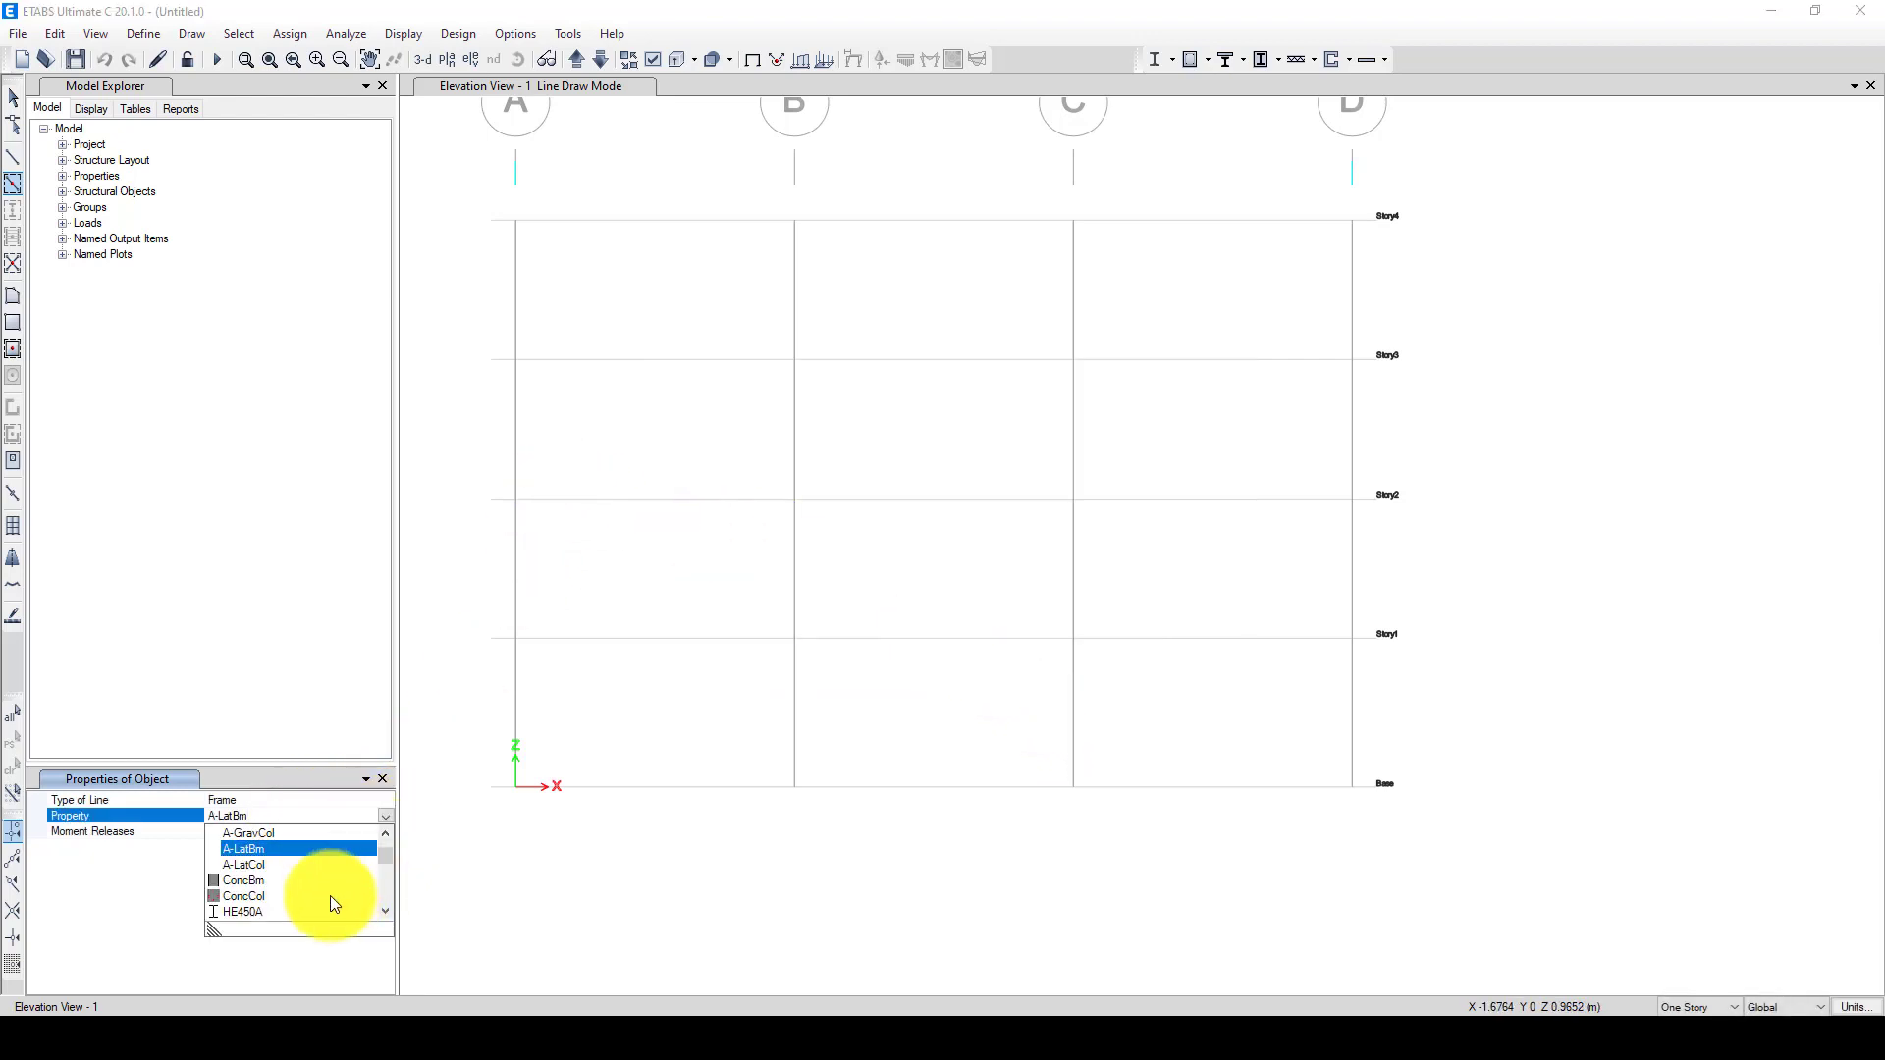
{"action": "scroll", "coordinate": [322, 898], "scroll_direction": "down", "scroll_amount": 8}
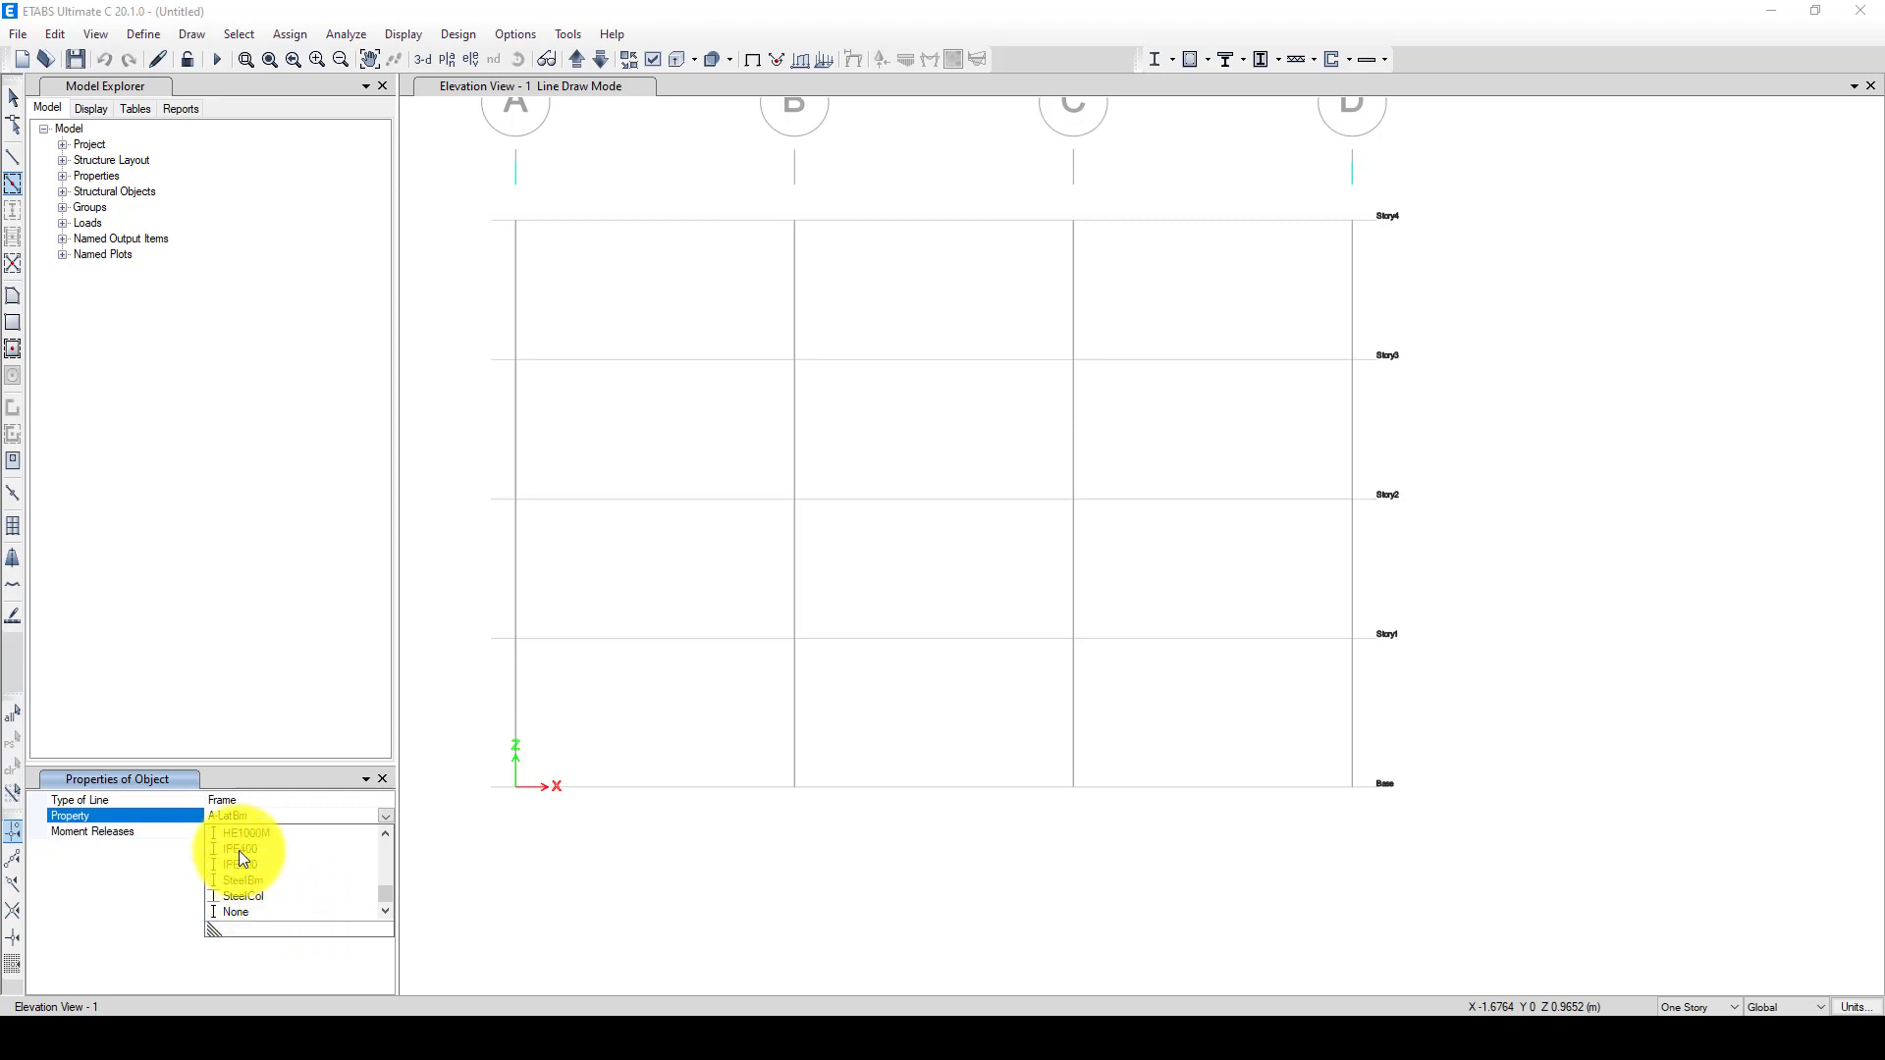
{"action": "left_click", "coordinate": [240, 850]}
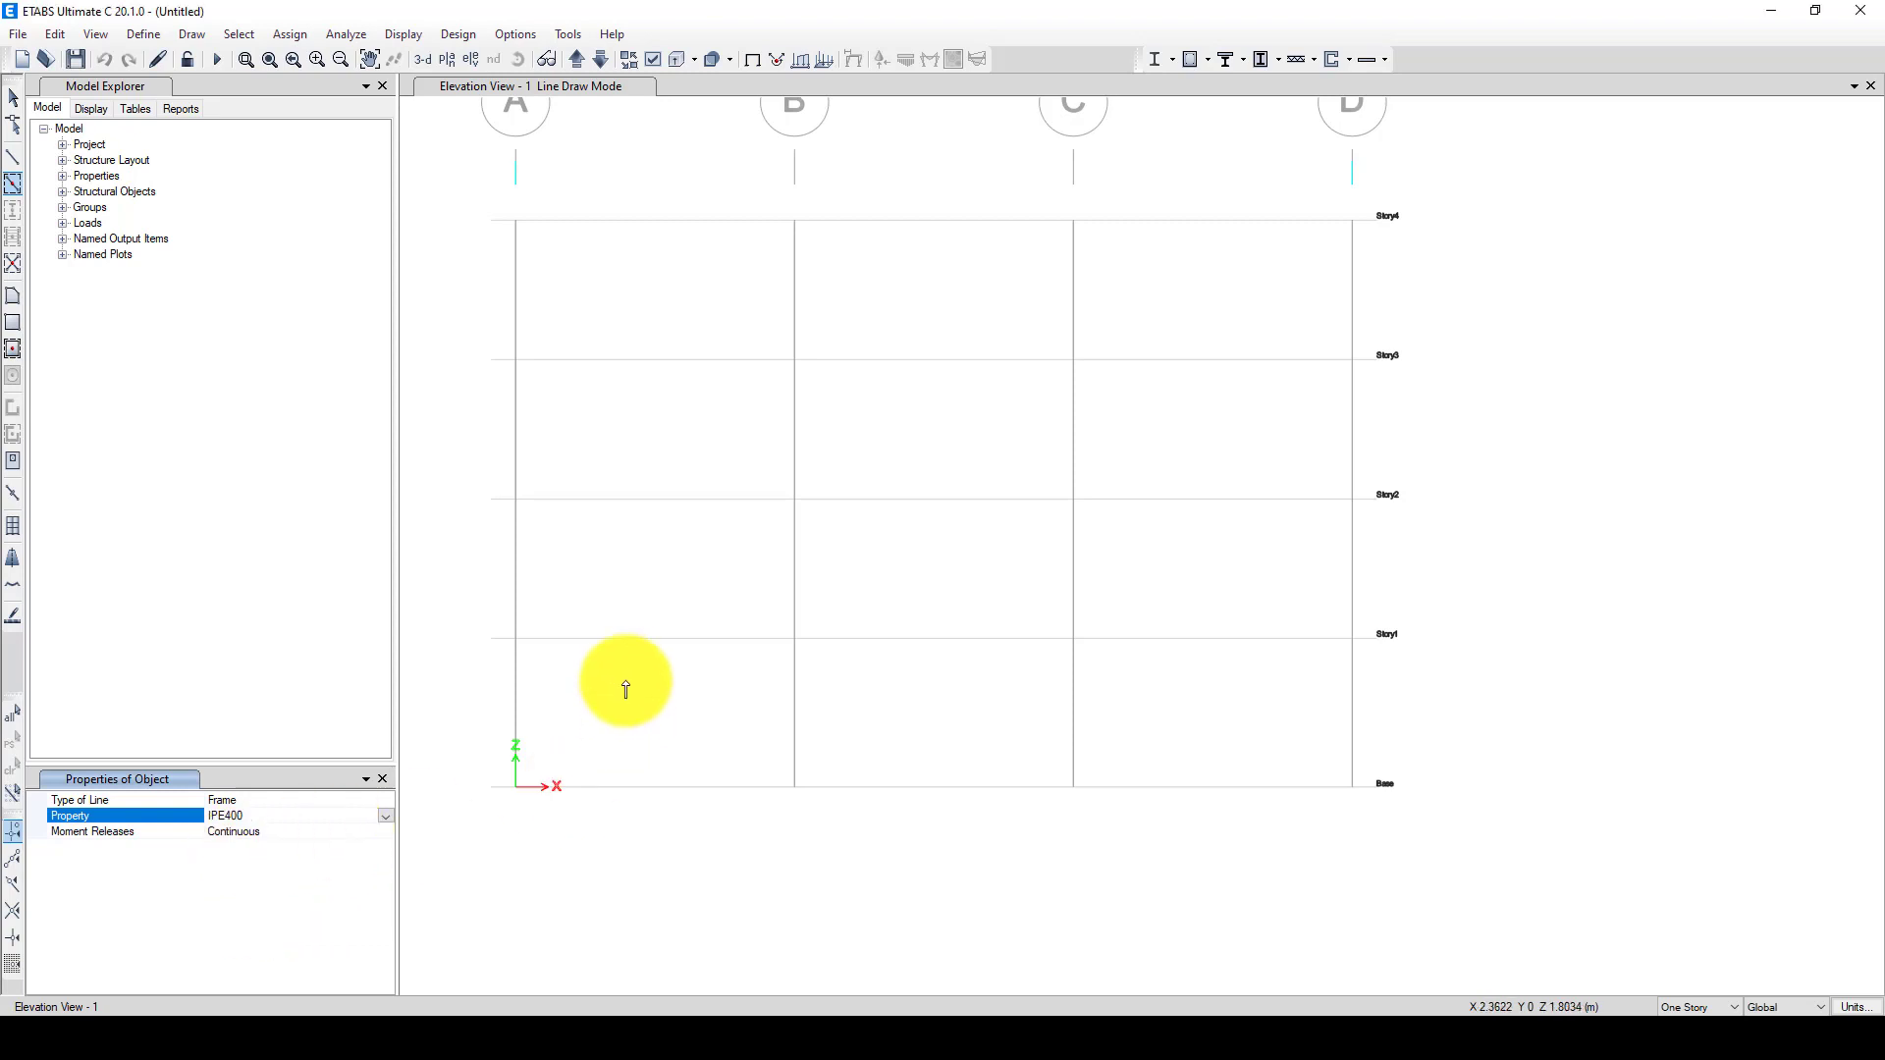
{"action": "left_click", "coordinate": [626, 640]}
{"action": "scroll", "coordinate": [625, 643], "scroll_direction": "down", "scroll_amount": 3}
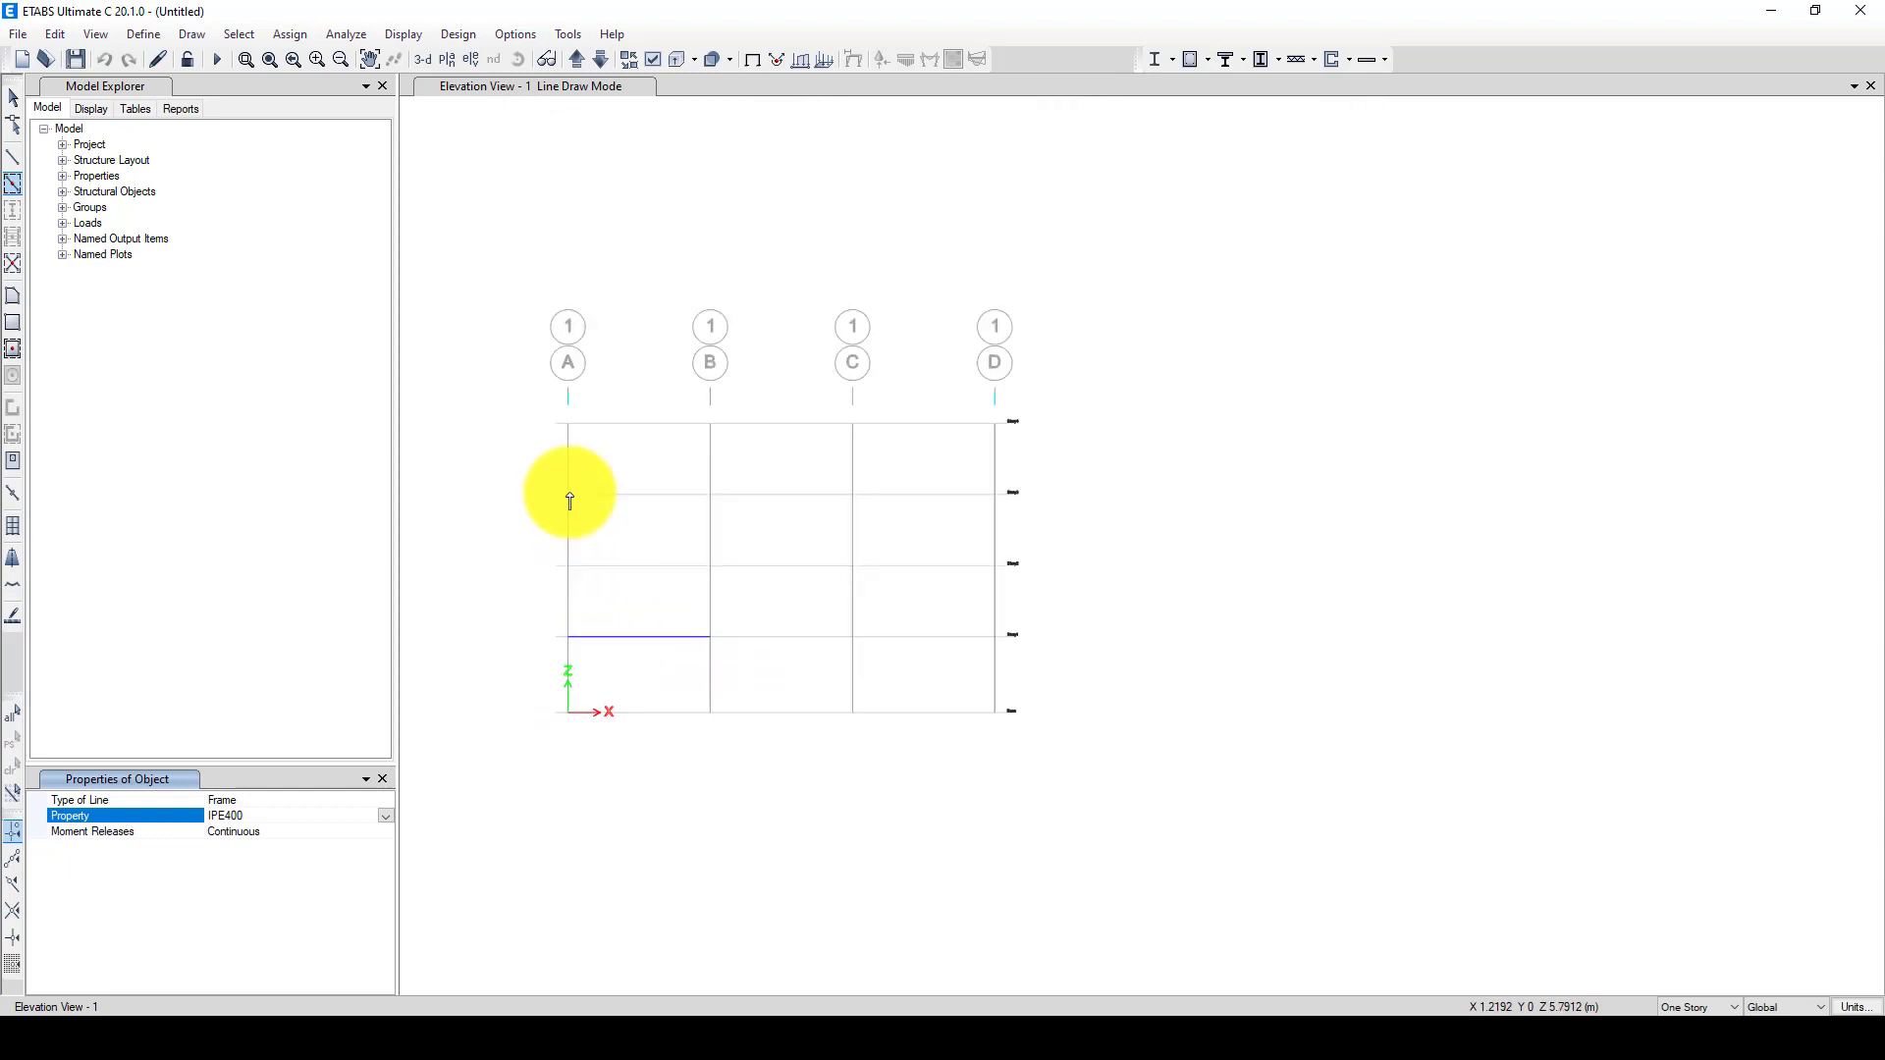
{"action": "left_click", "coordinate": [593, 424]}
{"action": "left_click", "coordinate": [629, 496]}
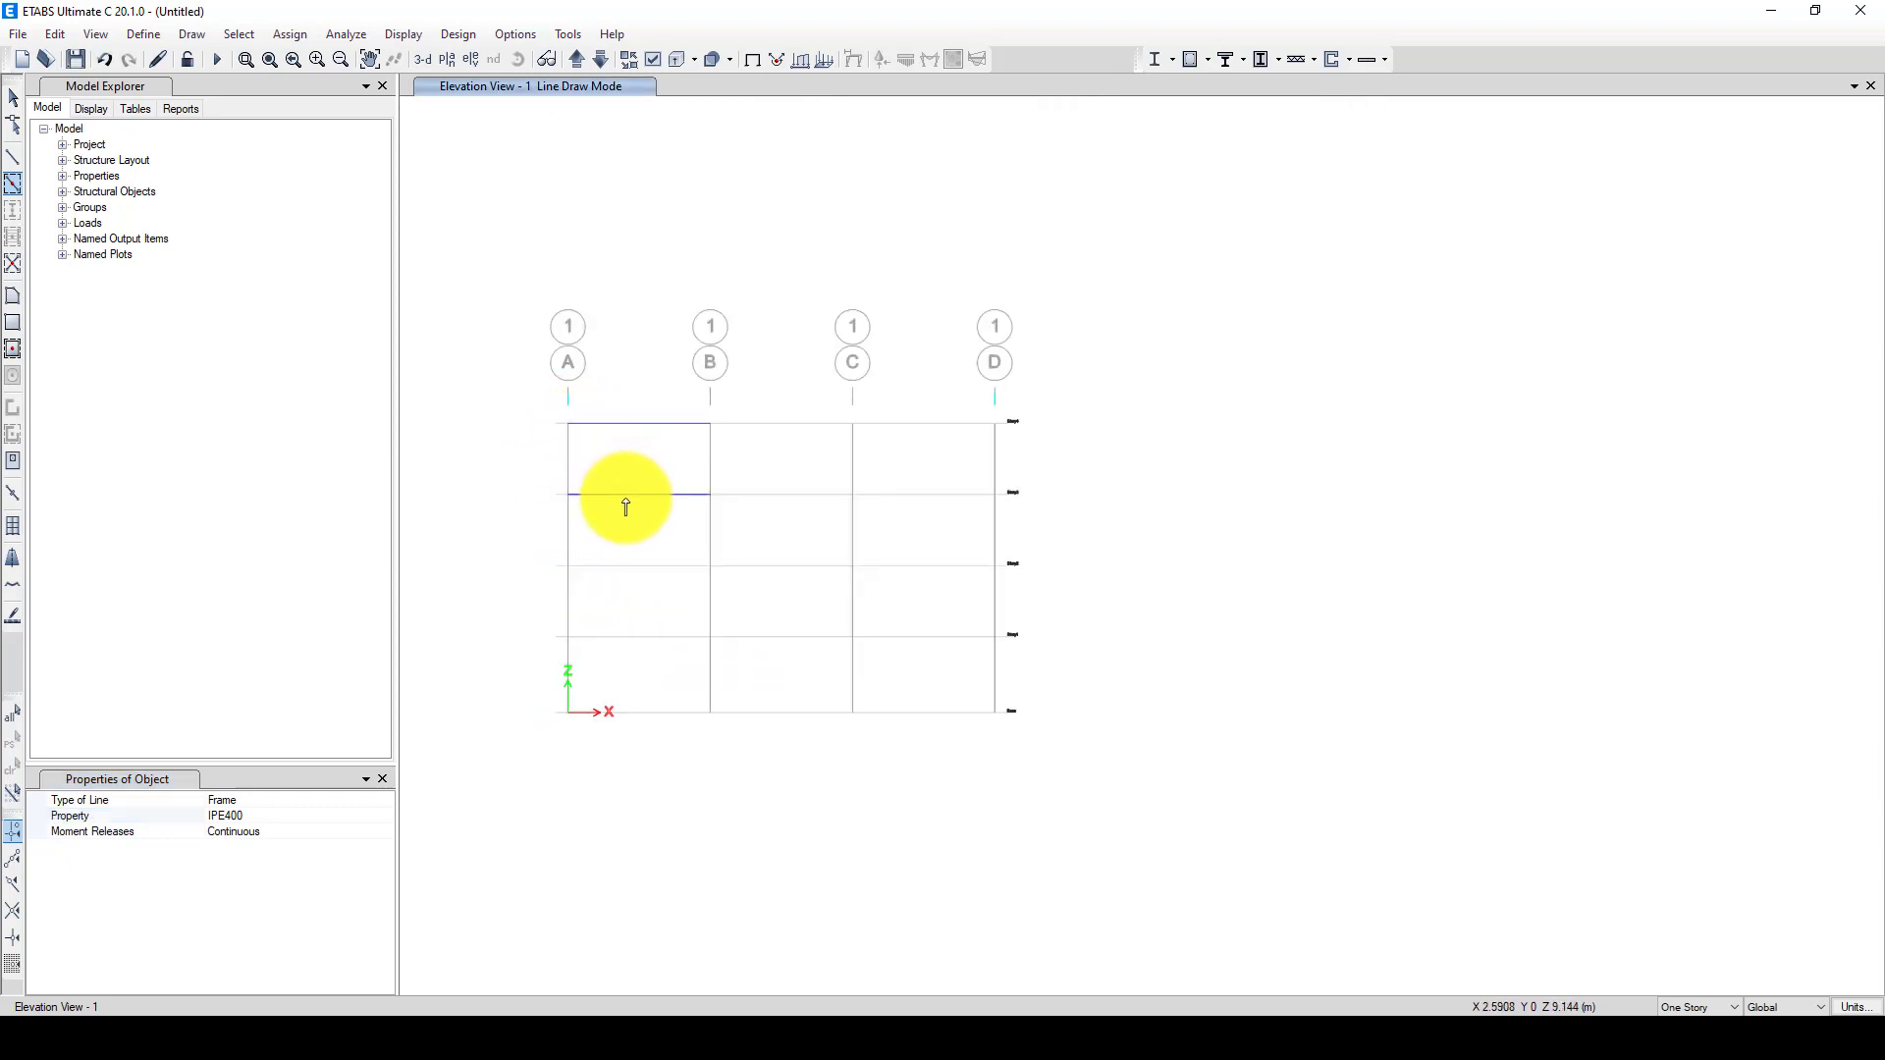
{"action": "left_click", "coordinate": [628, 566]}
{"action": "left_click", "coordinate": [643, 638]}
- Draw IPE400 beams between grids B and C and between grids C and D at all four story levels
{"action": "left_click", "coordinate": [780, 424]}
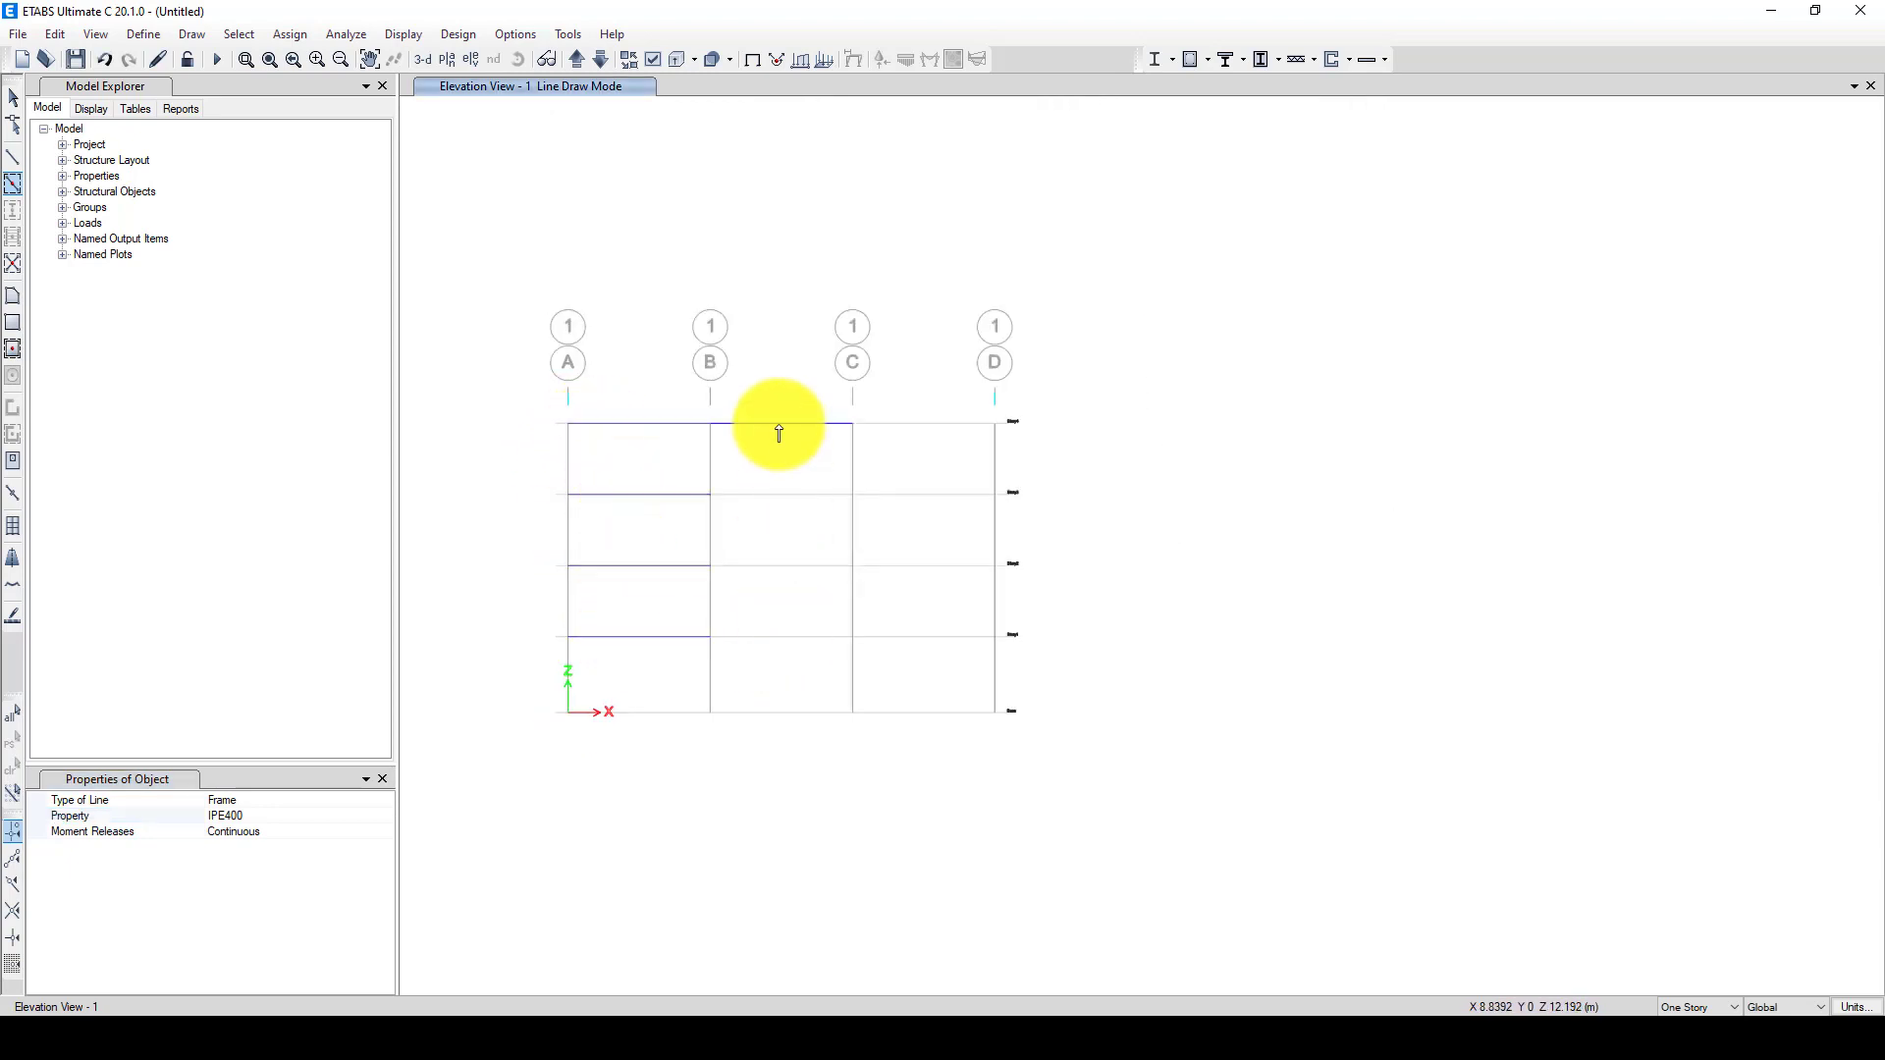
{"action": "left_click", "coordinate": [782, 496]}
{"action": "left_click", "coordinate": [783, 566]}
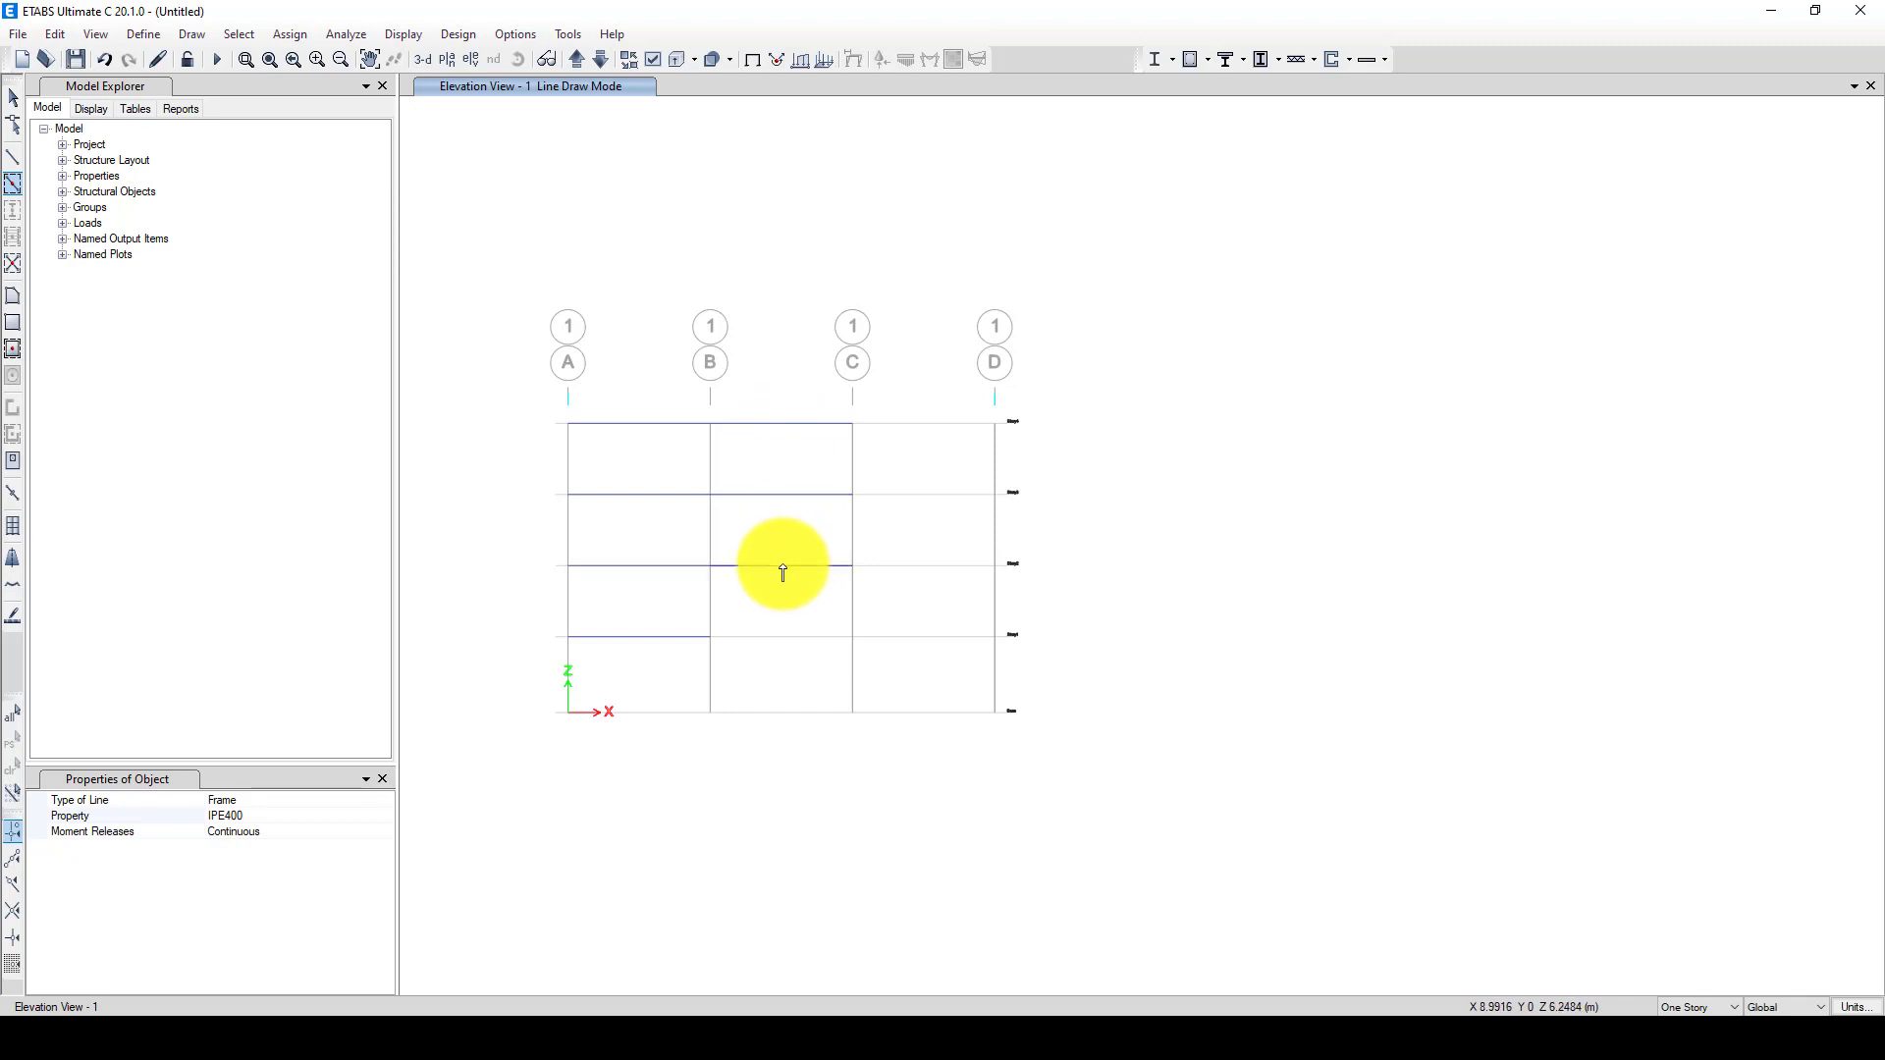
{"action": "left_click", "coordinate": [796, 638]}
{"action": "left_click", "coordinate": [913, 638]}
{"action": "left_click", "coordinate": [904, 566]}
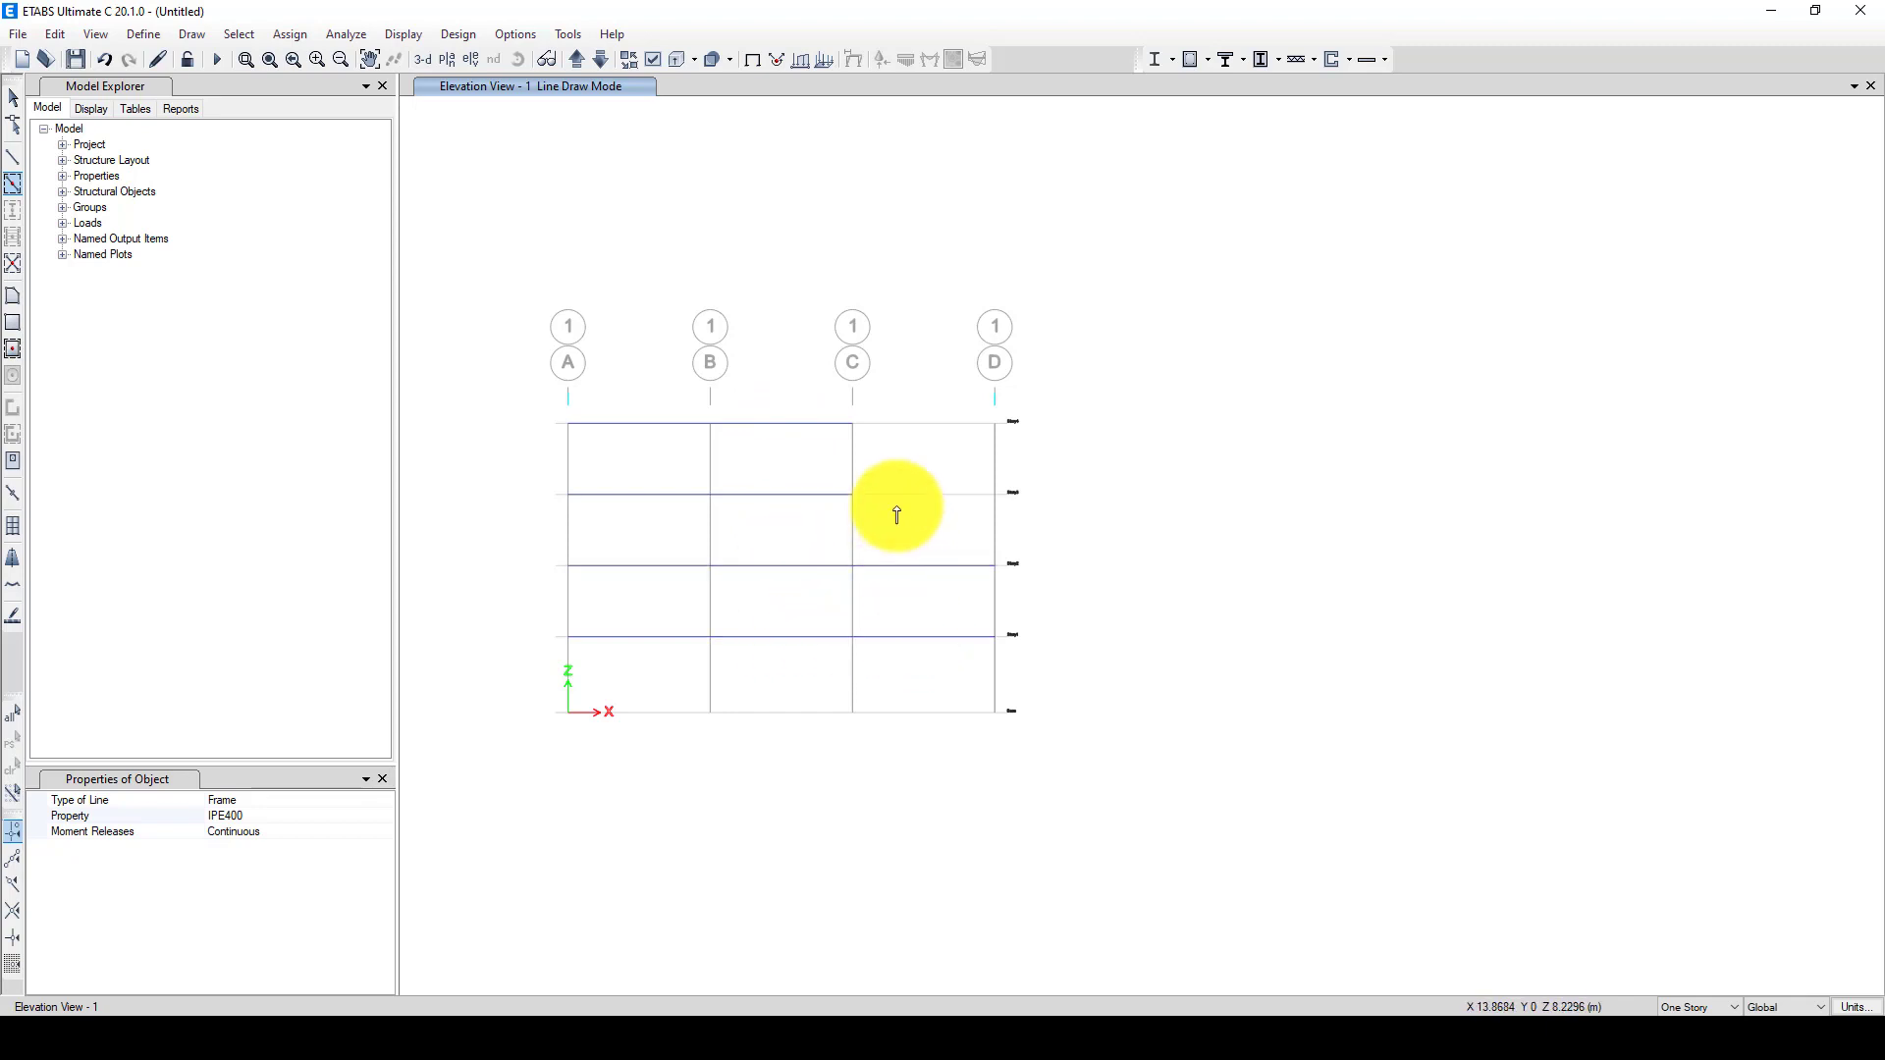
{"action": "left_click", "coordinate": [898, 495]}
{"action": "left_click", "coordinate": [896, 424]}
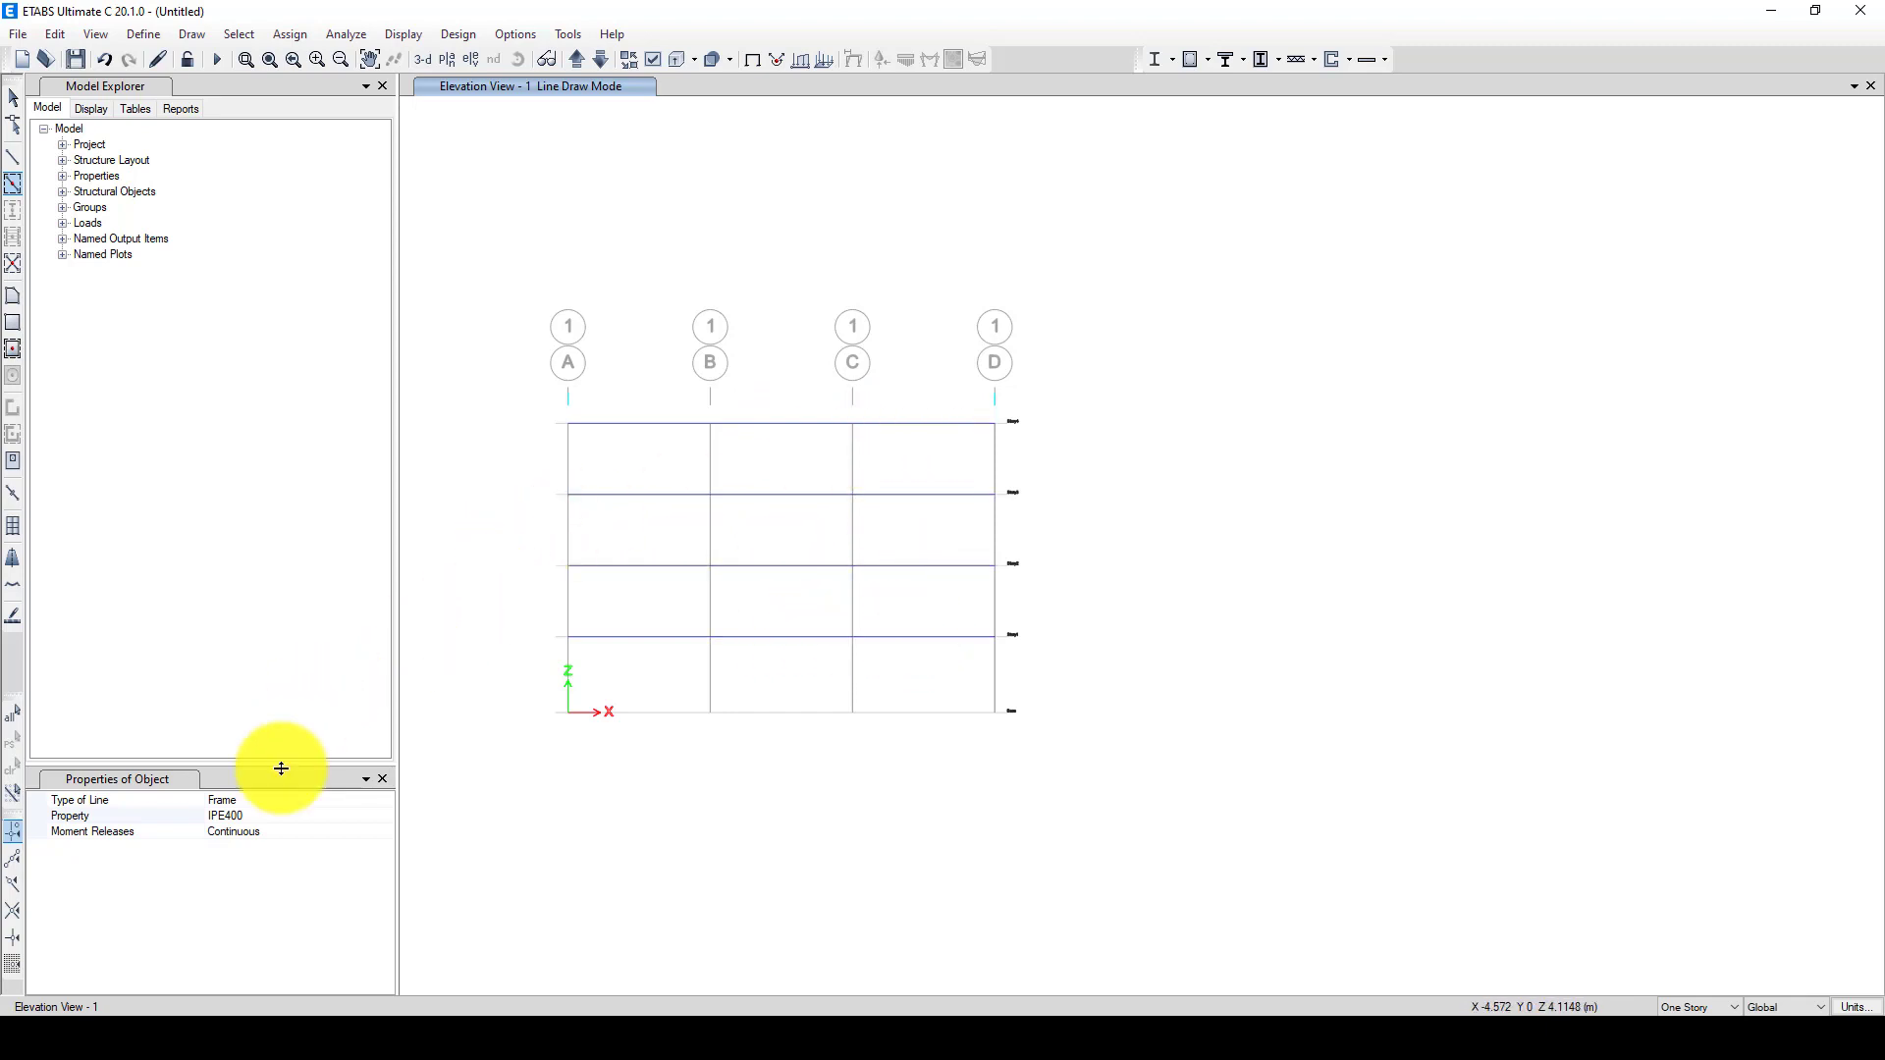
- Set the section property to IPE500 and draw the columns along grids A, B, C and D over the full frame height
{"action": "left_click", "coordinate": [265, 816]}
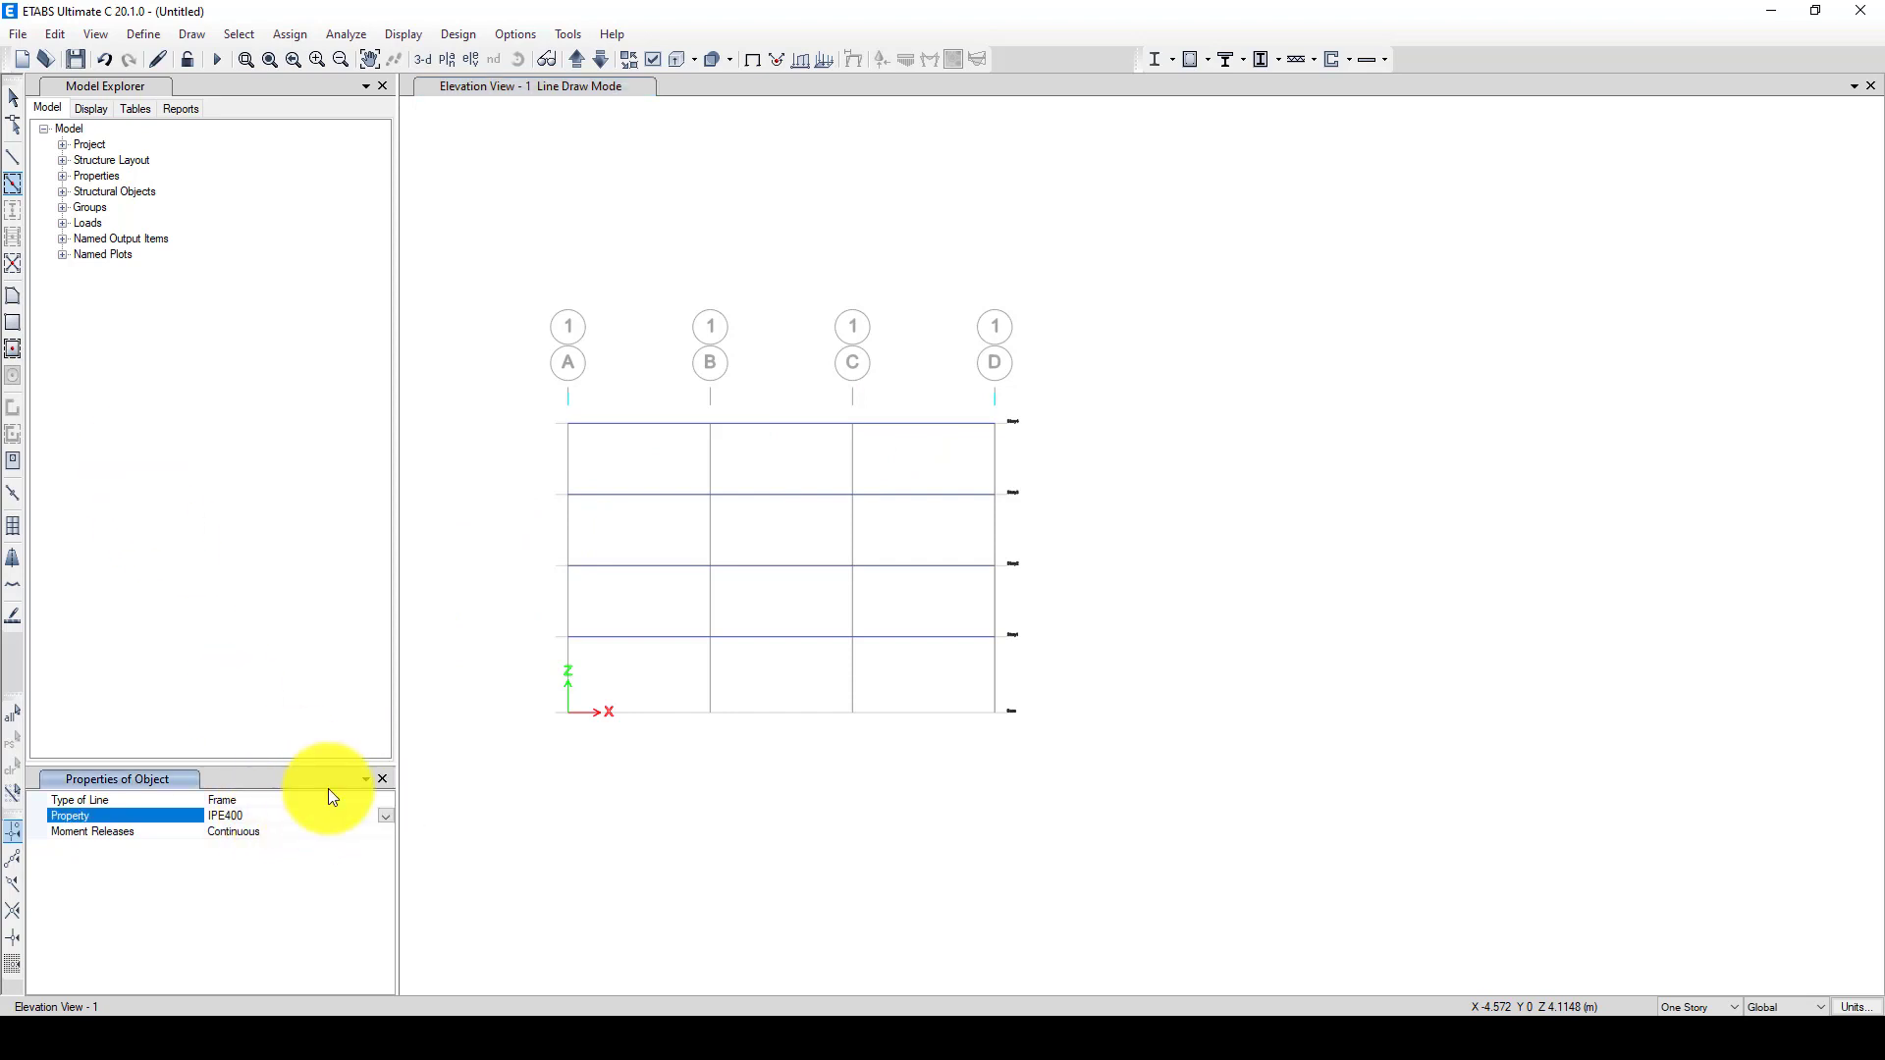
{"action": "left_click", "coordinate": [387, 816]}
{"action": "left_click", "coordinate": [249, 866]}
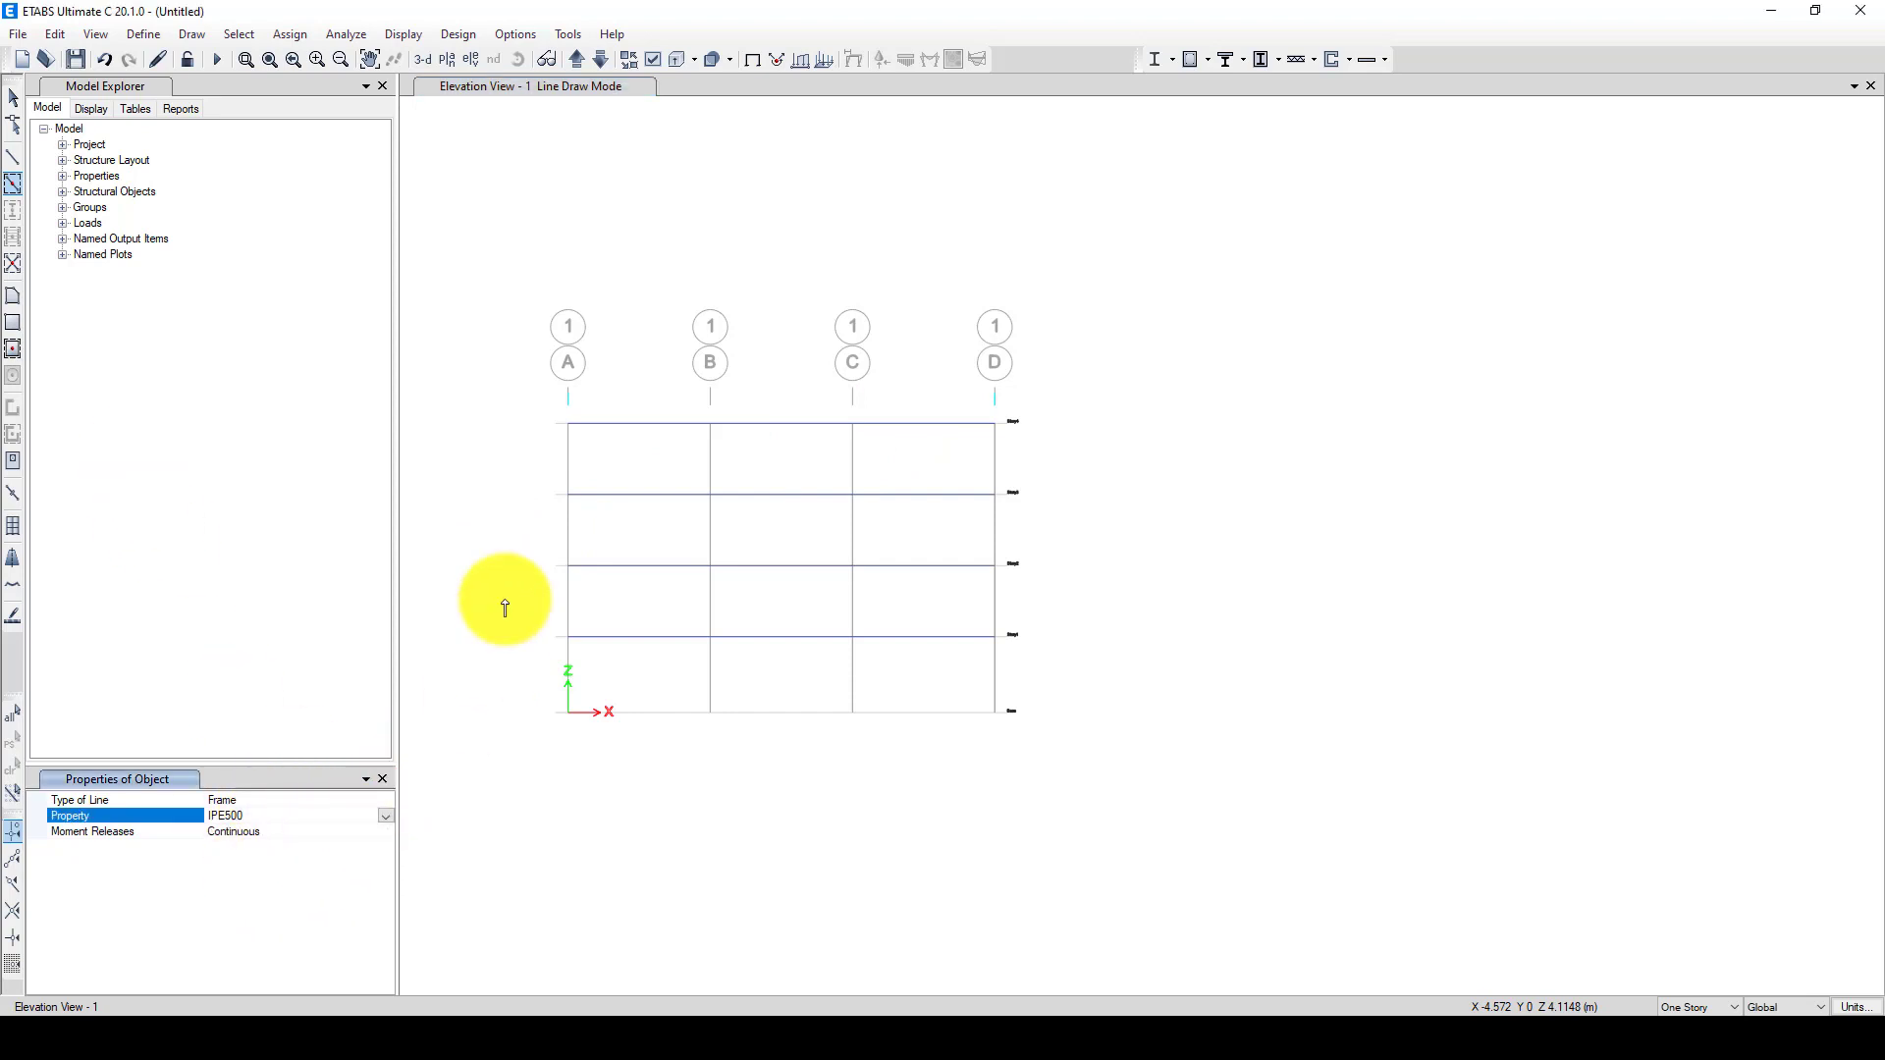
{"action": "left_click_drag", "start_coordinate": [525, 403], "coordinate": [600, 783]}
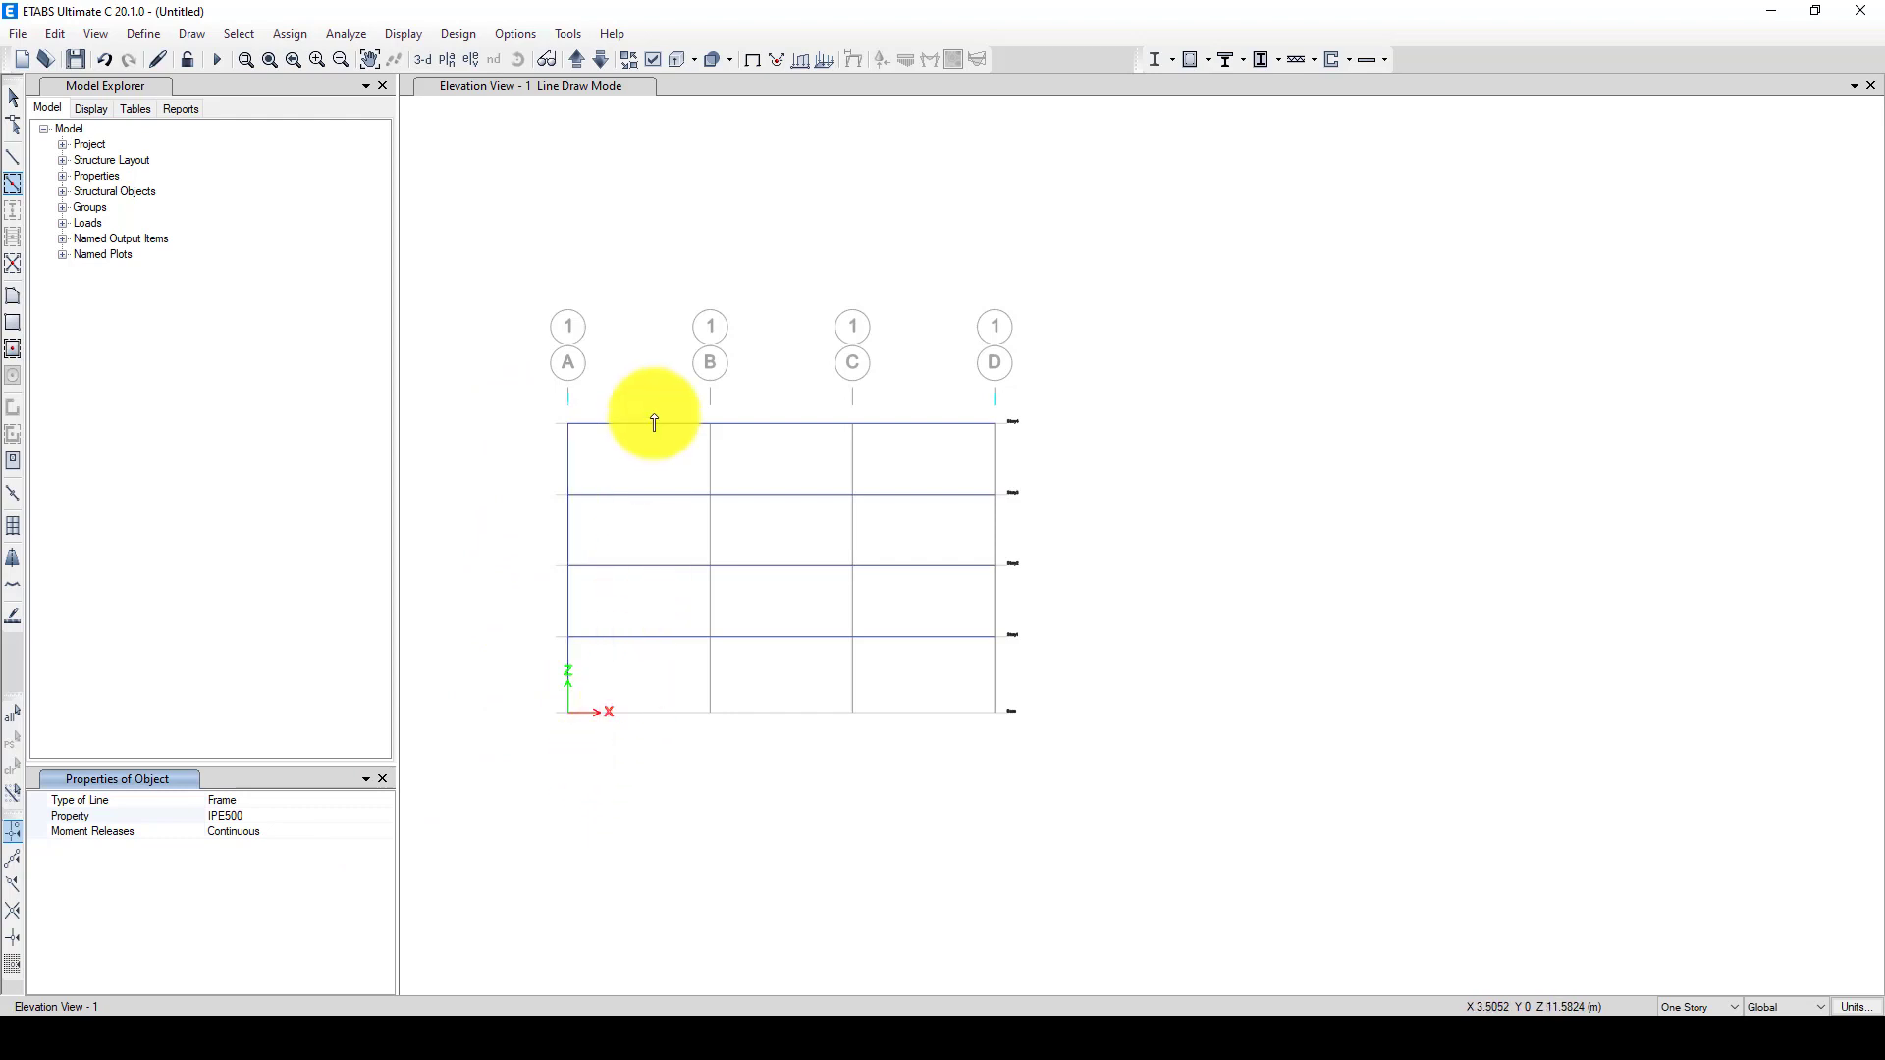
{"action": "mouse_move", "coordinate": [654, 383]}
{"action": "left_mouse_down"}
{"action": "mouse_move", "coordinate": [741, 756]}
{"action": "mouse_move", "coordinate": [752, 735]}
{"action": "left_mouse_up"}
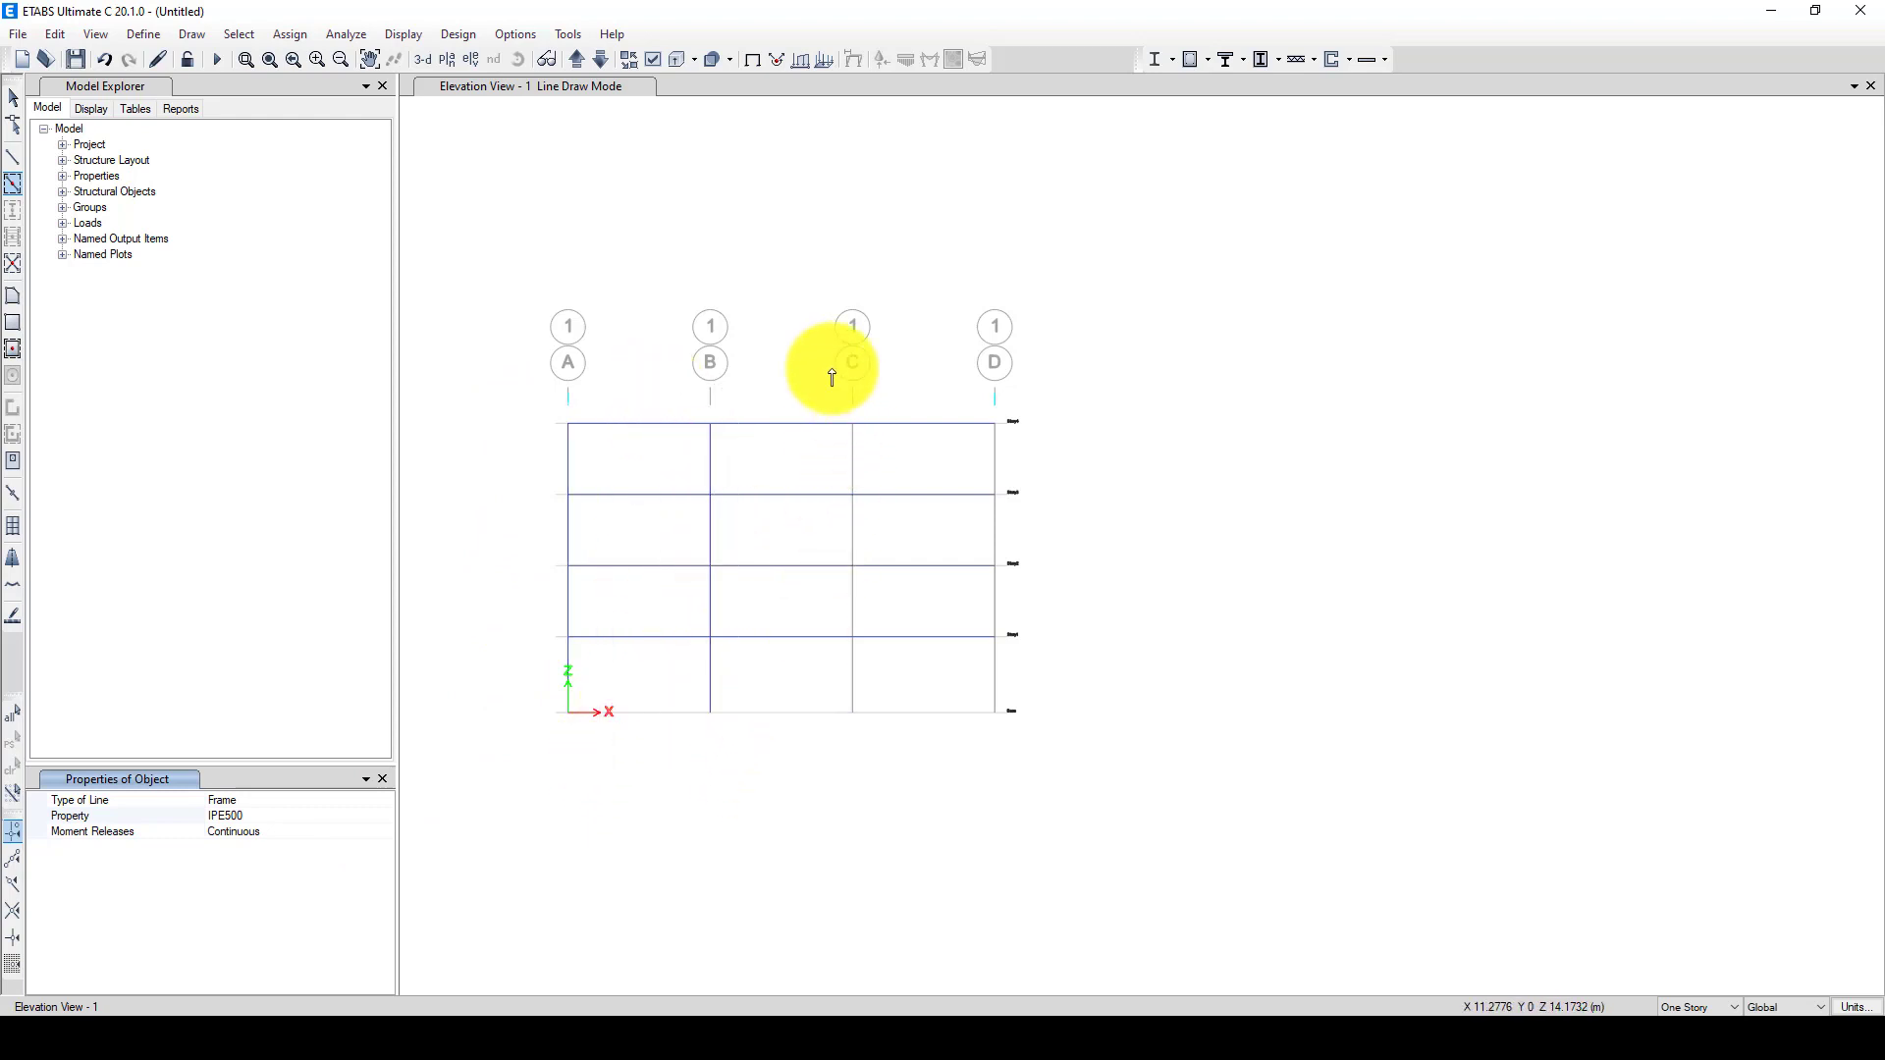
{"action": "left_click_drag", "start_coordinate": [837, 374], "coordinate": [881, 798]}
{"action": "mouse_move", "coordinate": [975, 430]}
{"action": "left_mouse_down"}
{"action": "mouse_move", "coordinate": [1031, 762]}
{"action": "mouse_move", "coordinate": [976, 724]}
{"action": "left_mouse_up"}
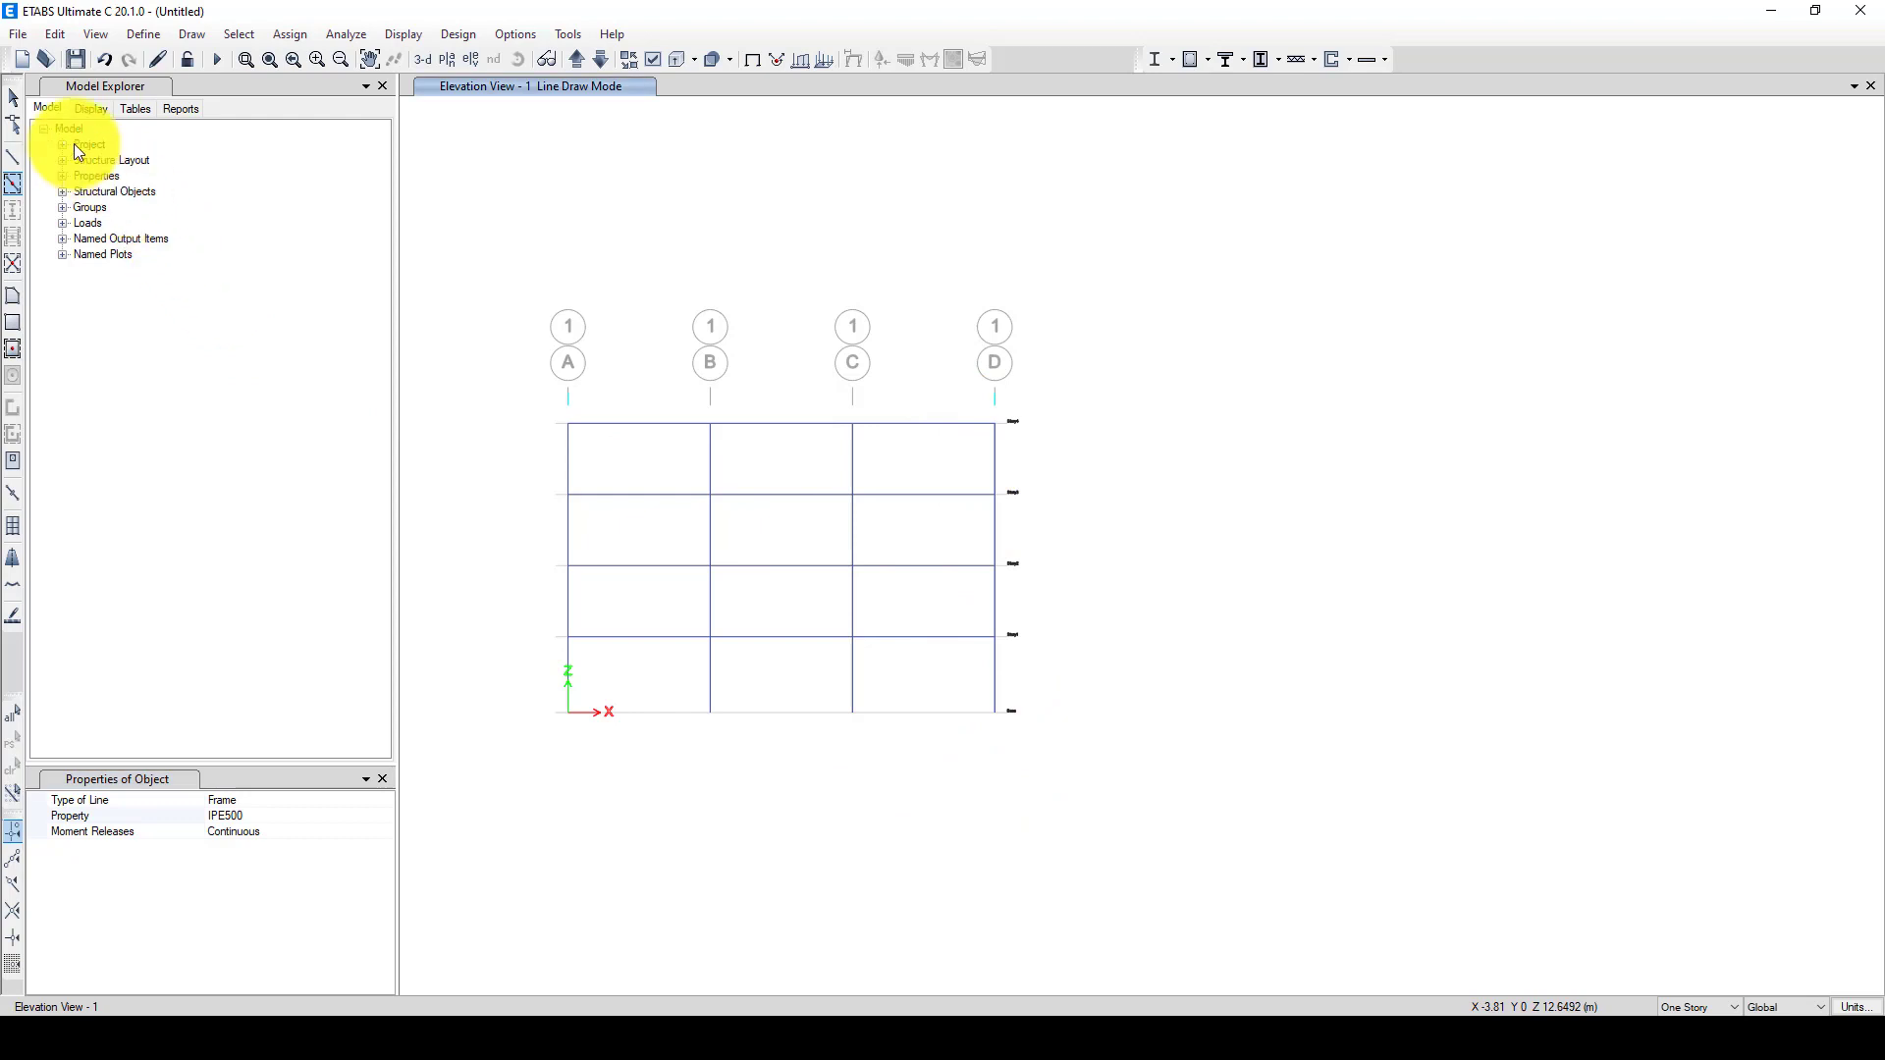
- Select the four base joints and assign fixed restraints with all translations and rotations restrained
{"action": "left_click", "coordinate": [13, 98]}
{"action": "mouse_move", "coordinate": [531, 696]}
{"action": "left_mouse_down"}
{"action": "mouse_move", "coordinate": [1040, 780]}
{"action": "mouse_move", "coordinate": [1071, 768]}
{"action": "left_mouse_up"}
{"action": "left_click", "coordinate": [291, 34]}
{"action": "mouse_move", "coordinate": [320, 62]}
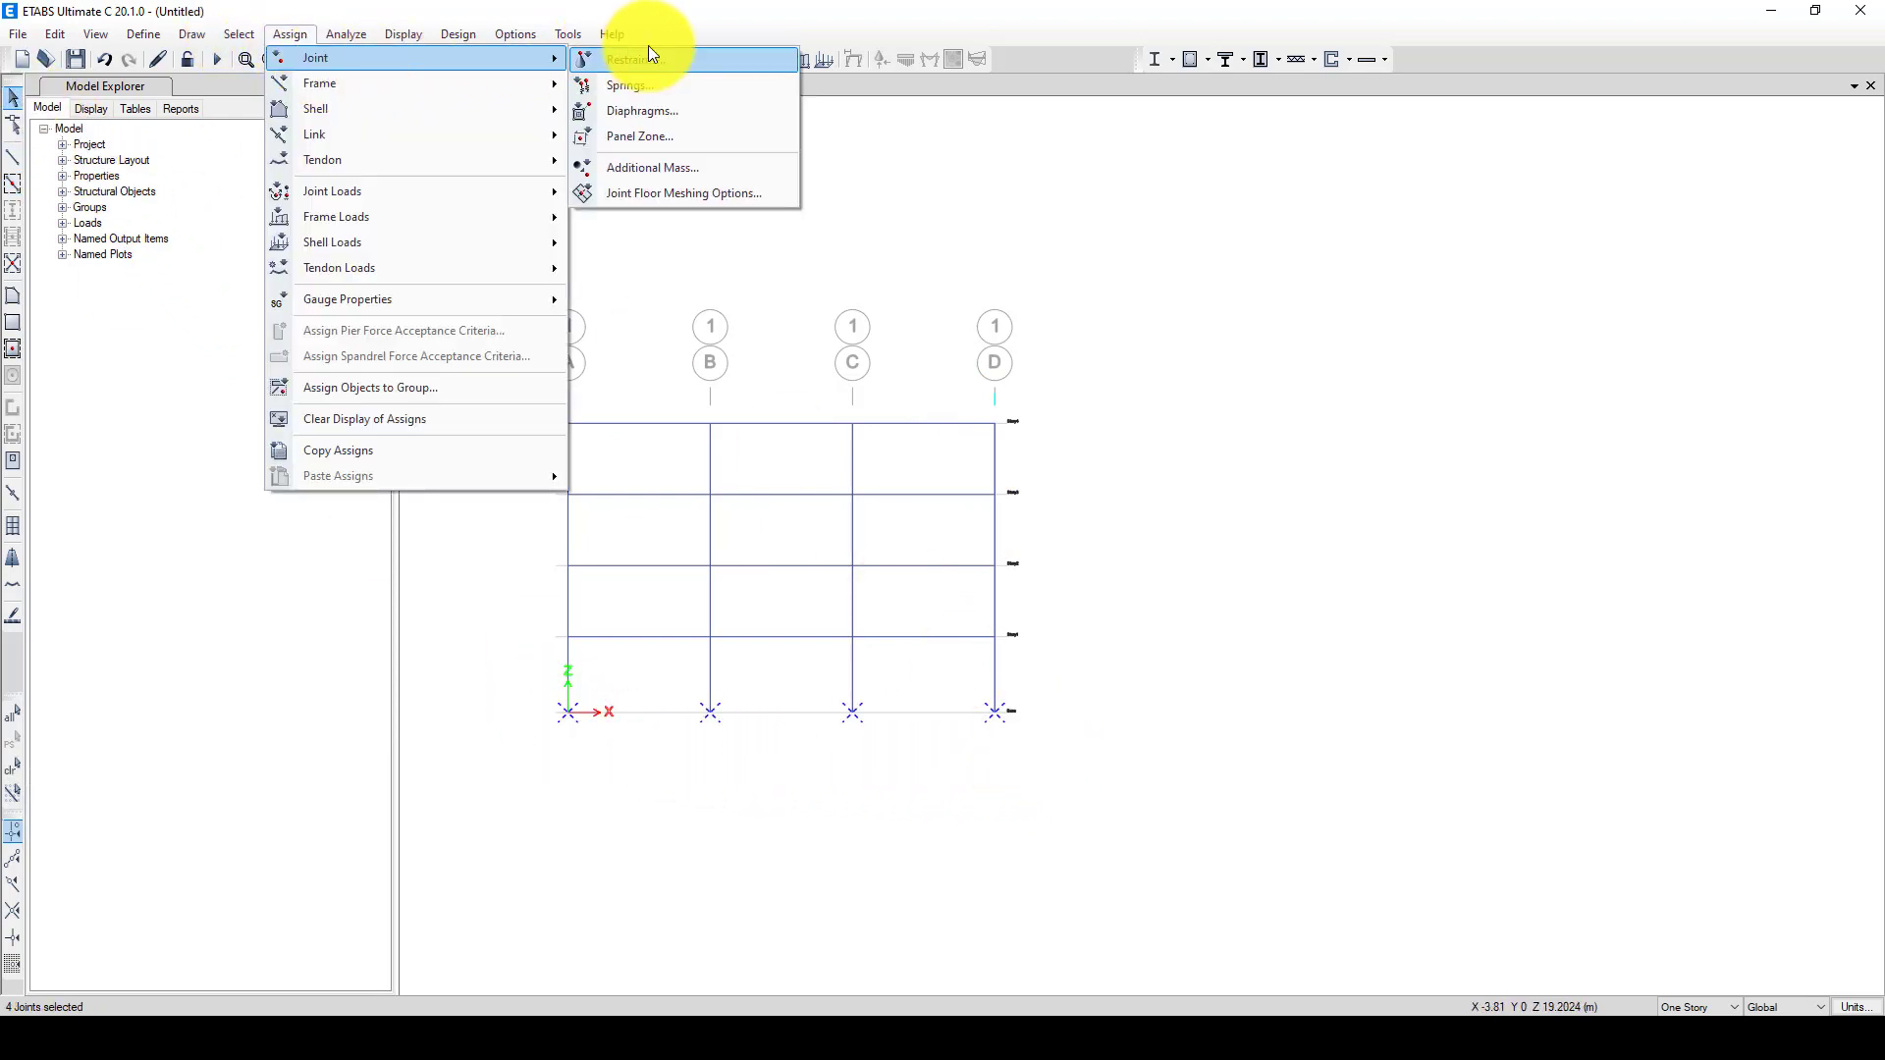
{"action": "left_click", "coordinate": [653, 60]}
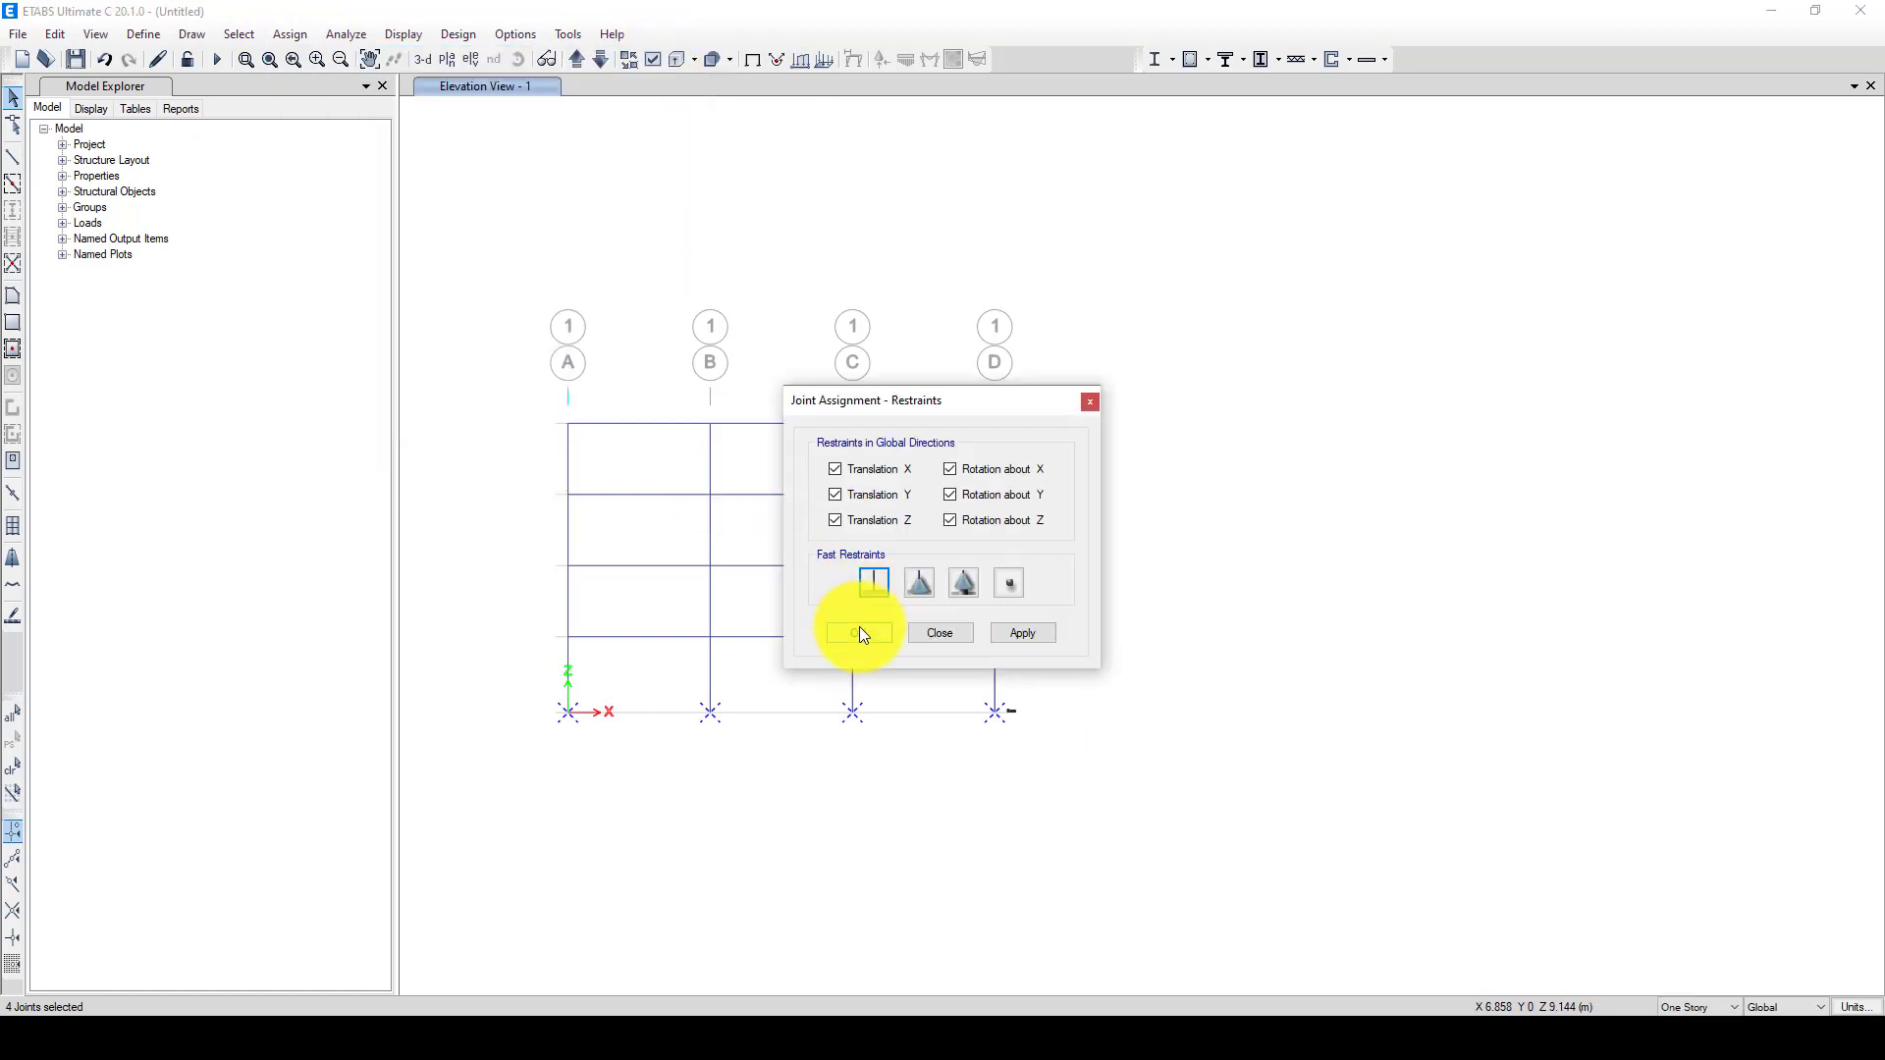
{"action": "left_click", "coordinate": [860, 633]}
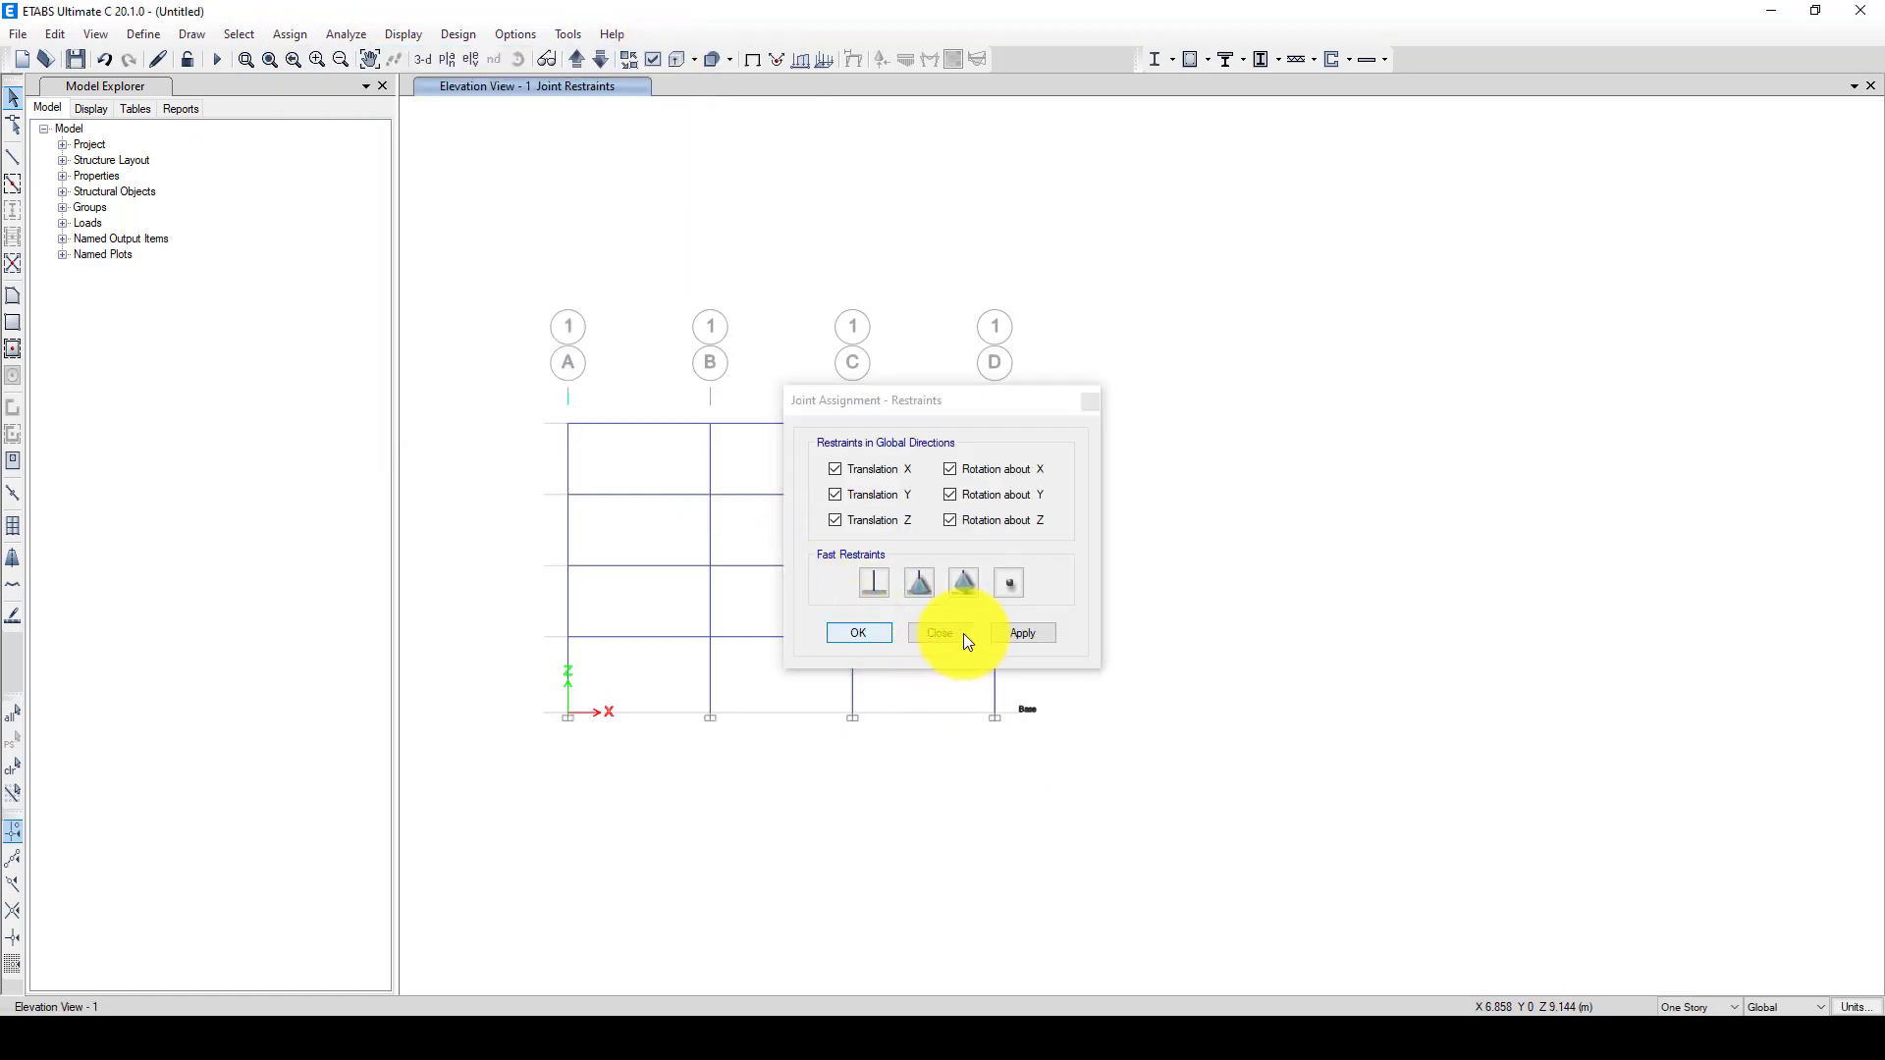
- Select all the beams in the three bays and open the distributed frame load assignment clear of the frame
{"action": "left_click_drag", "start_coordinate": [652, 386], "coordinate": [622, 679]}
{"action": "left_click_drag", "start_coordinate": [800, 391], "coordinate": [771, 673]}
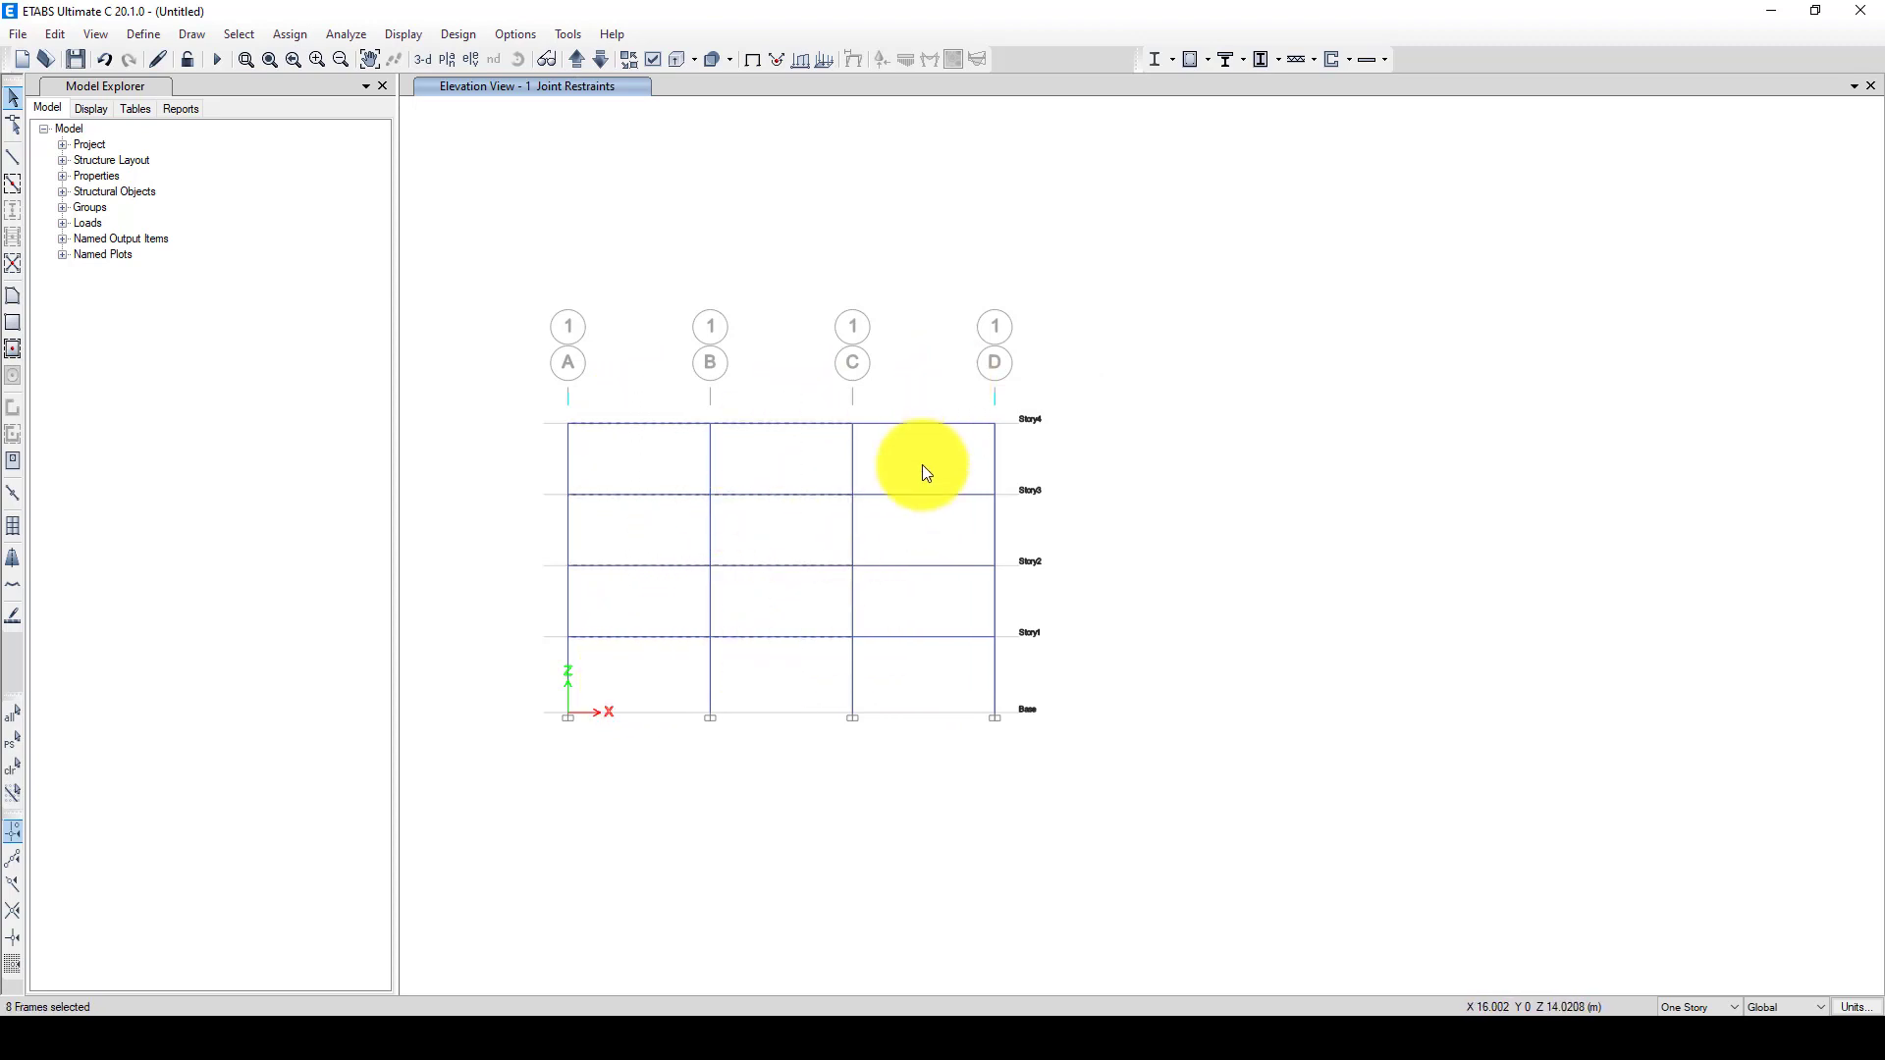
{"action": "left_click_drag", "start_coordinate": [977, 395], "coordinate": [904, 675]}
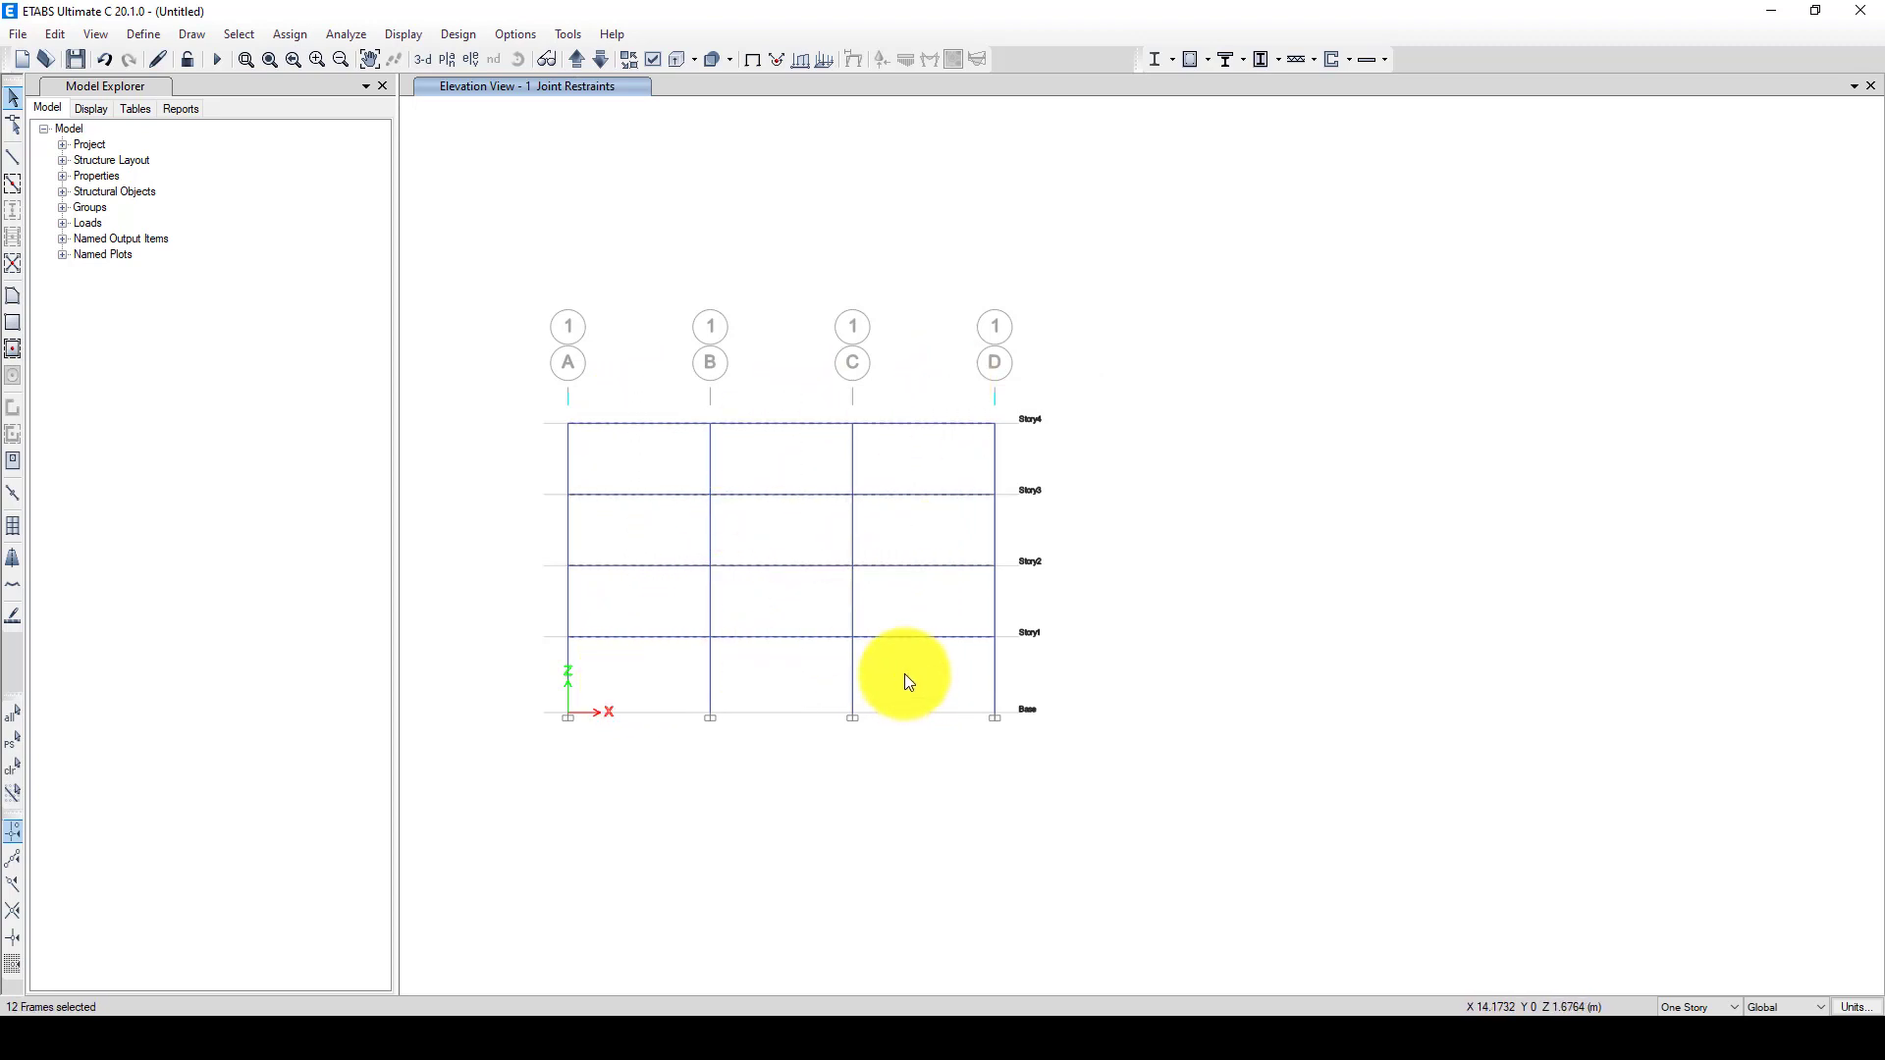
{"action": "left_click", "coordinate": [298, 38]}
{"action": "mouse_move", "coordinate": [363, 218]}
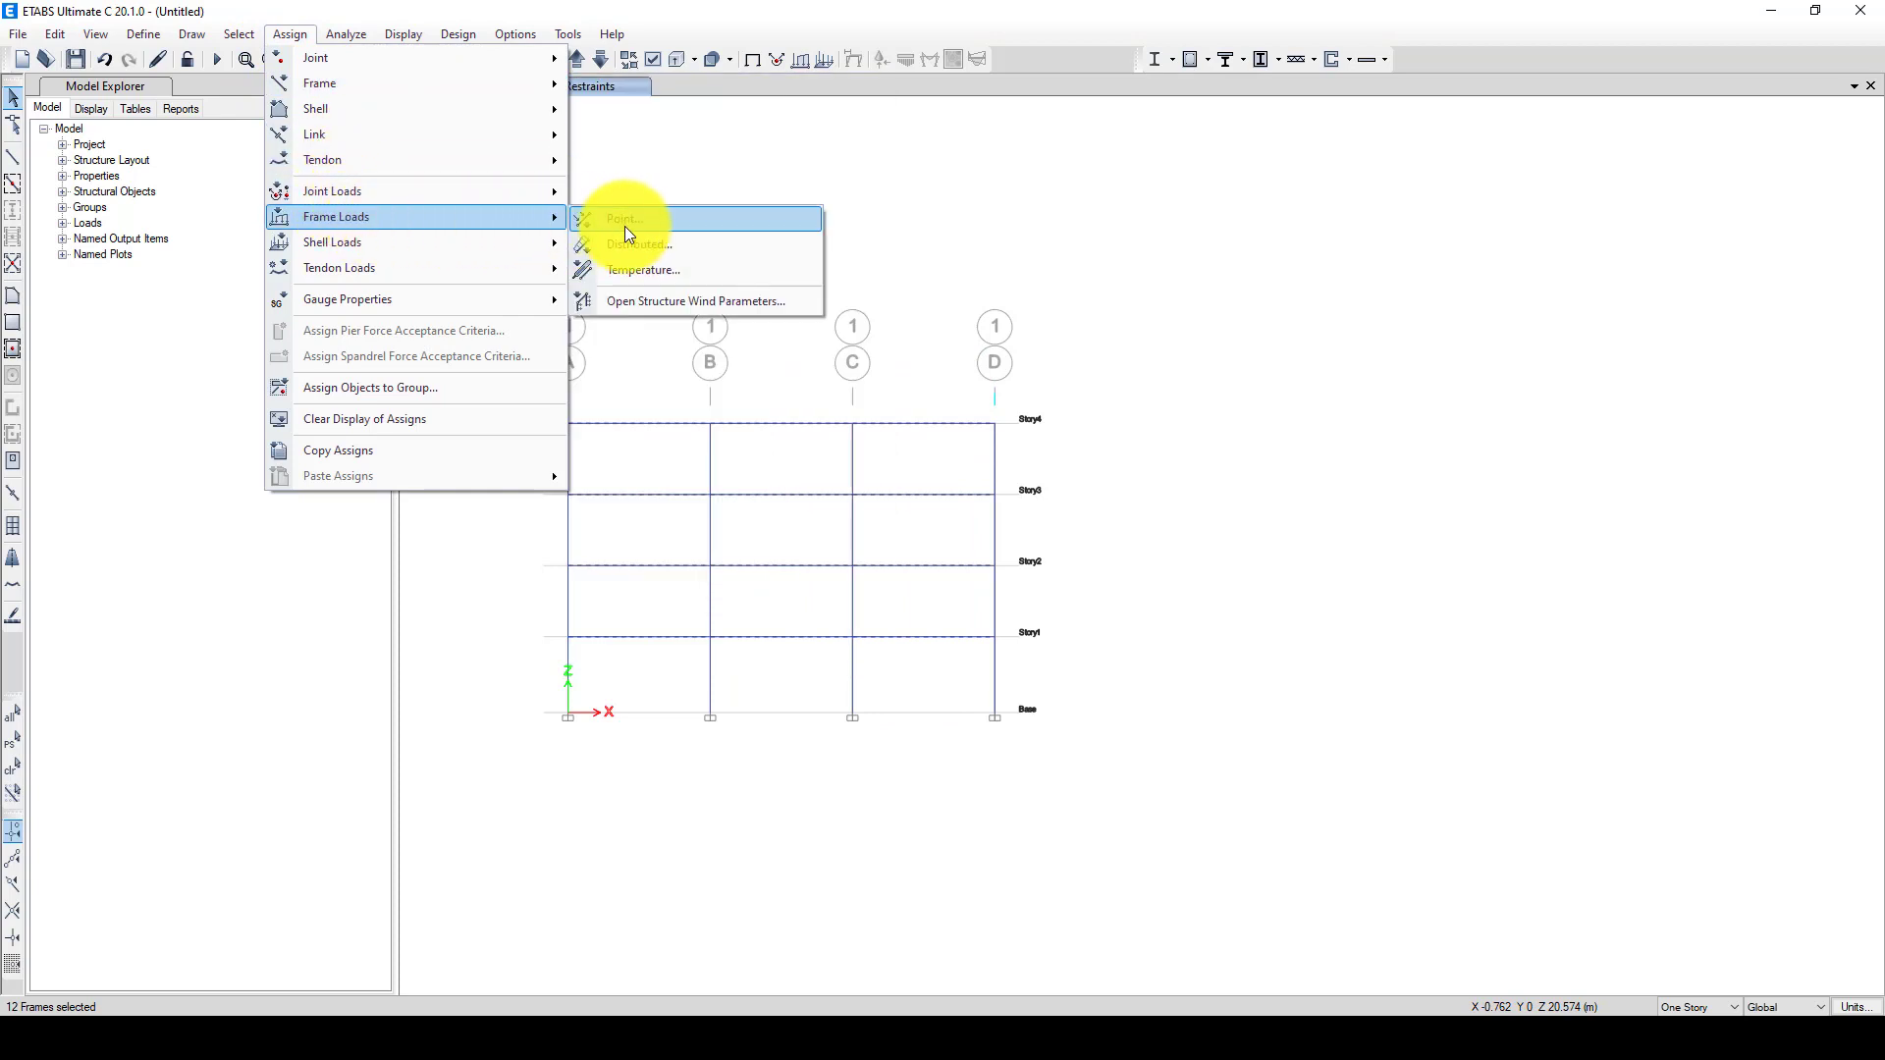
{"action": "left_click", "coordinate": [667, 243]}
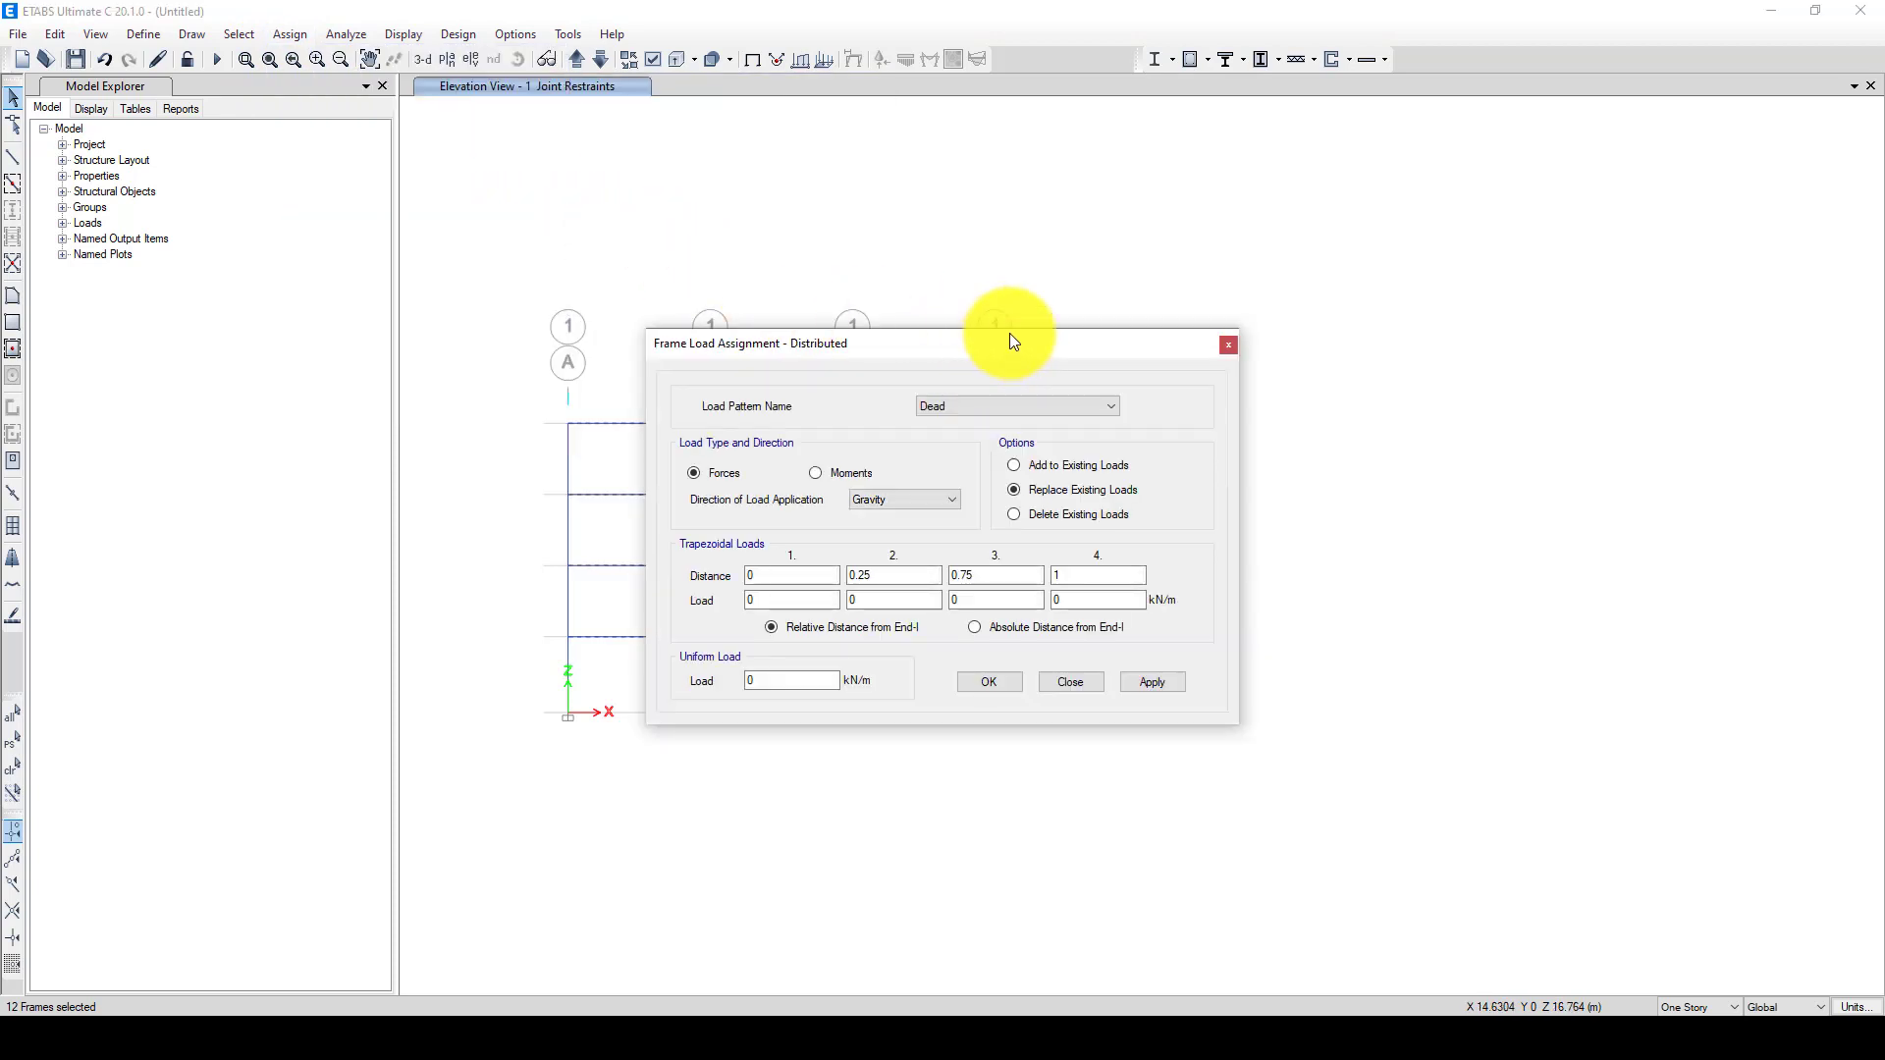
{"action": "left_click_drag", "start_coordinate": [1011, 340], "coordinate": [1462, 208]}
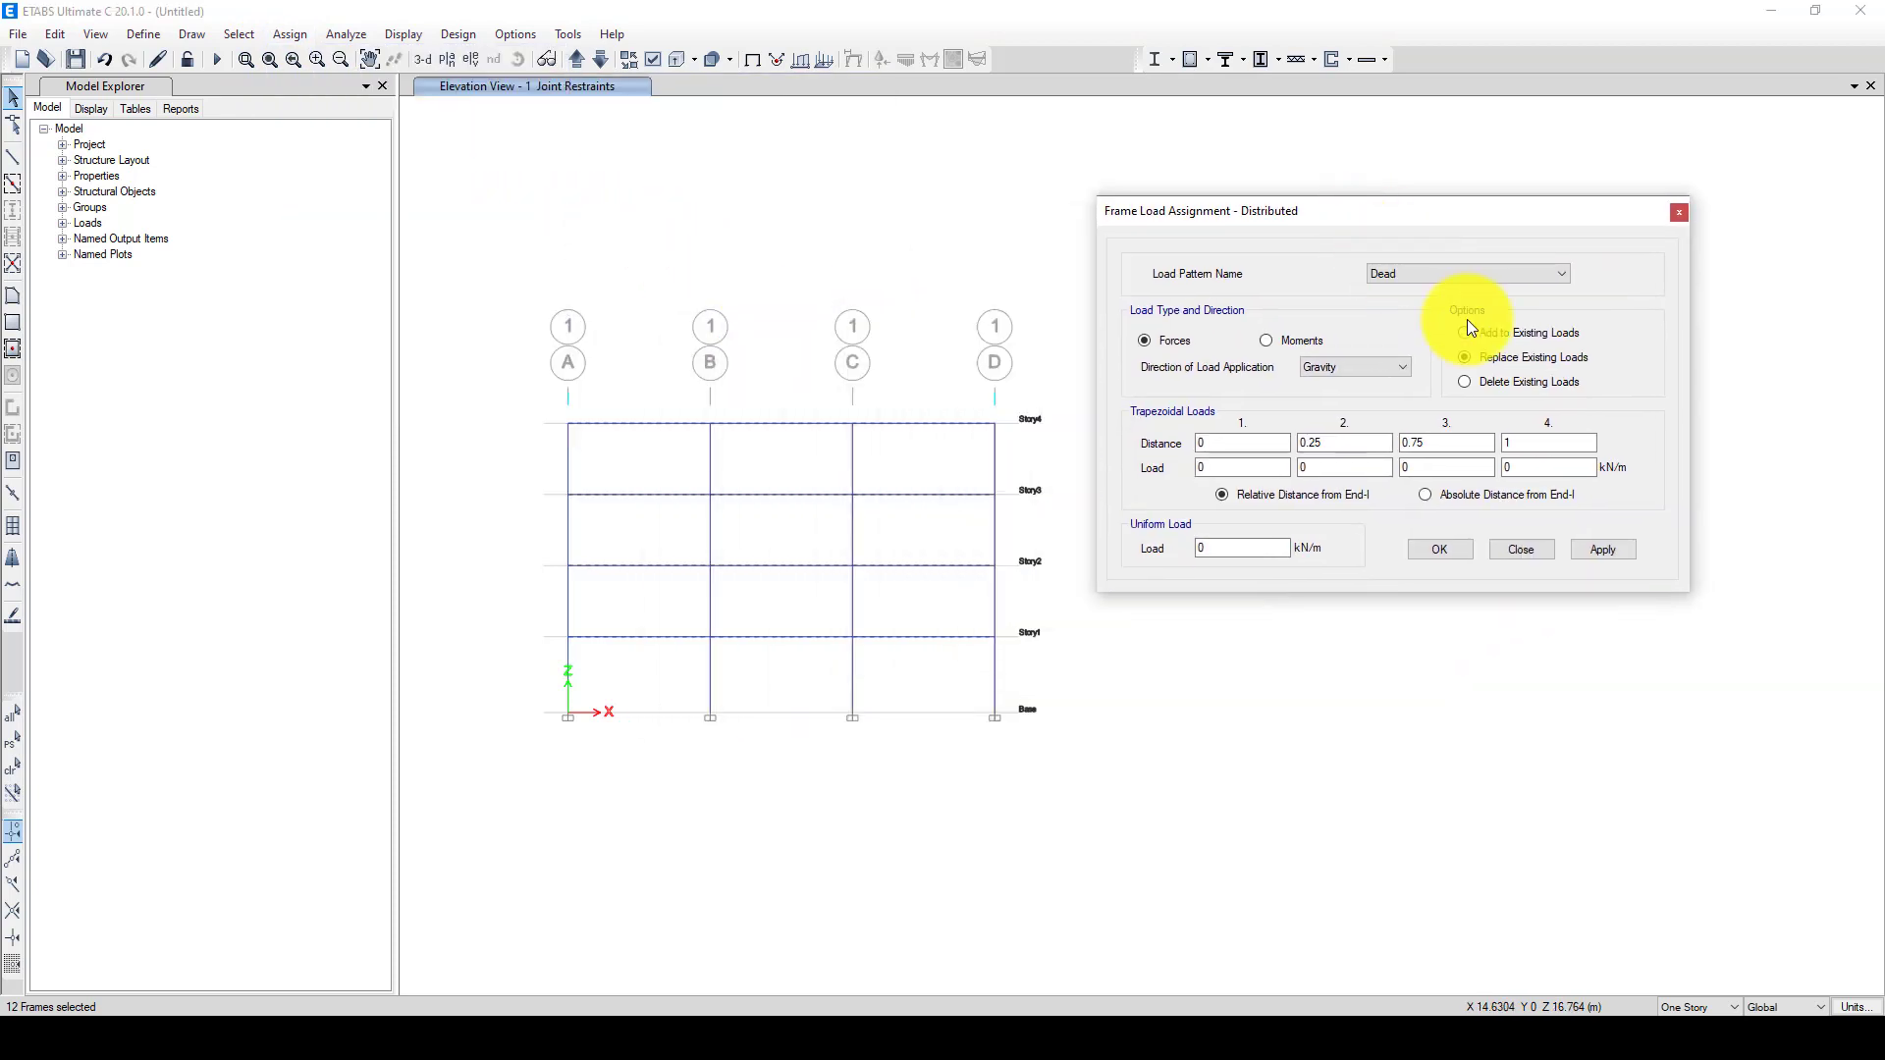
- Try to apply a uniform Dead load of -10 kN/m in the gravity direction to the selected beams and undo it
{"action": "double_click", "coordinate": [1221, 546]}
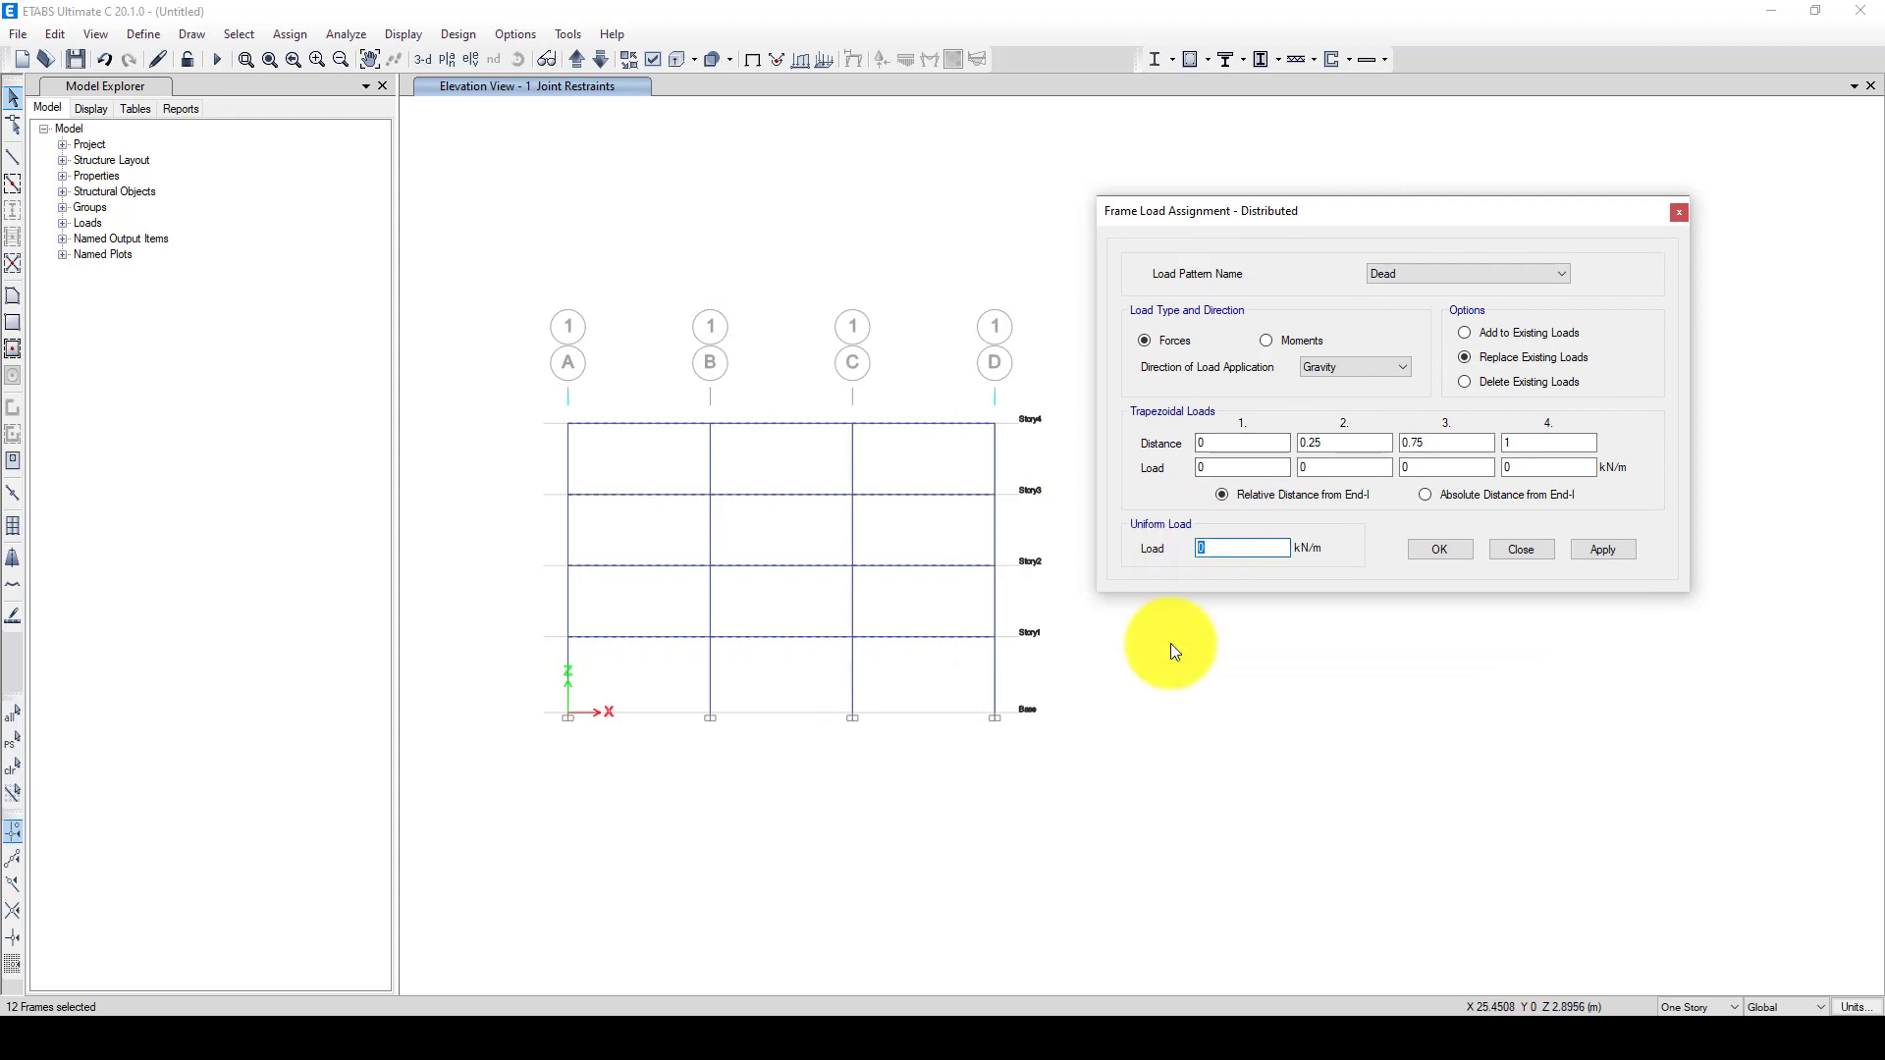
{"action": "type", "text": "-10"}
{"action": "left_click", "coordinate": [1596, 553]}
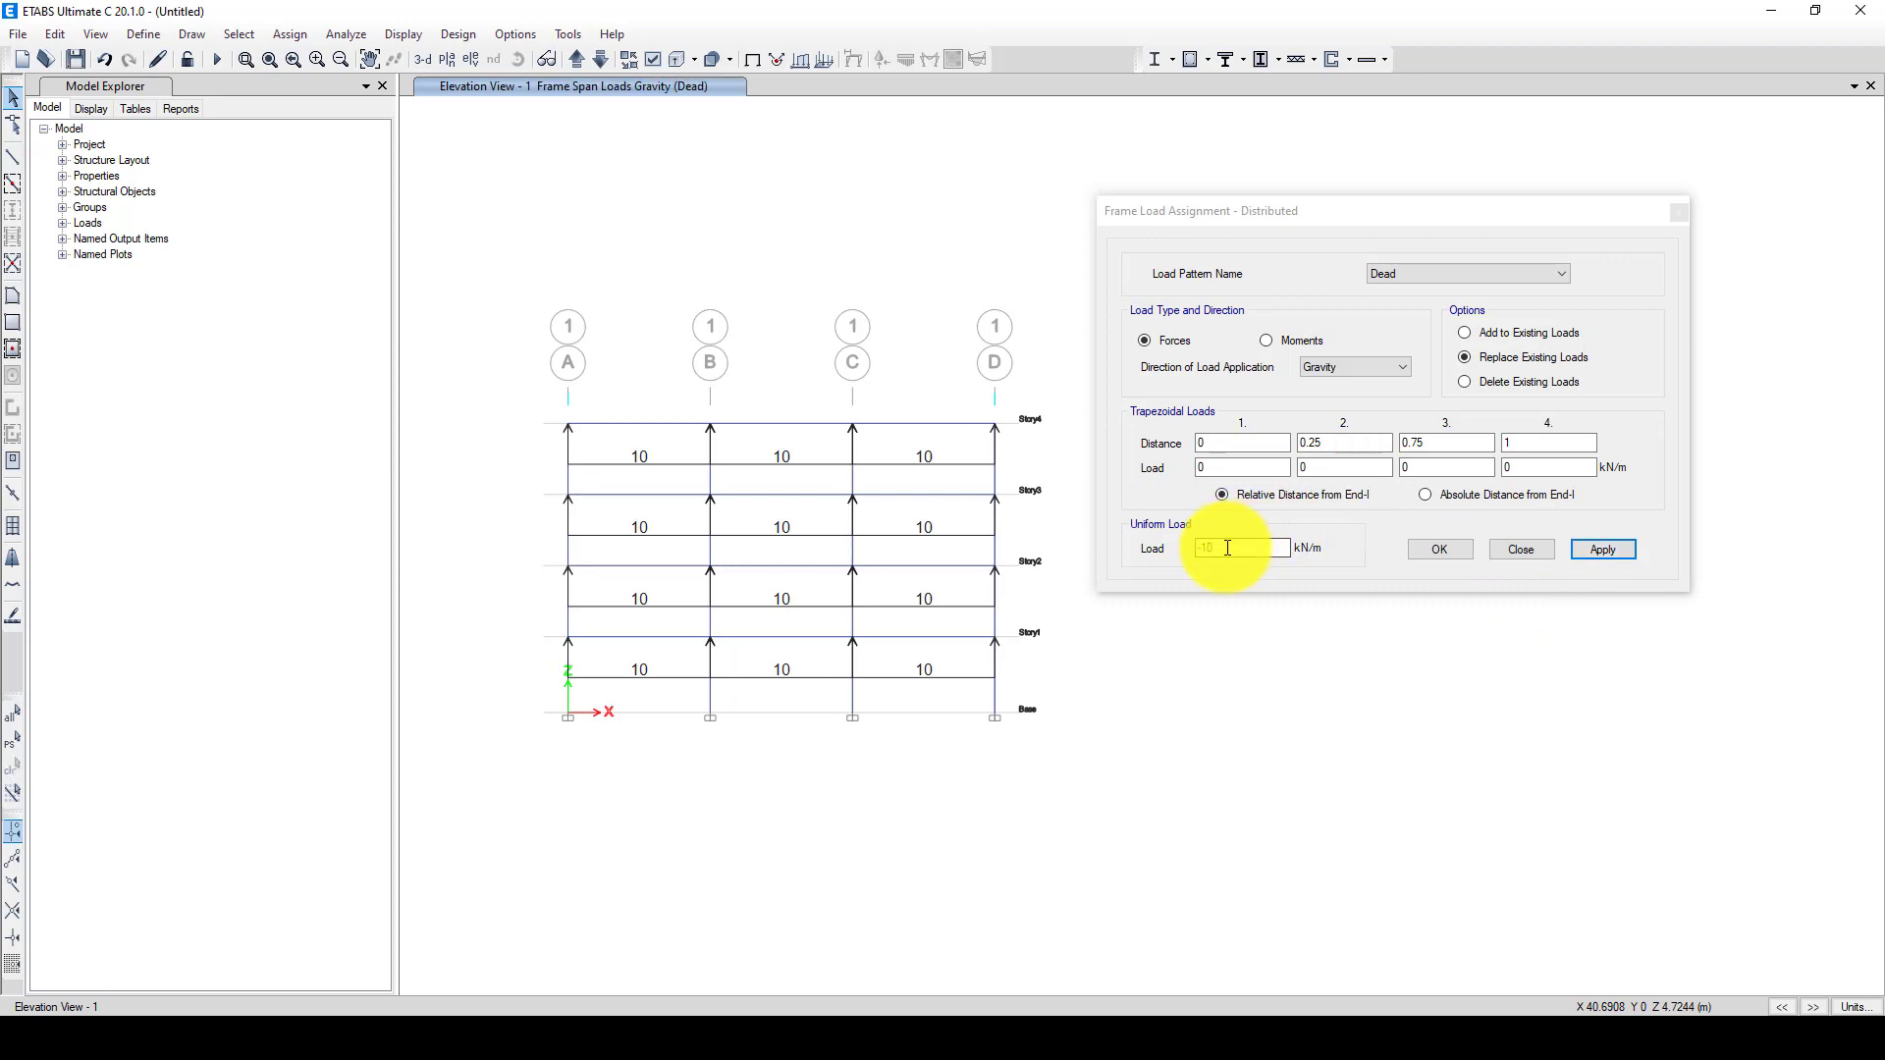
{"action": "left_click", "coordinate": [105, 57]}
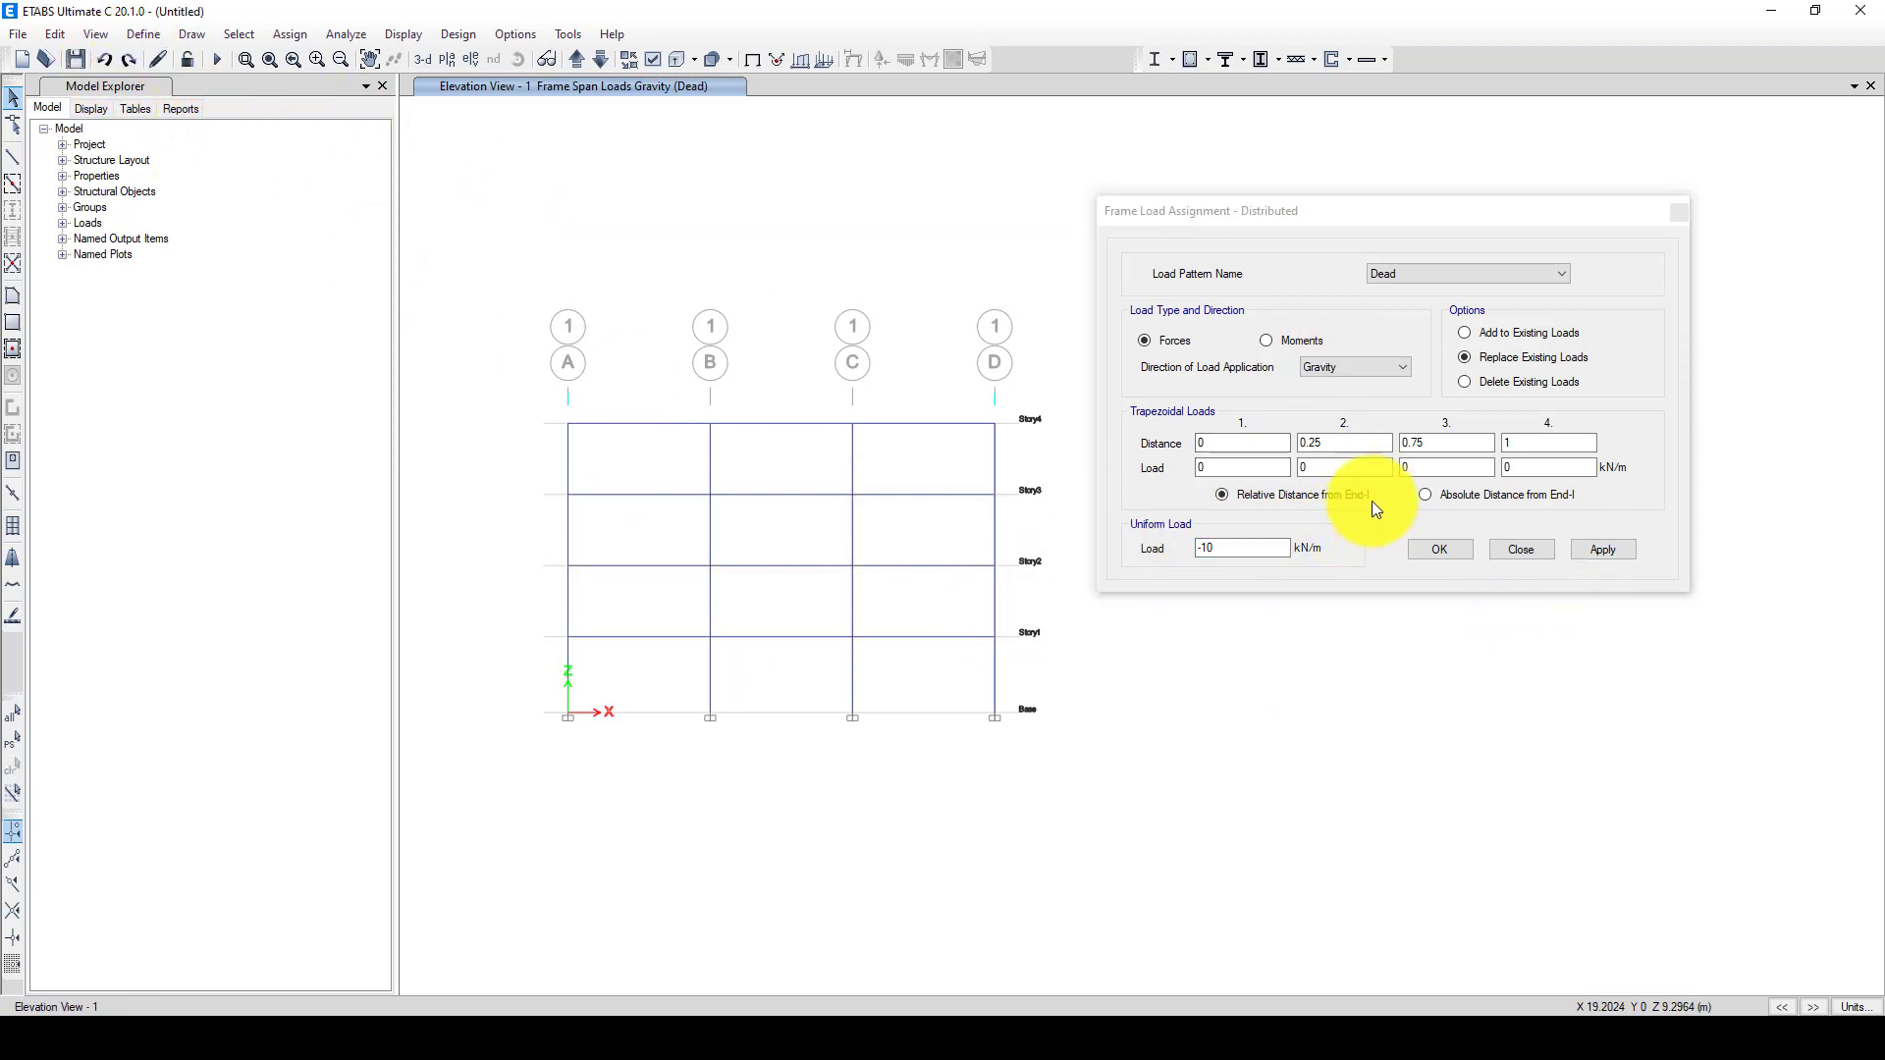
- Set the uniform Dead load to 10 kN/m, restore the previous beam selection and apply the load in the gravity direction
{"action": "left_click", "coordinate": [1196, 548]}
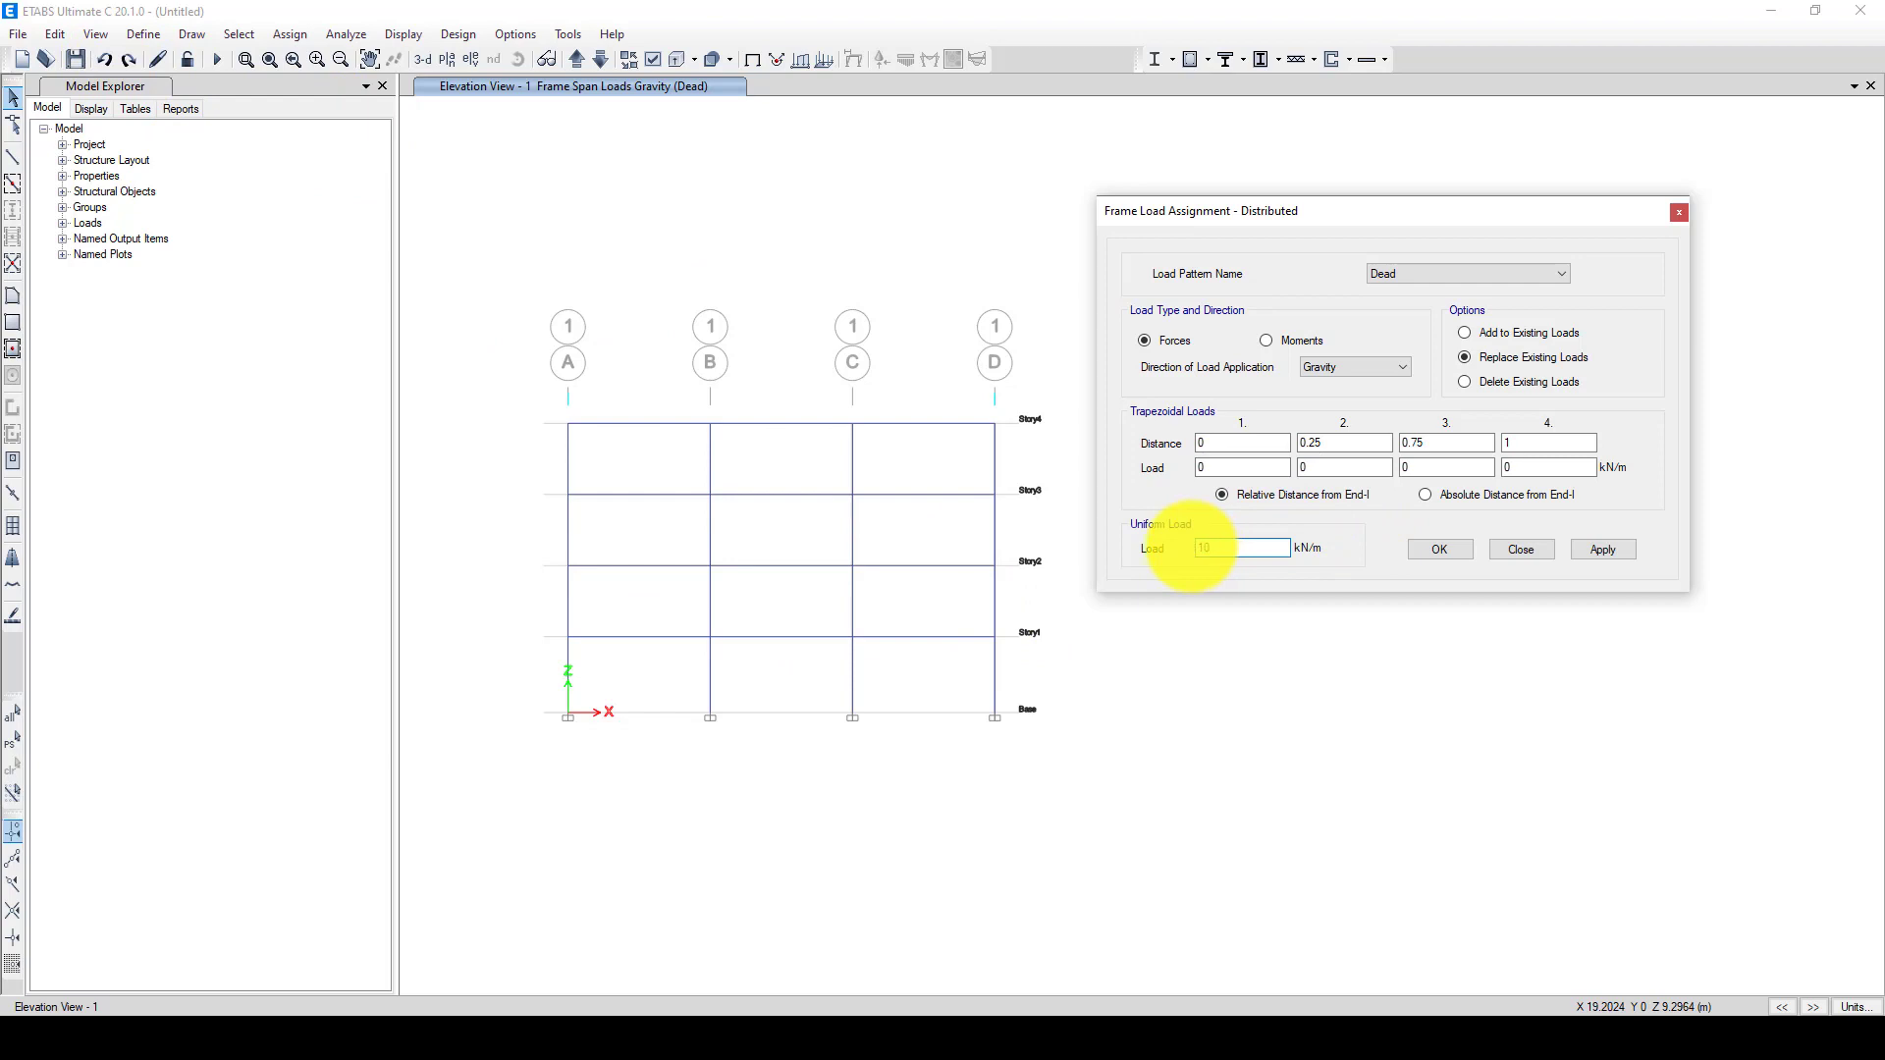
{"action": "left_click", "coordinate": [13, 742]}
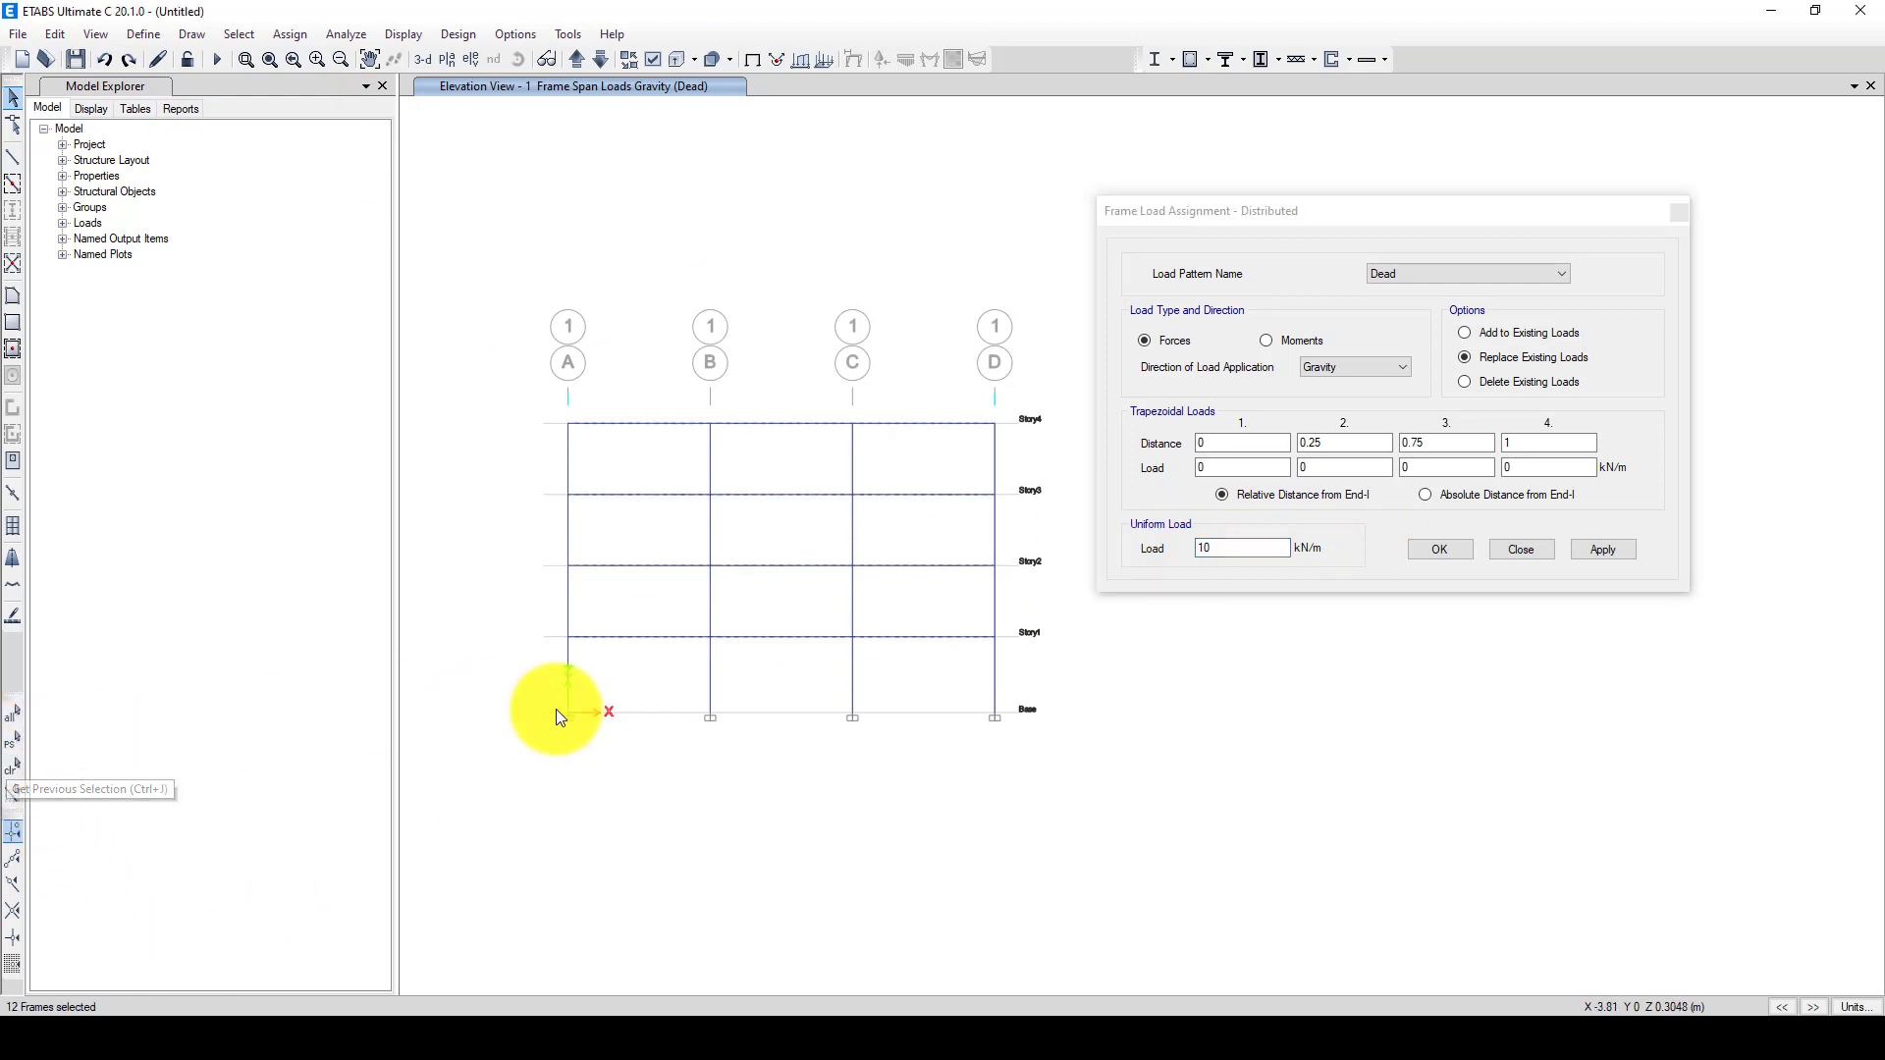
{"action": "left_click", "coordinate": [1599, 551]}
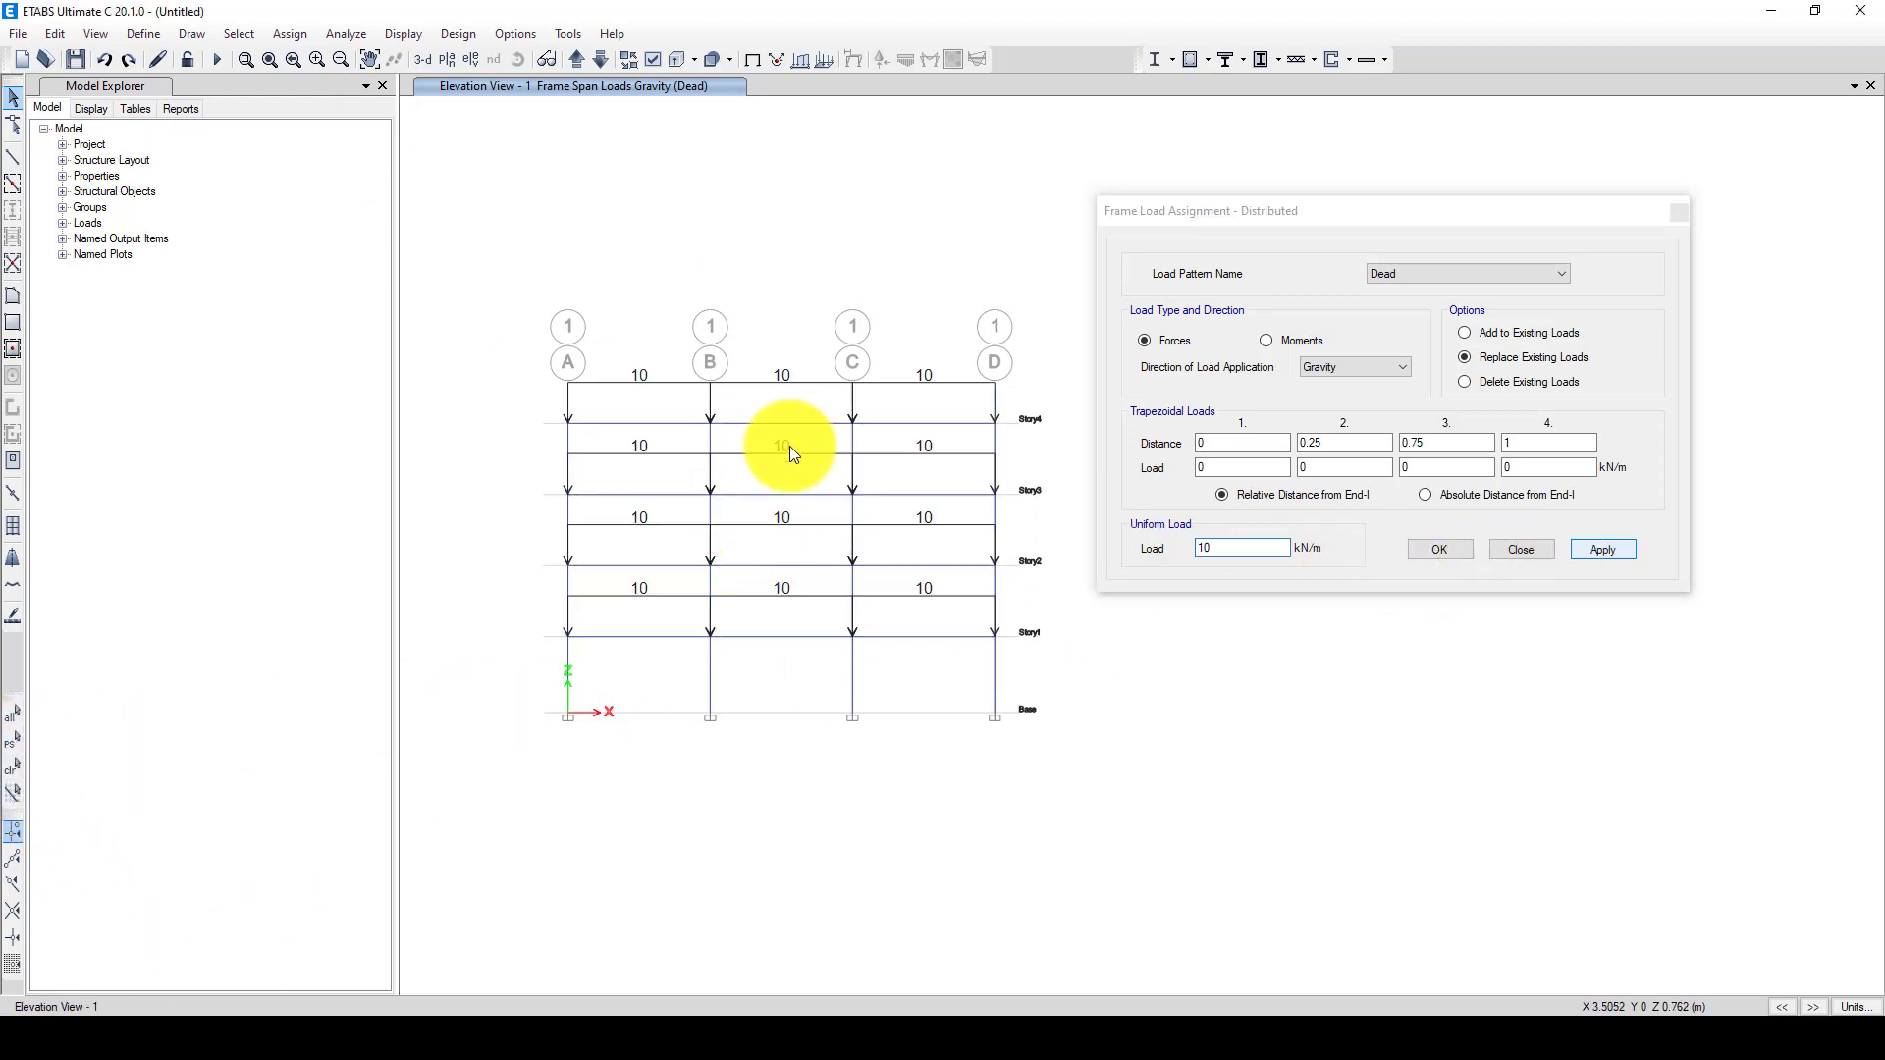
- Apply a uniform gravity load of 15 kN/m under the Live load pattern to the previously selected beams and accept the assignment
{"action": "left_click", "coordinate": [1406, 273]}
{"action": "left_click", "coordinate": [1406, 298]}
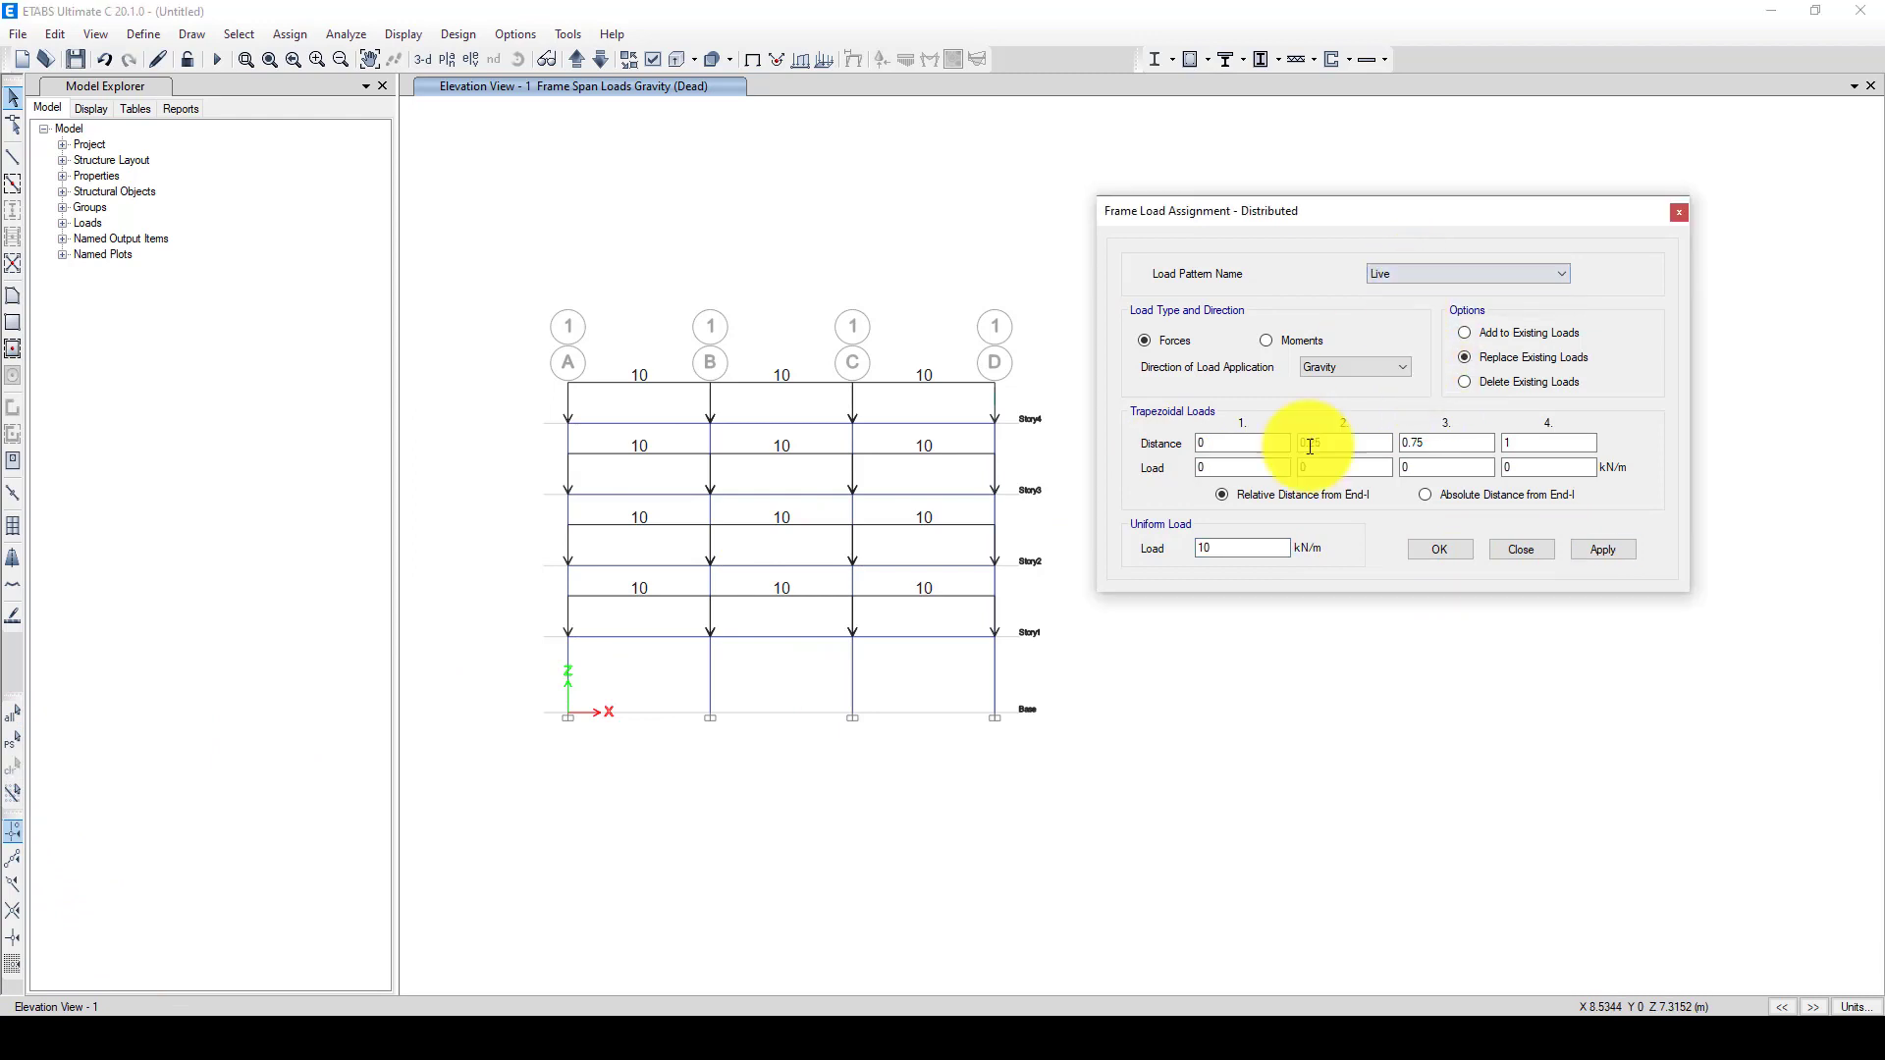
{"action": "double_click", "coordinate": [1218, 547]}
{"action": "left_click_drag", "start_coordinate": [1218, 547], "coordinate": [1189, 553]}
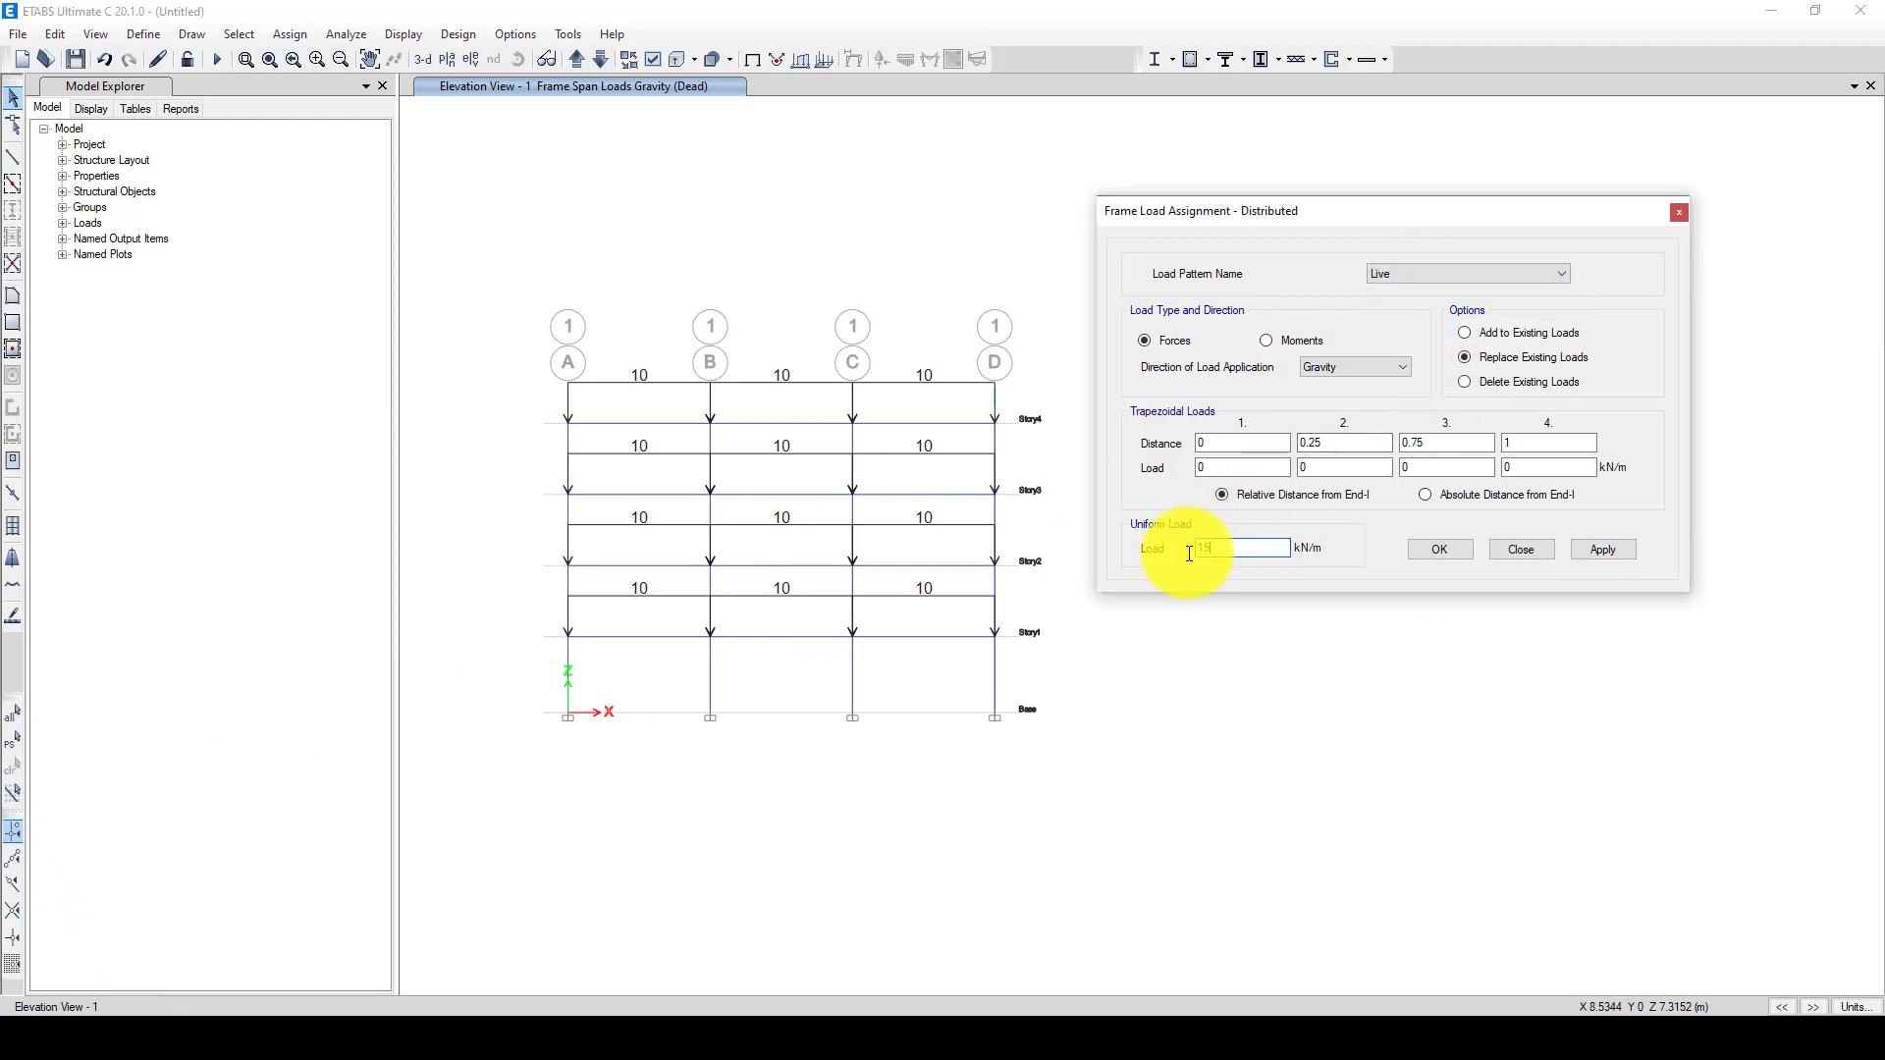
{"action": "left_click", "coordinate": [14, 738]}
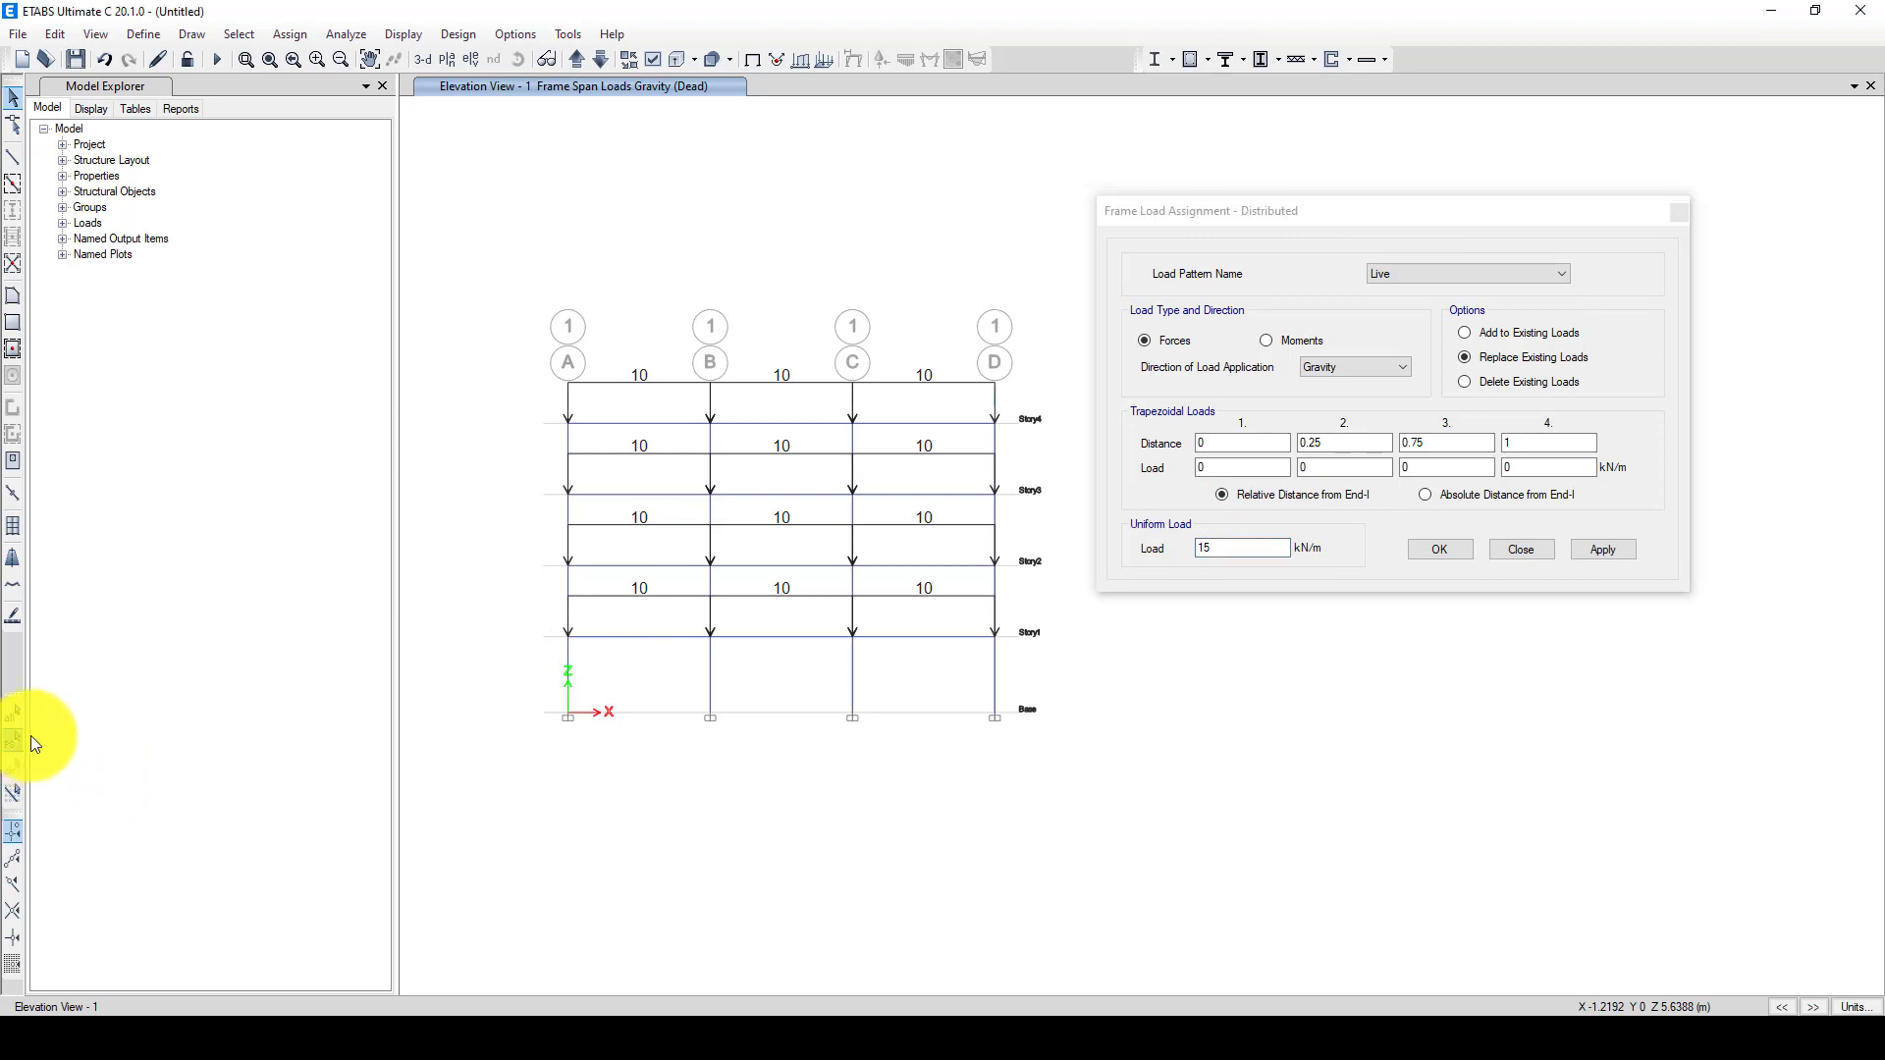
{"action": "left_click", "coordinate": [1600, 550]}
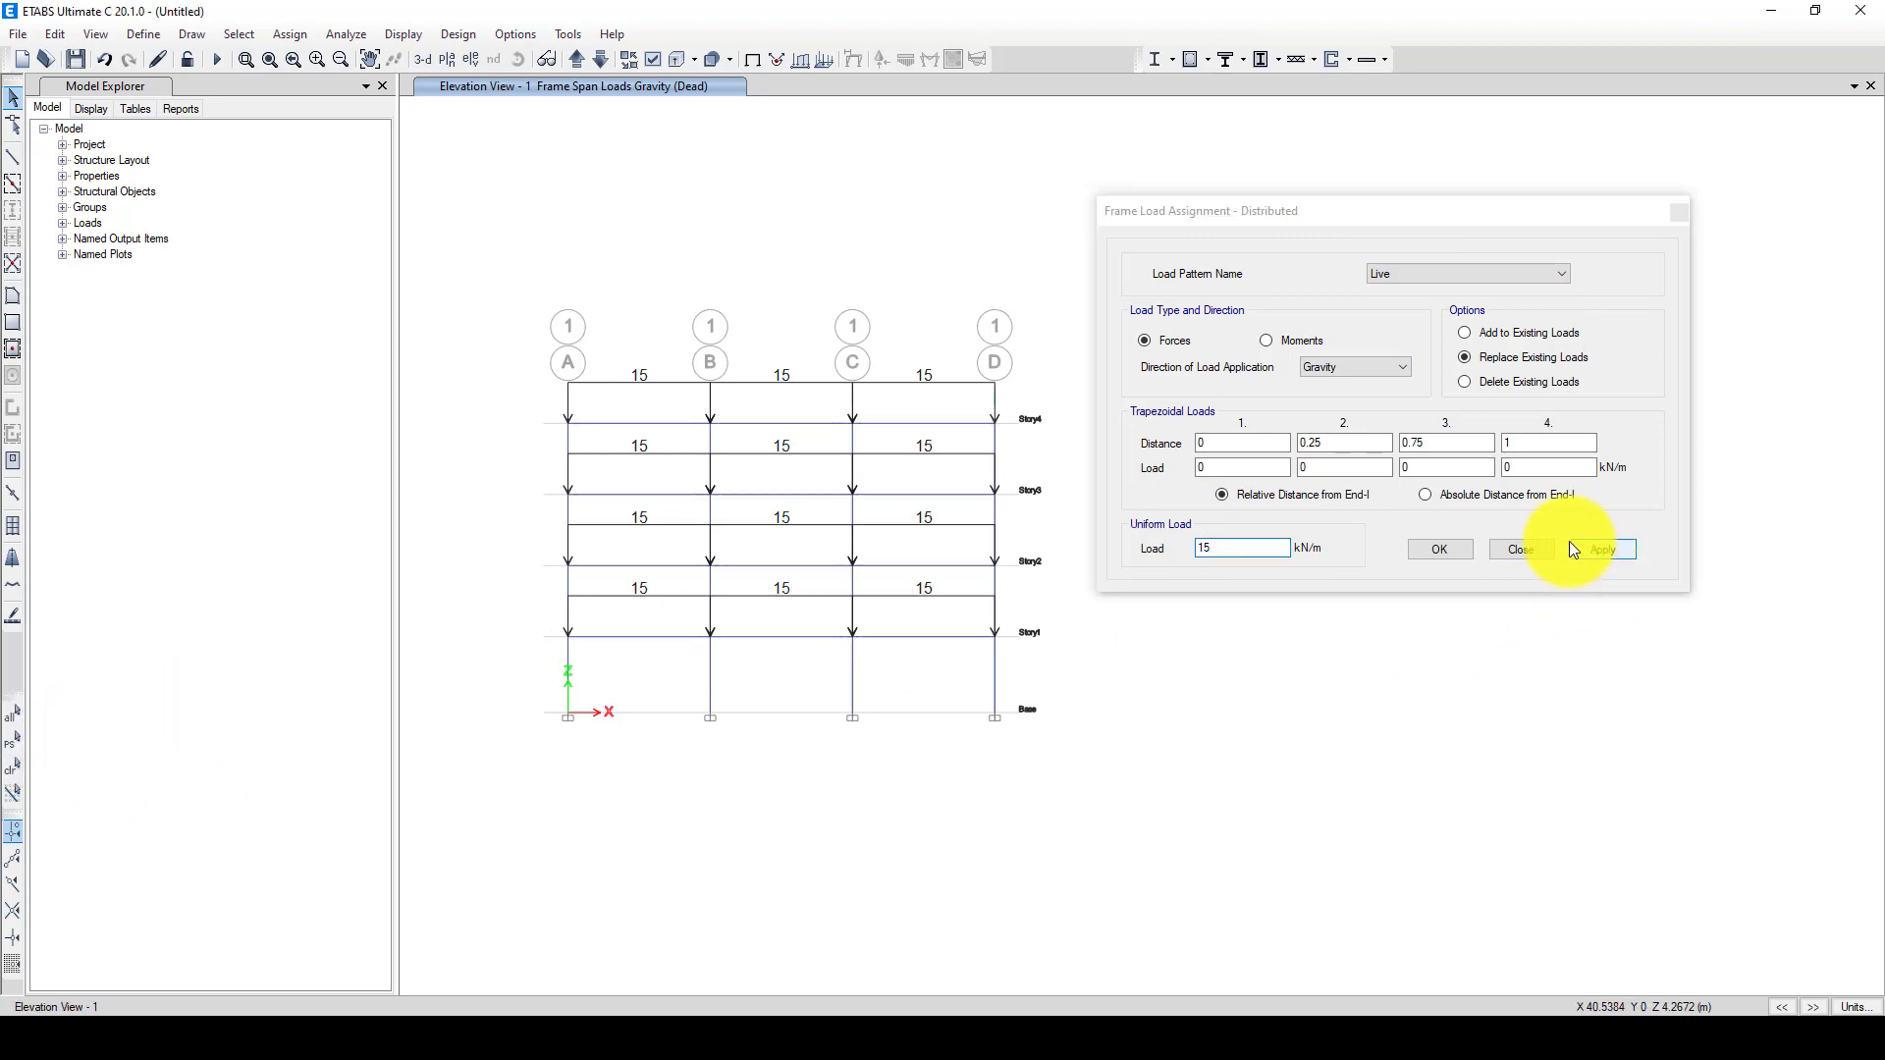
{"action": "left_click", "coordinate": [1439, 551]}
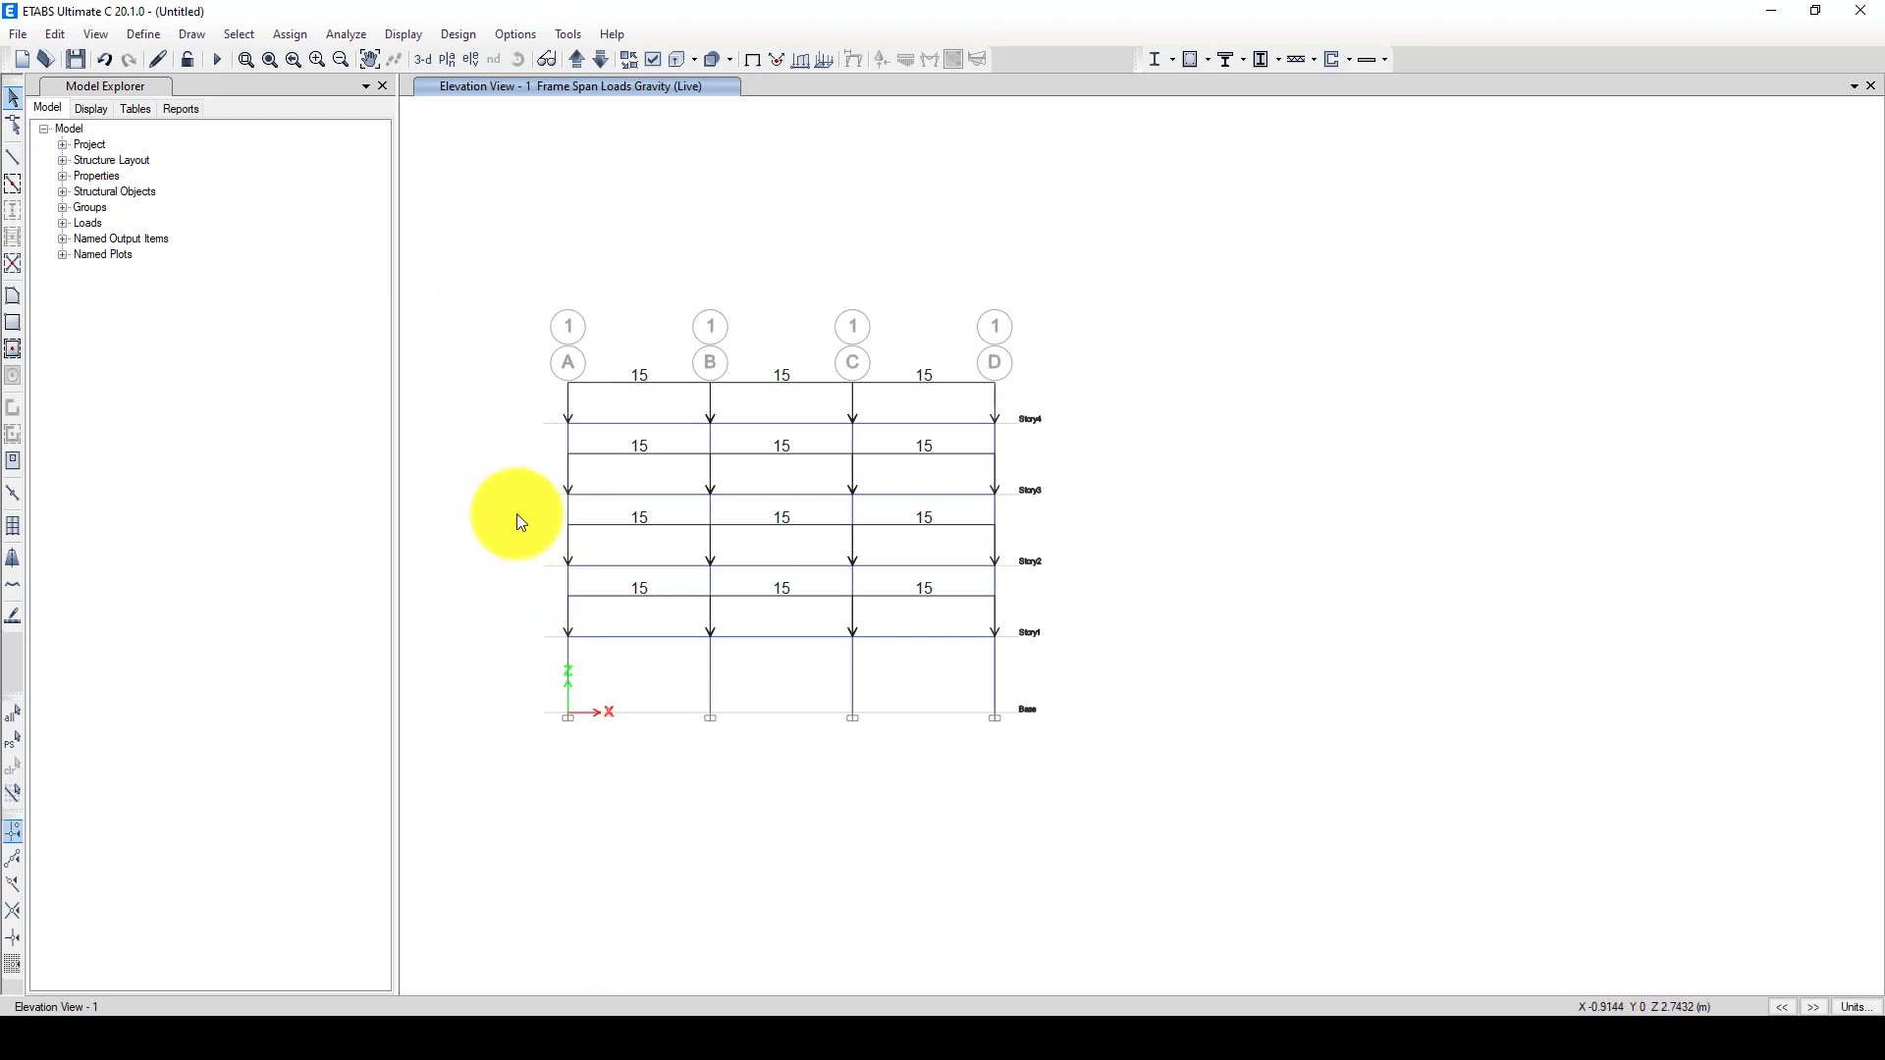
- Add a load pattern named Lateral_Load of type Other with self weight multiplier 0 and accept the load patterns
{"action": "left_click", "coordinate": [142, 36]}
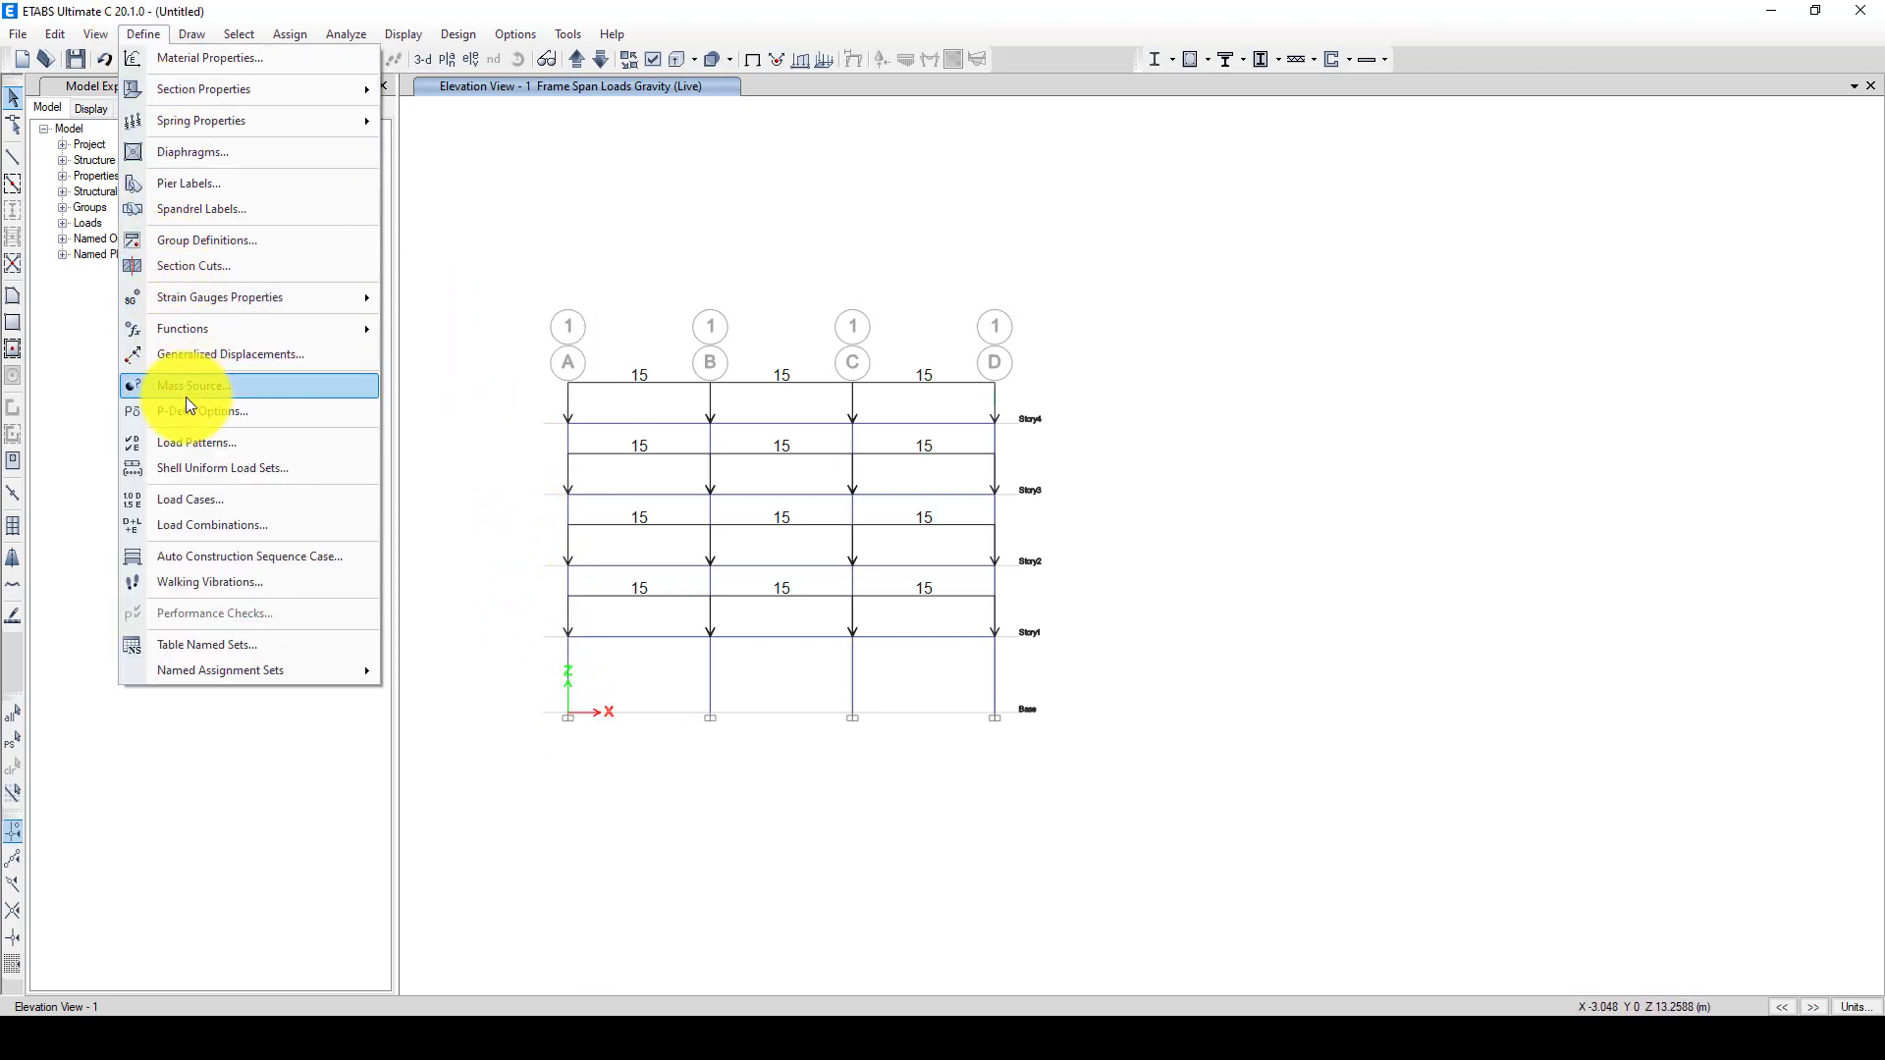
{"action": "left_click", "coordinate": [195, 442]}
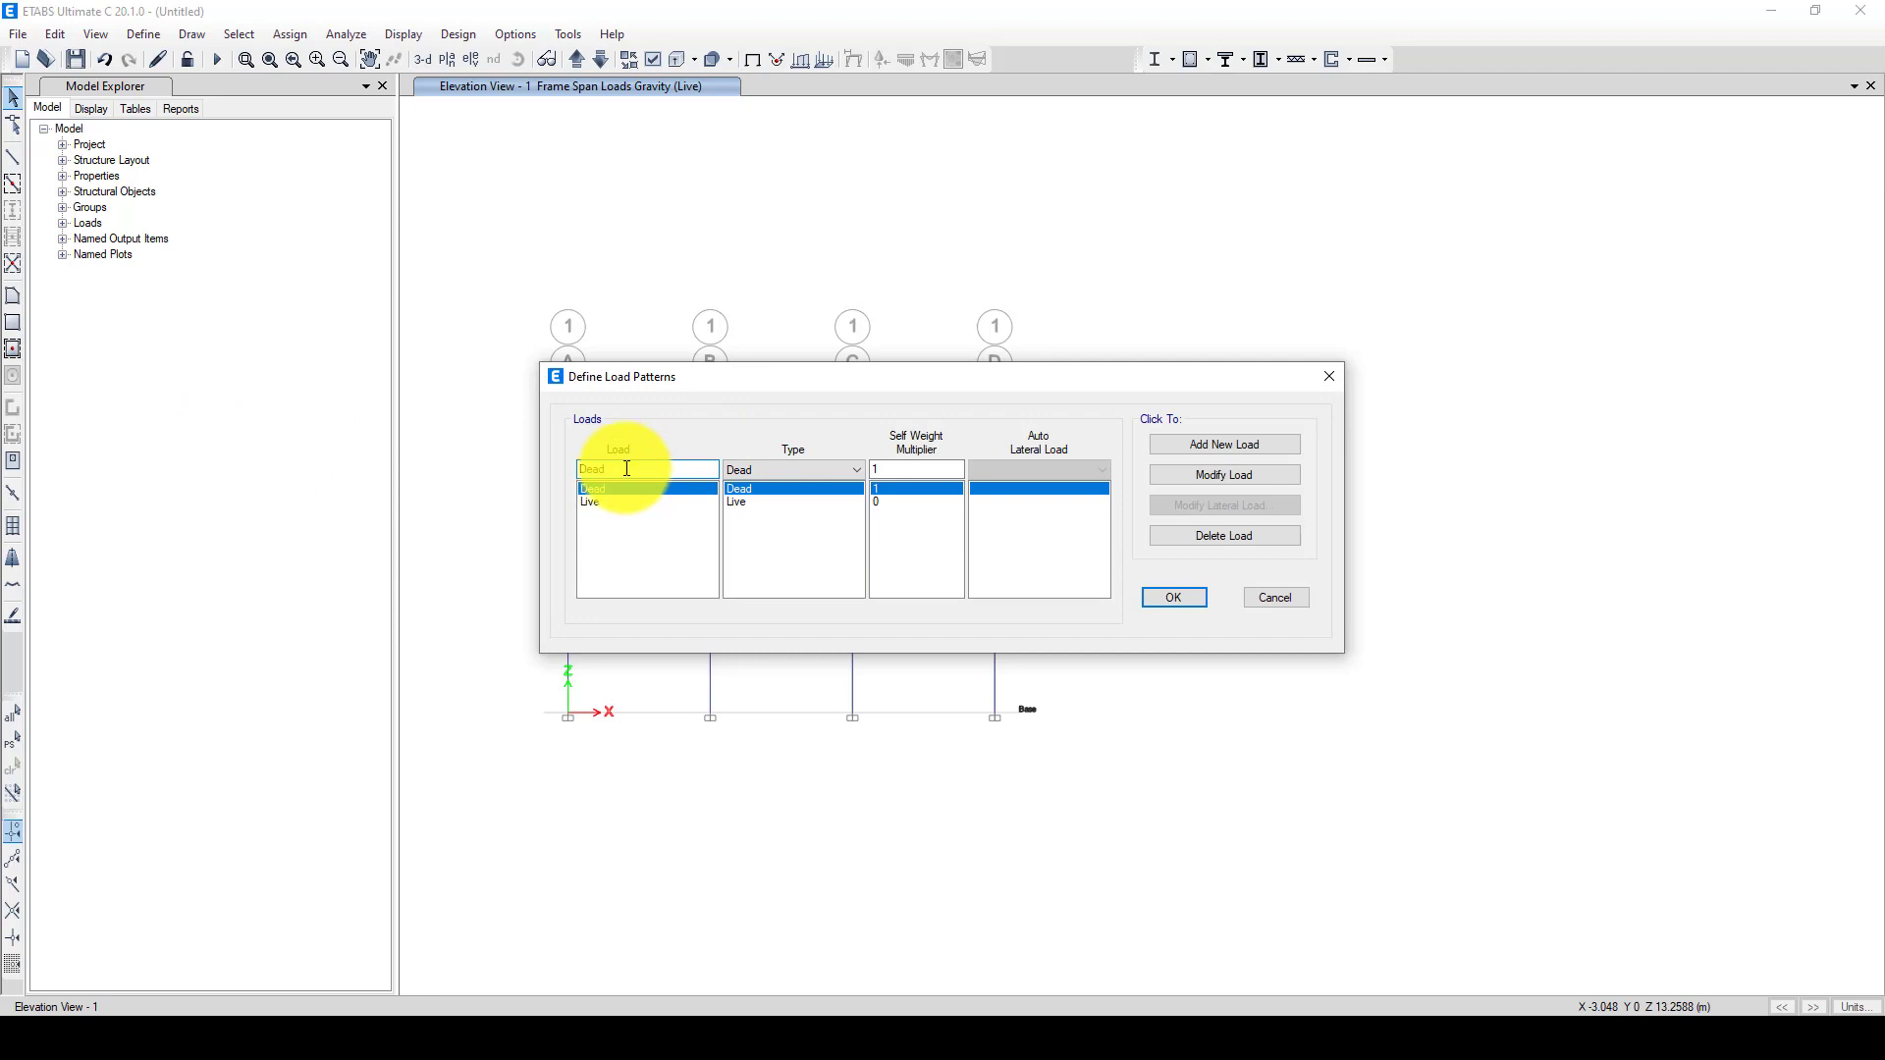
{"action": "left_click_drag", "start_coordinate": [623, 471], "coordinate": [577, 472]}
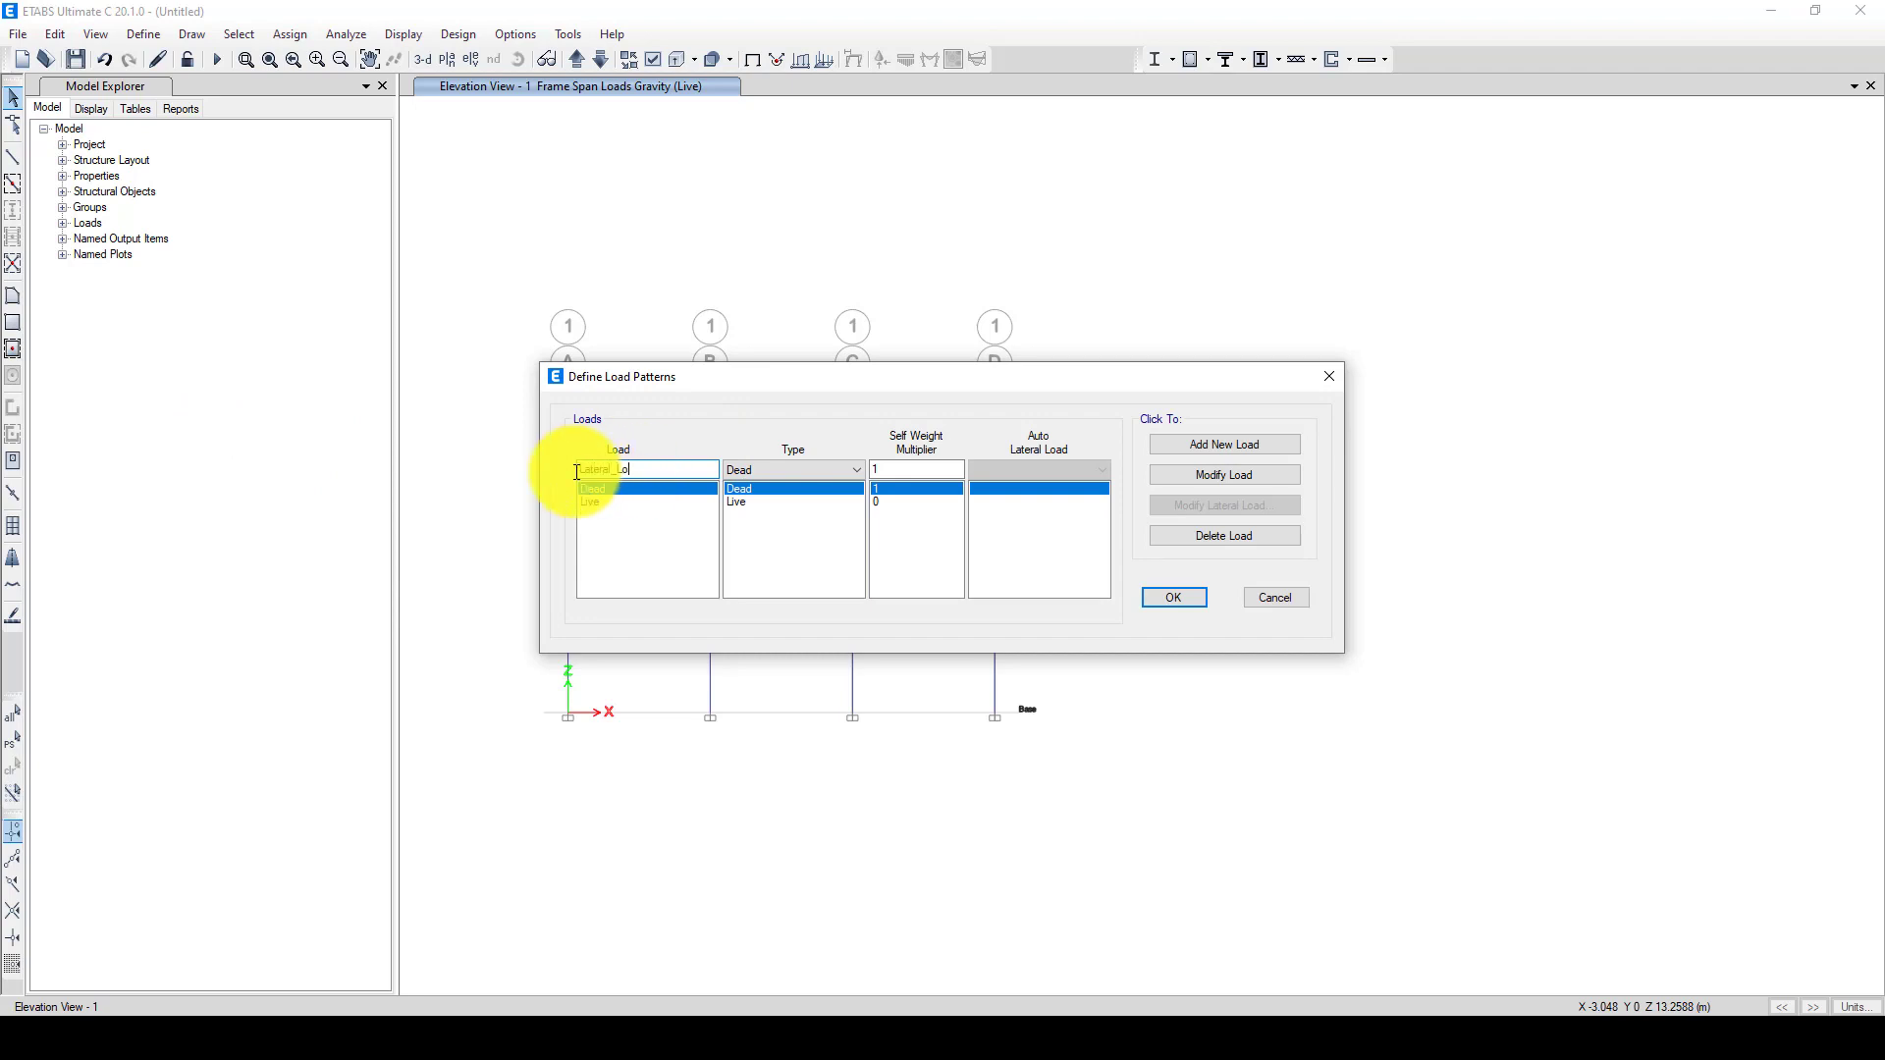
{"action": "left_click", "coordinate": [752, 478]}
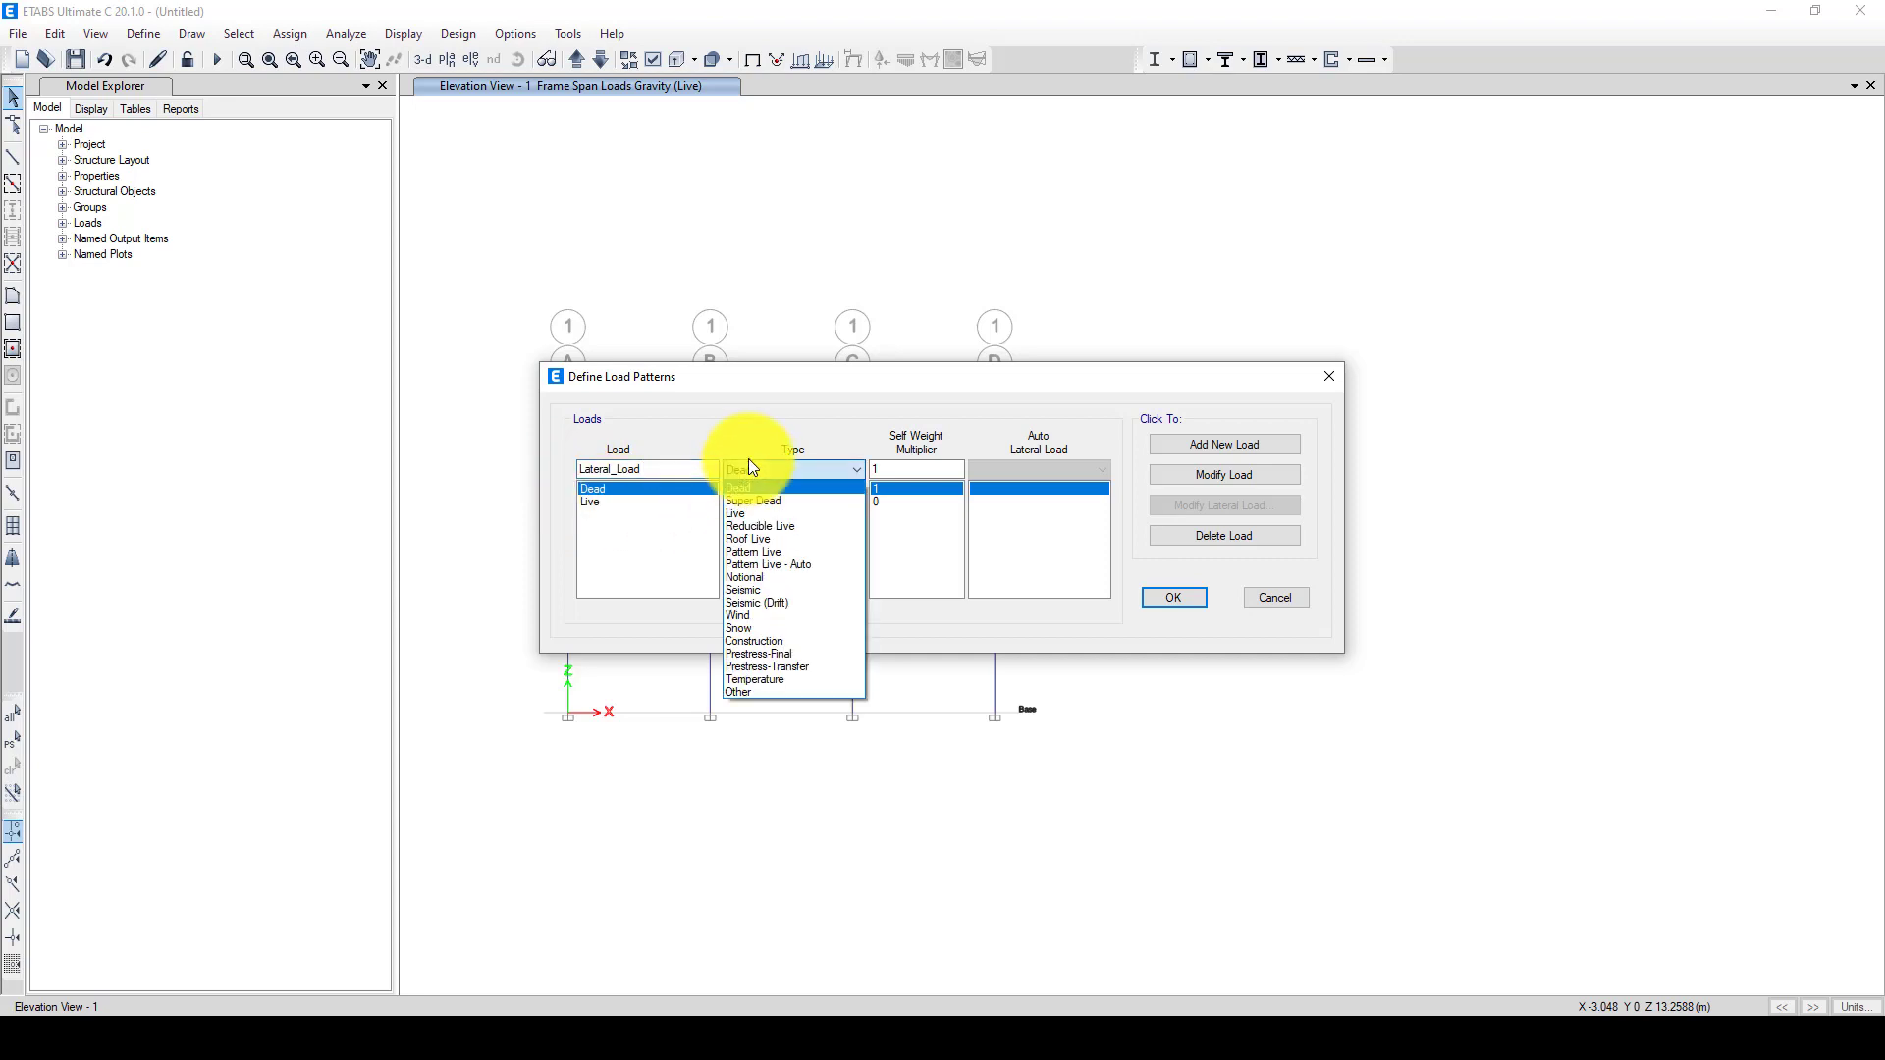
{"action": "left_click", "coordinate": [733, 692]}
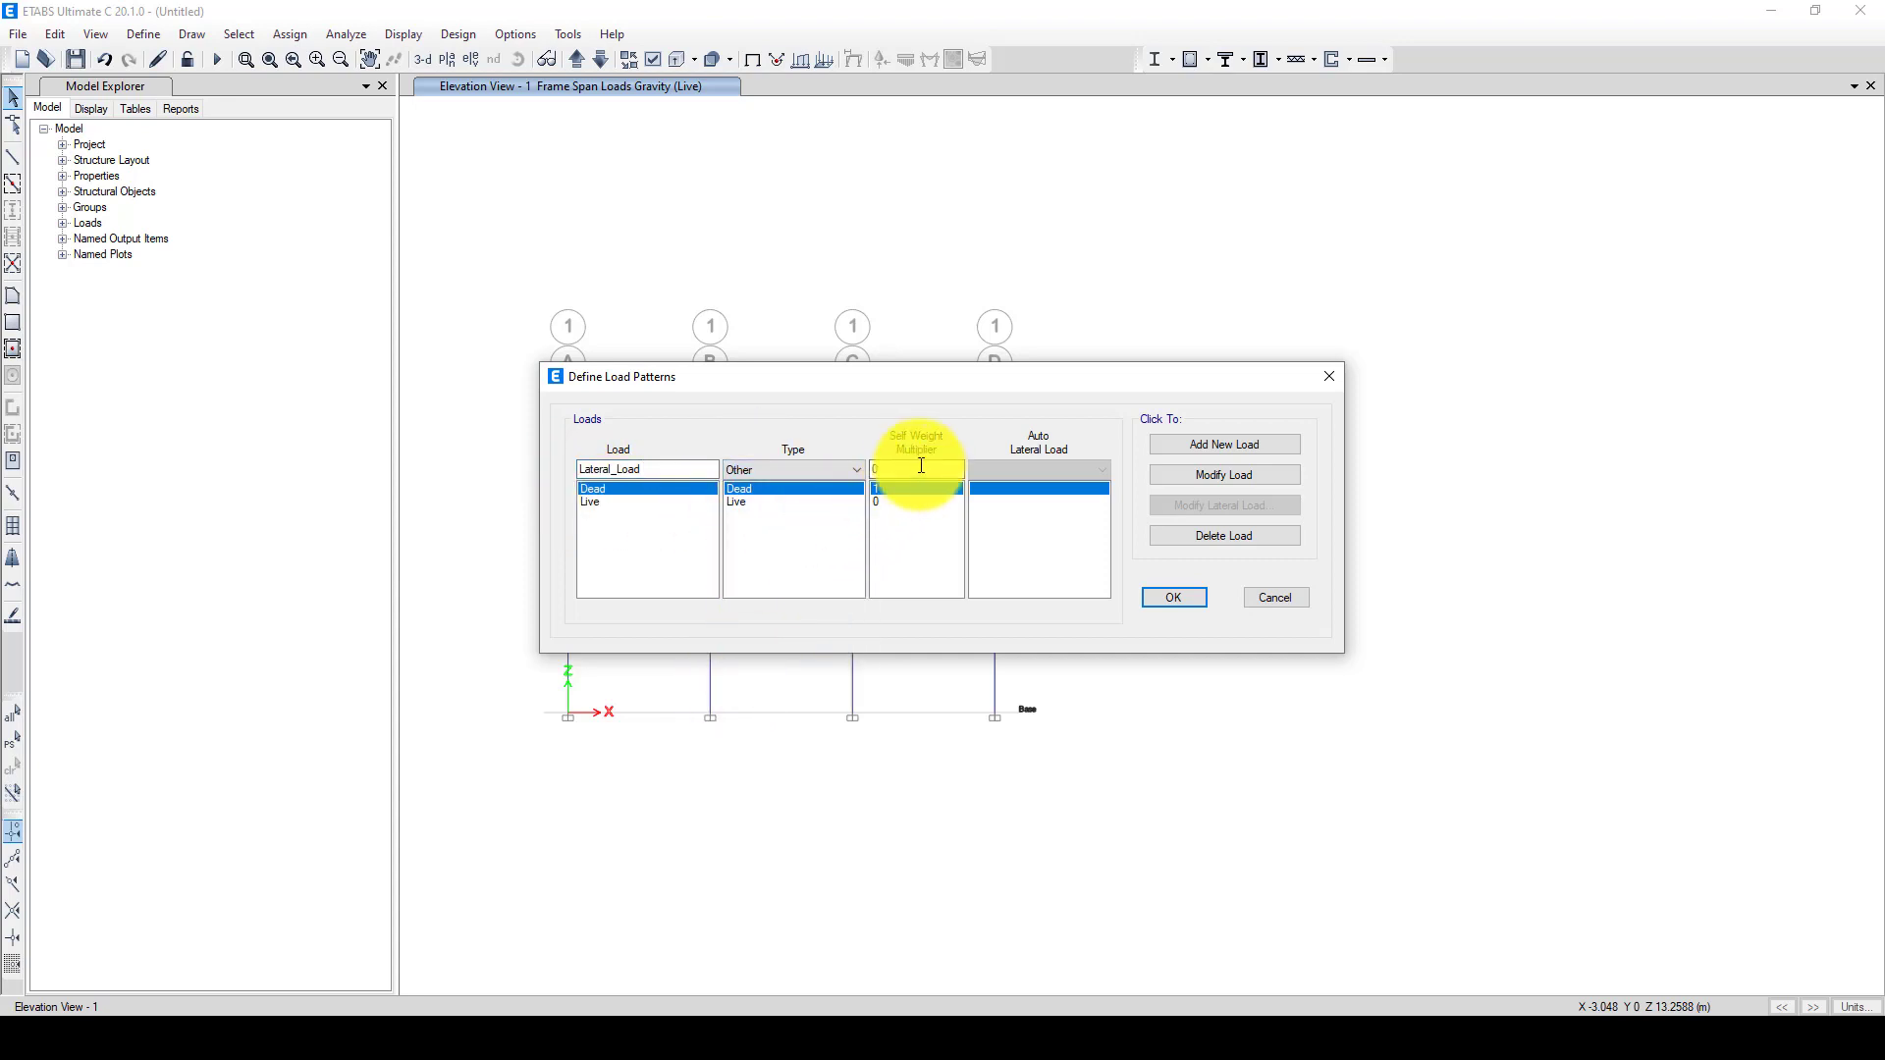
{"action": "left_click", "coordinate": [1210, 445]}
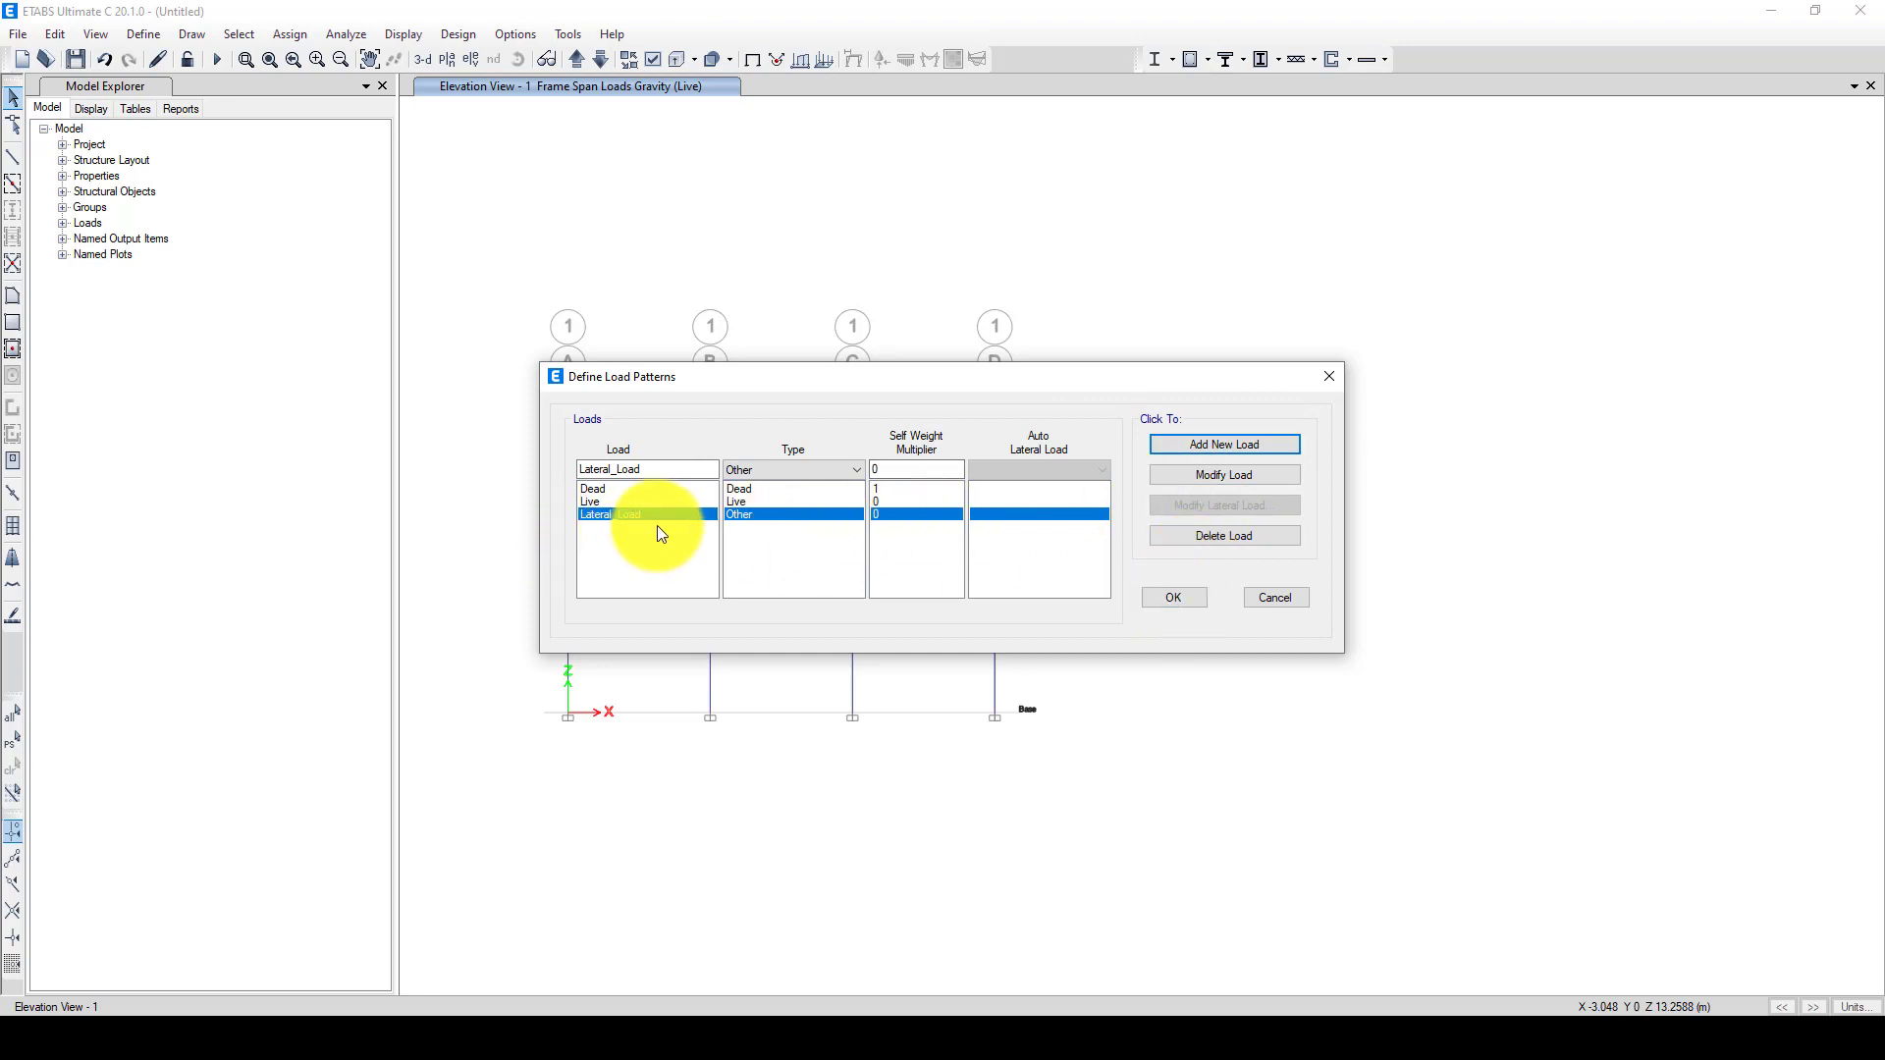
{"action": "left_click", "coordinate": [1156, 596]}
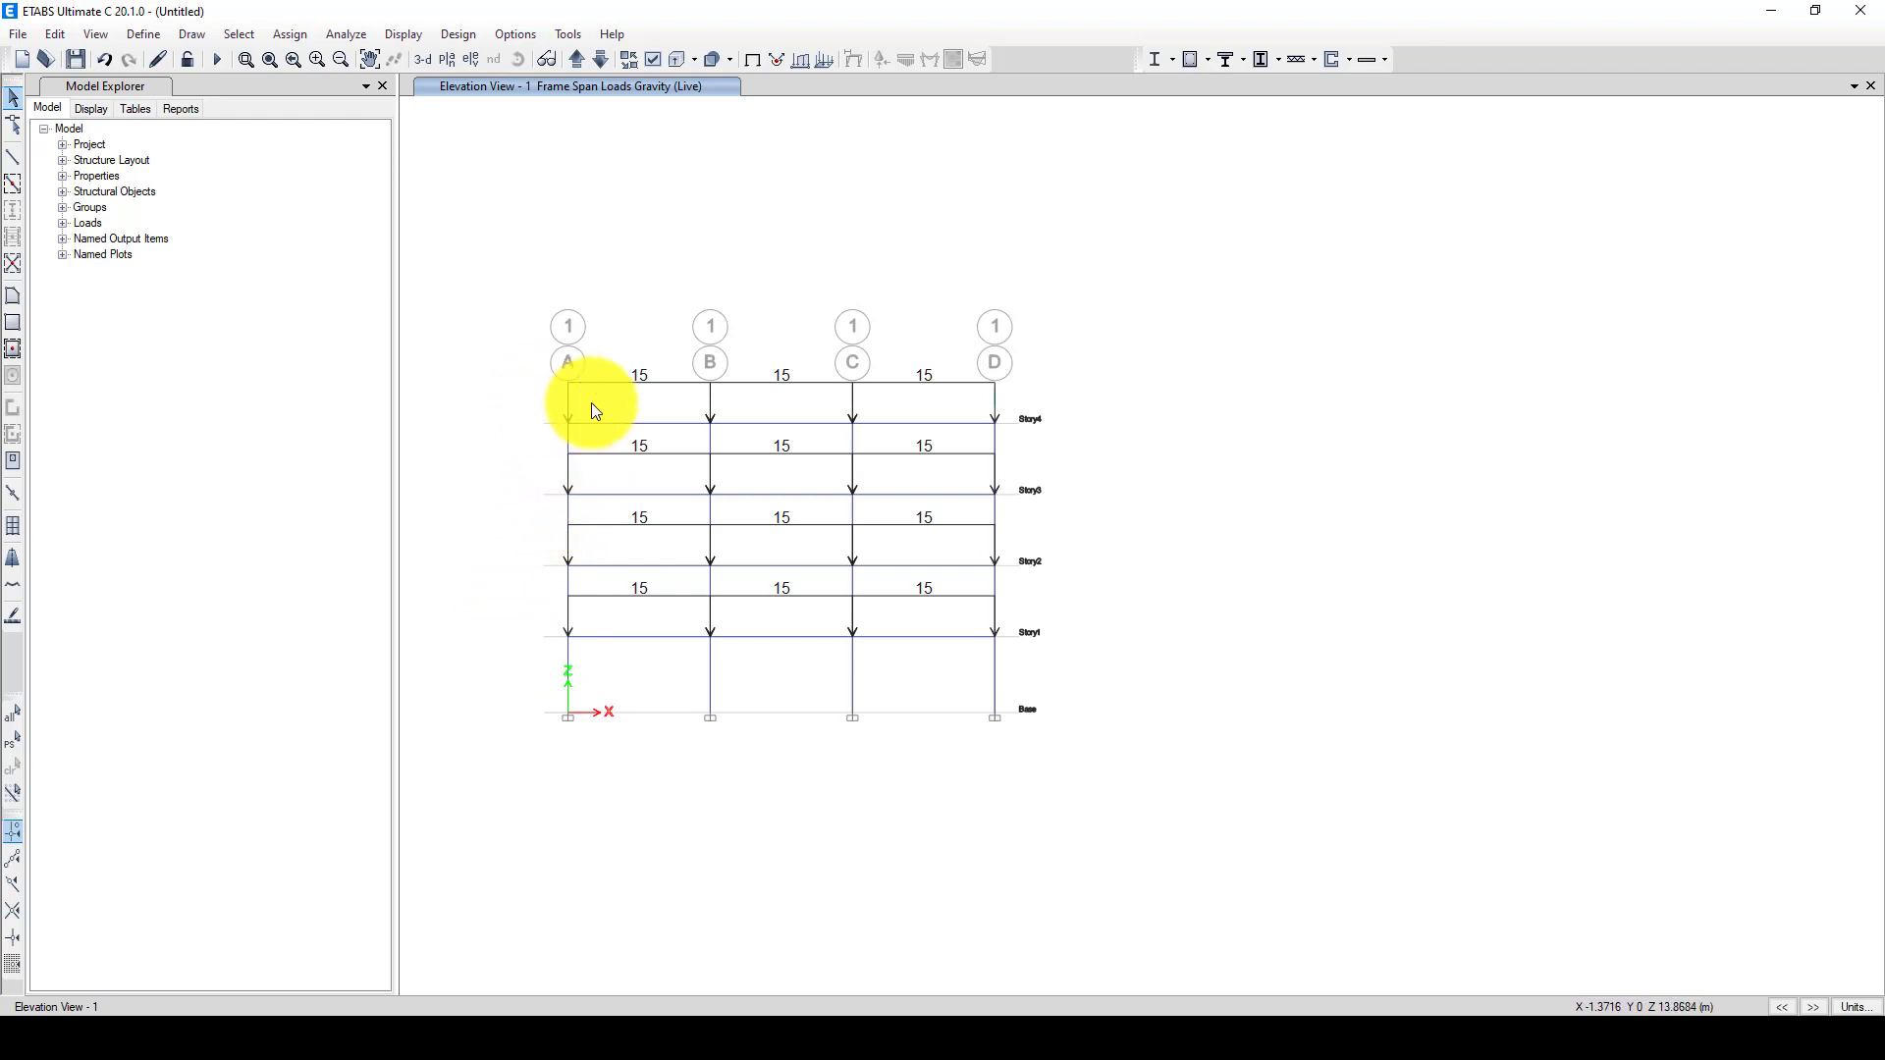
- Apply a 1000 kN global X joint force under the Lateral_Load pattern to the grid A joint at Story1
{"action": "left_click_drag", "start_coordinate": [538, 618], "coordinate": [592, 656]}
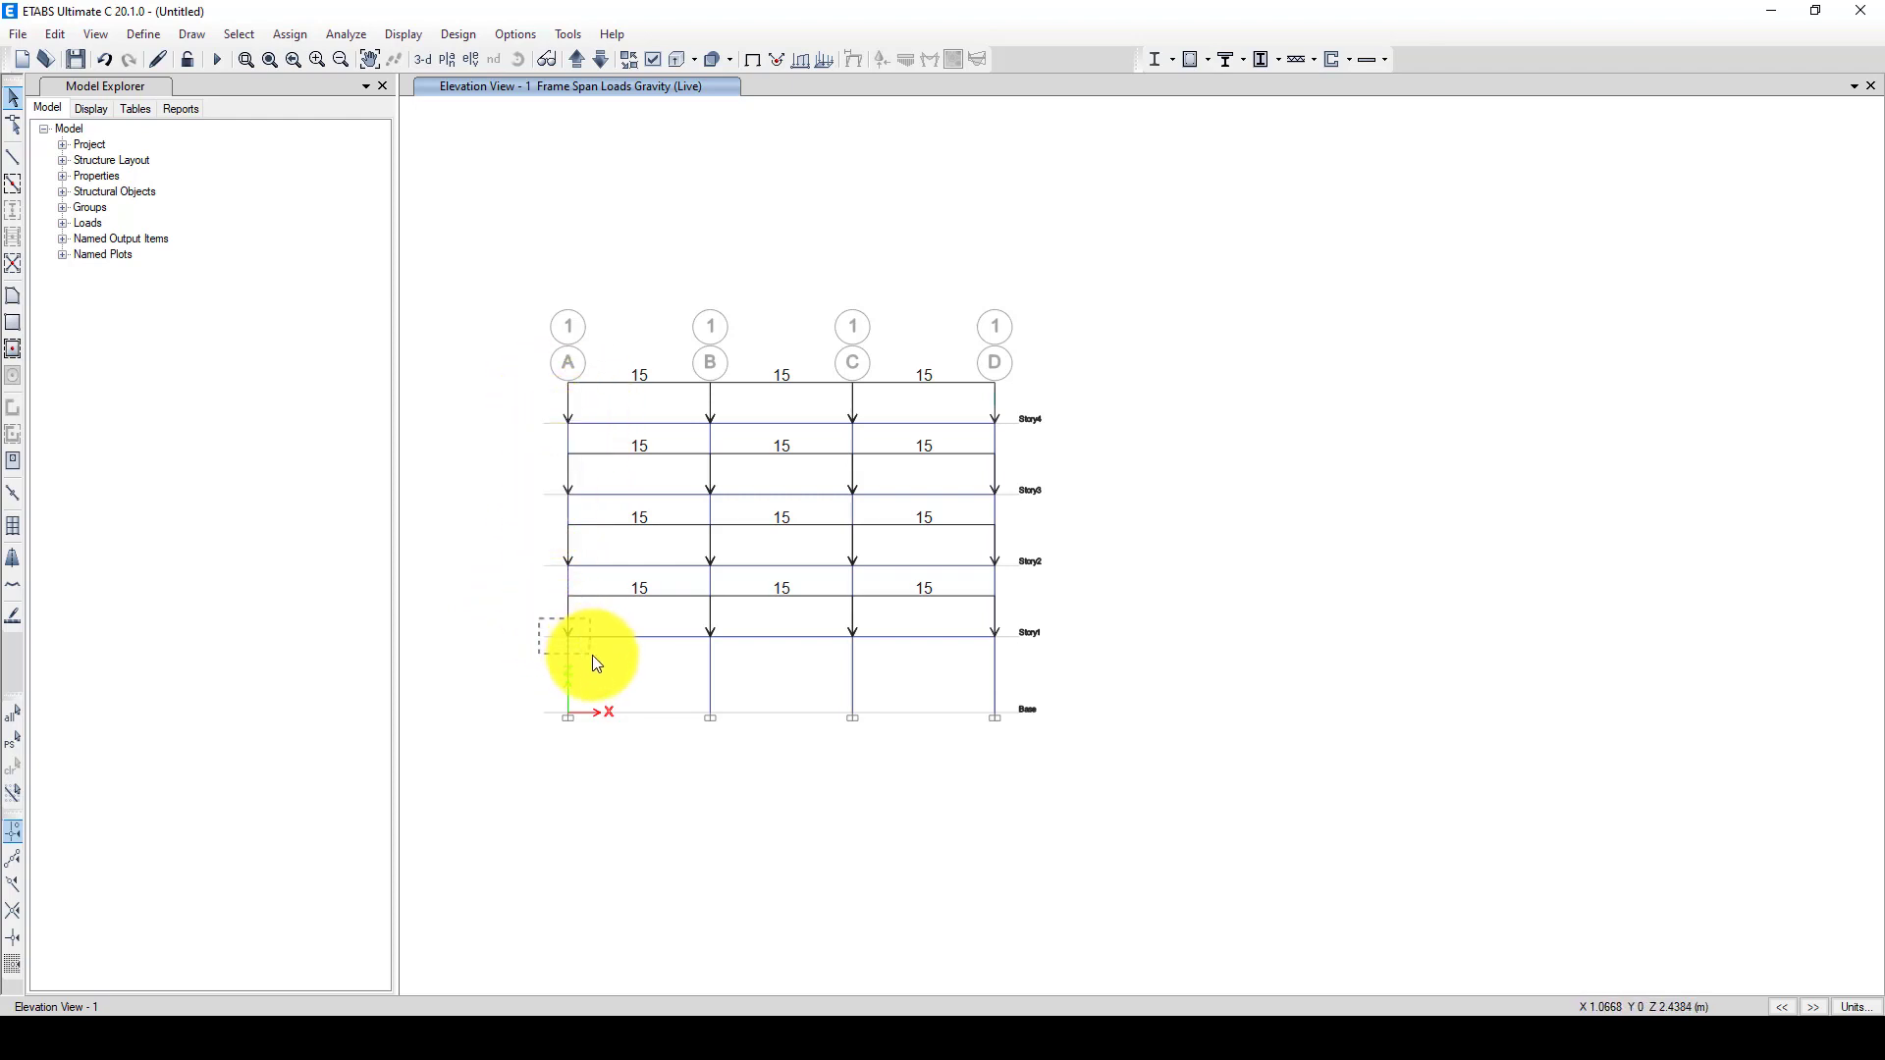
{"action": "left_click", "coordinate": [334, 33]}
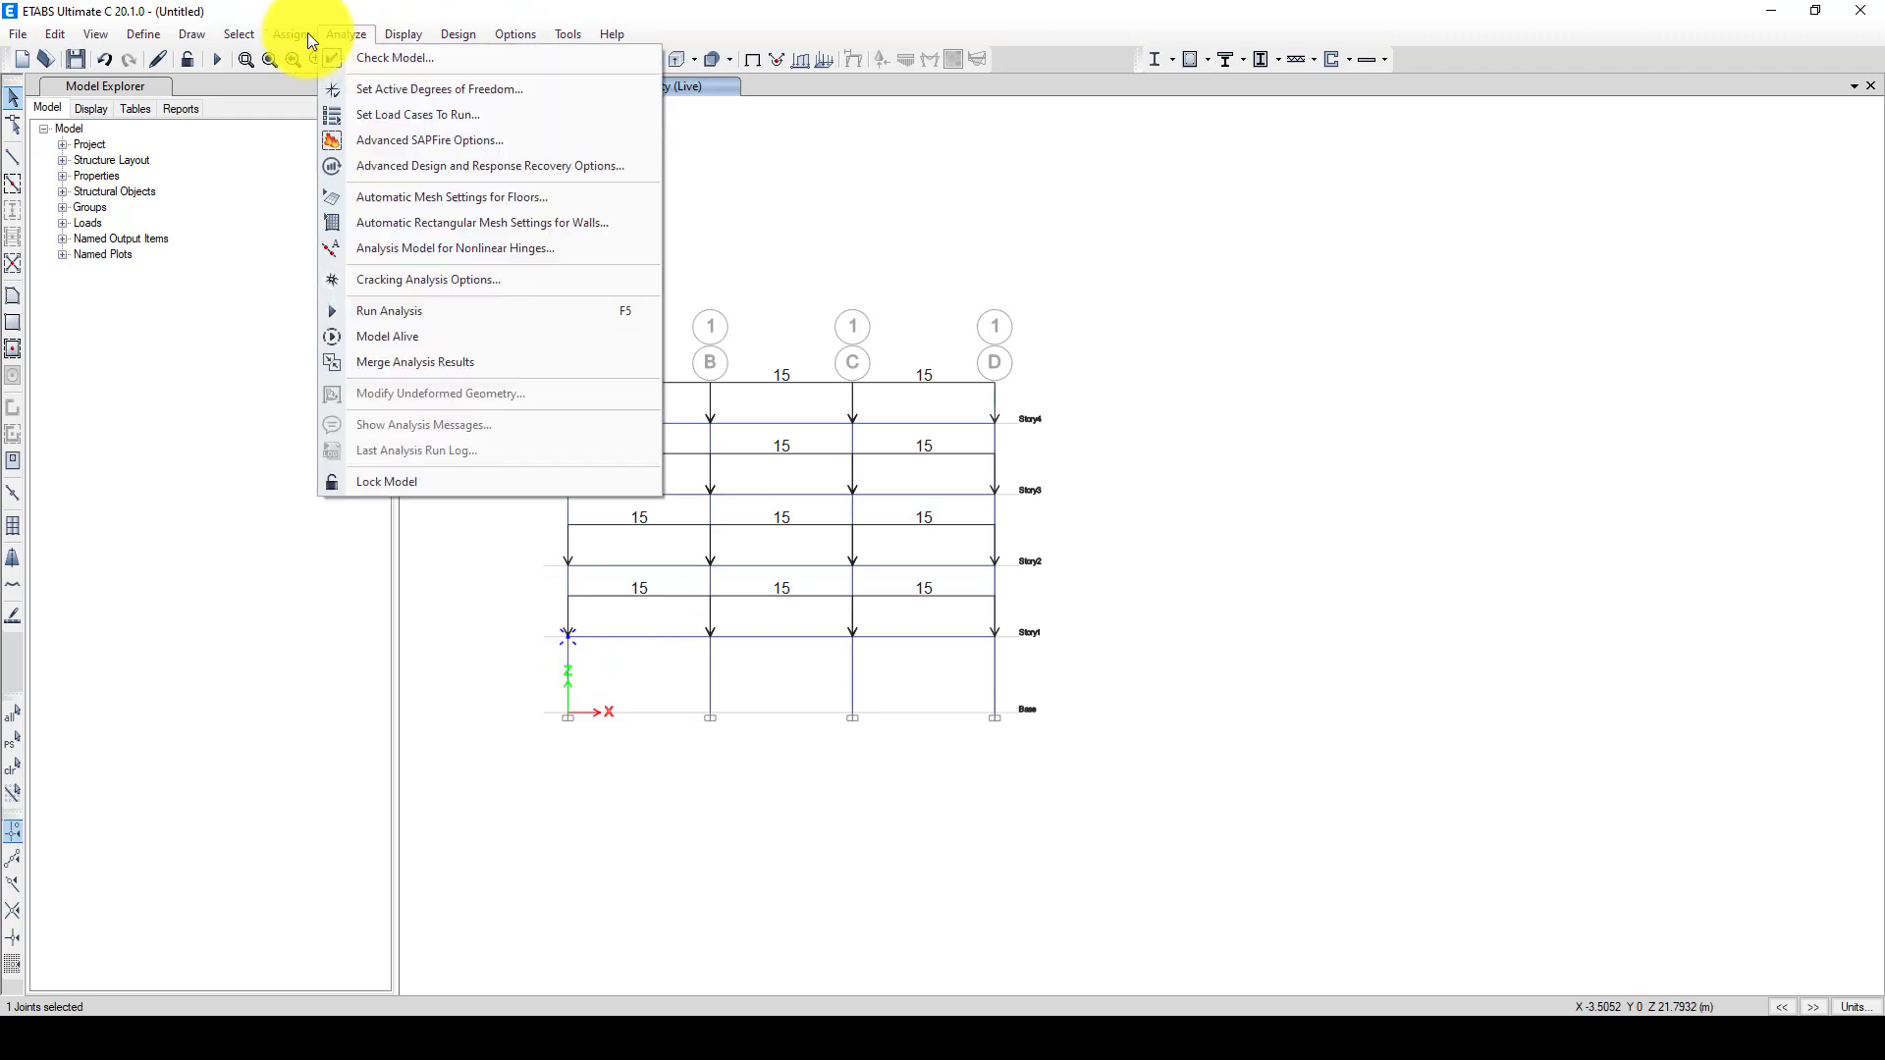
{"action": "mouse_move", "coordinate": [312, 43]}
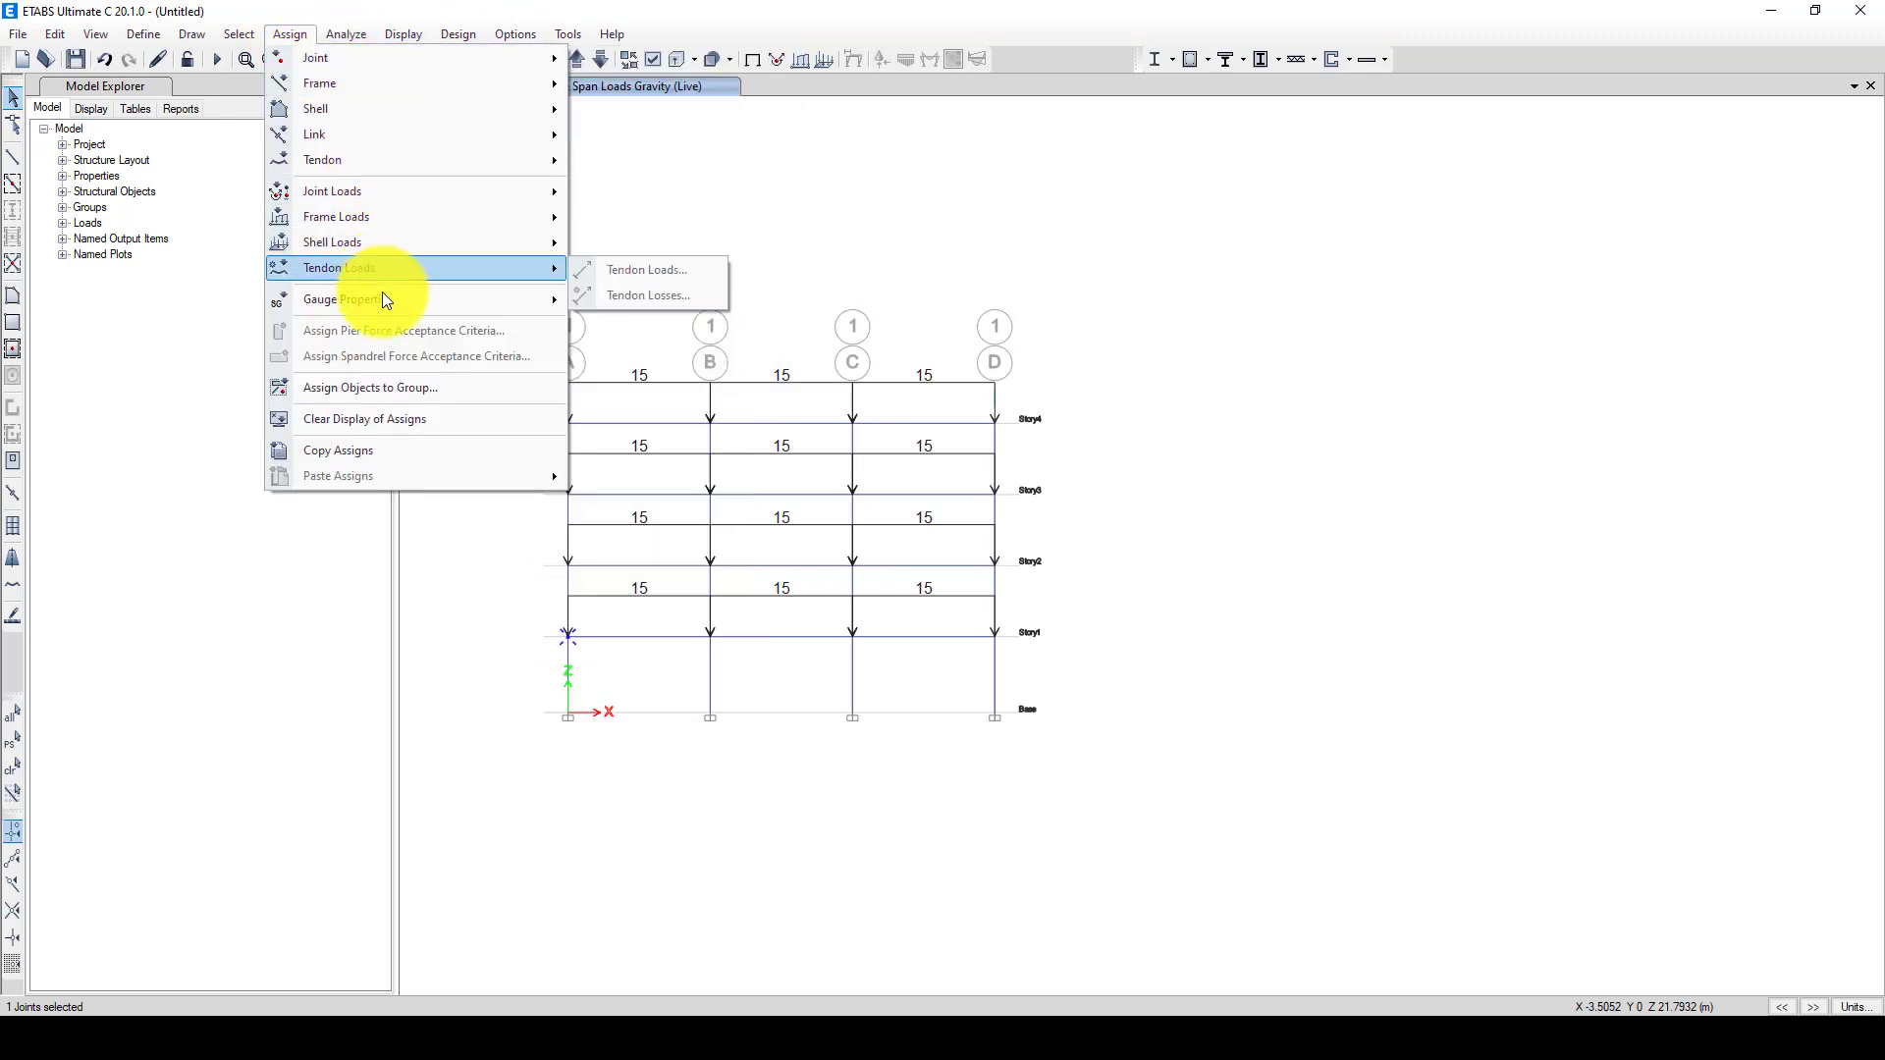
{"action": "mouse_move", "coordinate": [385, 214]}
{"action": "mouse_move", "coordinate": [442, 192]}
{"action": "left_click", "coordinate": [620, 197]}
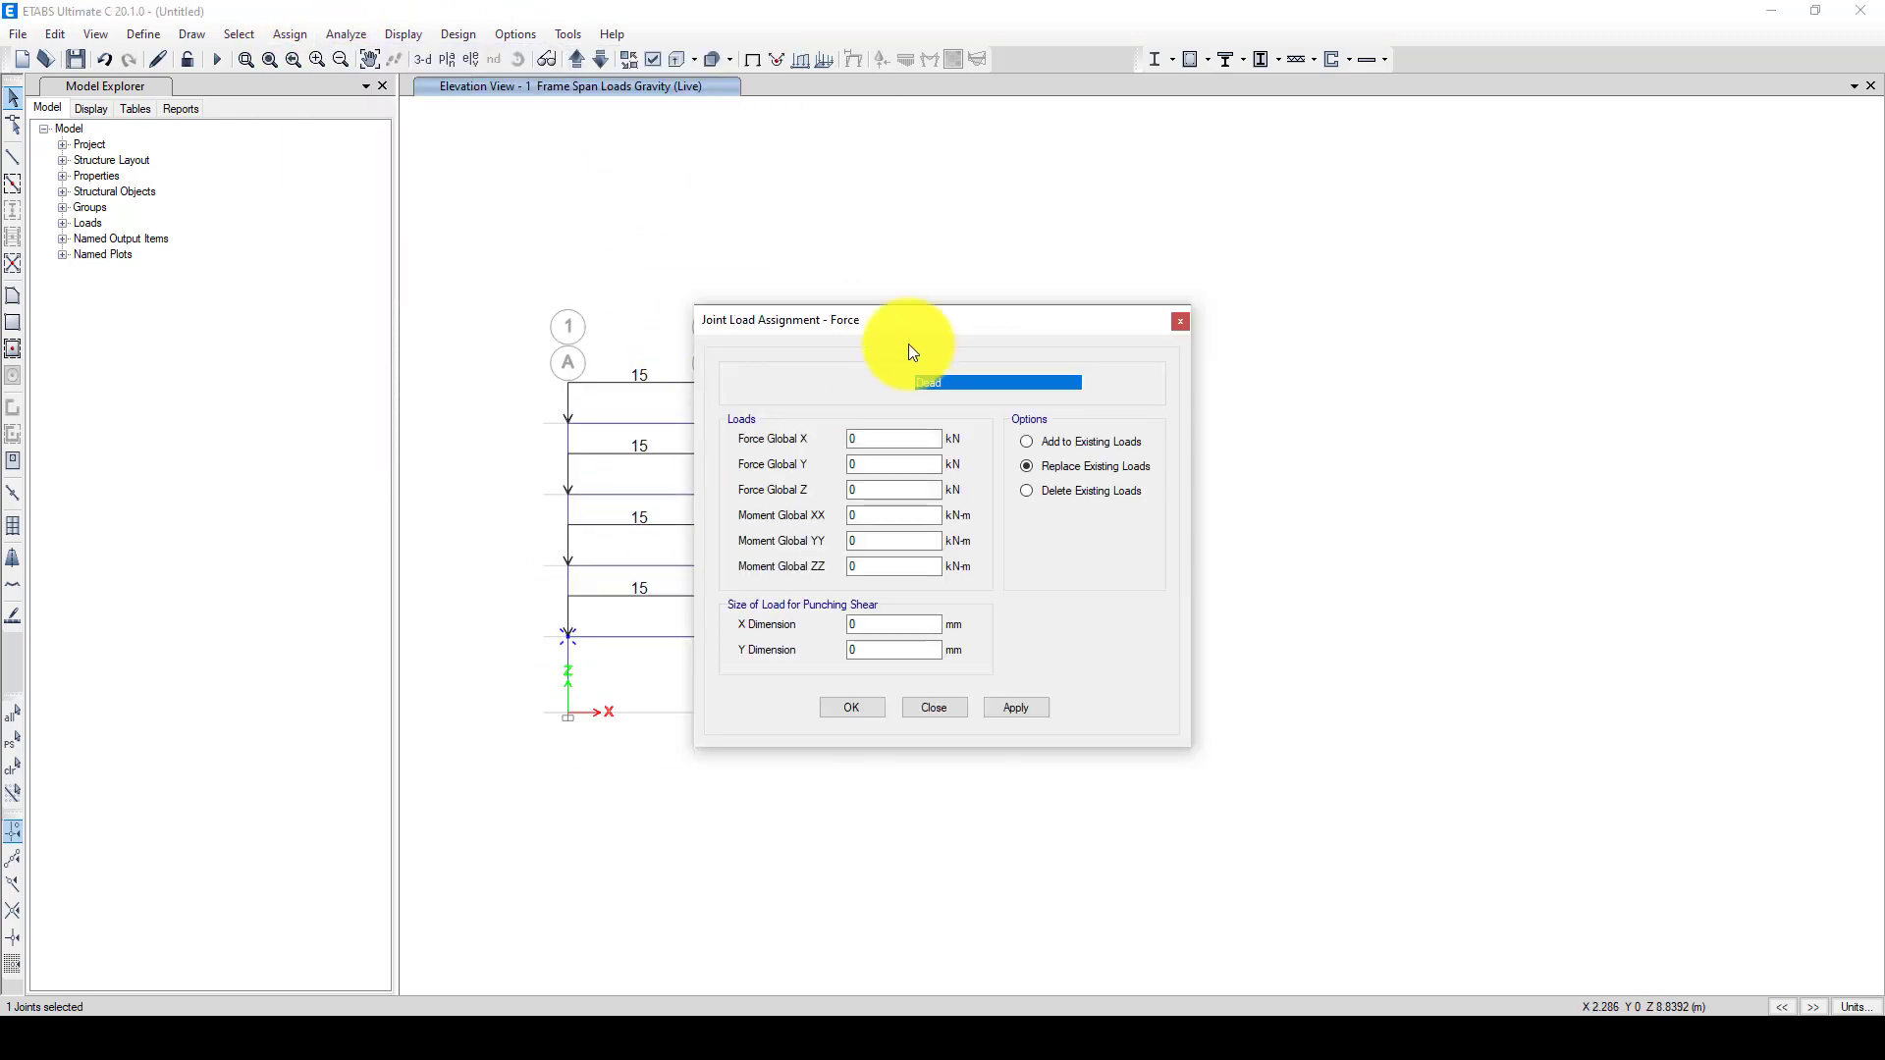
{"action": "left_click_drag", "start_coordinate": [987, 315], "coordinate": [1433, 249]}
{"action": "left_click", "coordinate": [1441, 314]}
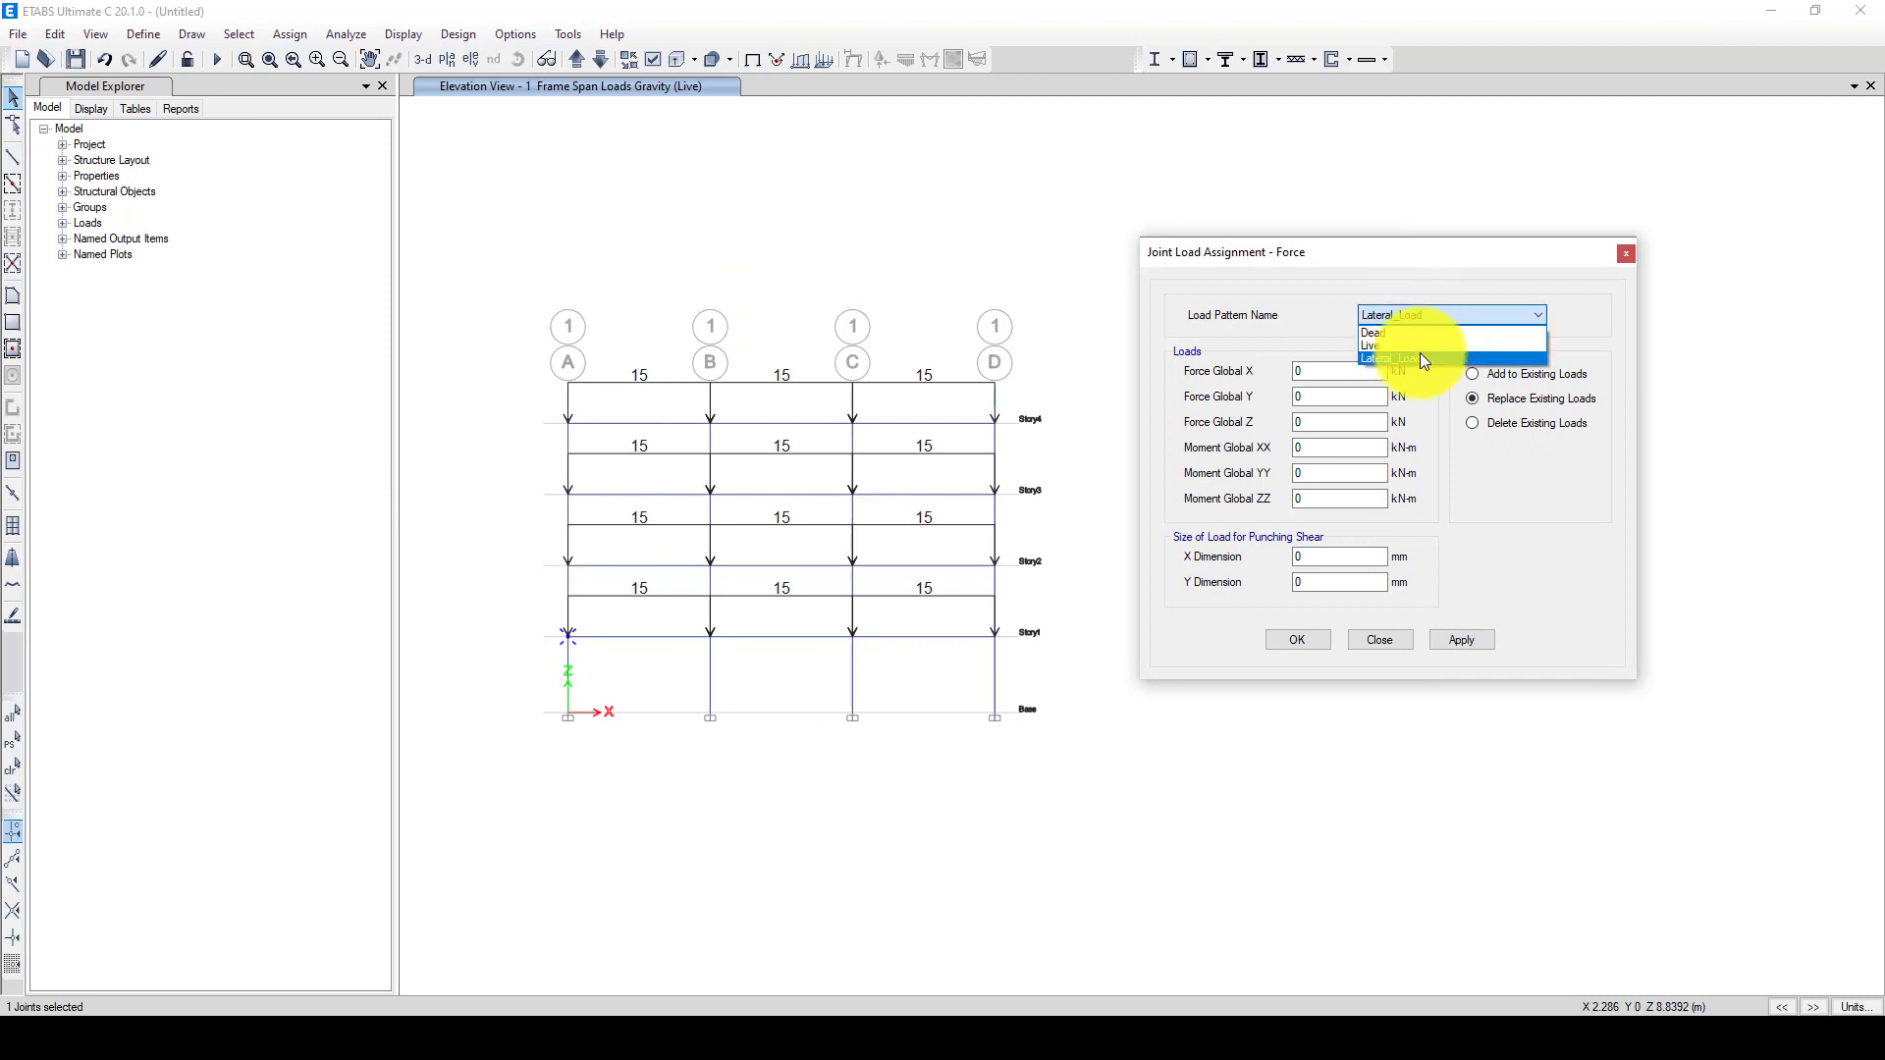
{"action": "left_click", "coordinate": [1420, 351]}
{"action": "left_click", "coordinate": [1329, 372]}
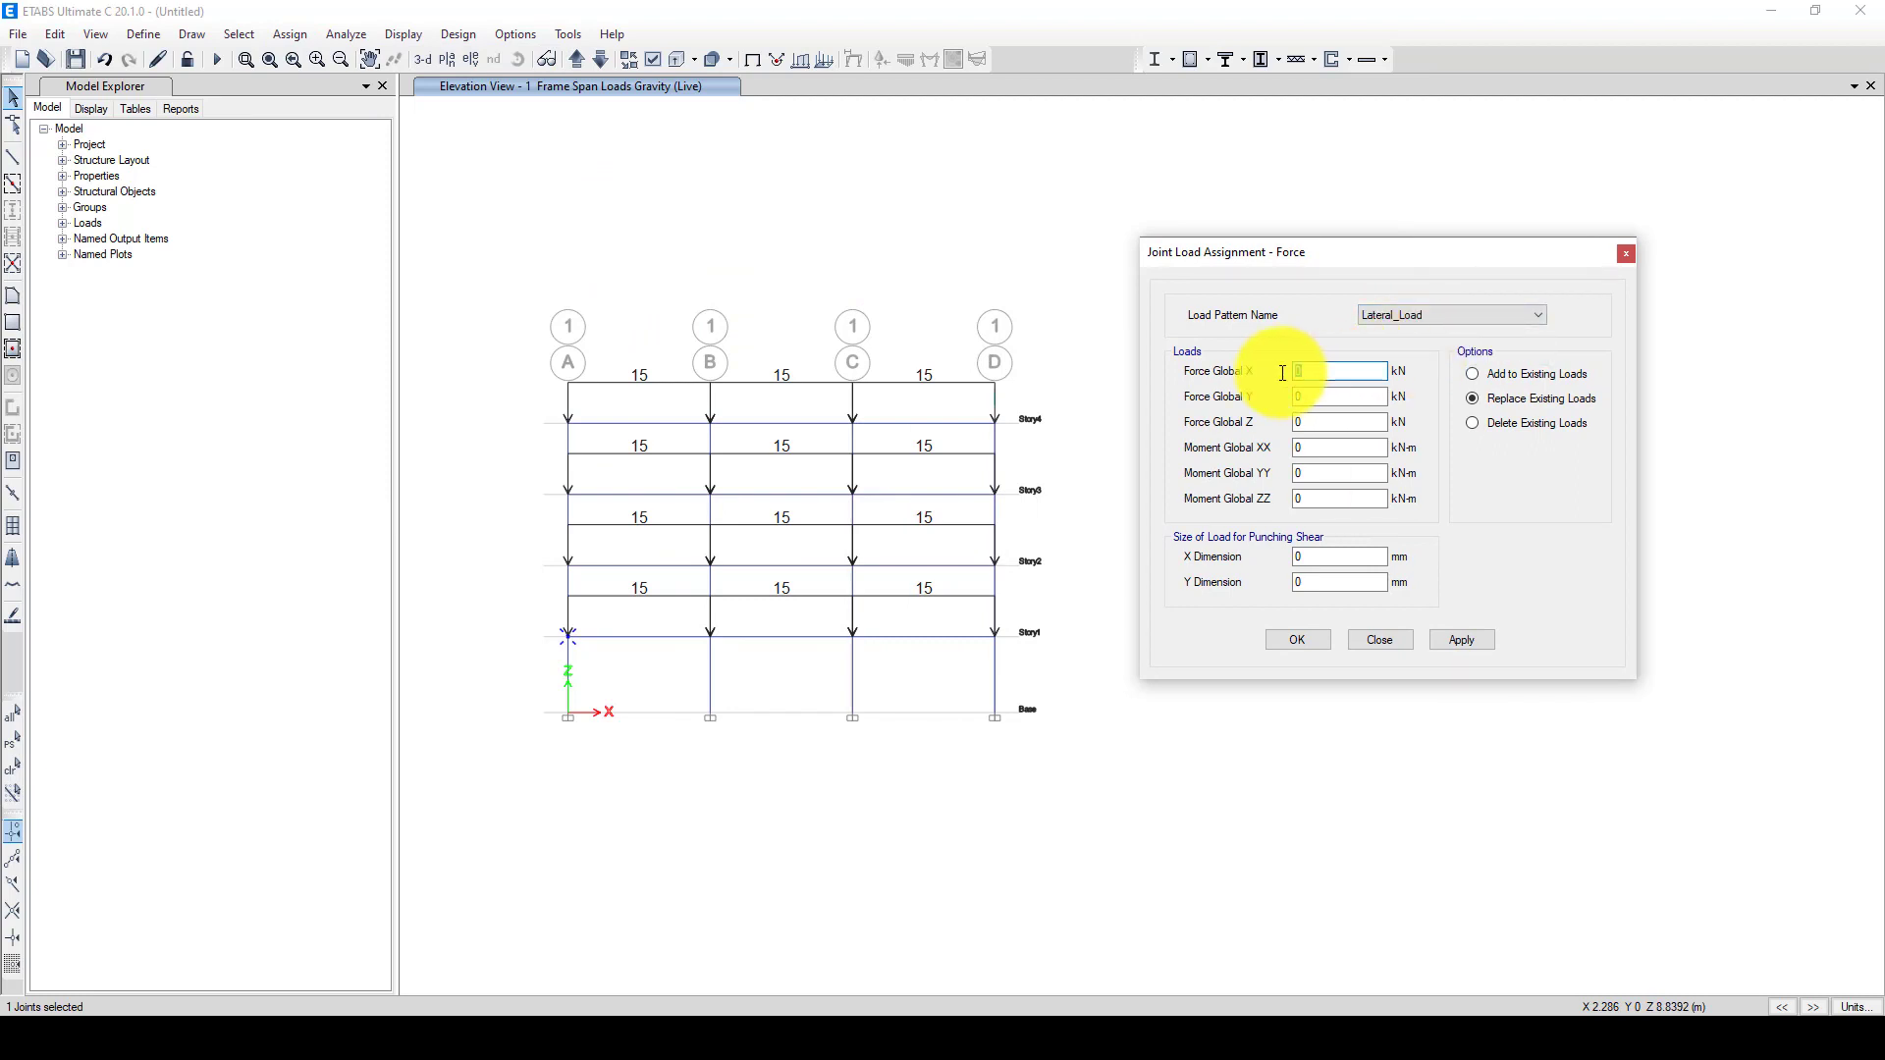
{"action": "type", "text": "1000"}
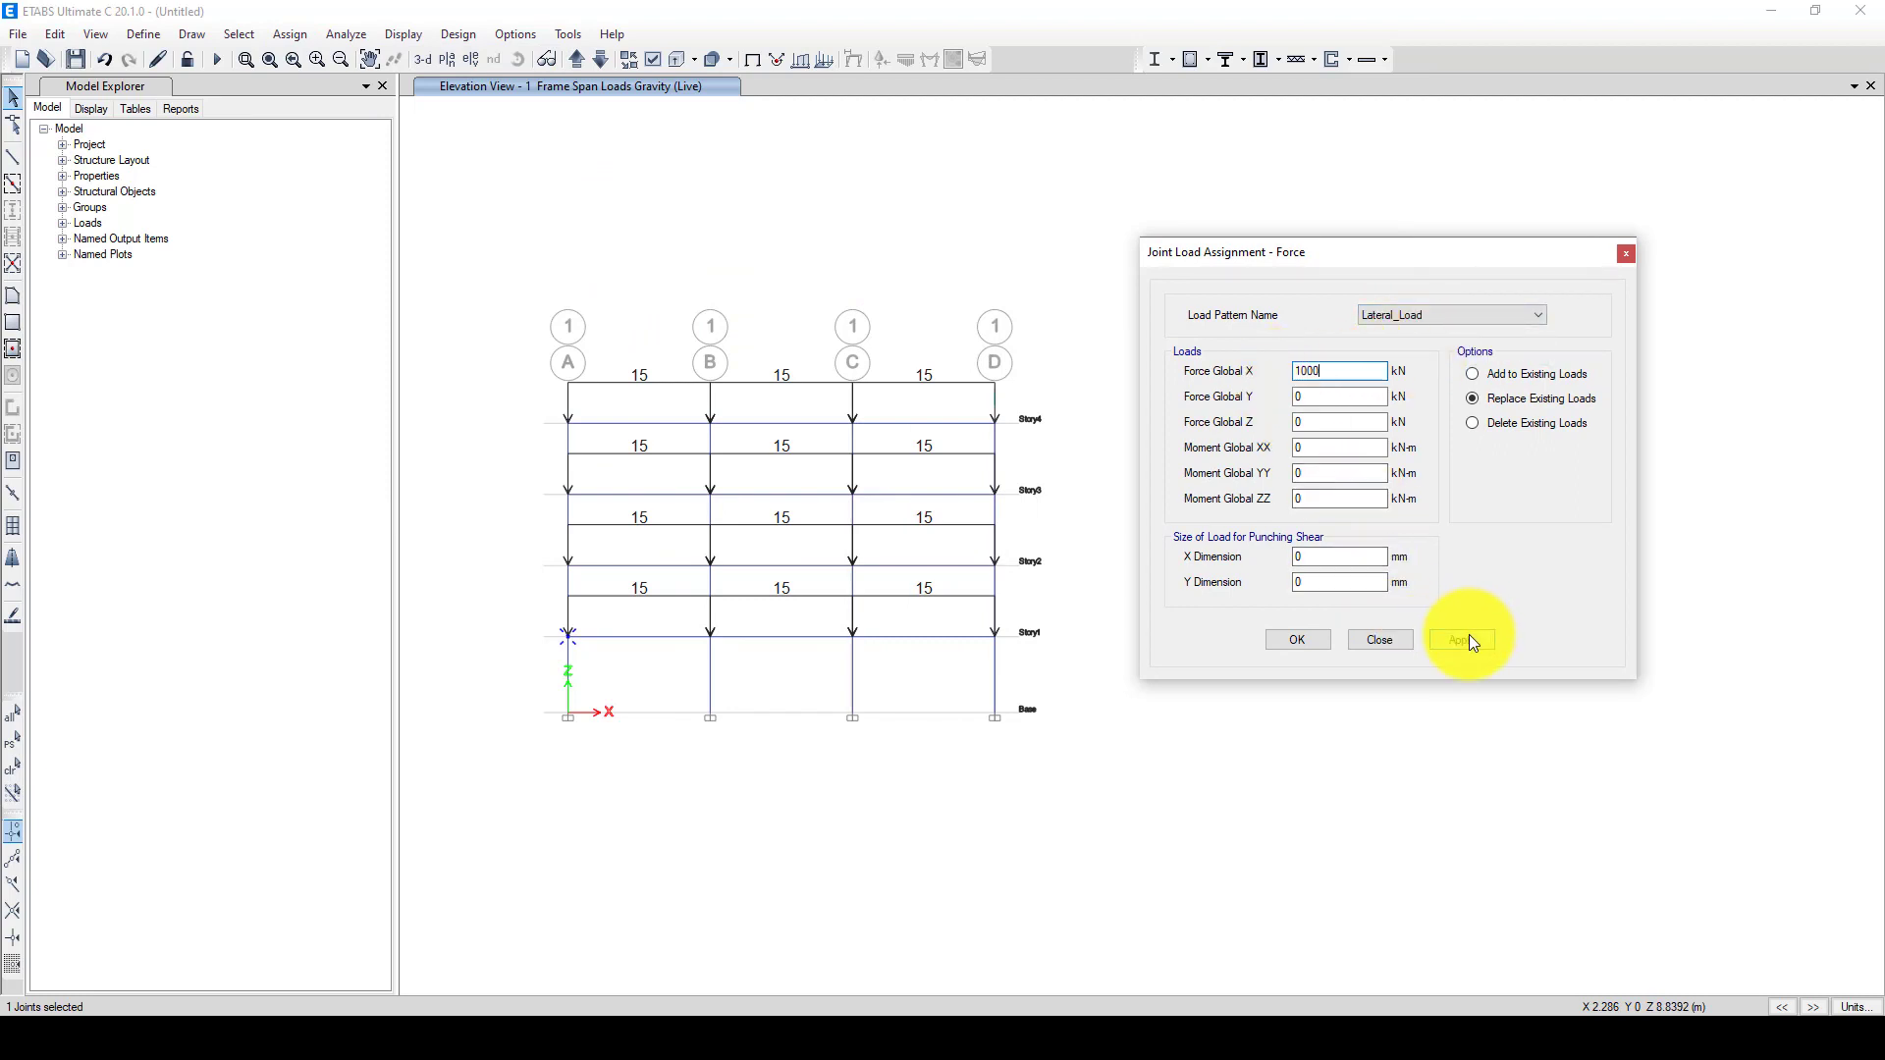
{"action": "left_click", "coordinate": [1465, 638]}
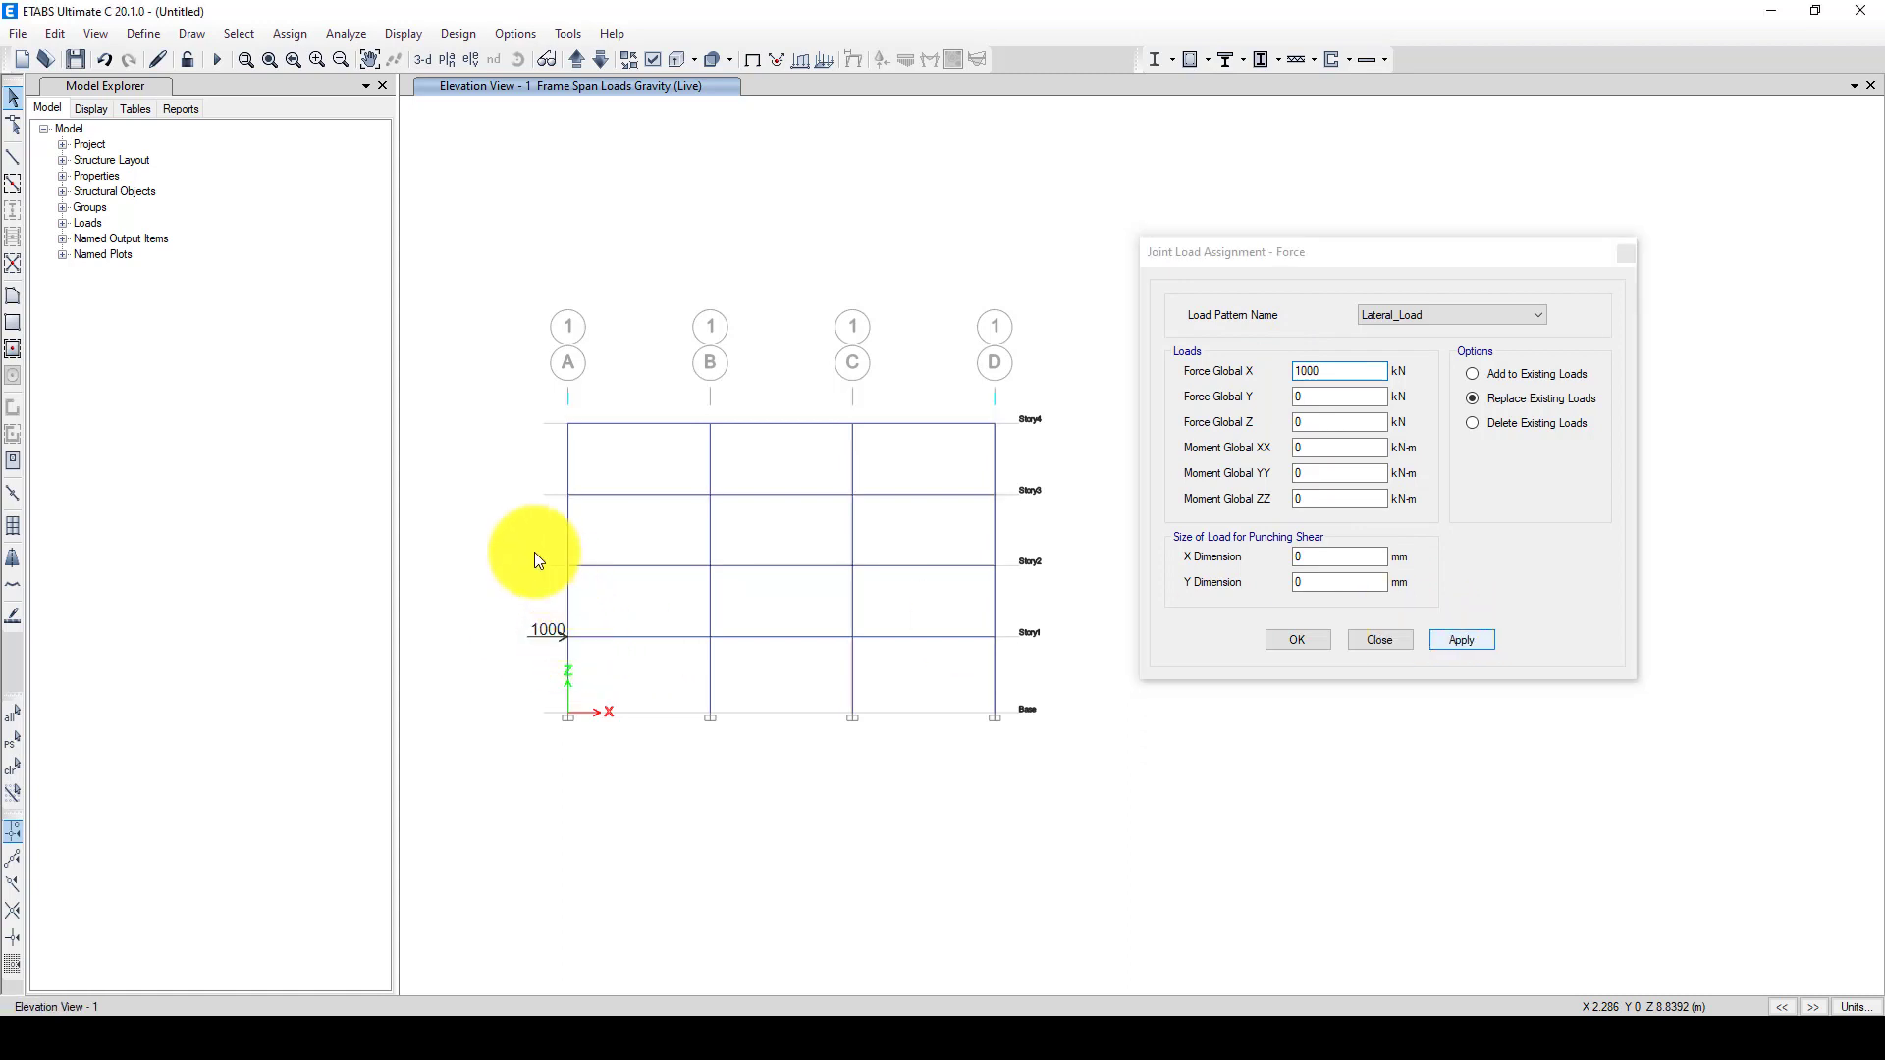
- Apply a 1500 kN global X force under Lateral_Load to the grid A joint at Story2
{"action": "left_click", "coordinate": [593, 583]}
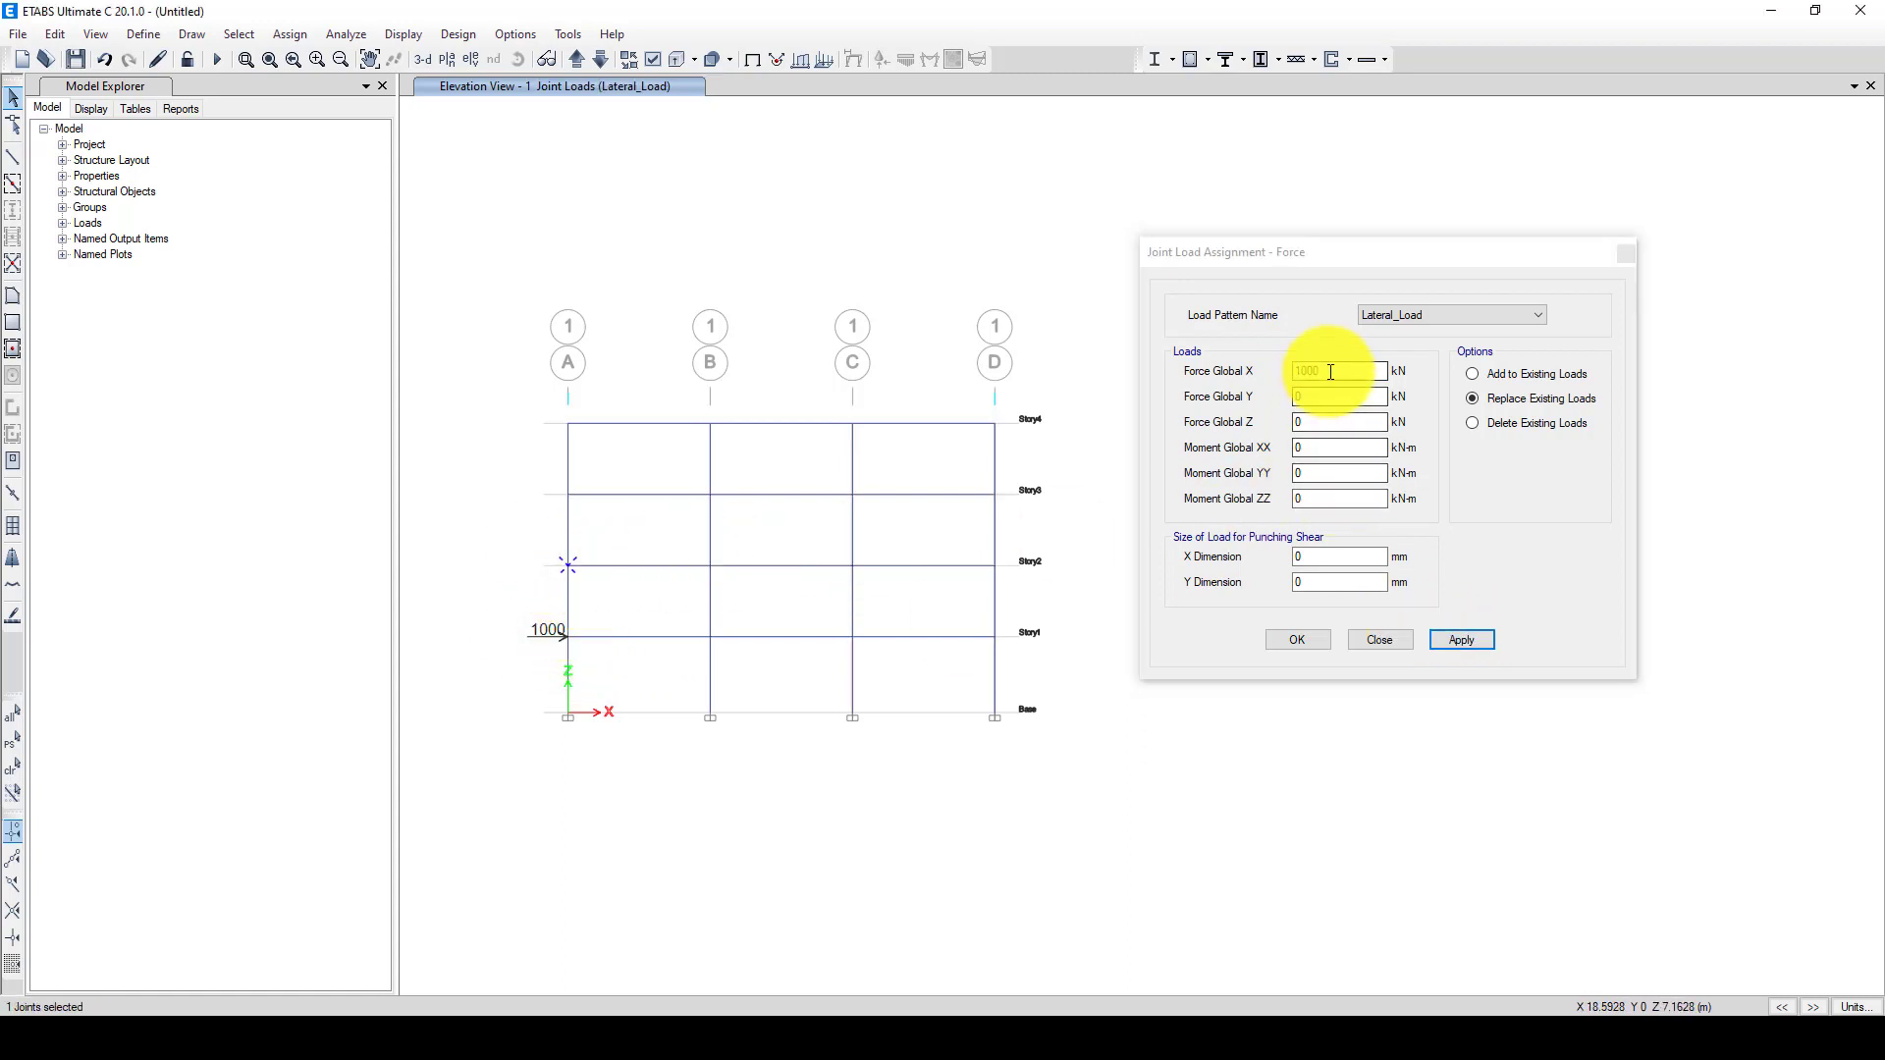
{"action": "left_click", "coordinate": [1283, 372]}
{"action": "type", "text": "1500"}
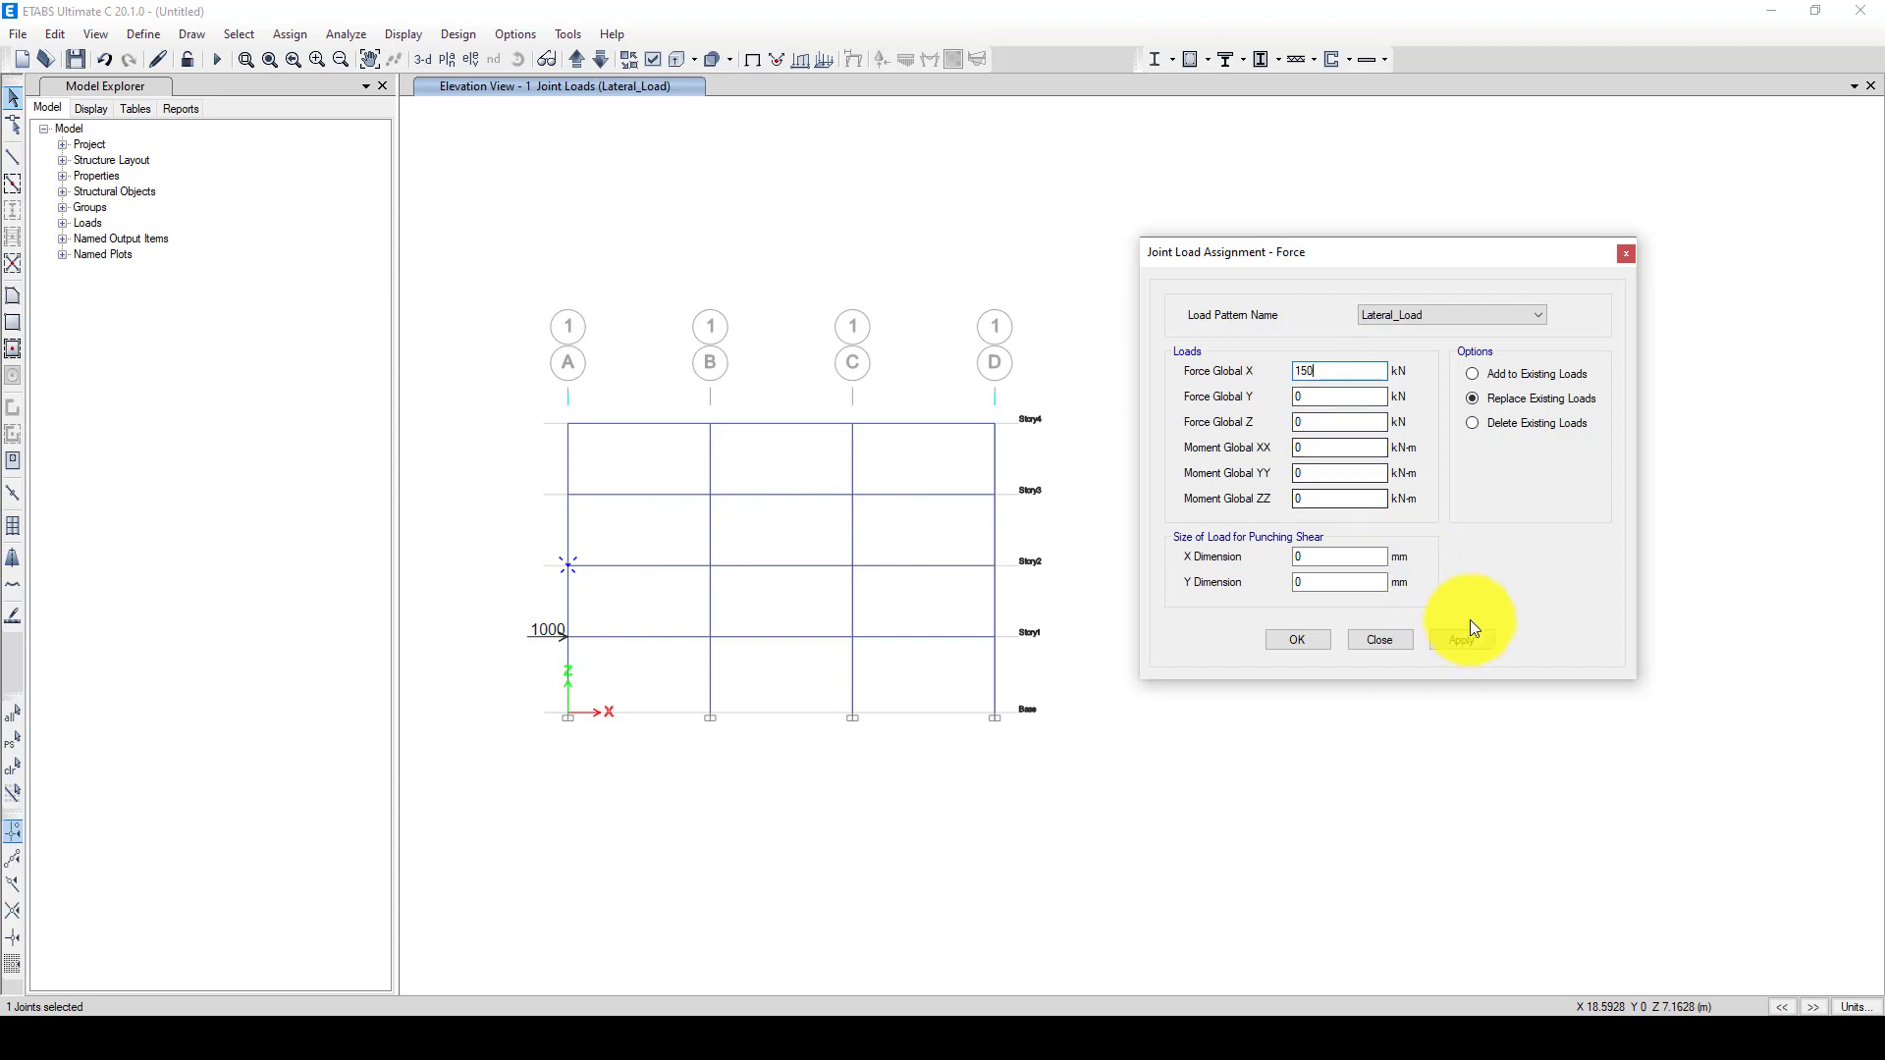
{"action": "left_click", "coordinate": [1473, 636]}
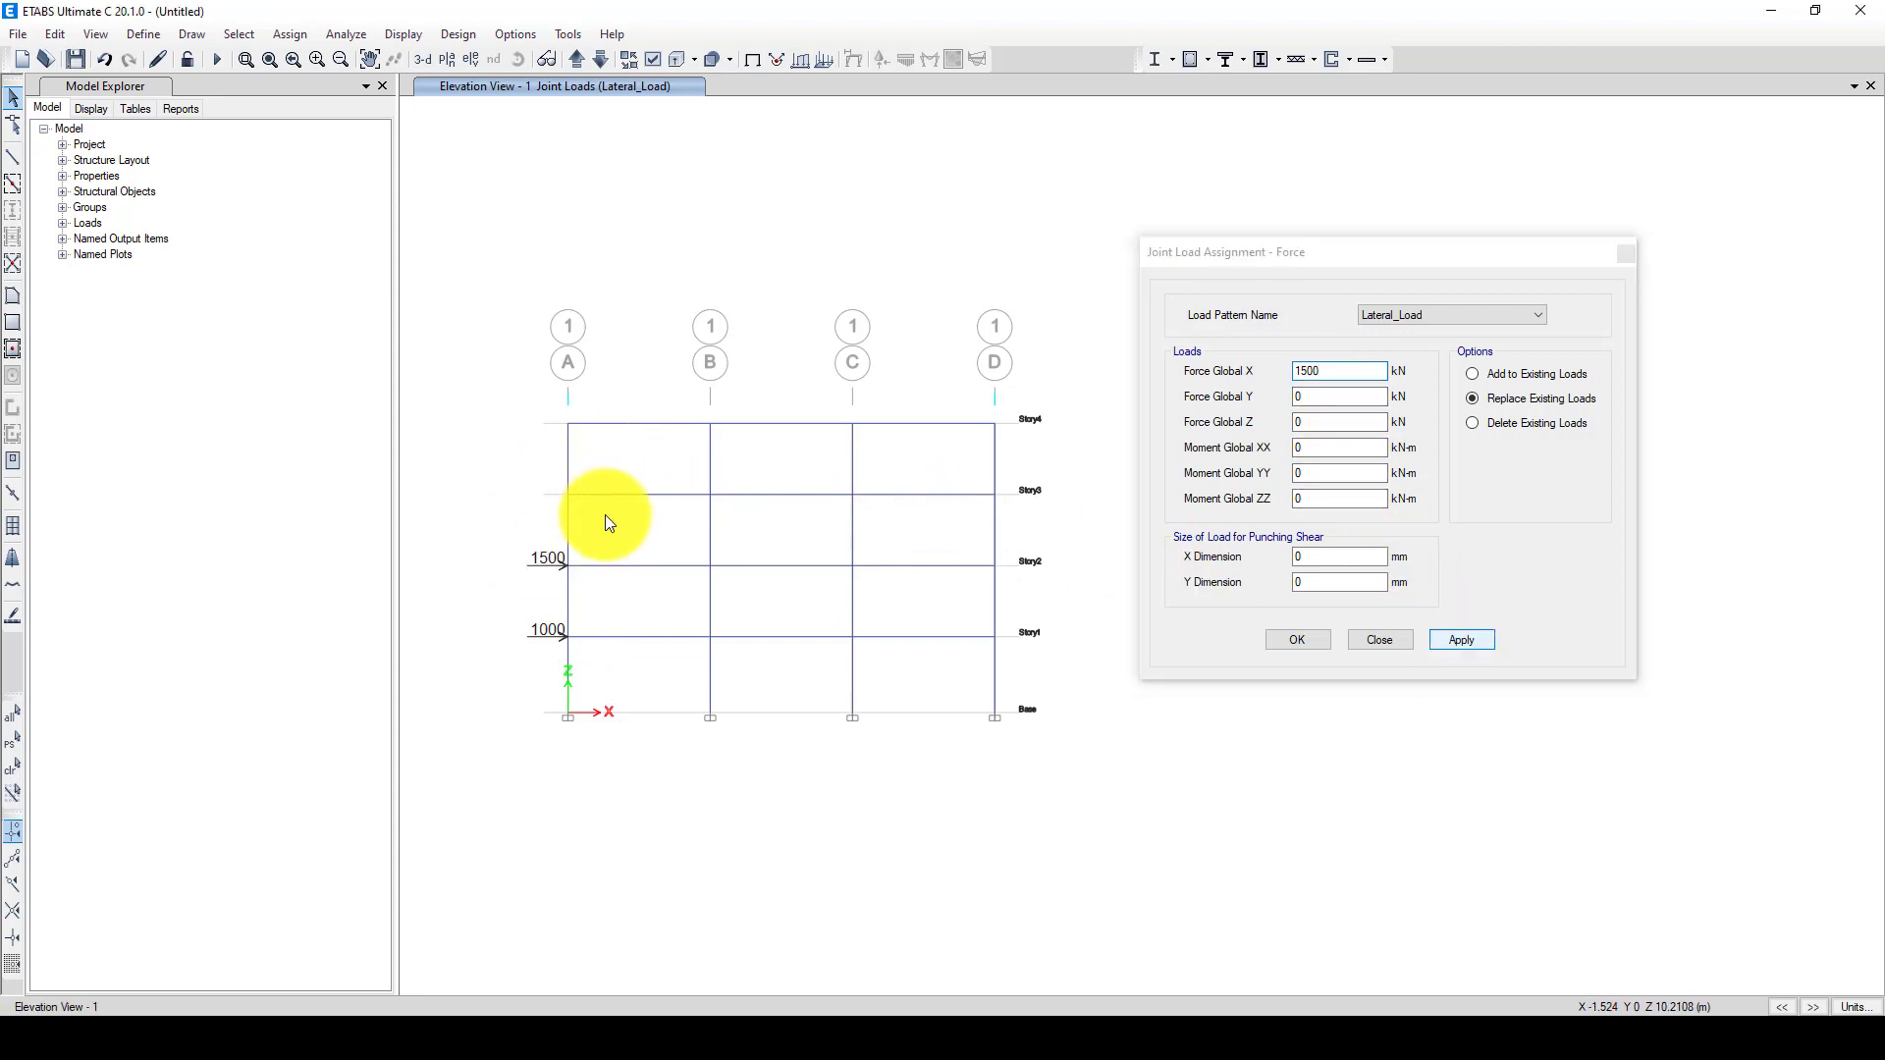
- Apply a 200 kN global X force under Lateral_Load to the grid A joint at Story3
{"action": "left_click", "coordinate": [570, 494]}
{"action": "left_click", "coordinate": [1276, 377]}
{"action": "type", "text": "2"}
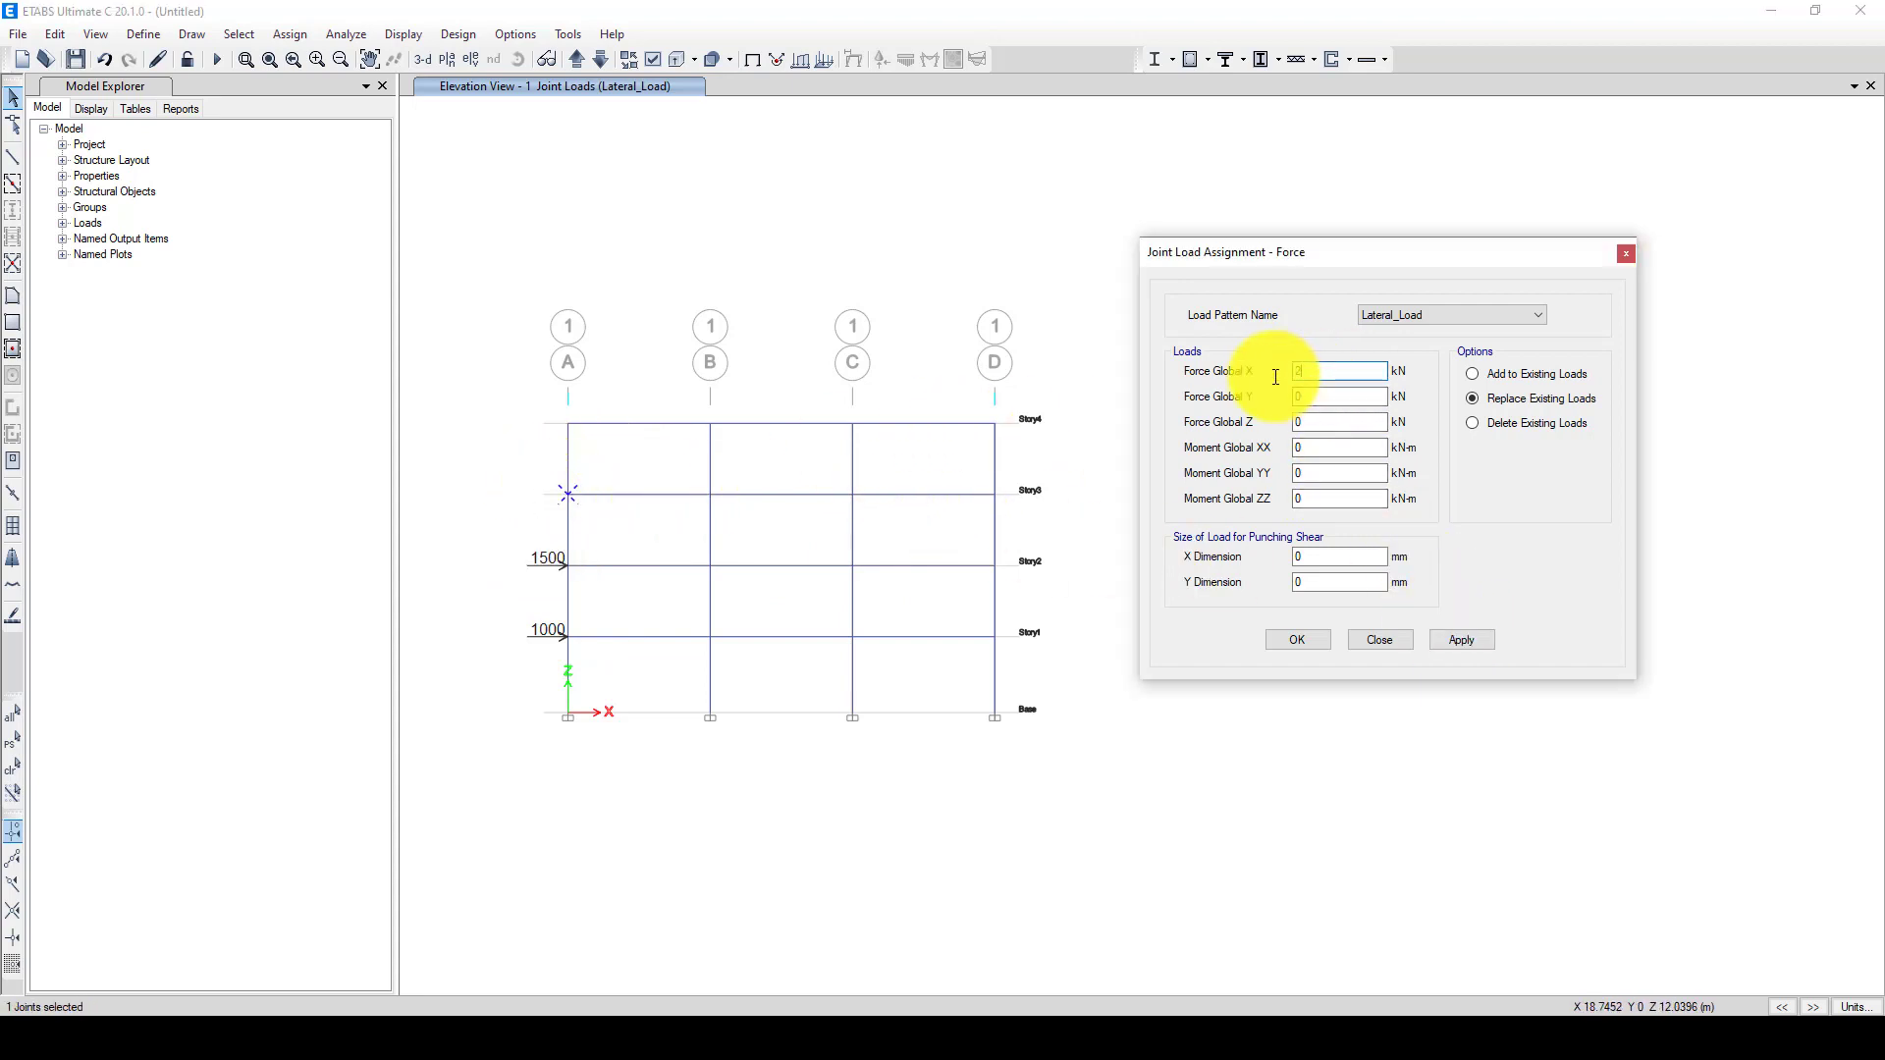
{"action": "type", "text": "00"}
{"action": "left_click", "coordinate": [1462, 640]}
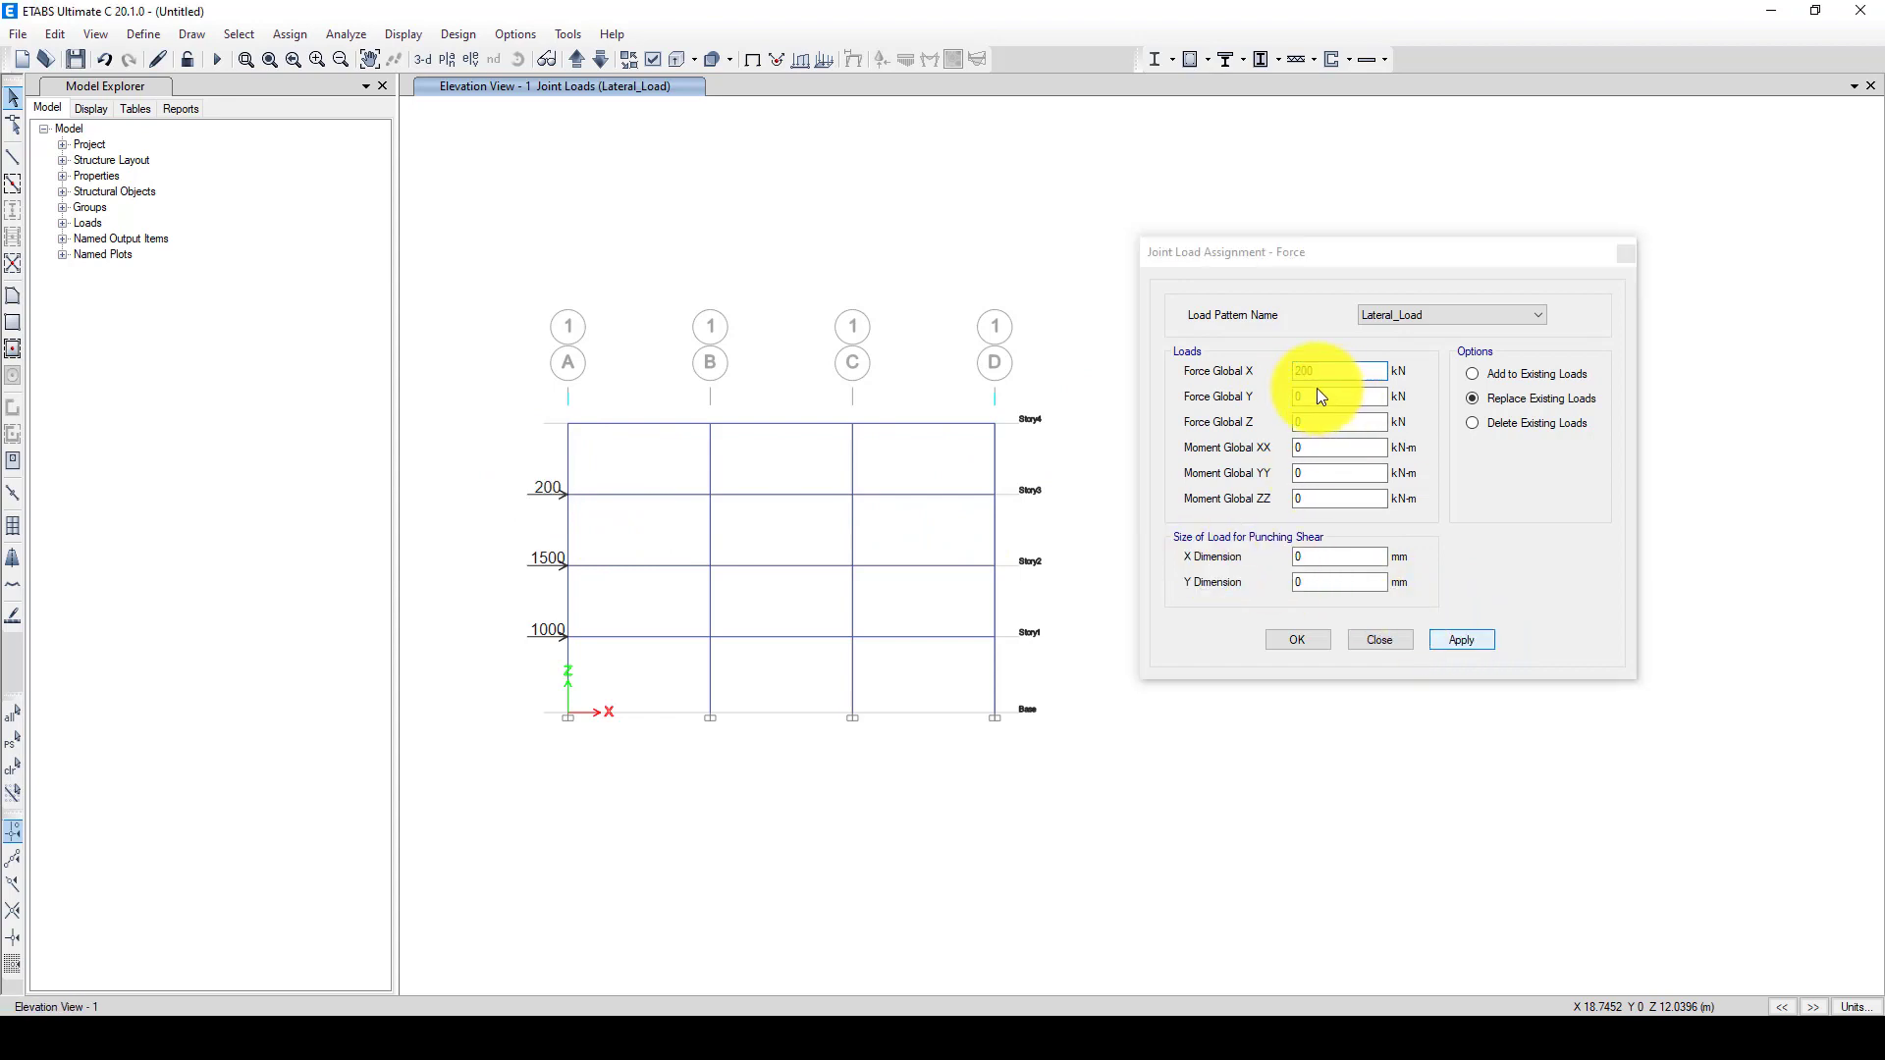
- Replace the global X force on the grid A joint at Story3 with 2000 kN under Lateral_Load
{"action": "left_click", "coordinate": [568, 493]}
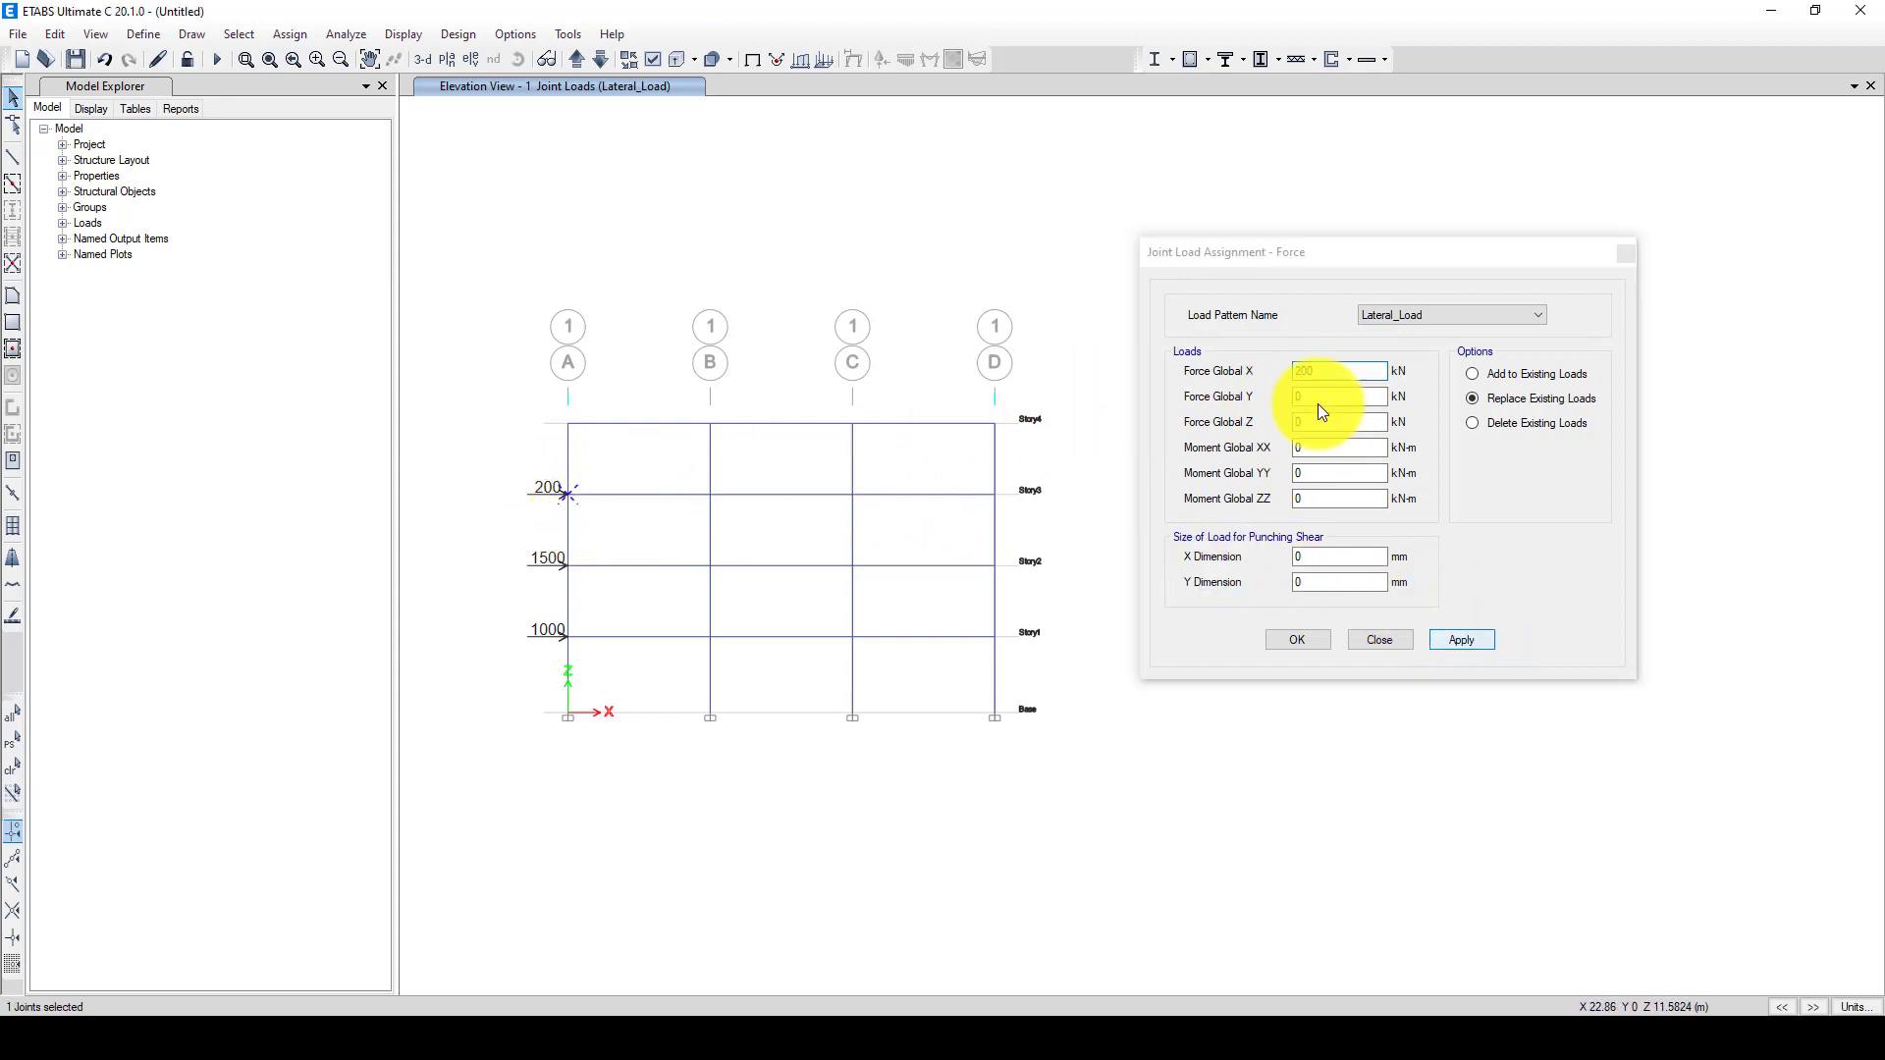
{"action": "left_click", "coordinate": [1326, 370]}
{"action": "type", "text": "0"}
{"action": "left_click", "coordinate": [1462, 640]}
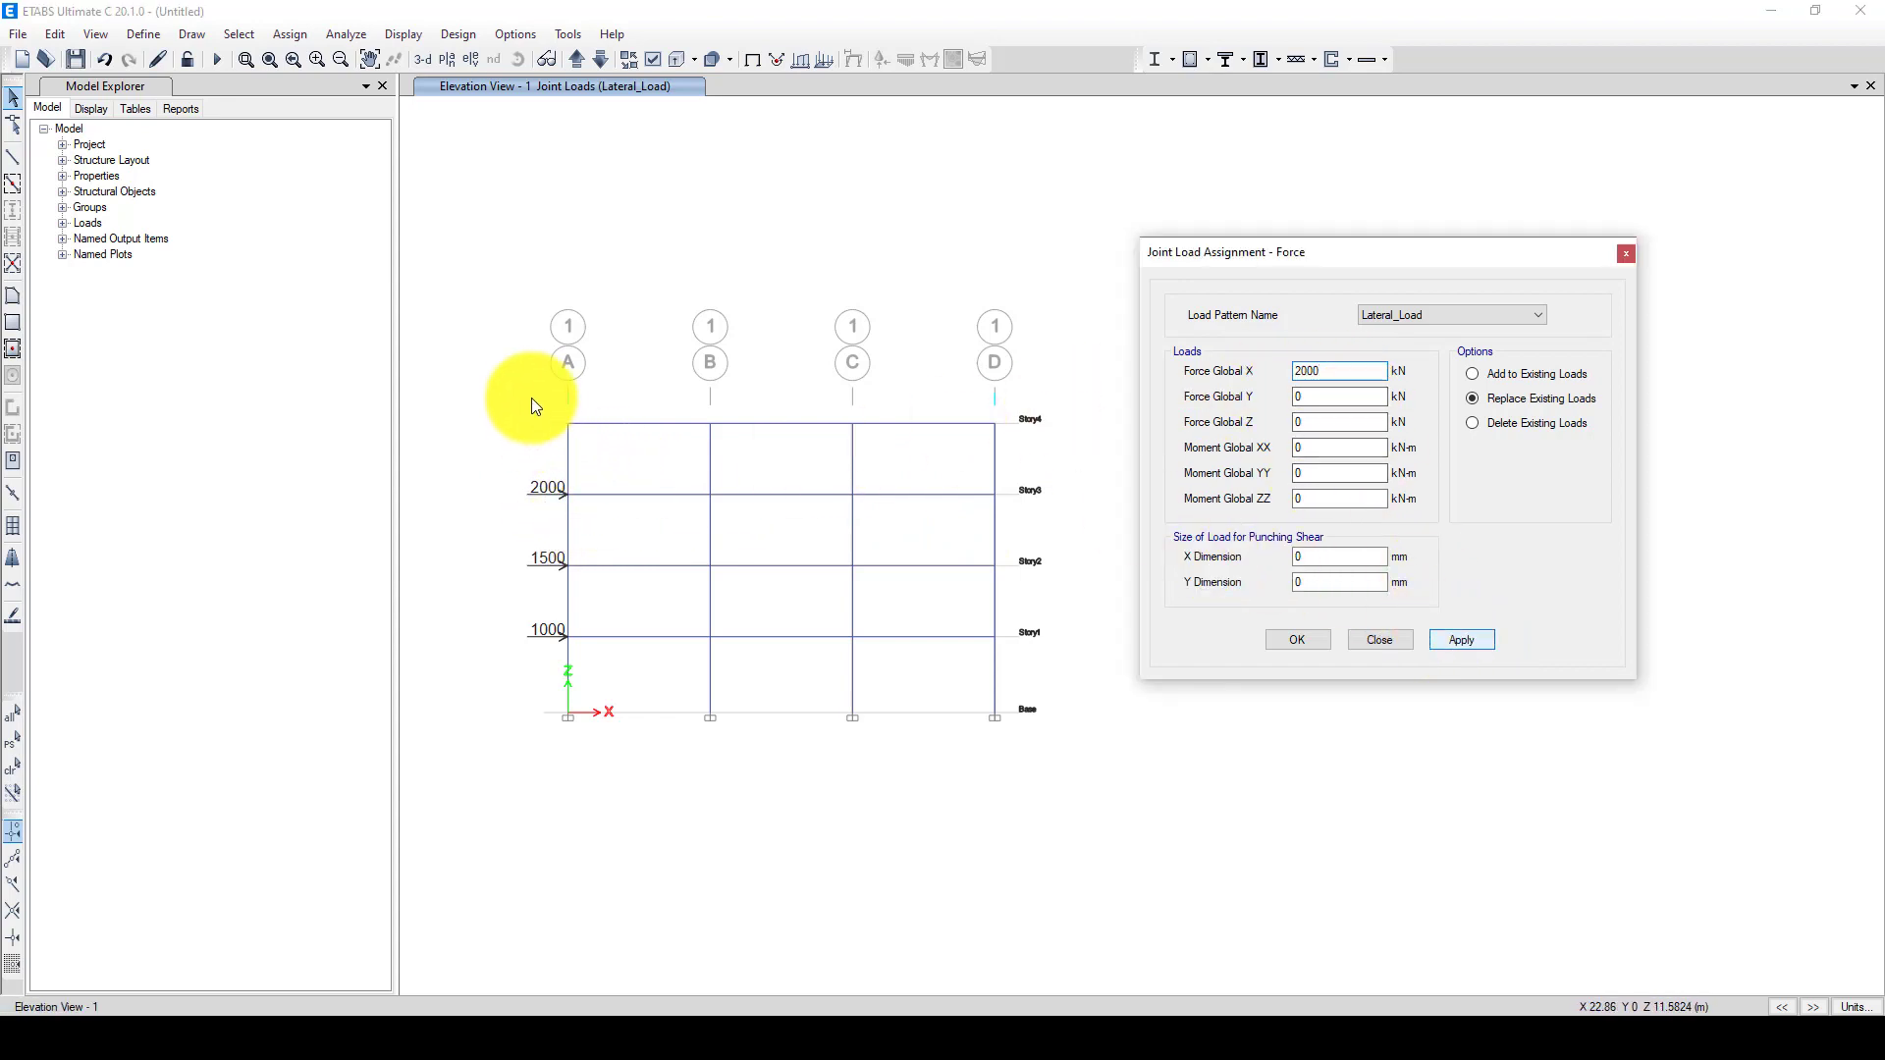
- Apply a 2500 kN global X force under Lateral_Load to the grid A joint at Story4 and finish the joint force assignment
{"action": "left_click_drag", "start_coordinate": [564, 387], "coordinate": [653, 452]}
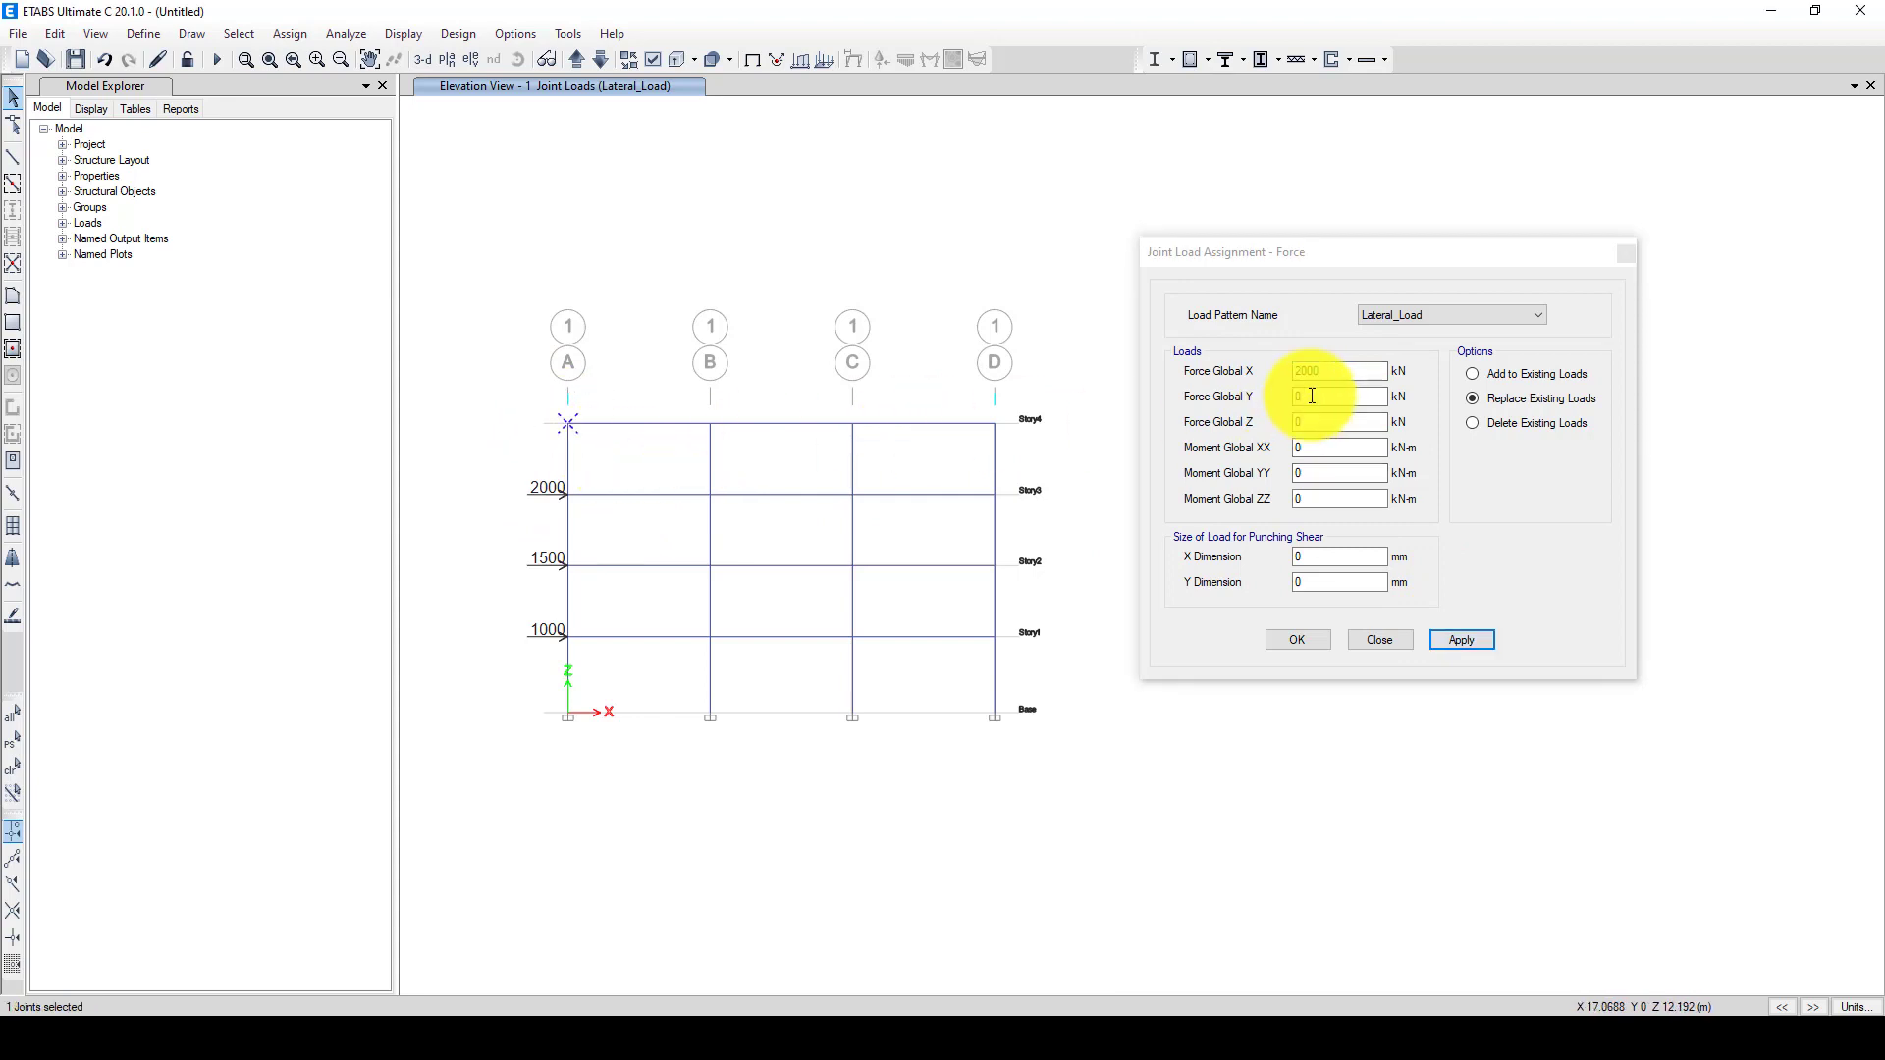
{"action": "double_click", "coordinate": [1340, 370]}
{"action": "type", "text": "2500"}
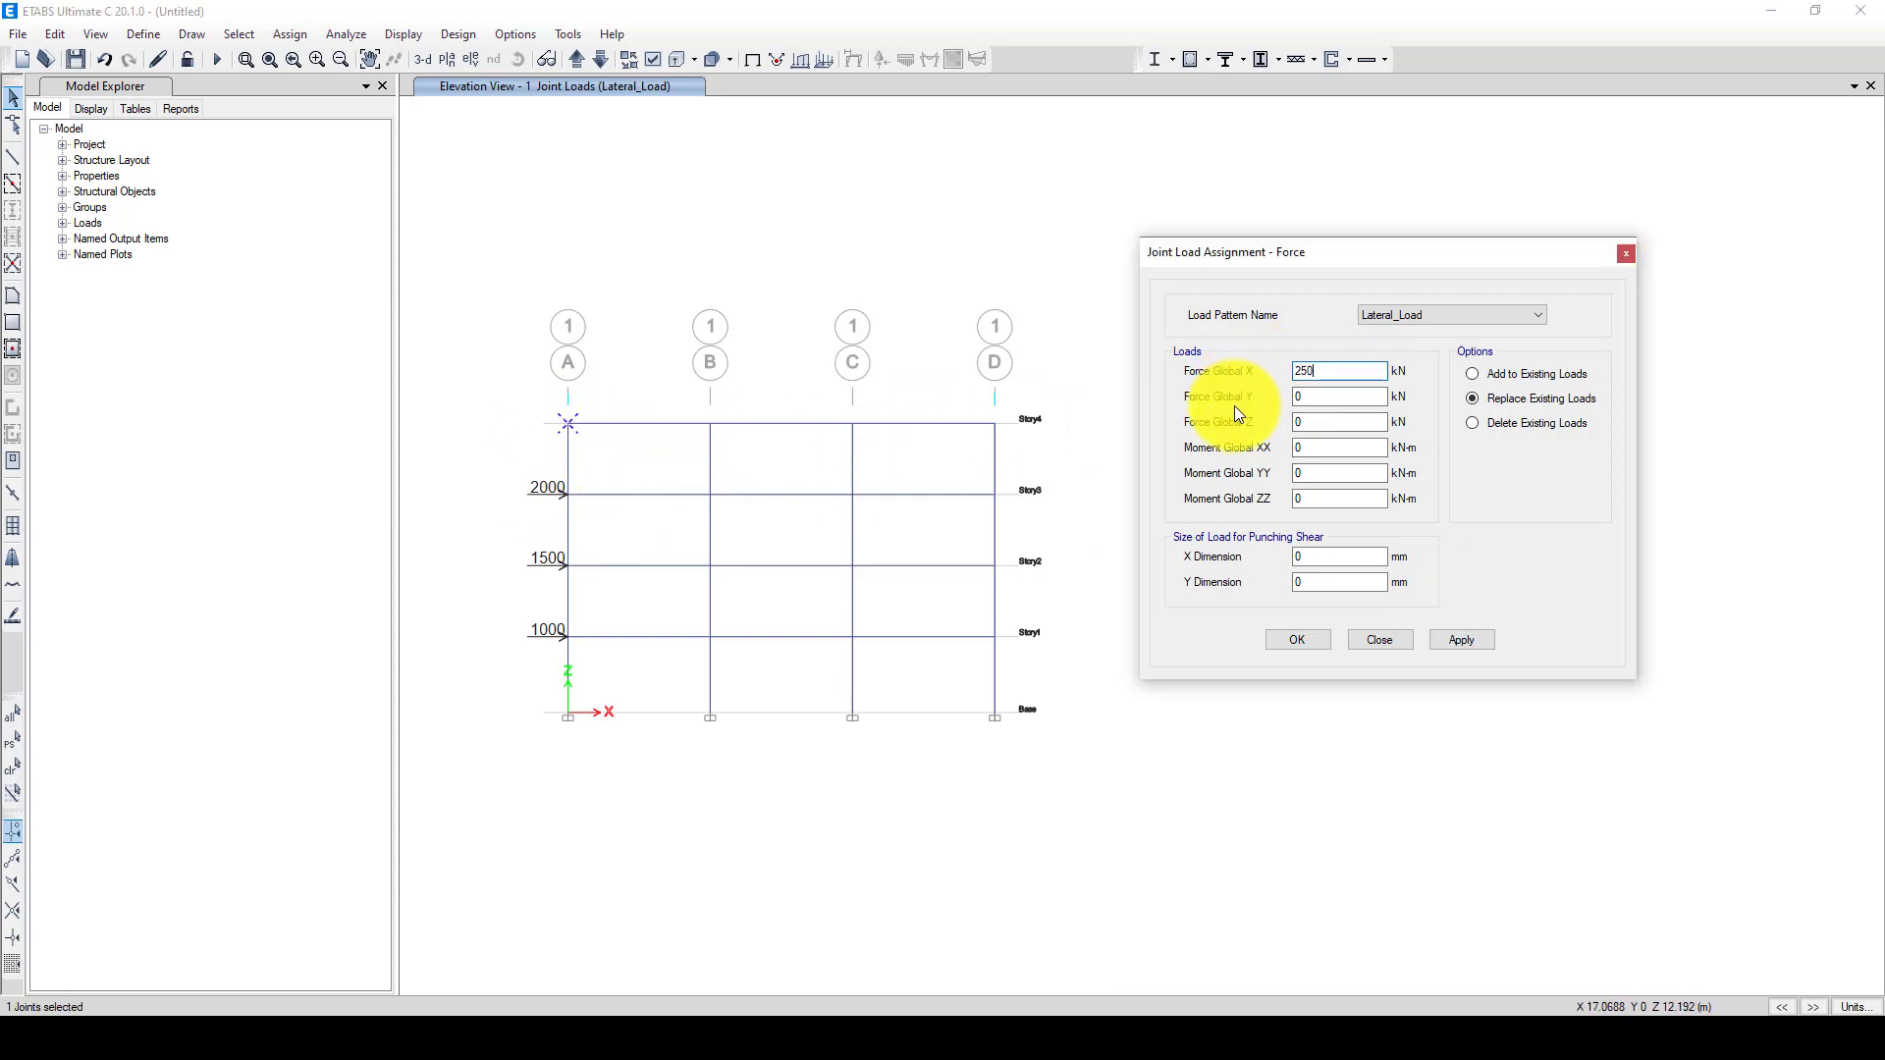
{"action": "left_click", "coordinate": [1462, 640]}
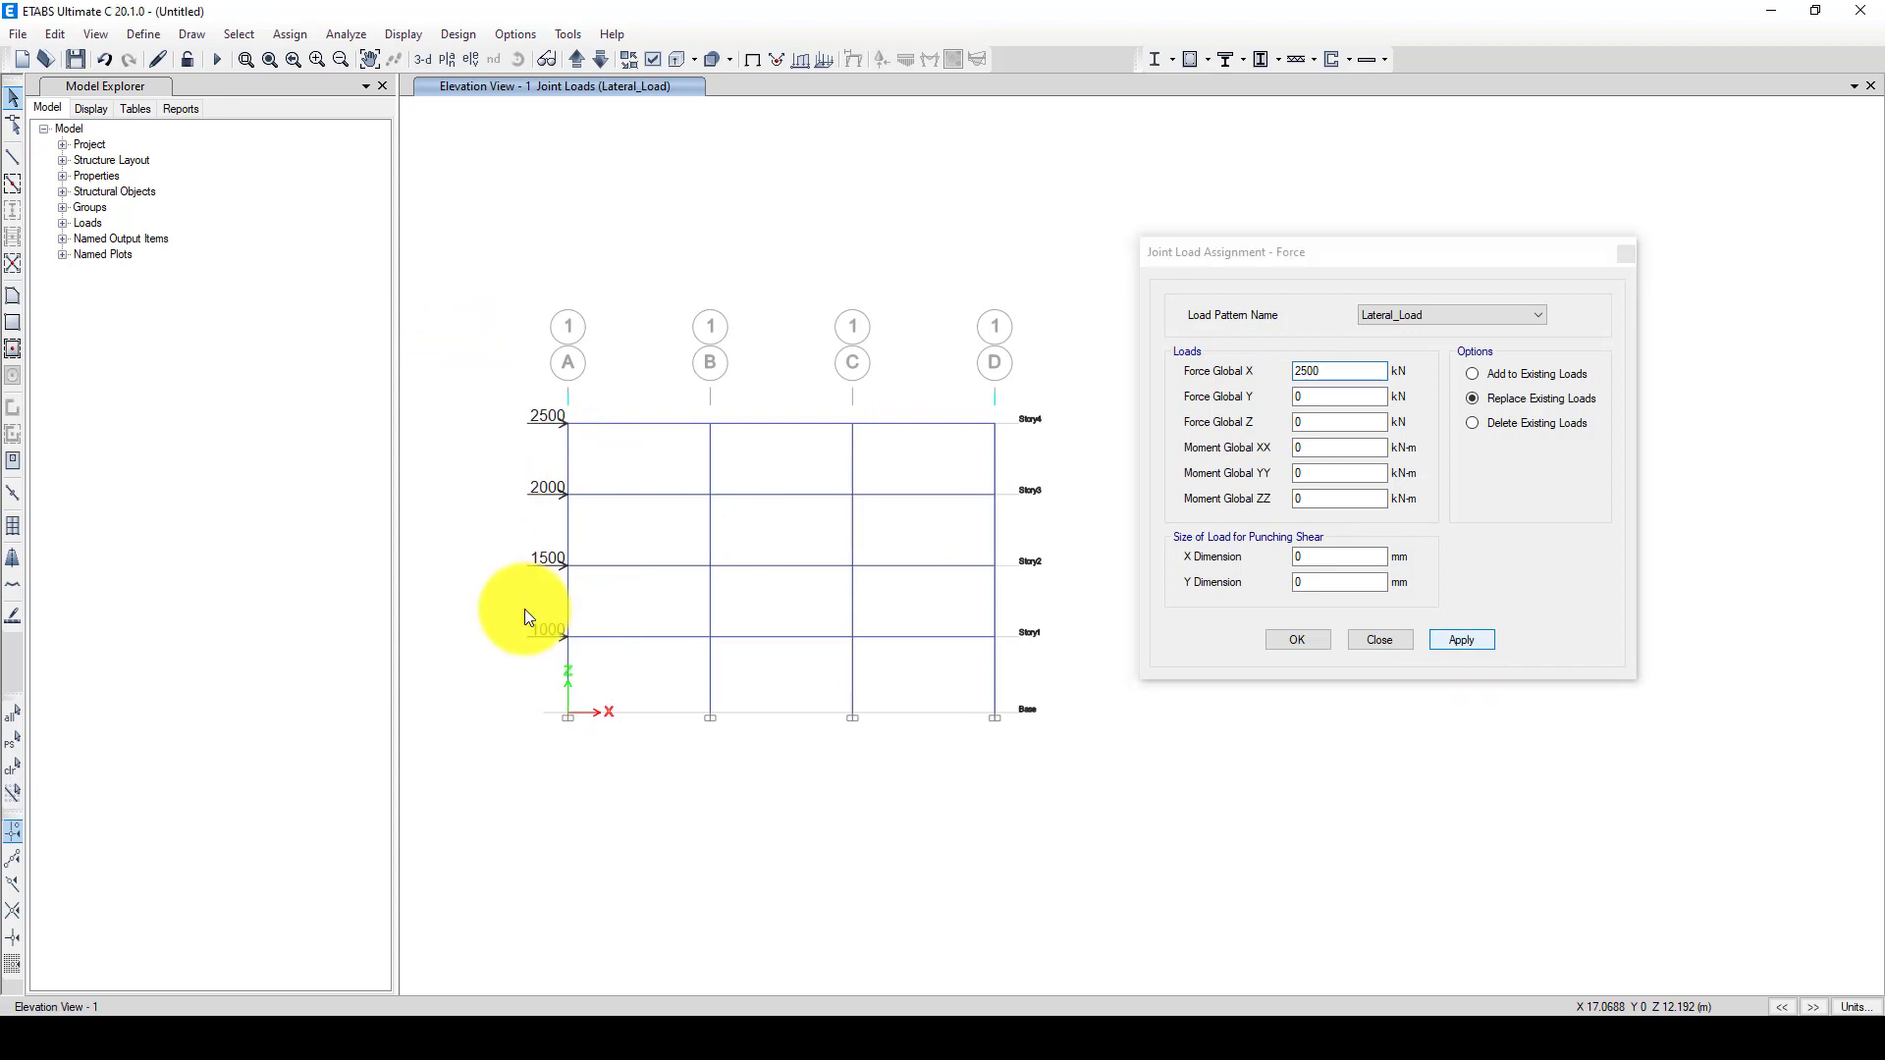
{"action": "left_click", "coordinate": [1306, 640]}
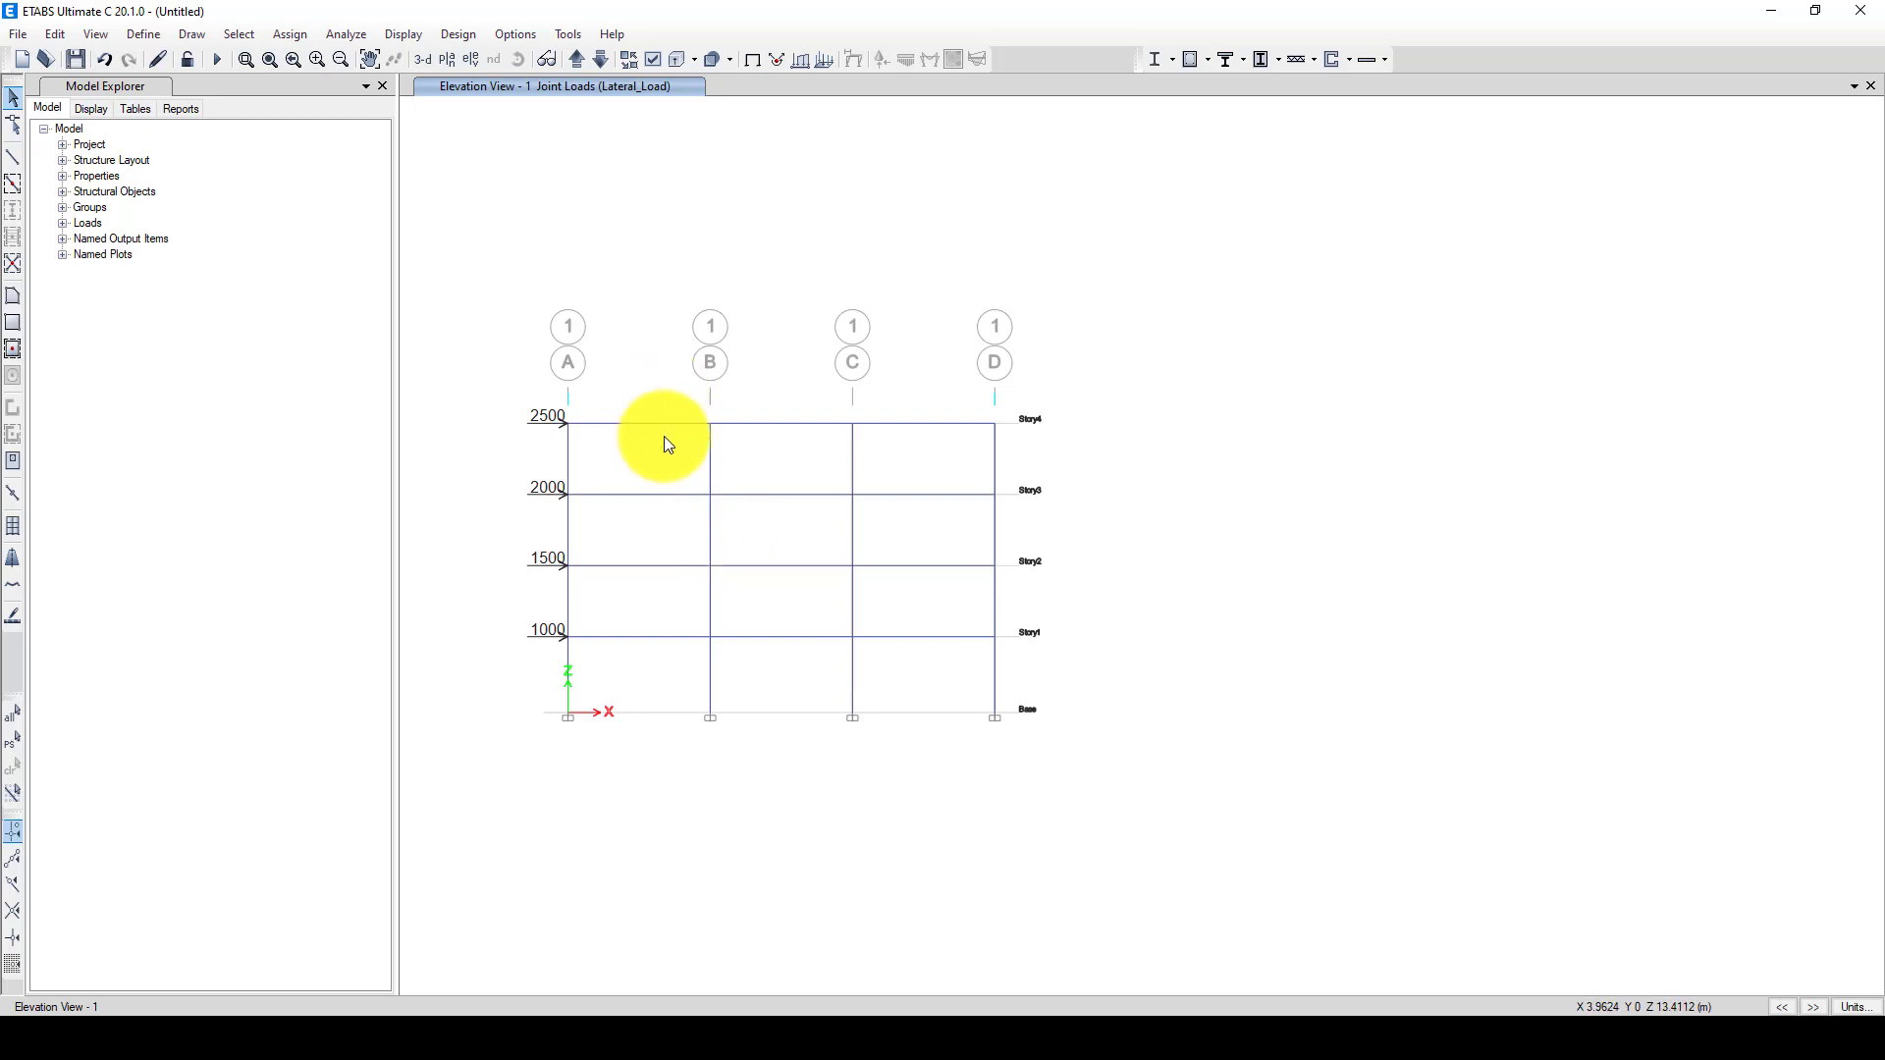
- For all beams in the three bays, add an auto M3 hinge from ASCE 41-17 Table 9-7.1 (Steel Beams - Flexure) at relative distance 0
{"action": "left_click_drag", "start_coordinate": [663, 397], "coordinate": [632, 687]}
{"action": "left_click_drag", "start_coordinate": [803, 398], "coordinate": [771, 680]}
{"action": "left_click_drag", "start_coordinate": [948, 398], "coordinate": [909, 678]}
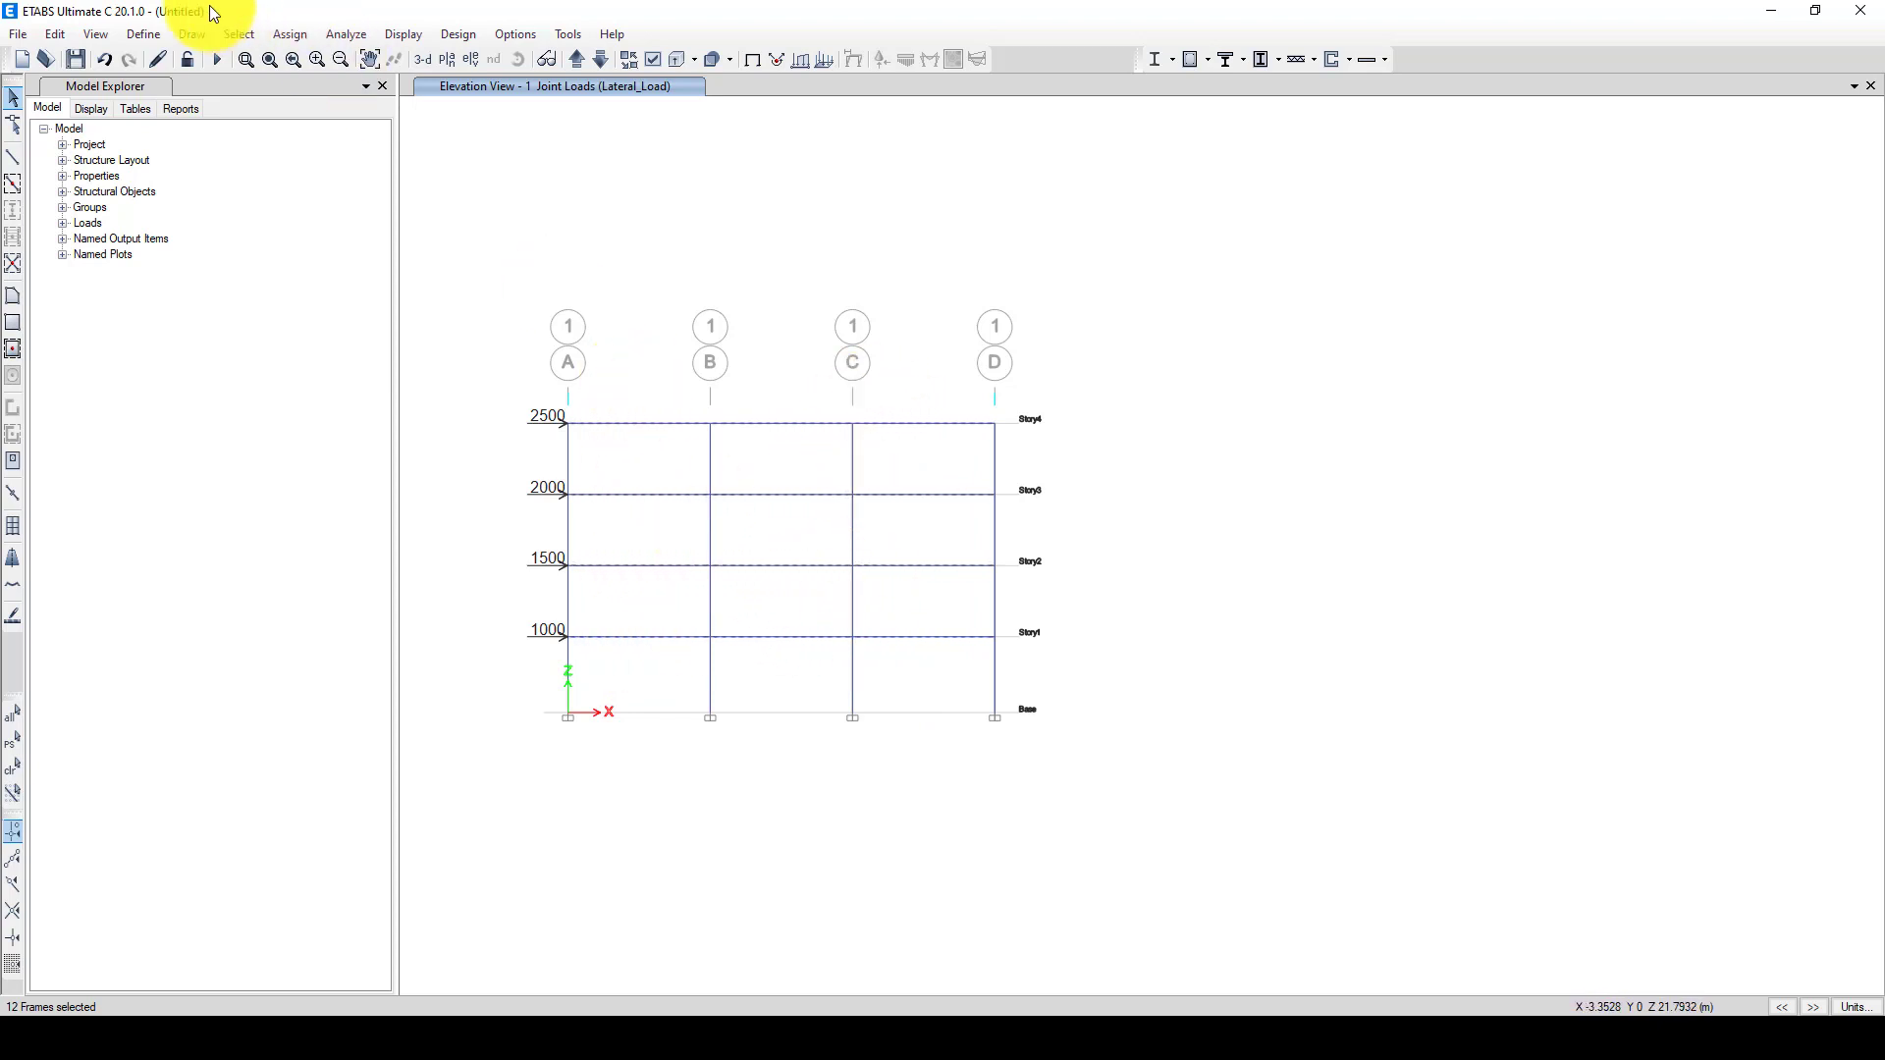
{"action": "left_click", "coordinate": [287, 36]}
{"action": "mouse_move", "coordinate": [320, 83]}
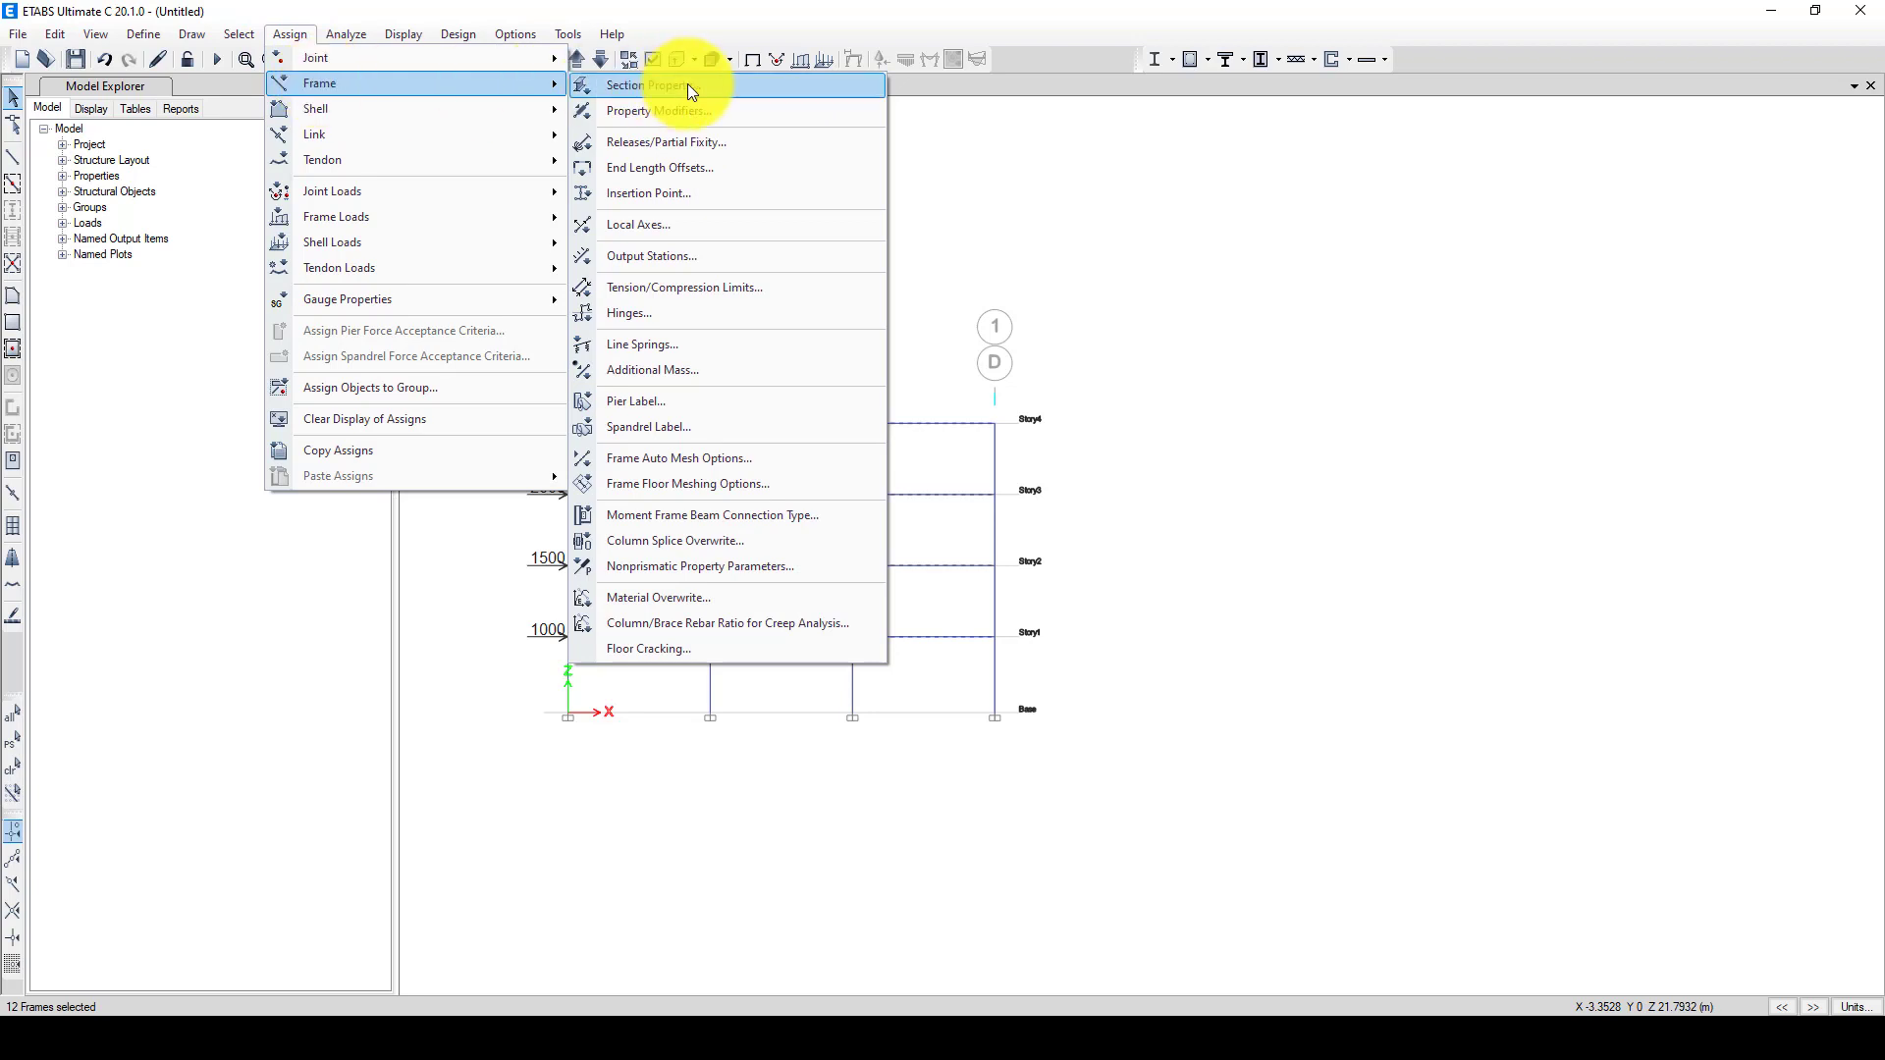
{"action": "left_click", "coordinate": [693, 315]}
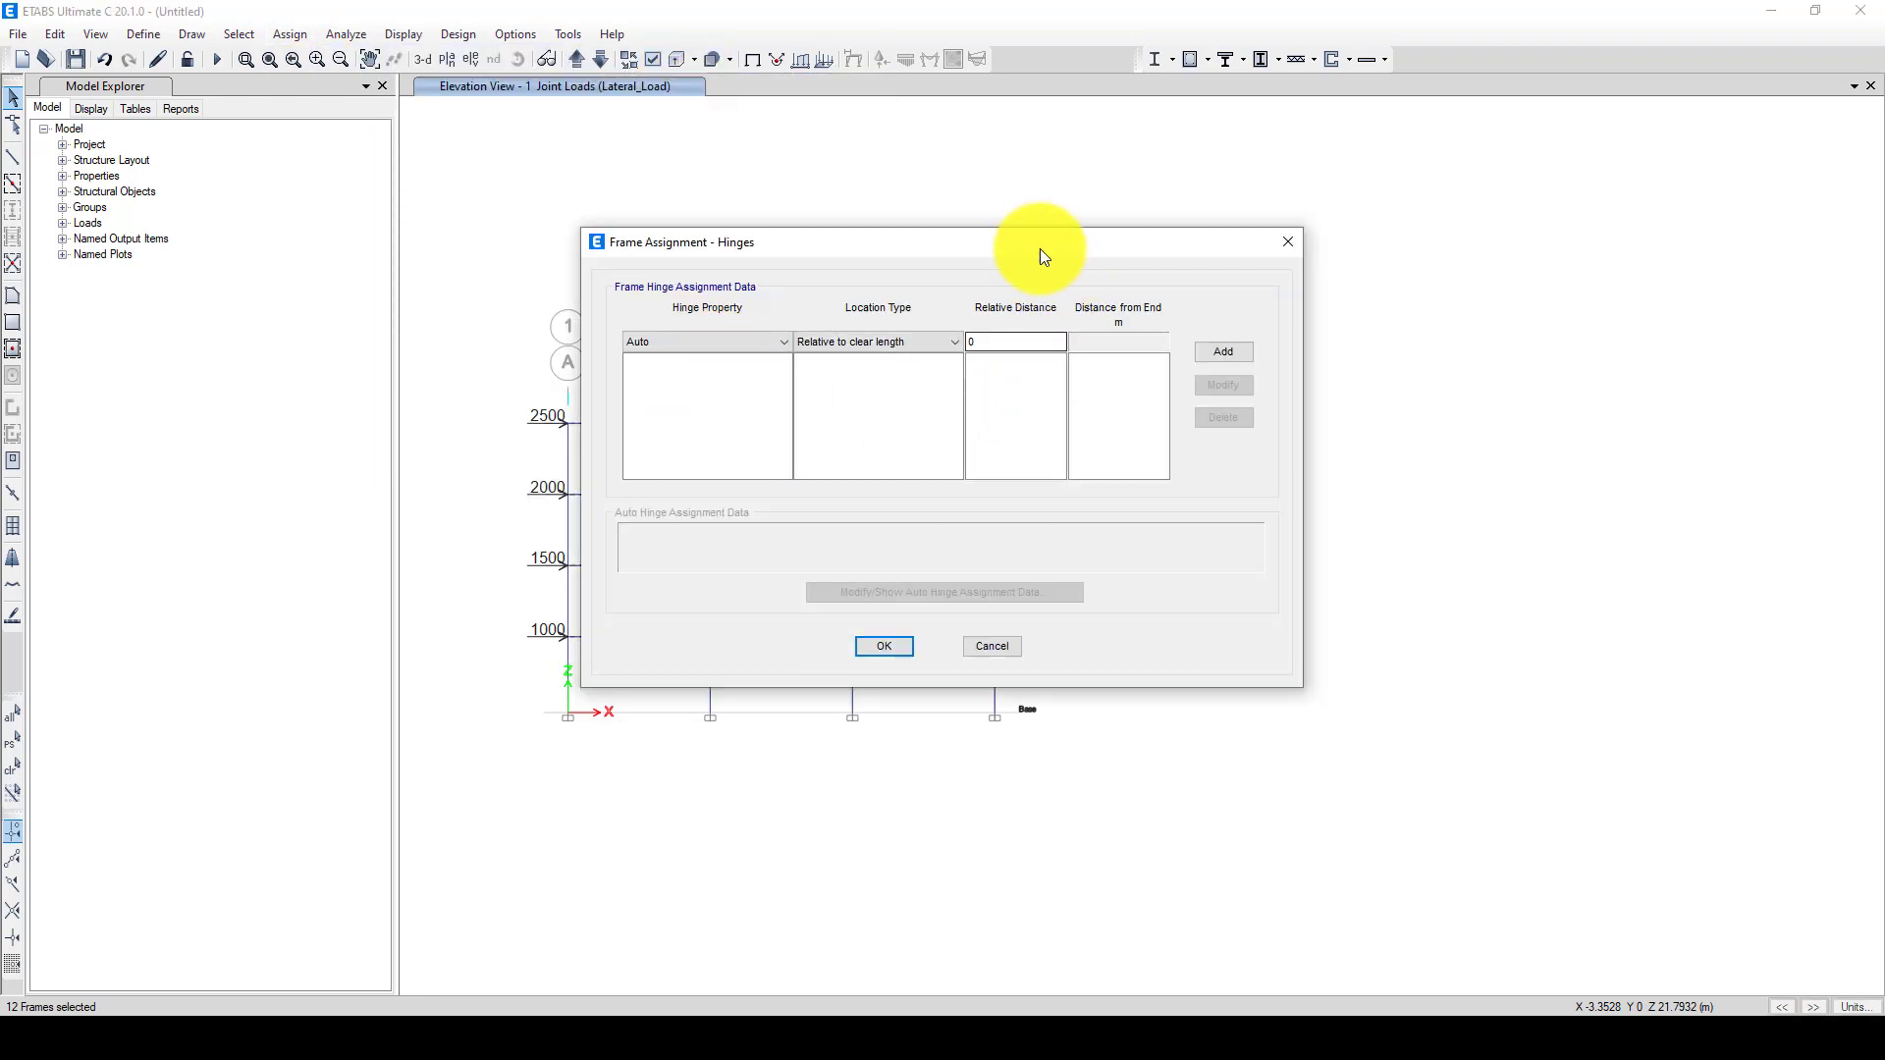
{"action": "left_click_drag", "start_coordinate": [1040, 249], "coordinate": [903, 231]}
{"action": "left_click", "coordinate": [1094, 337]}
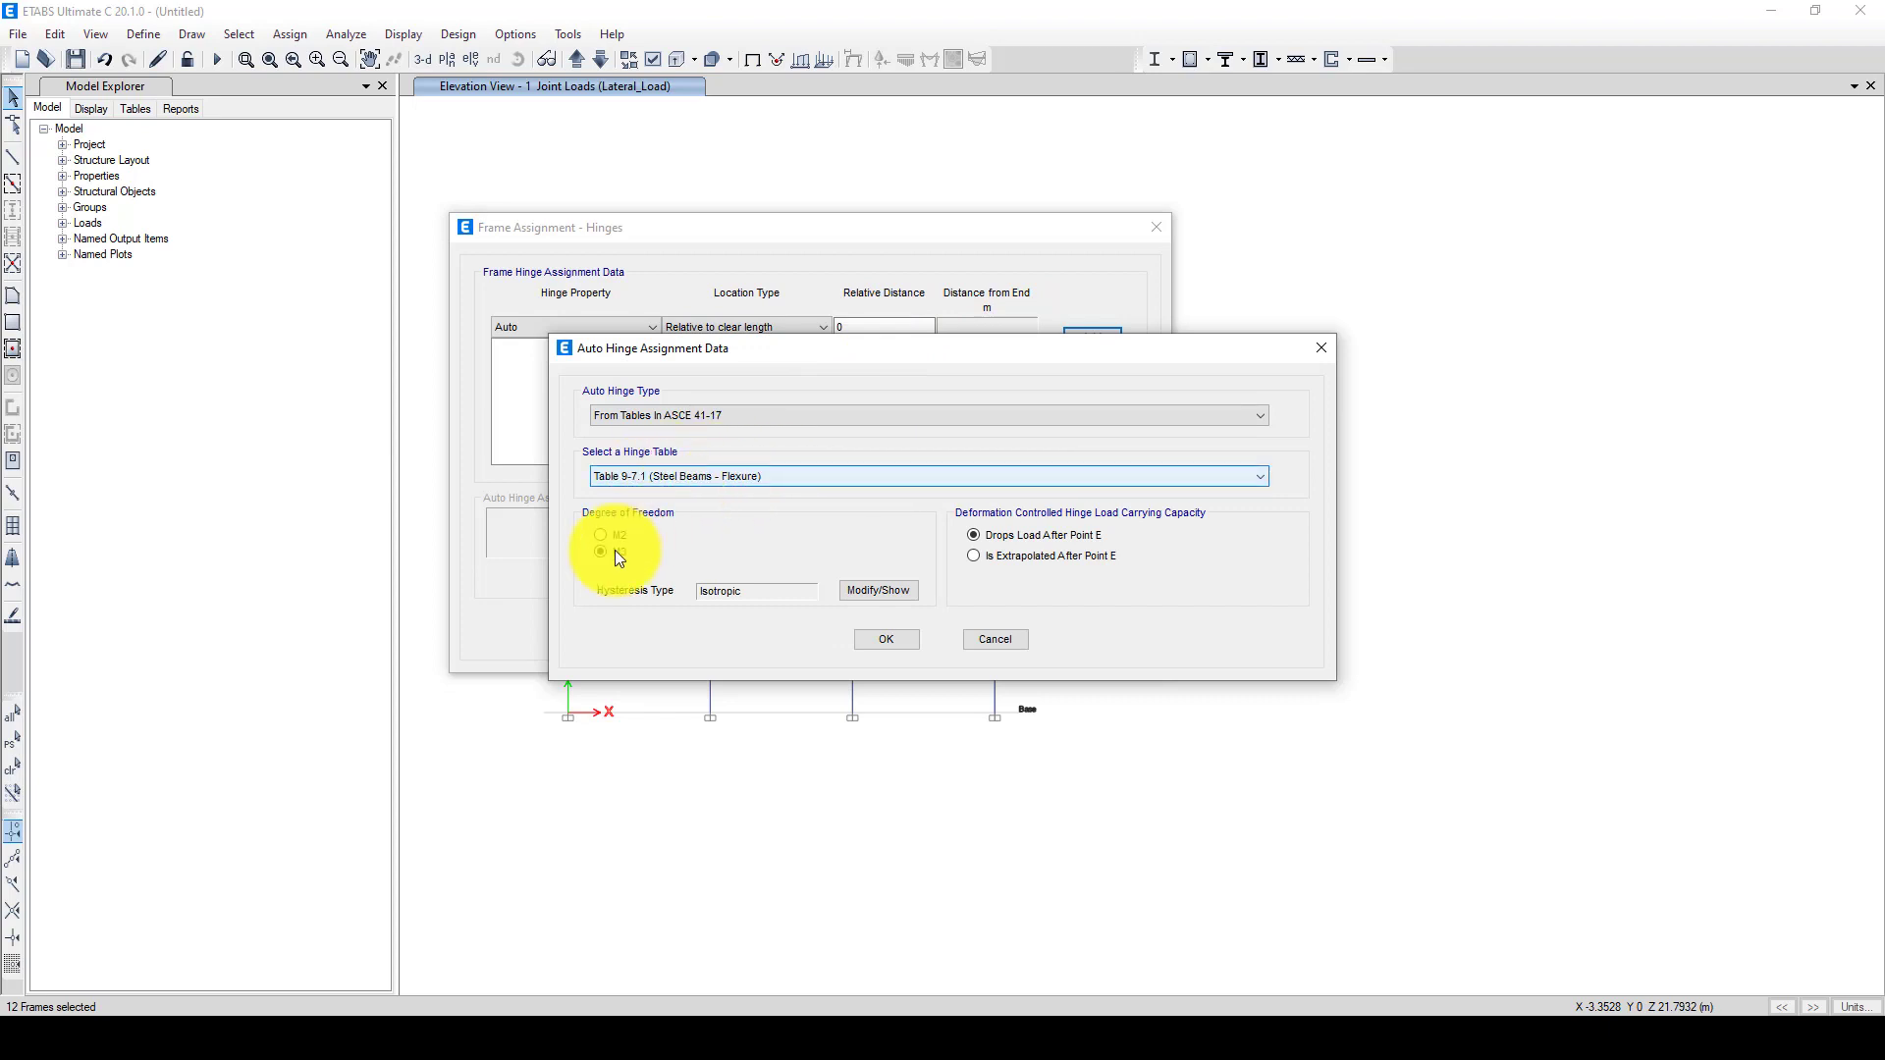
{"action": "left_click", "coordinate": [888, 639]}
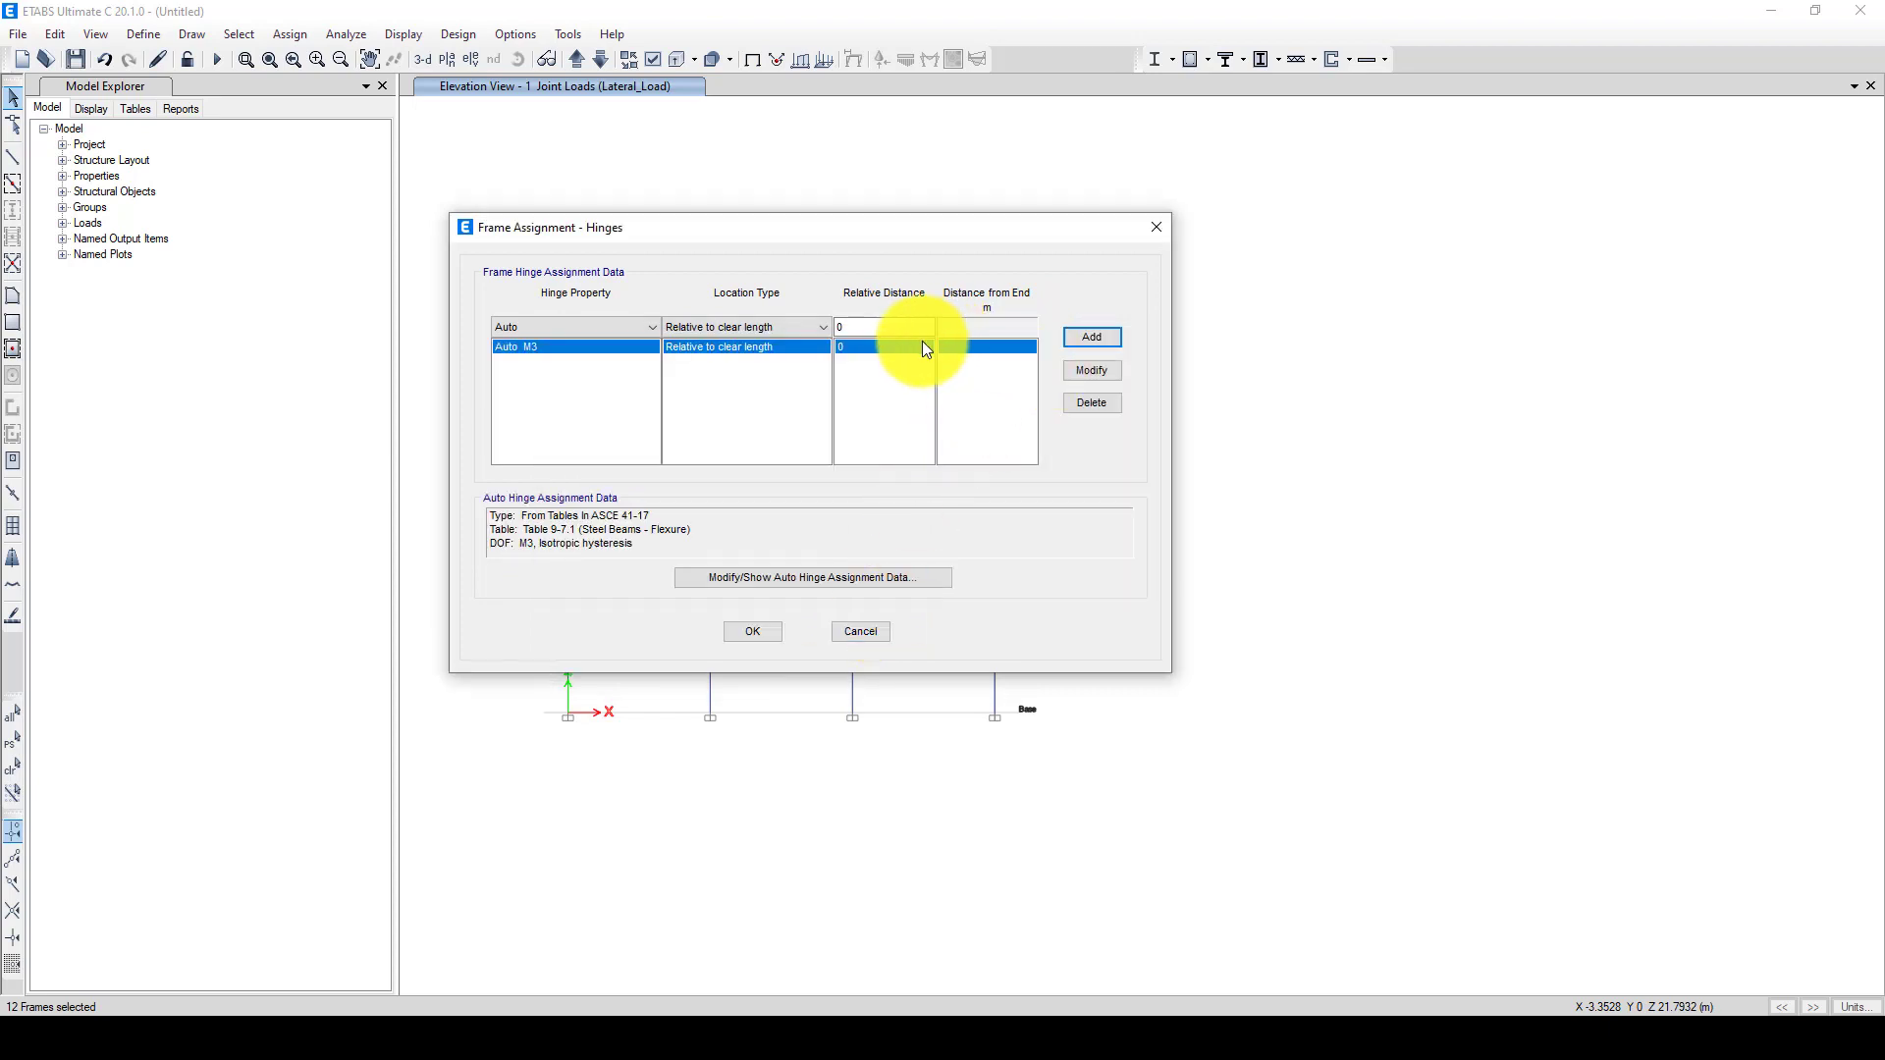
- Add a second auto M3 steel beam hinge at relative distance 1 and assign both hinges to the selected beams
{"action": "double_click", "coordinate": [864, 327]}
{"action": "type", "text": "1"}
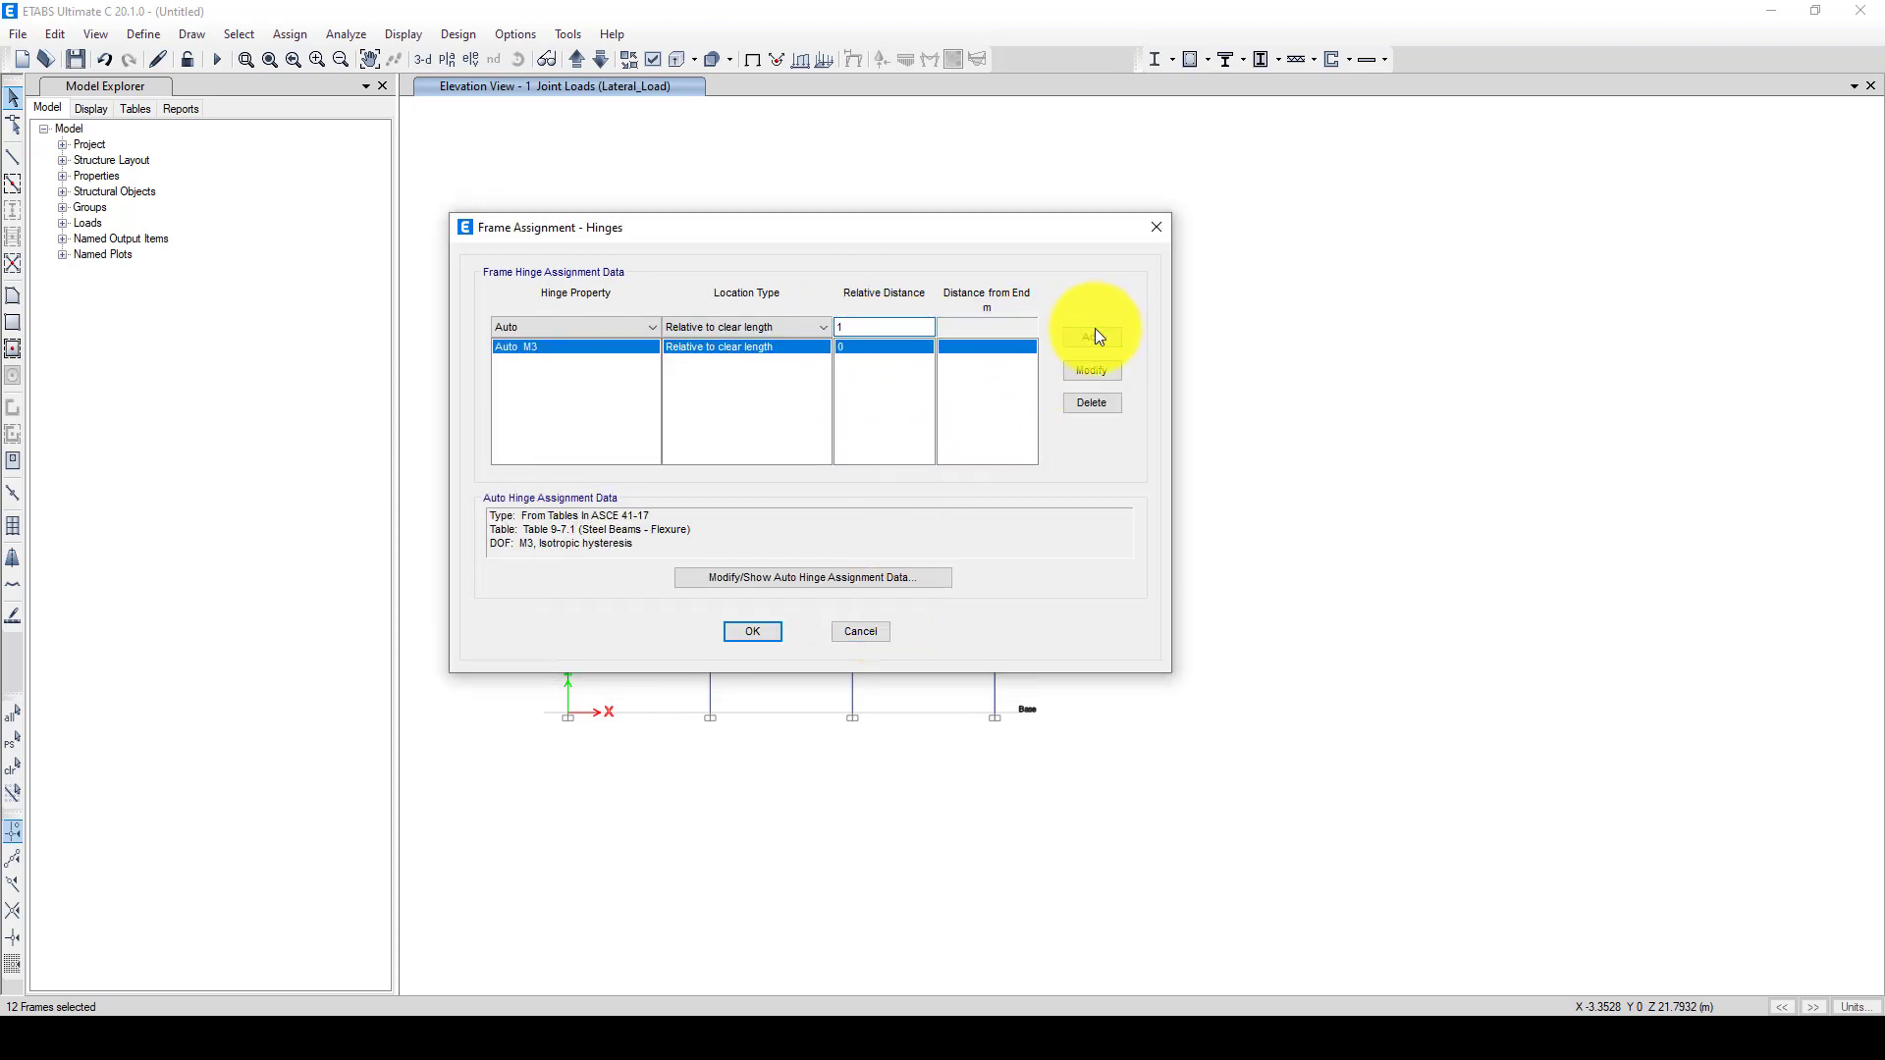
{"action": "left_click", "coordinate": [1098, 336]}
{"action": "left_click", "coordinate": [881, 643]}
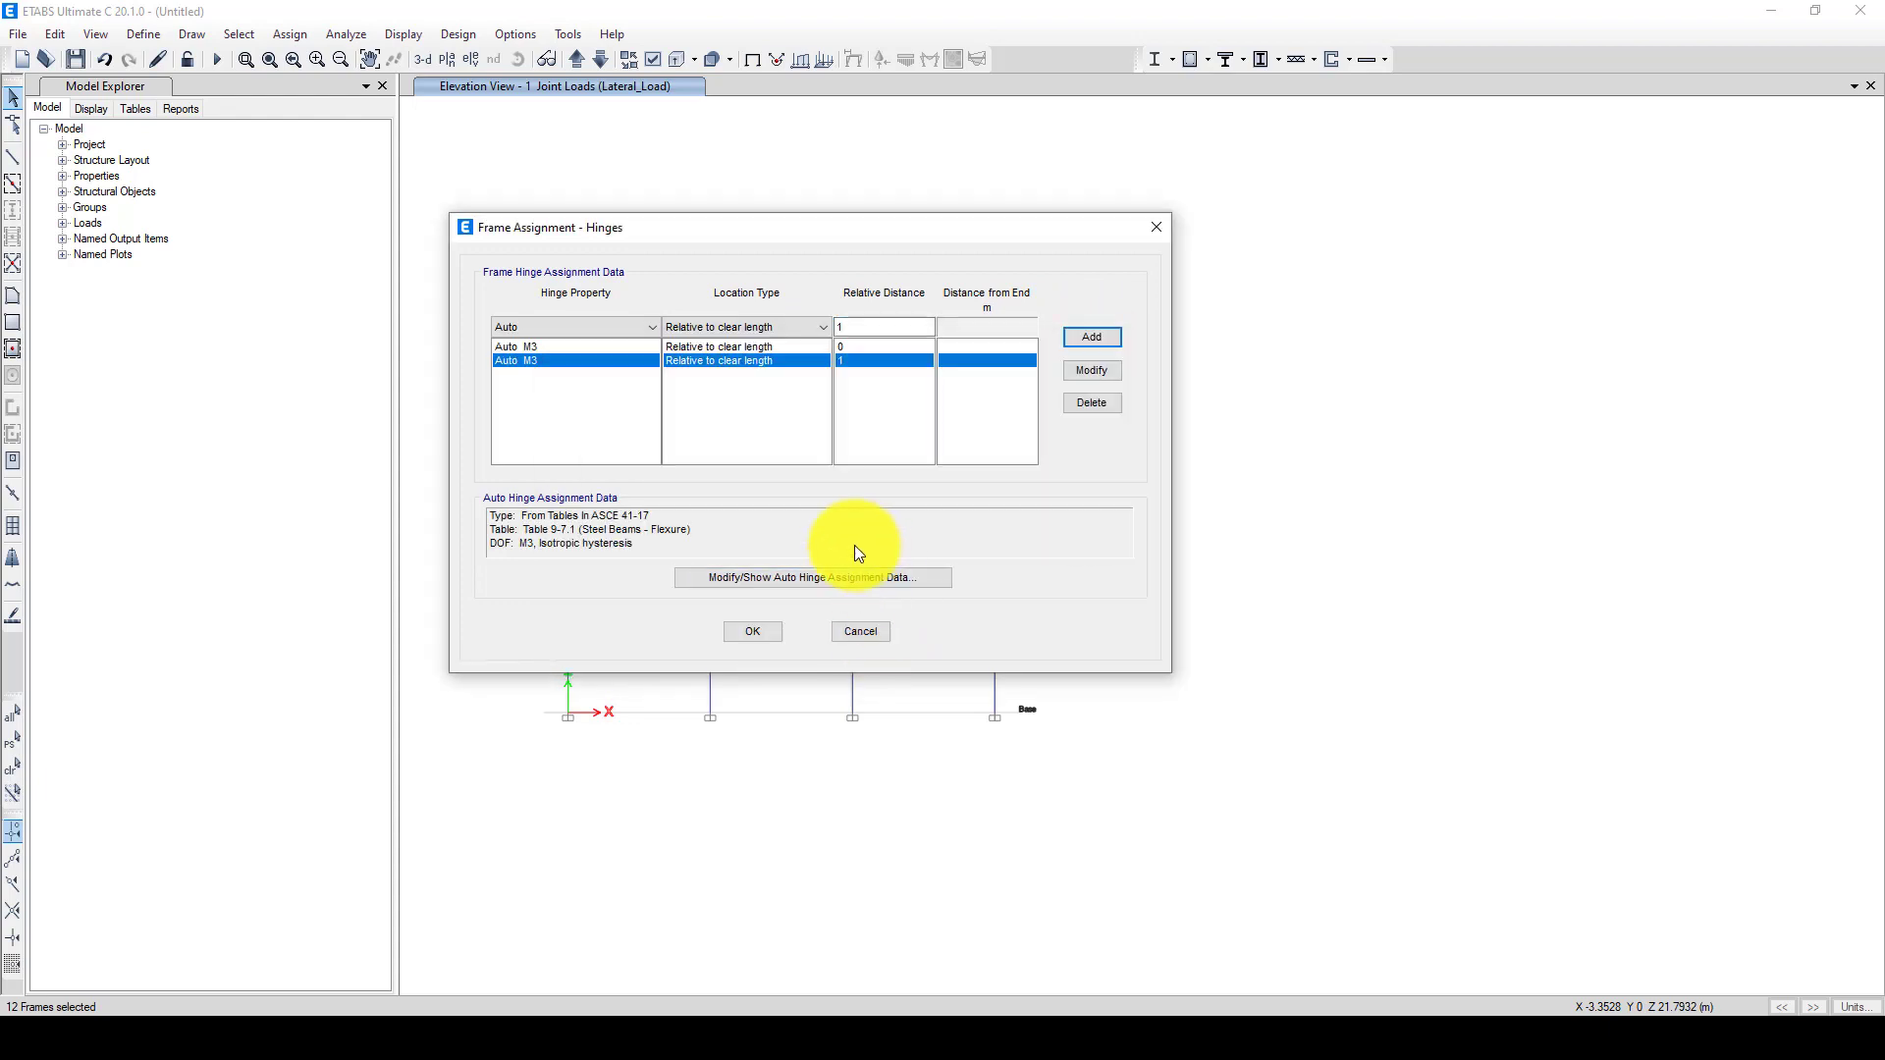
{"action": "left_click", "coordinate": [752, 628]}
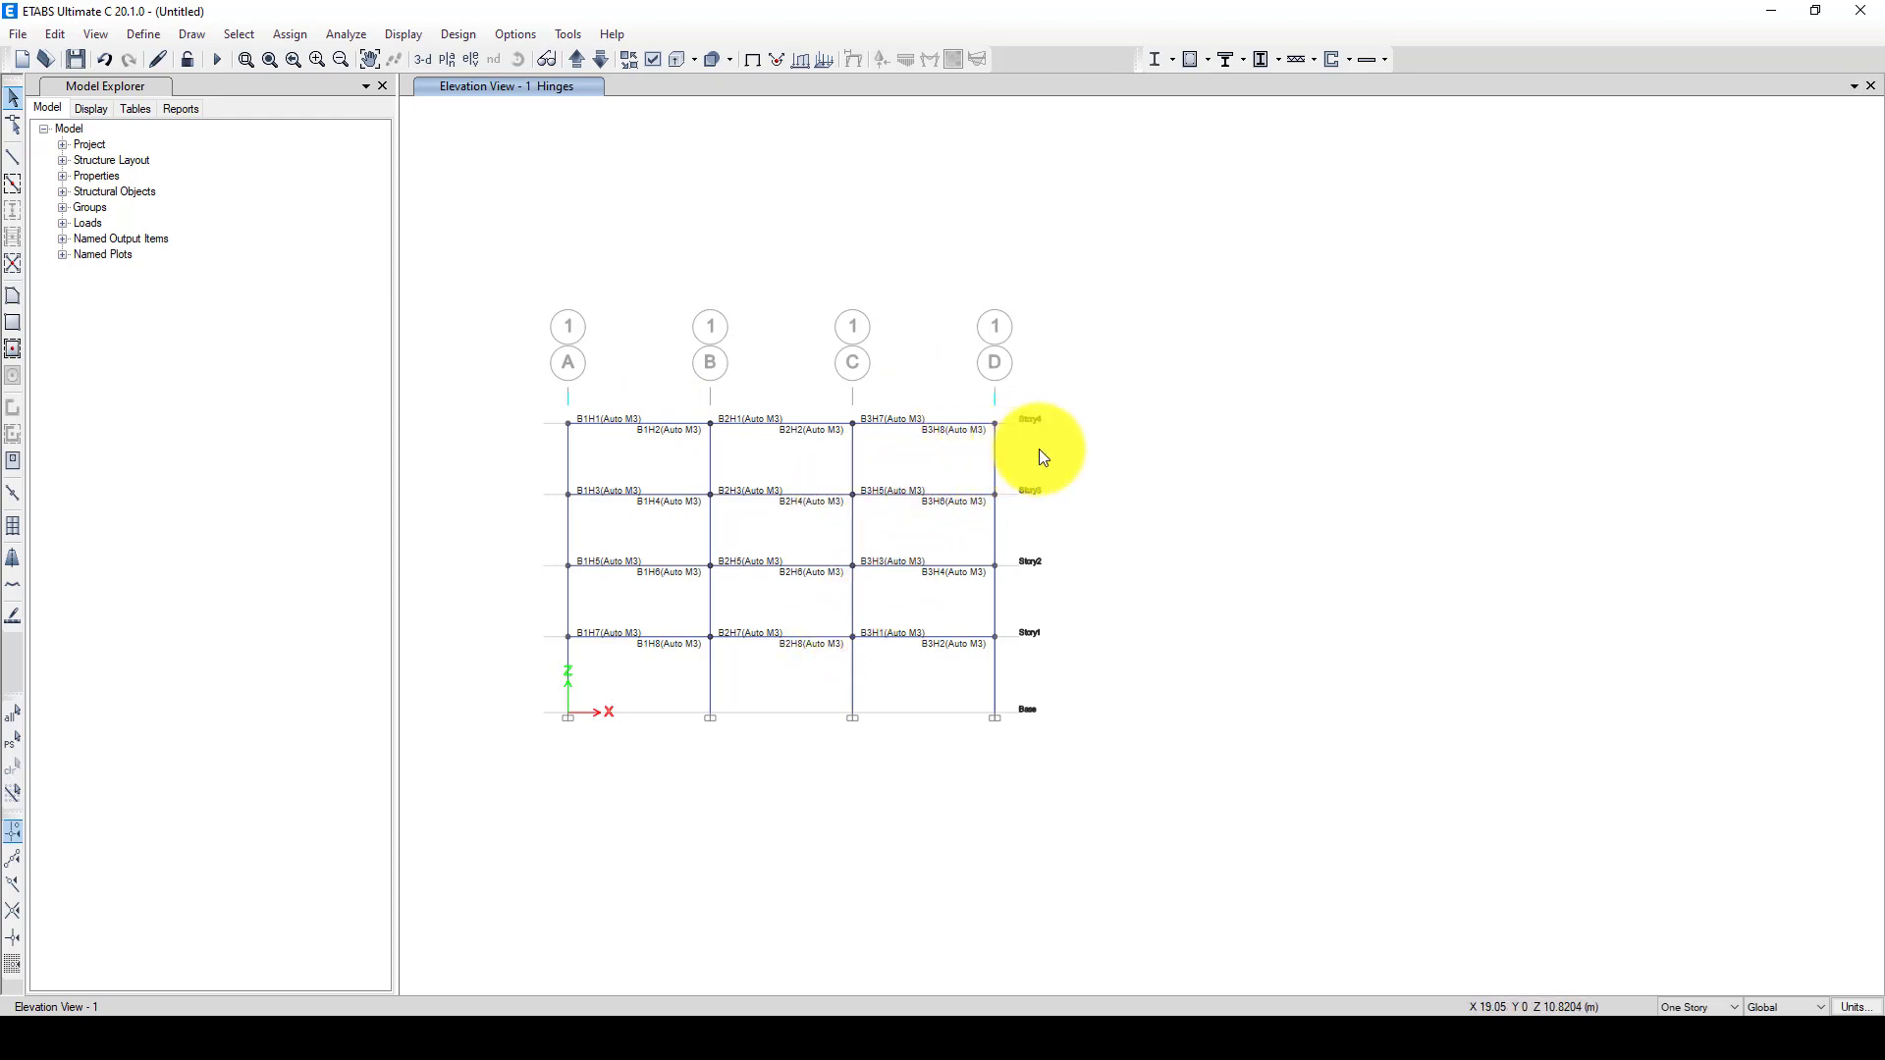
- For all columns on every story, add an auto P-M3 hinge from ASCE 41-17 Table 9-7.1 (Steel Columns - Flexure) at relative distance 0
{"action": "left_click_drag", "start_coordinate": [1038, 449], "coordinate": [852, 473]}
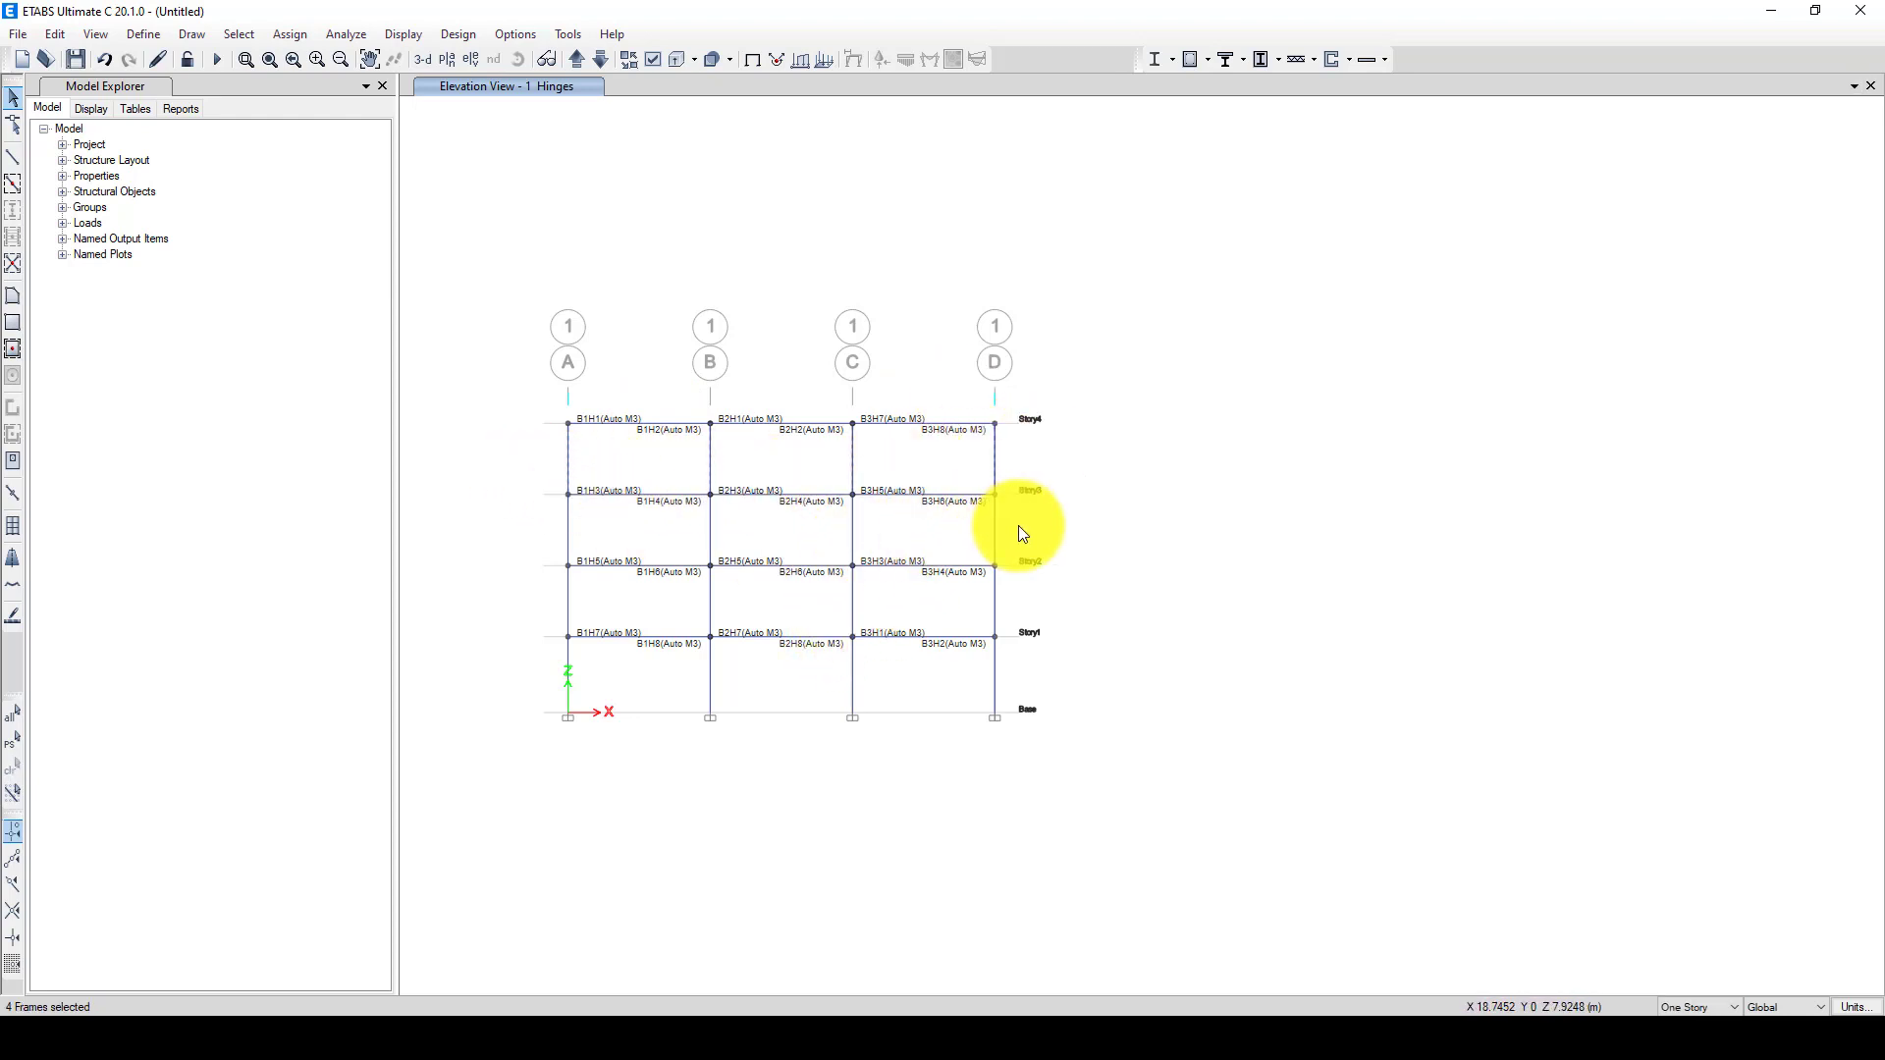
{"action": "left_click_drag", "start_coordinate": [1019, 527], "coordinate": [547, 550]}
{"action": "left_click_drag", "start_coordinate": [1028, 591], "coordinate": [524, 605]}
{"action": "left_click_drag", "start_coordinate": [1028, 665], "coordinate": [530, 680]}
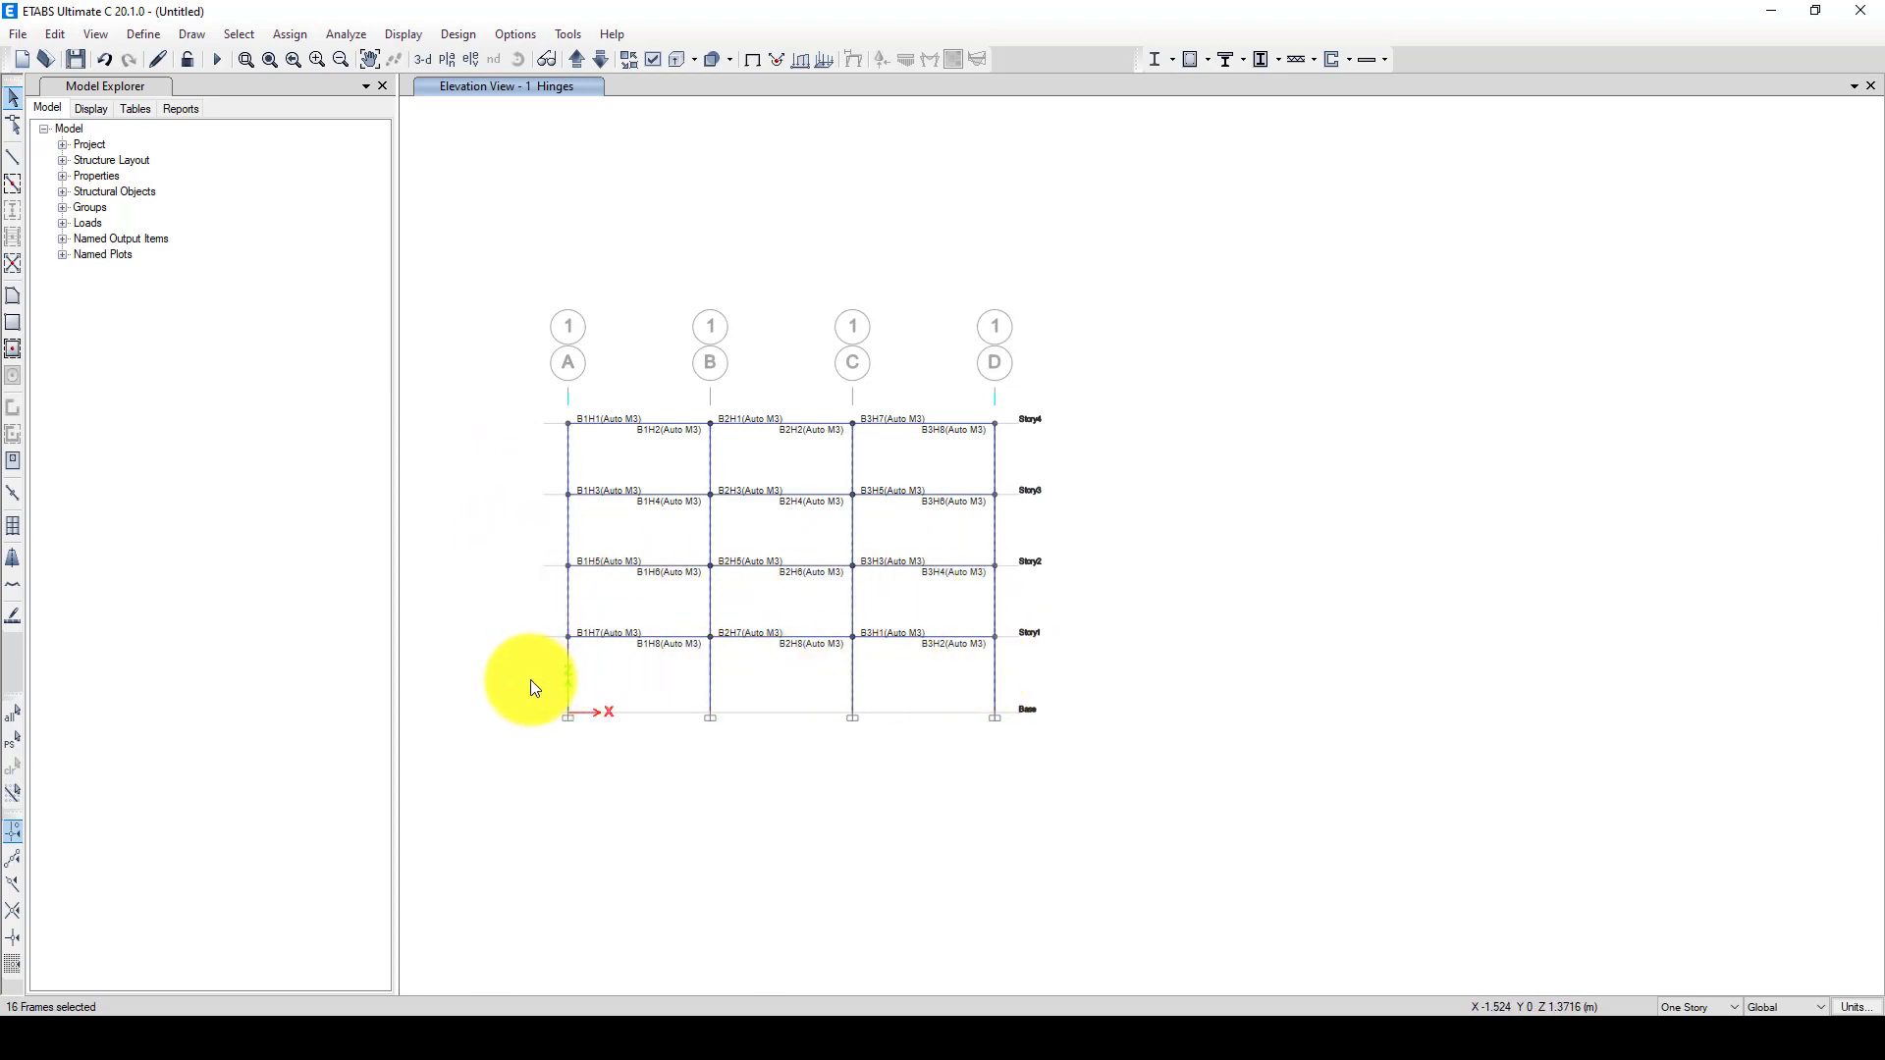
{"action": "left_click", "coordinate": [294, 34]}
{"action": "mouse_move", "coordinate": [432, 83]}
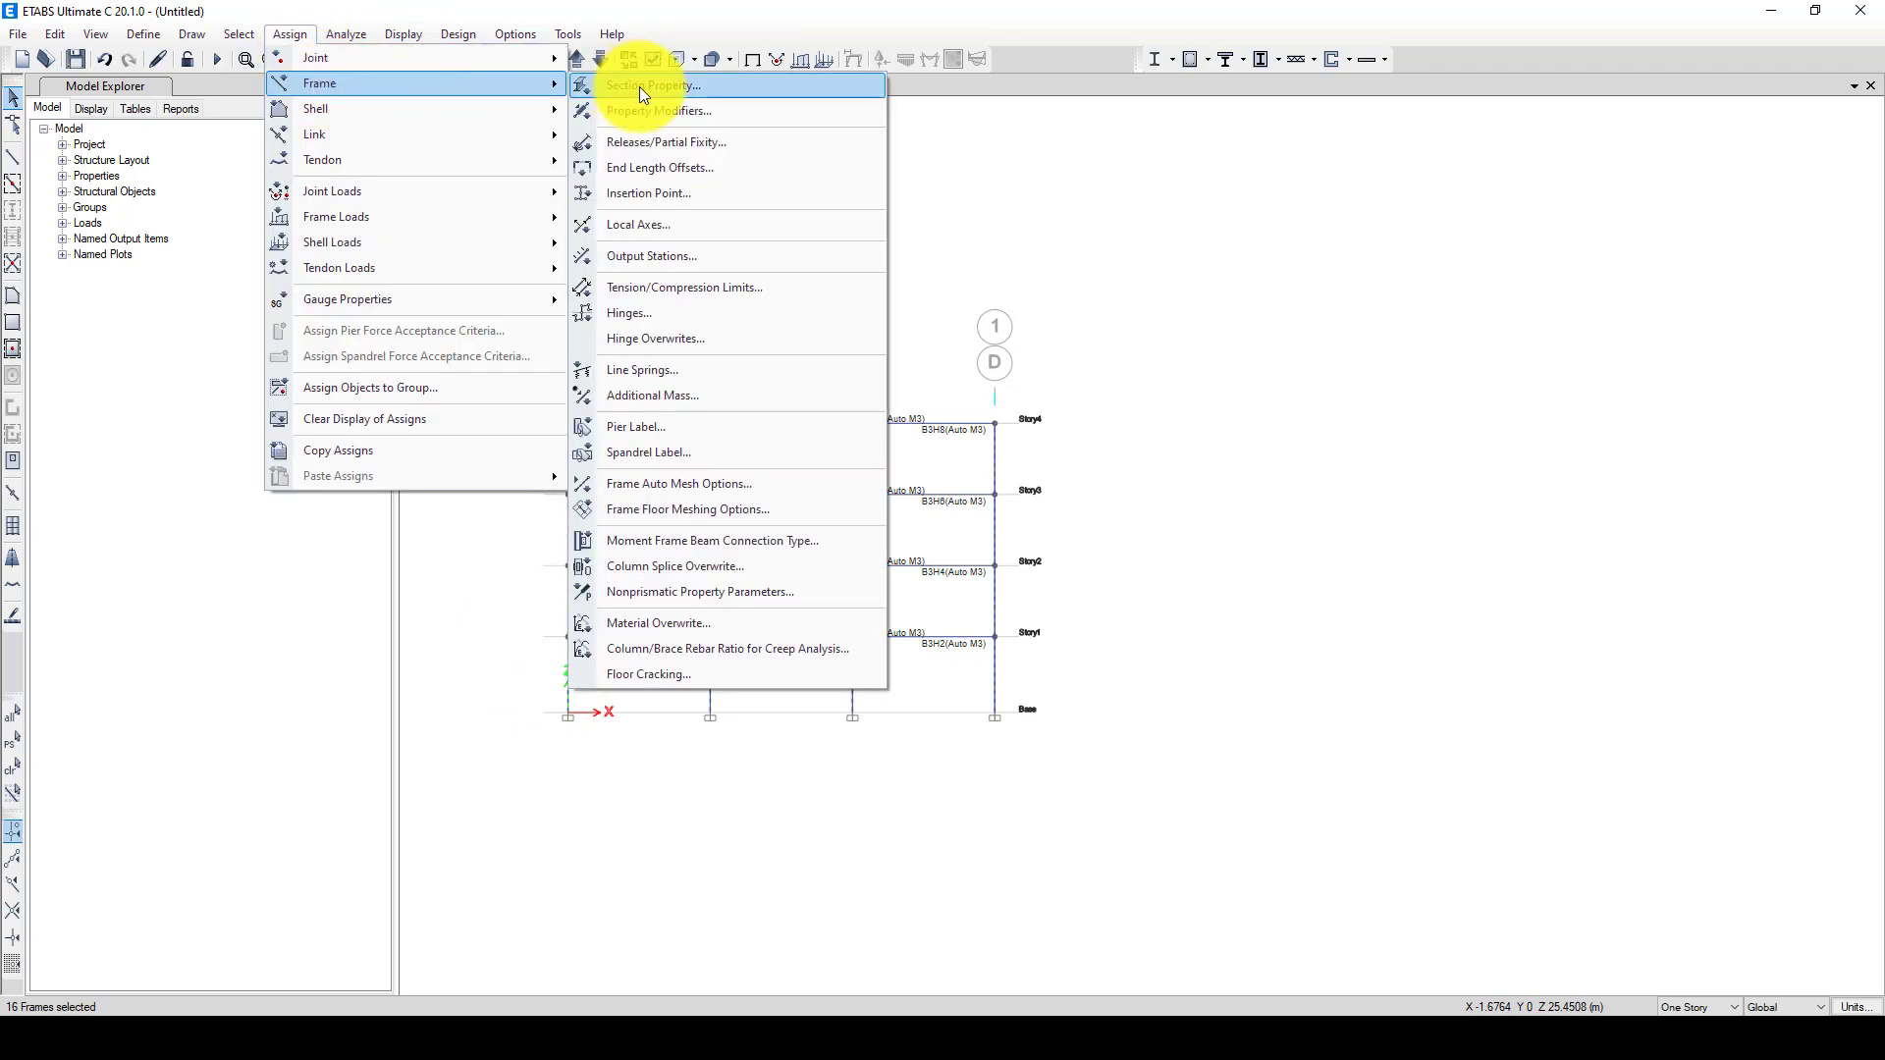
{"action": "left_click", "coordinate": [662, 312]}
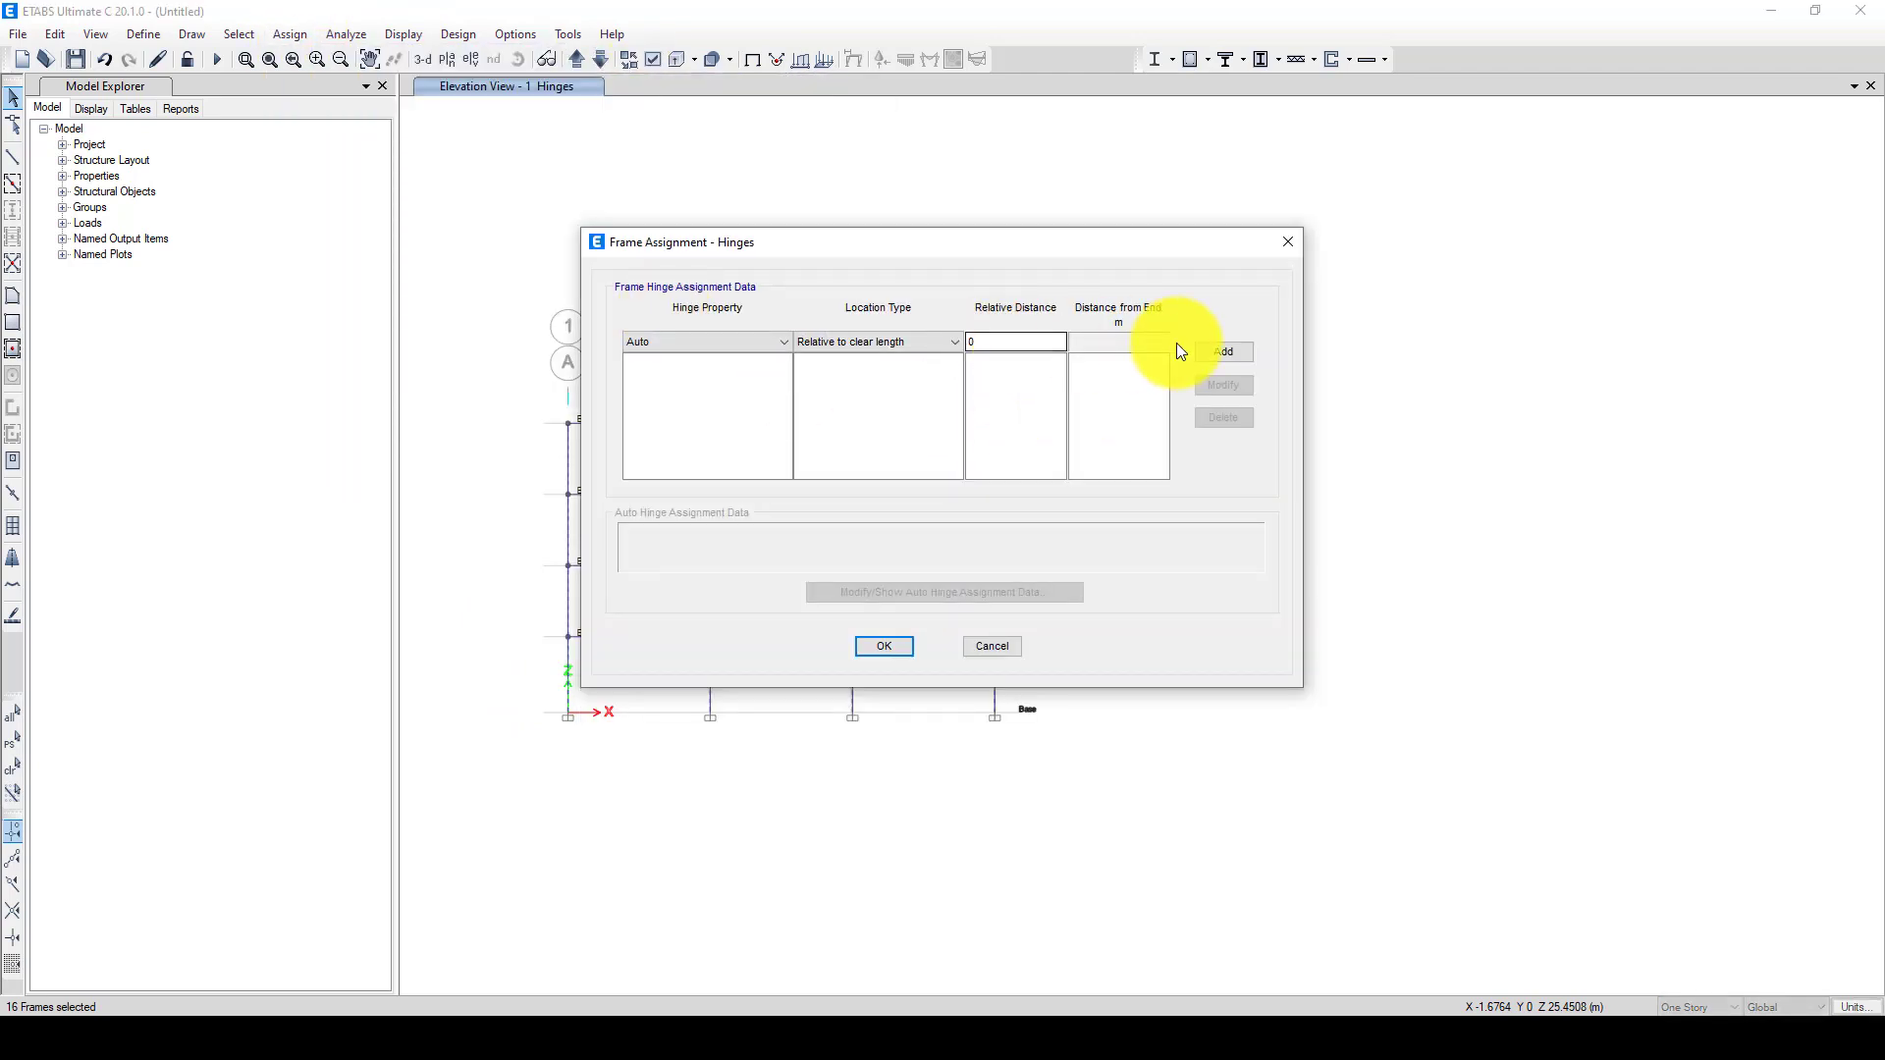
{"action": "left_click", "coordinate": [1222, 351]}
{"action": "left_click", "coordinate": [723, 481]}
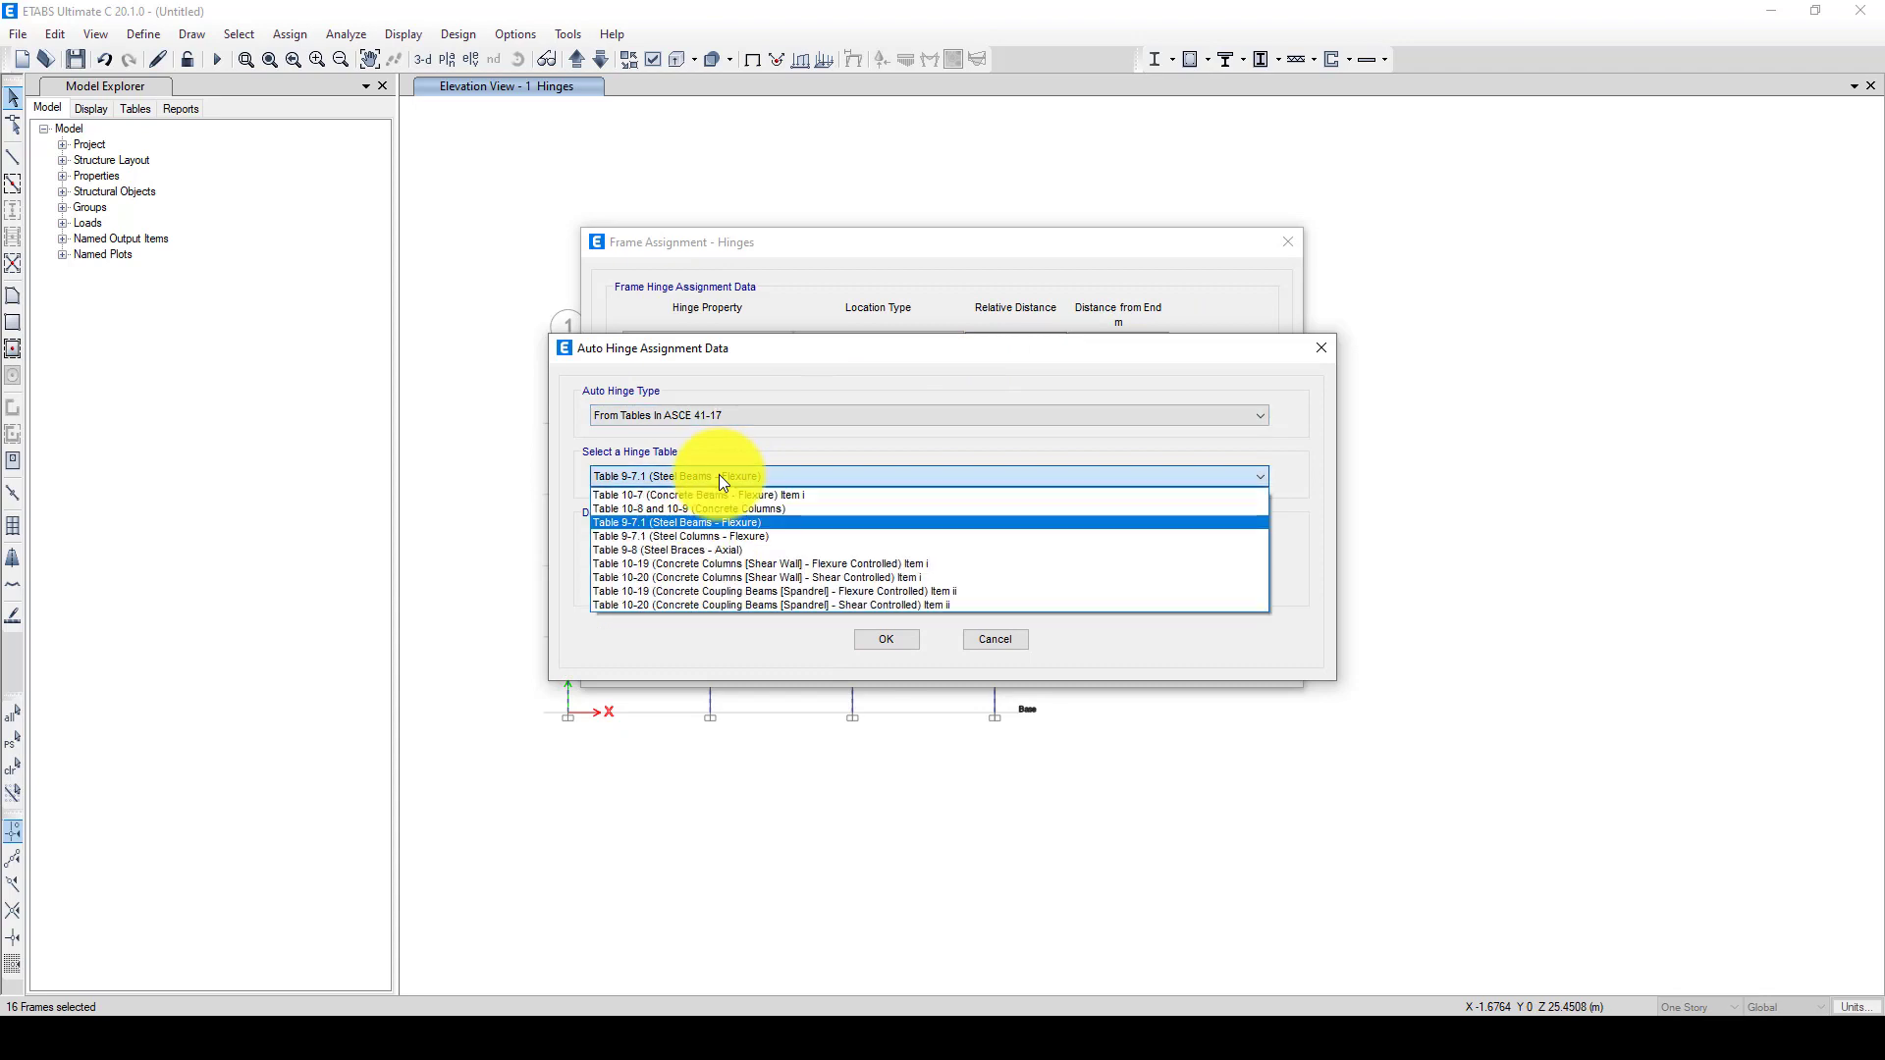
{"action": "left_click", "coordinate": [726, 537]}
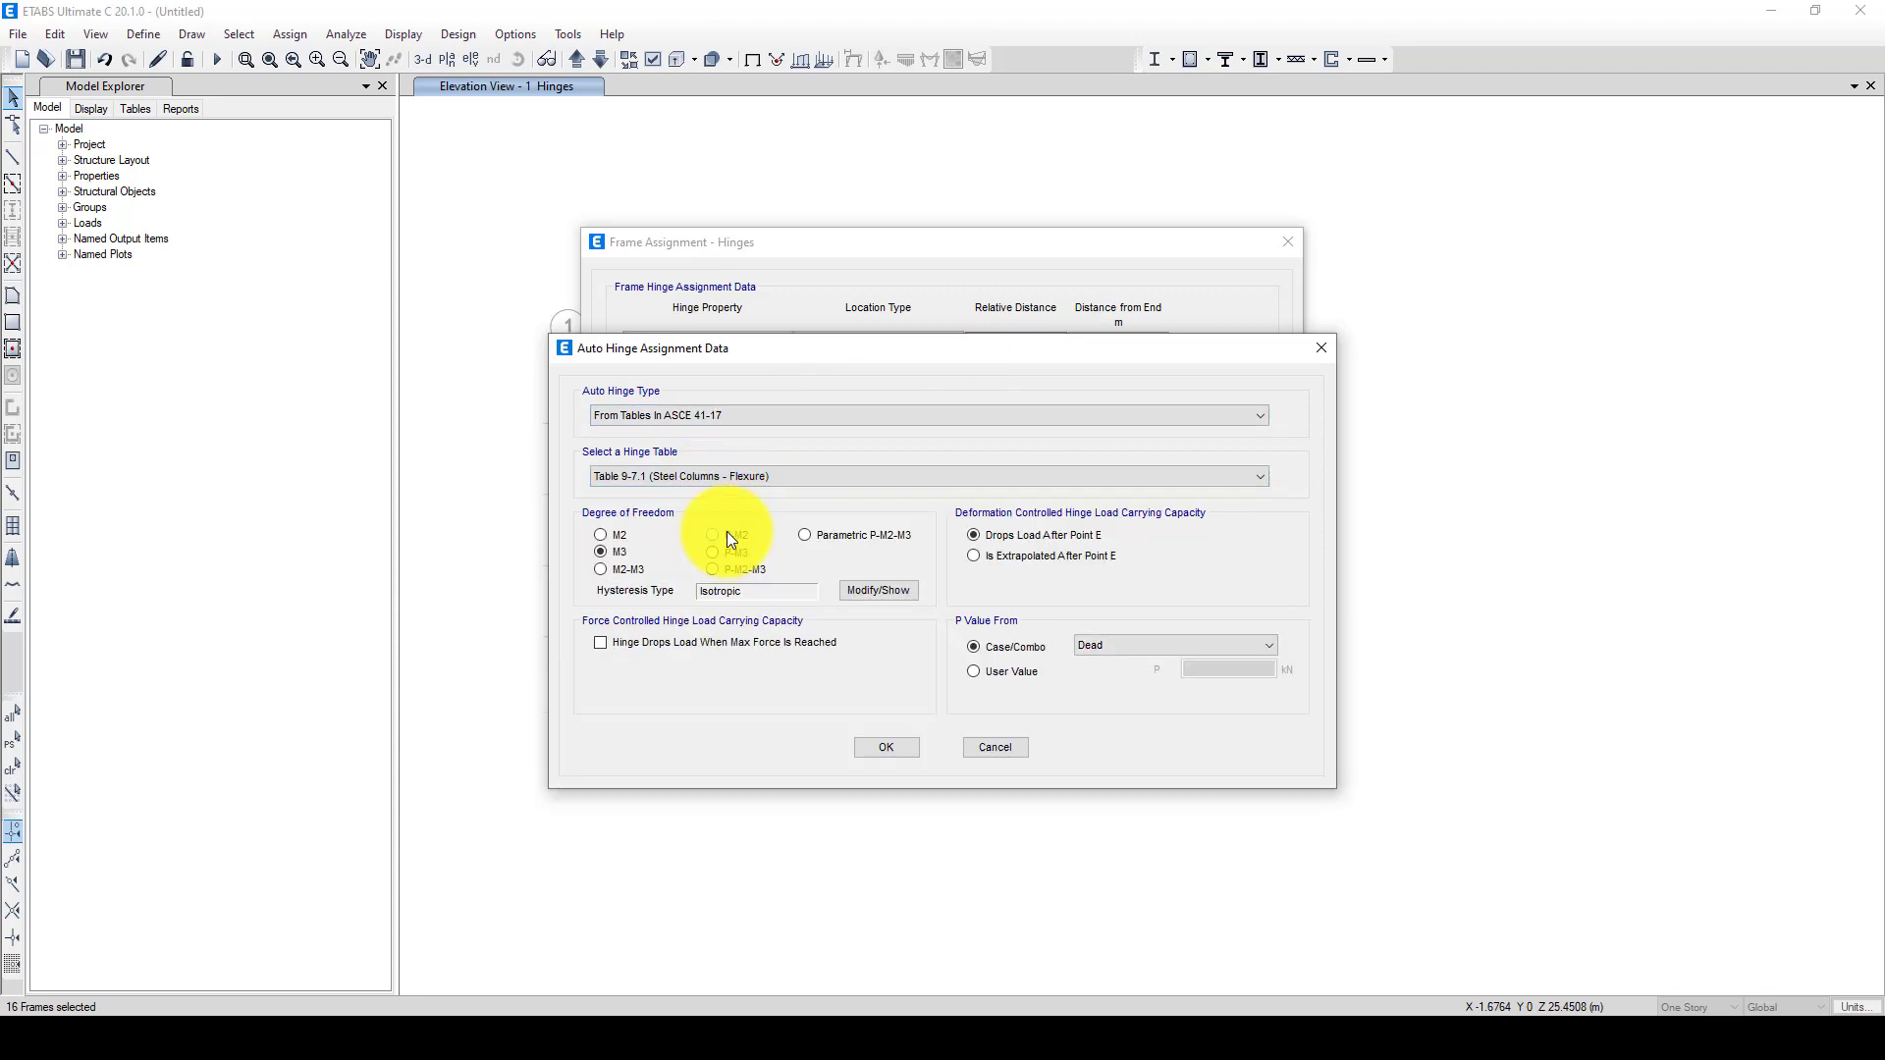
{"action": "left_click", "coordinate": [711, 552]}
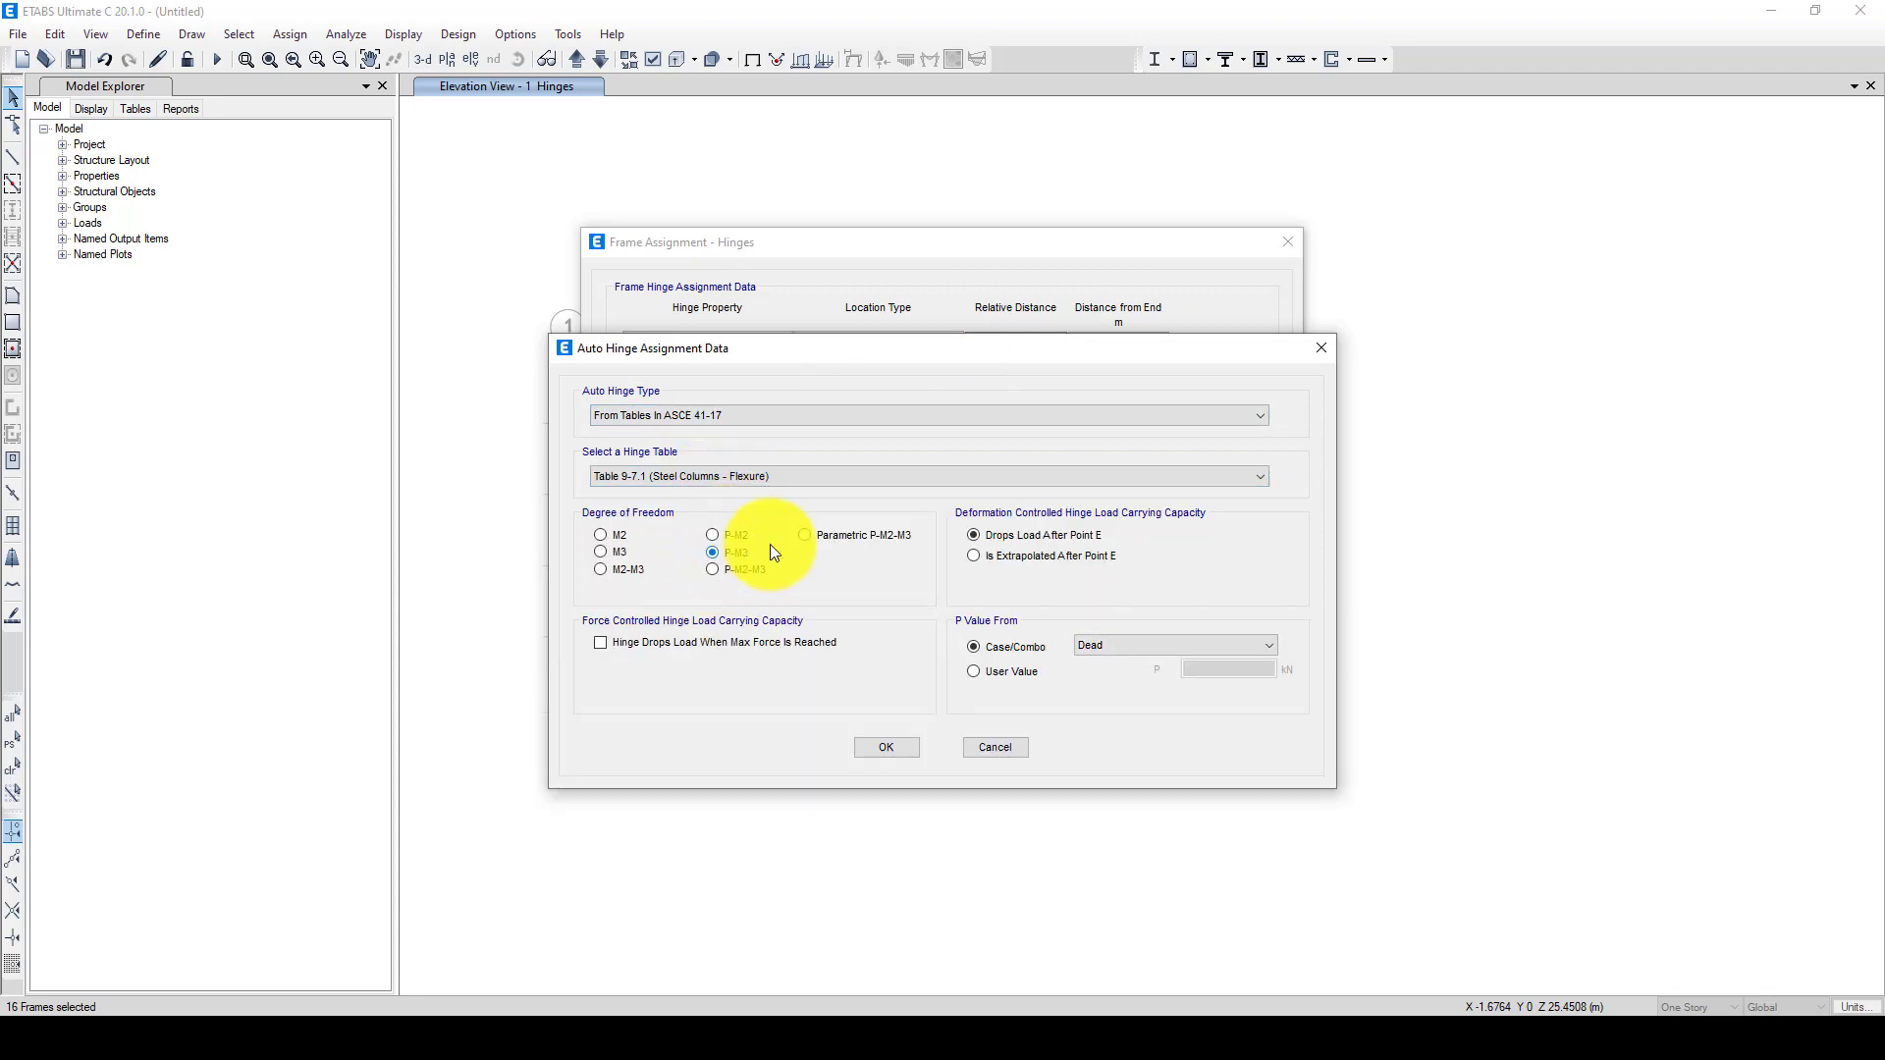
{"action": "left_click", "coordinate": [883, 749]}
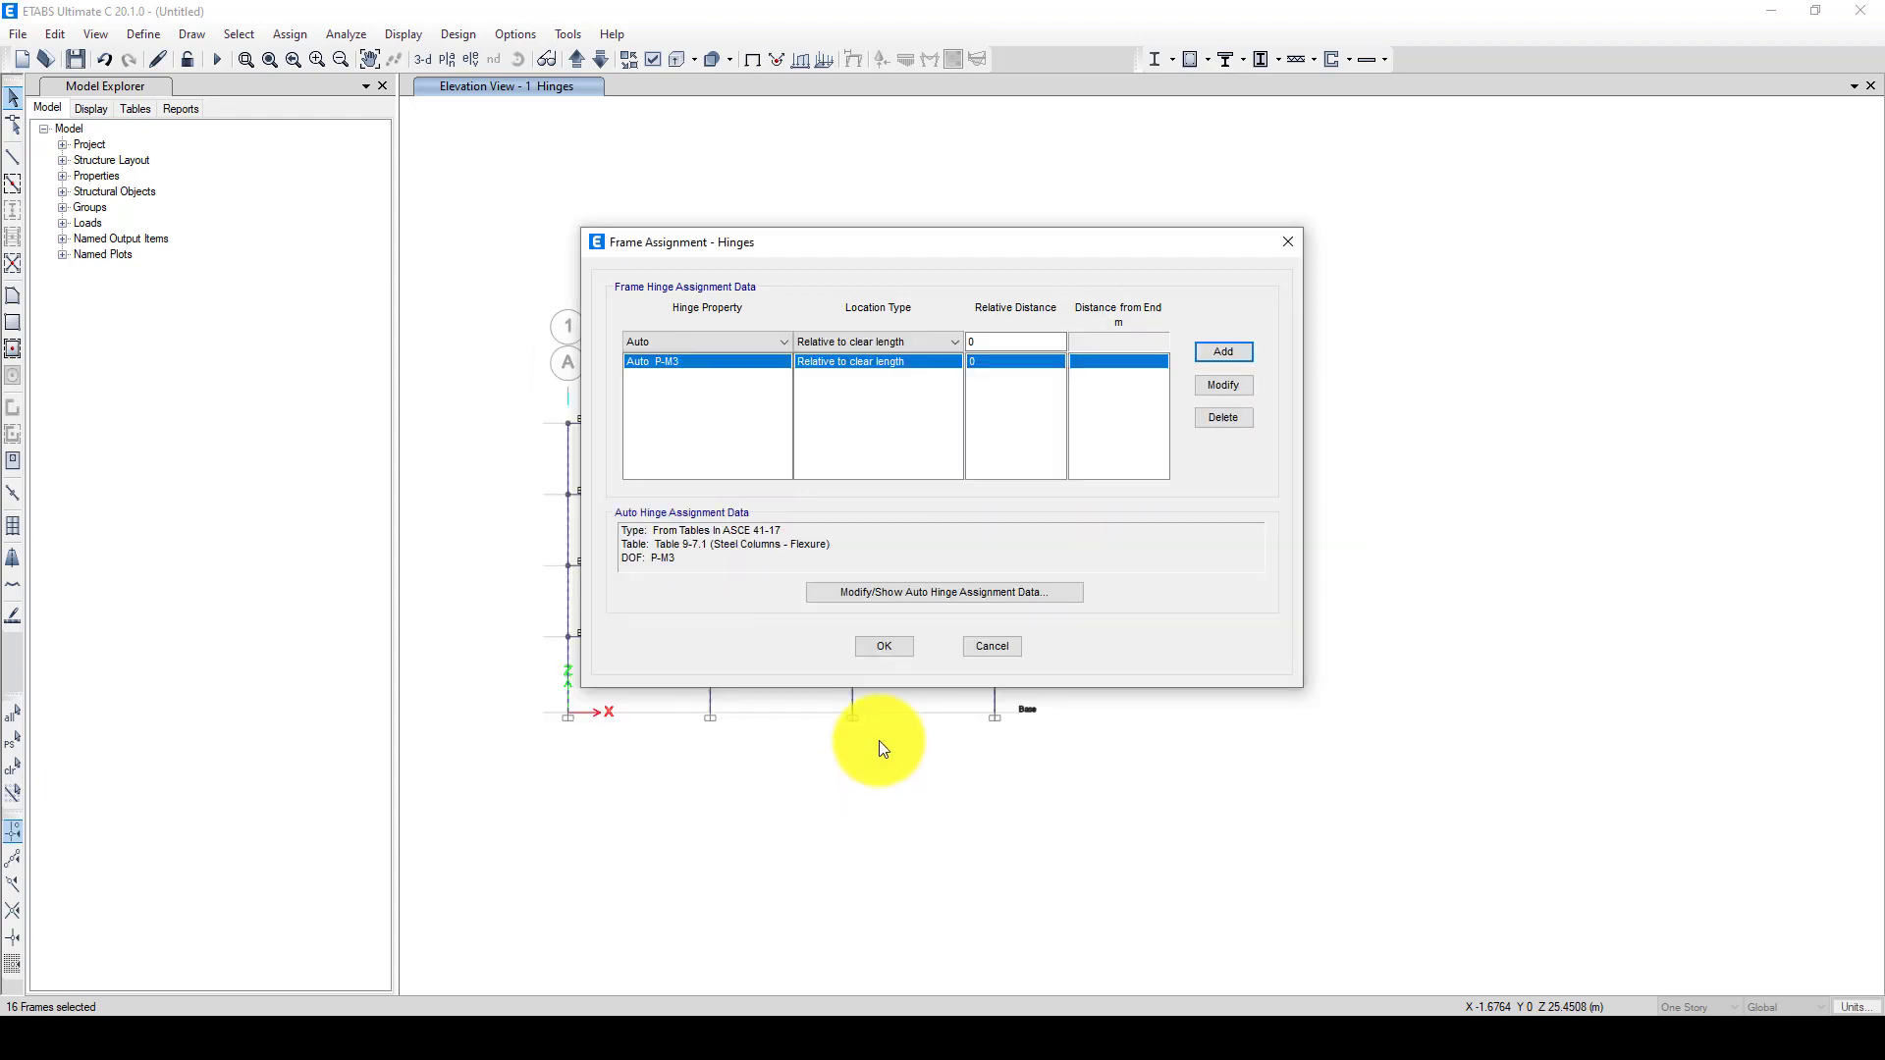
- Add a second auto P-M3 steel column hinge at relative distance 1 and assign both hinges to the selected columns
{"action": "double_click", "coordinate": [969, 341]}
{"action": "key", "text": "BackSpace"}
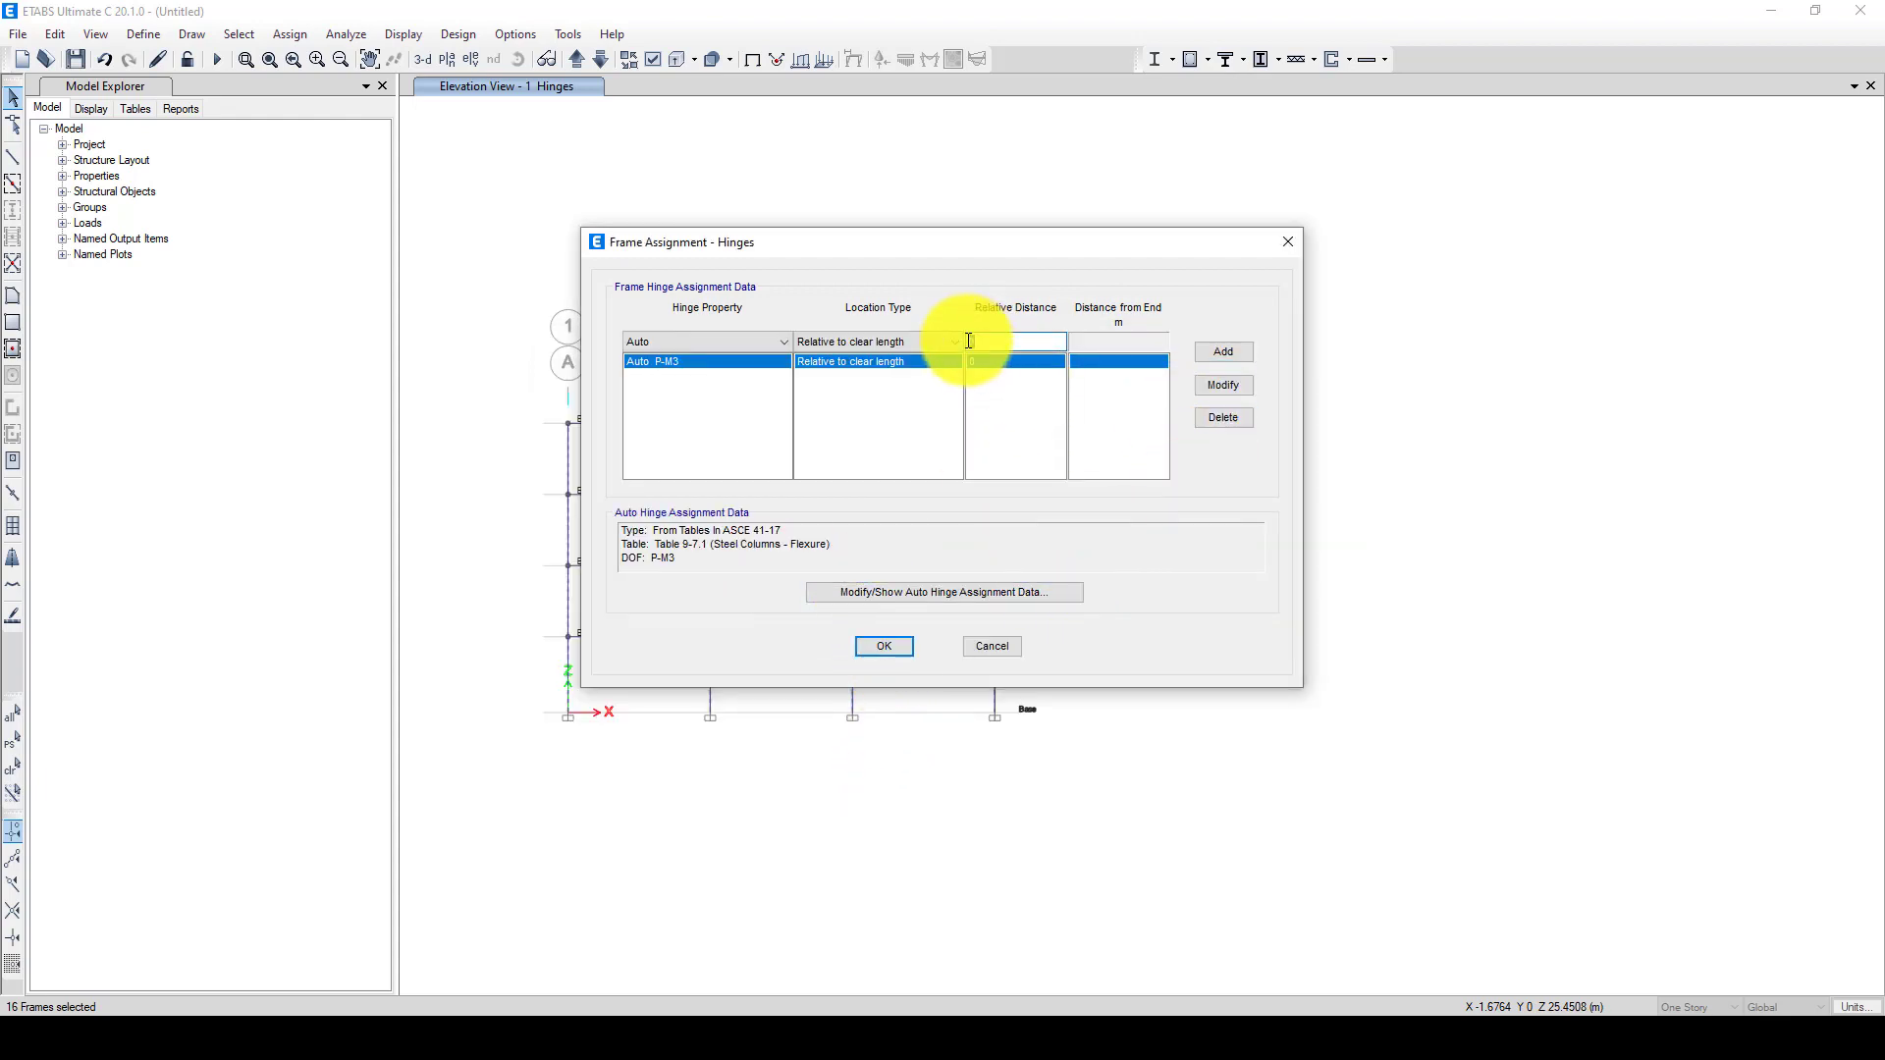
{"action": "type", "text": "1"}
{"action": "left_click", "coordinate": [1218, 359]}
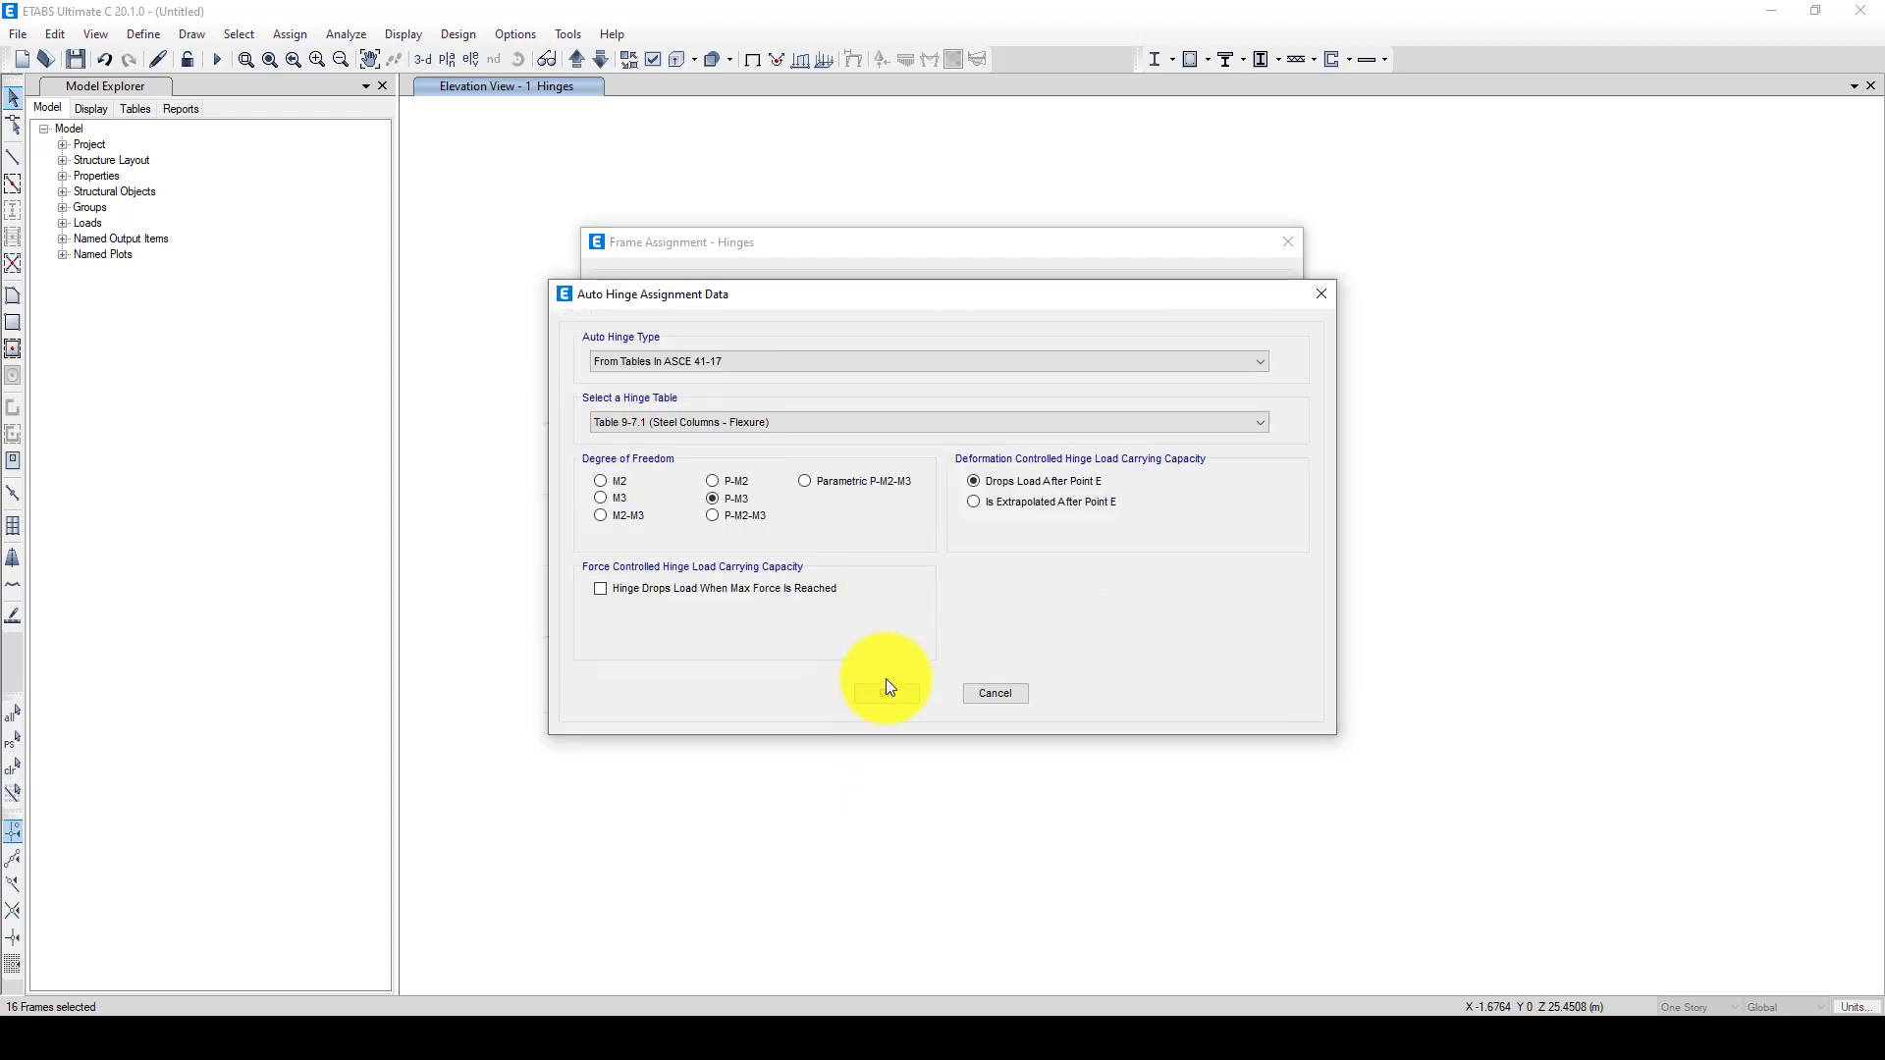
{"action": "left_click", "coordinate": [885, 690]}
{"action": "left_click", "coordinate": [889, 648]}
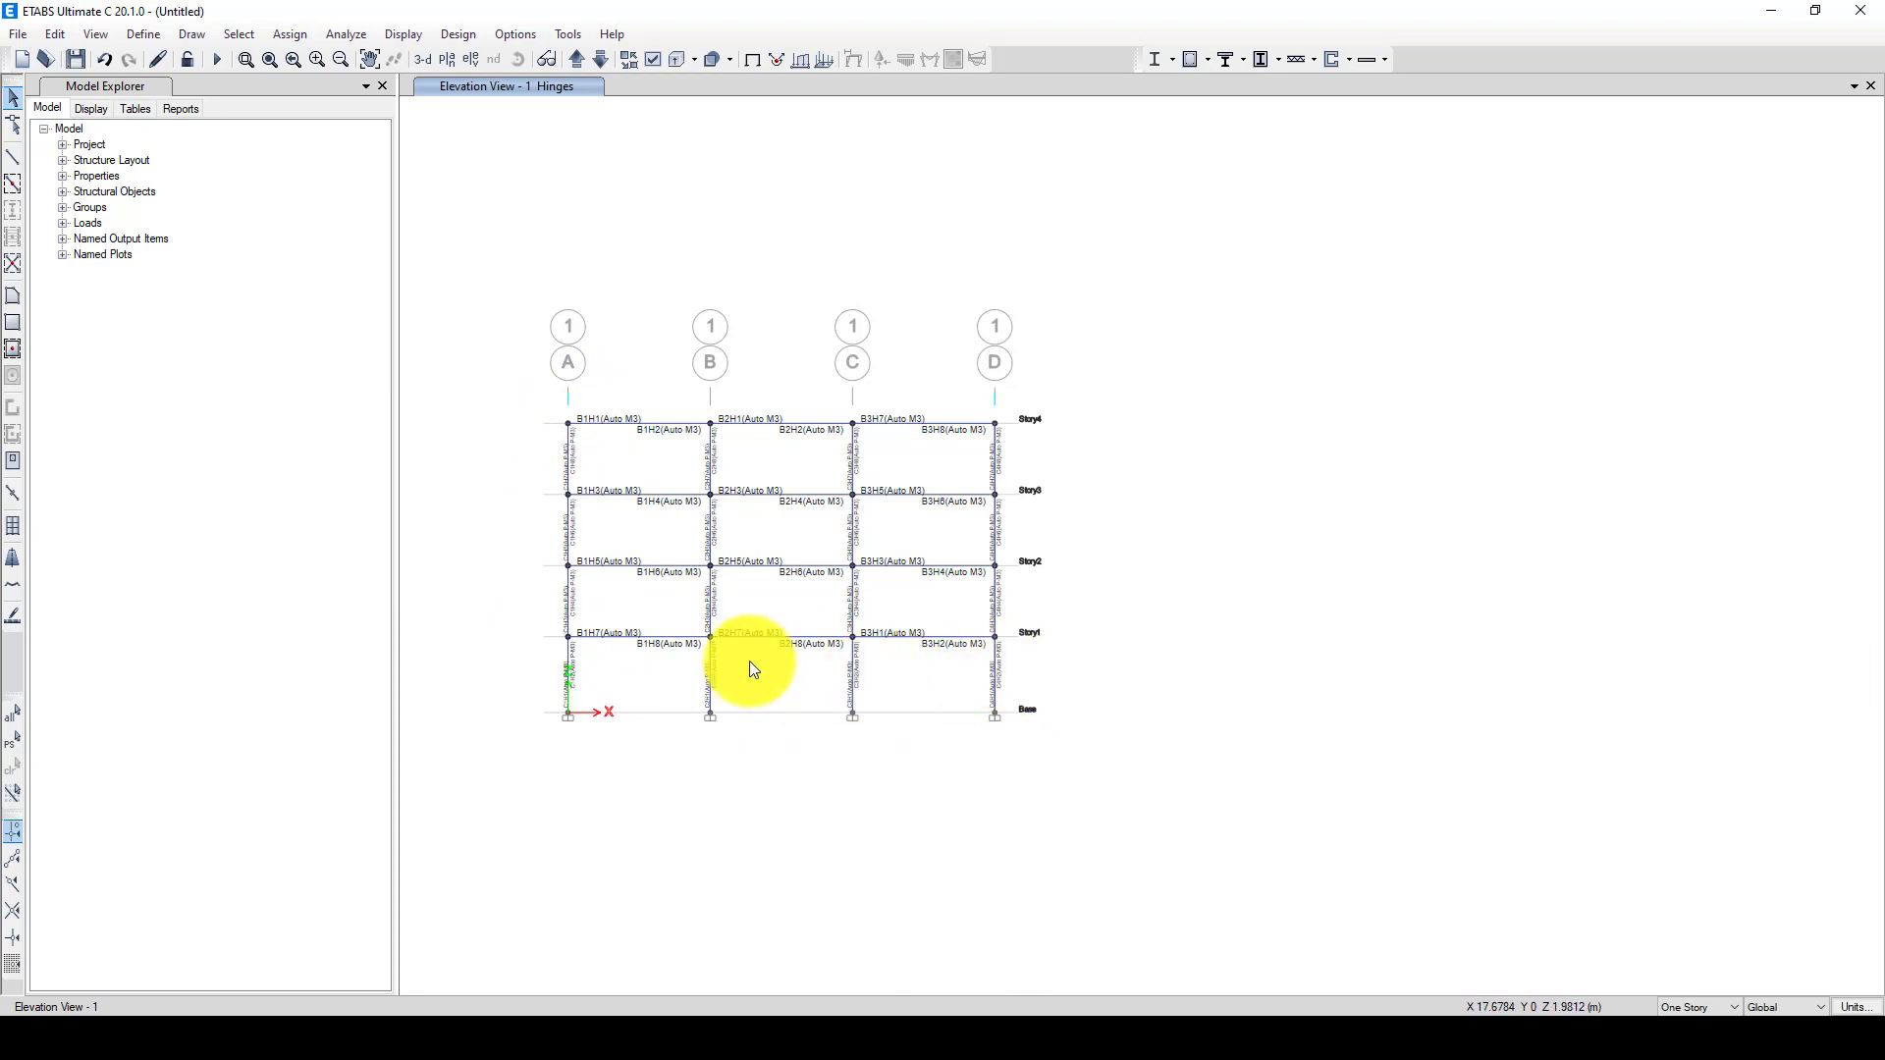
- Check the assigned section and hinges of the Story1 column on grid A
{"action": "left_click", "coordinate": [569, 661]}
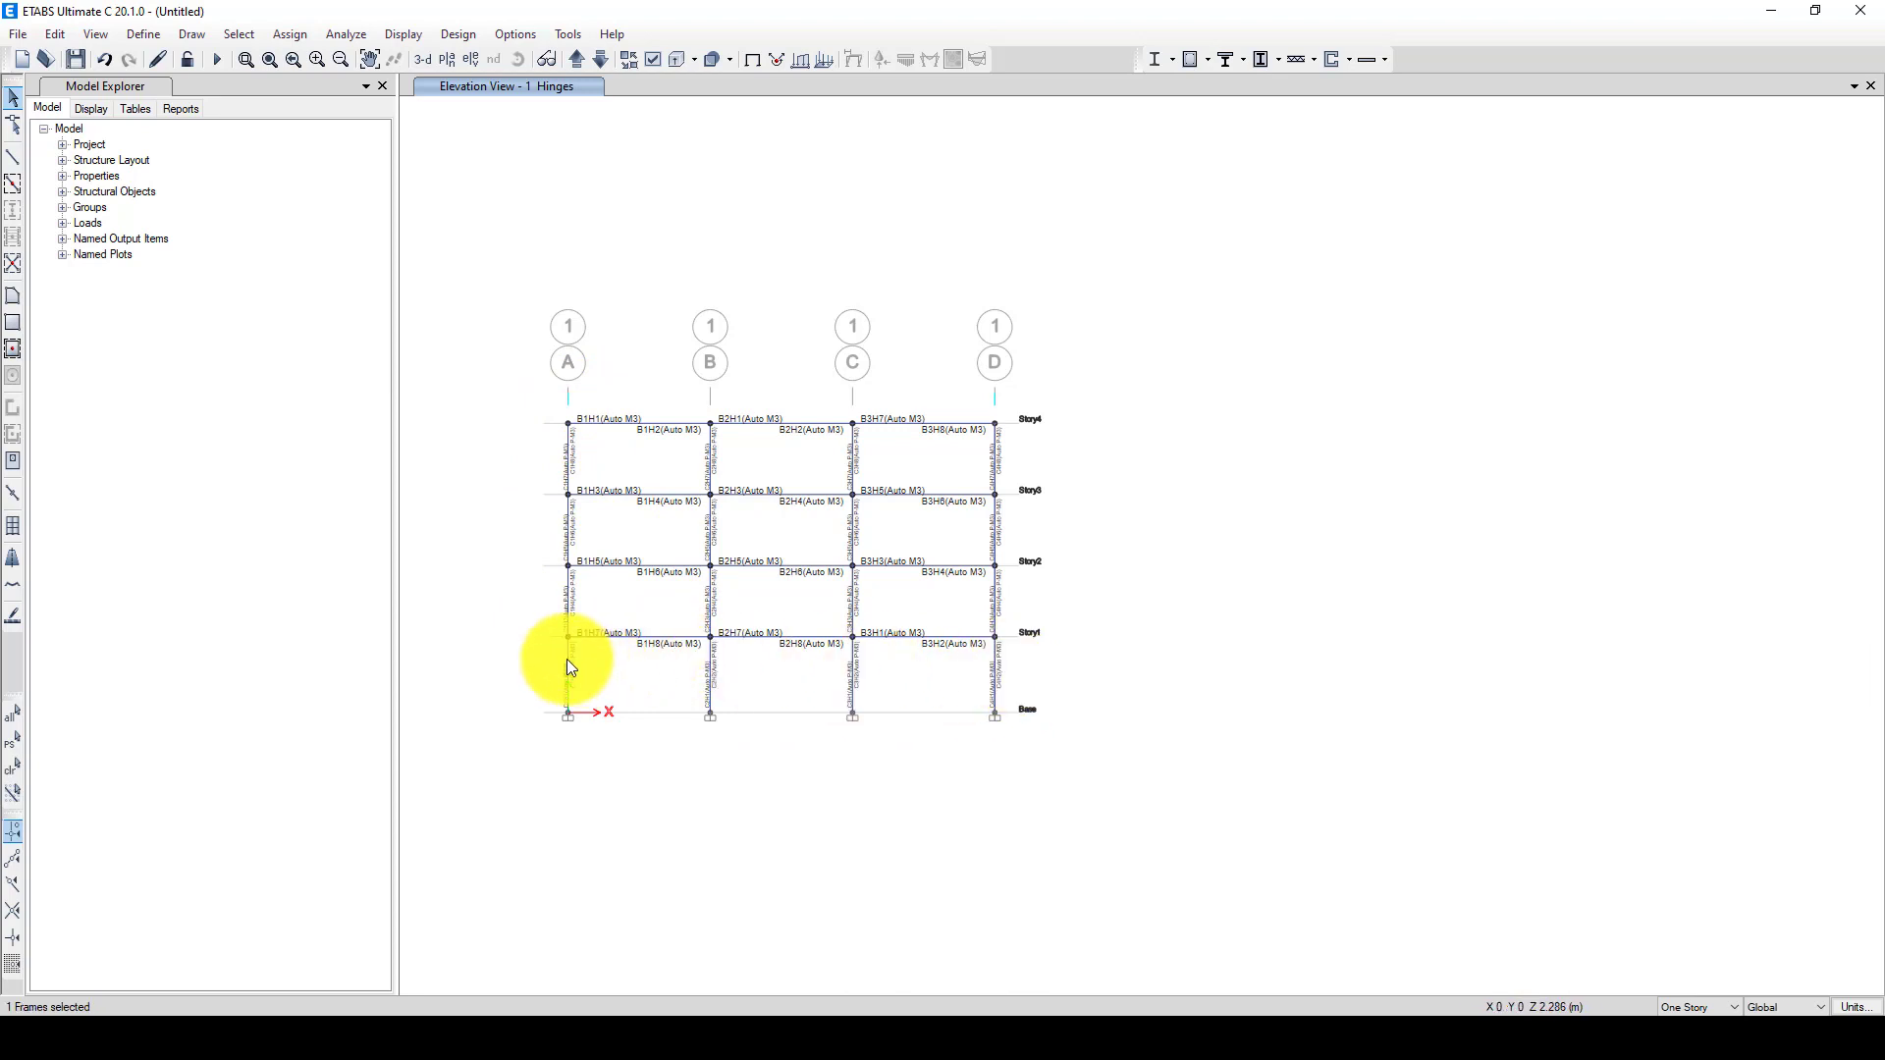
{"action": "right_click", "coordinate": [569, 659]}
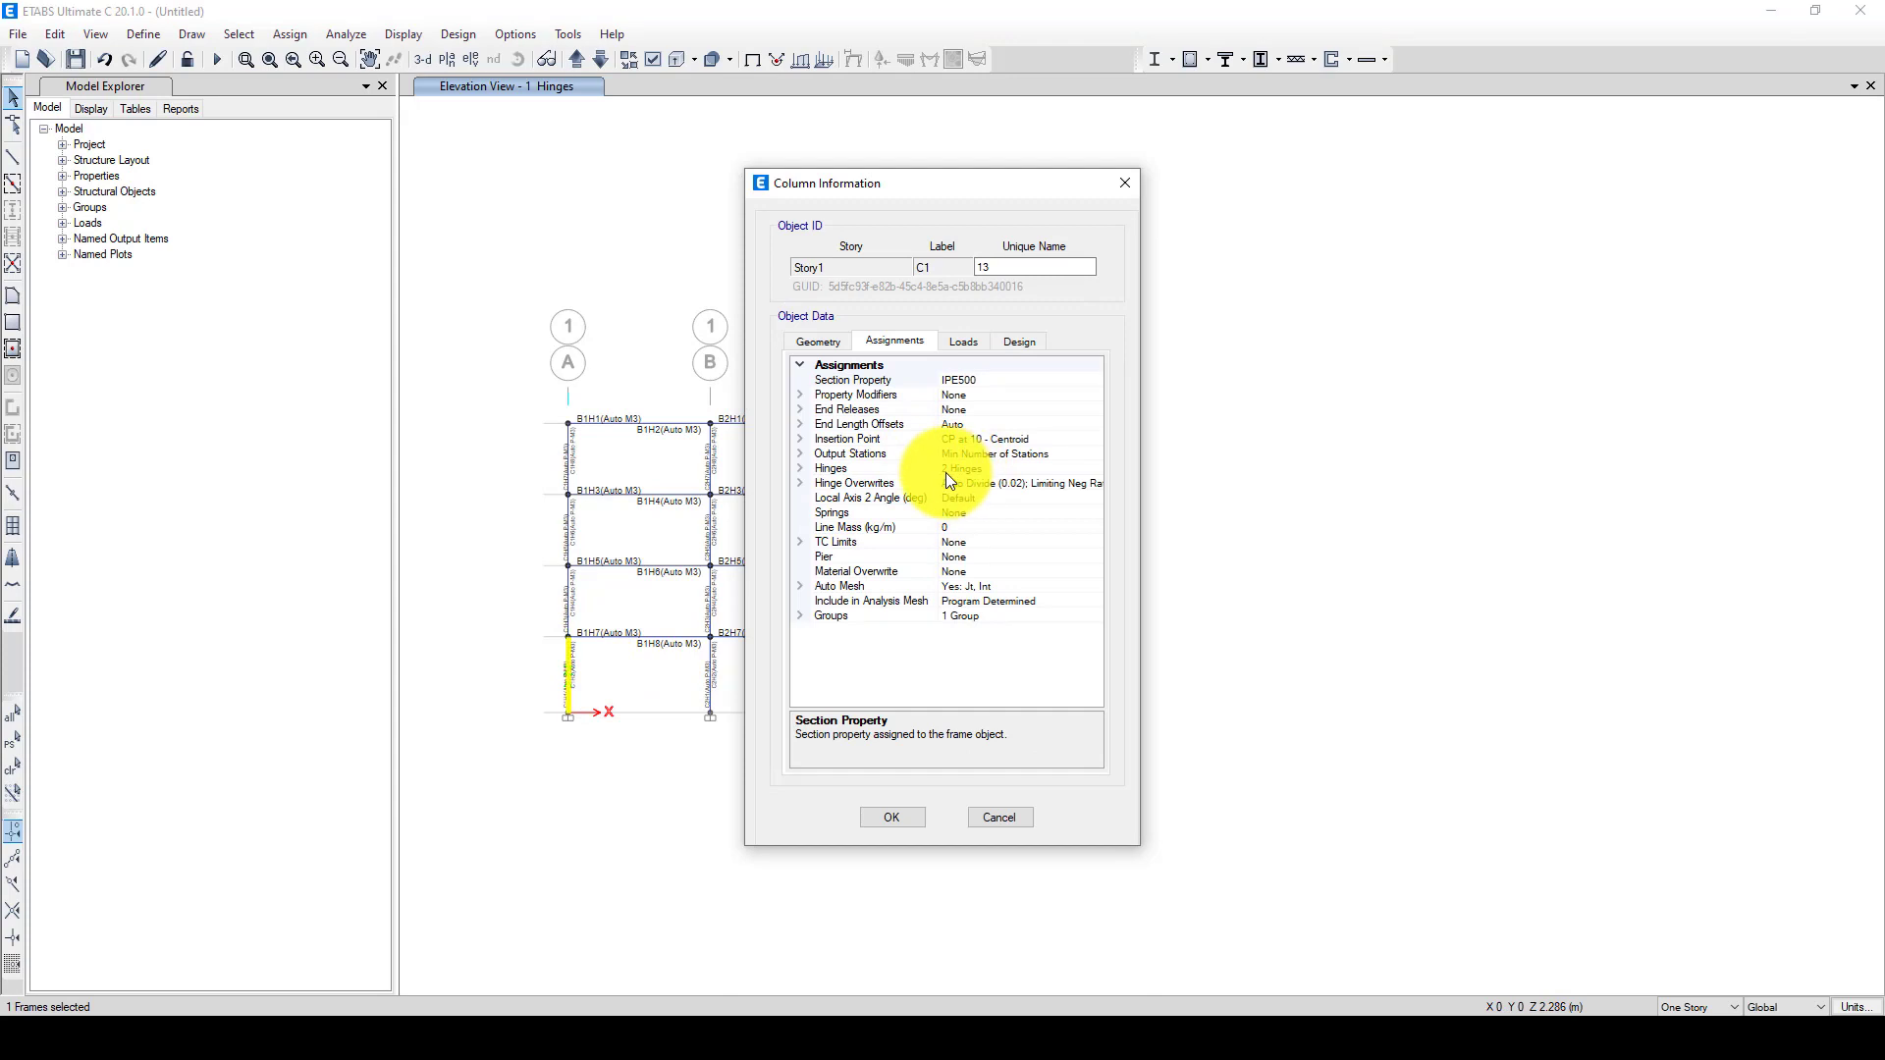
{"action": "left_click", "coordinate": [1125, 183]}
- Assign hinge overwrites to the whole frame, with auto subdivision at hinges of relative length 0.02 and limit 0.1
{"action": "left_click_drag", "start_coordinate": [444, 350], "coordinate": [1145, 809]}
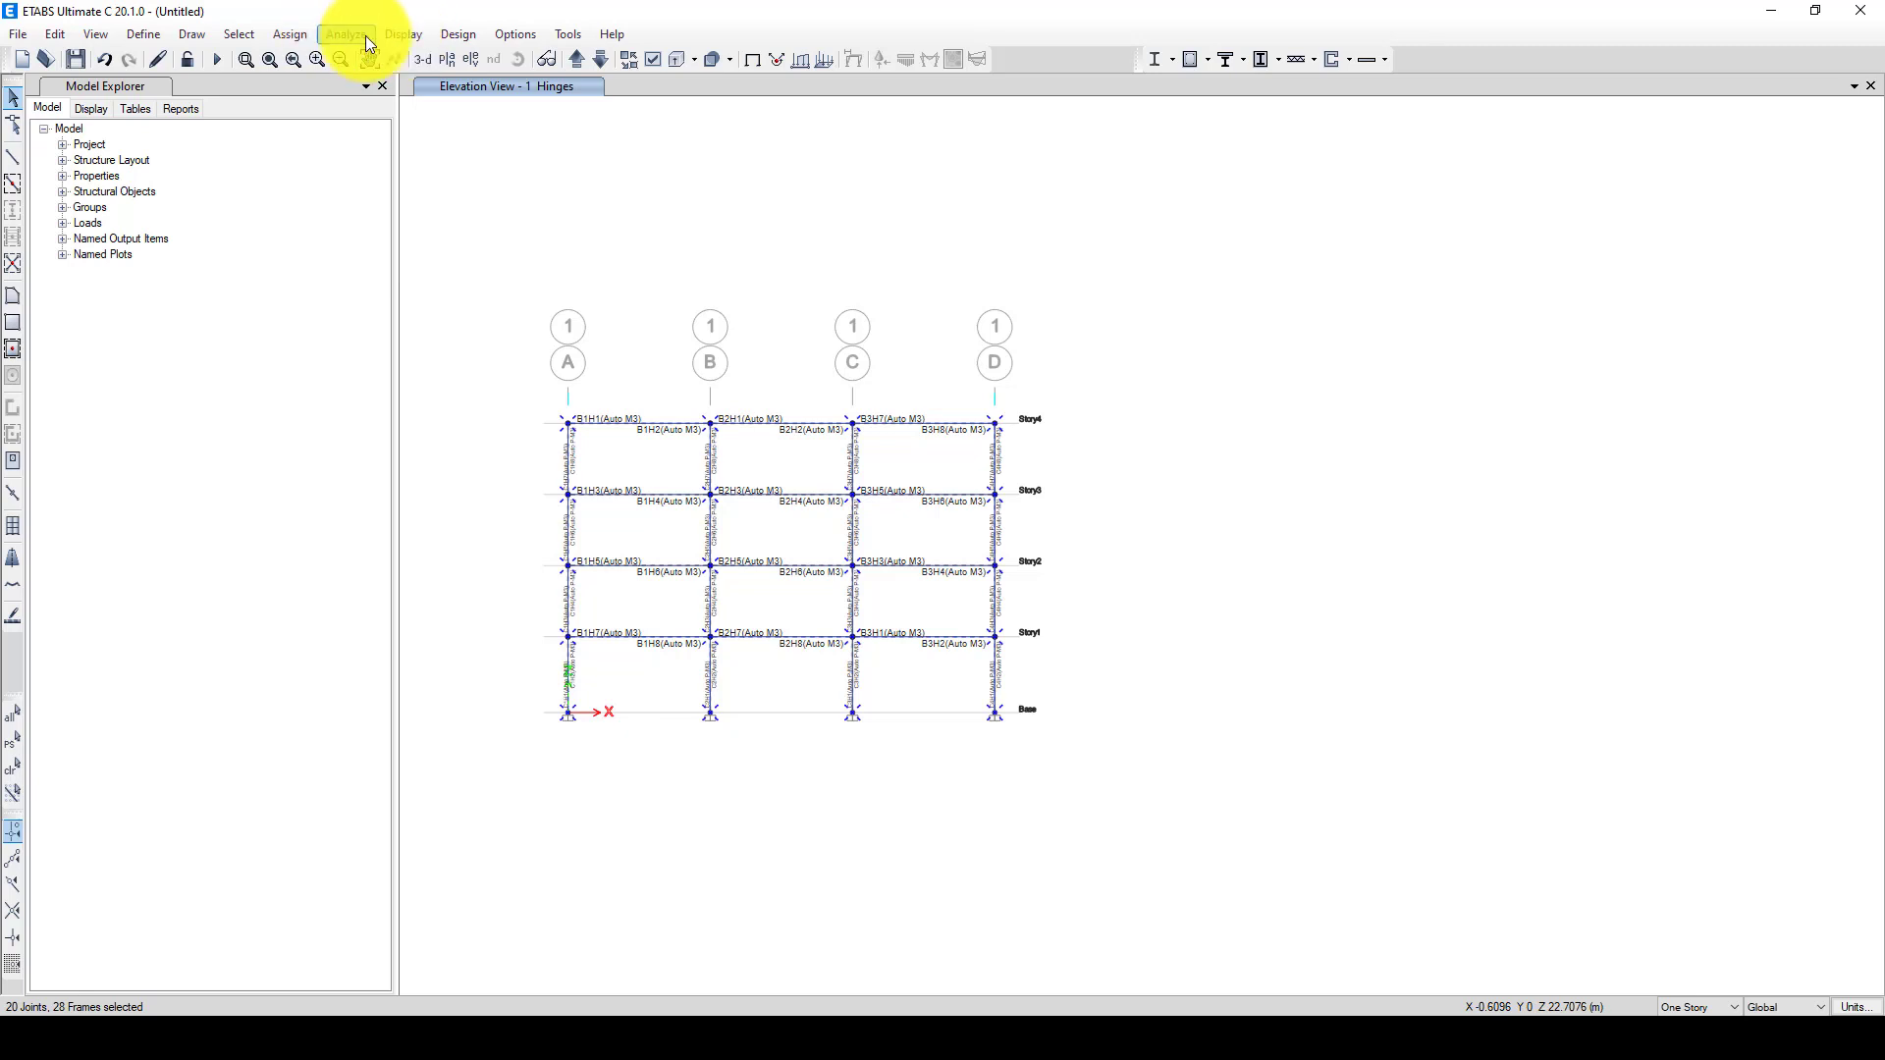
{"action": "left_click", "coordinate": [459, 35]}
{"action": "left_click", "coordinate": [298, 38]}
{"action": "mouse_move", "coordinate": [530, 82]}
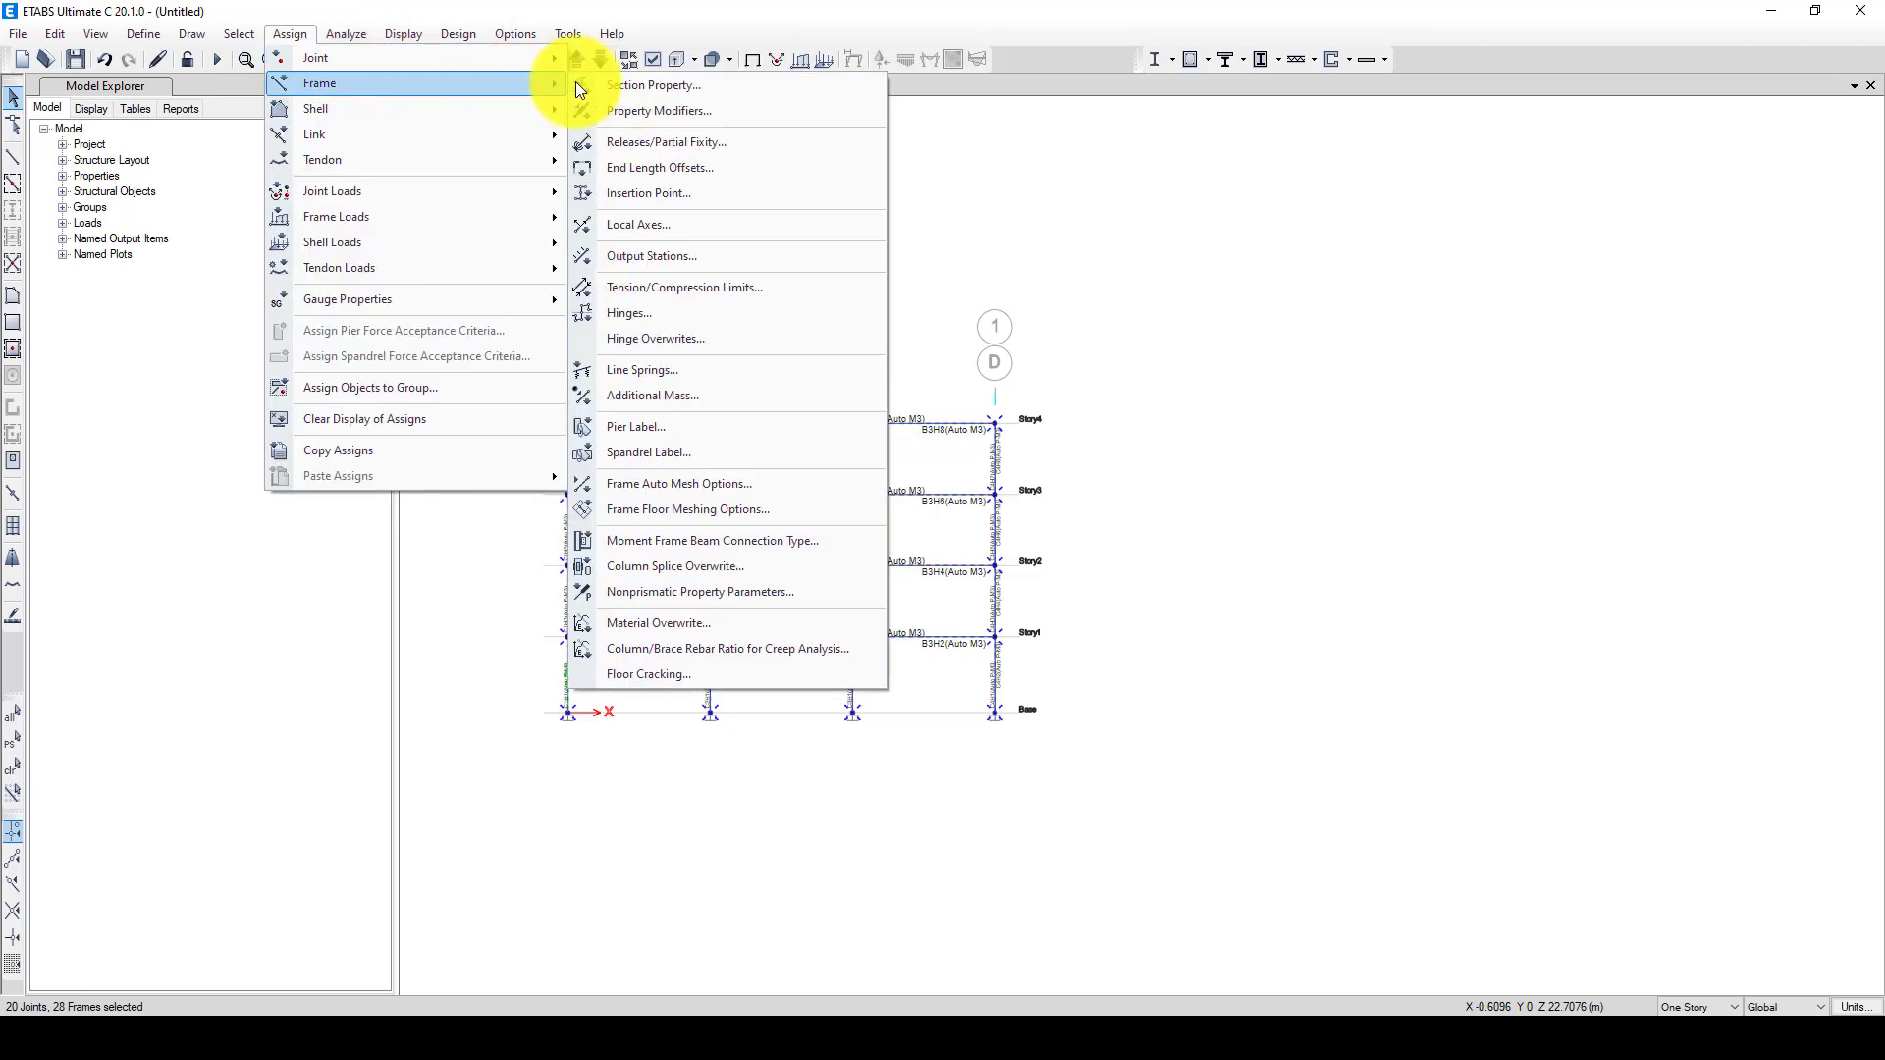
{"action": "left_click", "coordinate": [717, 341]}
{"action": "left_click", "coordinate": [909, 648]}
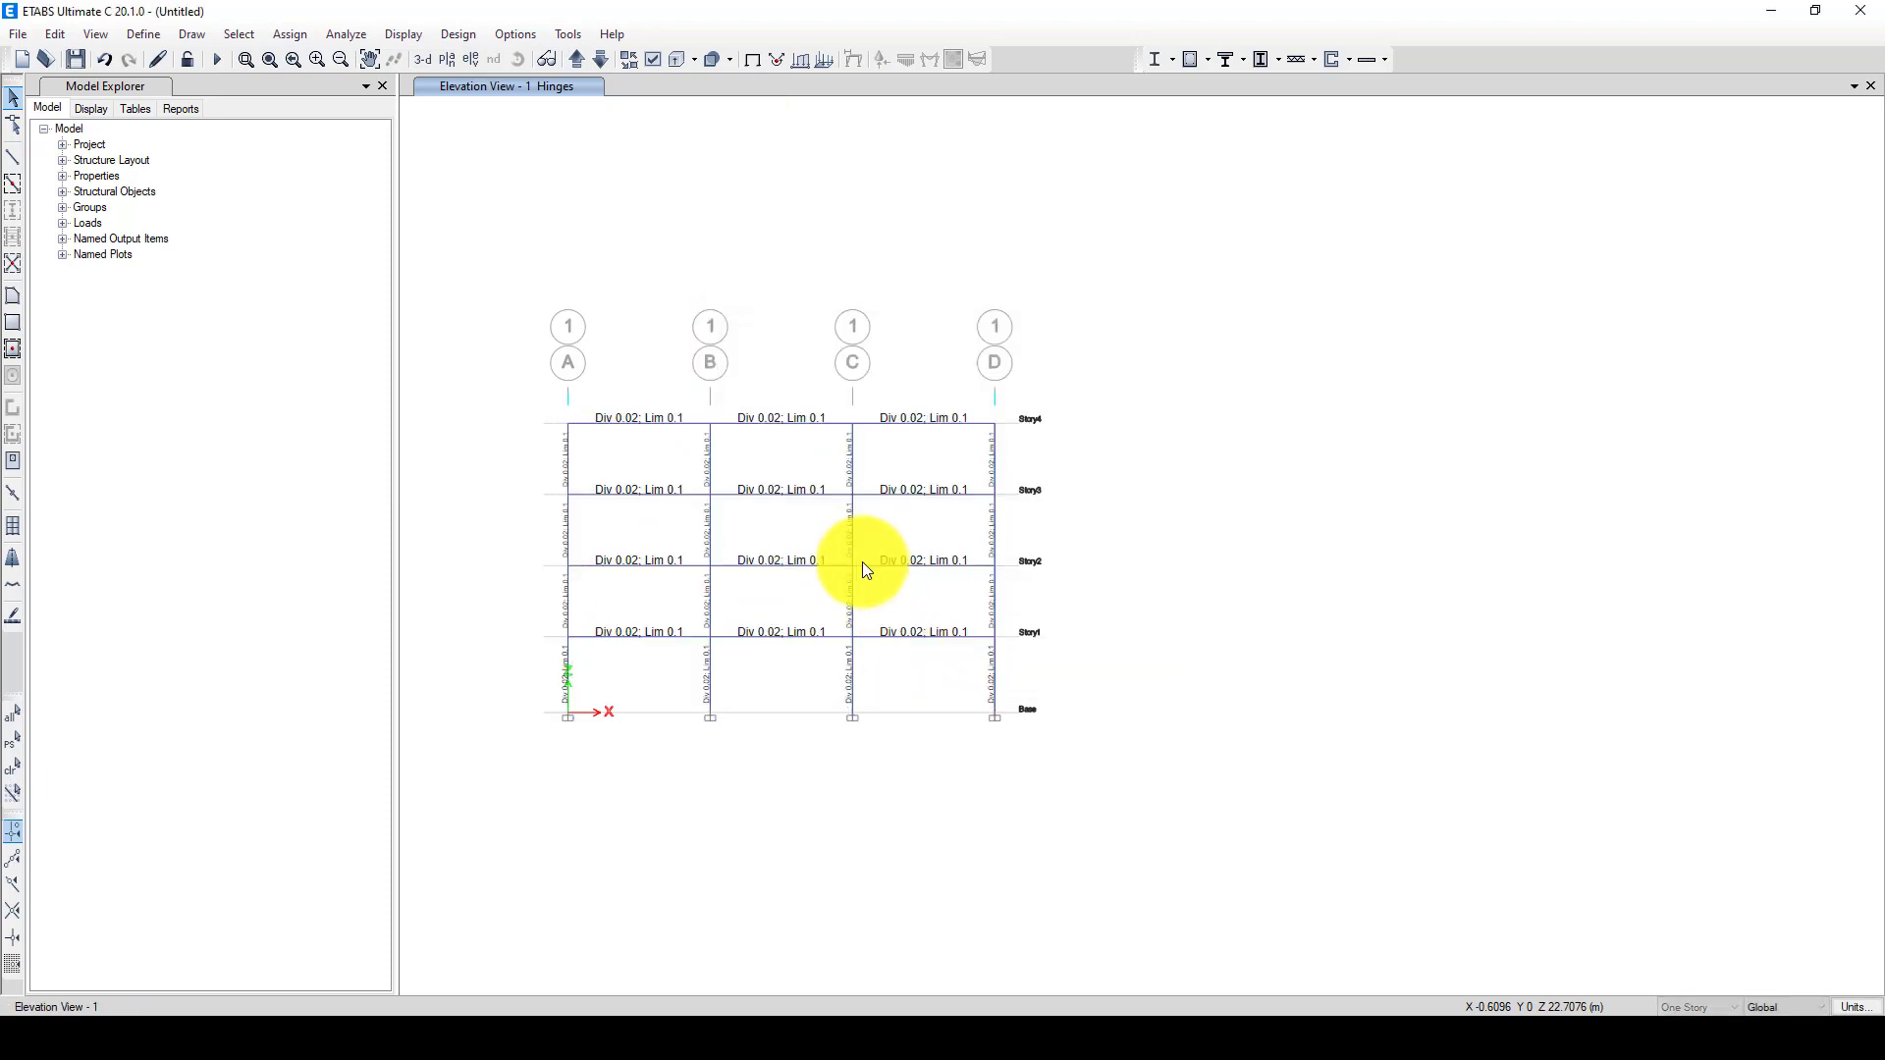
- Review the frame/wall nonlinear hinge properties with hinge details and generated properties shown
{"action": "left_click", "coordinate": [143, 34]}
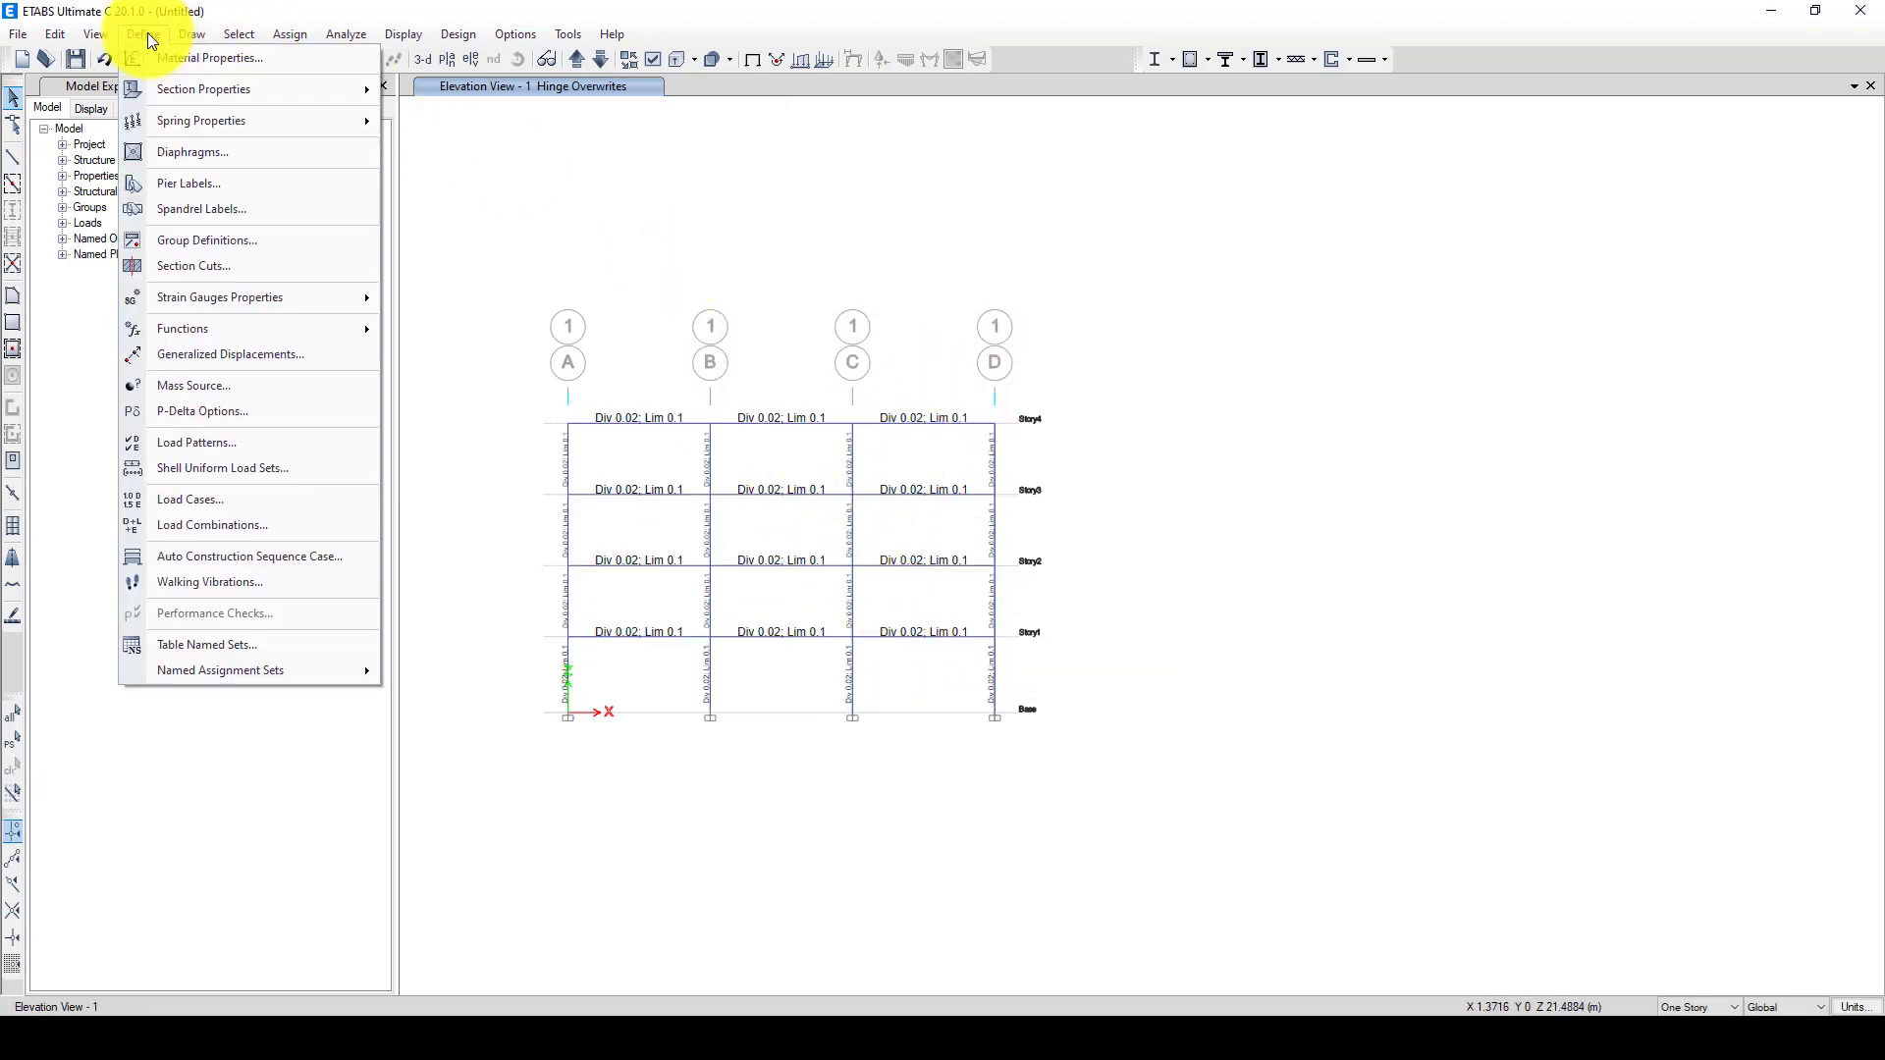
{"action": "mouse_move", "coordinate": [183, 93]}
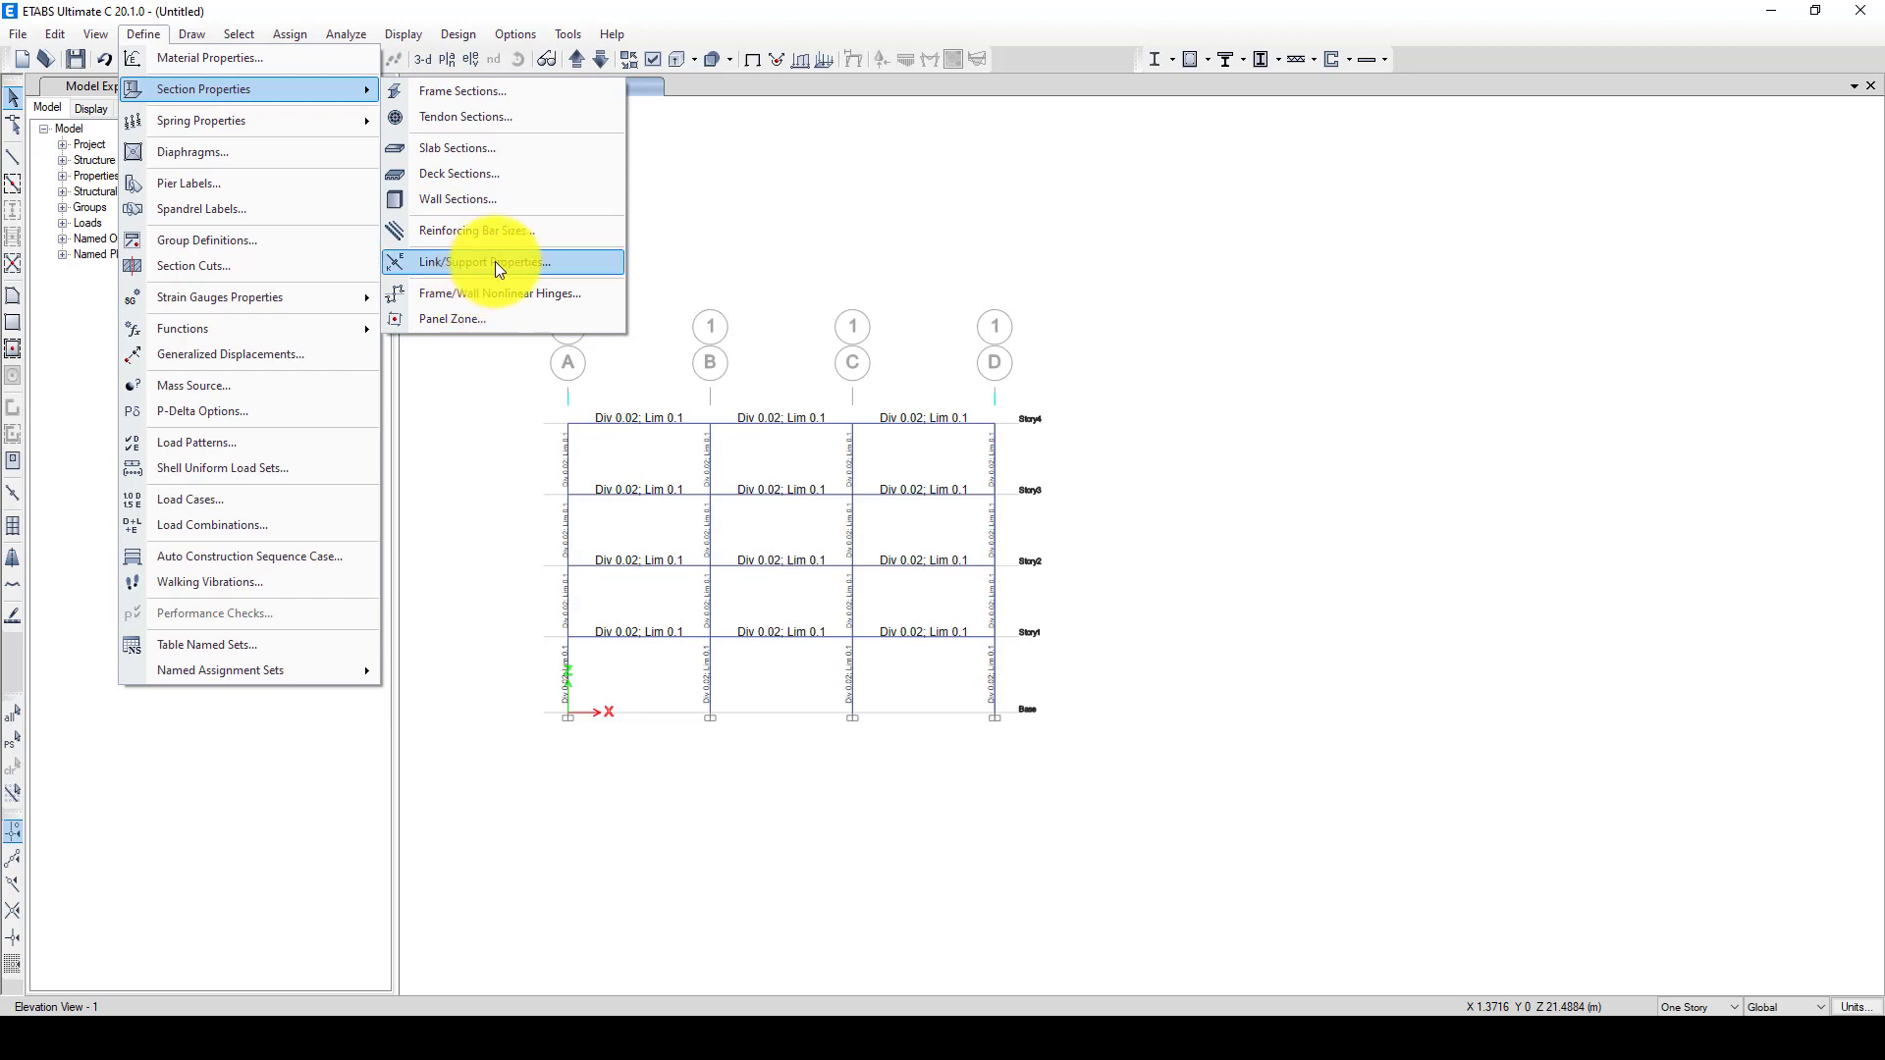
{"action": "left_click", "coordinate": [533, 291]}
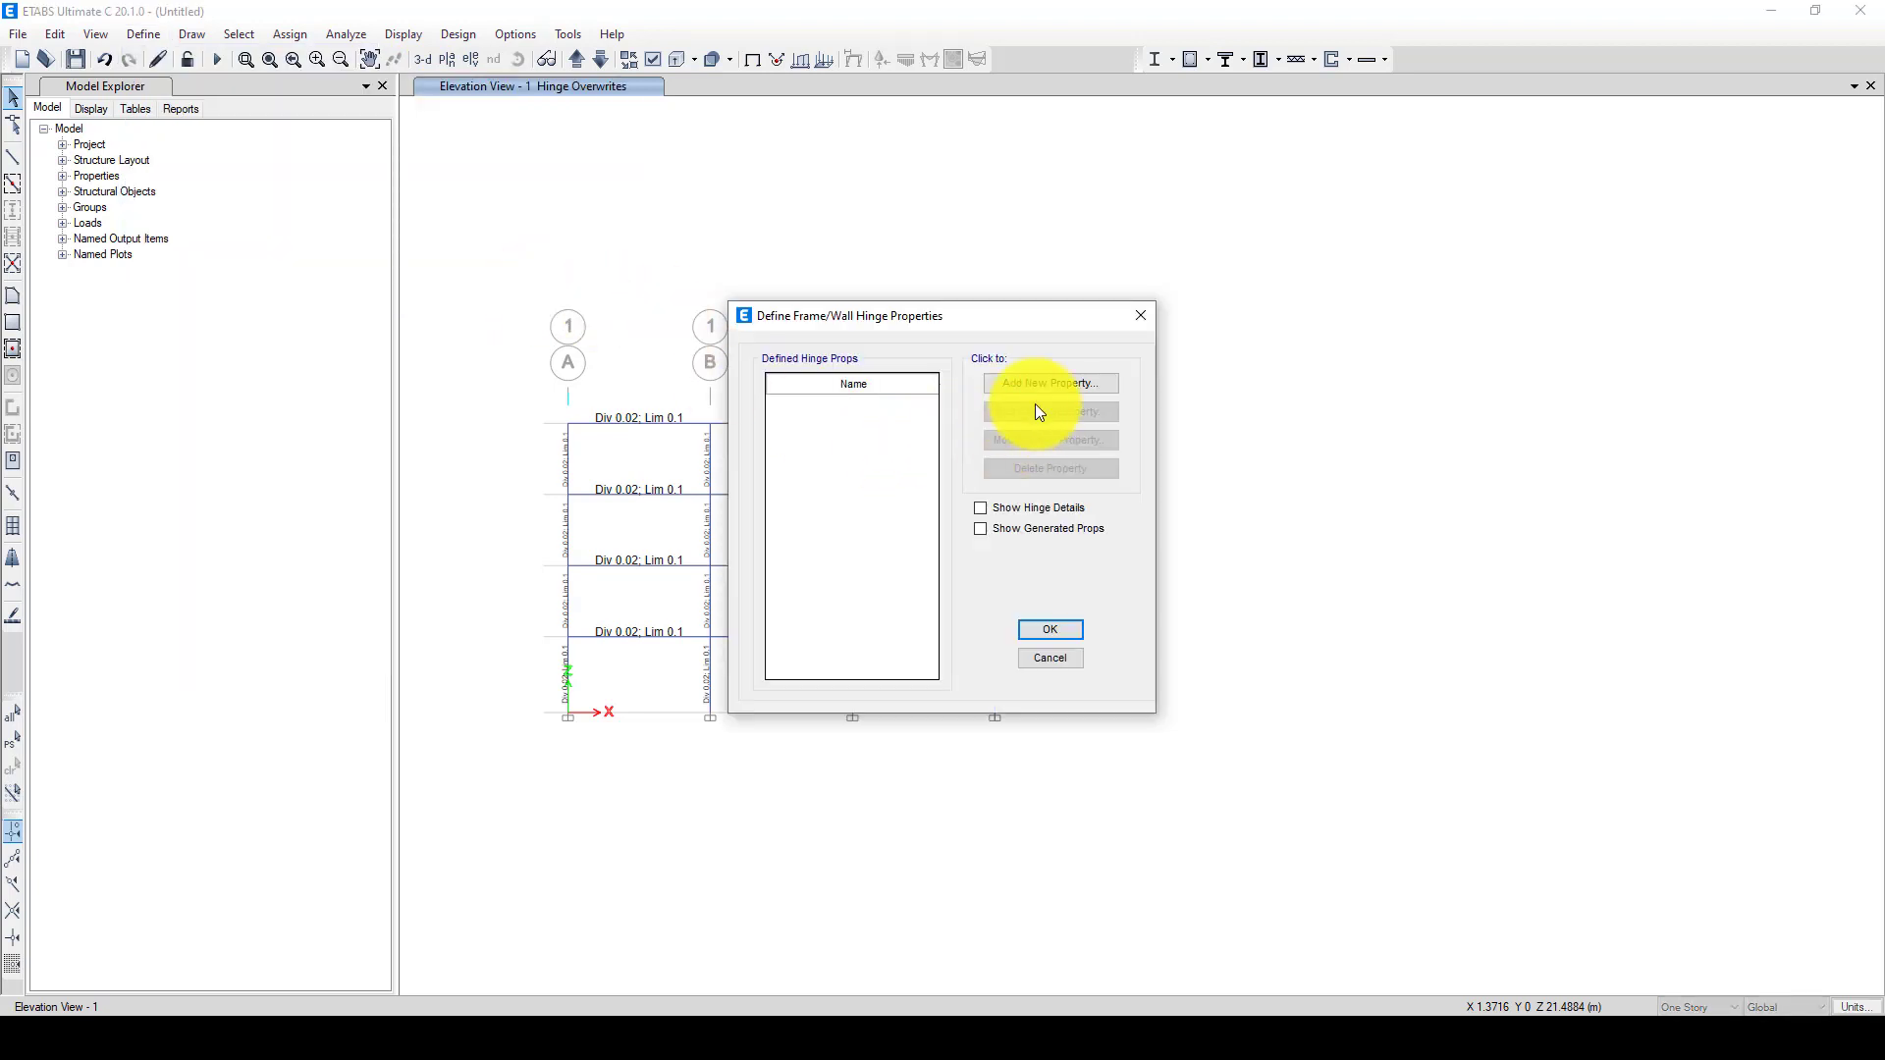
{"action": "left_click", "coordinate": [981, 508]}
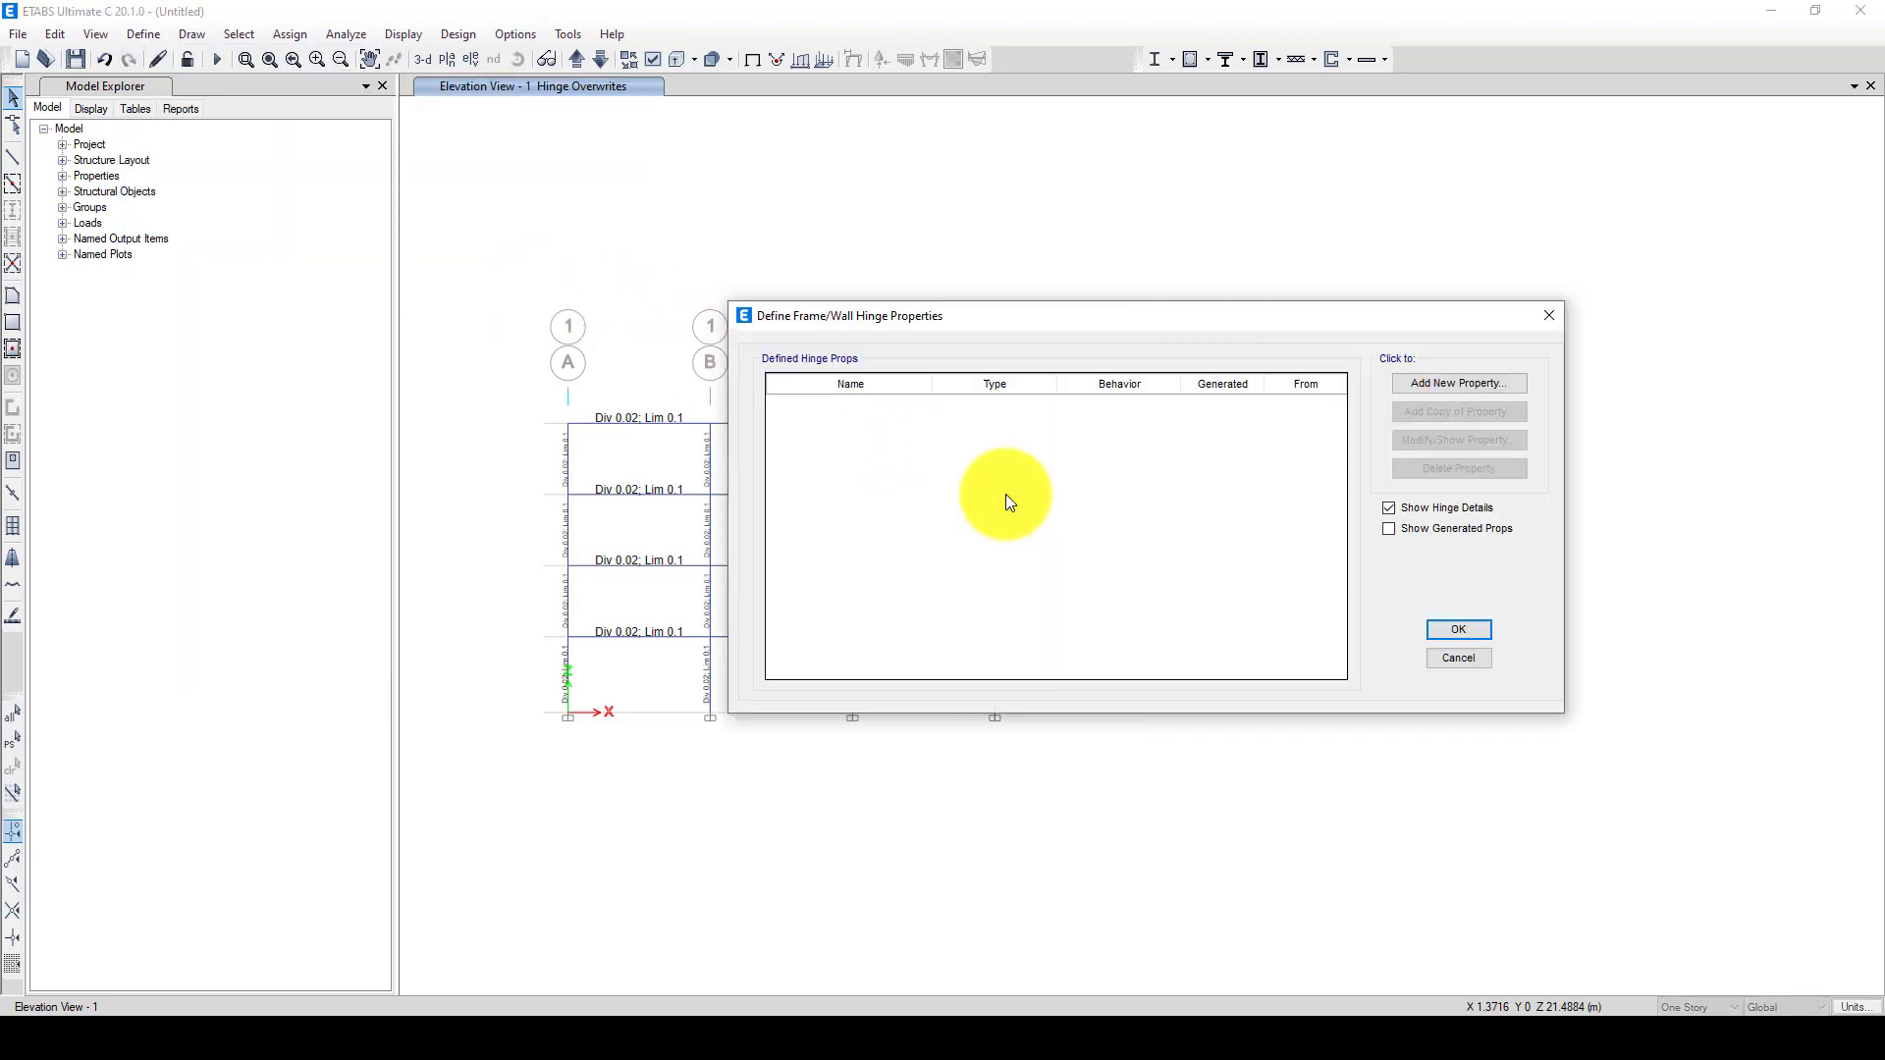
{"action": "left_click", "coordinate": [1391, 528]}
{"action": "scroll", "coordinate": [1346, 416], "scroll_direction": "down", "scroll_amount": 16}
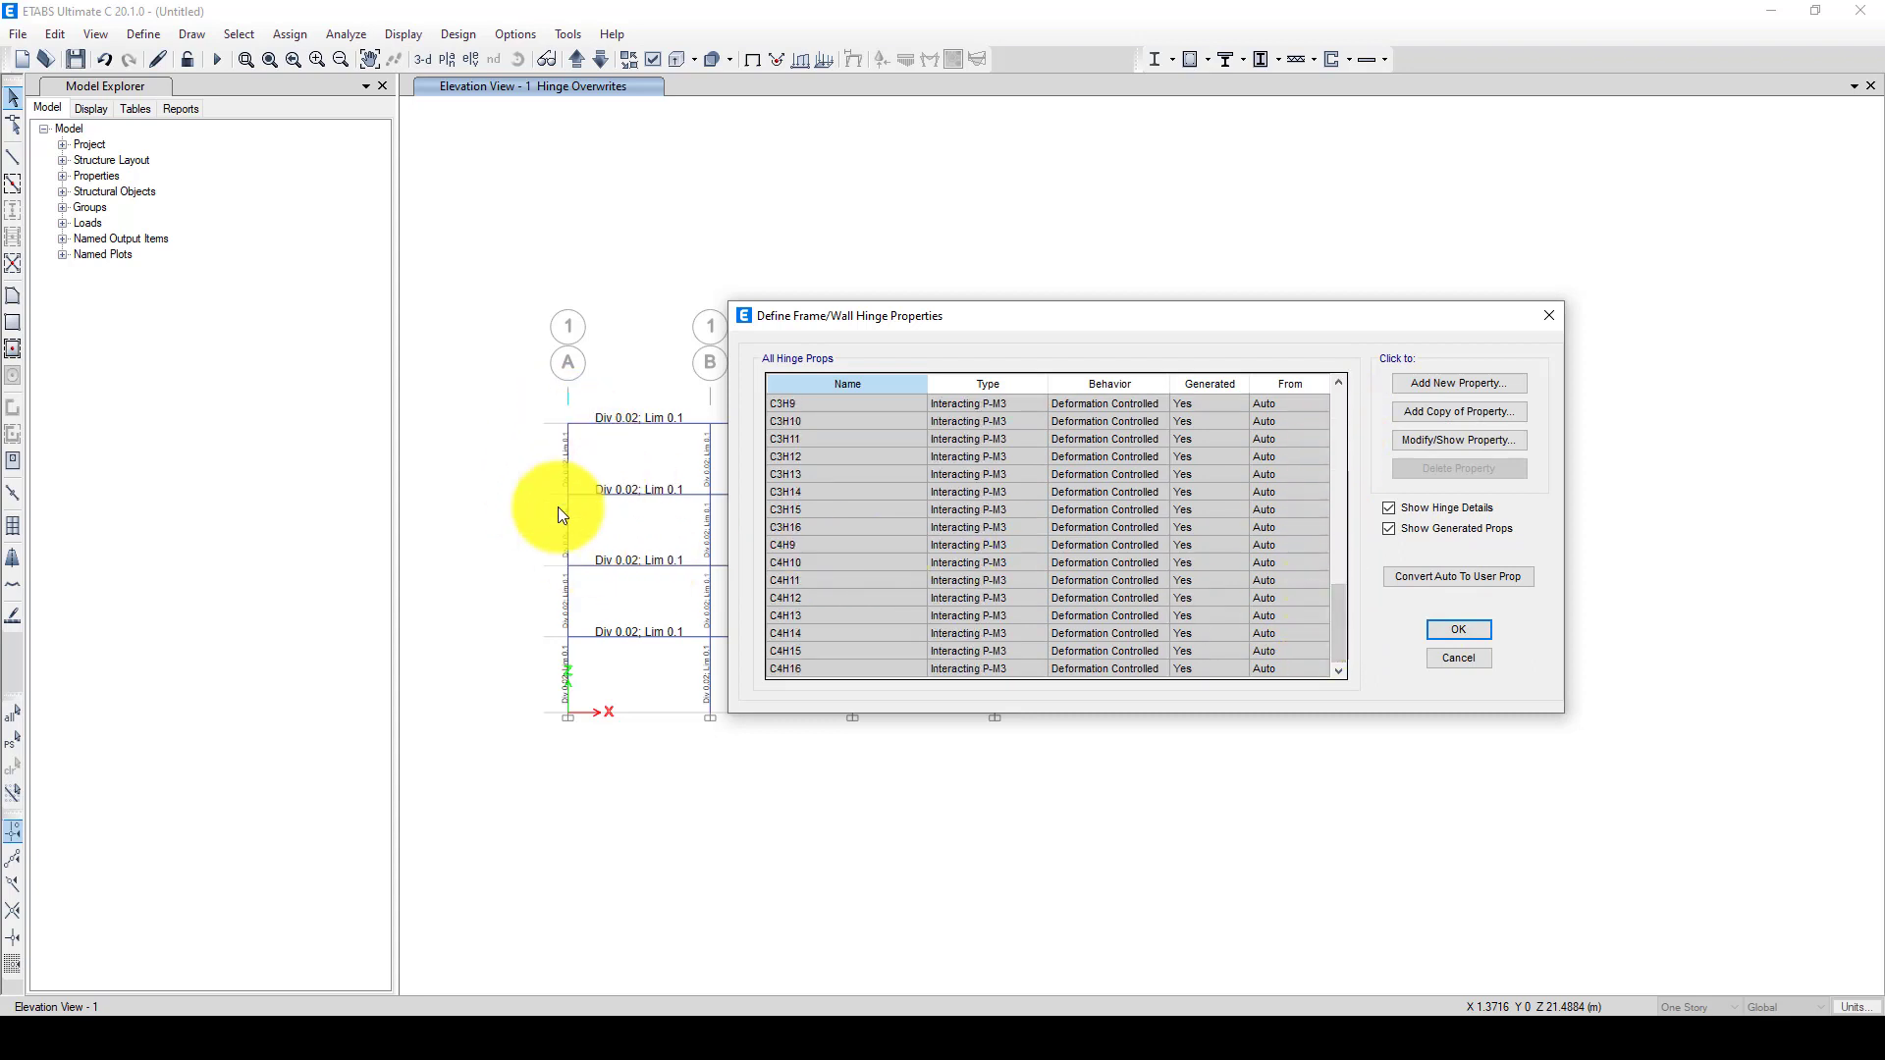
{"action": "left_click", "coordinate": [1459, 629]}
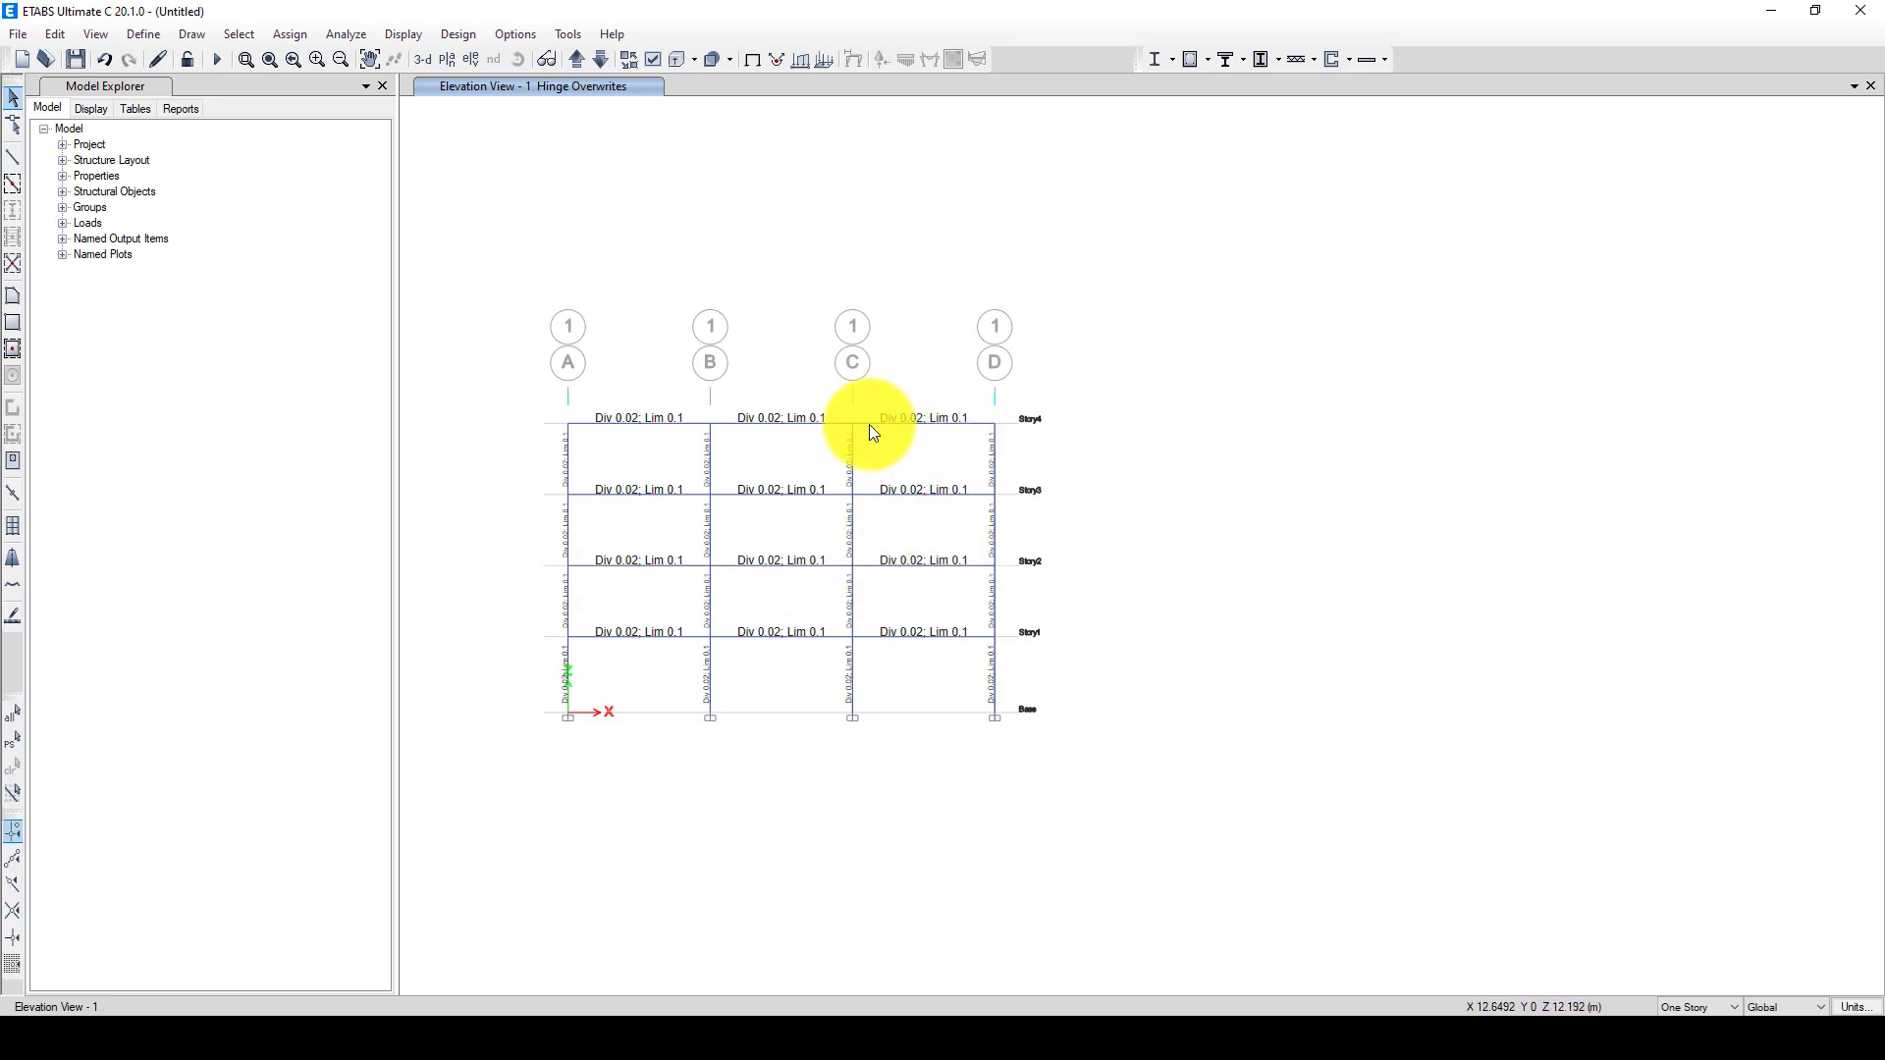
{"action": "scroll", "coordinate": [868, 425], "scroll_direction": "up", "scroll_amount": 2}
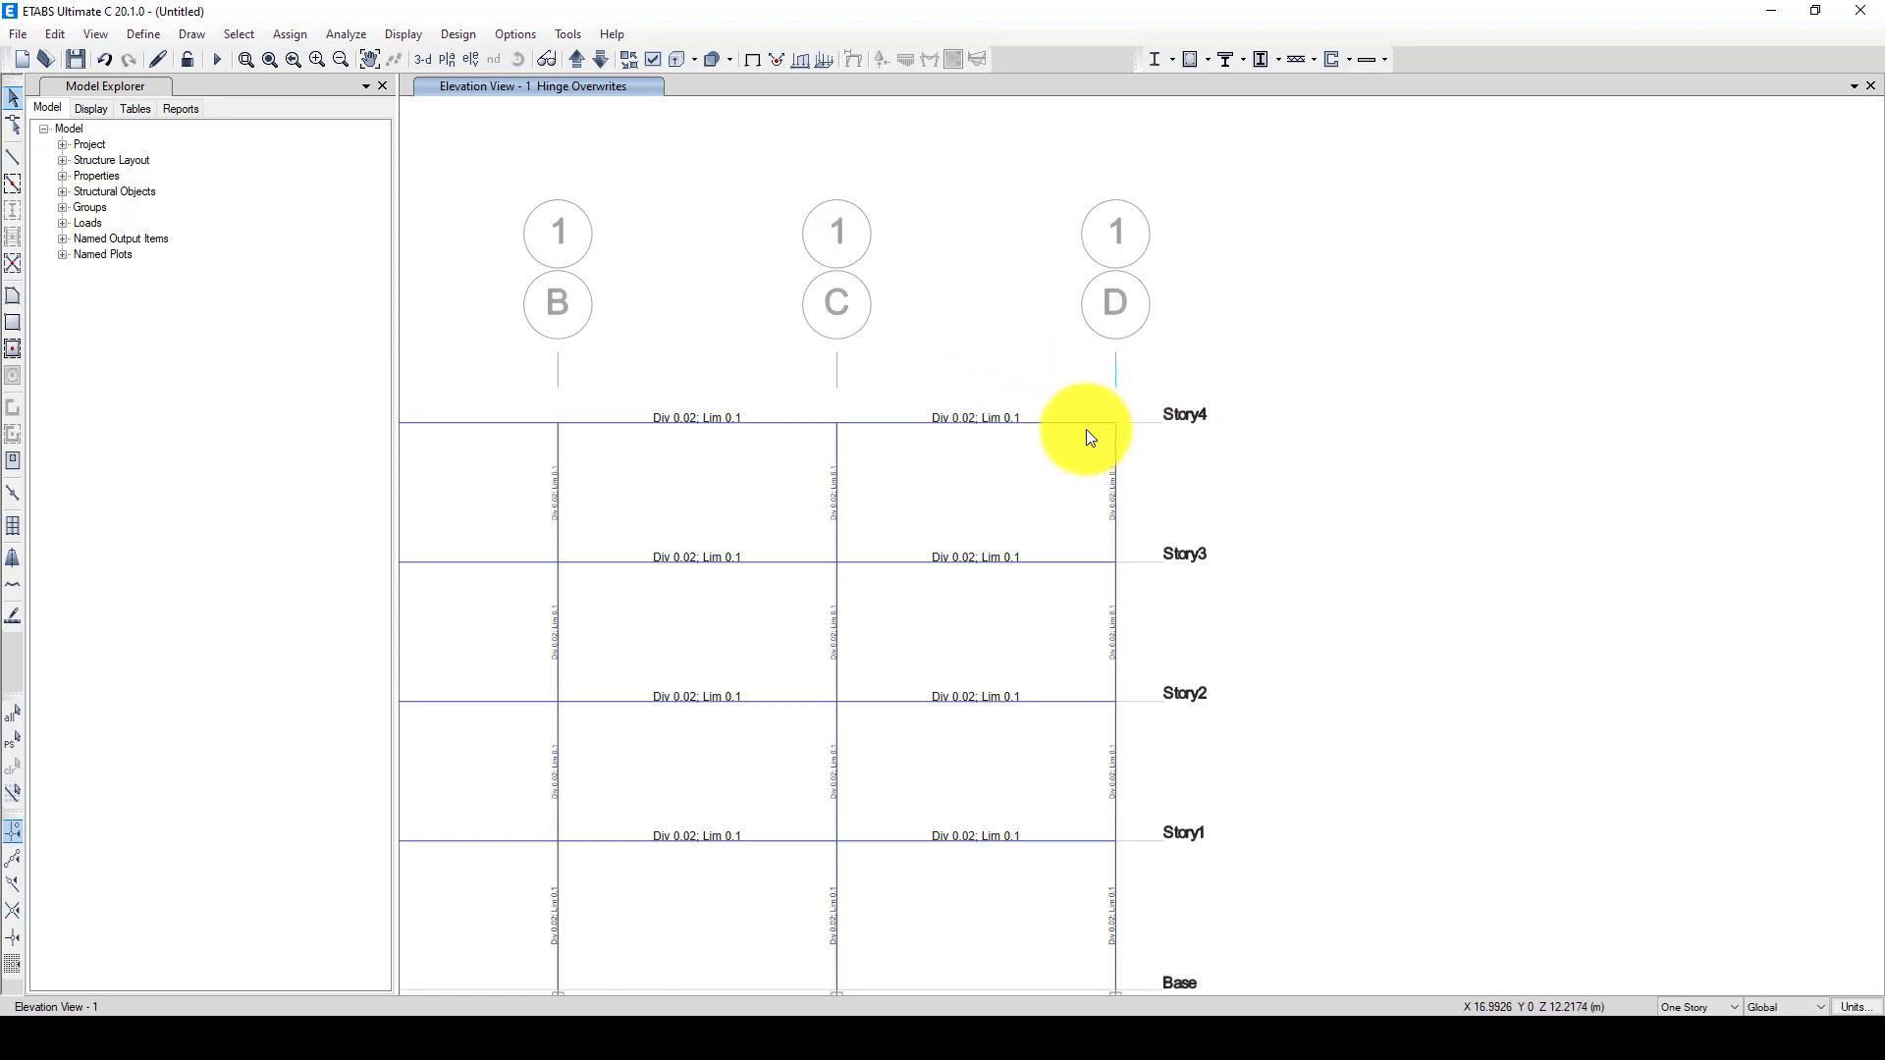
{"action": "scroll", "coordinate": [1104, 428], "scroll_direction": "down", "scroll_amount": 2}
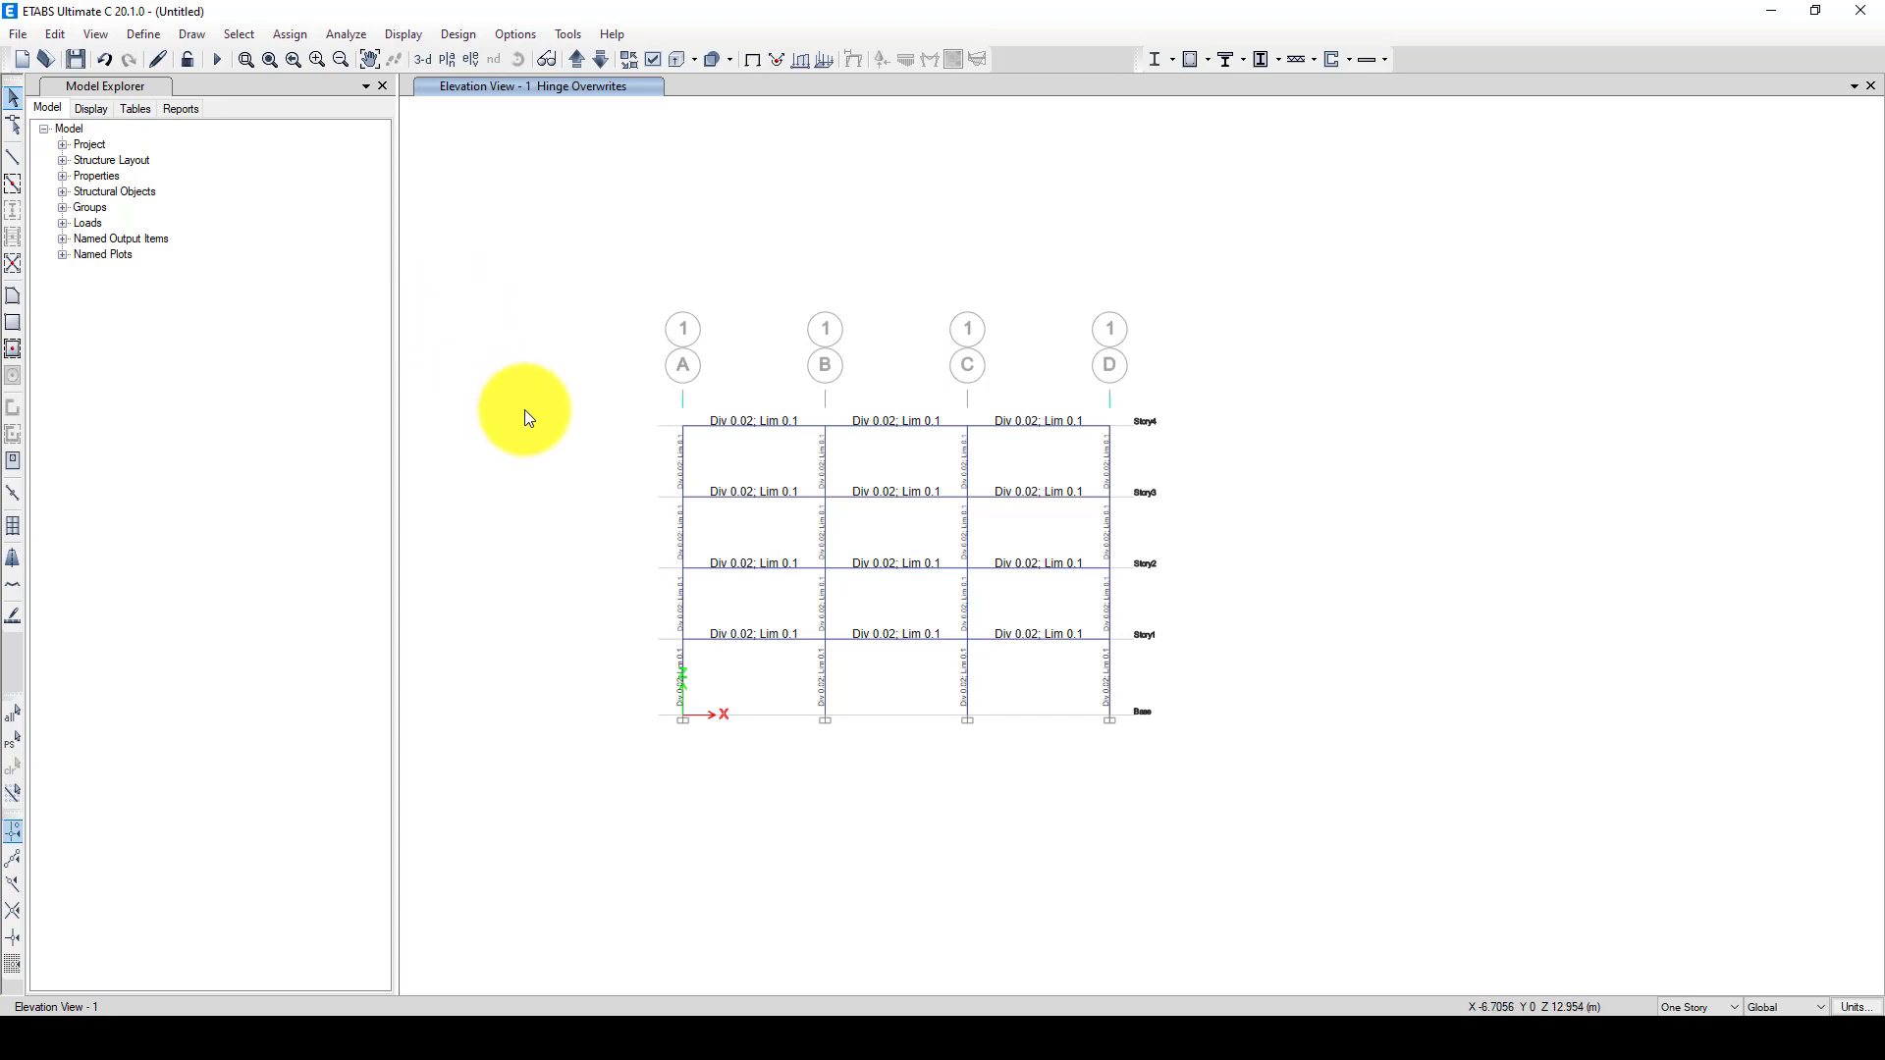
- Save the model as Load-Control-Pushover in the Pushover-Analysis ETABS folder
{"action": "left_click", "coordinate": [85, 57]}
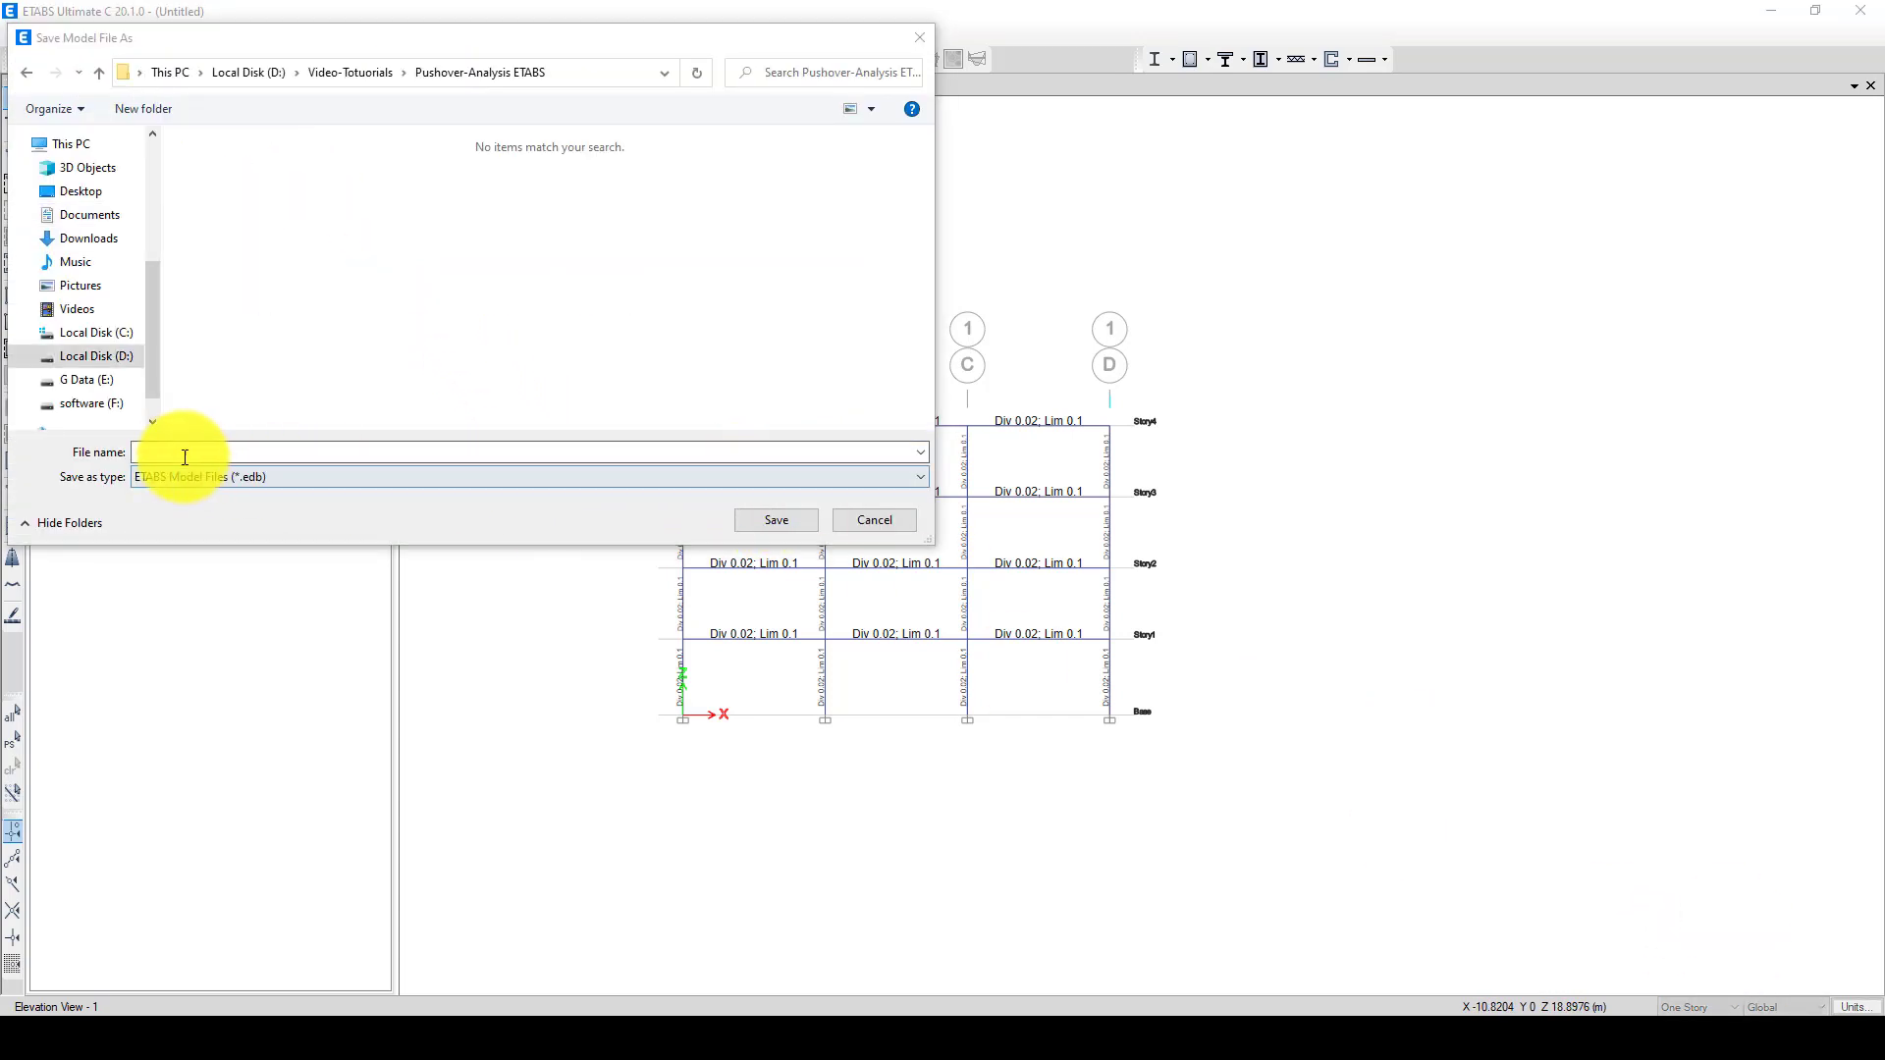
{"action": "type", "text": "Lo"}
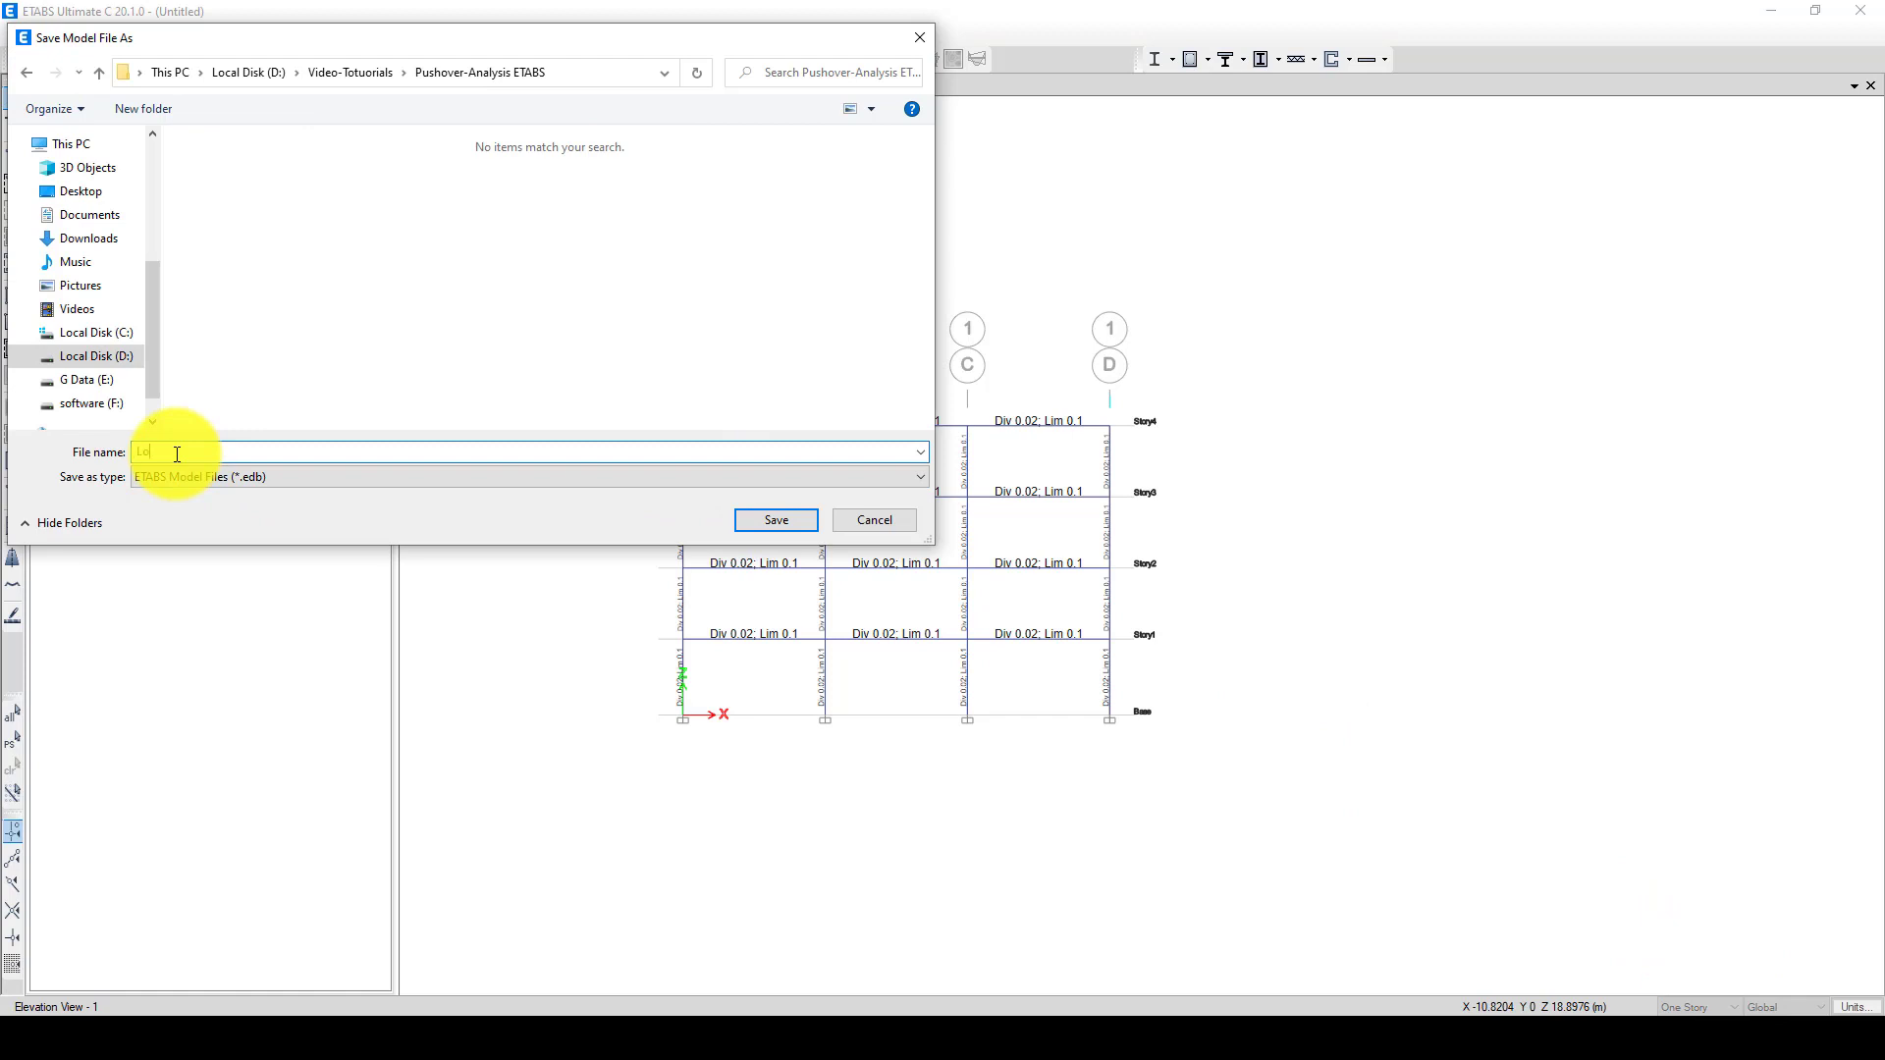
{"action": "type", "text": "ad-Control-Pushover"}
{"action": "left_click", "coordinate": [739, 518]}
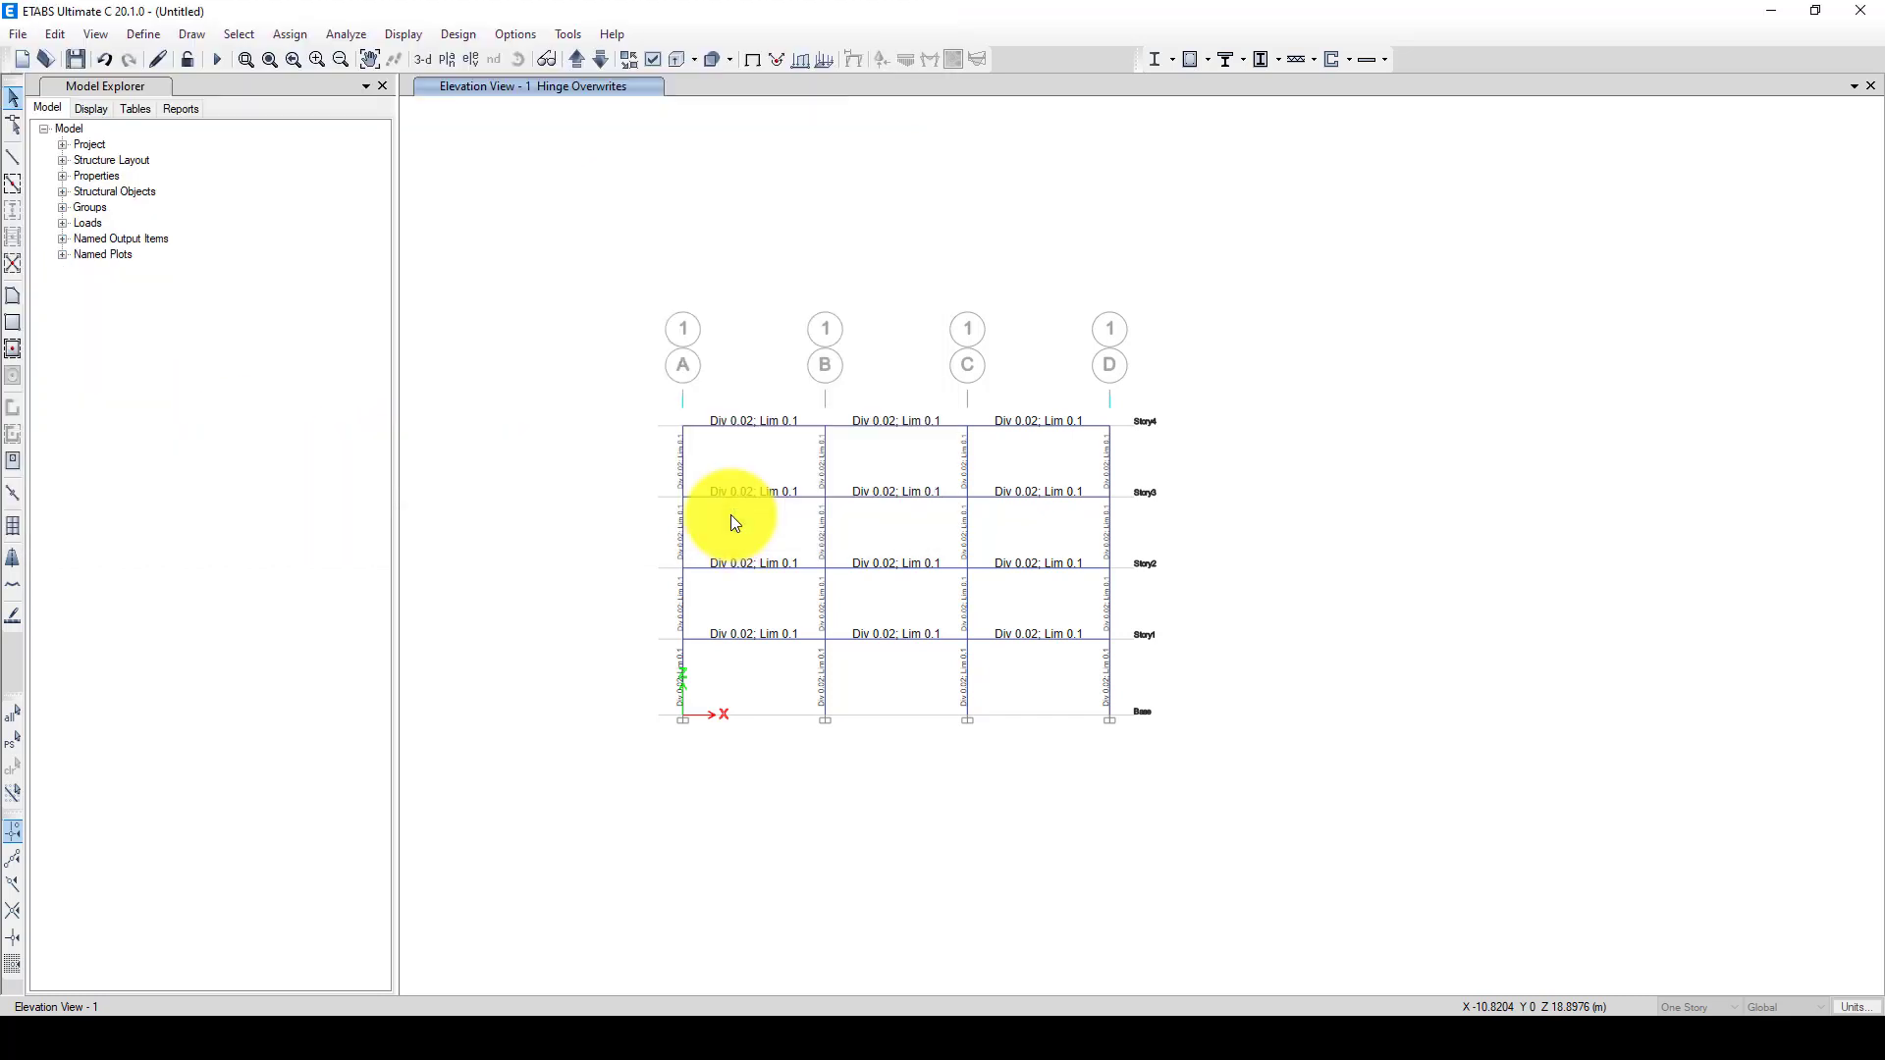
- Edit mass source MsSrc1 to use only specified load patterns, excluding element self mass and additional mass
{"action": "left_click", "coordinate": [143, 35]}
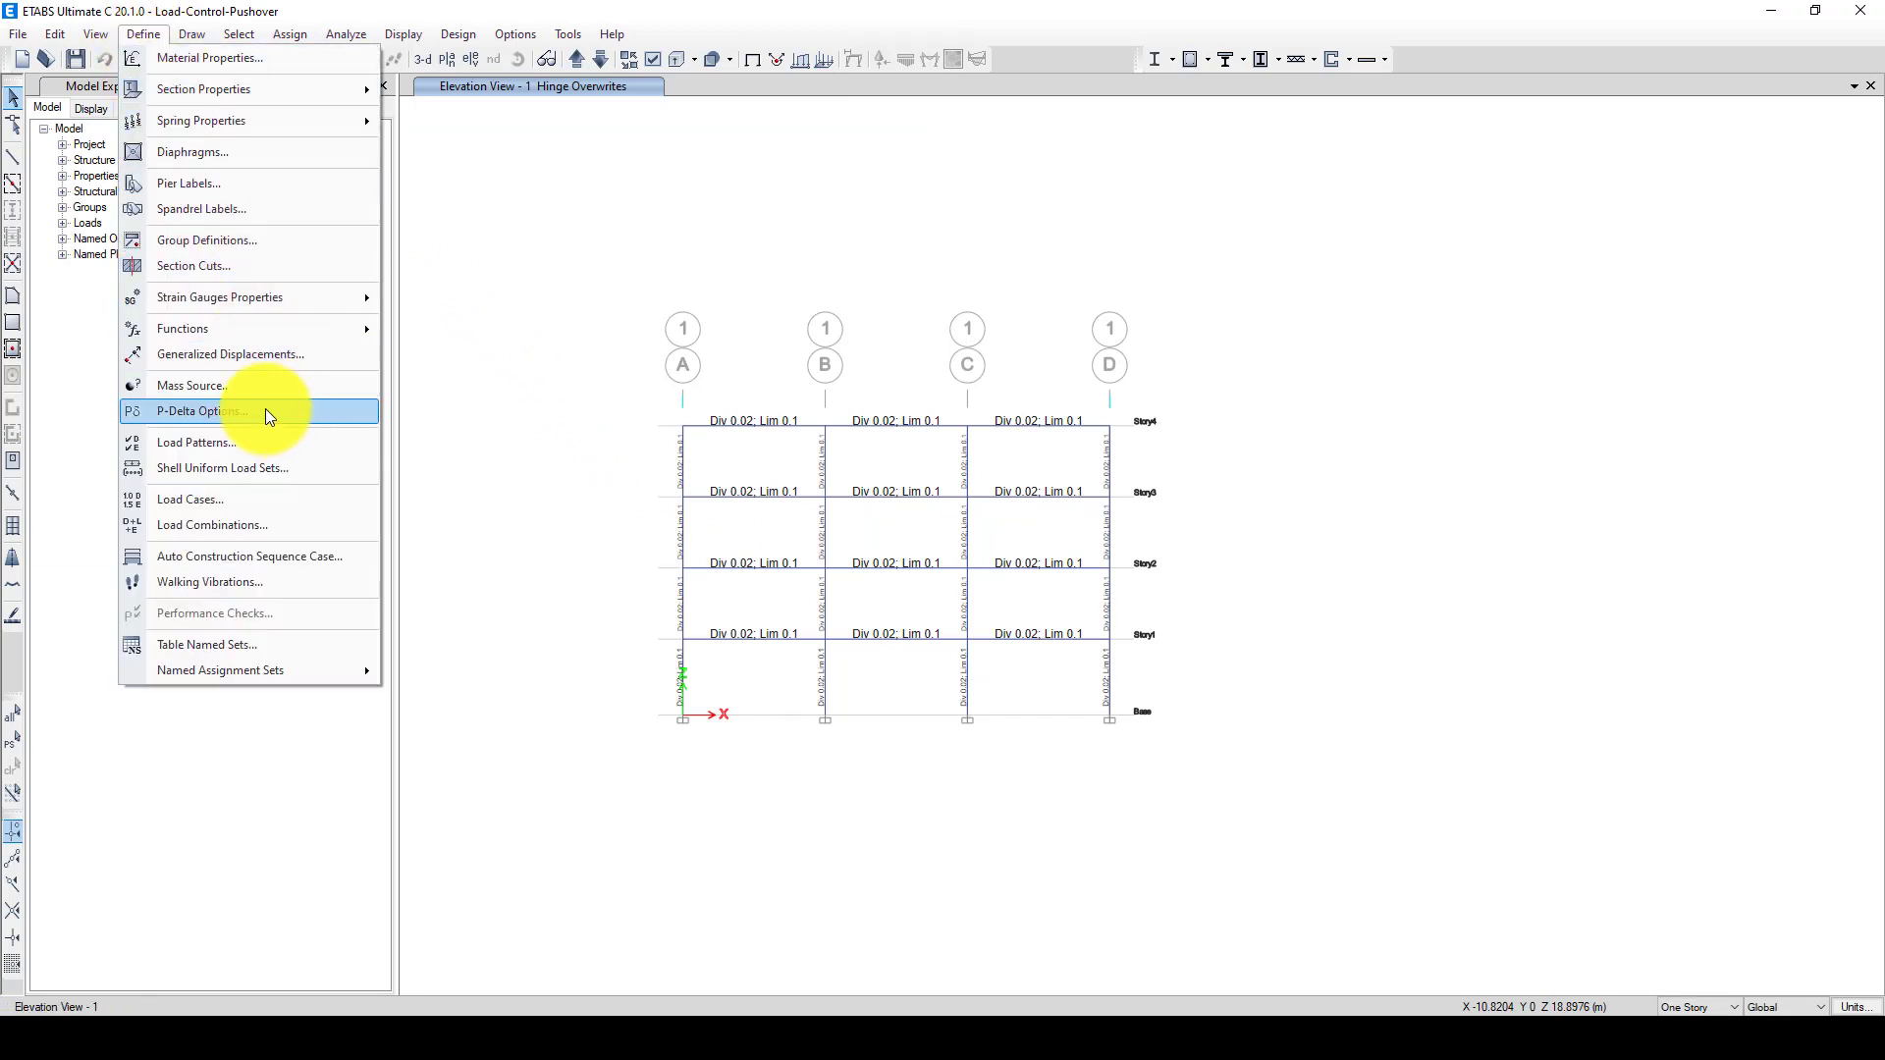
{"action": "left_click", "coordinate": [220, 389]}
{"action": "left_click_drag", "start_coordinate": [941, 369], "coordinate": [766, 370]}
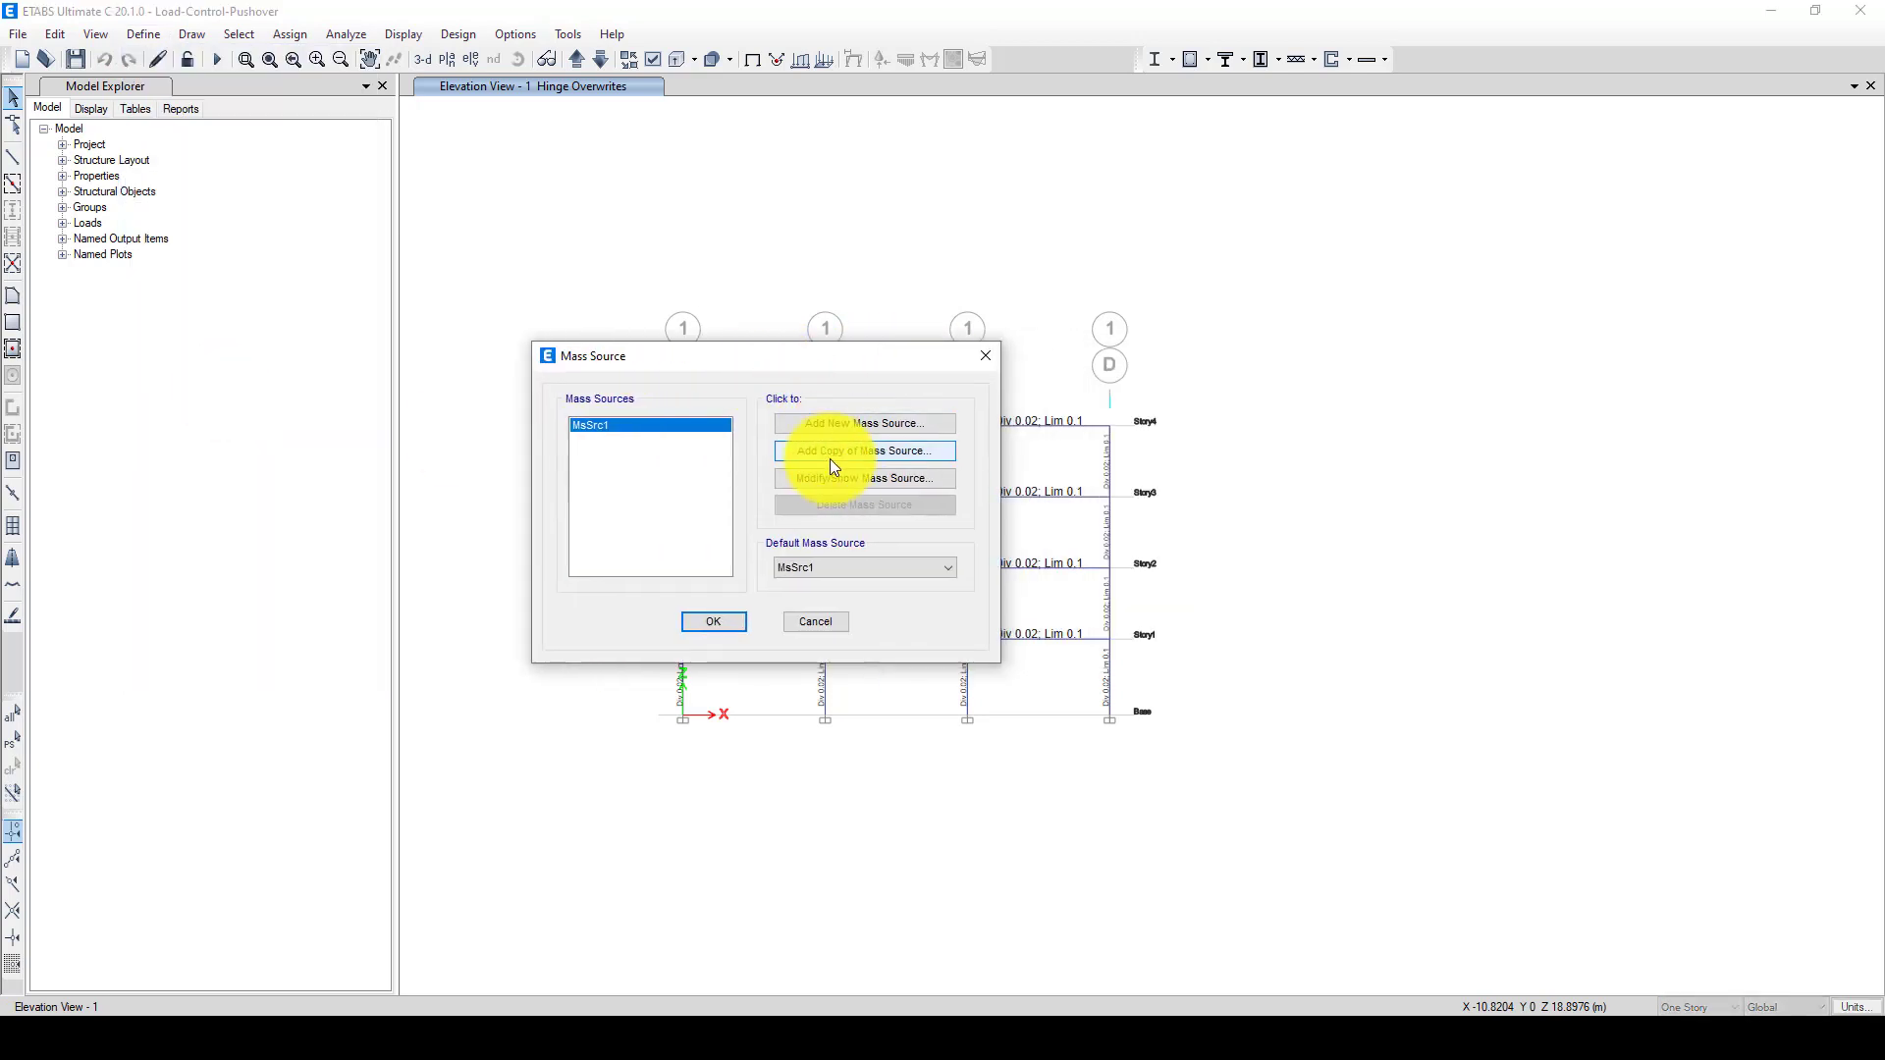
{"action": "left_click", "coordinate": [838, 479]}
{"action": "left_click", "coordinate": [571, 480]}
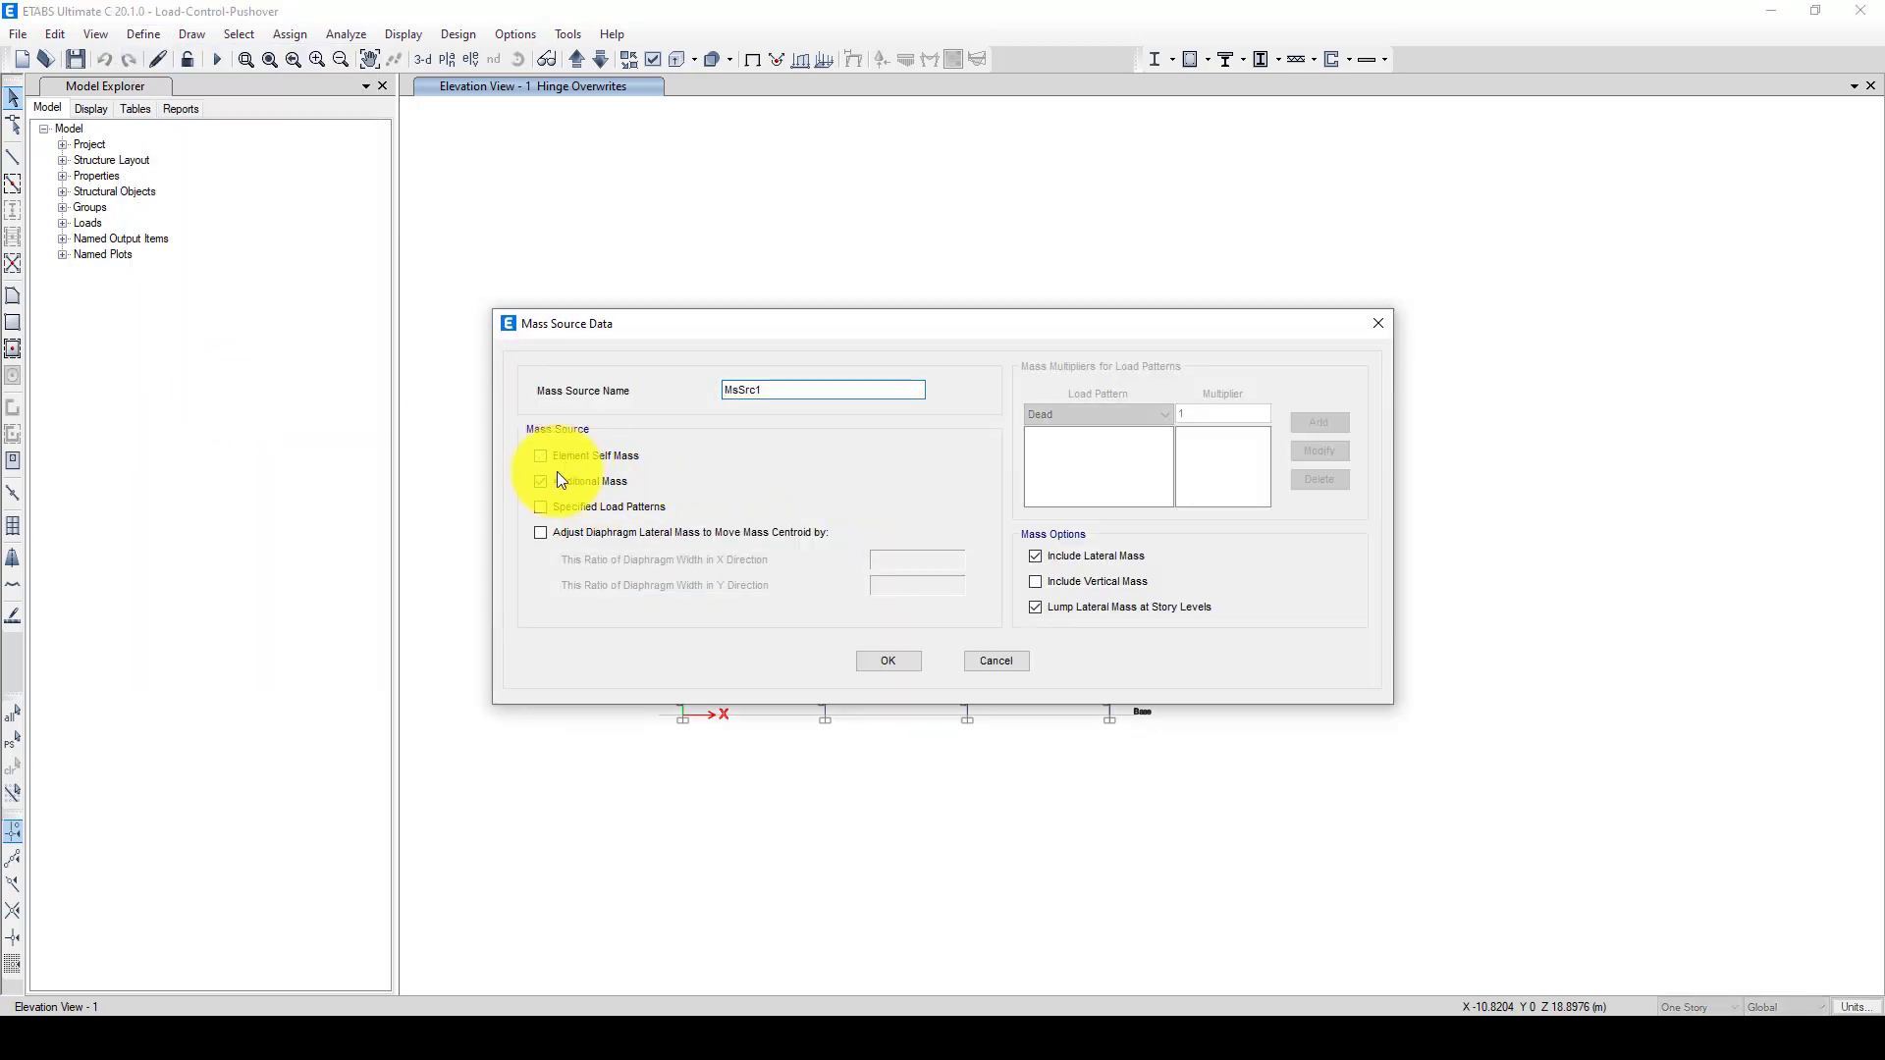
{"action": "left_click", "coordinate": [557, 457]}
{"action": "left_click", "coordinate": [556, 504]}
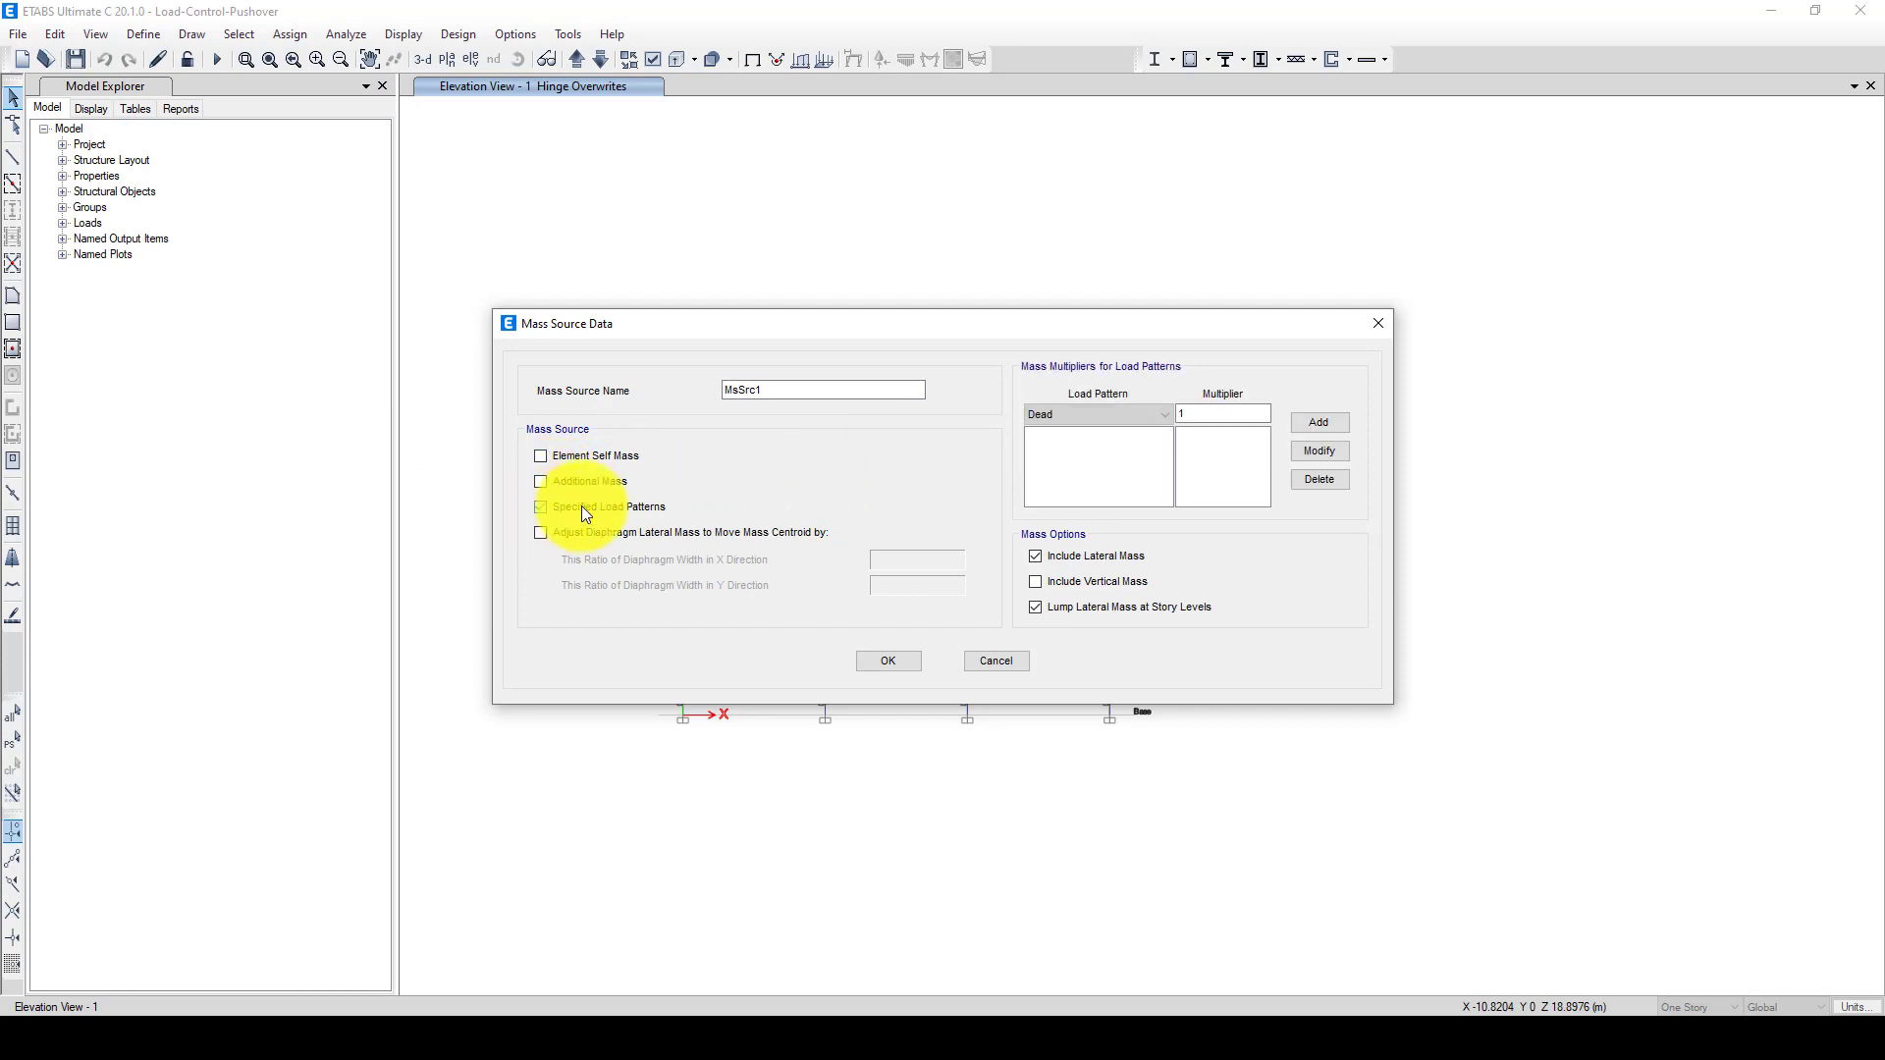
- Add the Dead pattern with multiplier 1 and Live with multiplier 0.25 to the mass source and confirm it
{"action": "left_click", "coordinate": [1317, 424]}
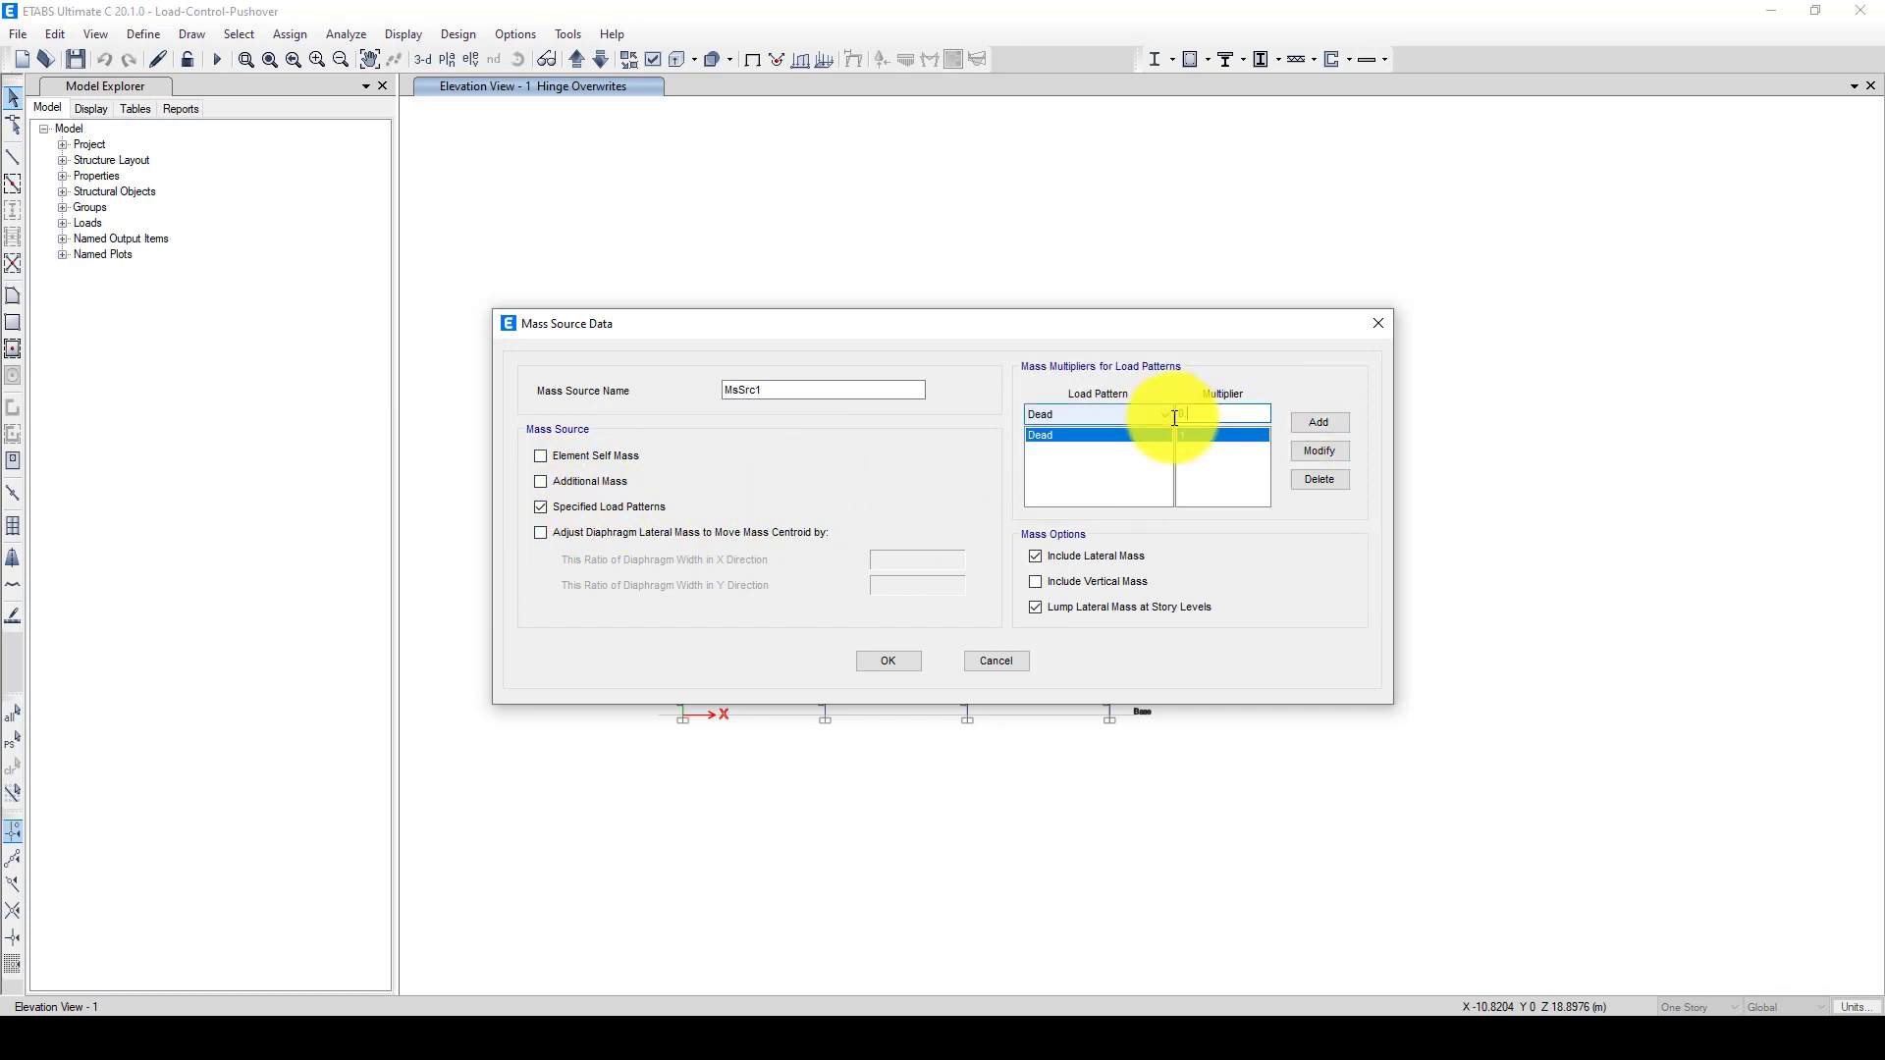
{"action": "type", "text": ".25"}
{"action": "left_click", "coordinate": [1117, 412]}
{"action": "left_click", "coordinate": [1129, 446]}
{"action": "left_click", "coordinate": [1316, 424]}
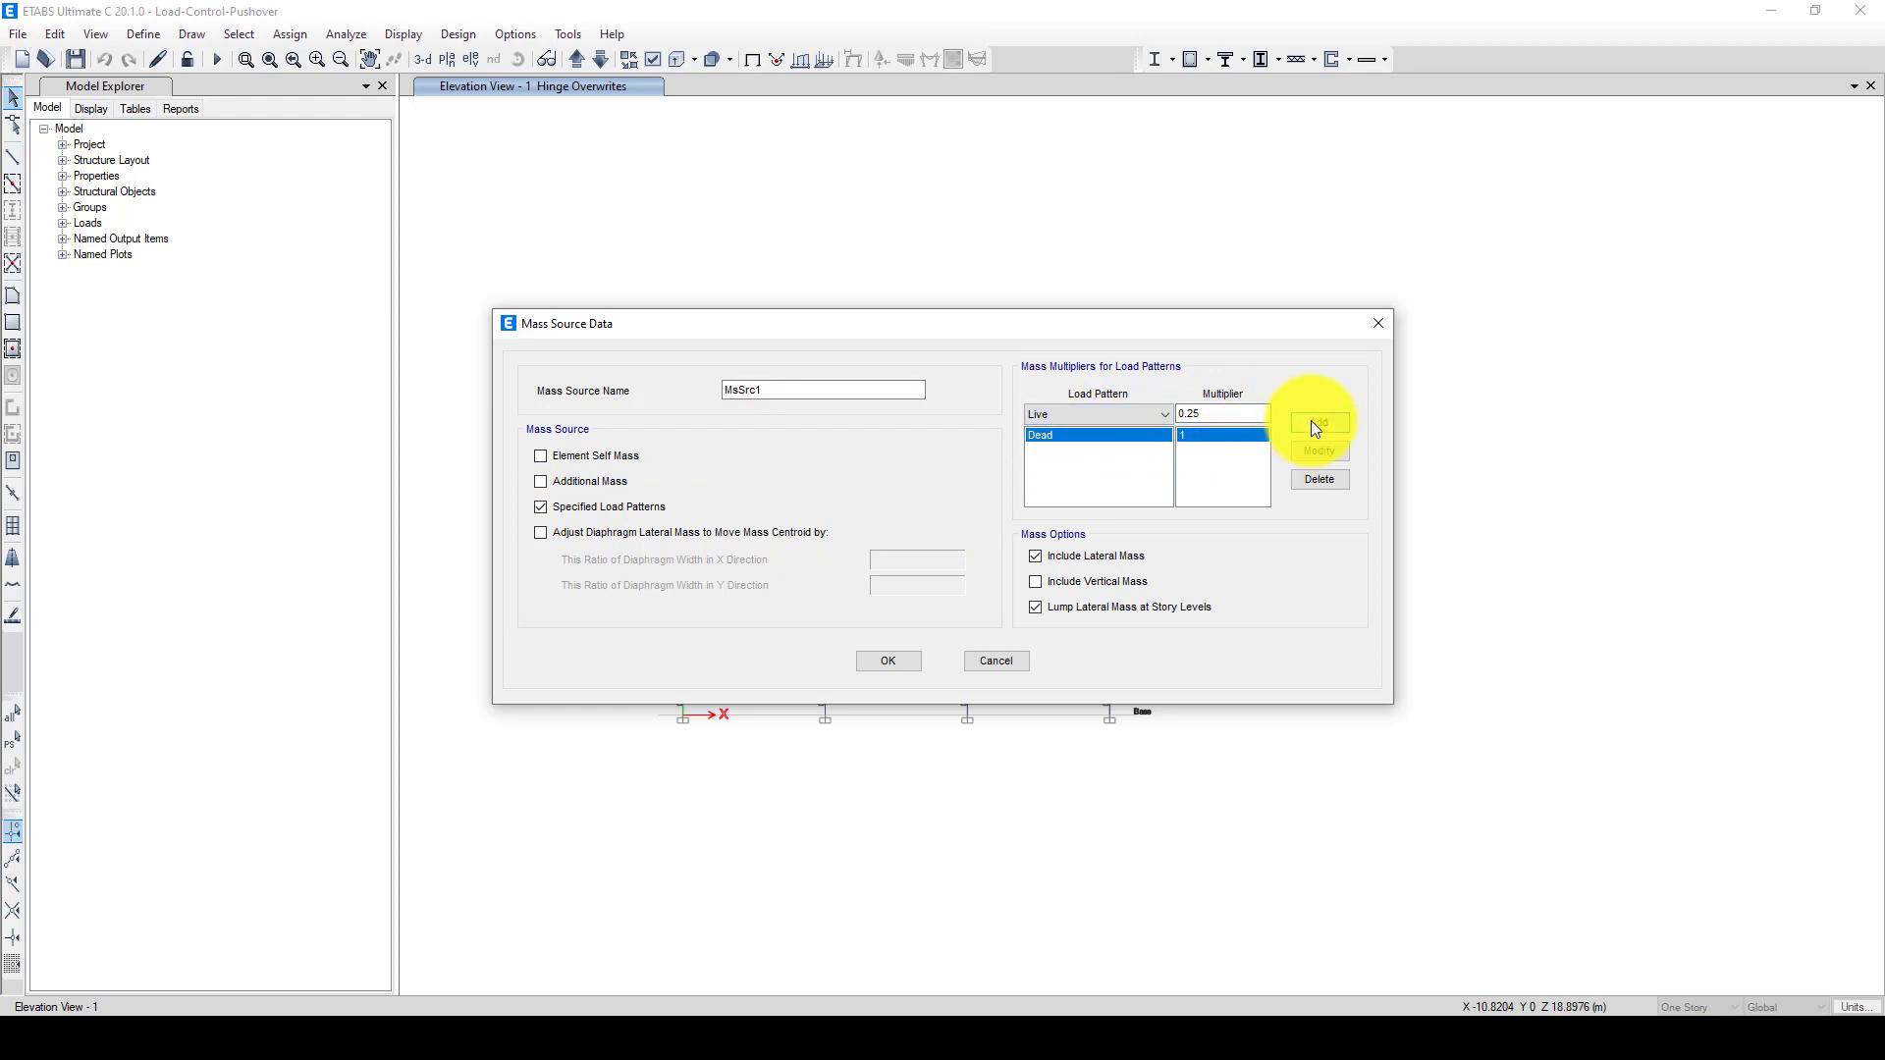
{"action": "left_click", "coordinate": [889, 661]}
{"action": "left_click", "coordinate": [701, 621]}
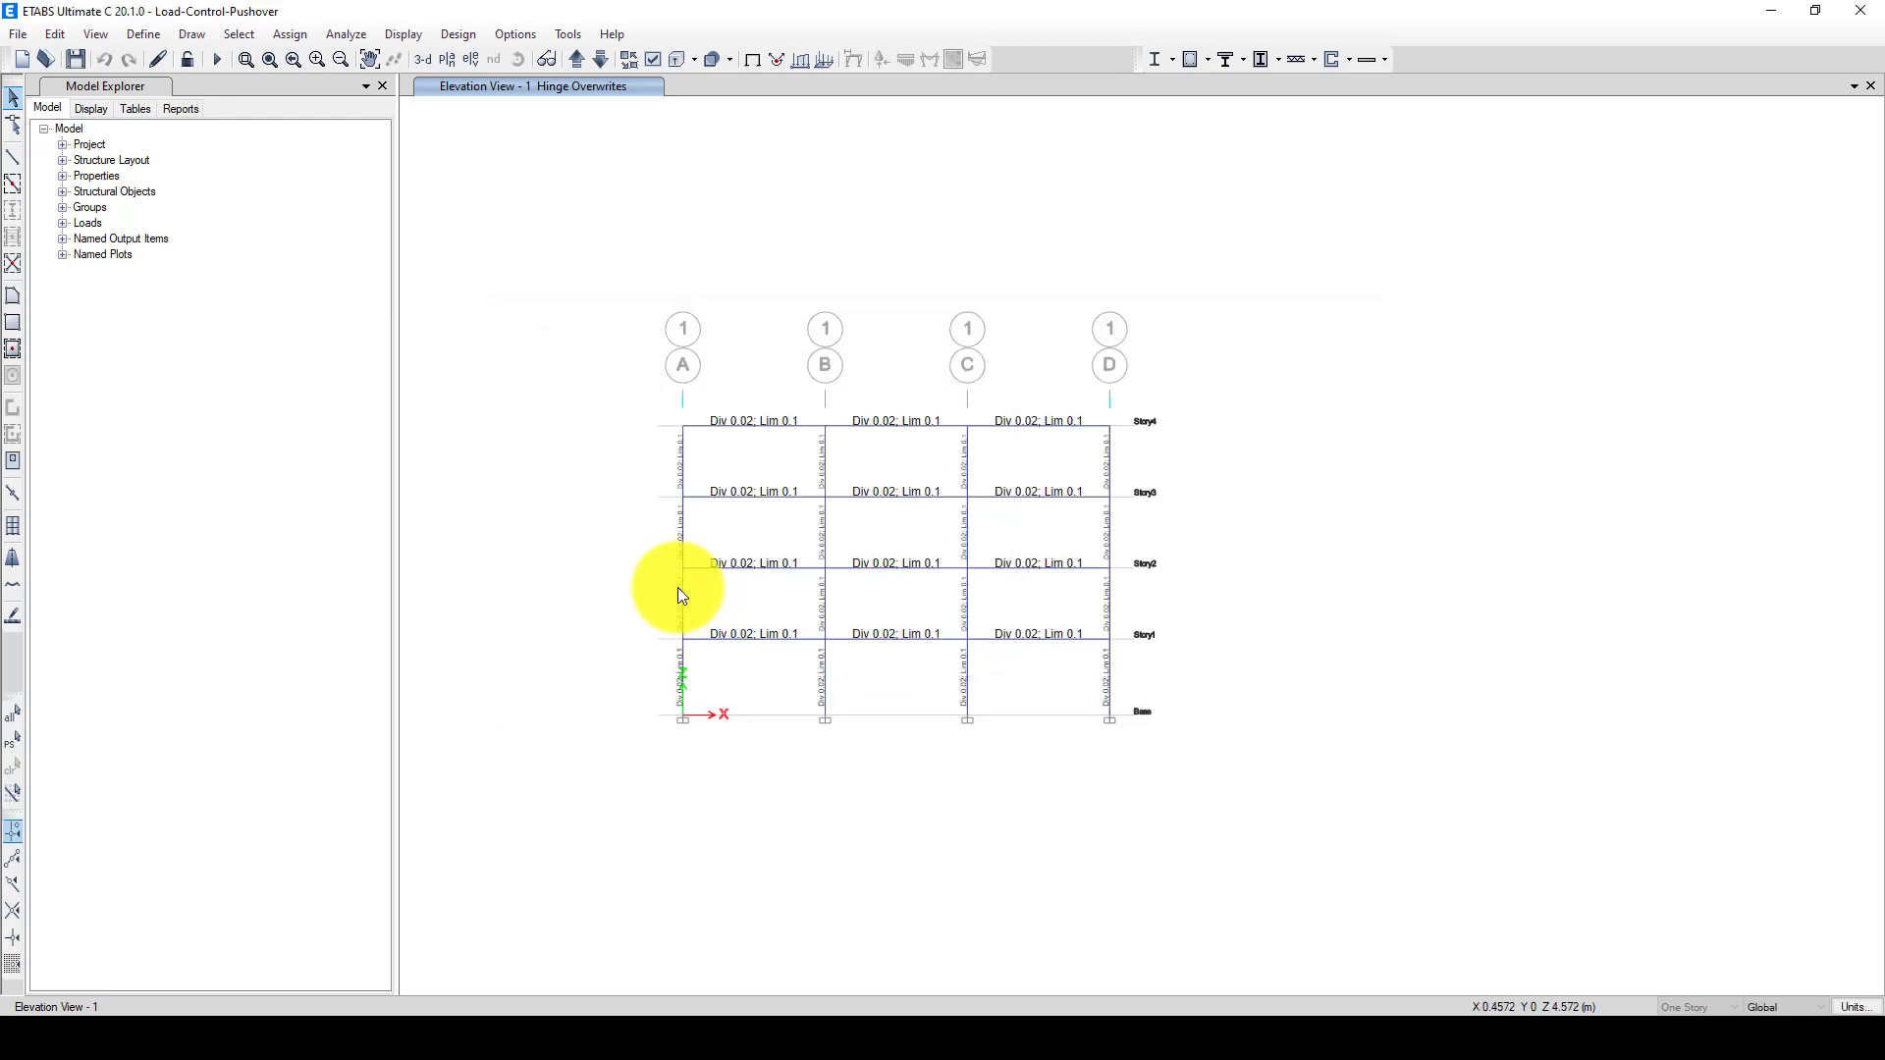
- Examine the Modal load case's settings, including its mass source and maximum number of modes
{"action": "left_click", "coordinate": [144, 35]}
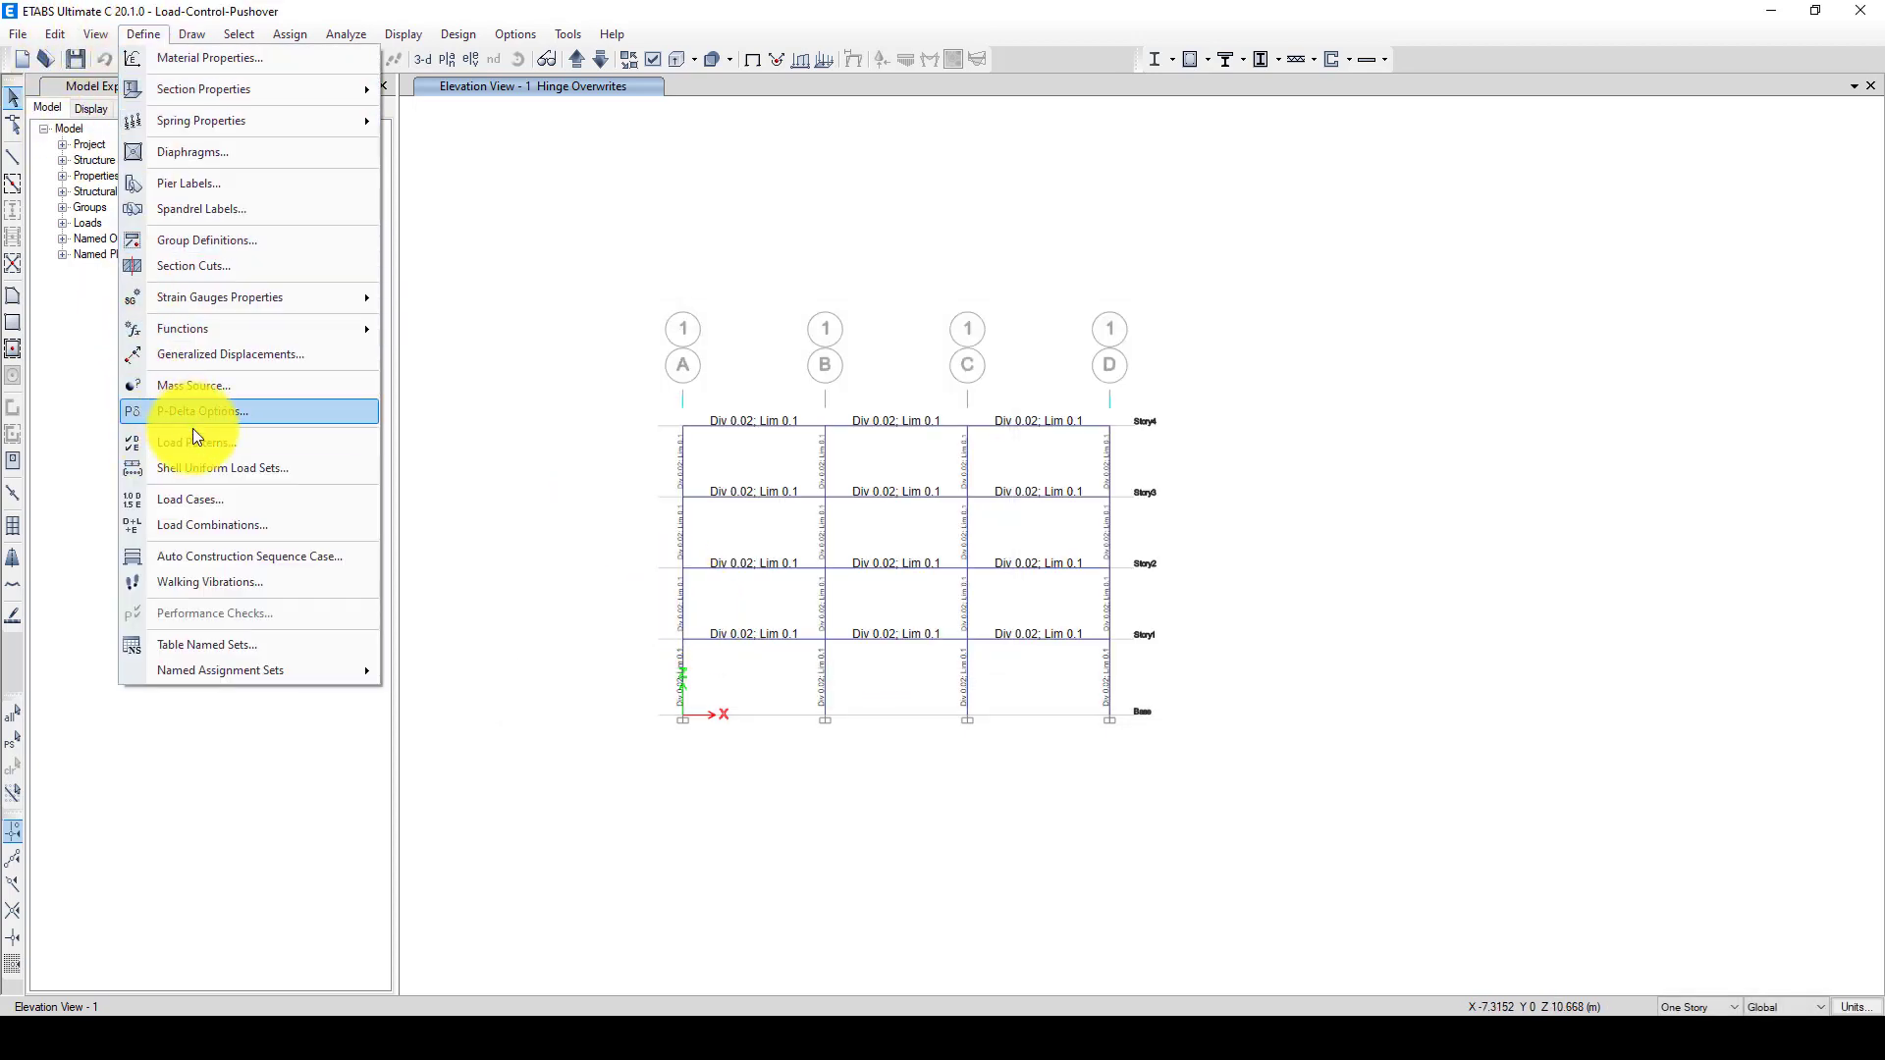
{"action": "left_click", "coordinate": [204, 499]}
{"action": "left_click_drag", "start_coordinate": [811, 357], "coordinate": [317, 283]}
{"action": "left_click", "coordinate": [284, 411]}
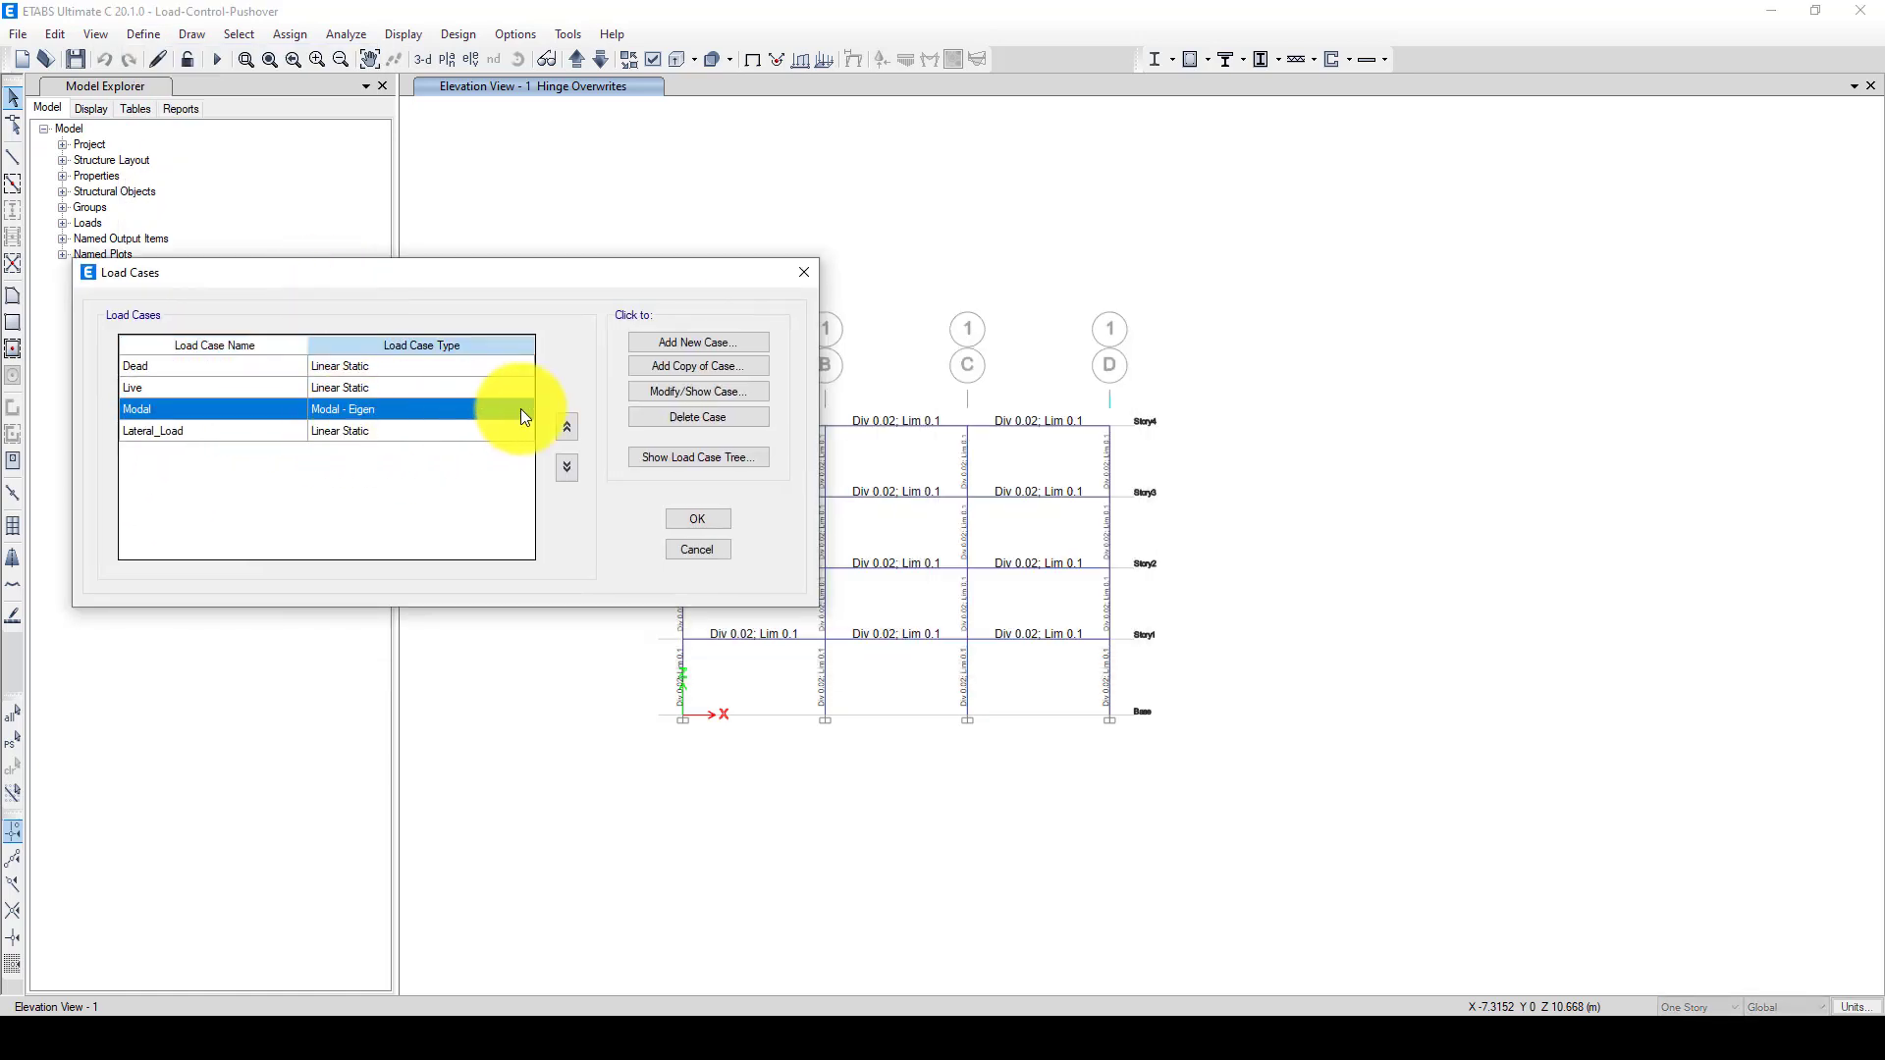
{"action": "left_click", "coordinate": [699, 391]}
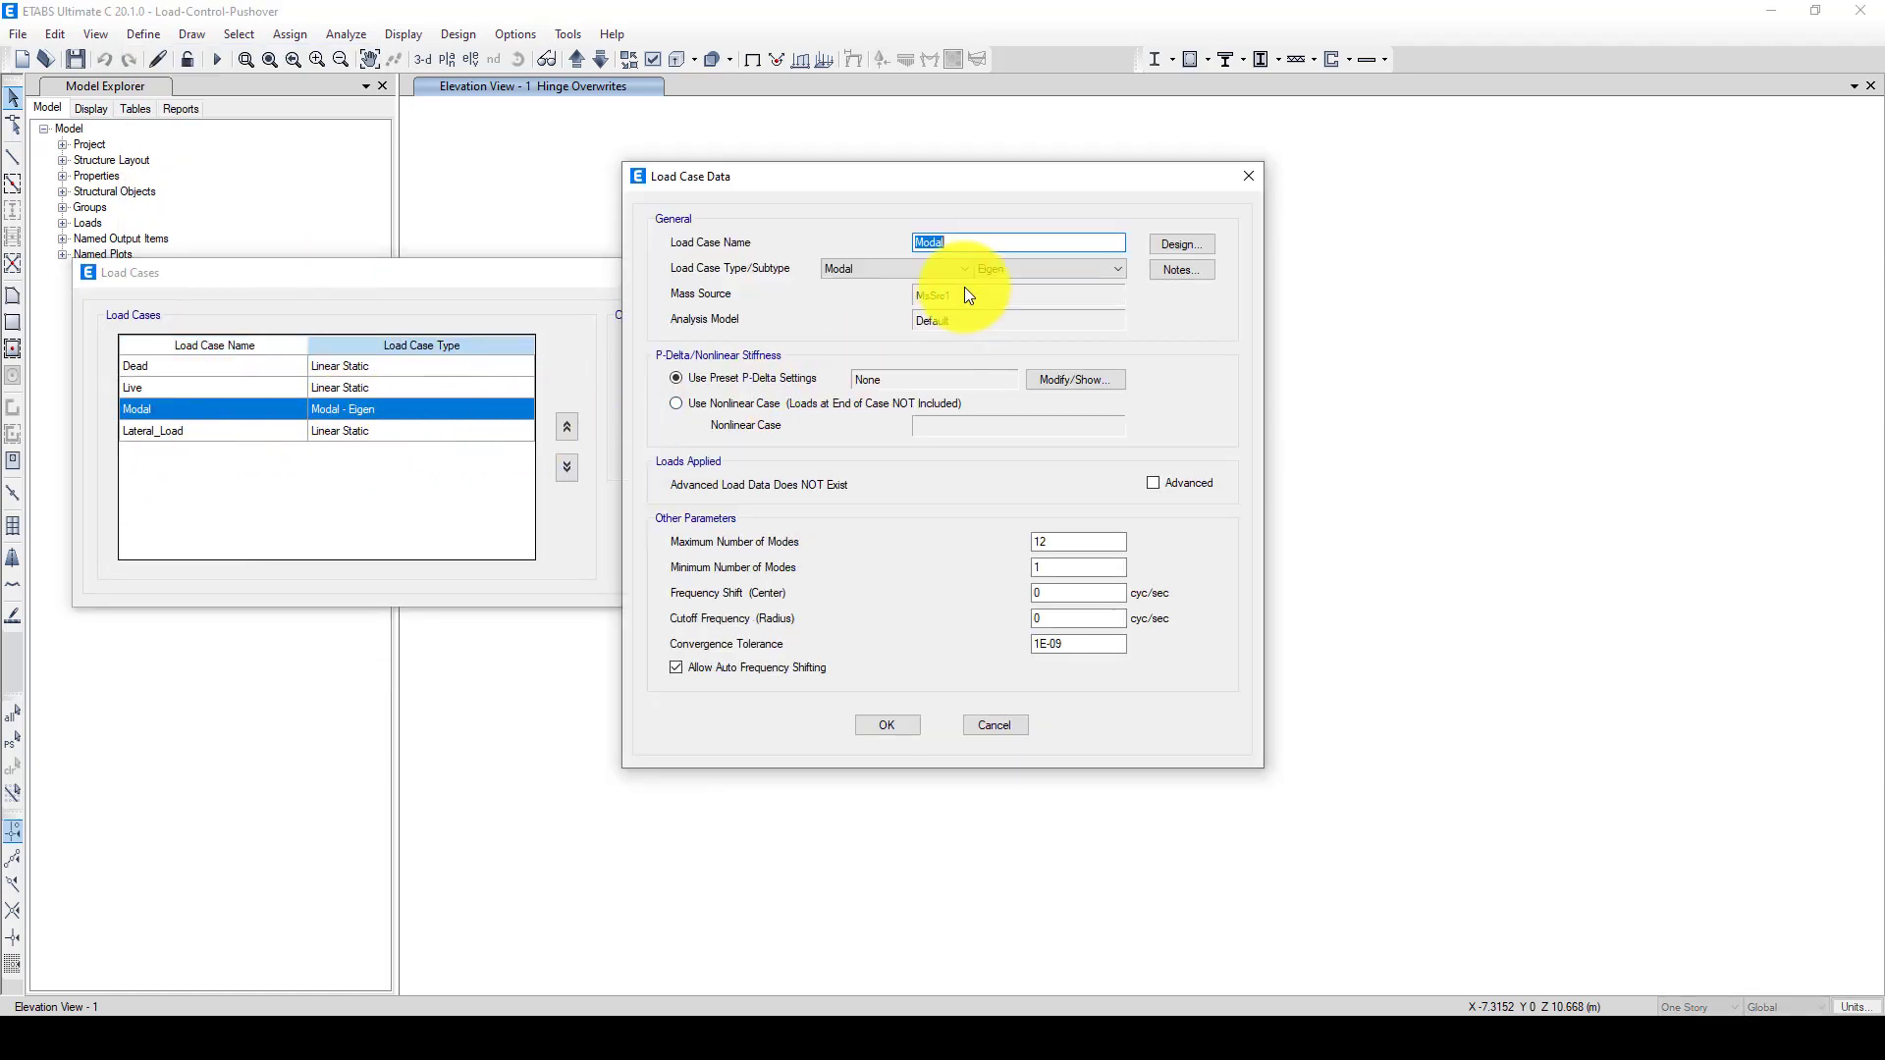
{"action": "double_click", "coordinate": [1055, 542]}
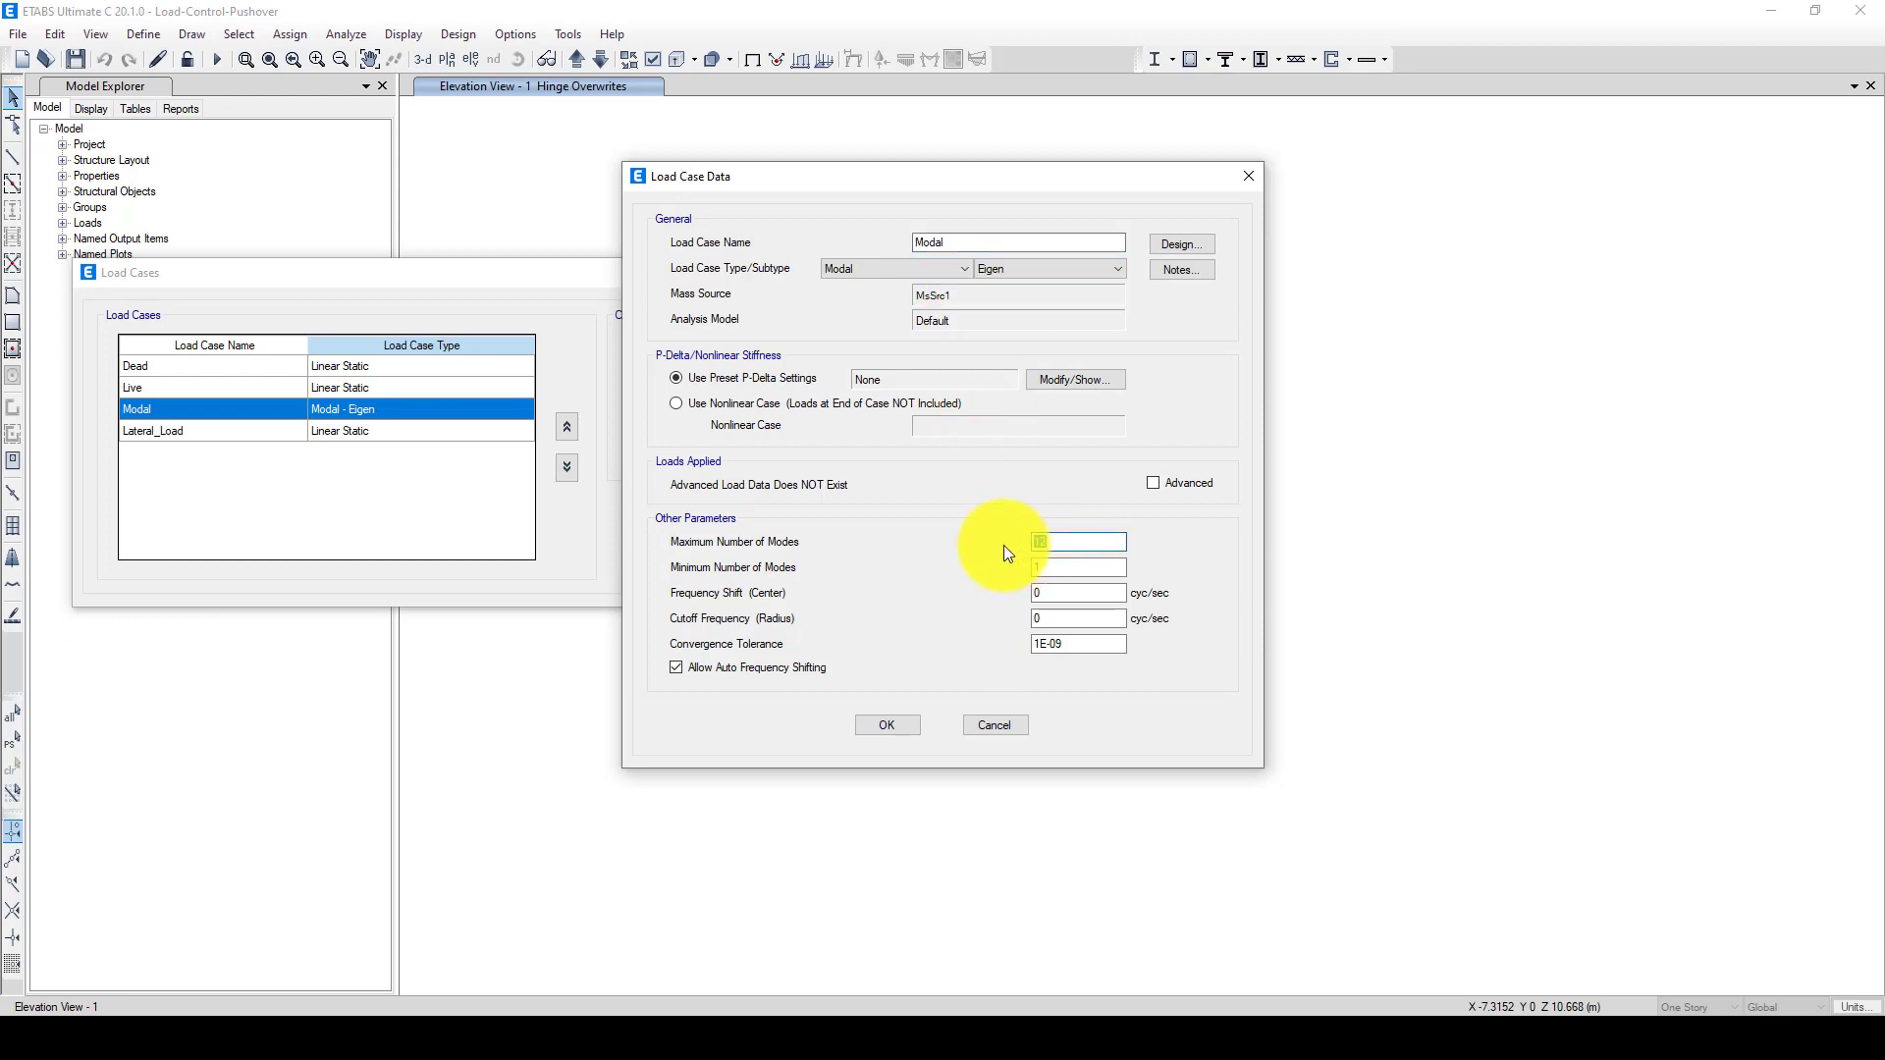
{"action": "left_click", "coordinate": [887, 726]}
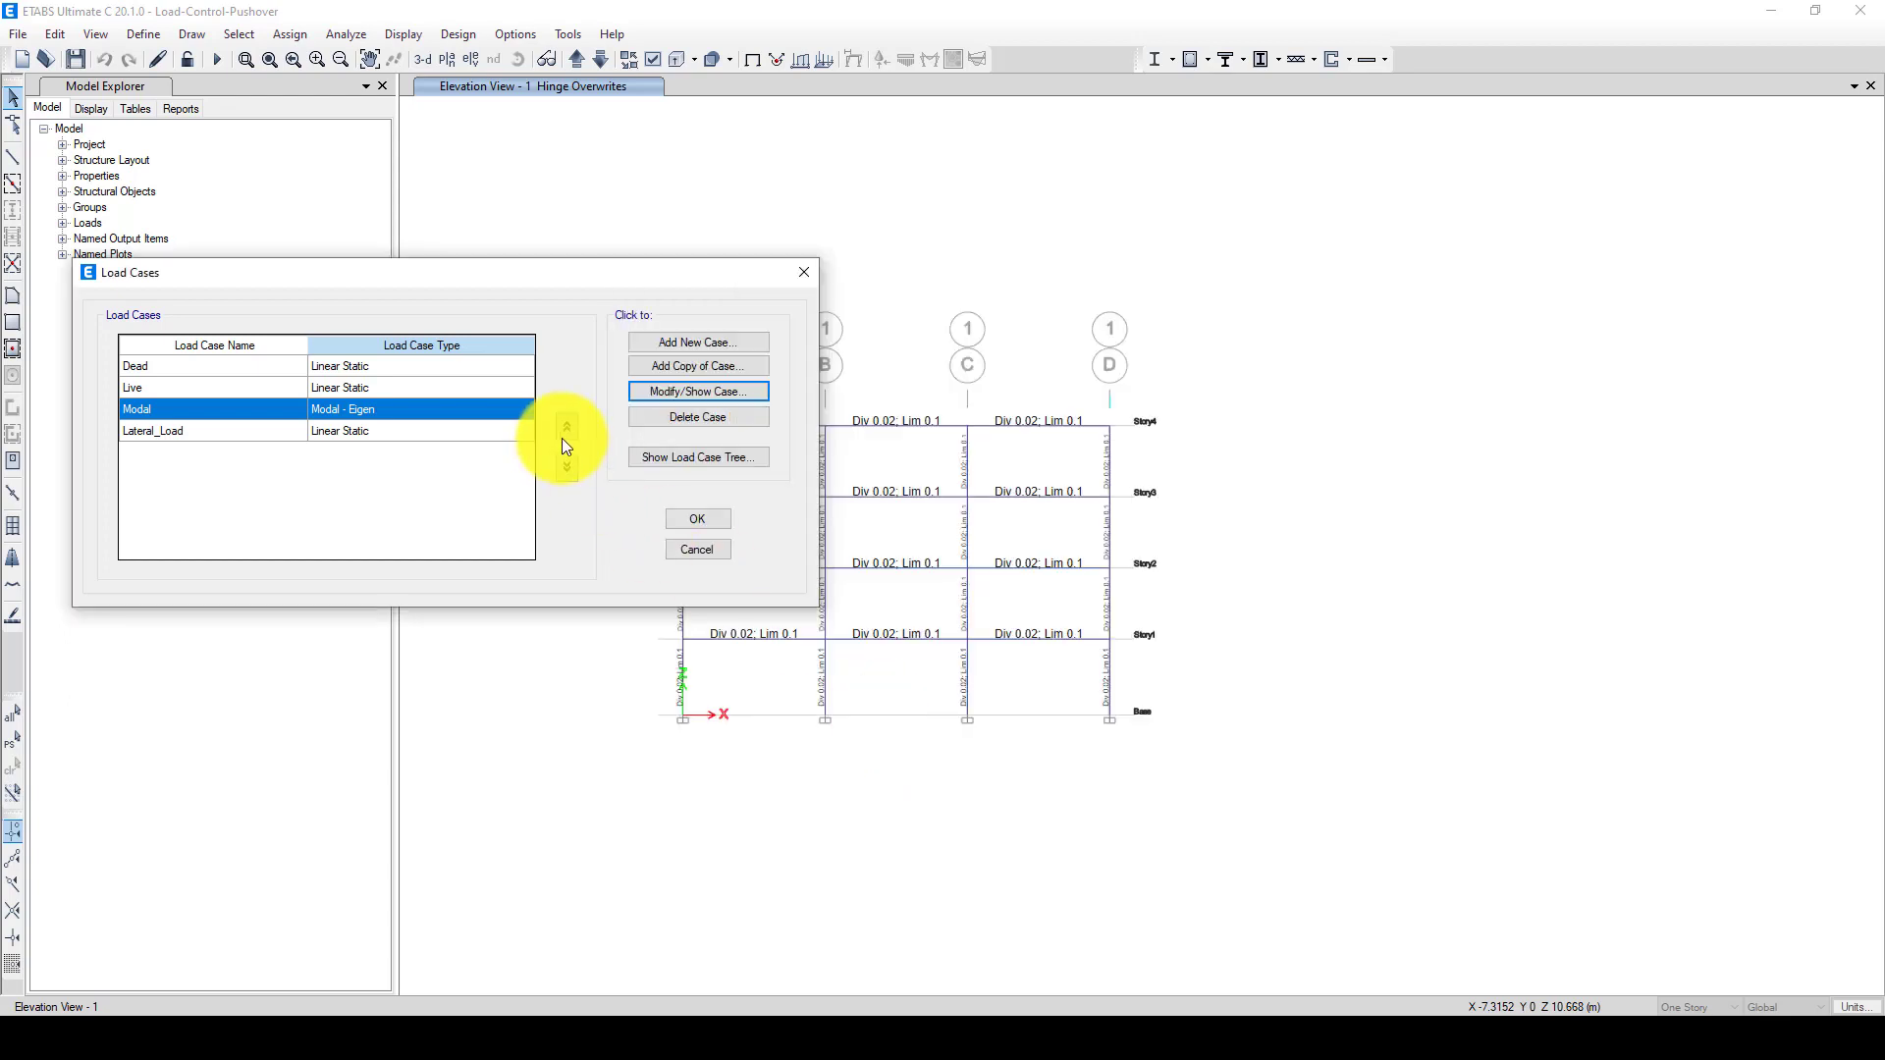
- Change the Lateral_Load load case to type Nonlinear Static and rename it Pushover
{"action": "left_click", "coordinate": [714, 345]}
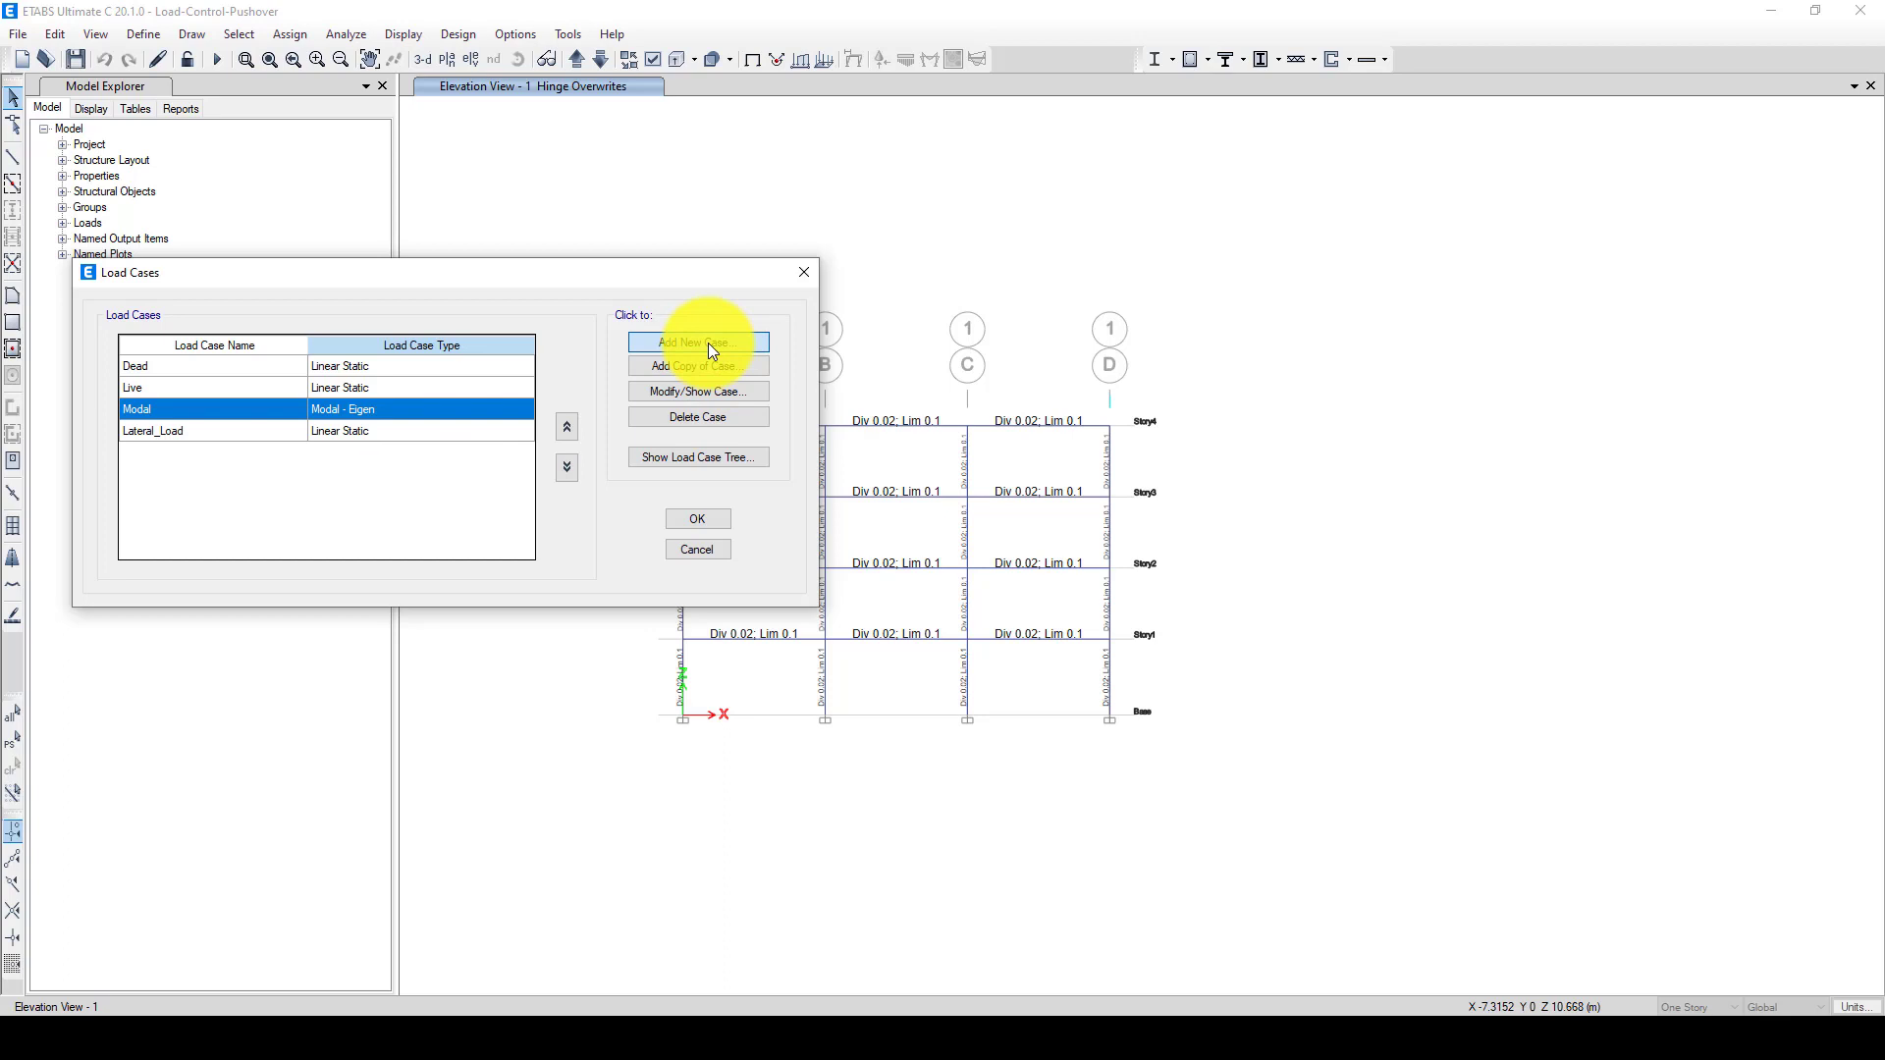
{"action": "left_click", "coordinate": [367, 438]}
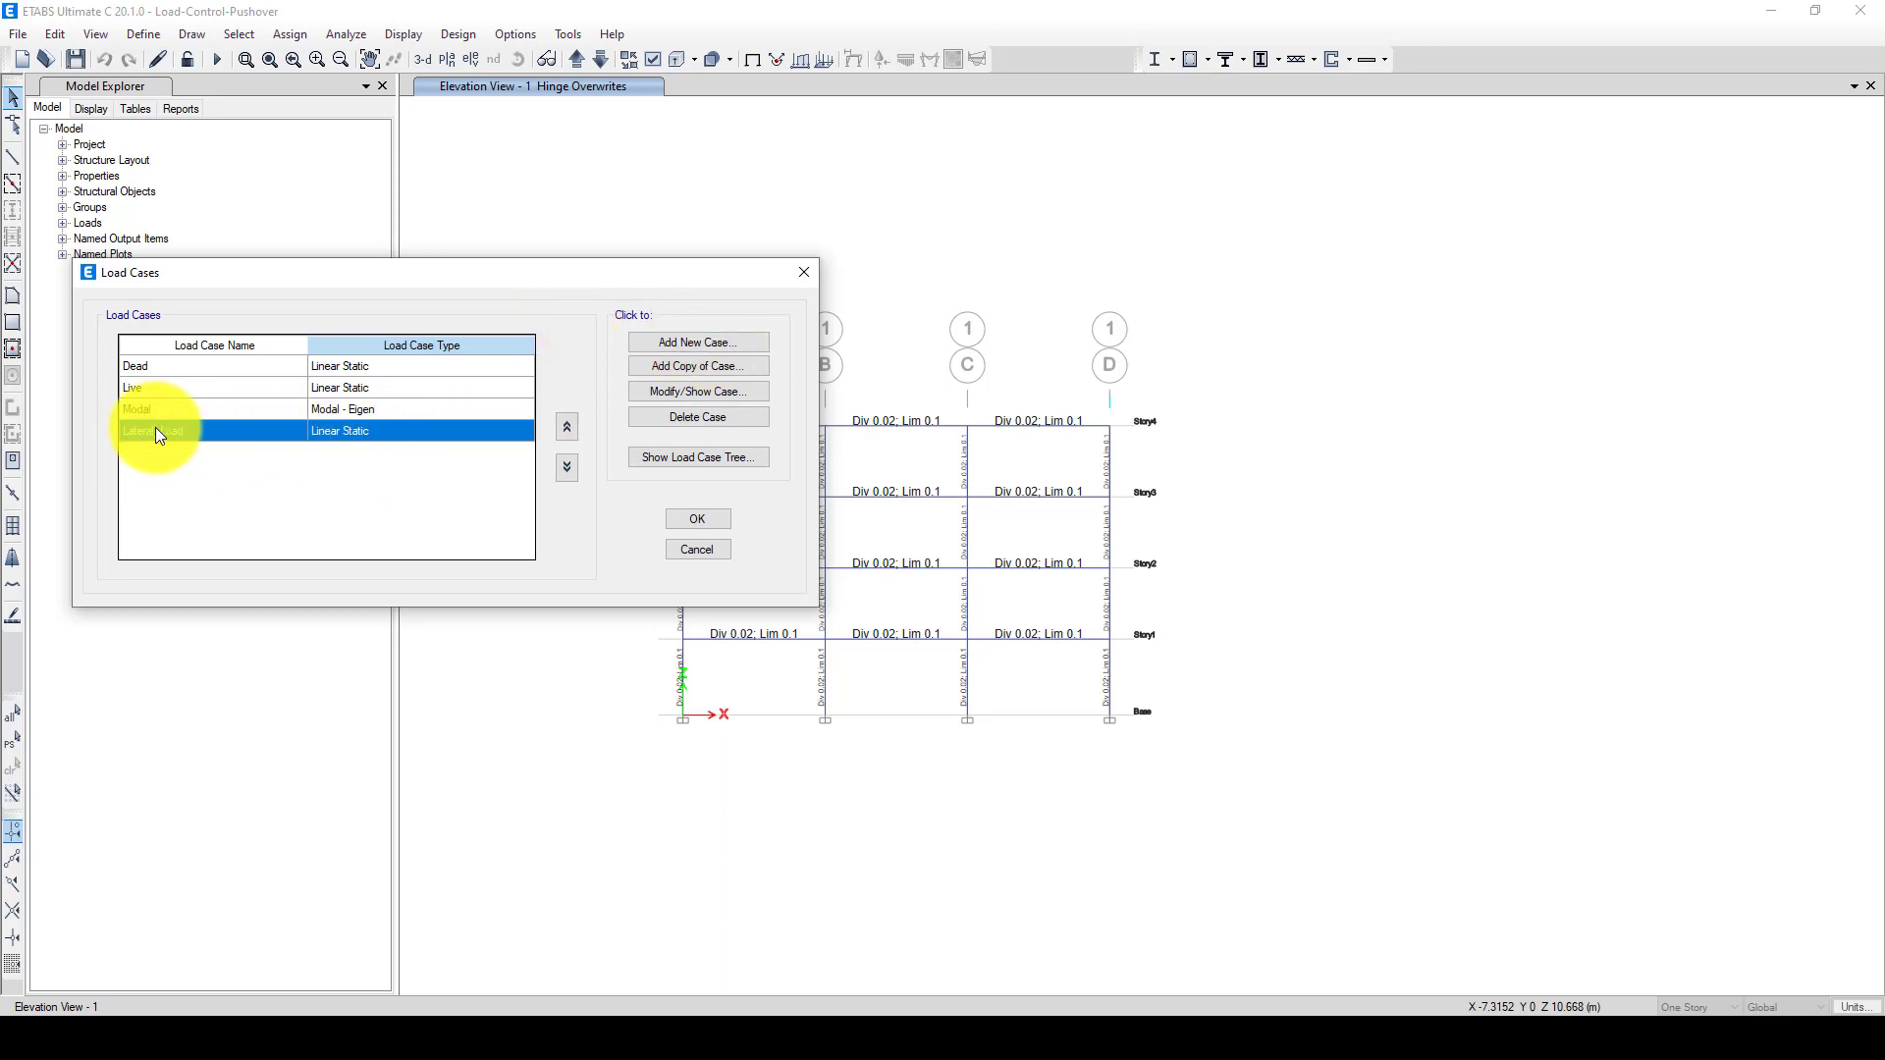
{"action": "left_click", "coordinate": [683, 393]}
{"action": "left_click_drag", "start_coordinate": [868, 180], "coordinate": [911, 185]}
{"action": "left_click", "coordinate": [982, 267]}
{"action": "left_click", "coordinate": [982, 295]}
{"action": "left_click_drag", "start_coordinate": [1030, 234], "coordinate": [928, 242]}
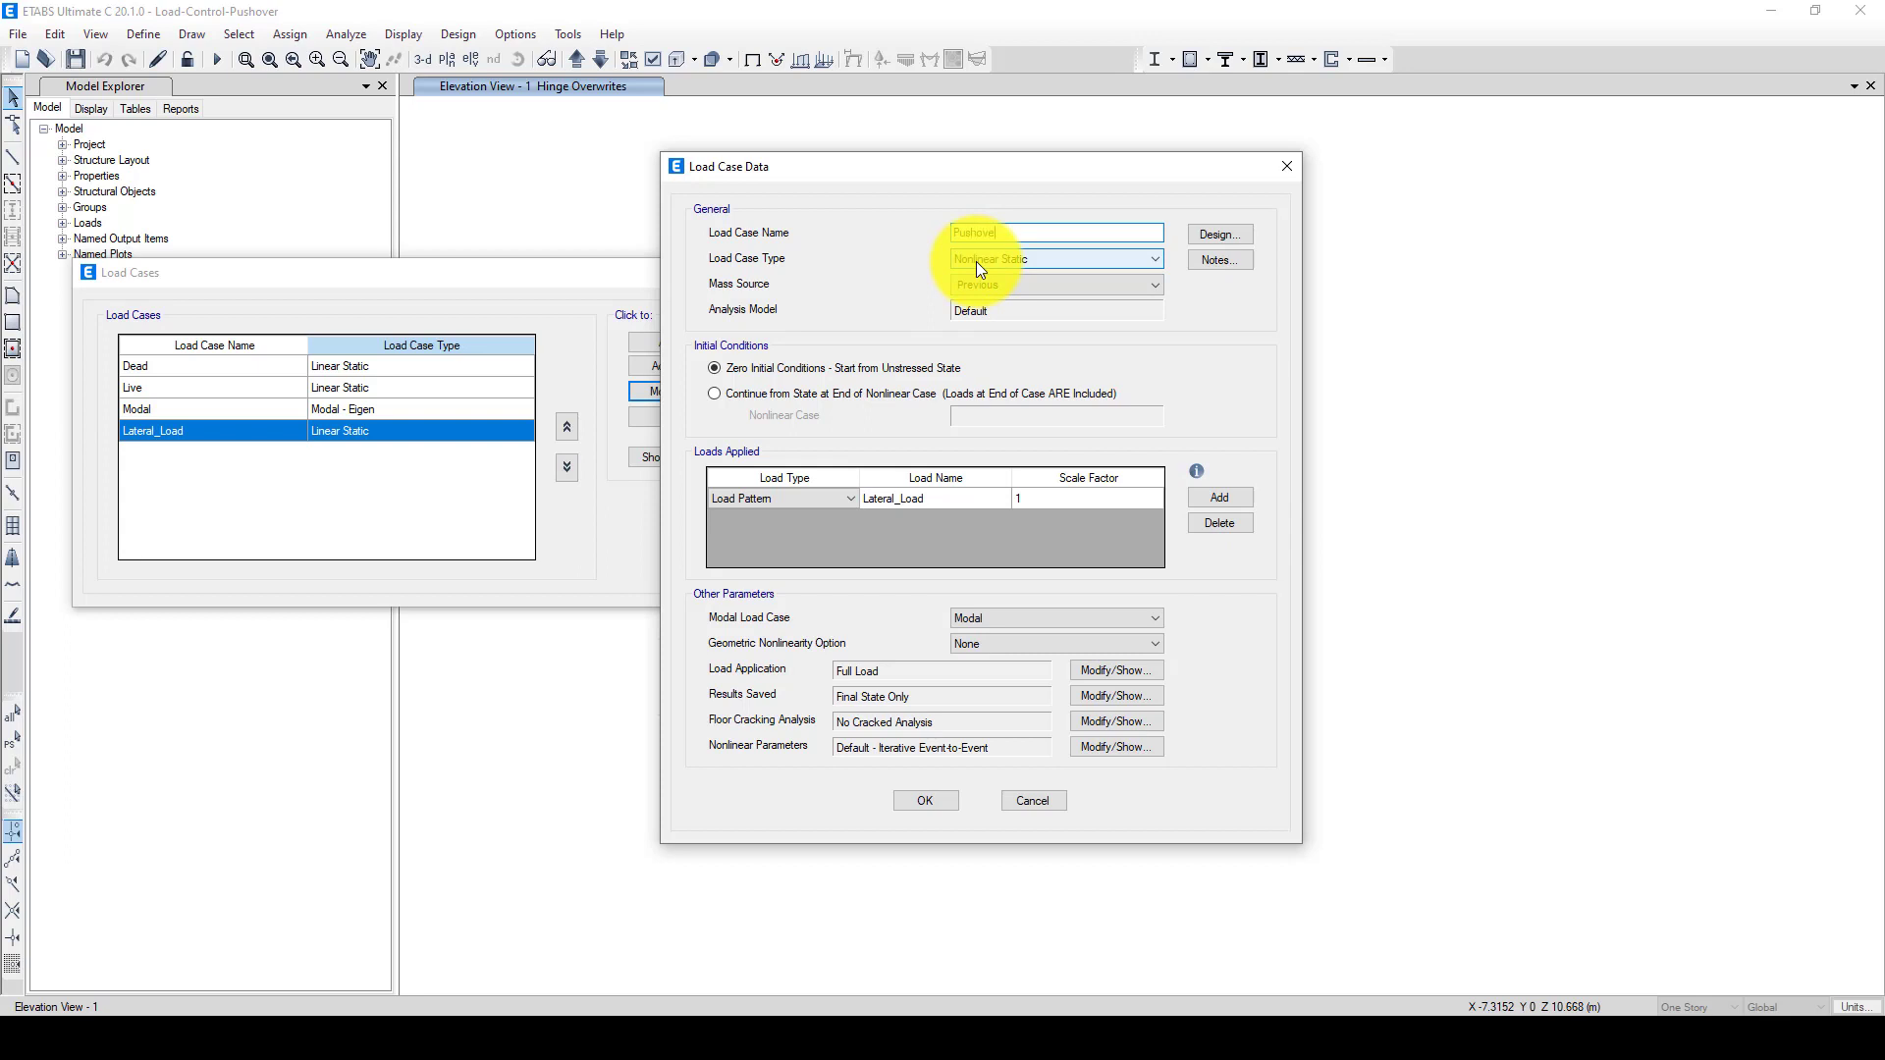
{"action": "left_click_drag", "start_coordinate": [994, 175], "coordinate": [662, 193]}
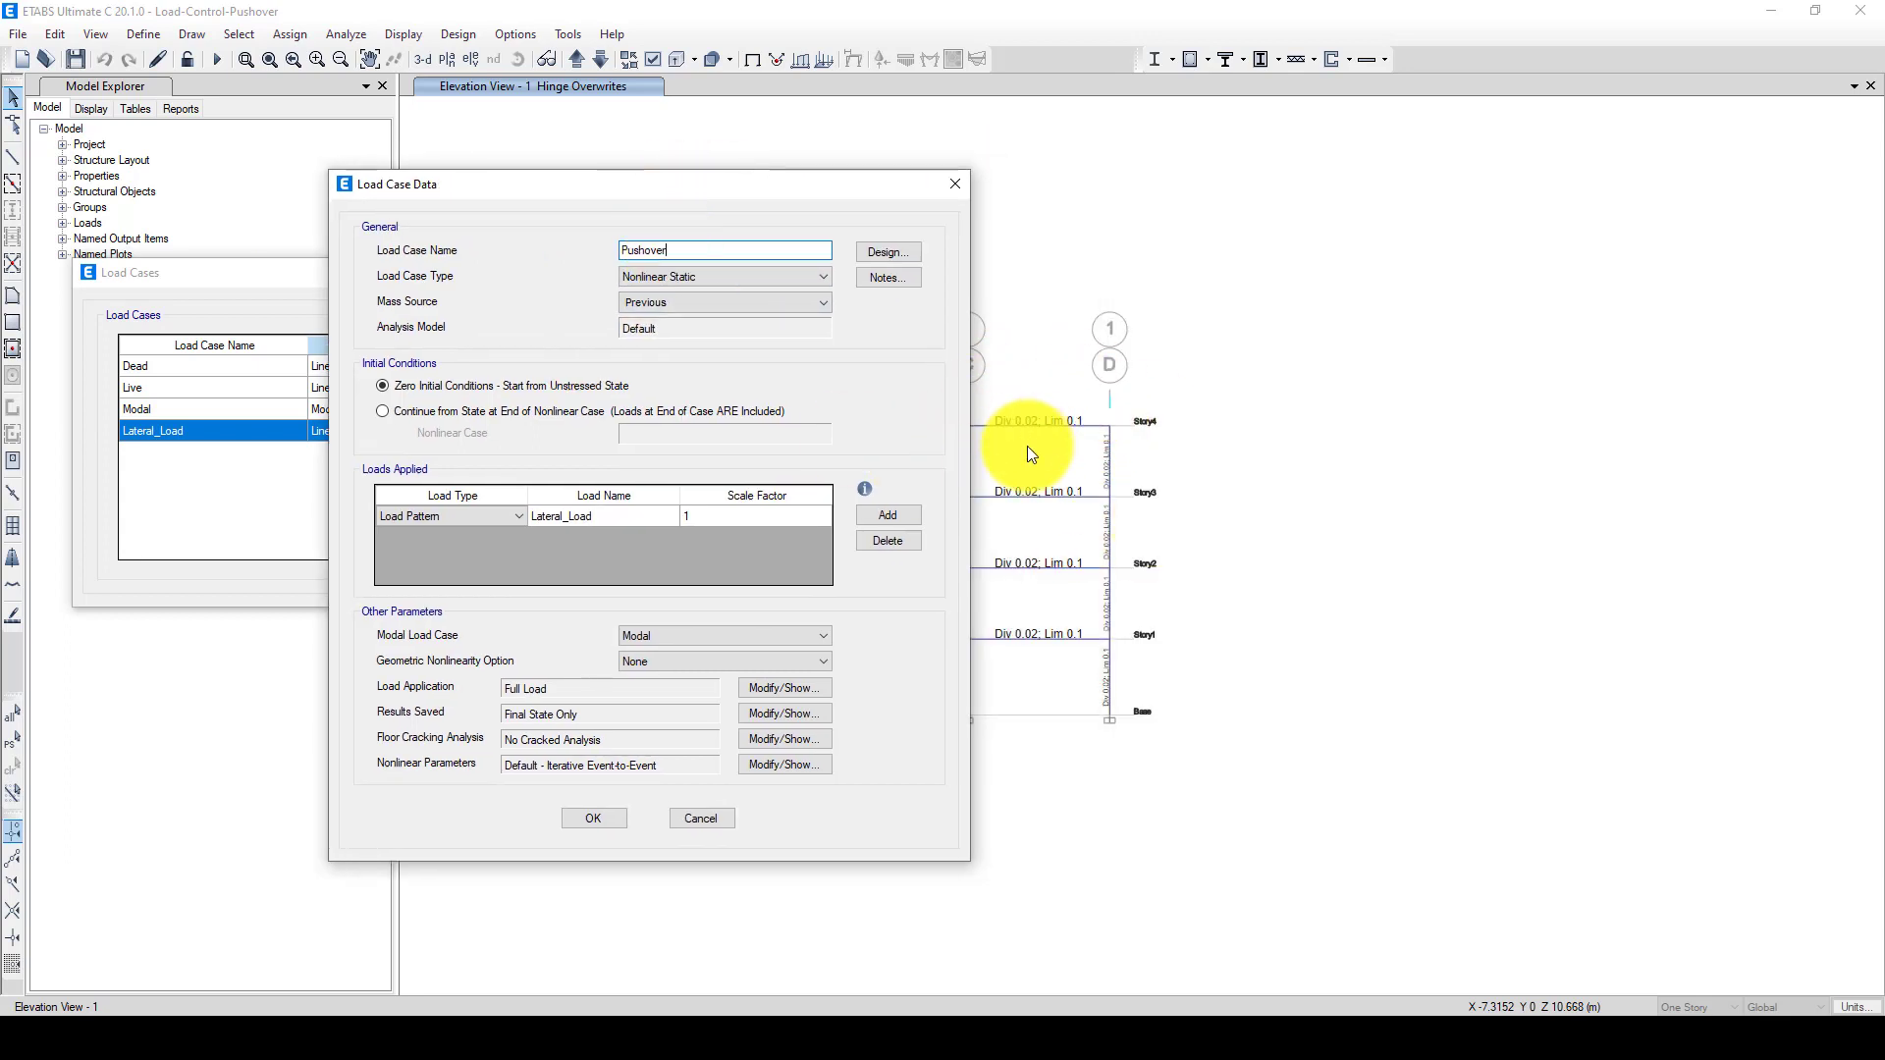
- Set the Pushover load case's mass source to MsSrc1
{"action": "left_click_drag", "start_coordinate": [748, 192], "coordinate": [957, 206]}
{"action": "left_click", "coordinate": [646, 536]}
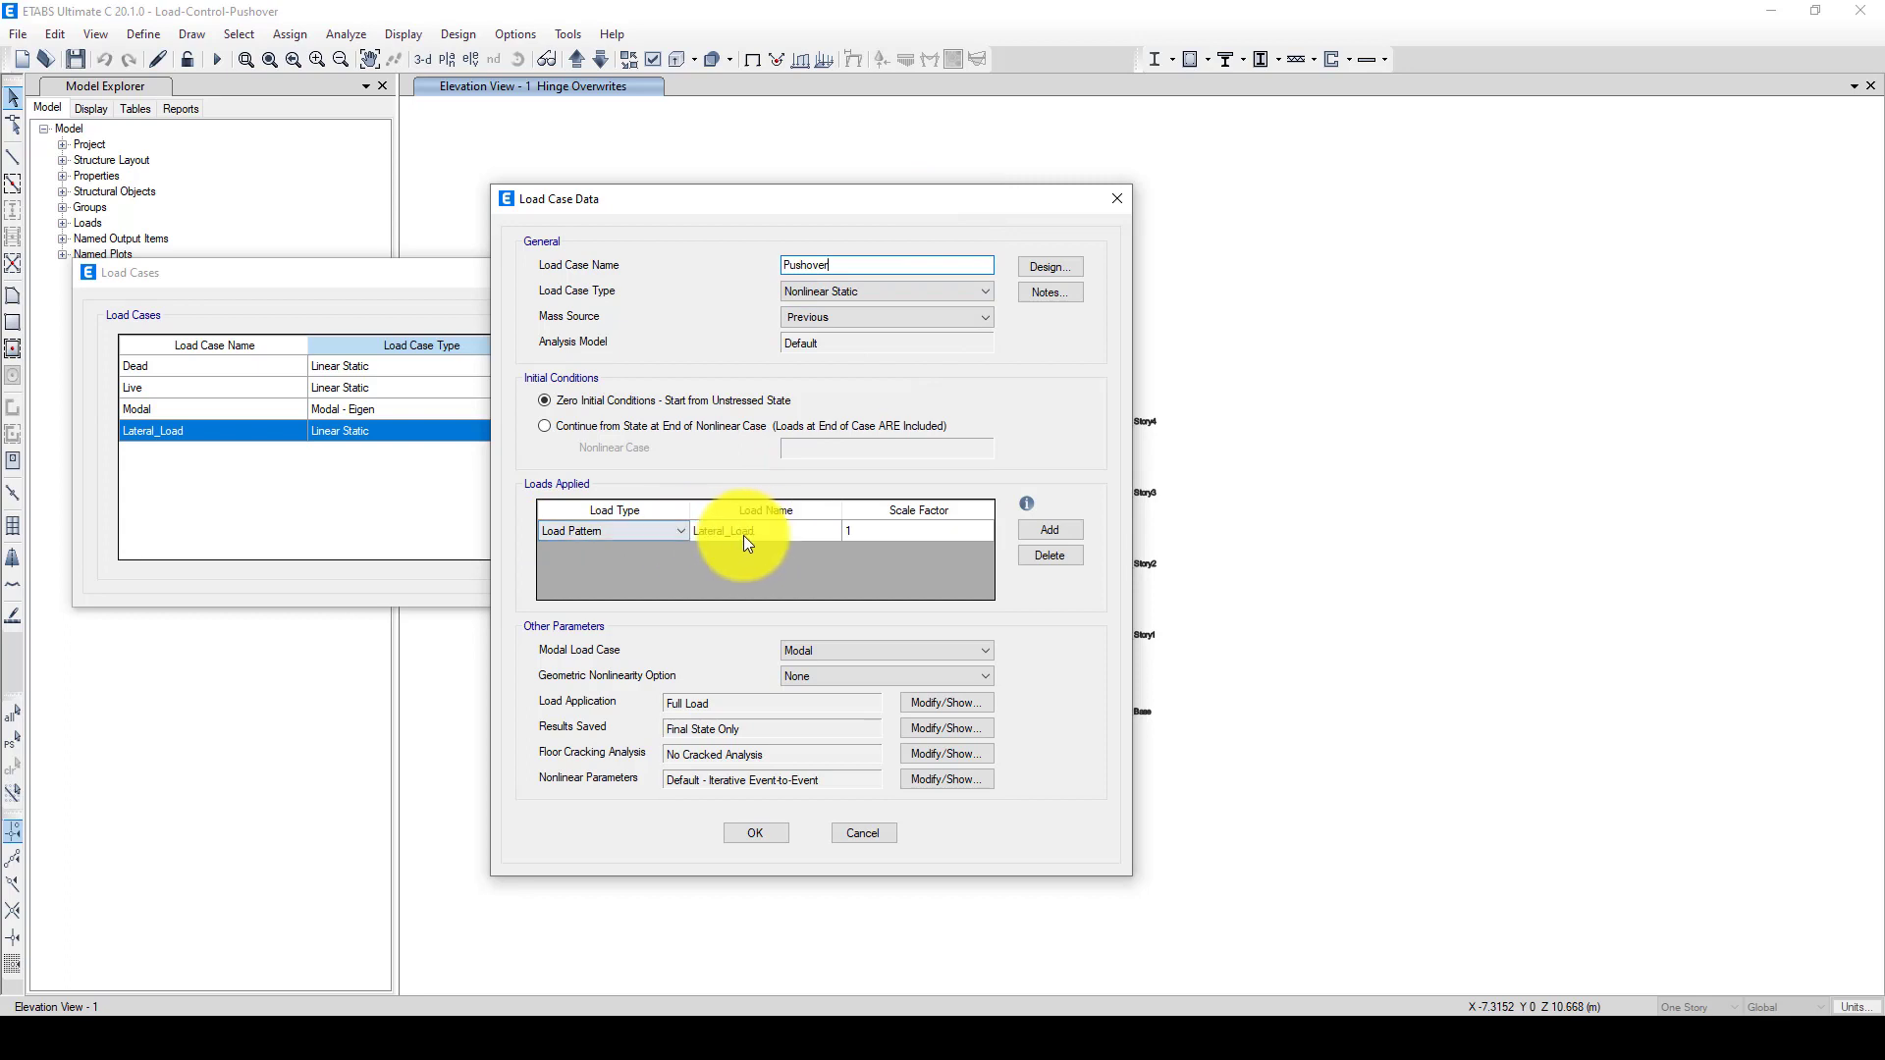
{"action": "left_click", "coordinate": [858, 531]}
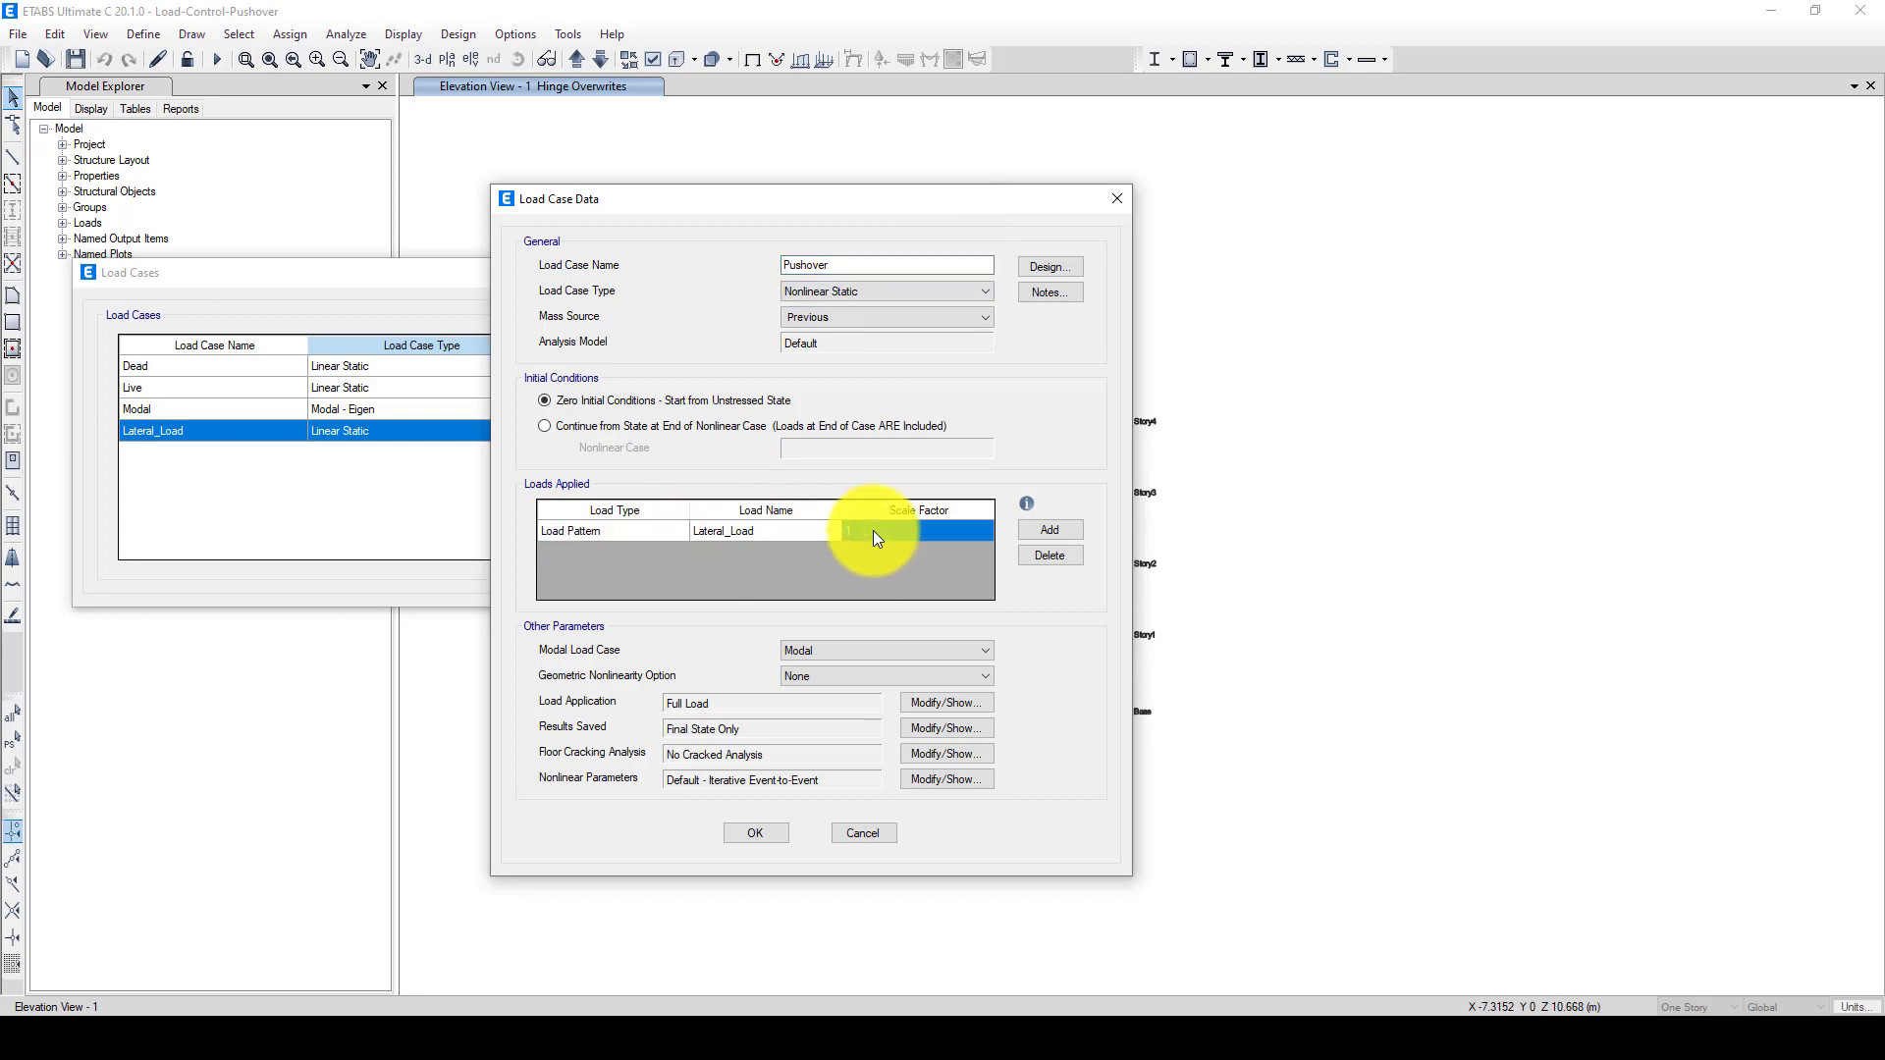
{"action": "left_click_drag", "start_coordinate": [940, 194], "coordinate": [569, 187]}
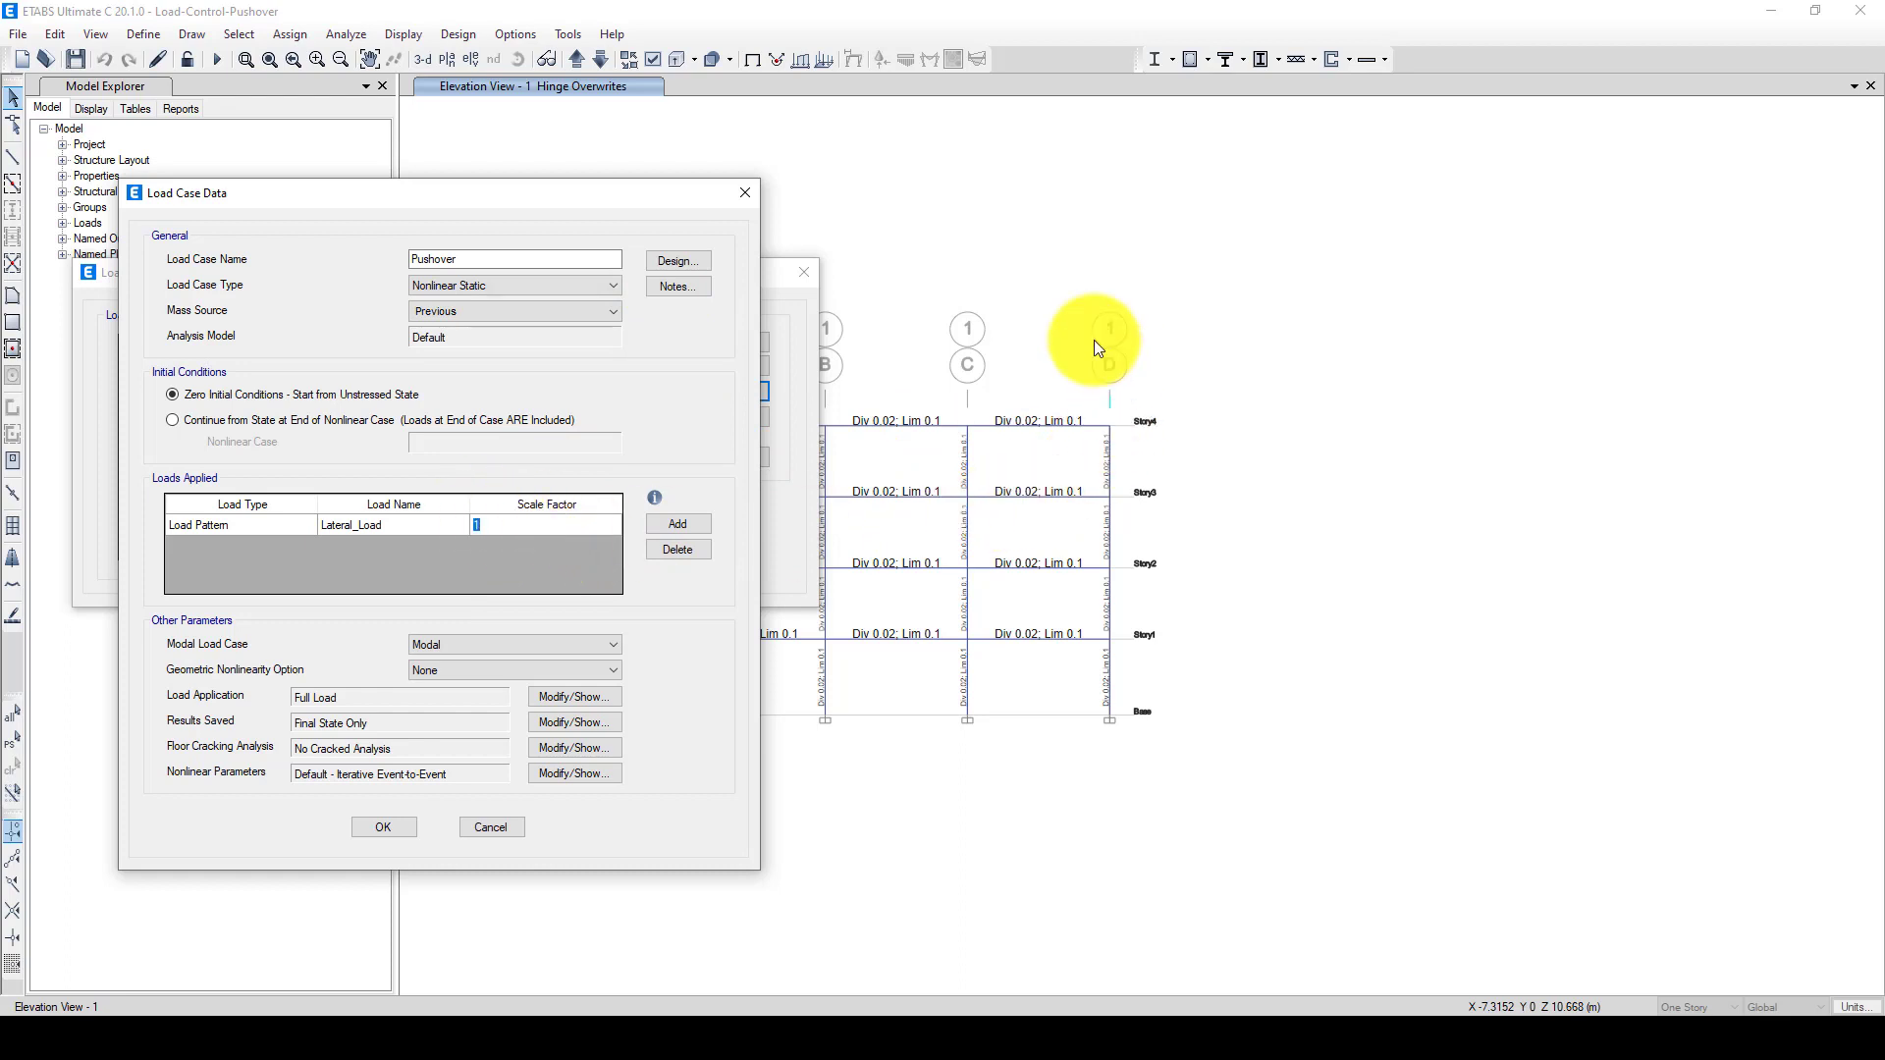
{"action": "left_click_drag", "start_coordinate": [581, 188], "coordinate": [847, 161]}
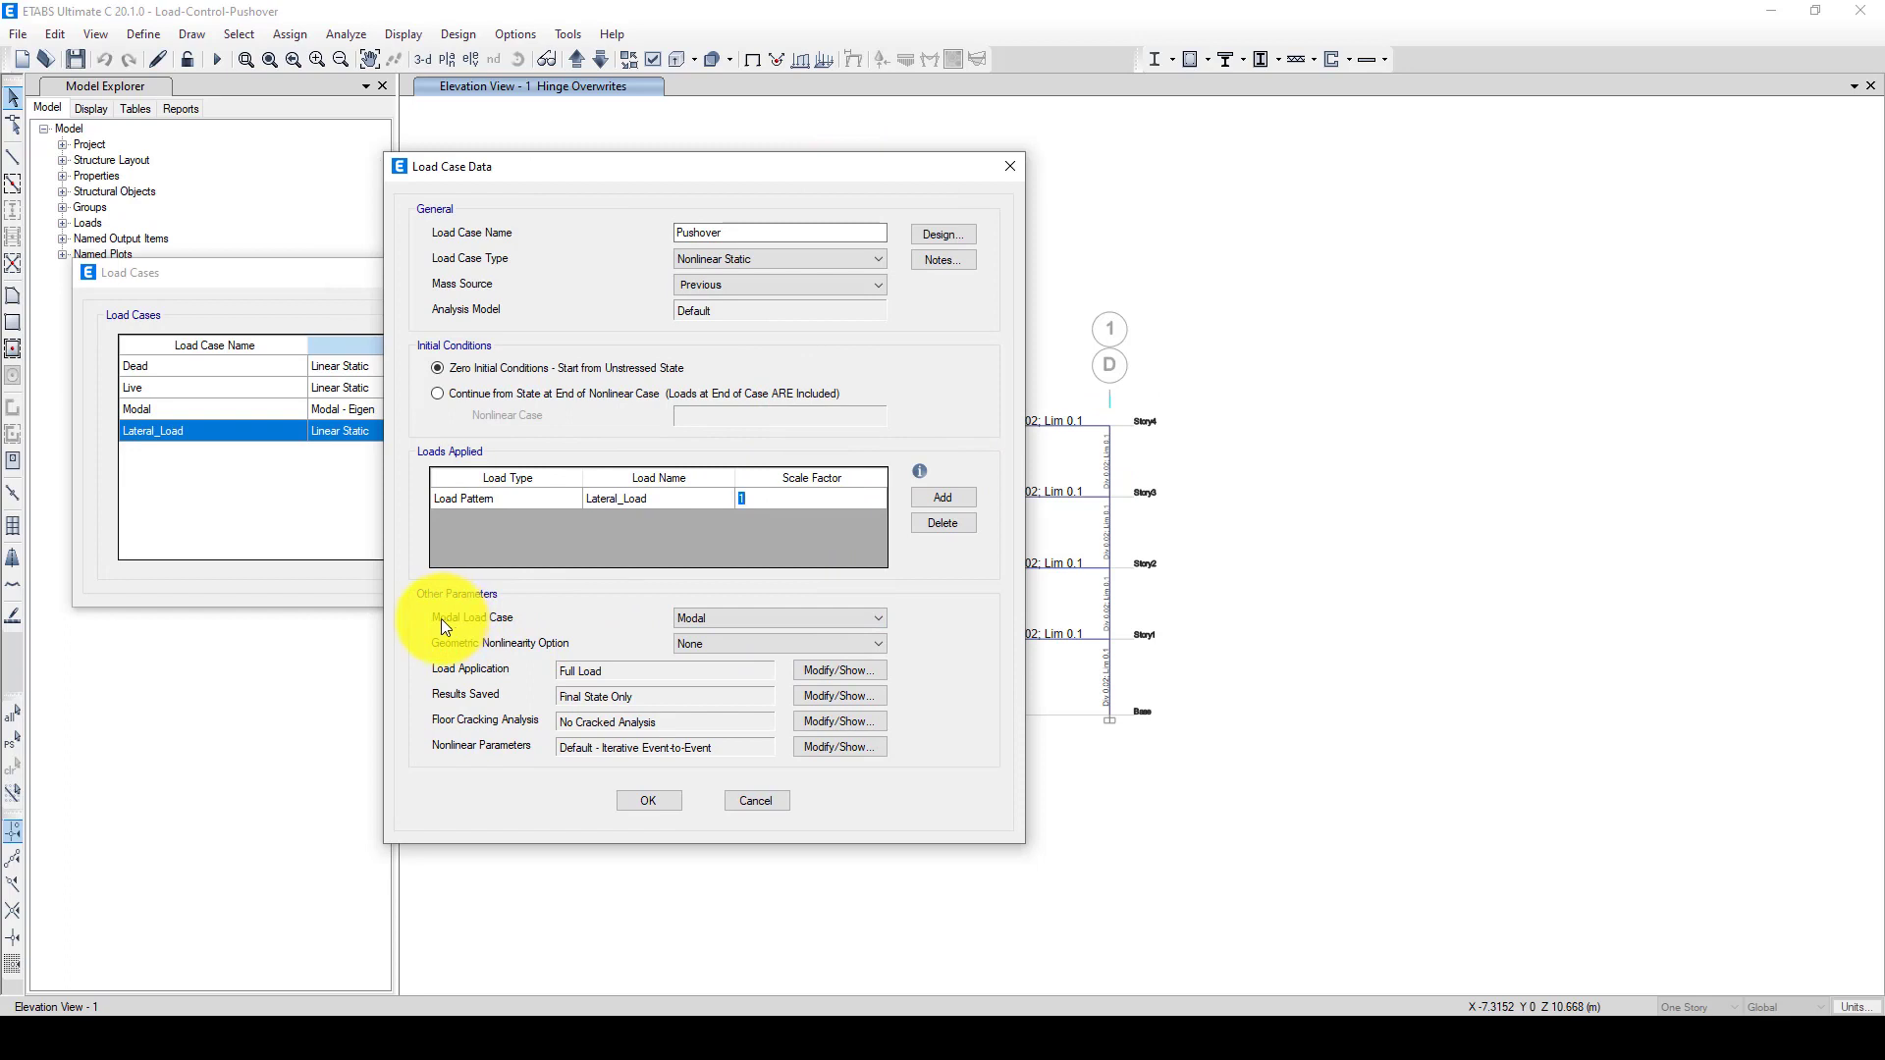
{"action": "key", "text": "Return"}
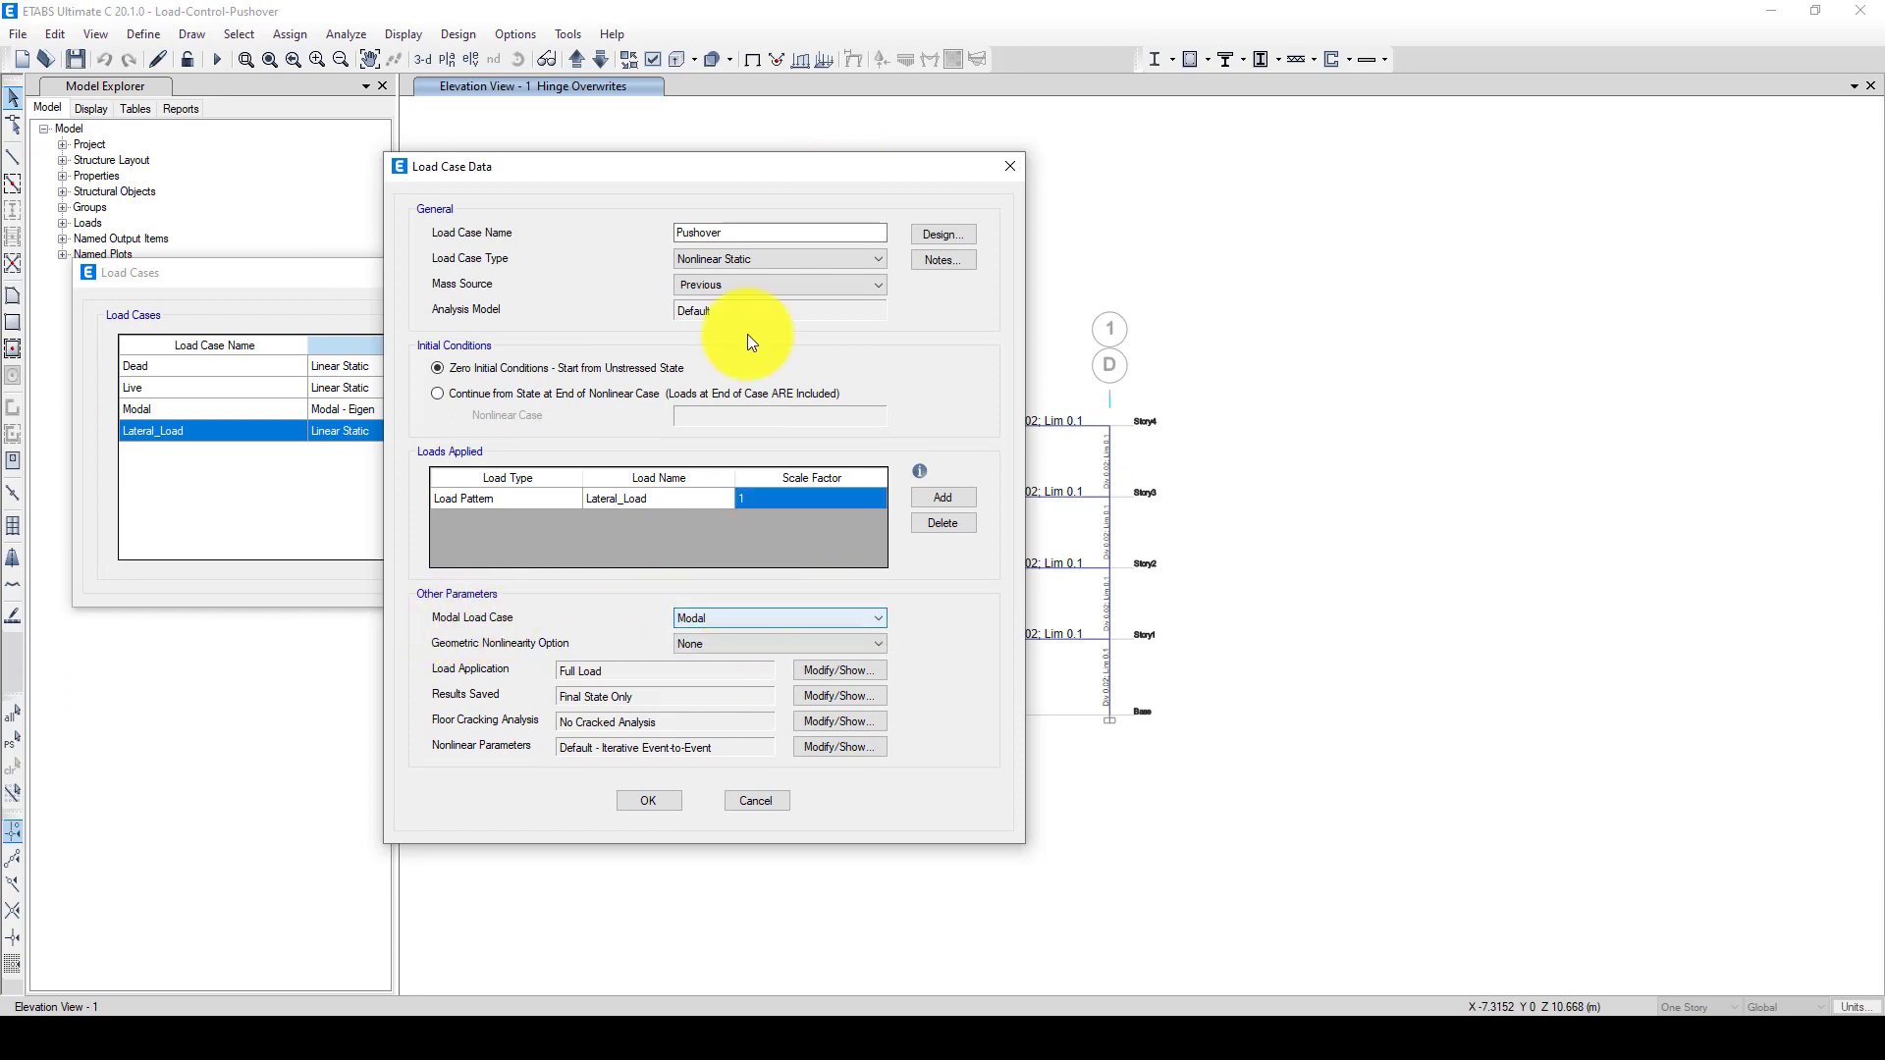
{"action": "left_click", "coordinate": [728, 284]}
{"action": "left_click", "coordinate": [711, 314]}
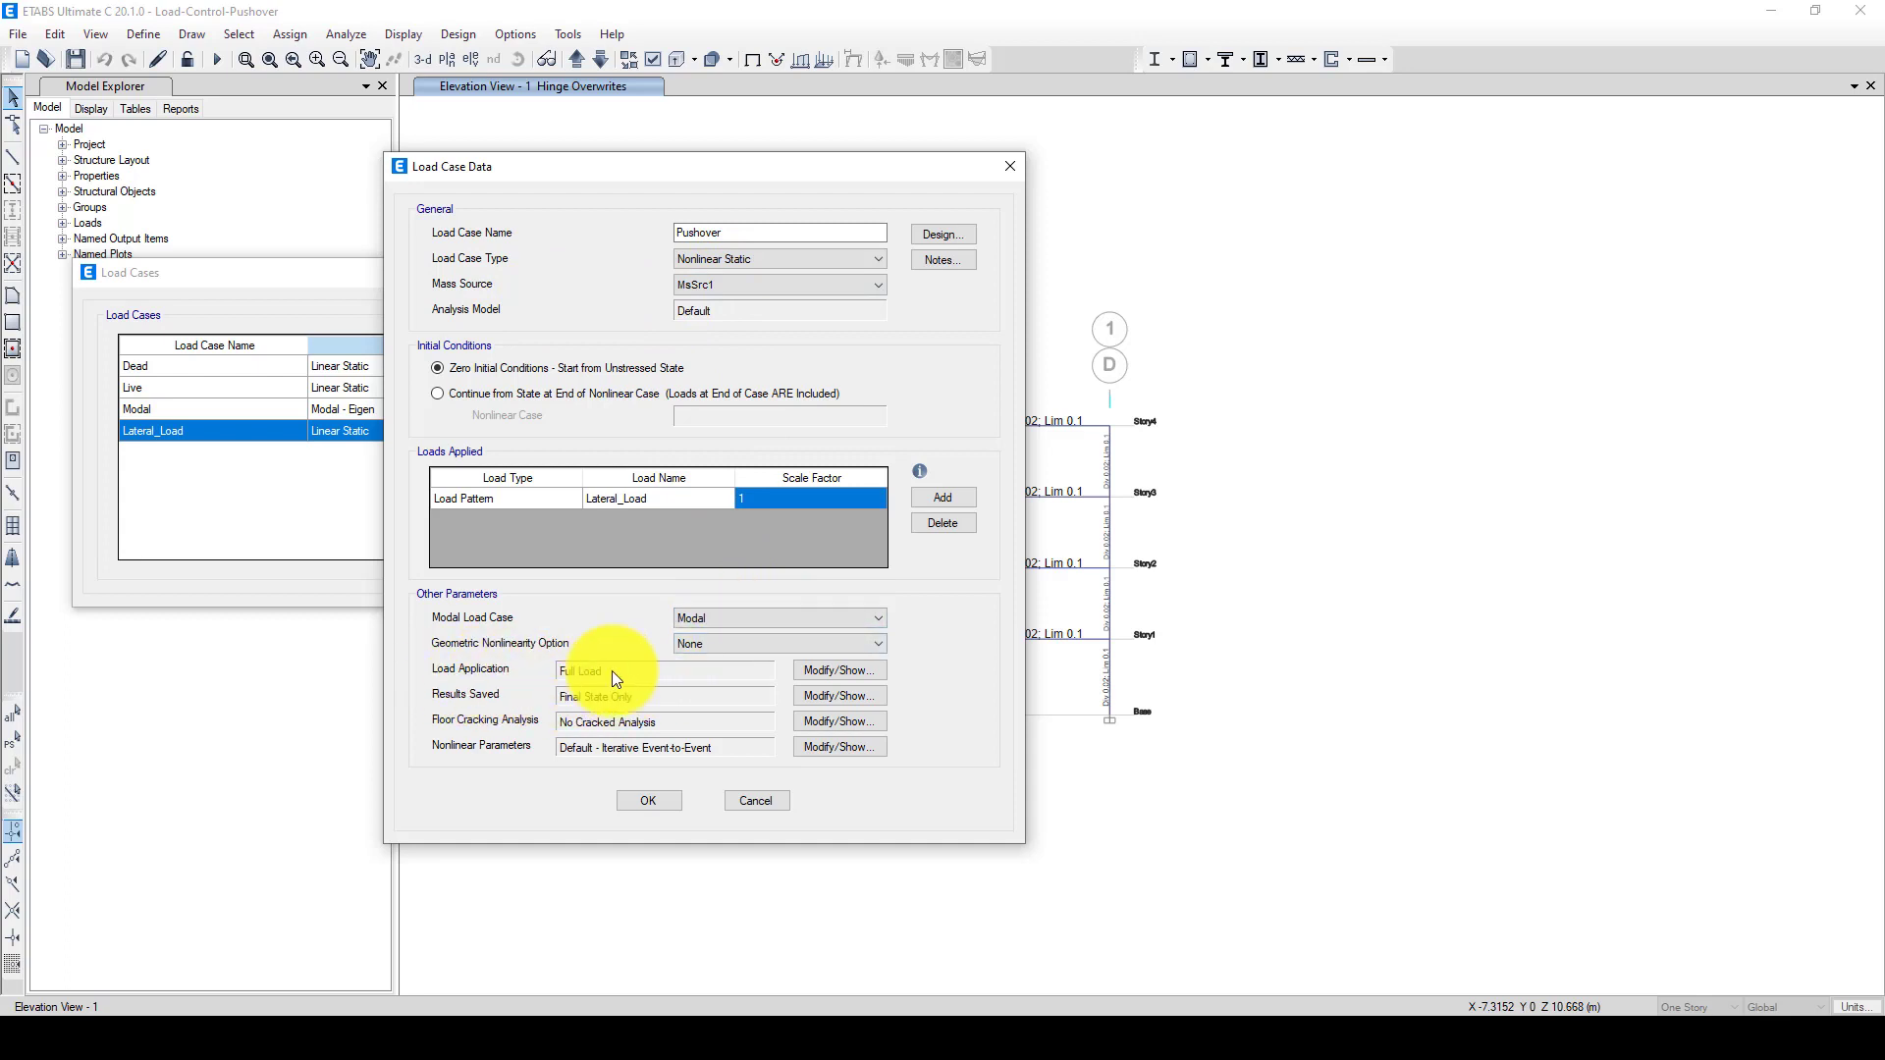
- Set the Pushover load case's geometric nonlinearity option to P-Delta plus Large Displacements
{"action": "left_click", "coordinate": [715, 642]}
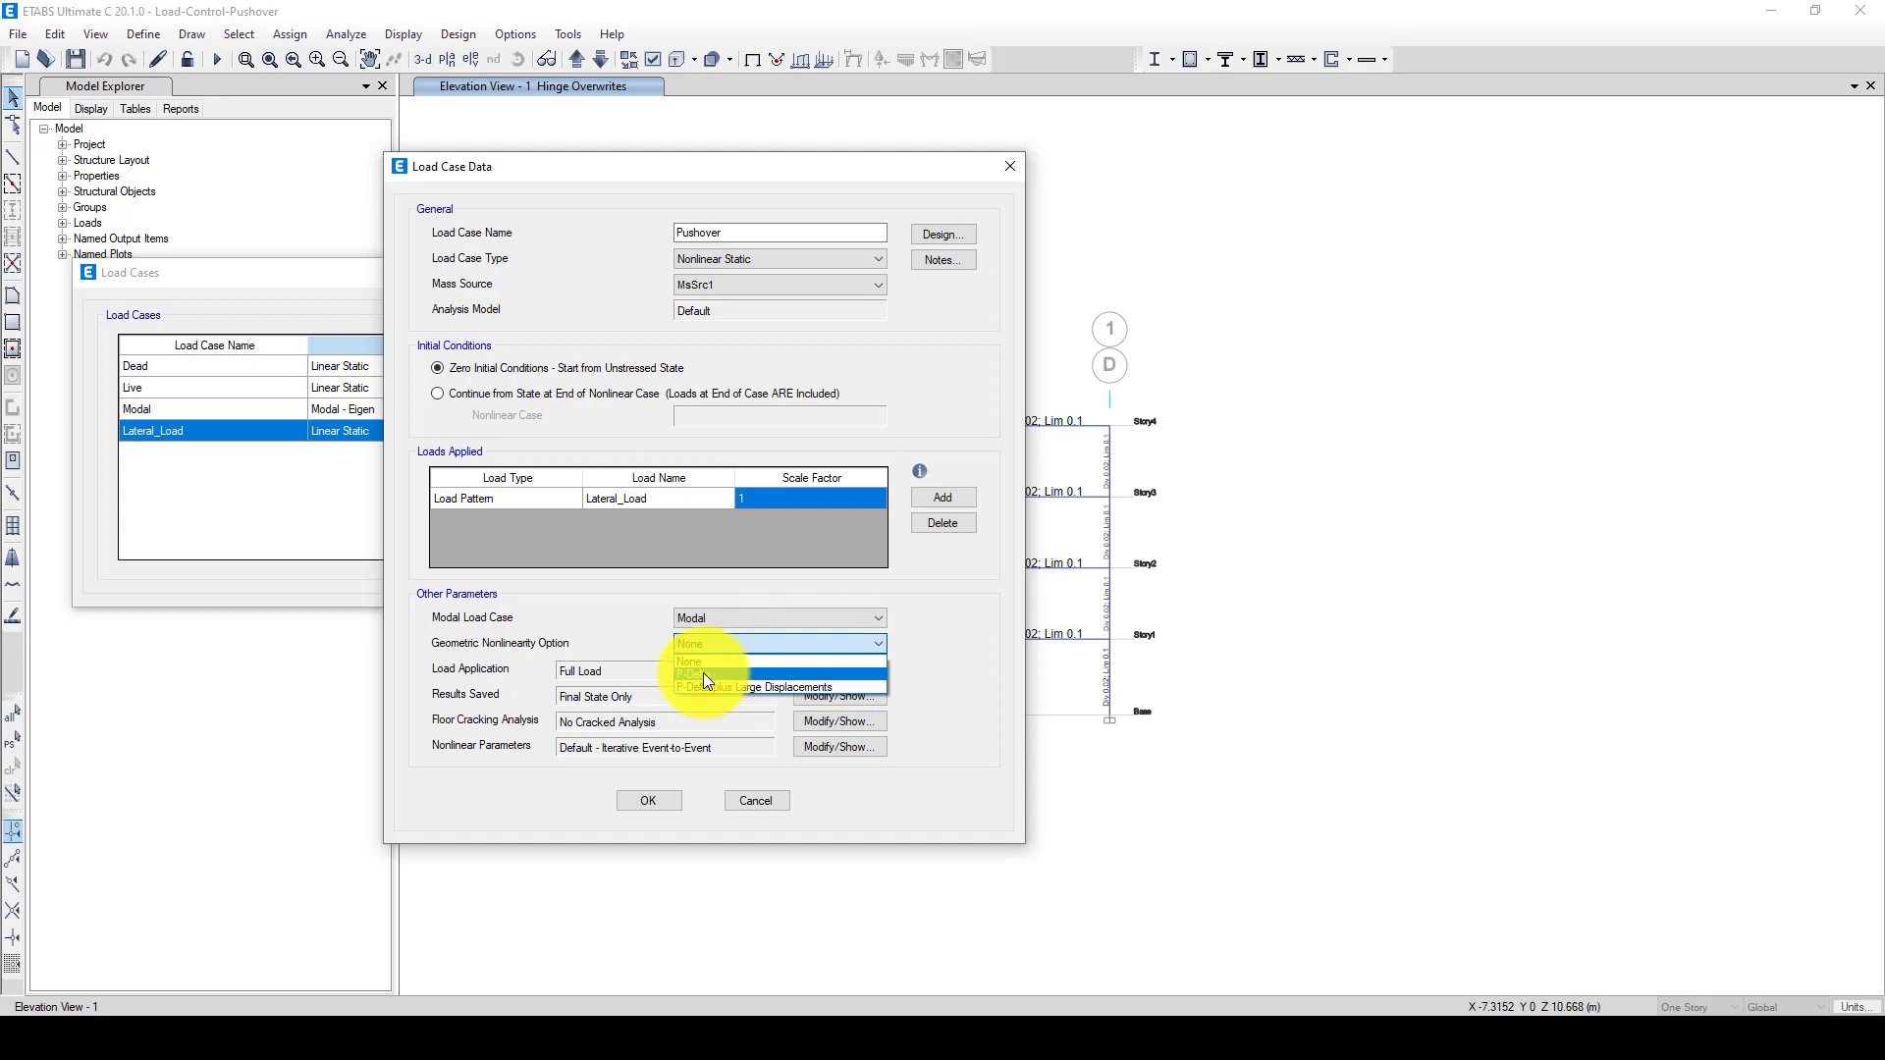
{"action": "left_click", "coordinate": [703, 674]}
{"action": "left_click", "coordinate": [713, 646]}
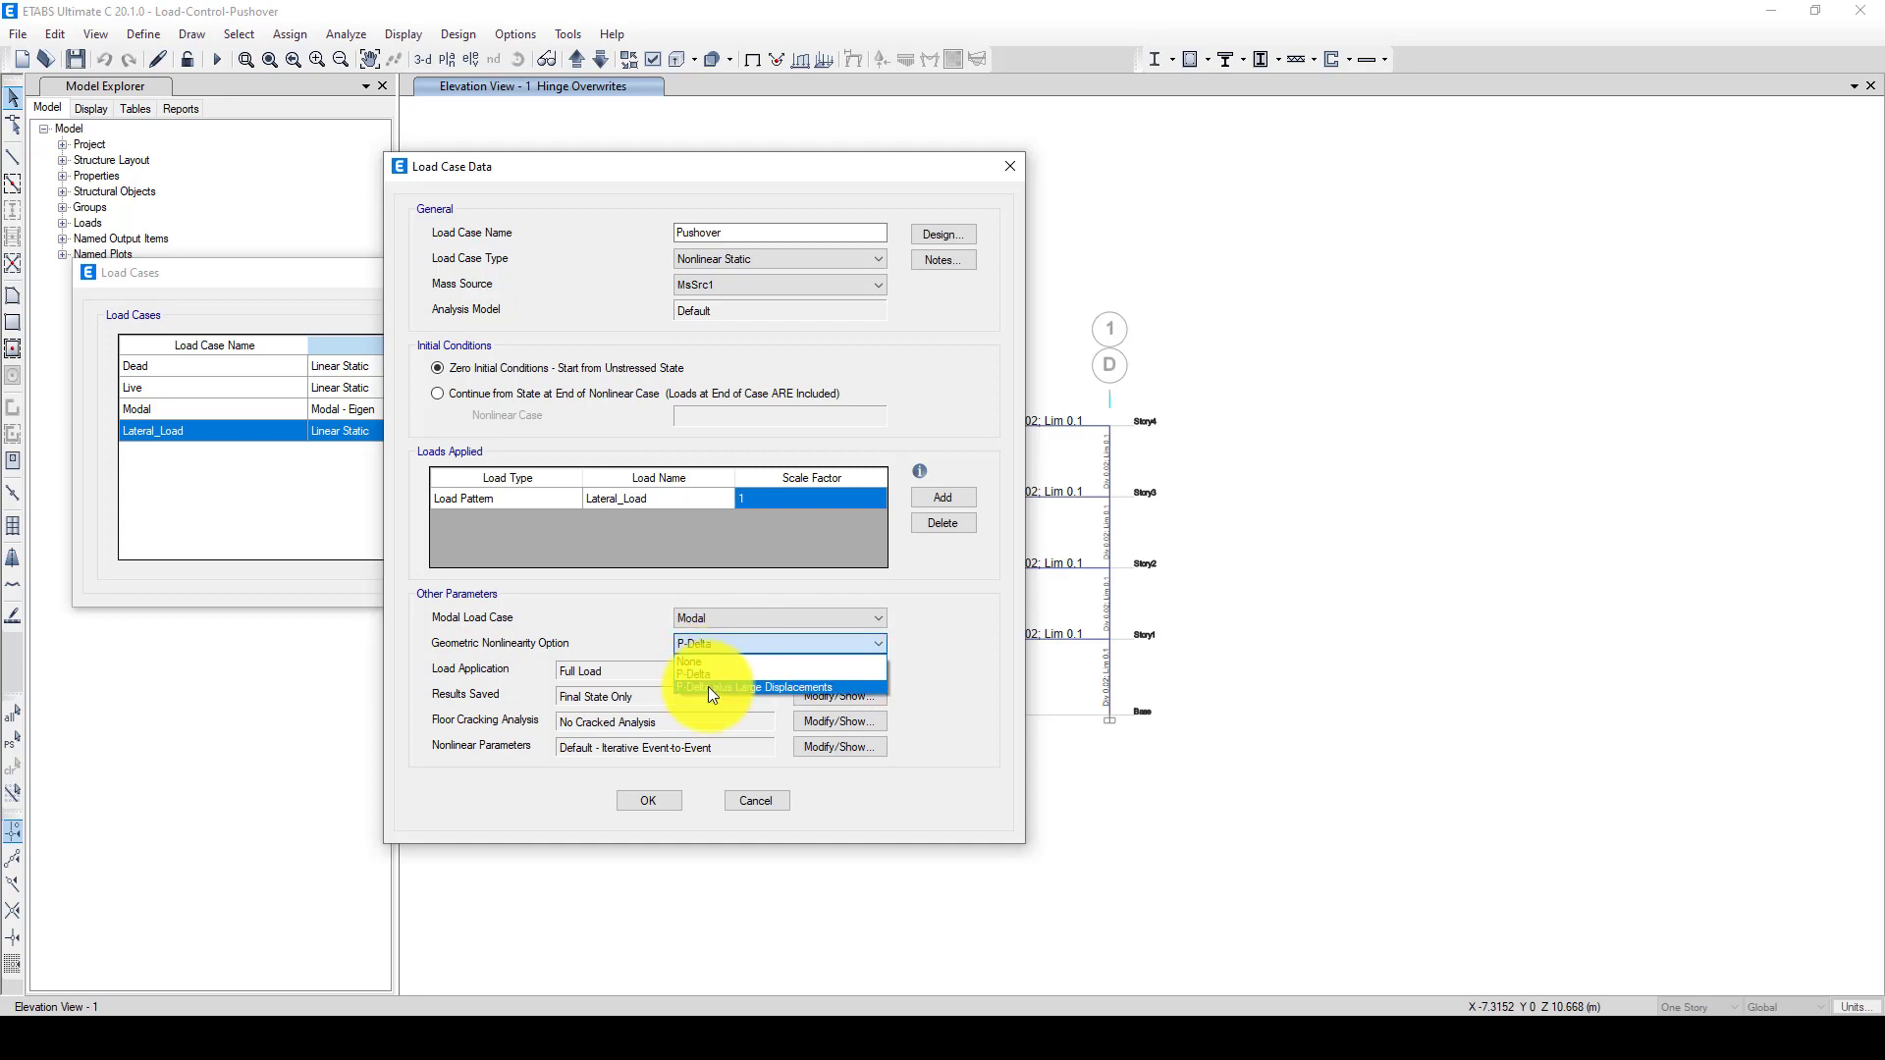
{"action": "left_click", "coordinate": [708, 687]}
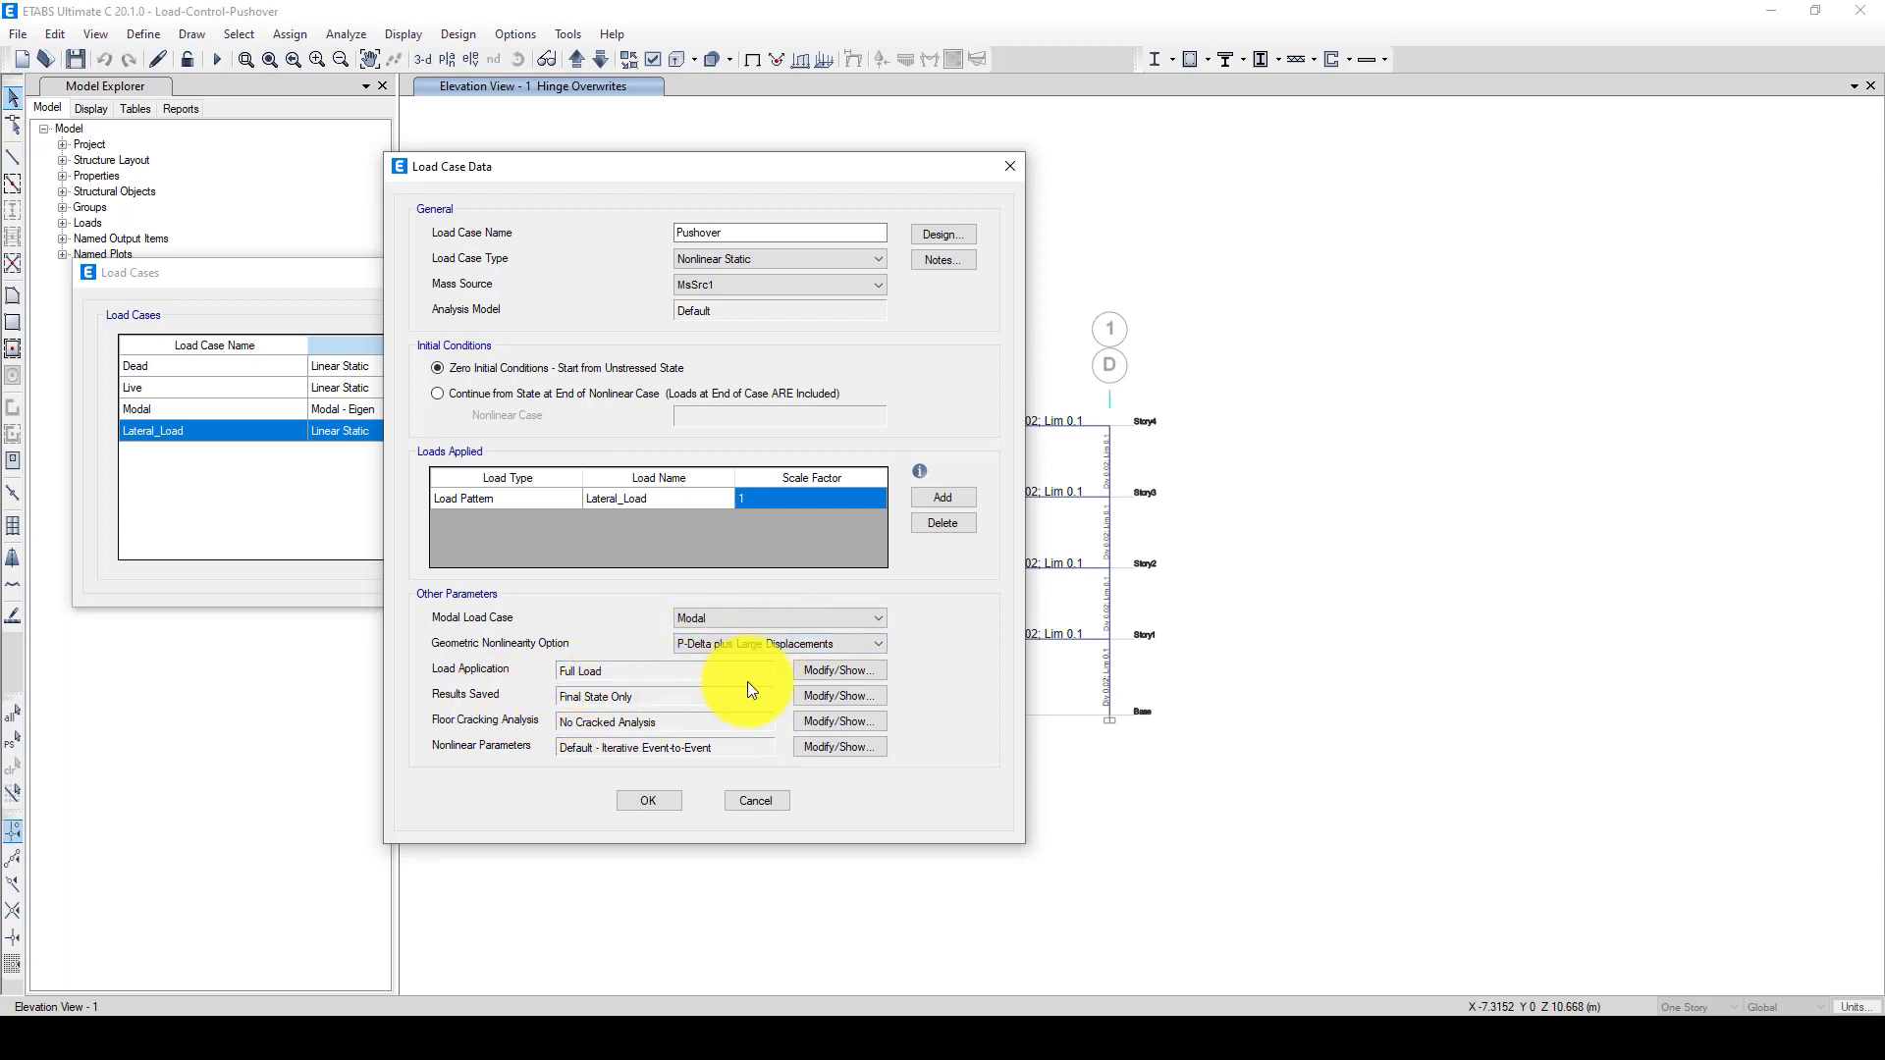
- Confirm Full Load application control with U1 of joint 1 at Story4 as the monitored displacement
{"action": "left_click", "coordinate": [830, 671]}
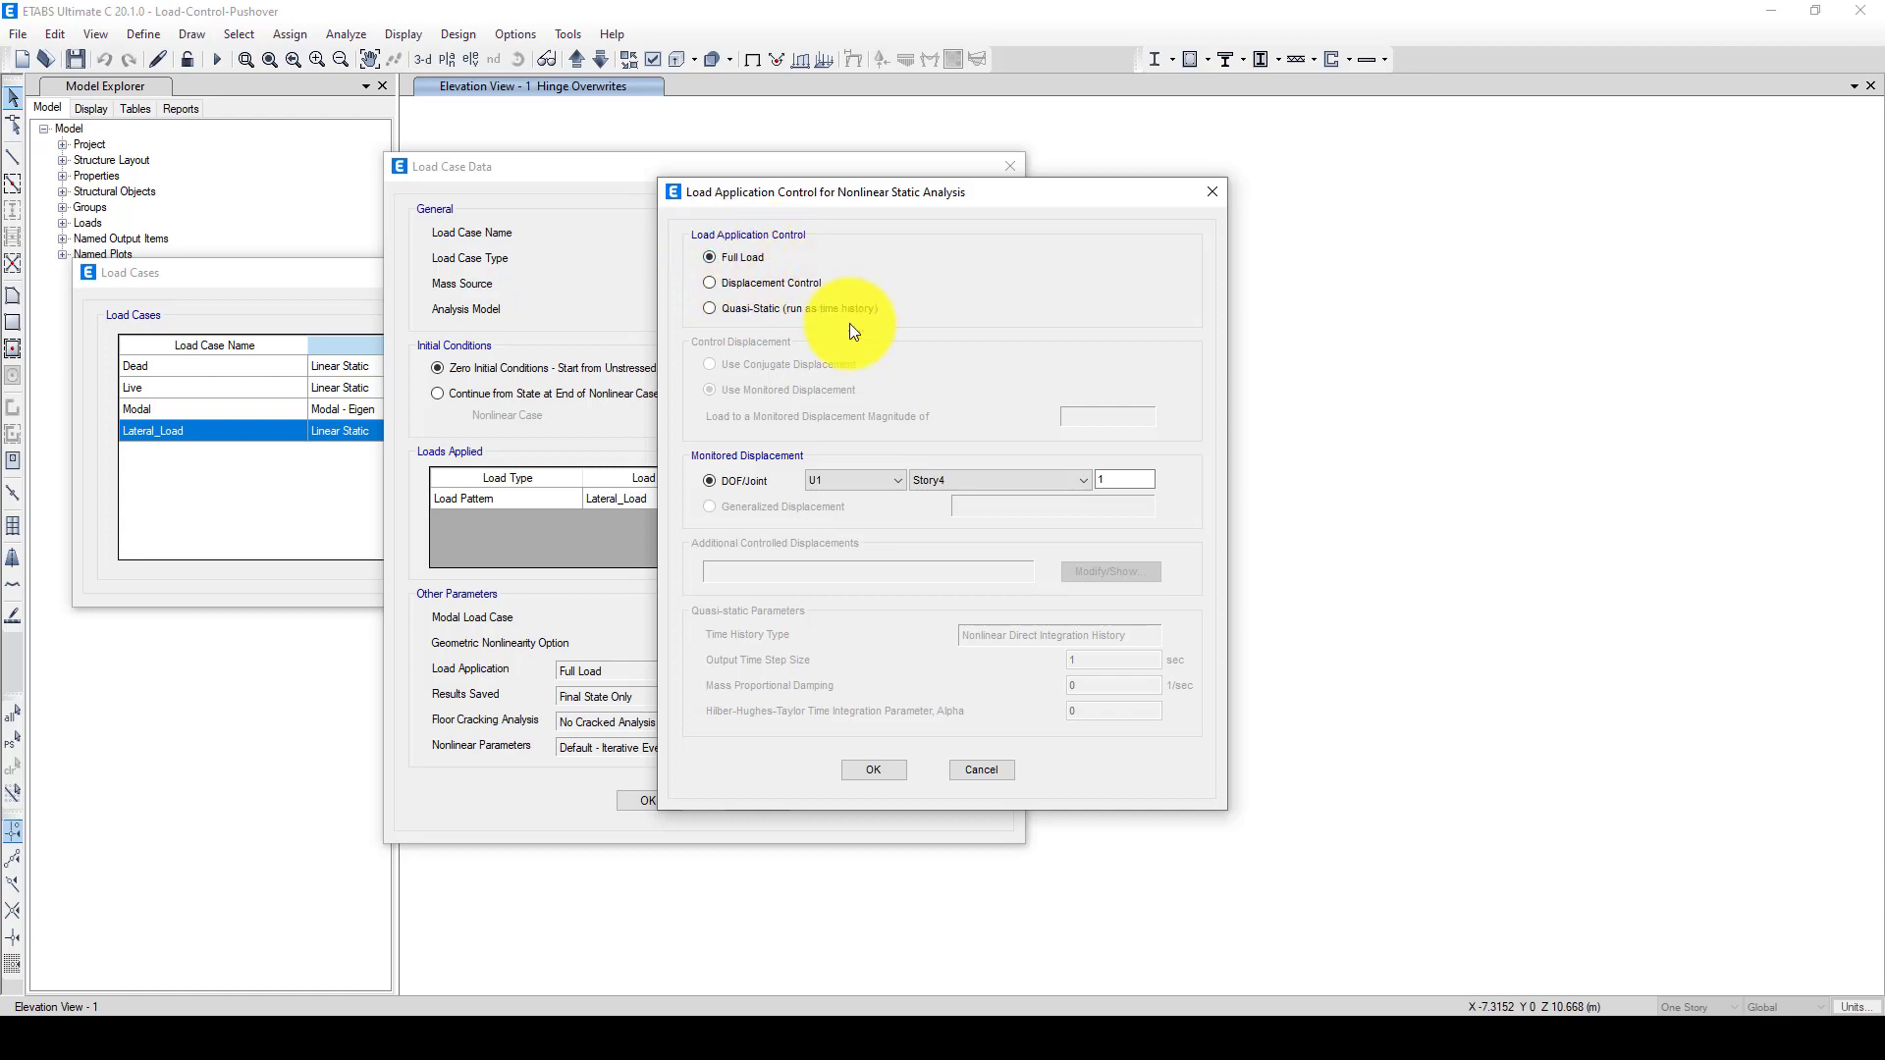
{"action": "left_click_drag", "start_coordinate": [1014, 193], "coordinate": [820, 211]}
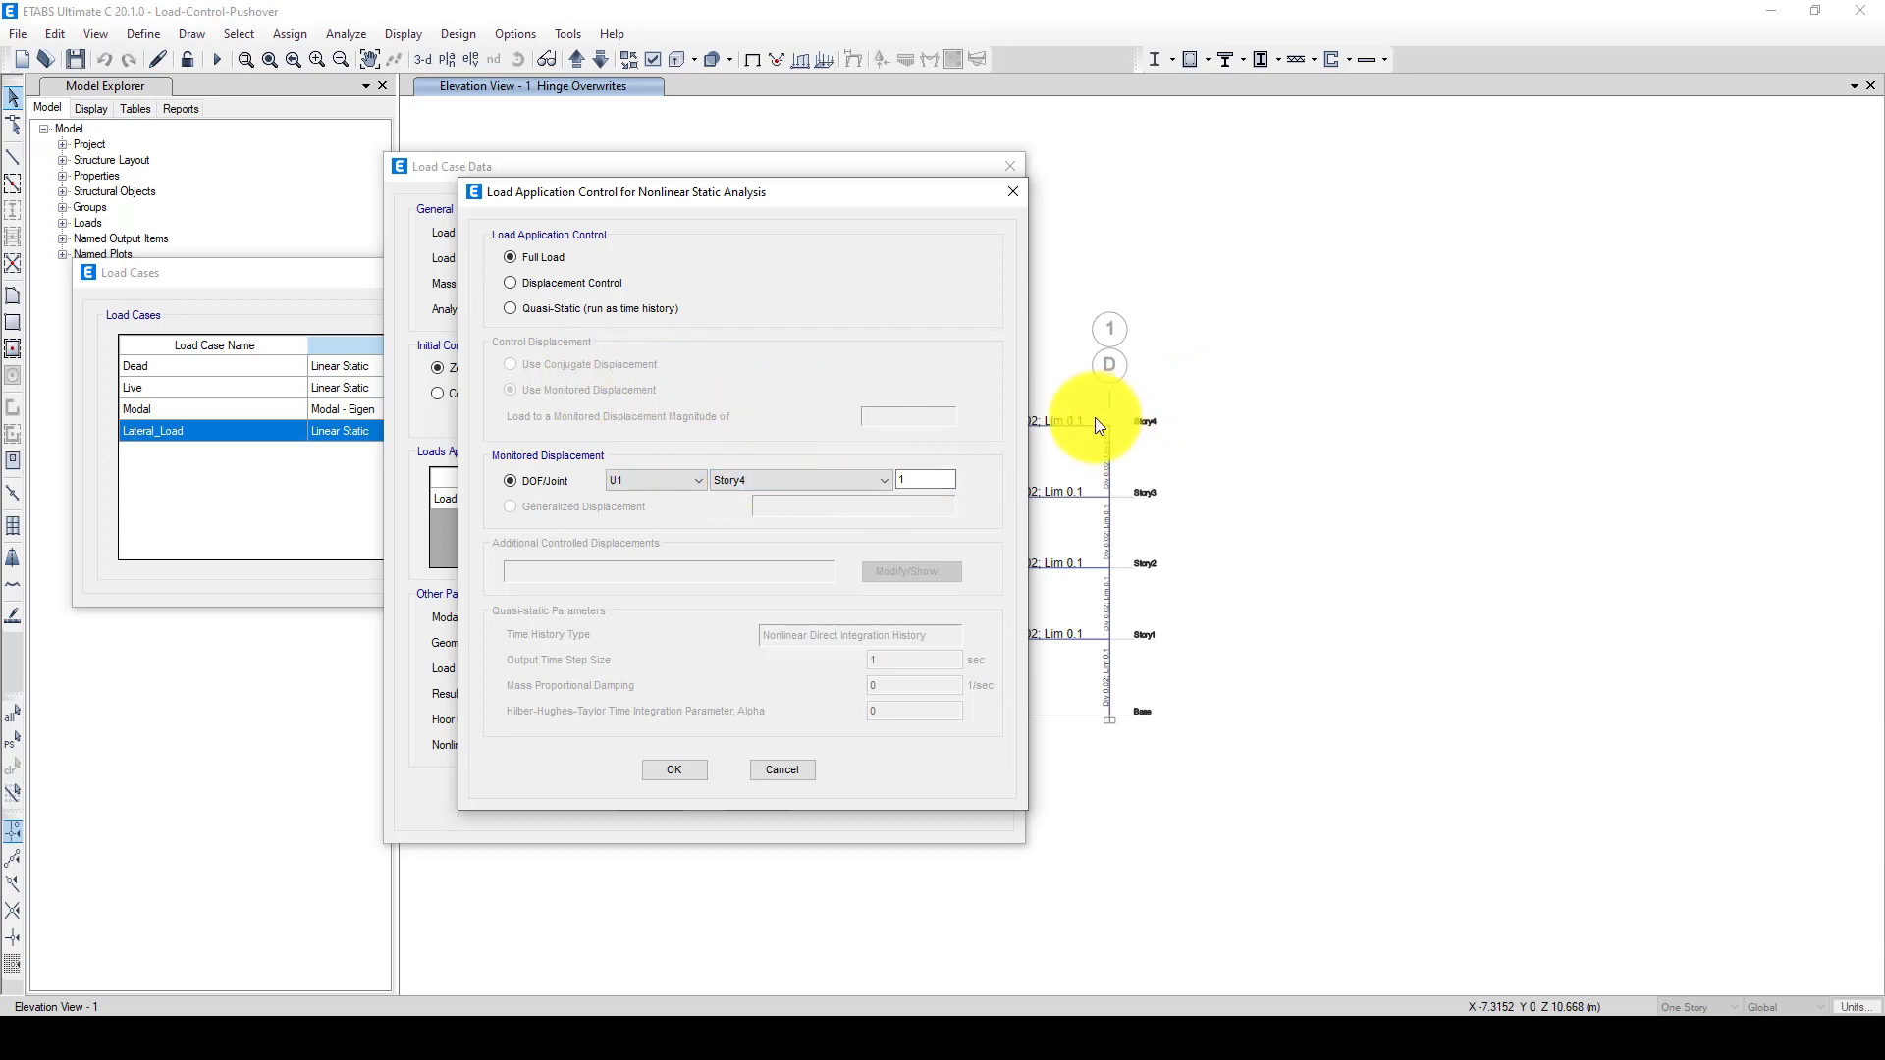
{"action": "left_click", "coordinate": [645, 480]}
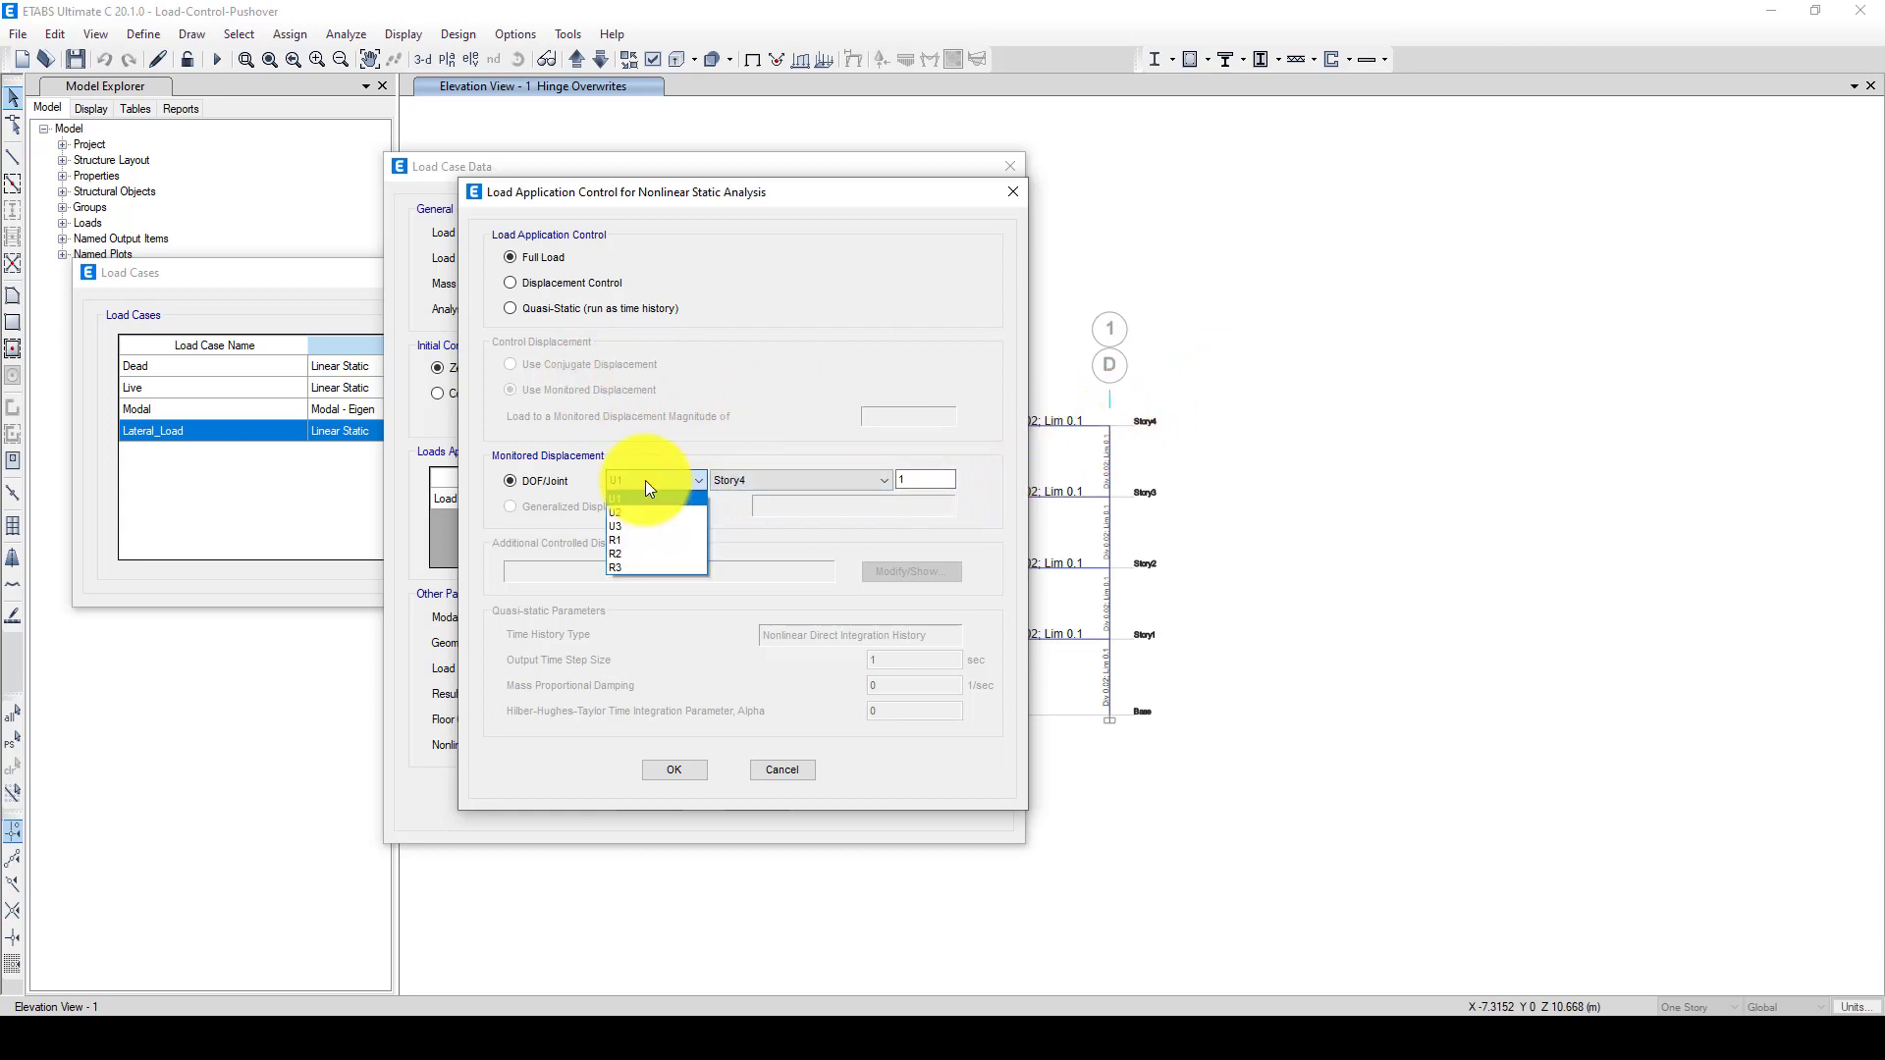
{"action": "left_click", "coordinate": [645, 480]}
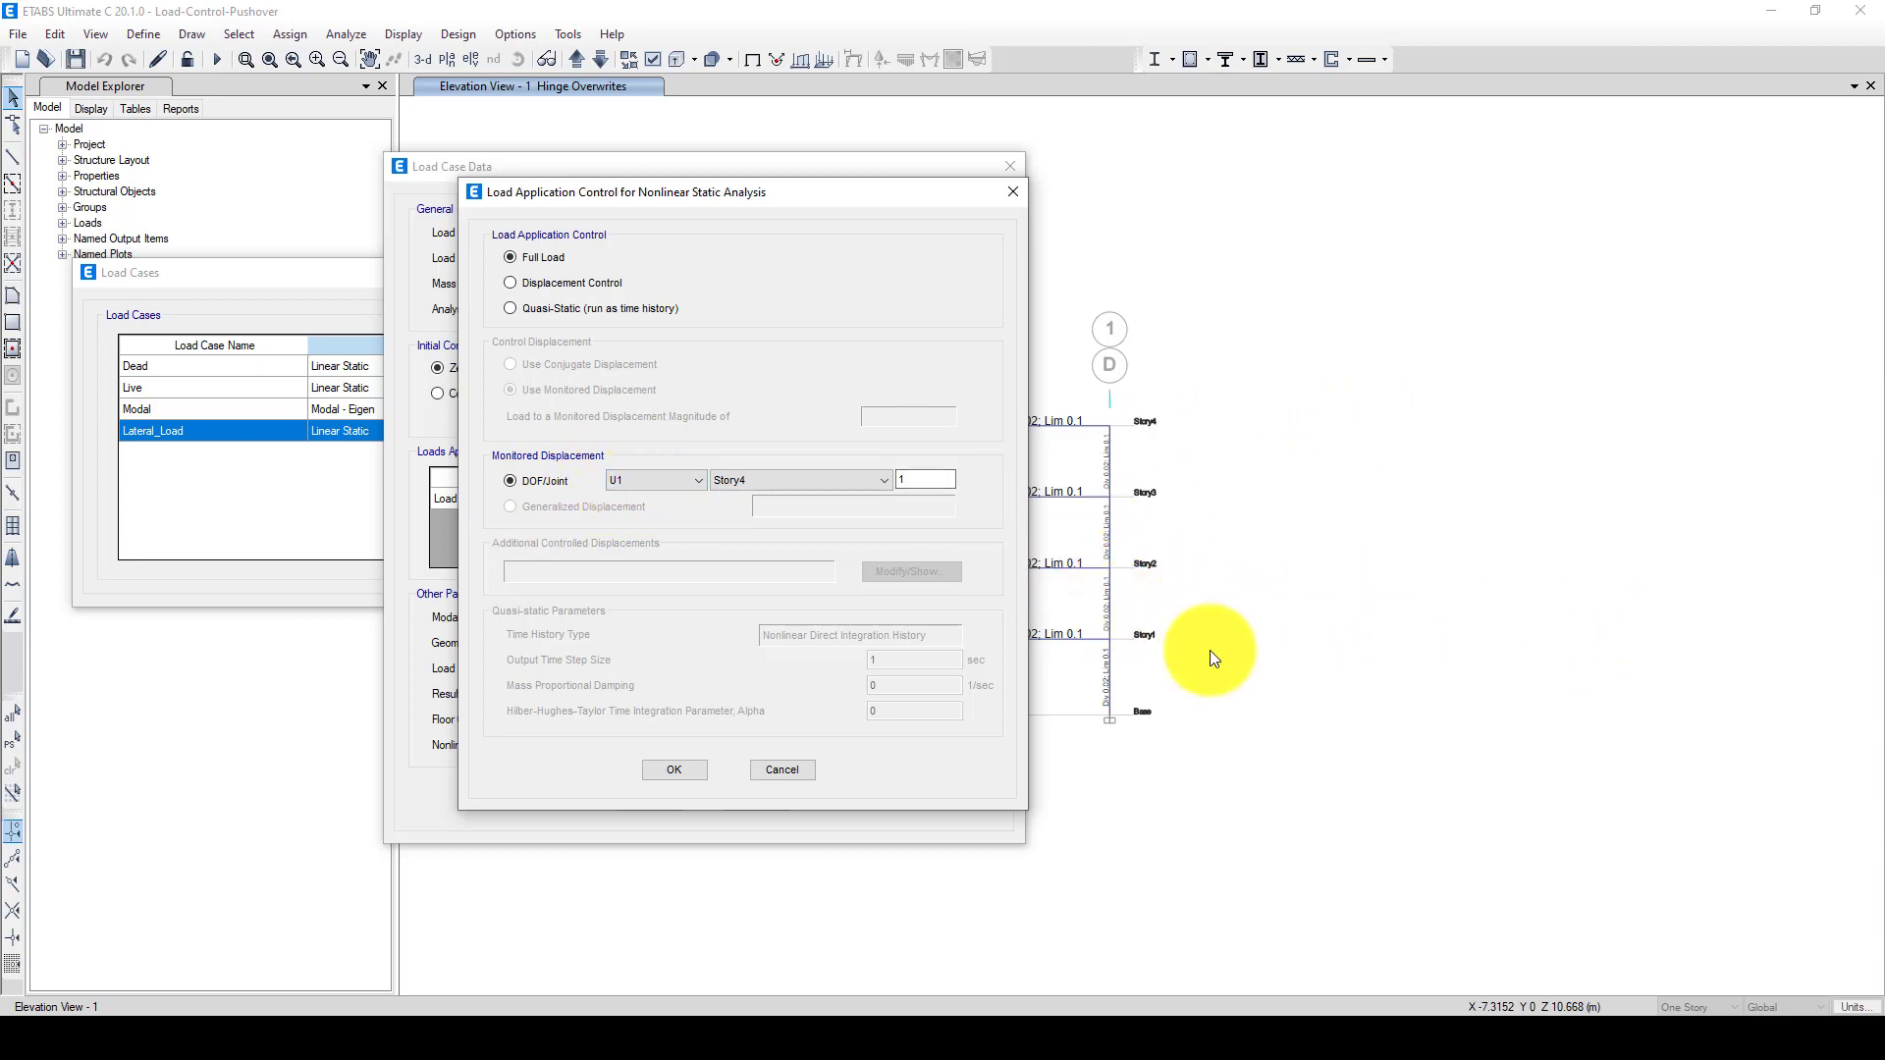
{"action": "left_click", "coordinate": [668, 769]}
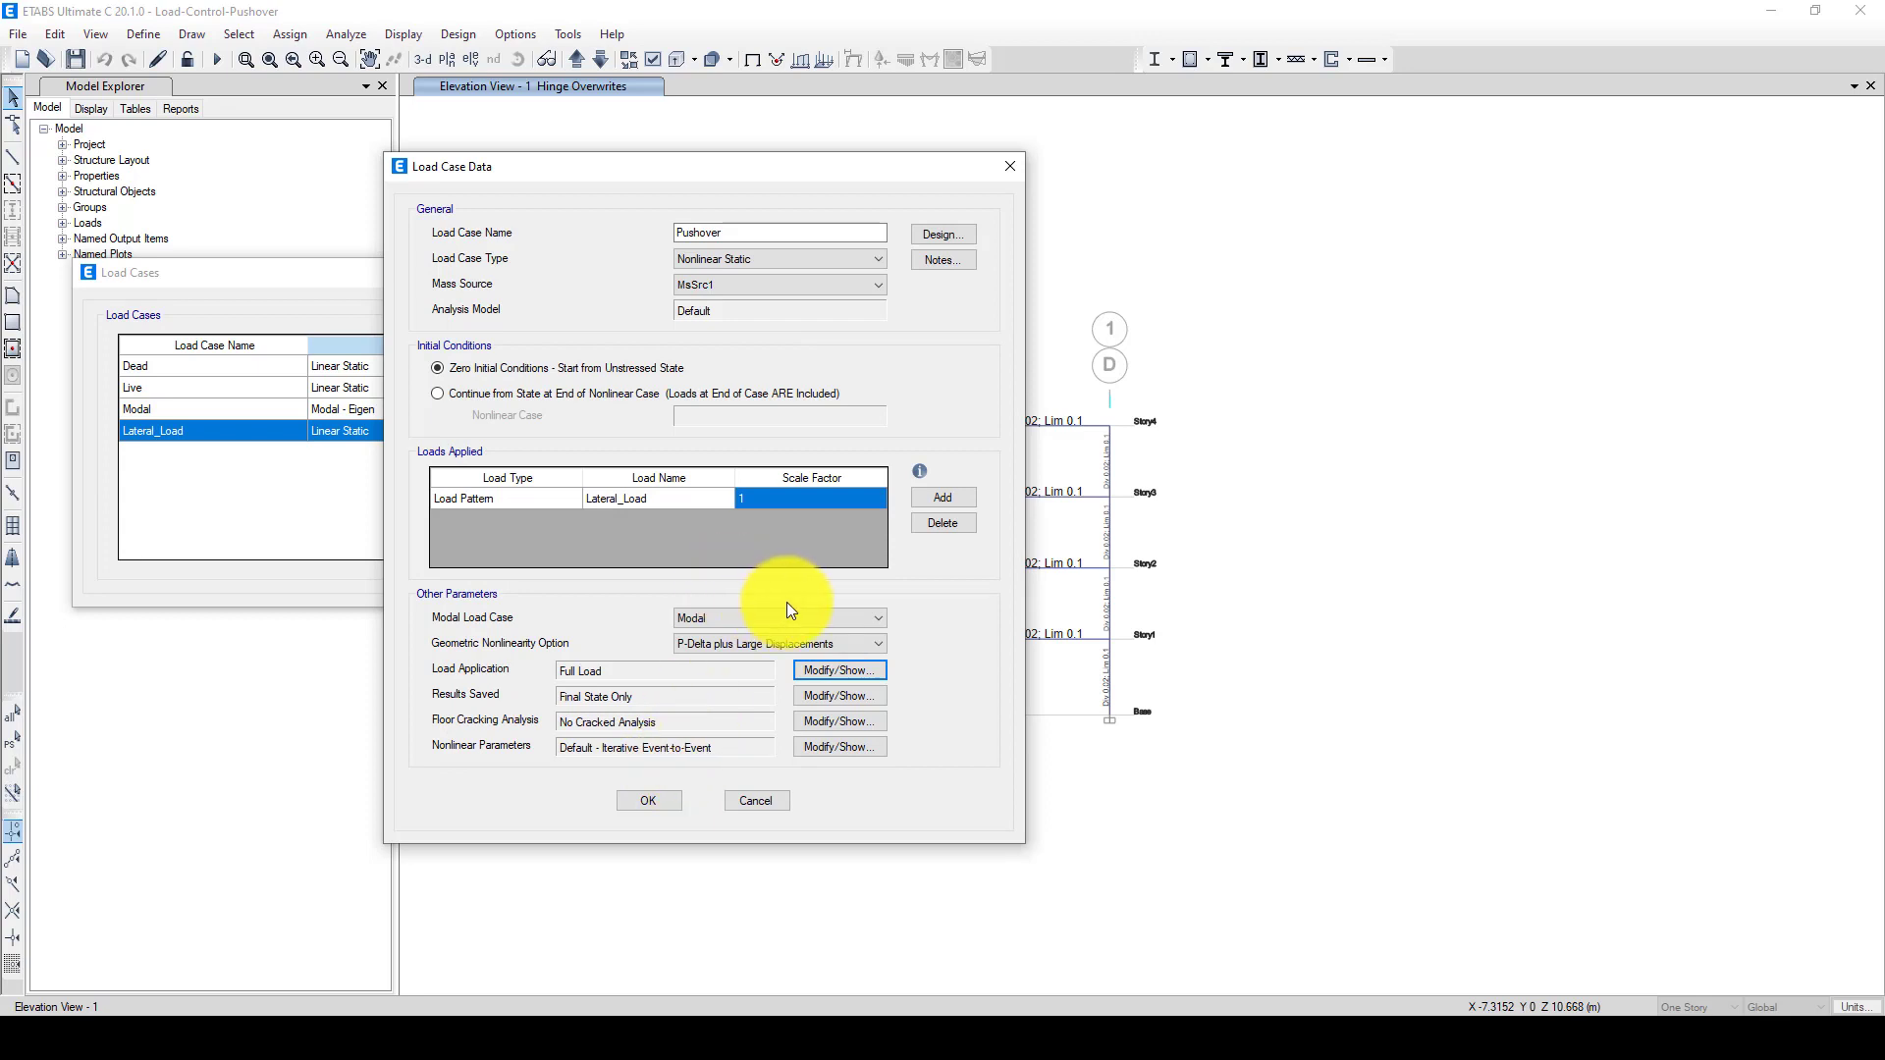
- Set the Pushover load case to save results at multiple states
{"action": "left_click", "coordinate": [847, 698]}
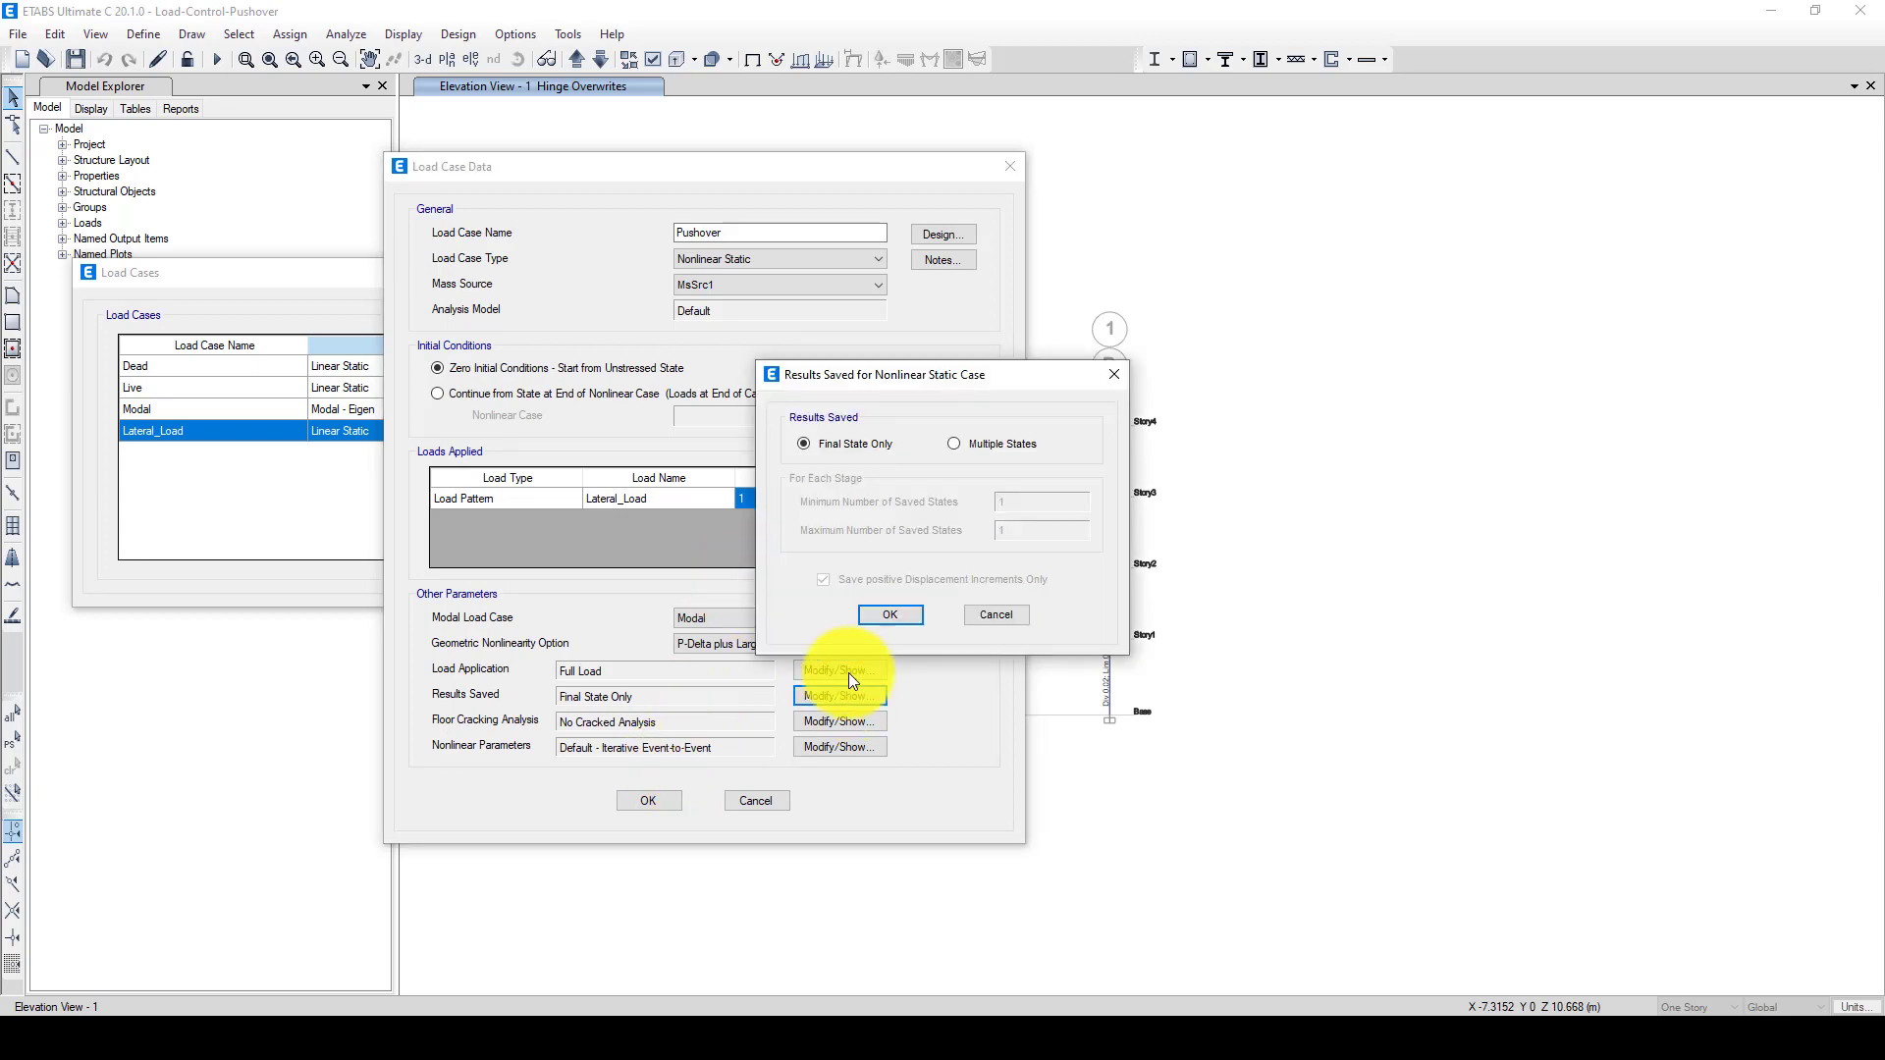
{"action": "left_click", "coordinate": [957, 445]}
{"action": "left_click", "coordinate": [890, 616]}
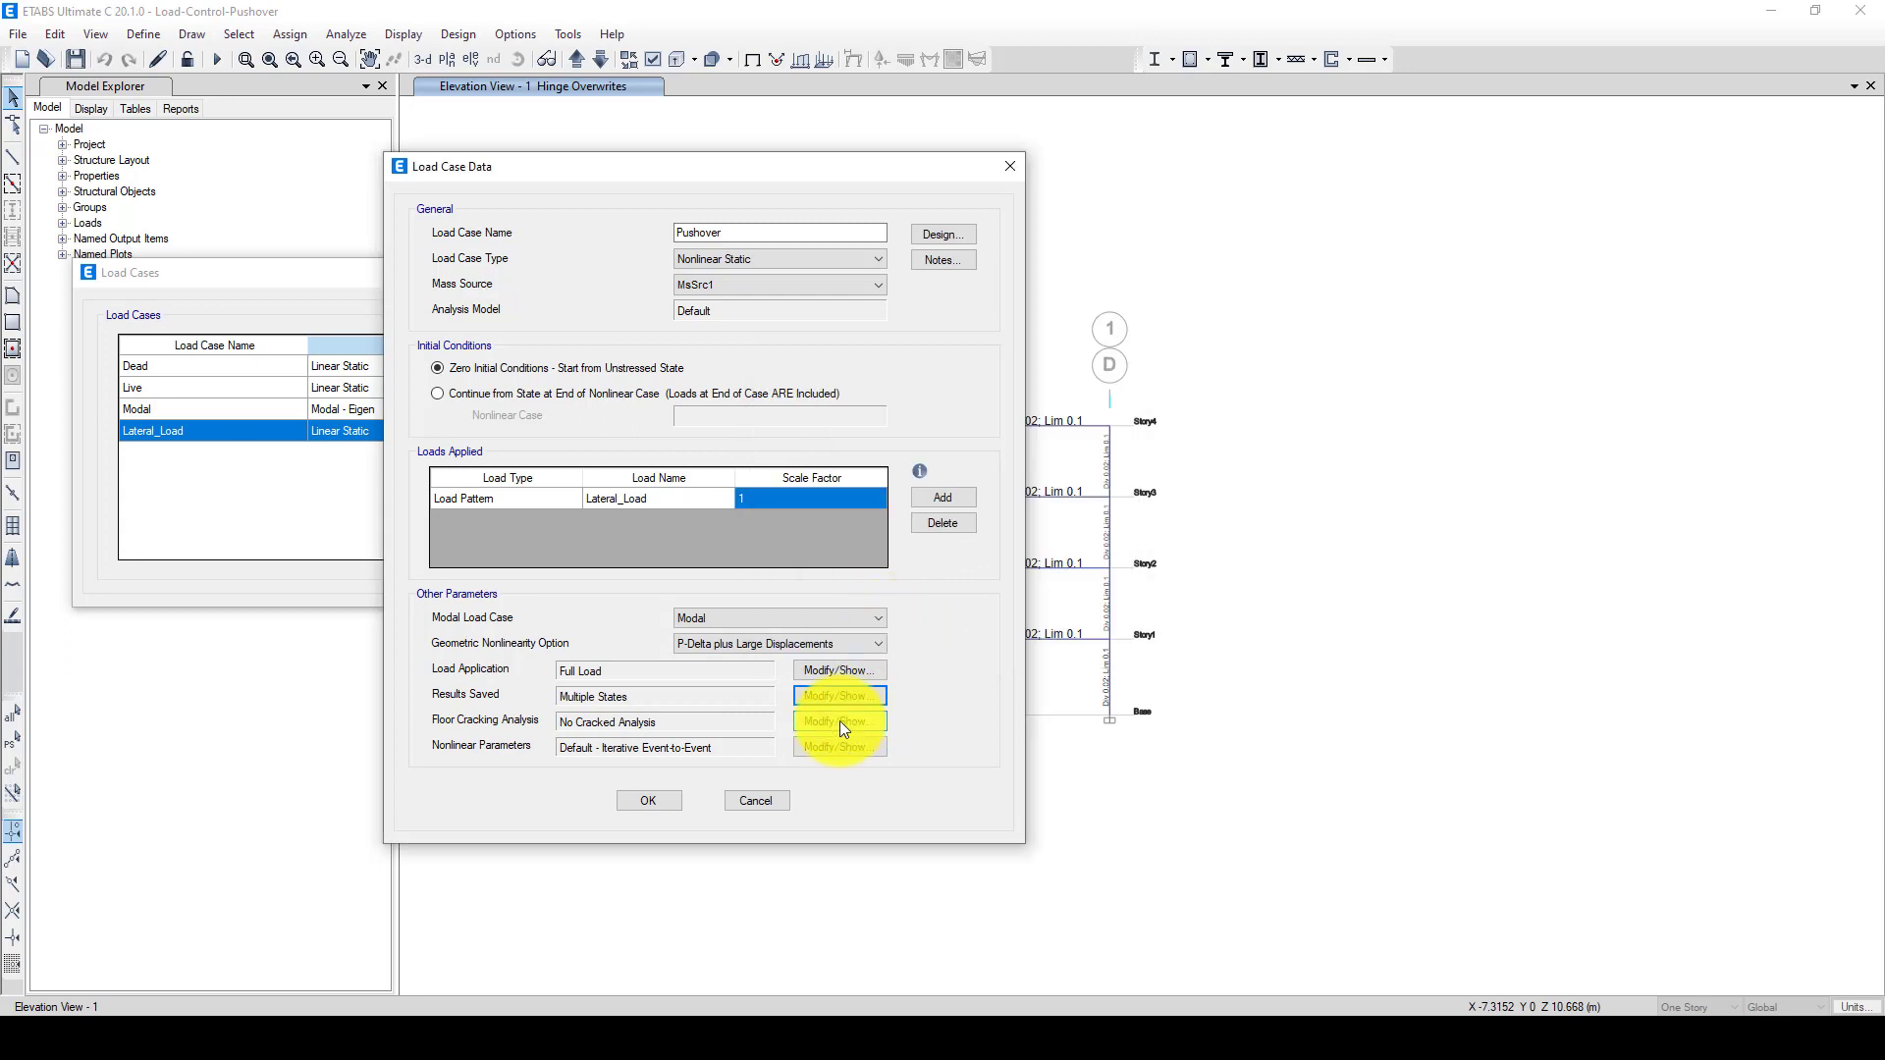
- Accept the load case definitions, run the analysis and dismiss its messages
{"action": "left_click", "coordinate": [650, 803]}
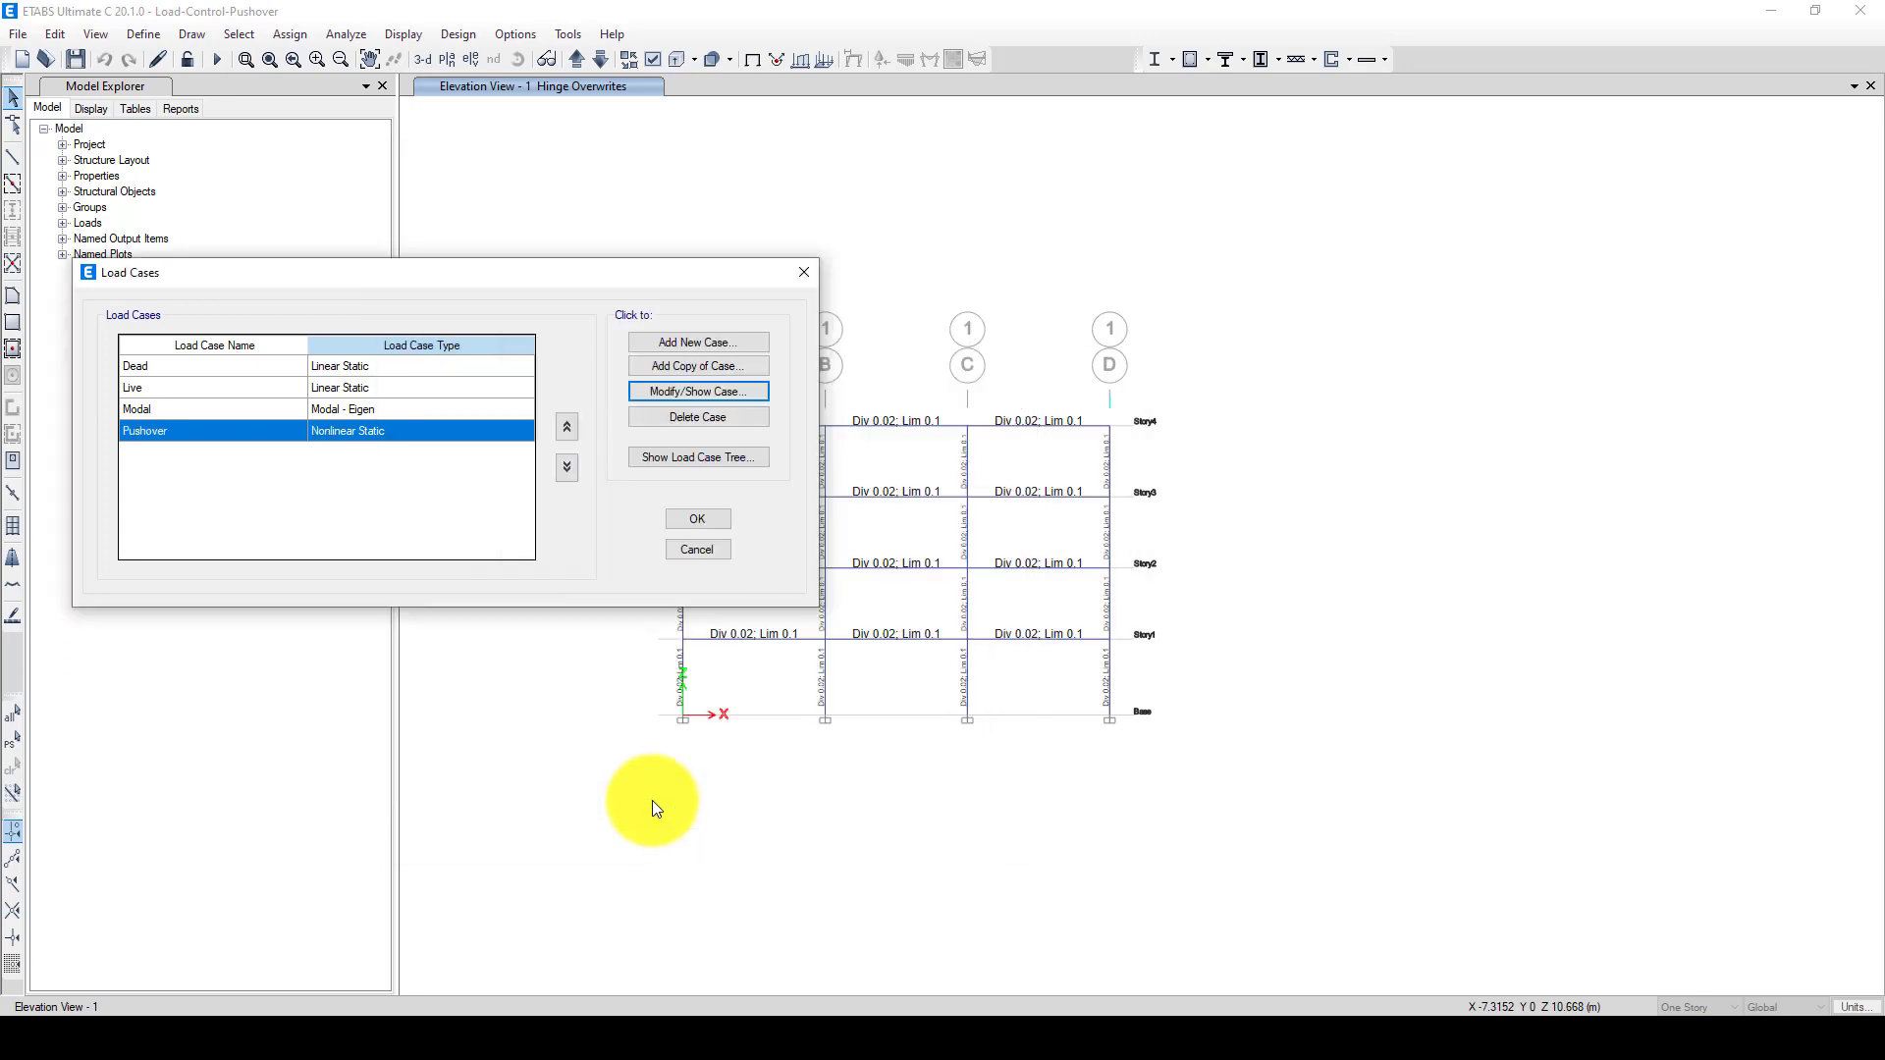
{"action": "left_click", "coordinate": [671, 529]}
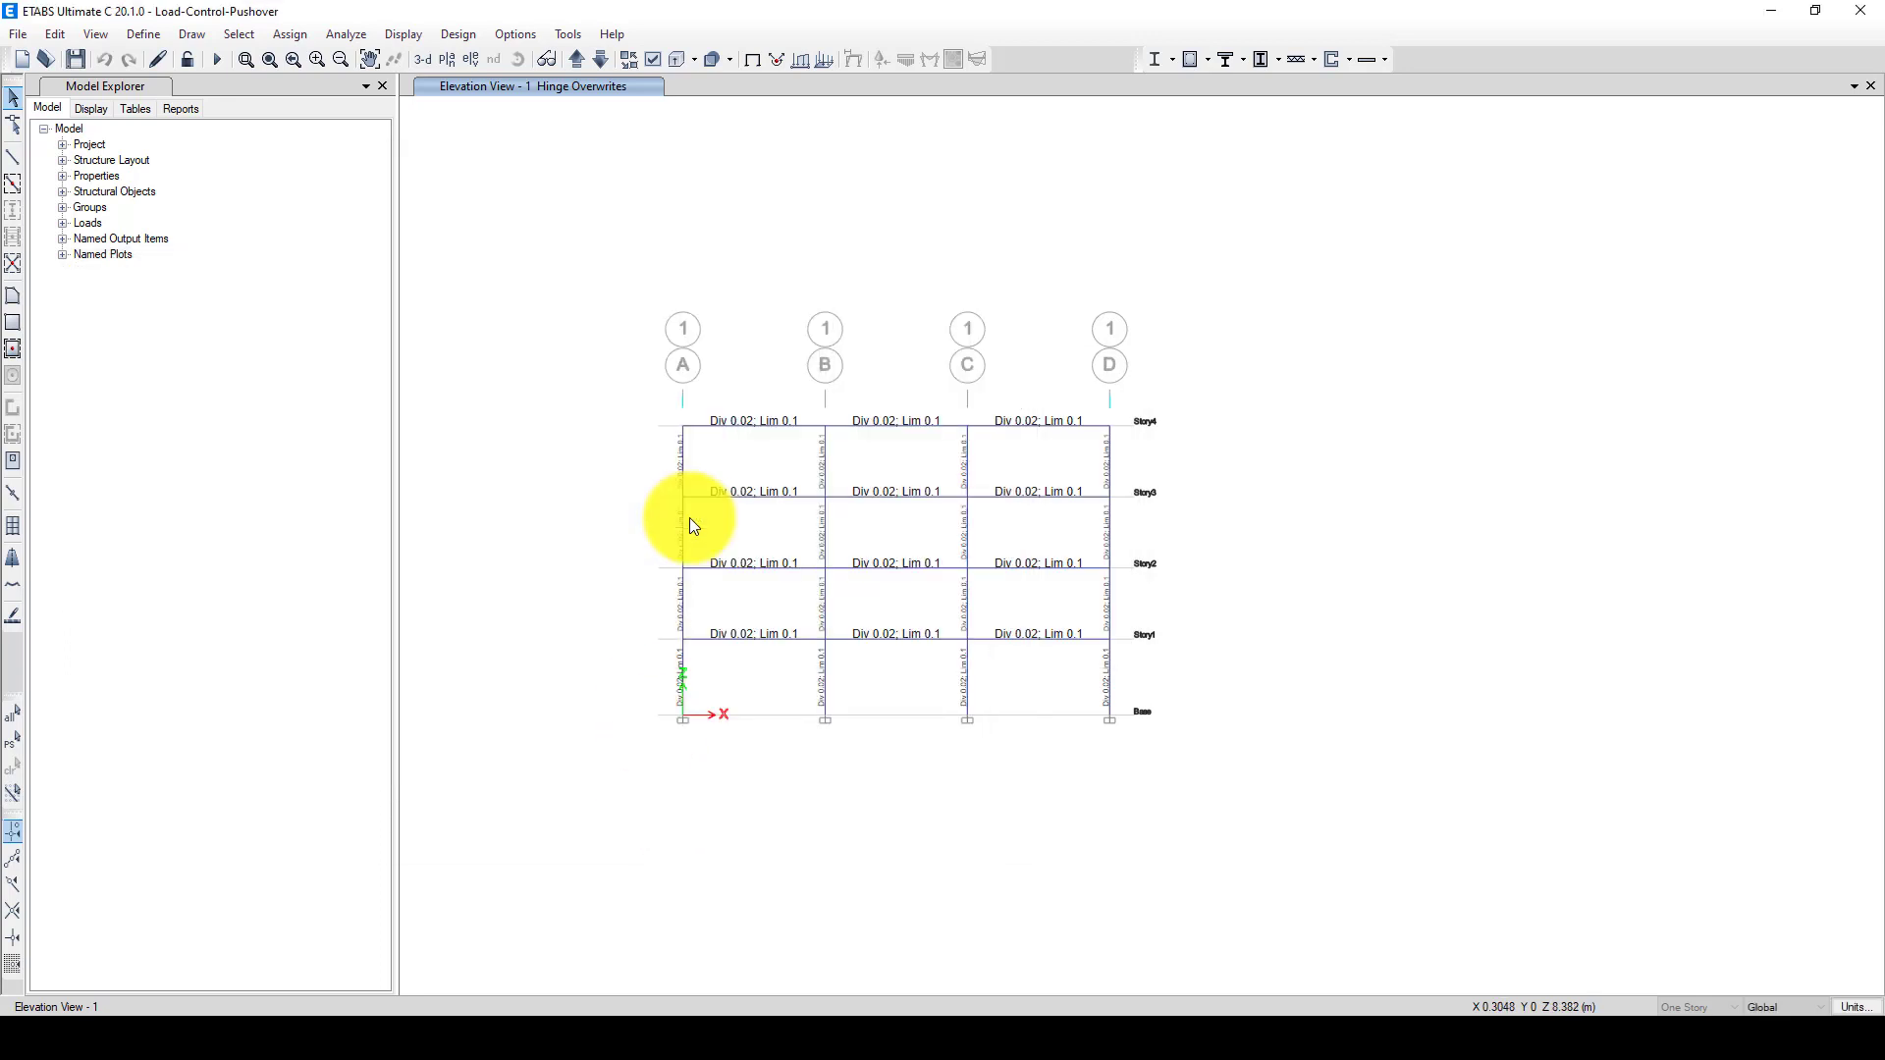
{"action": "left_click", "coordinate": [215, 61]}
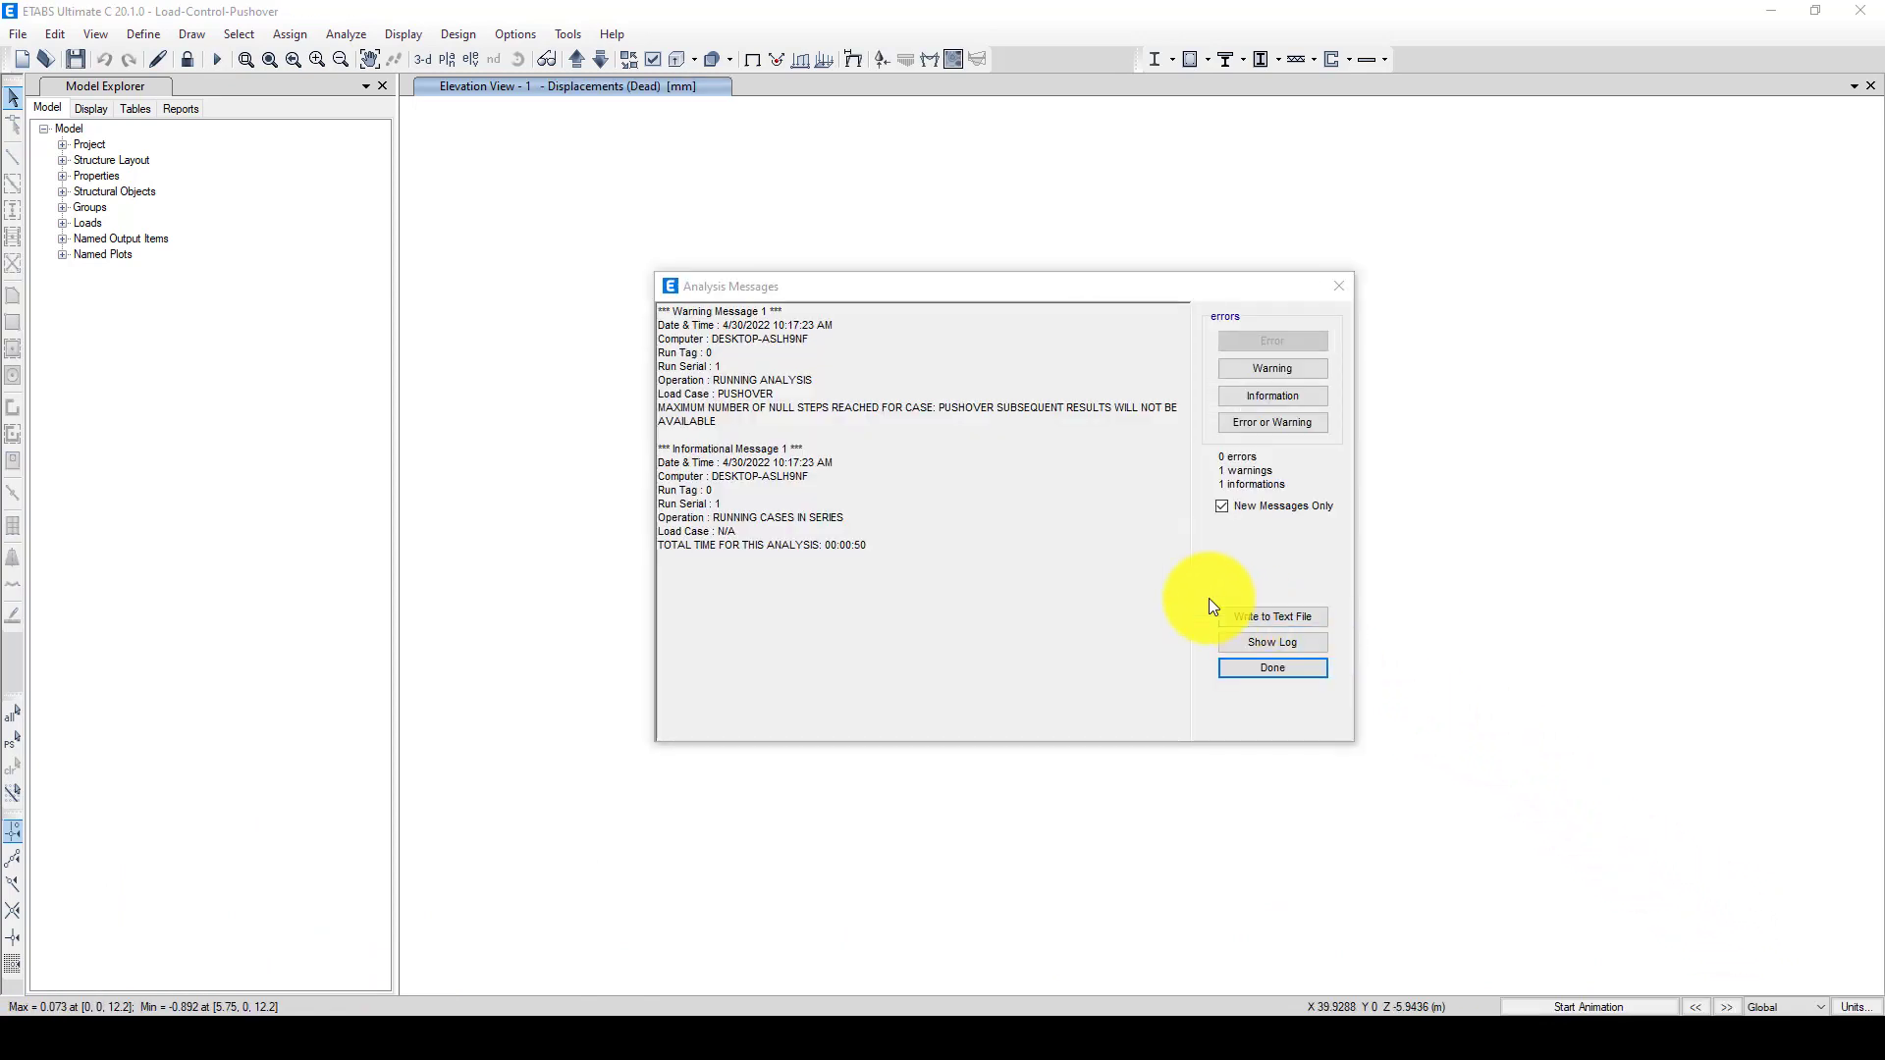
{"action": "left_click", "coordinate": [1272, 668]}
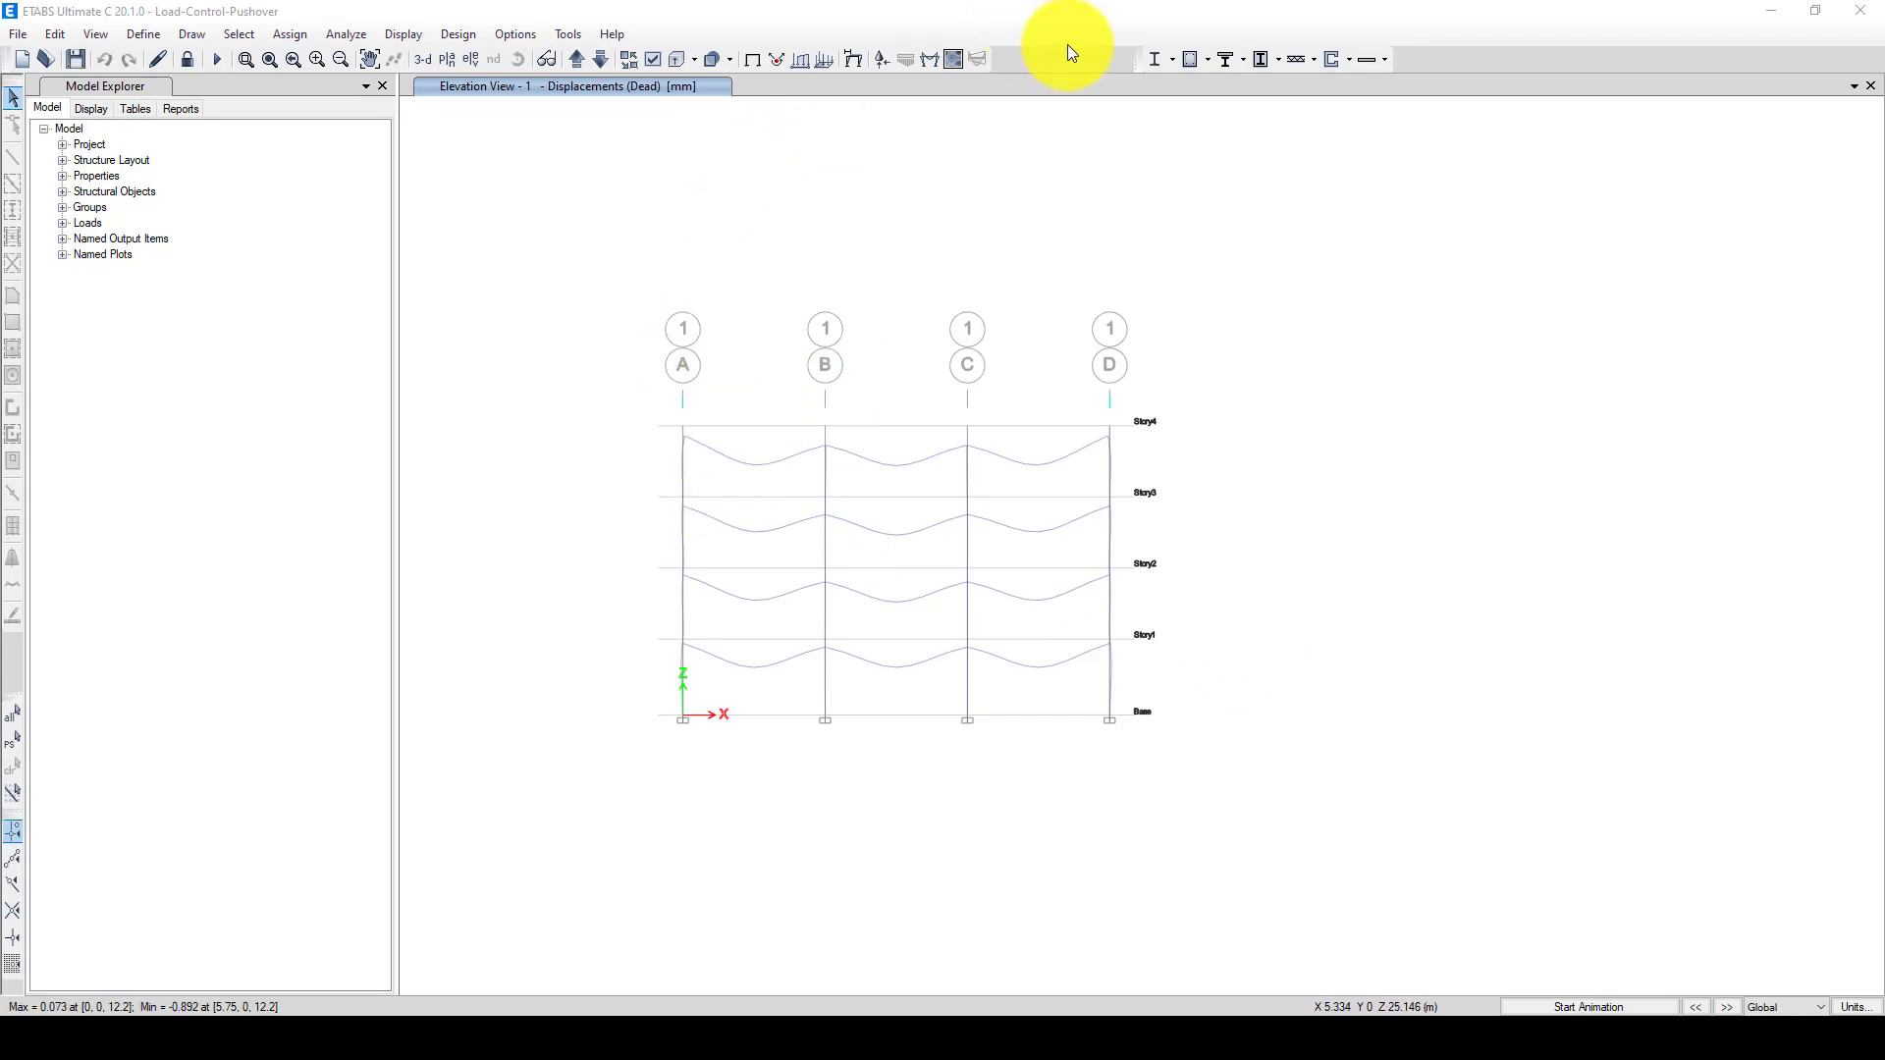
- Display the deformed shape for Pushover at step number 1, with contours drawn on objects for Displacement UX
{"action": "left_click", "coordinate": [854, 57]}
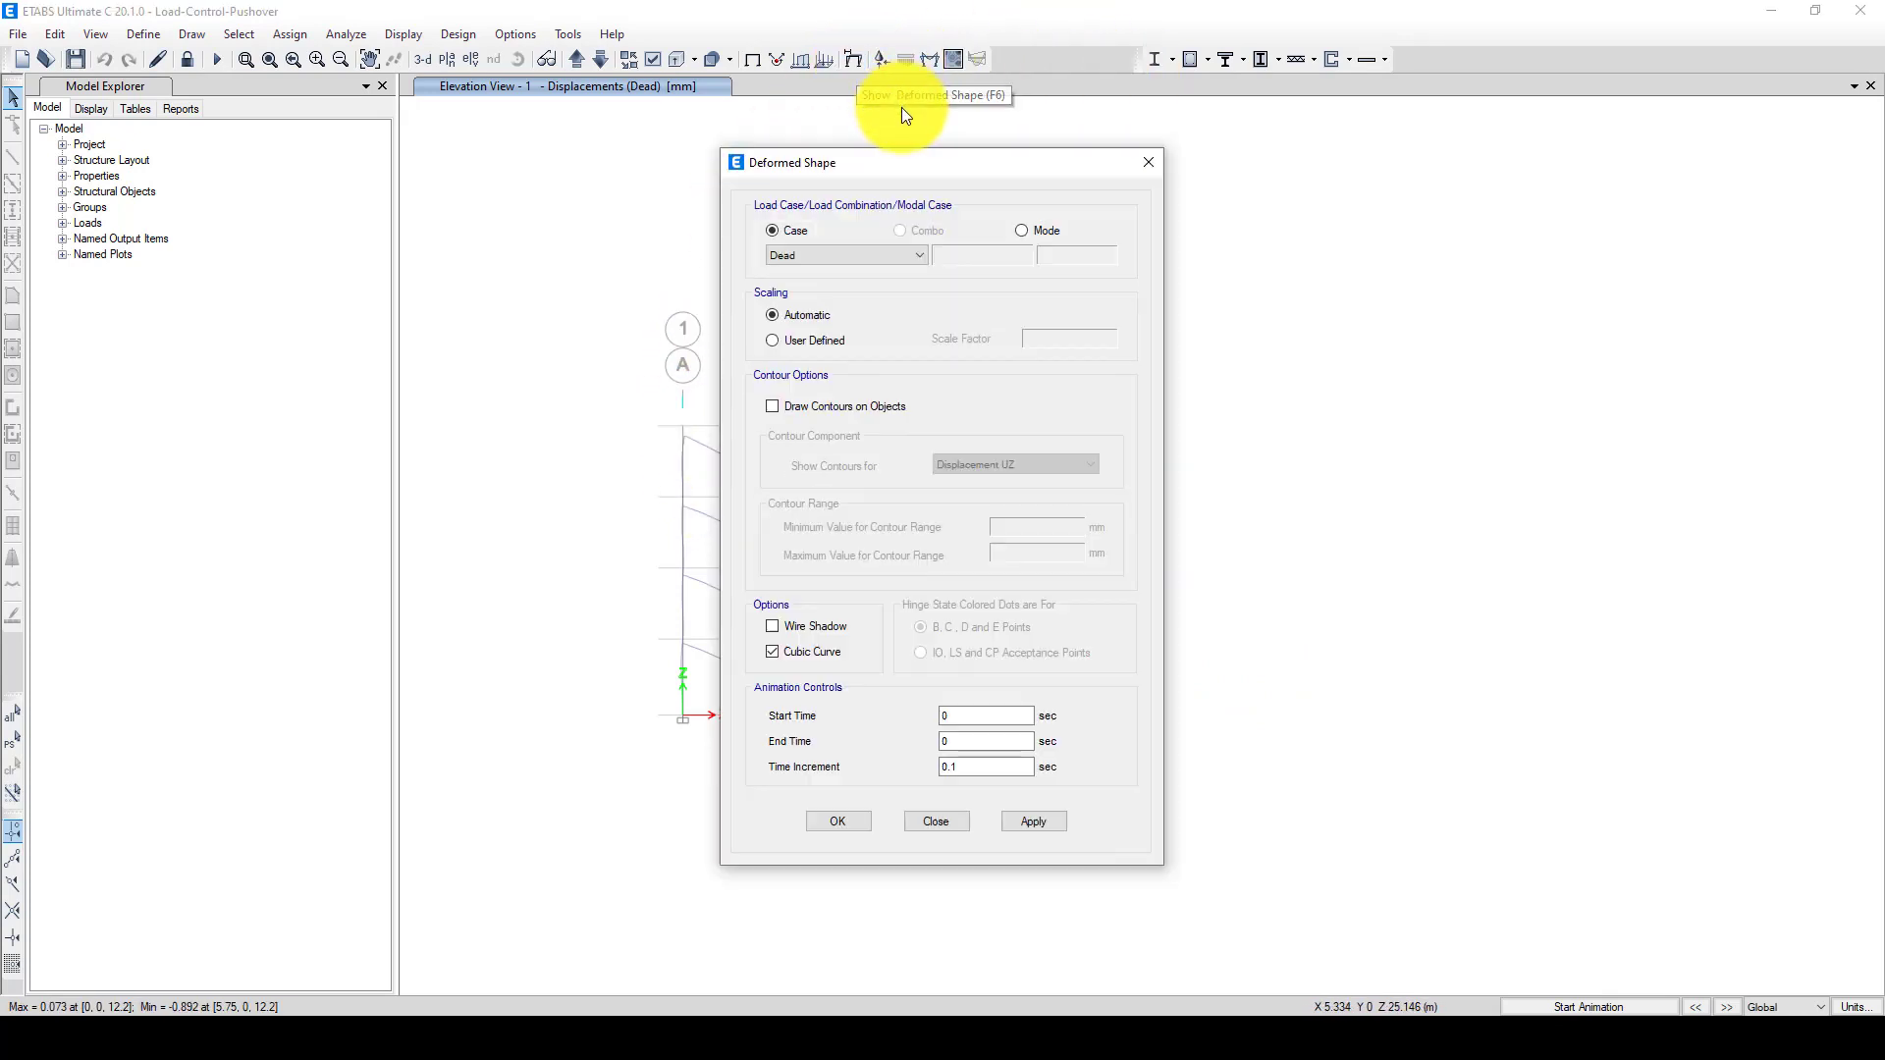
{"action": "left_click", "coordinate": [803, 248]}
{"action": "left_click", "coordinate": [810, 294]}
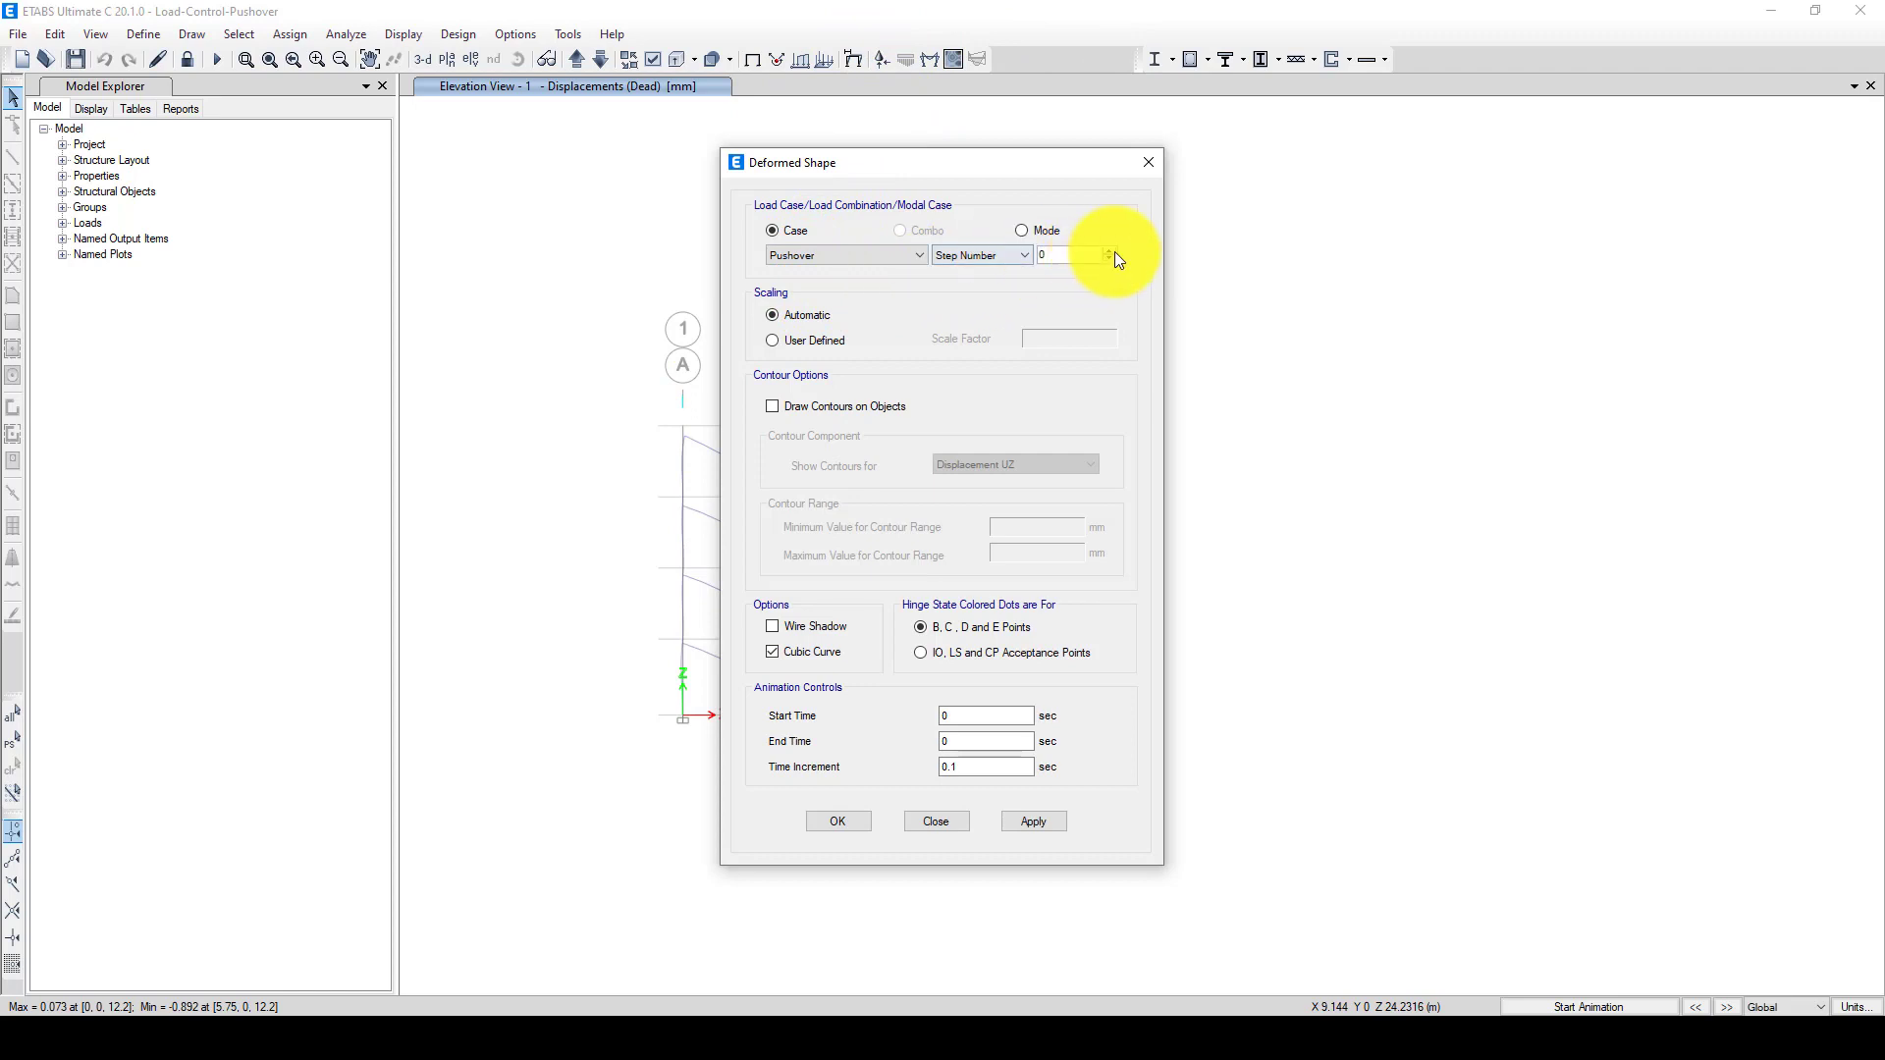
{"action": "left_click", "coordinate": [806, 407]}
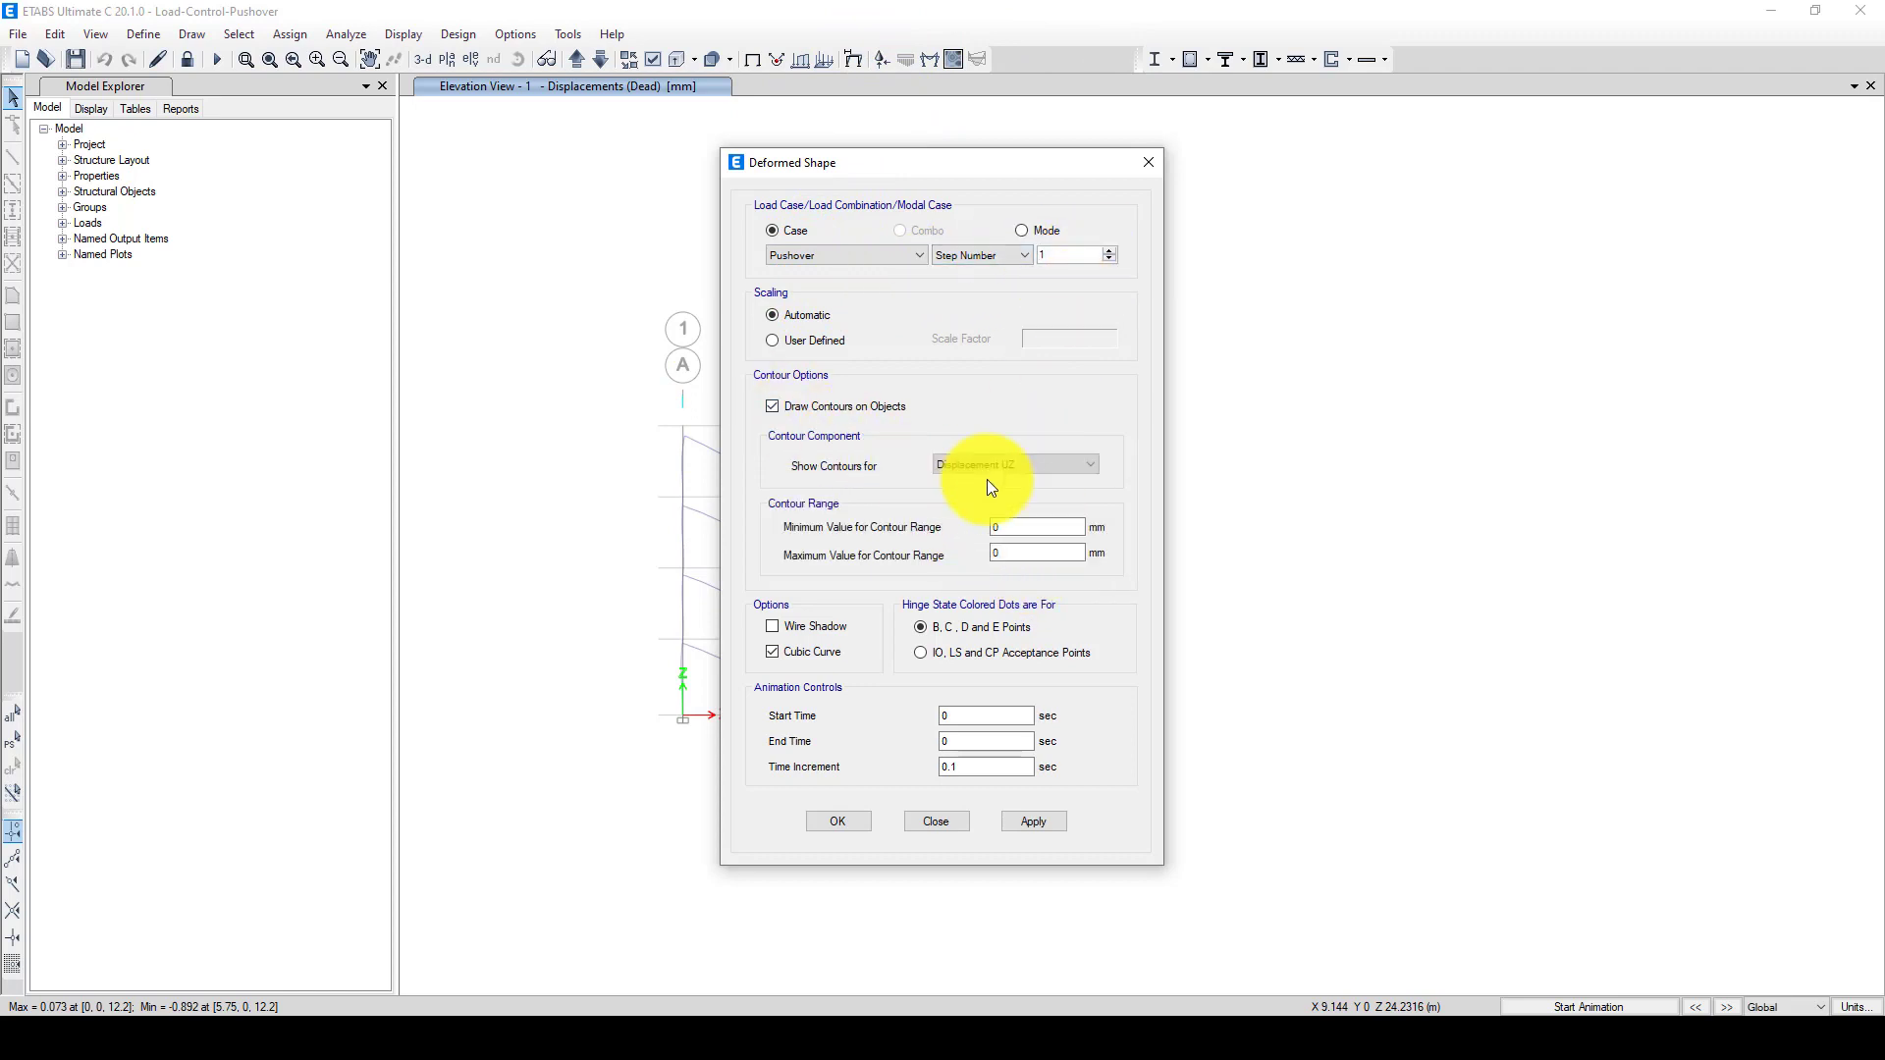
{"action": "left_click", "coordinate": [996, 468]}
{"action": "left_click", "coordinate": [1003, 485]}
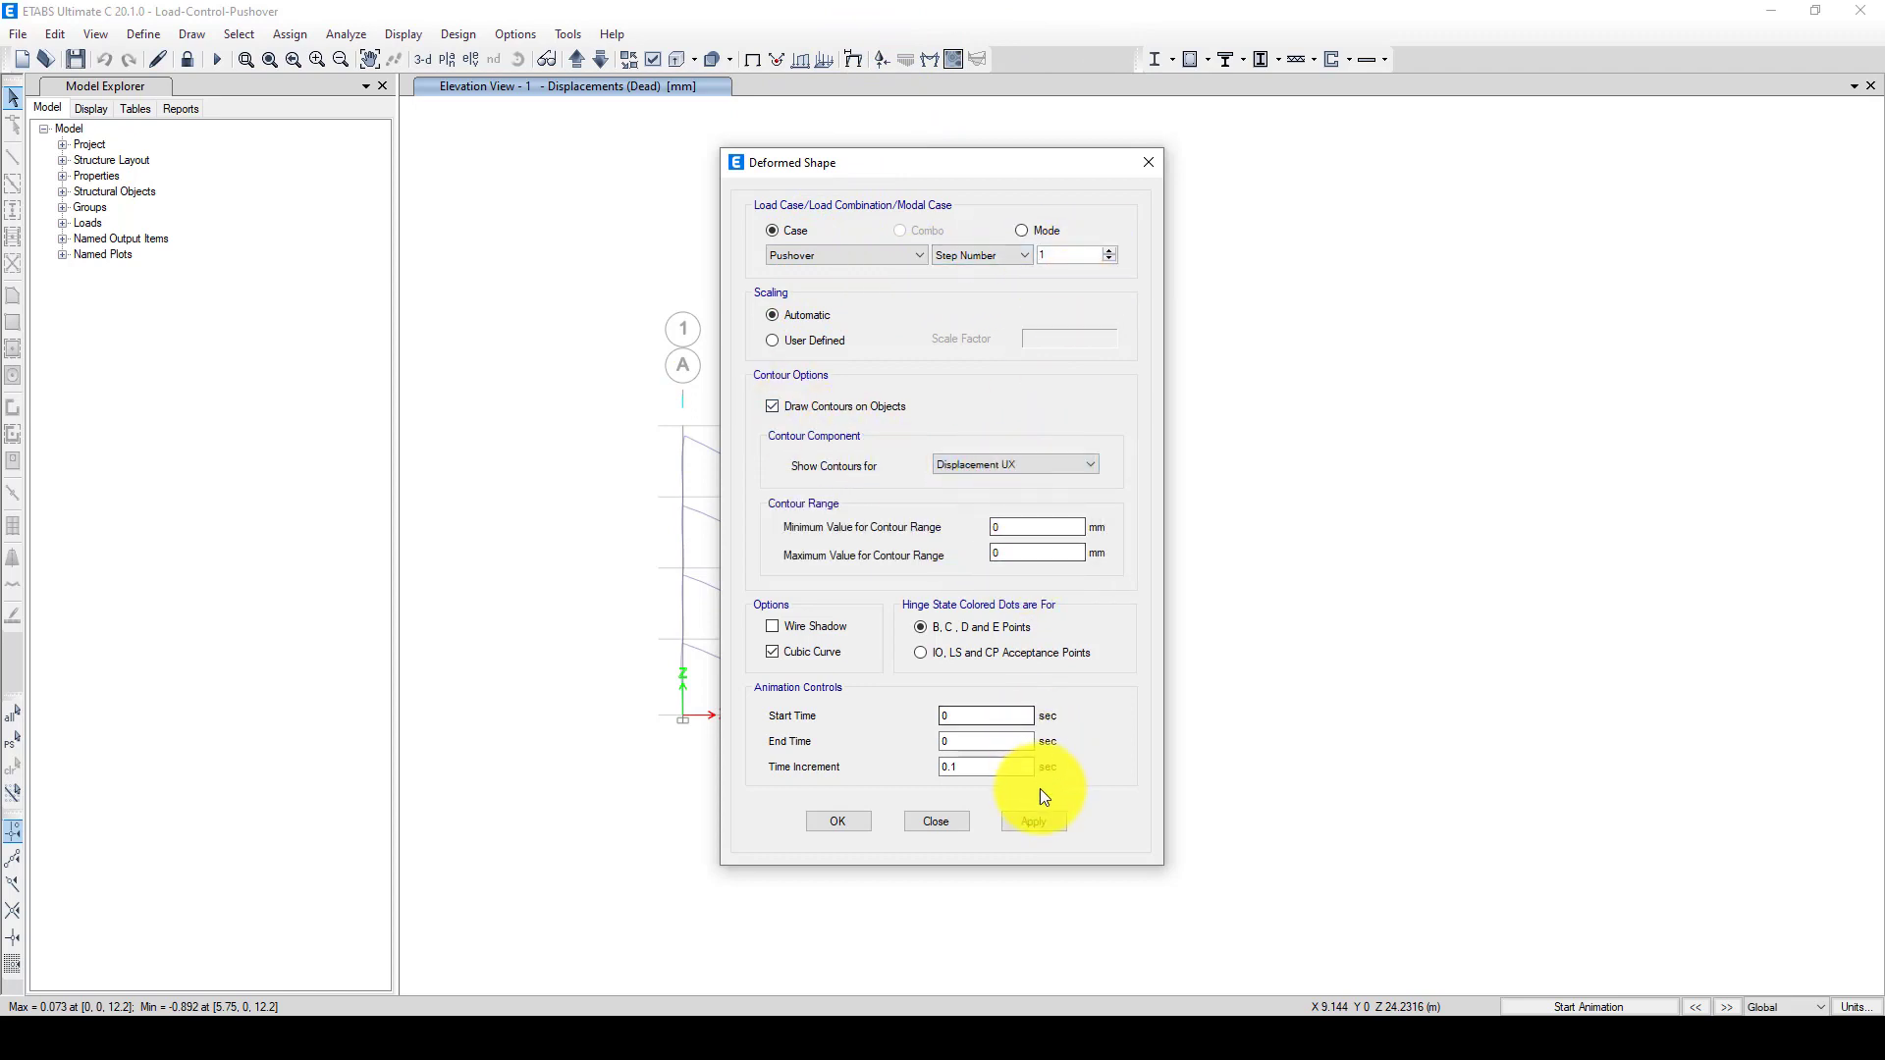
{"action": "left_click", "coordinate": [1033, 823]}
- Make the hinge state colored dots represent IO, LS and CP acceptance points and accept the deformed shape settings
{"action": "left_click", "coordinate": [940, 652]}
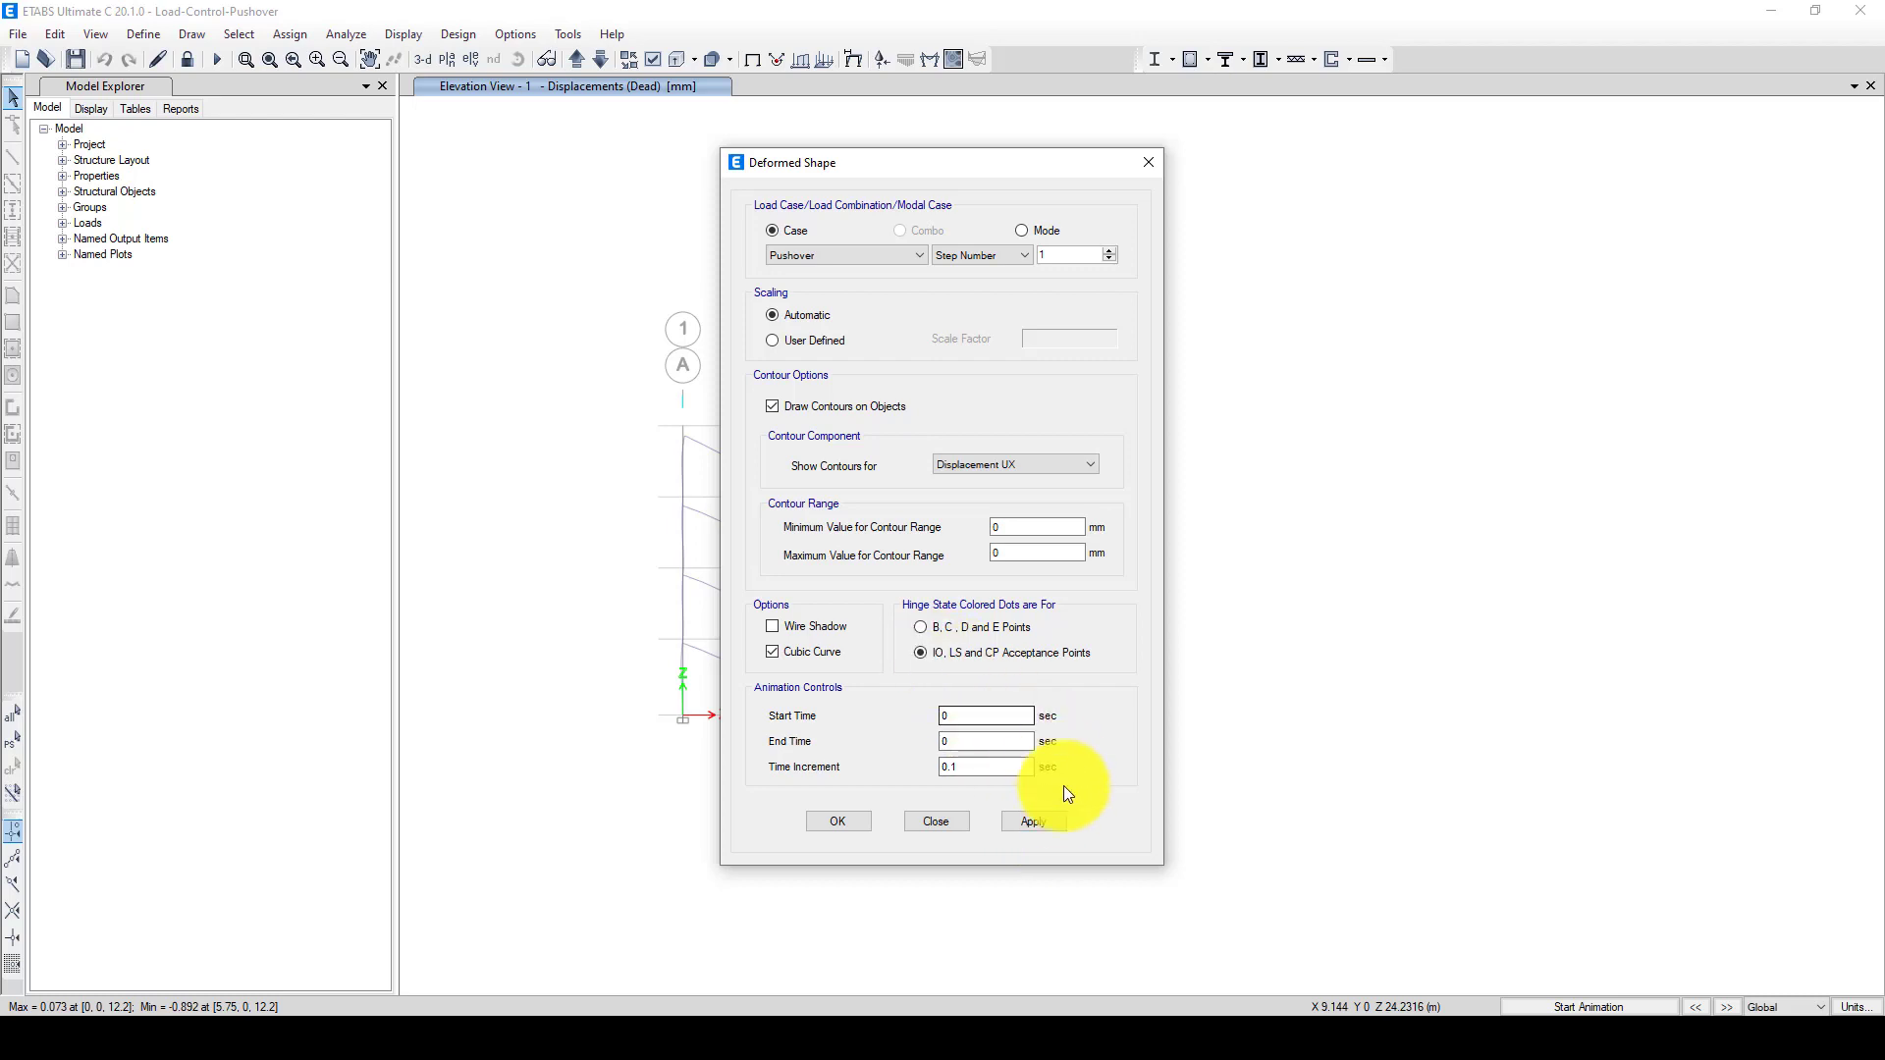
{"action": "left_click", "coordinate": [1037, 819]}
{"action": "left_click", "coordinate": [853, 819]}
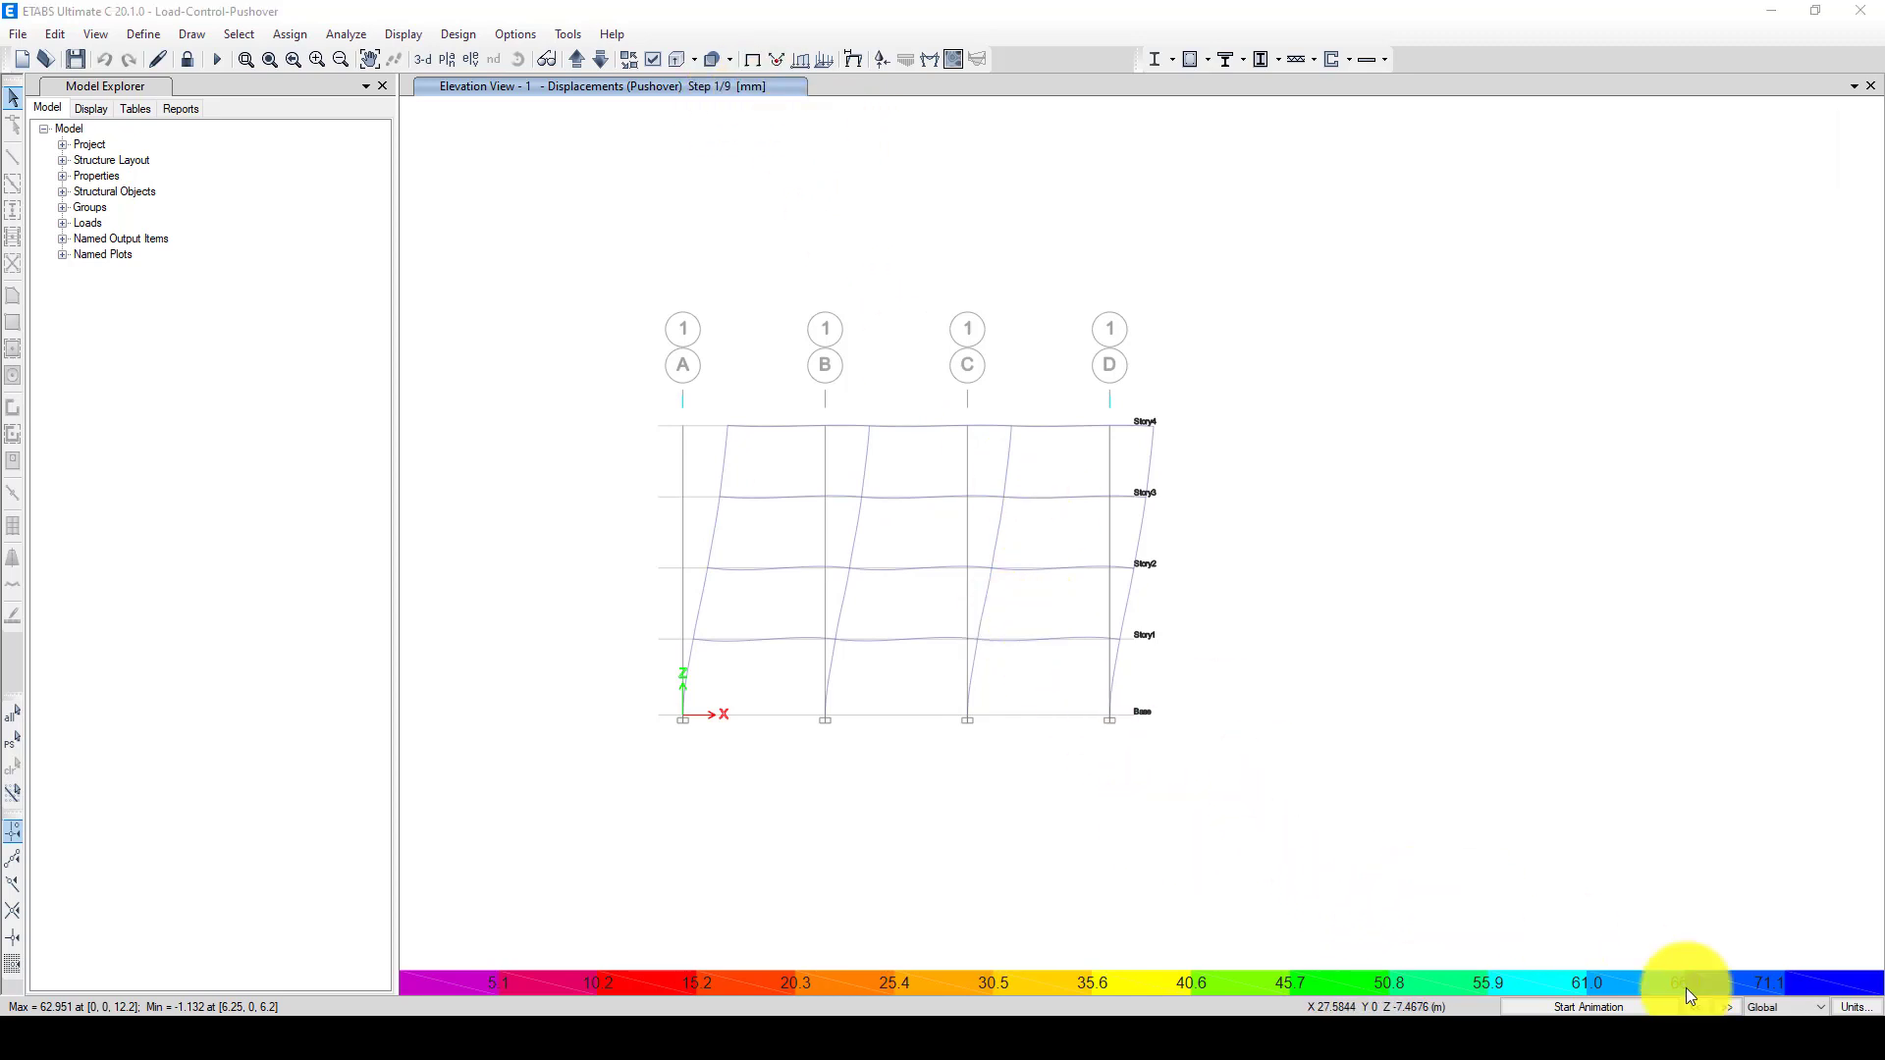
- Step through the Pushover deformed shapes up to step 9 to examine how the hinge states develop
{"action": "left_click", "coordinate": [1726, 1008]}
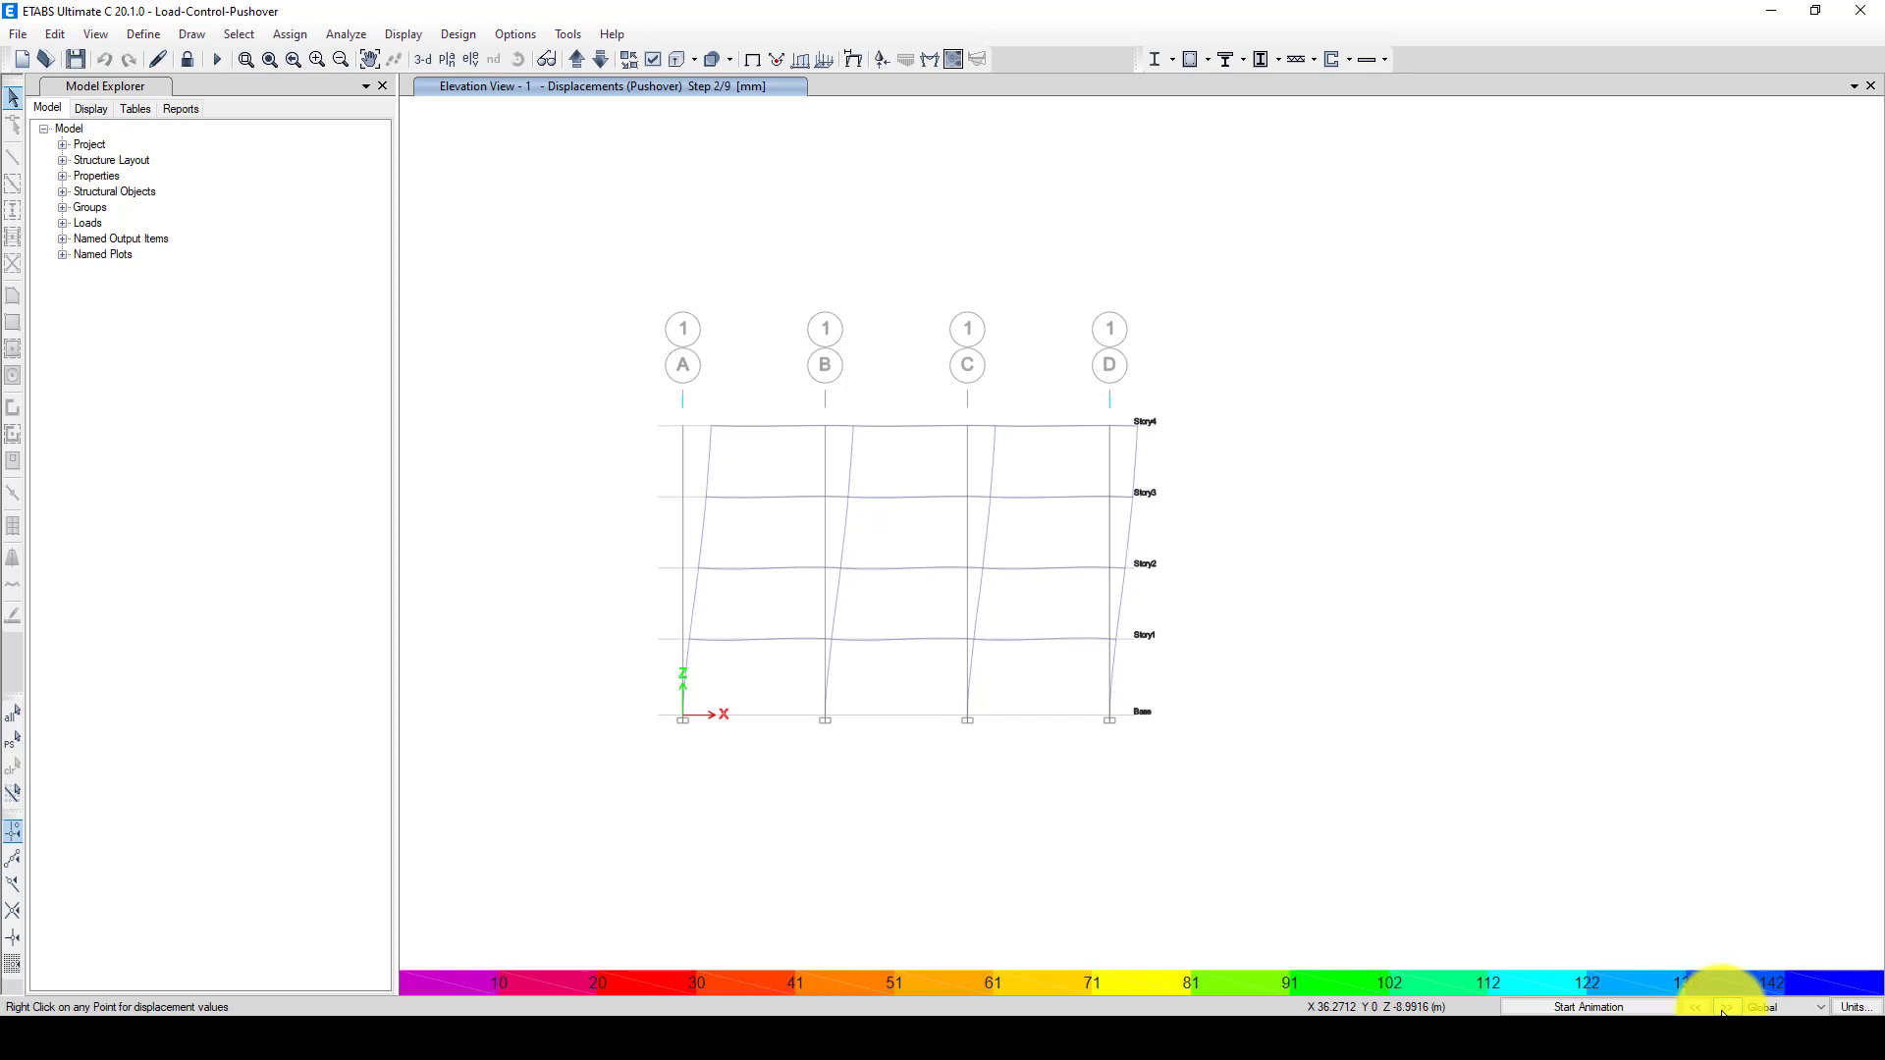
{"action": "left_click", "coordinate": [1726, 1008]}
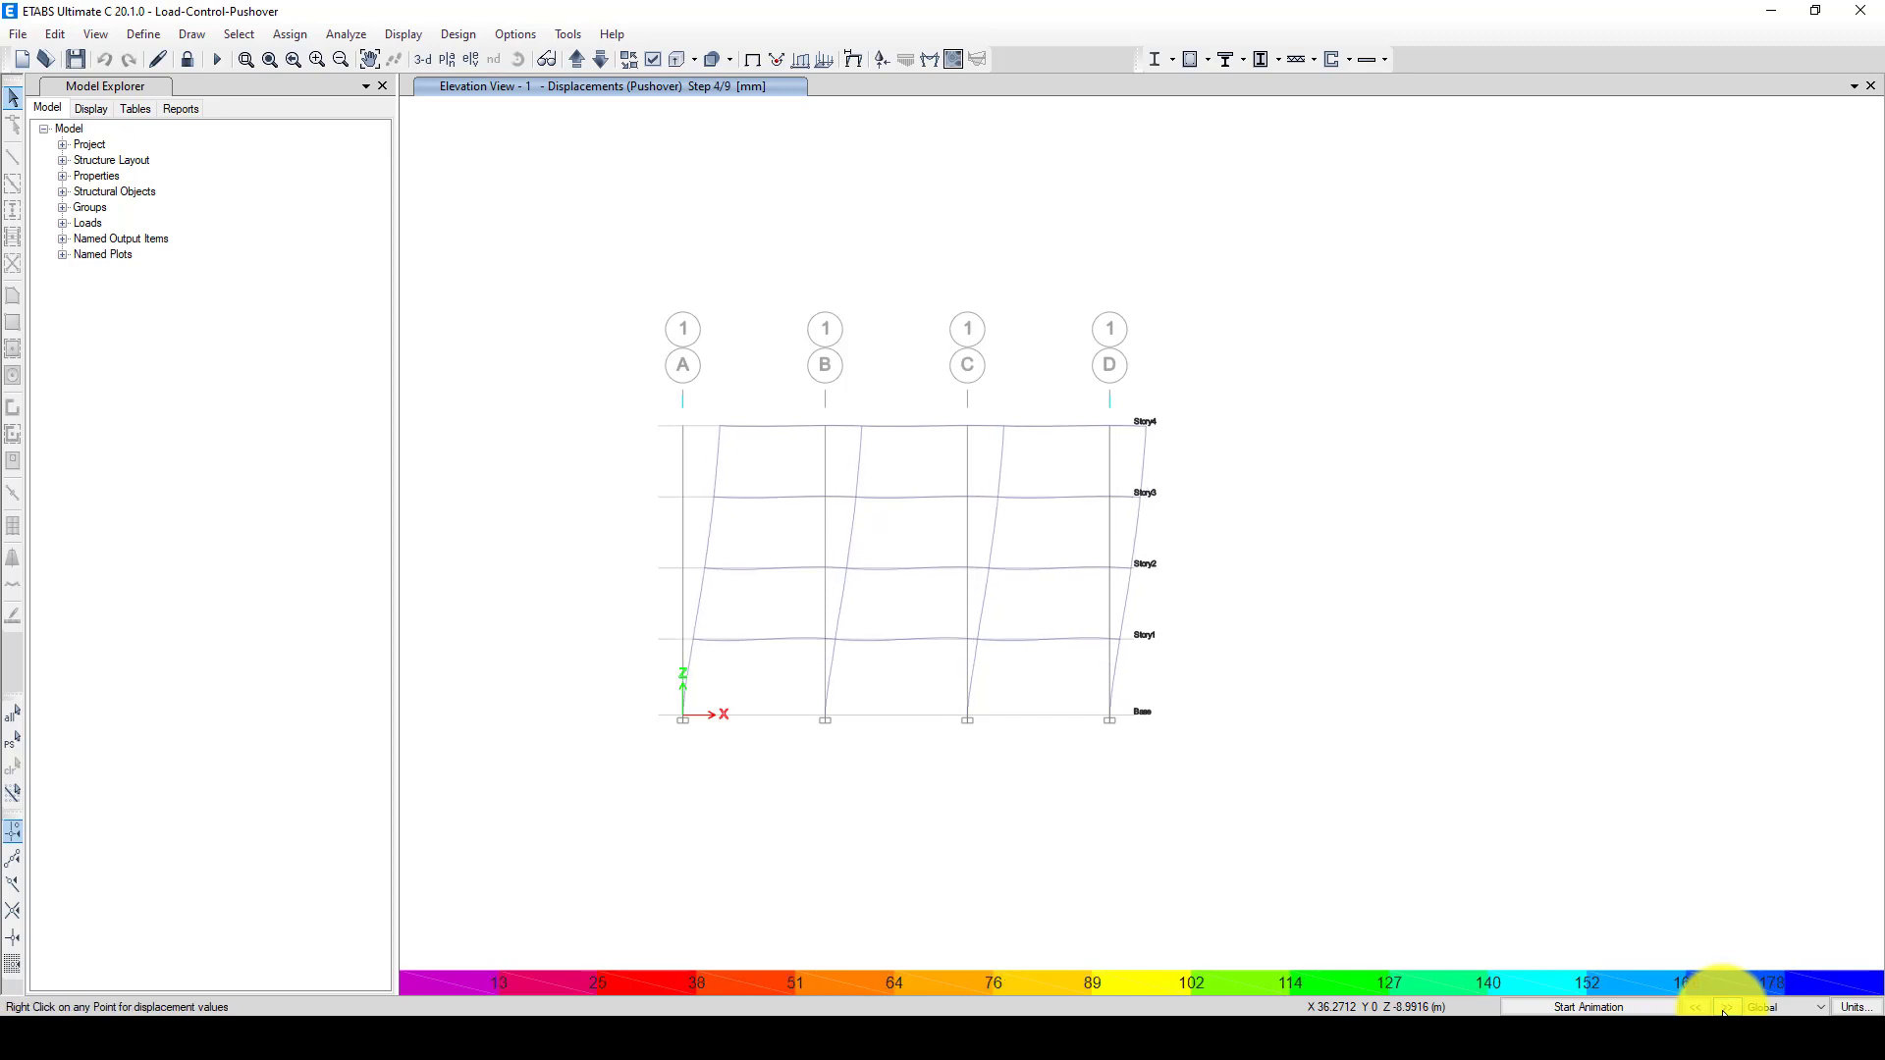
{"action": "left_click", "coordinate": [1726, 1007]}
{"action": "left_click", "coordinate": [1726, 1007]}
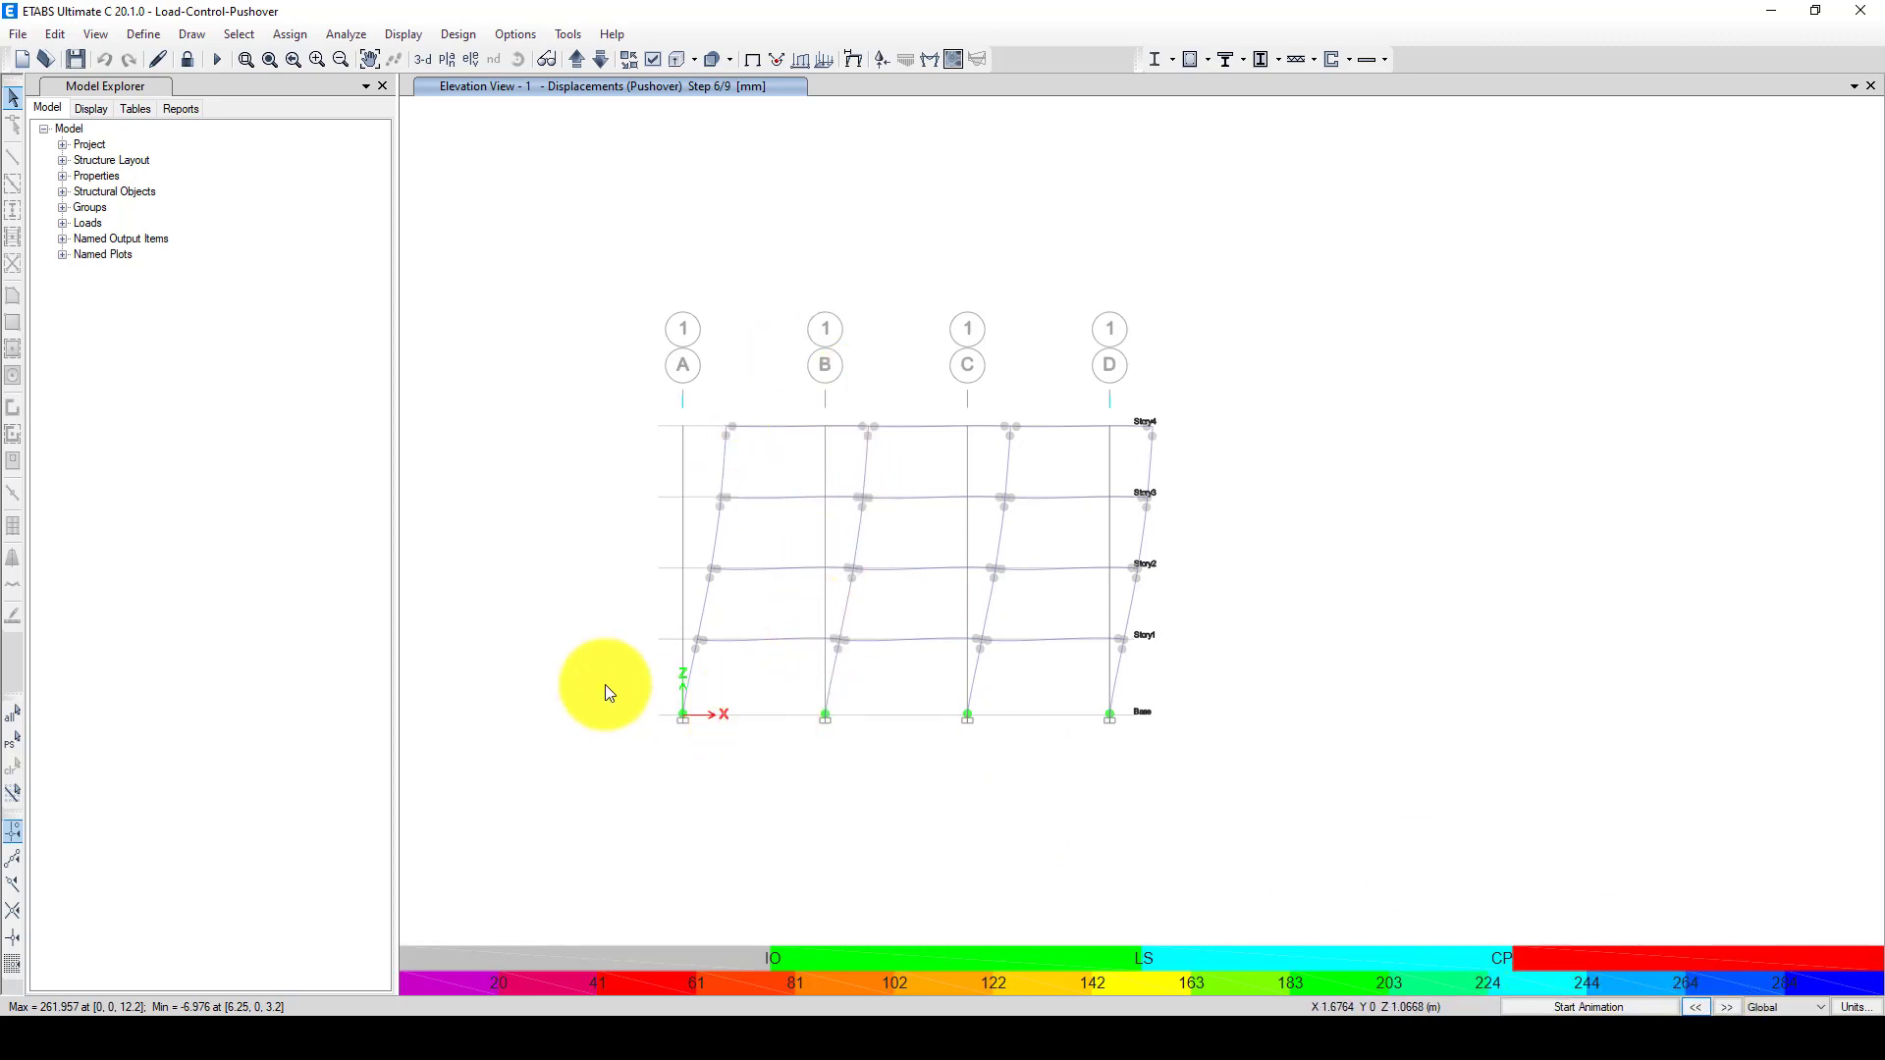
{"action": "left_click", "coordinate": [1726, 1007]}
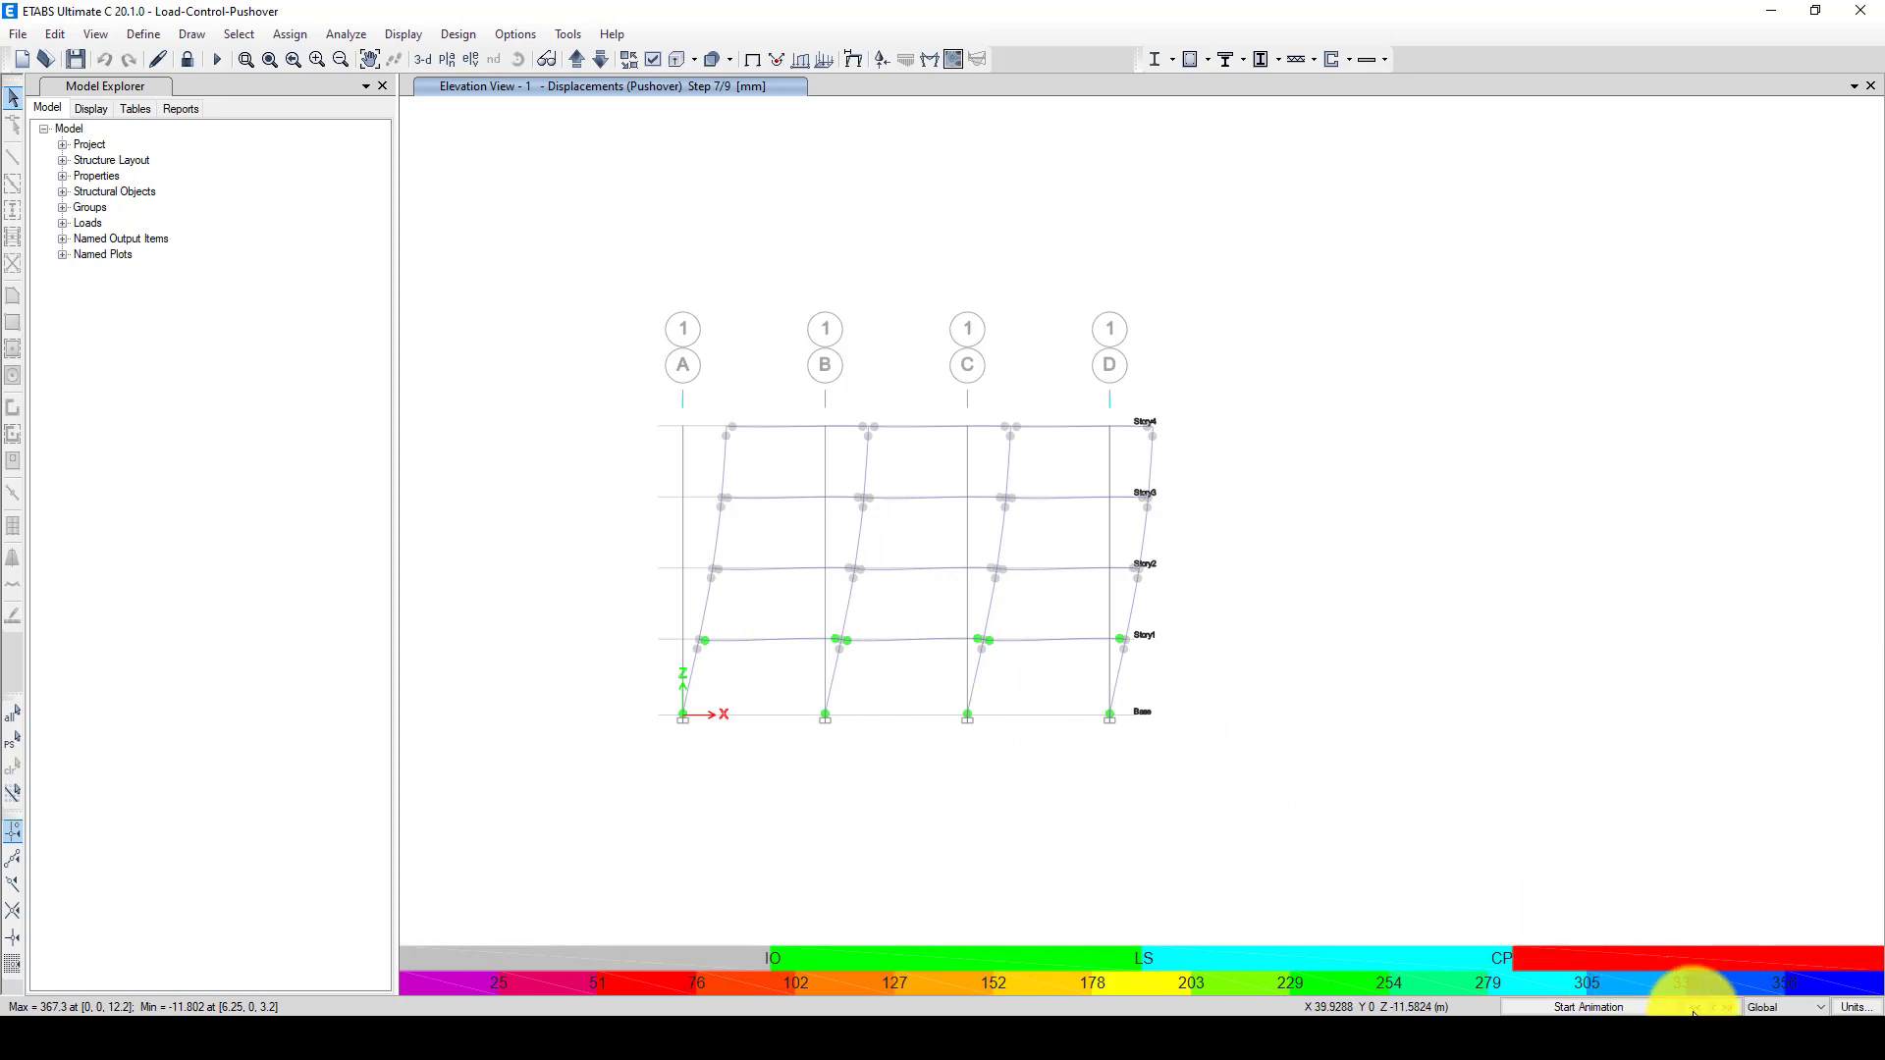
{"action": "left_click", "coordinate": [1726, 1008]}
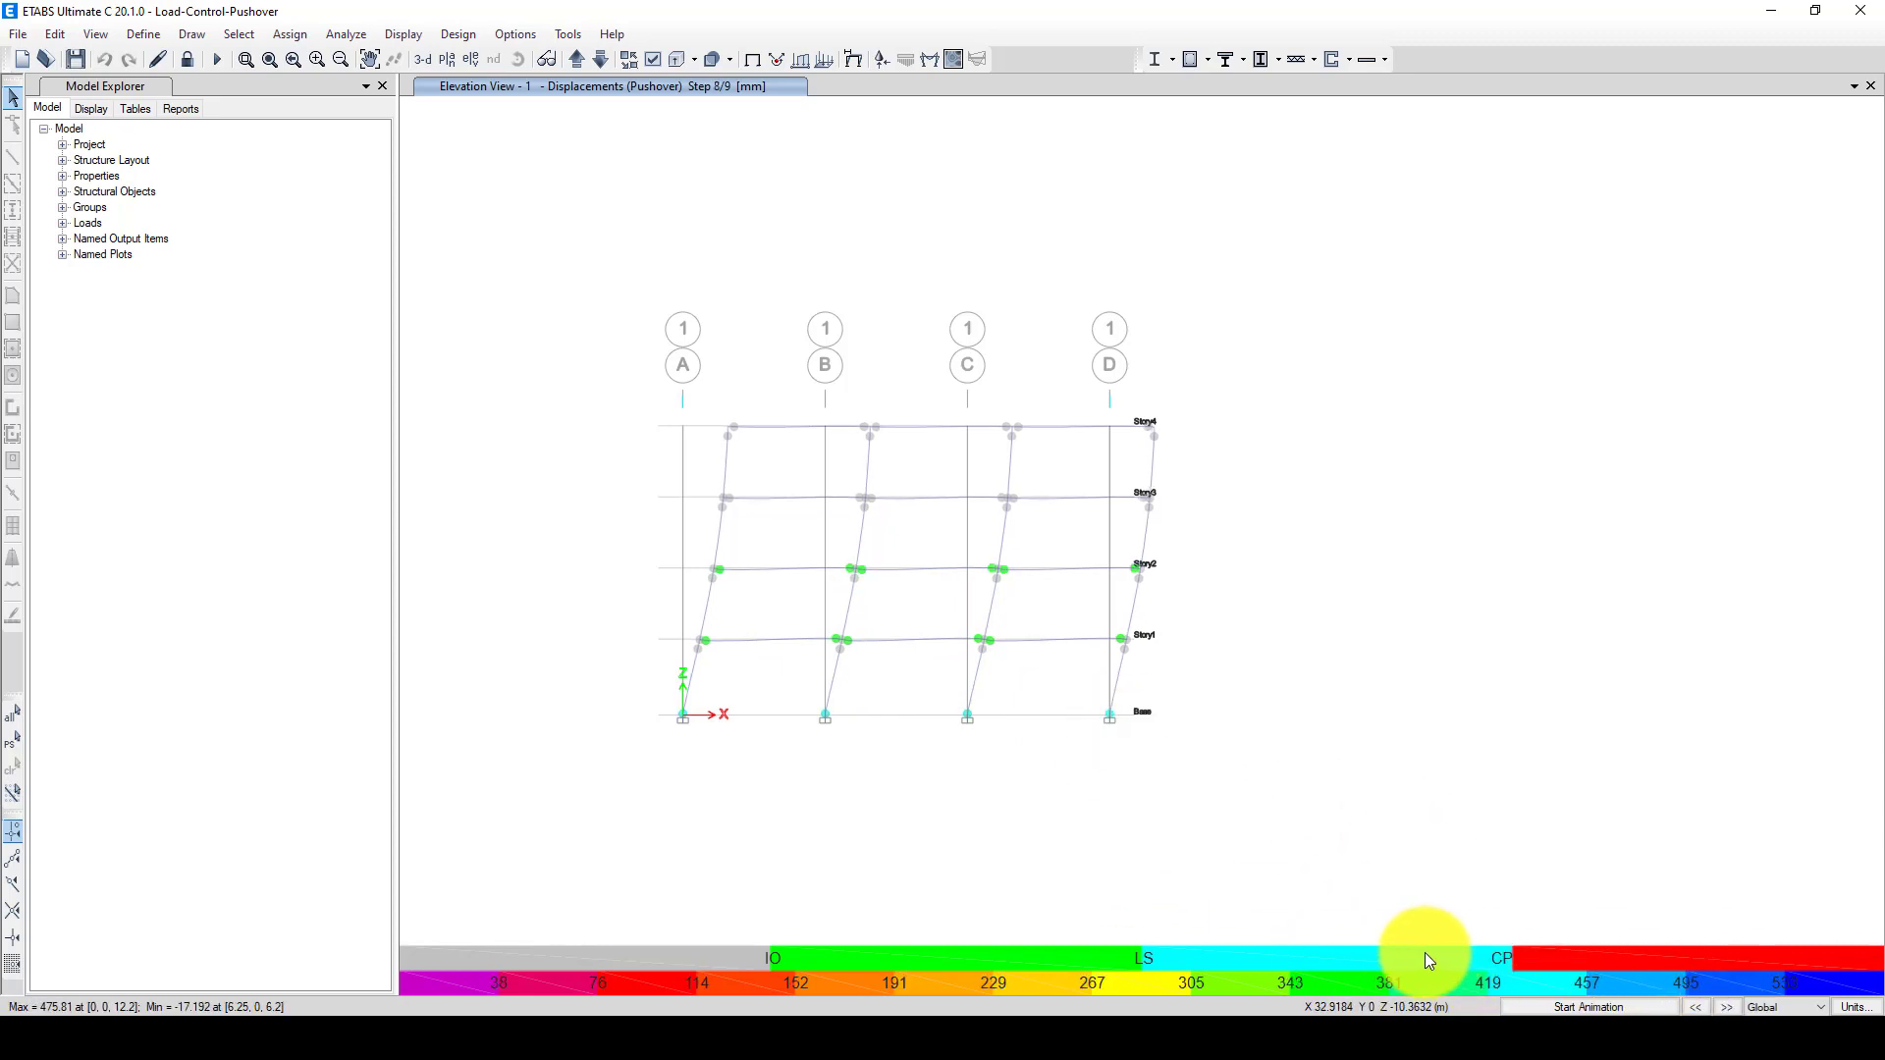
{"action": "left_click", "coordinate": [1726, 1007]}
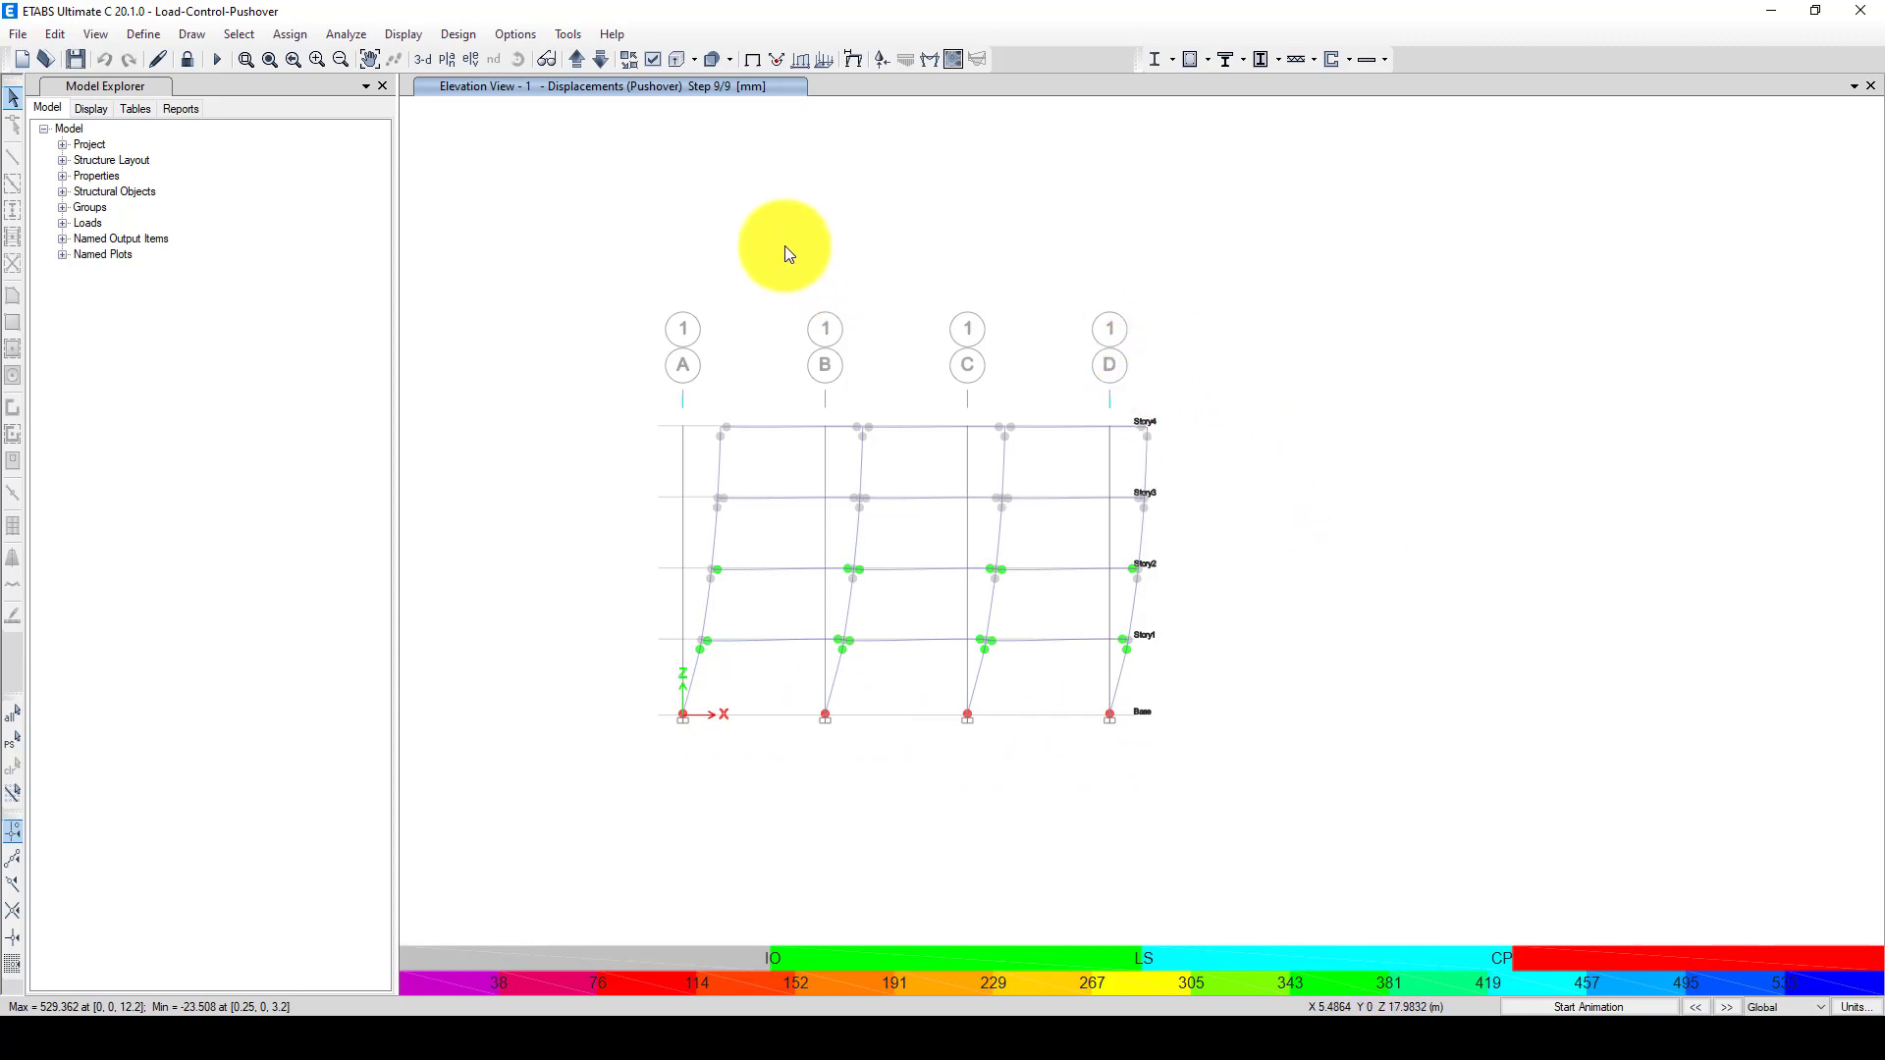
- Show the static pushover curve and enlarge its plot to about half the workspace beside the elevation view
{"action": "left_click", "coordinate": [402, 33]}
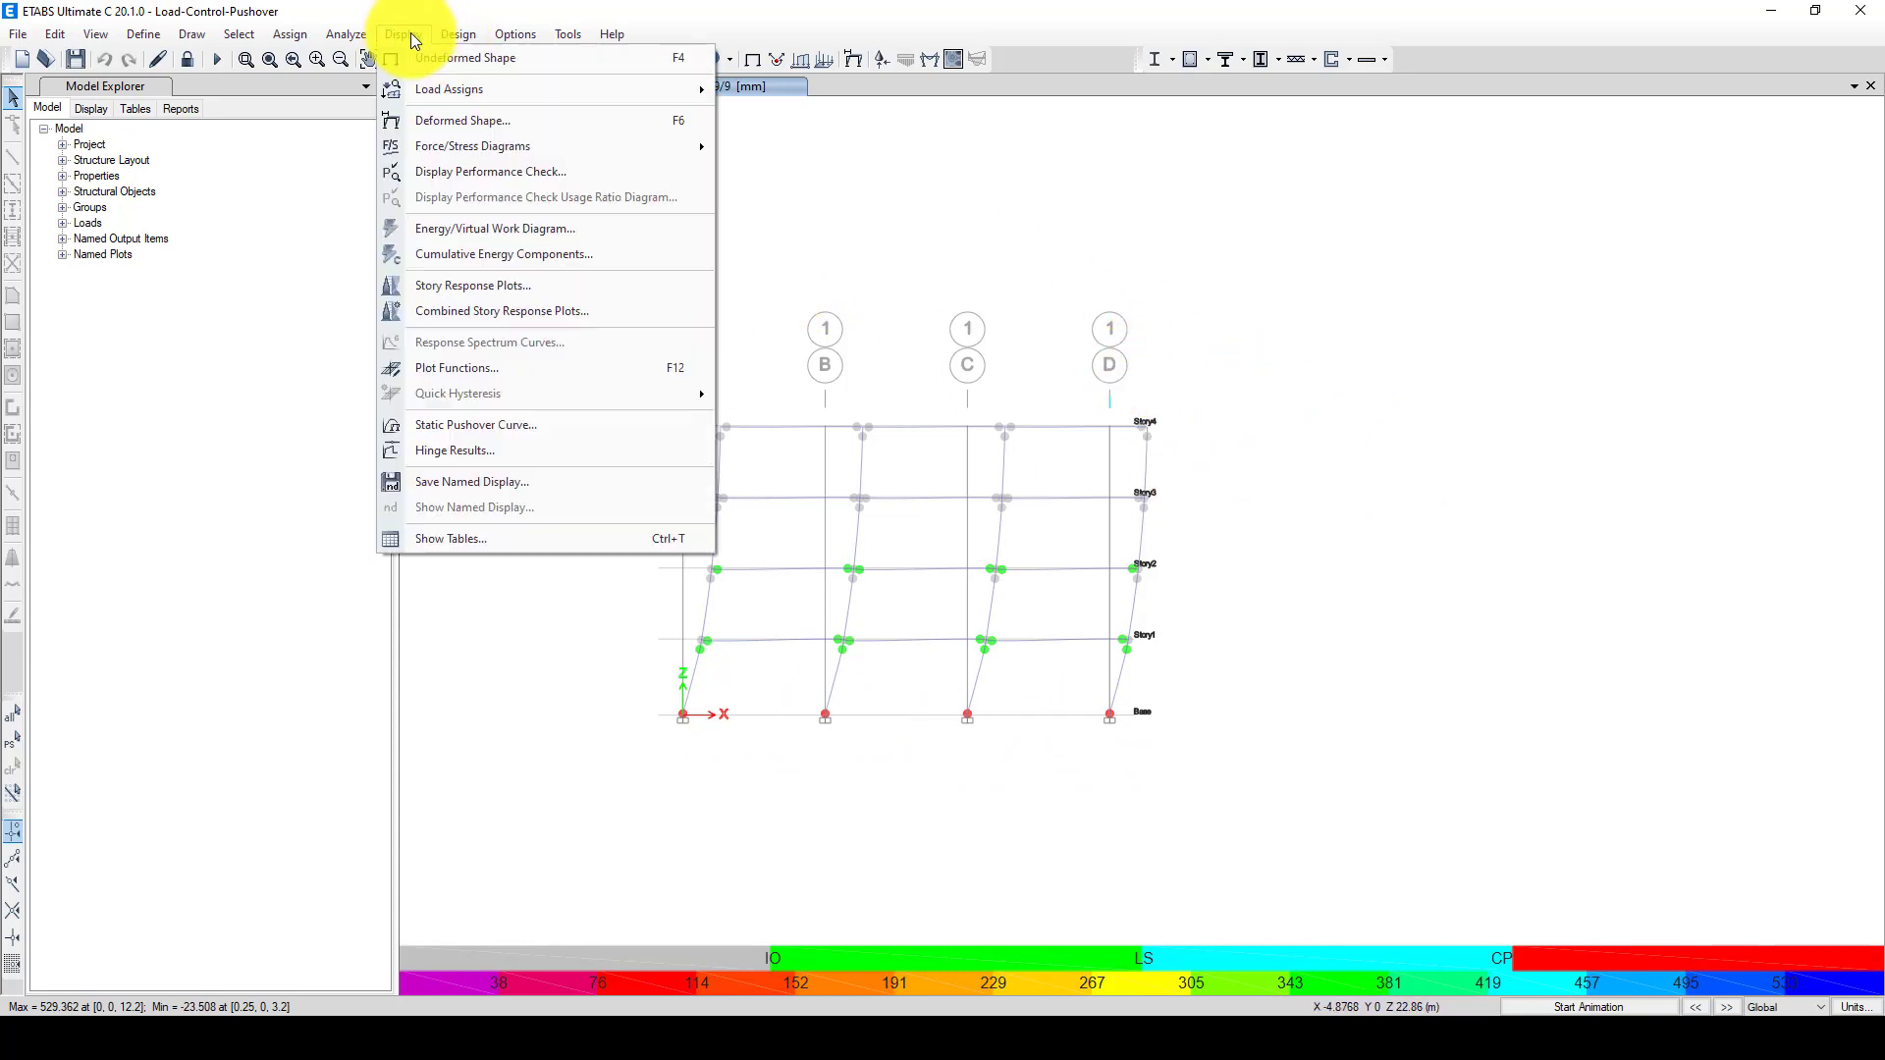
{"action": "left_click", "coordinate": [509, 430]}
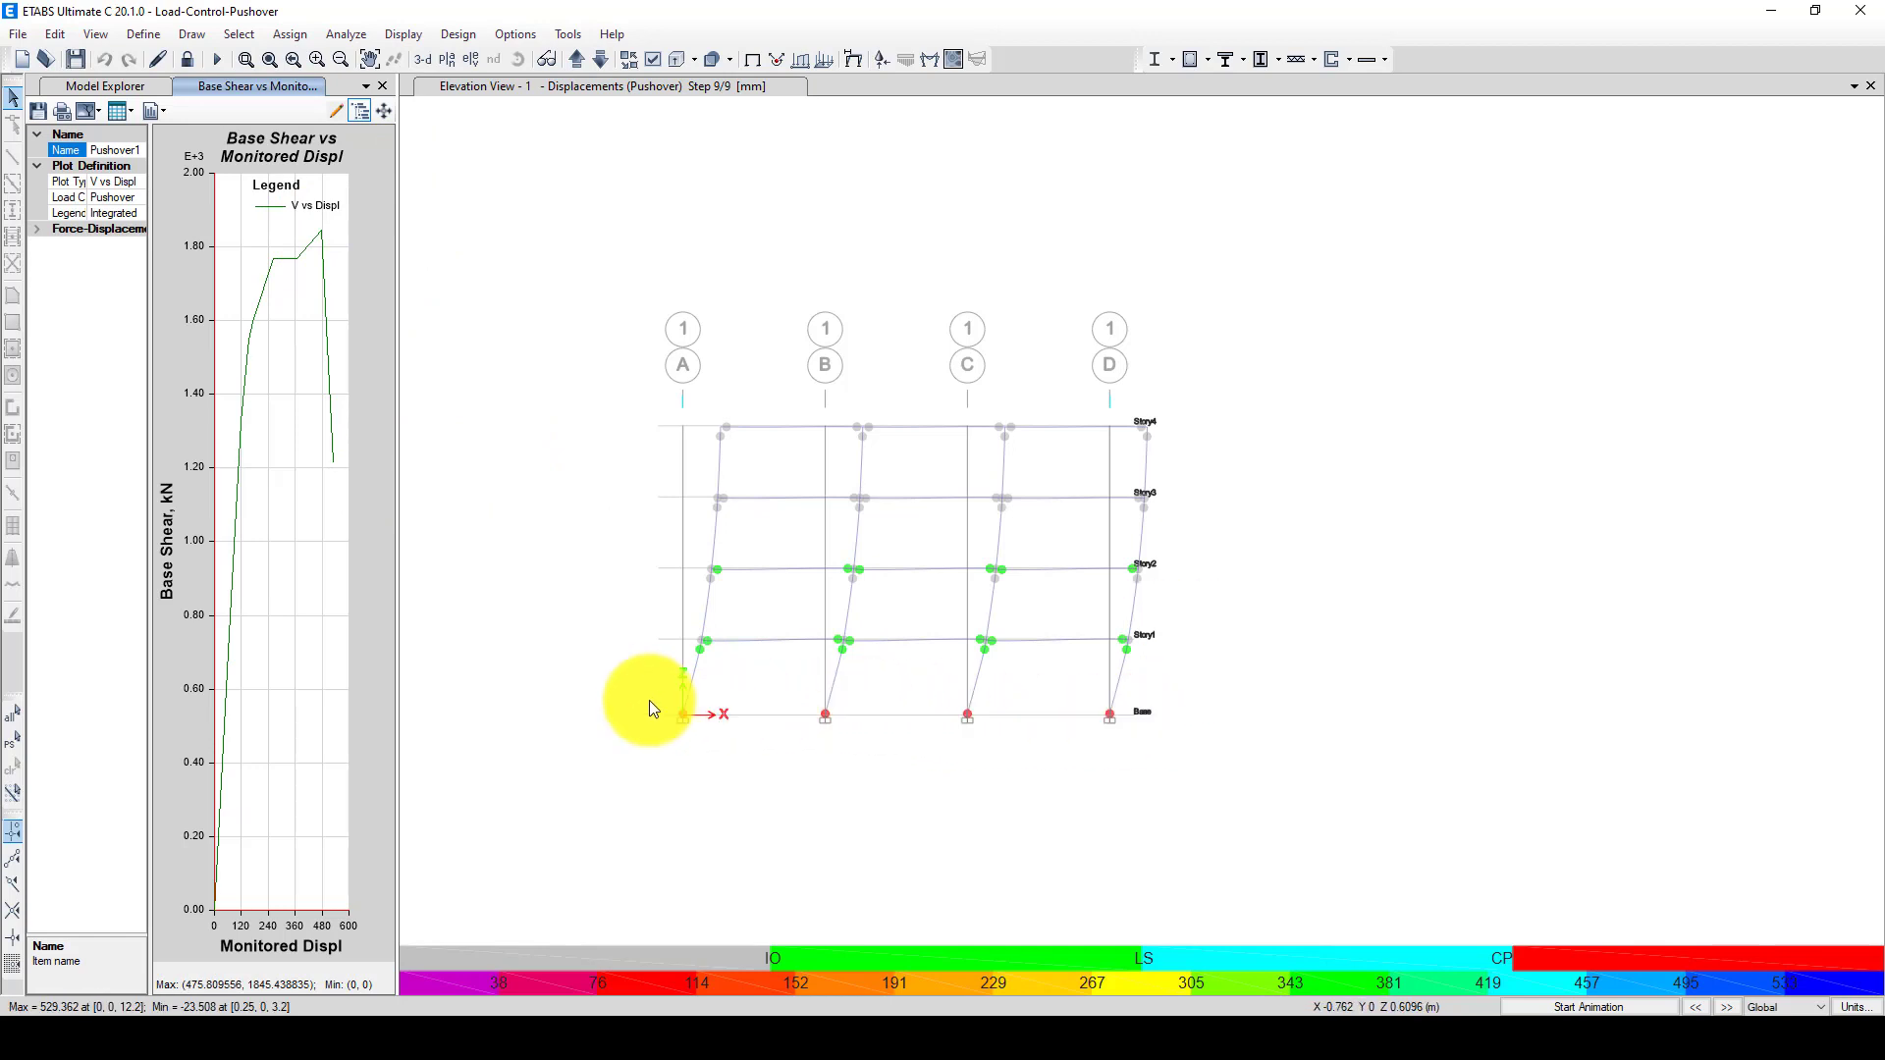
{"action": "left_click_drag", "start_coordinate": [397, 247], "coordinate": [1095, 267]}
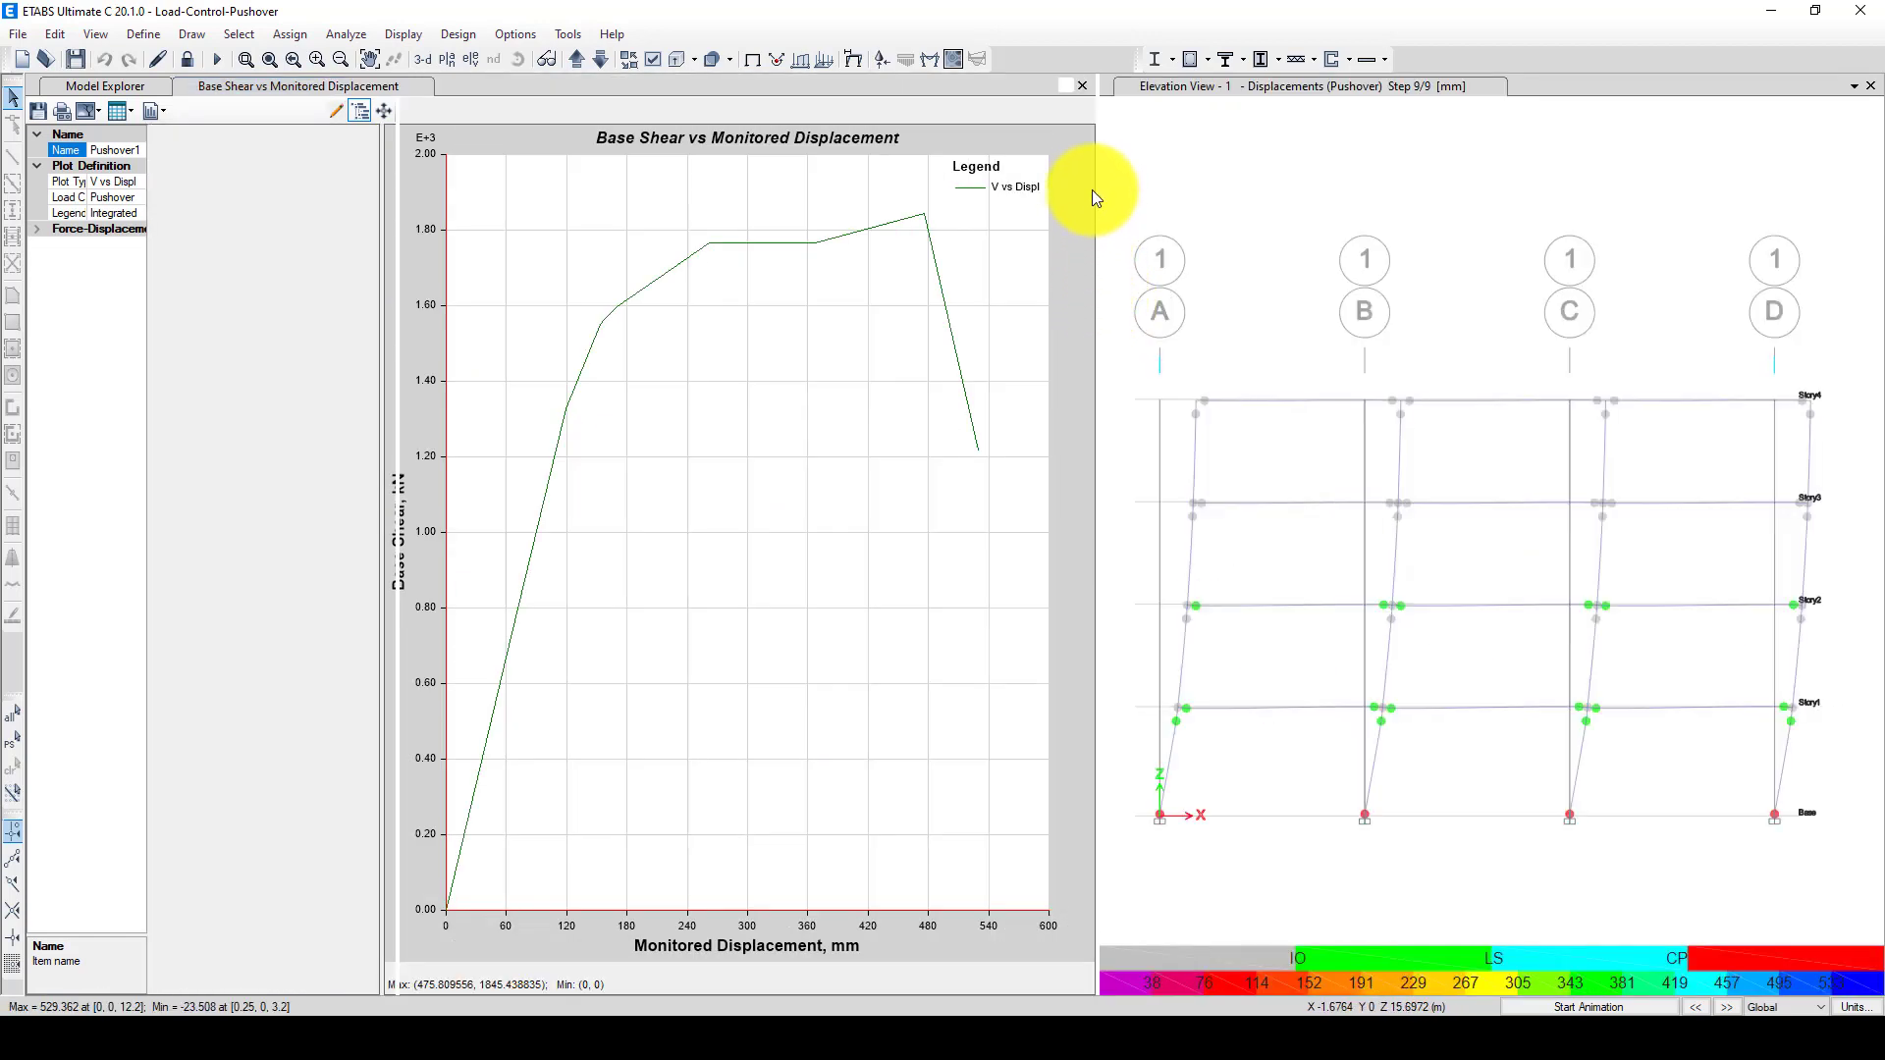
{"action": "left_click_drag", "start_coordinate": [1093, 215], "coordinate": [1131, 224]}
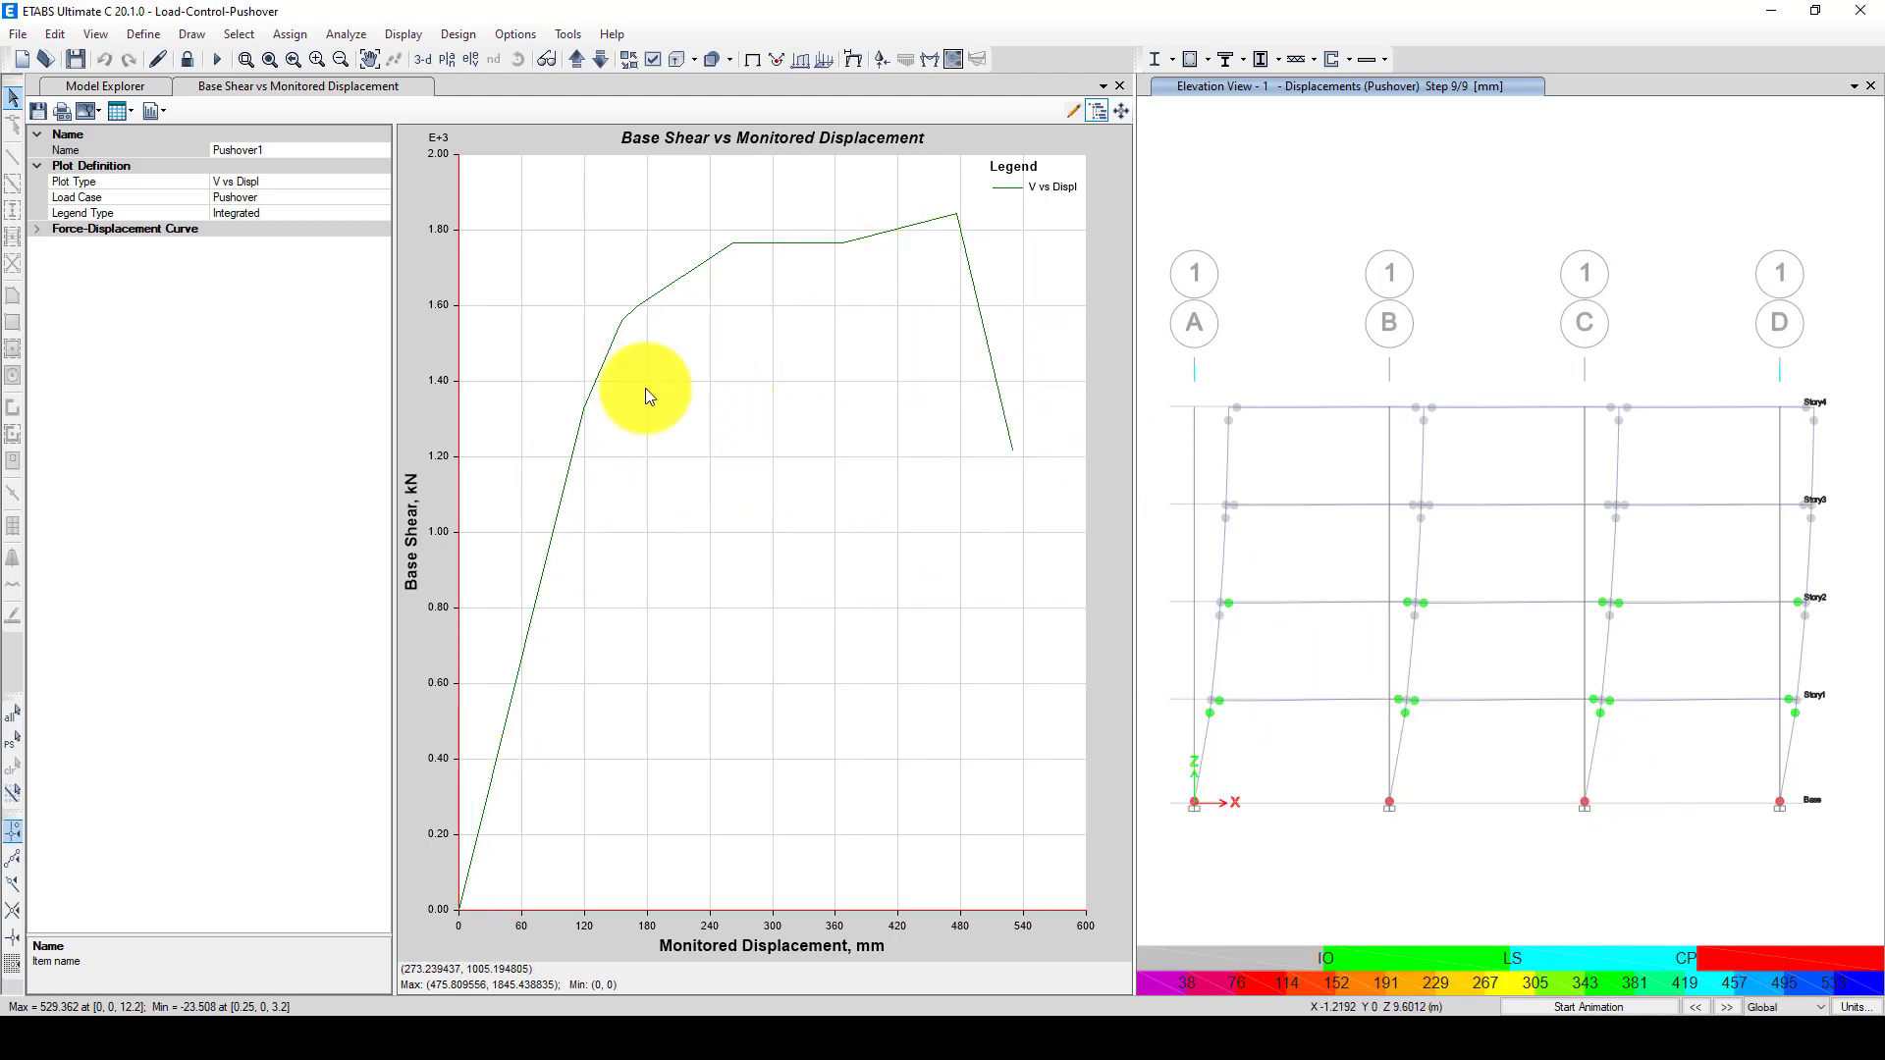
- Increase the line width of the V vs Displ curve in the pushover plot
{"action": "double_click", "coordinate": [662, 286]}
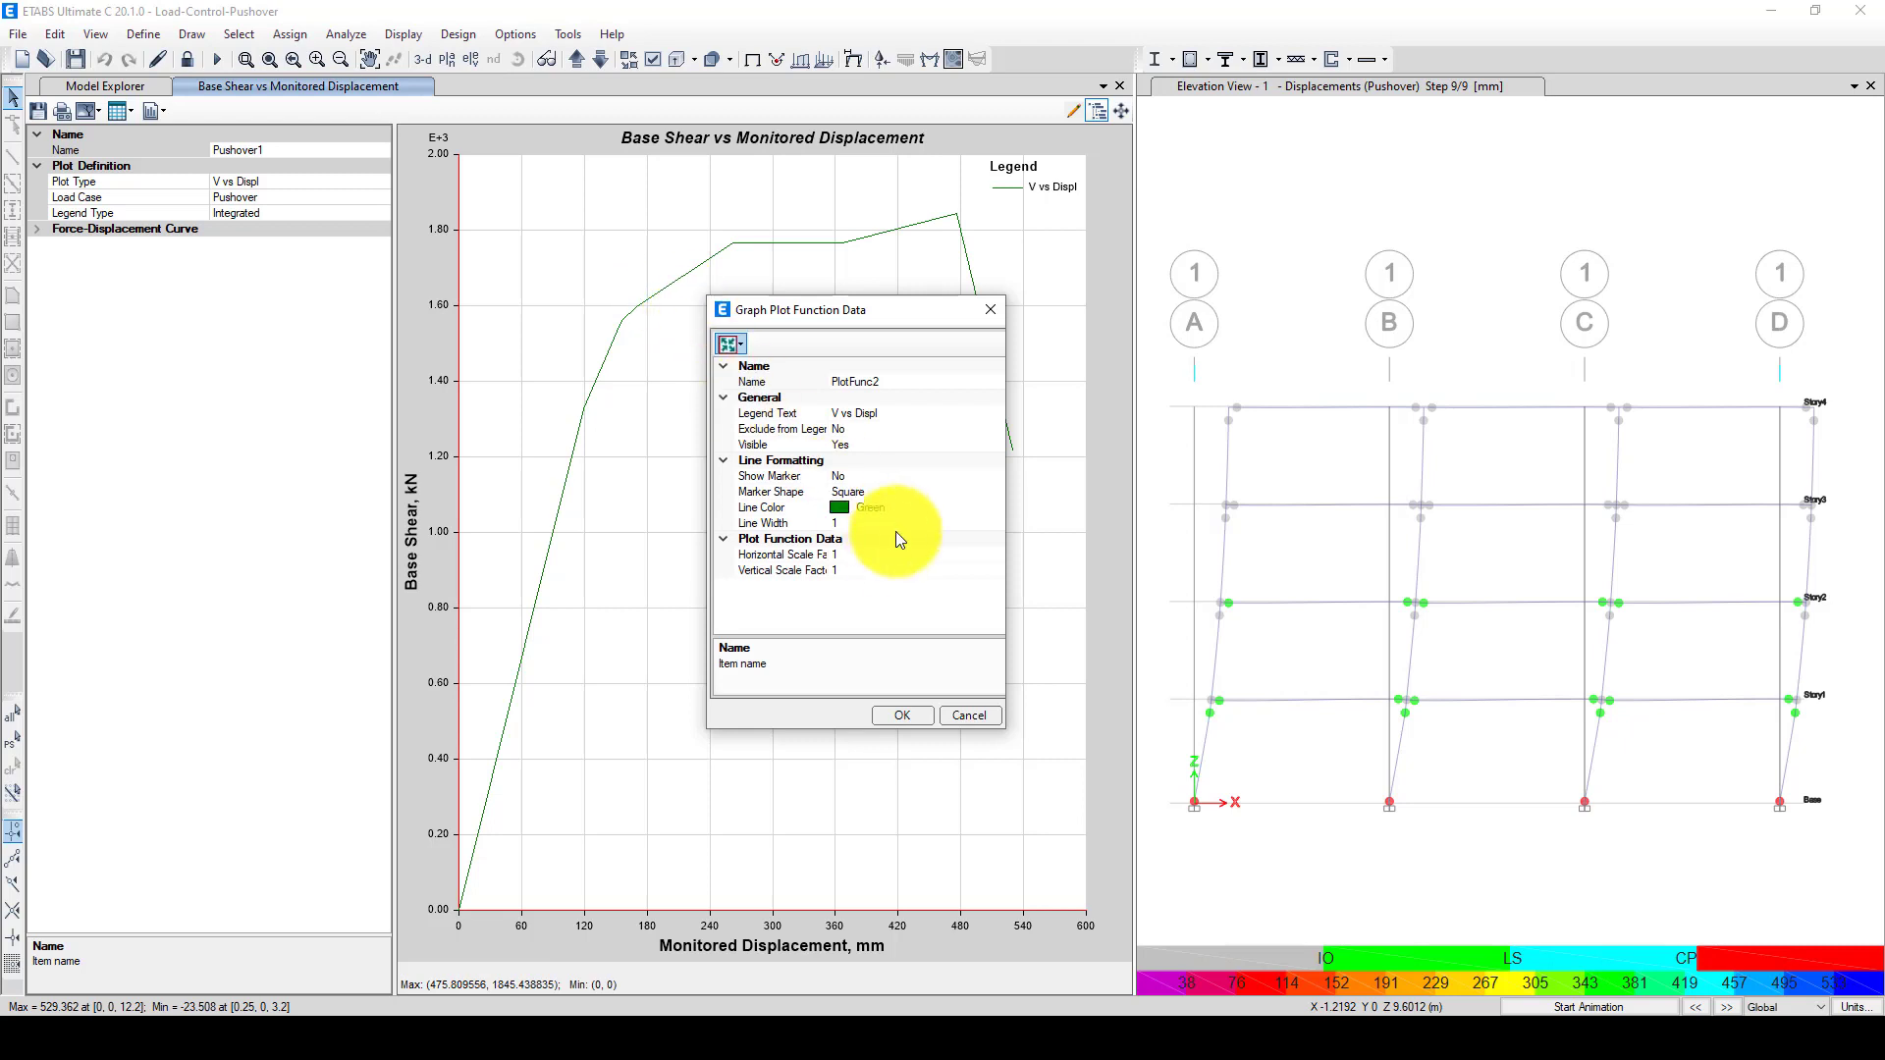
{"action": "left_click", "coordinate": [836, 524]}
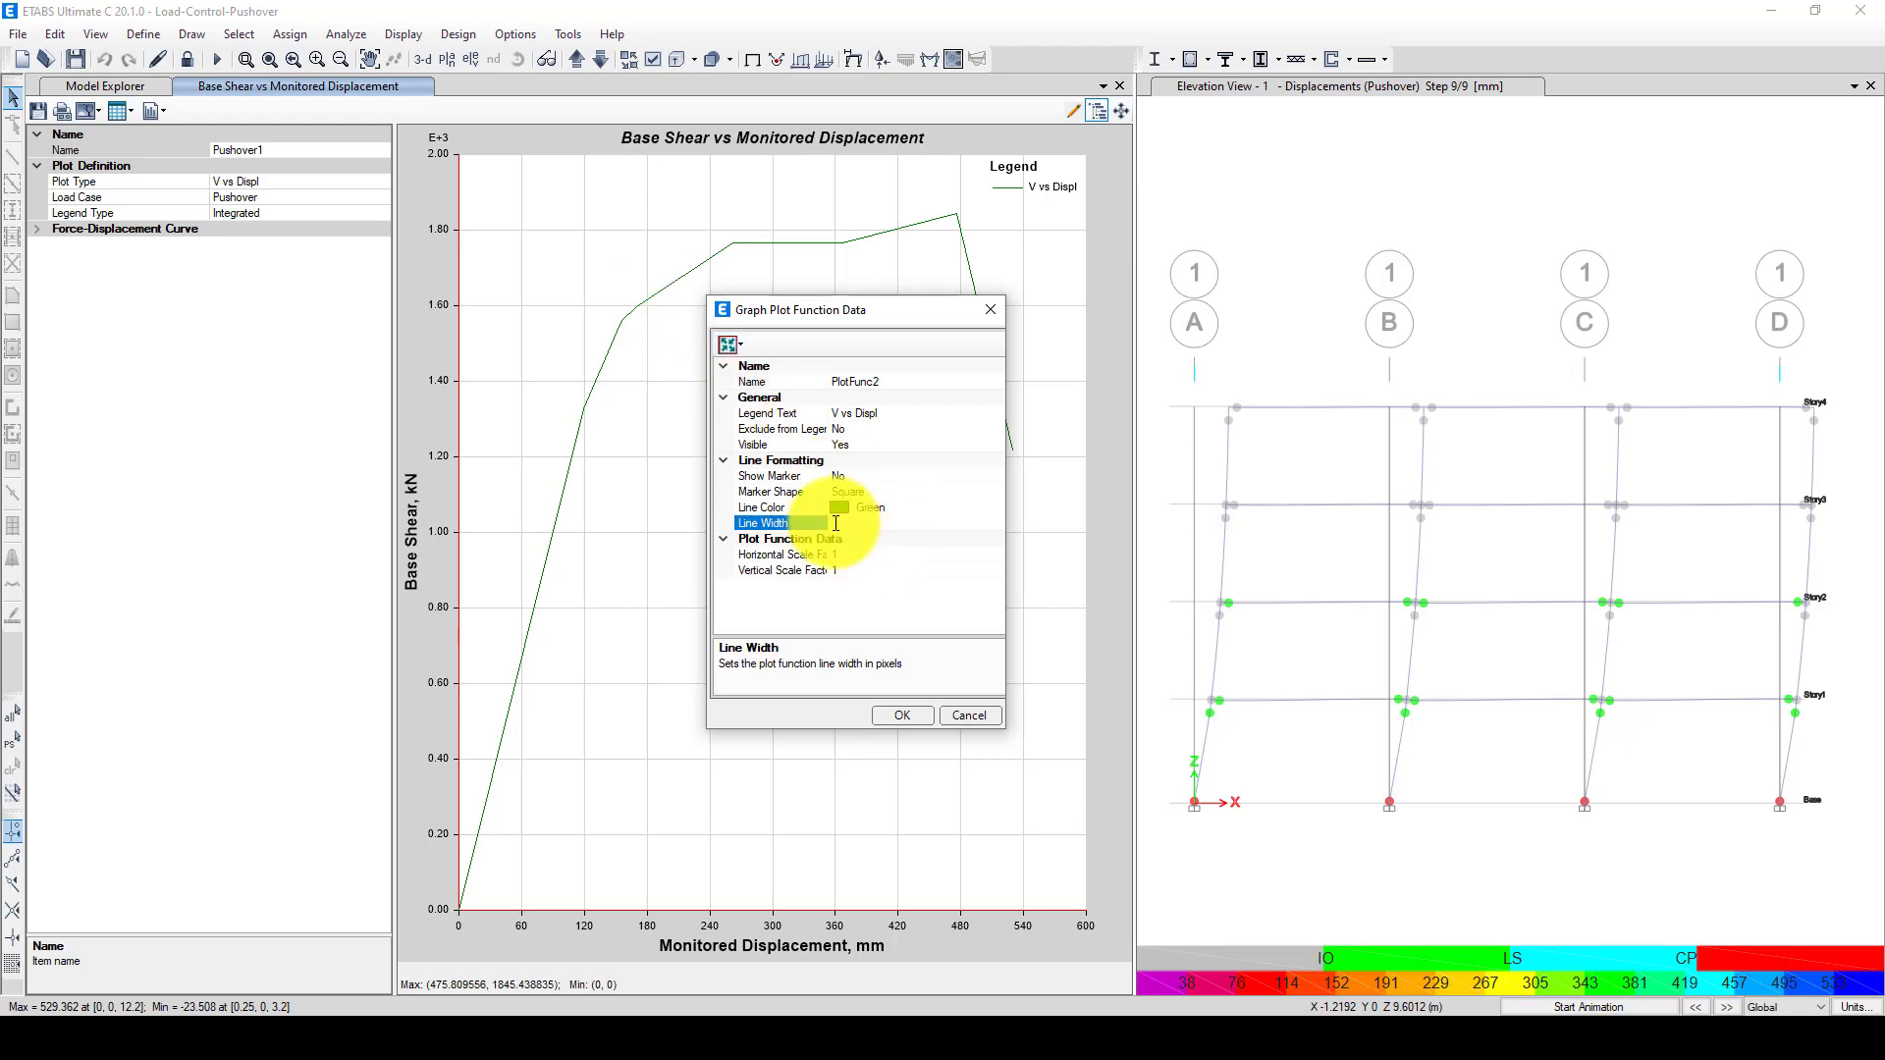
{"action": "left_click", "coordinate": [902, 716]}
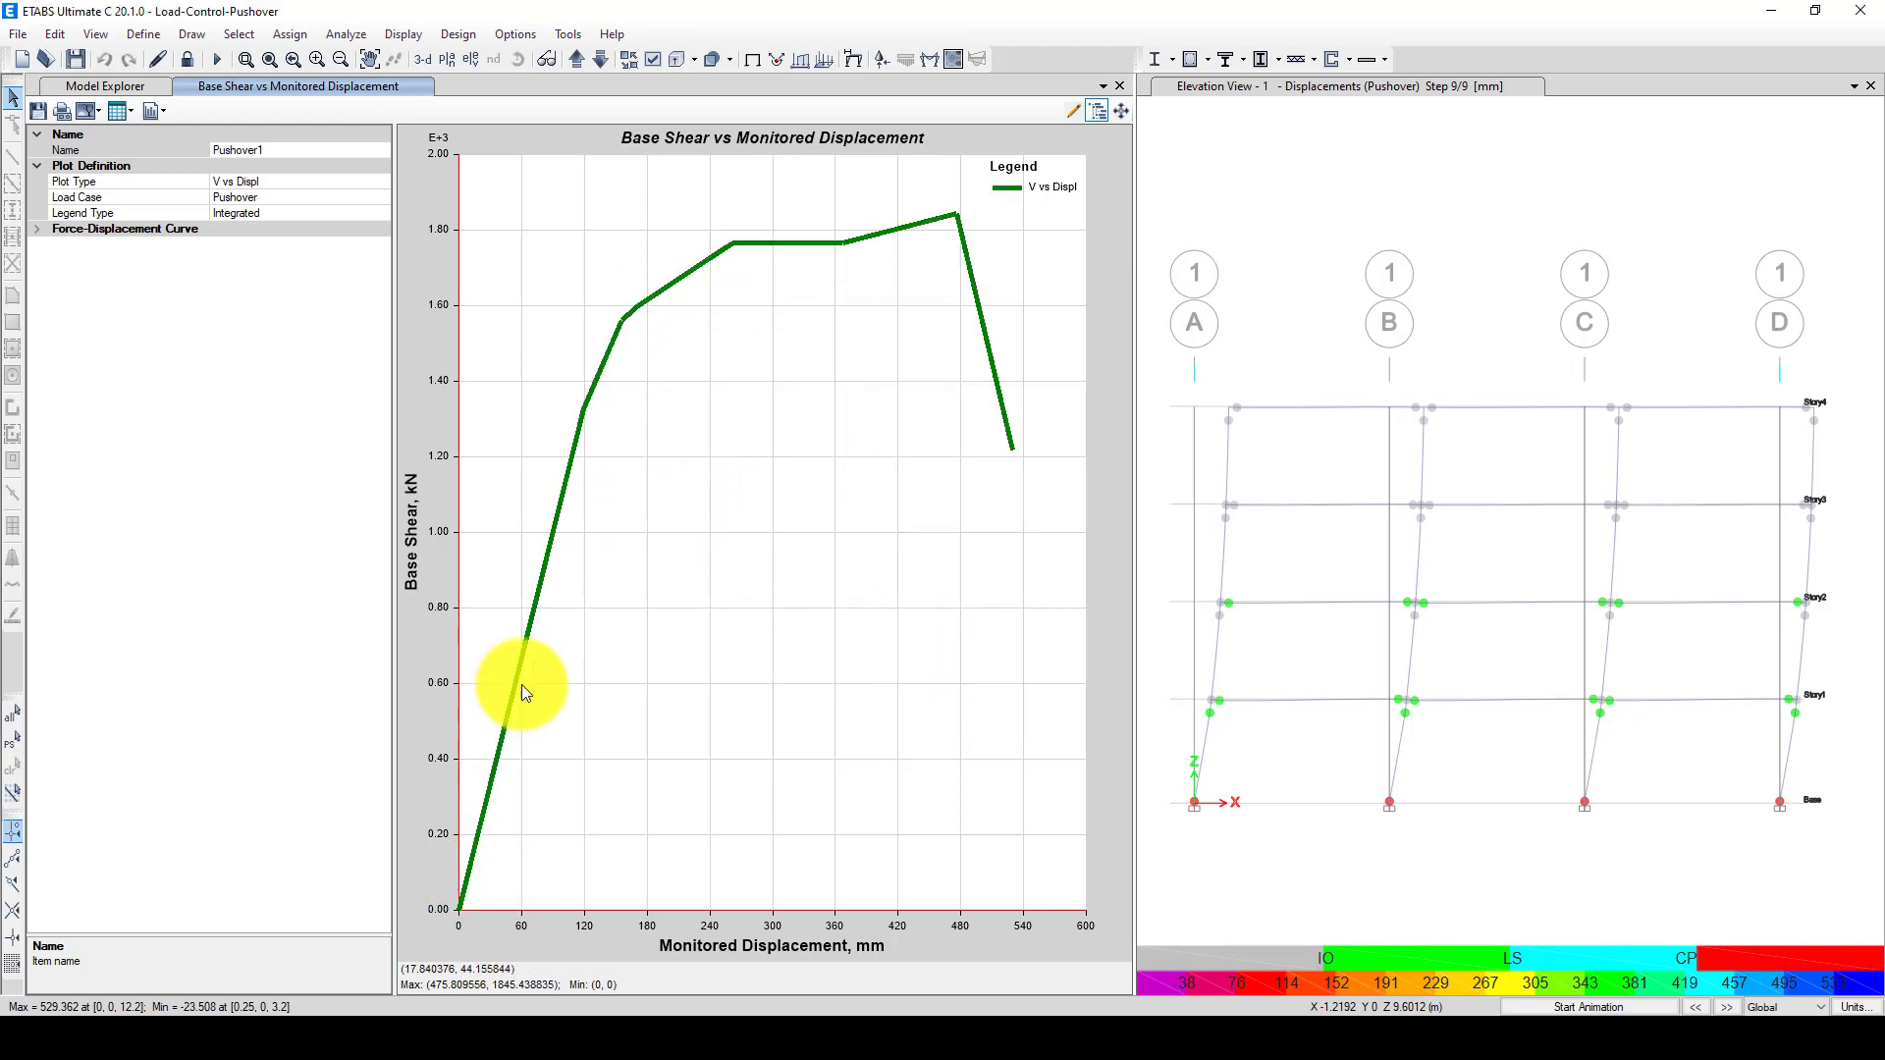